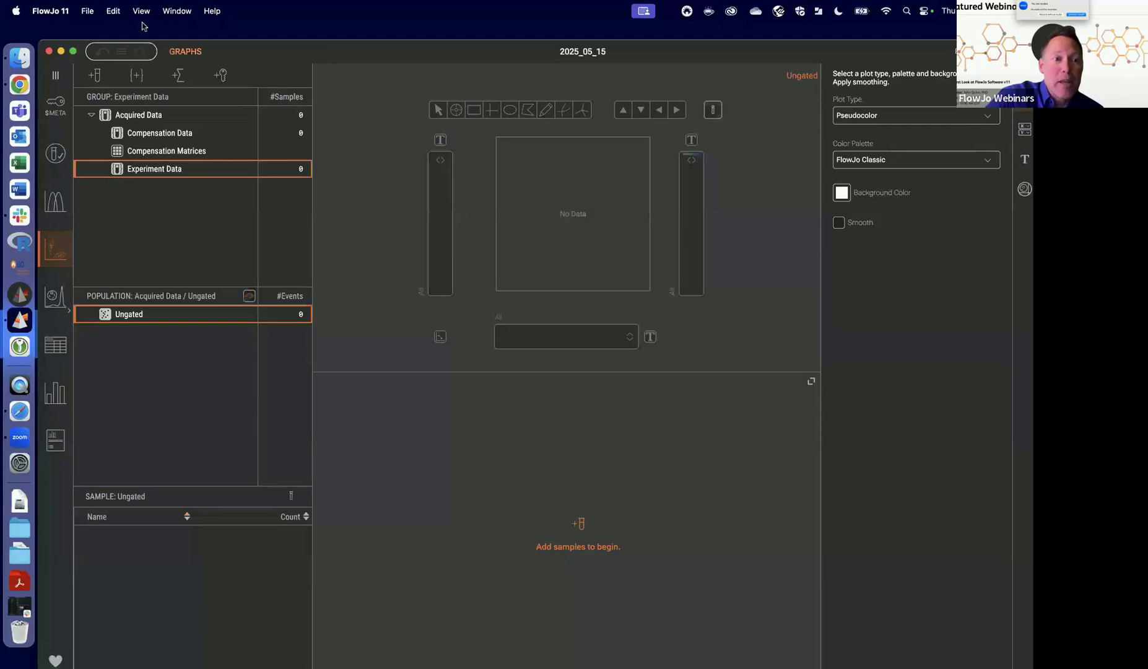
Try the Serena Light and Serena Dark themes, and return to the Tangerine theme.
click(146, 13)
mouse_move(145, 31)
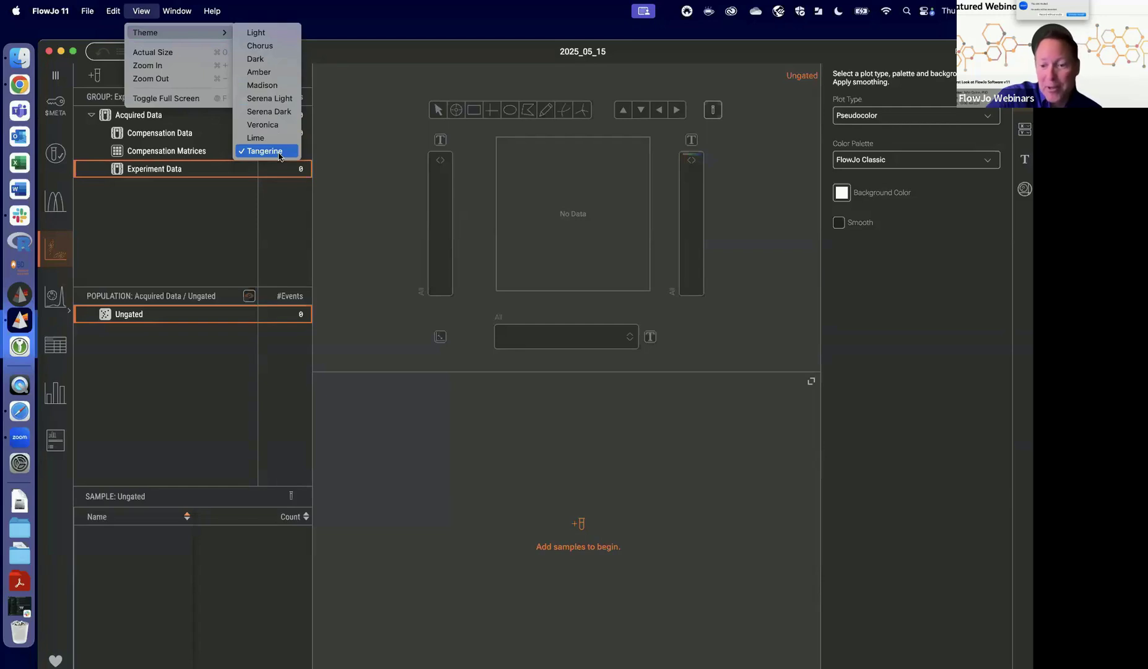
click(289, 102)
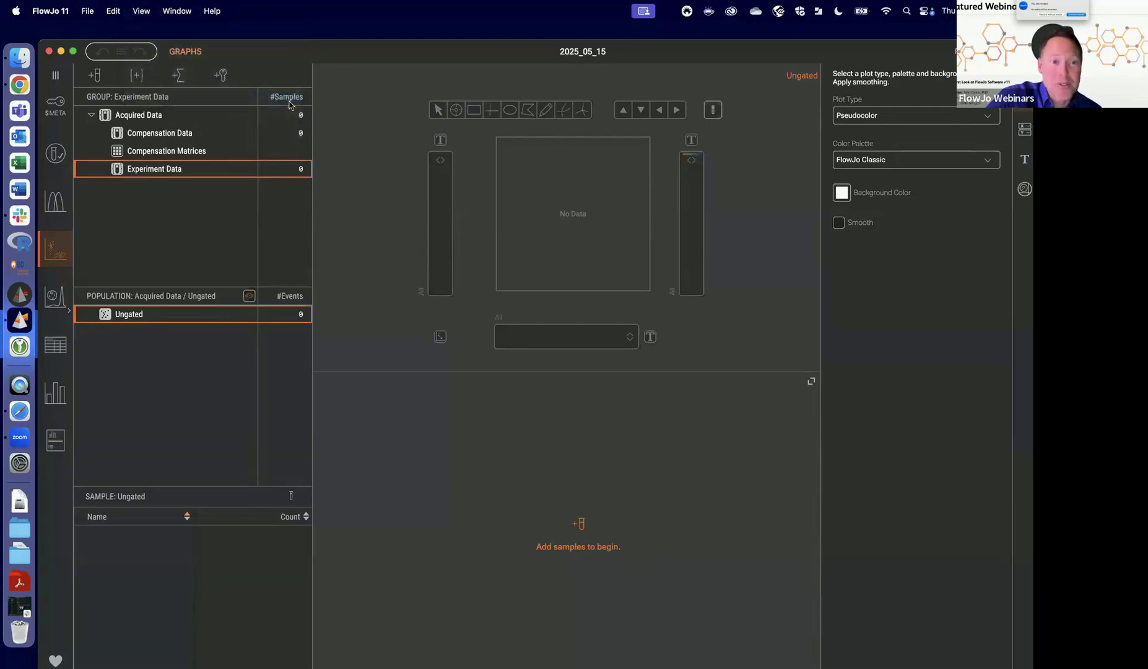
click(147, 13)
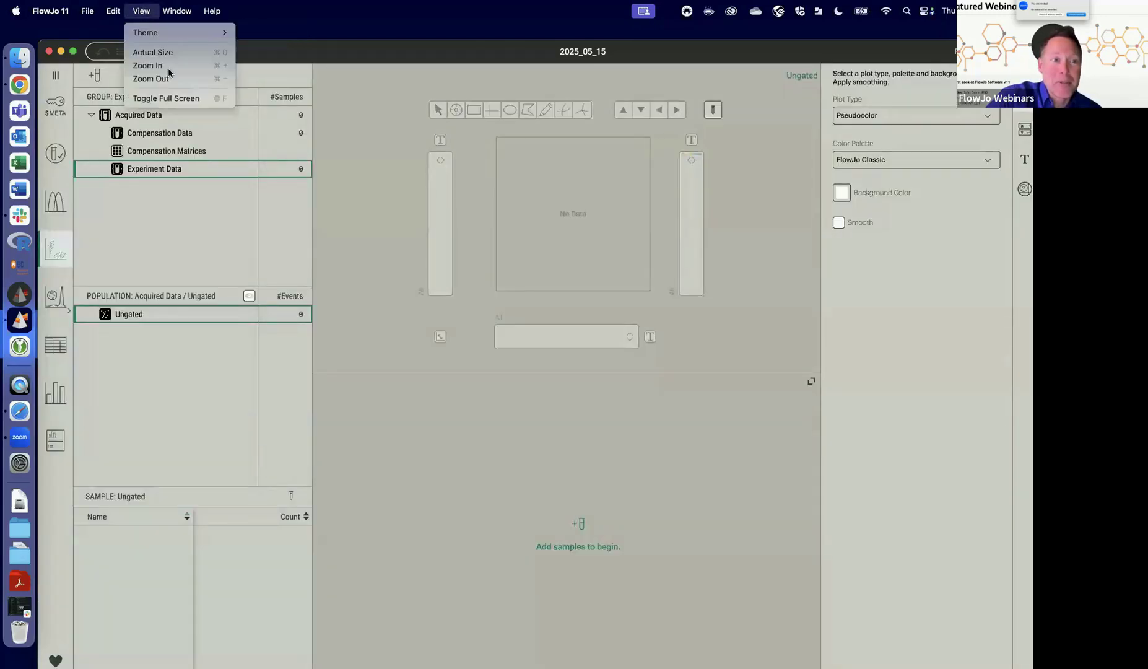
mouse_move(158, 32)
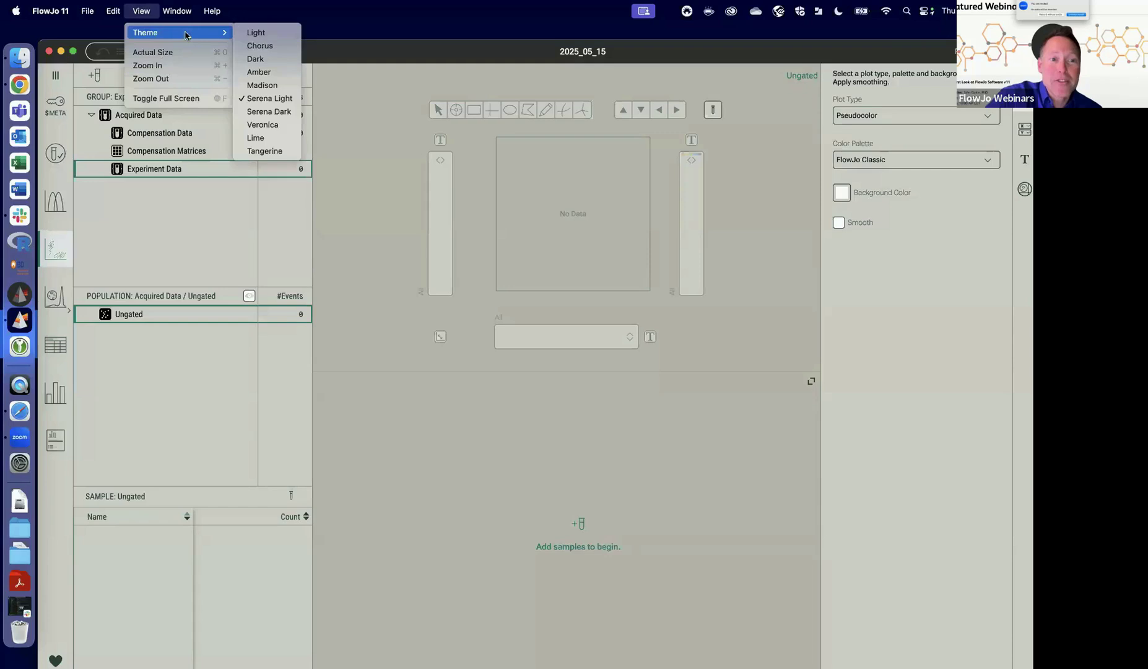
click(291, 112)
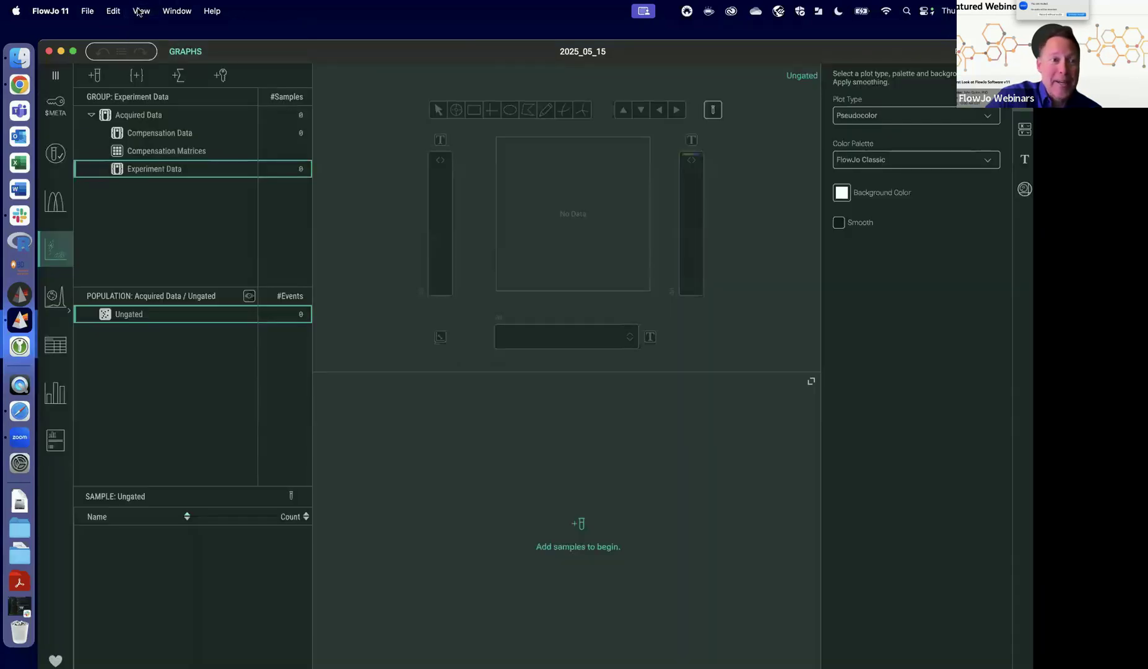
click(138, 12)
mouse_move(163, 32)
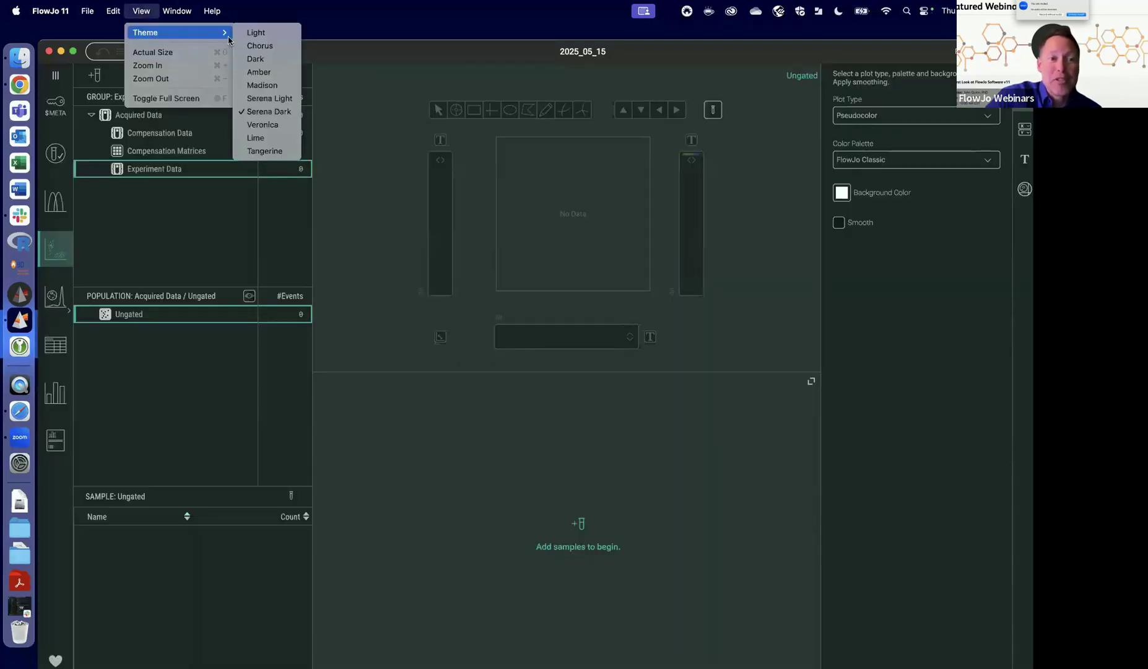
click(276, 154)
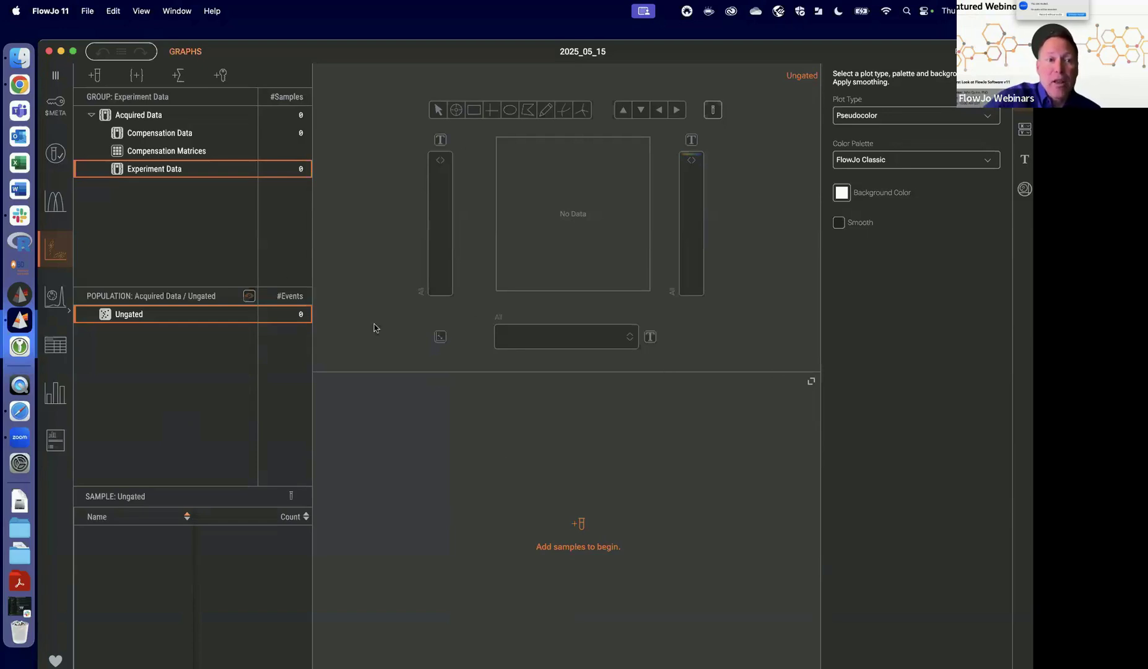
Try out the workspace layout controls, including enlarging the lower graph area and restoring it.
click(55, 76)
click(55, 75)
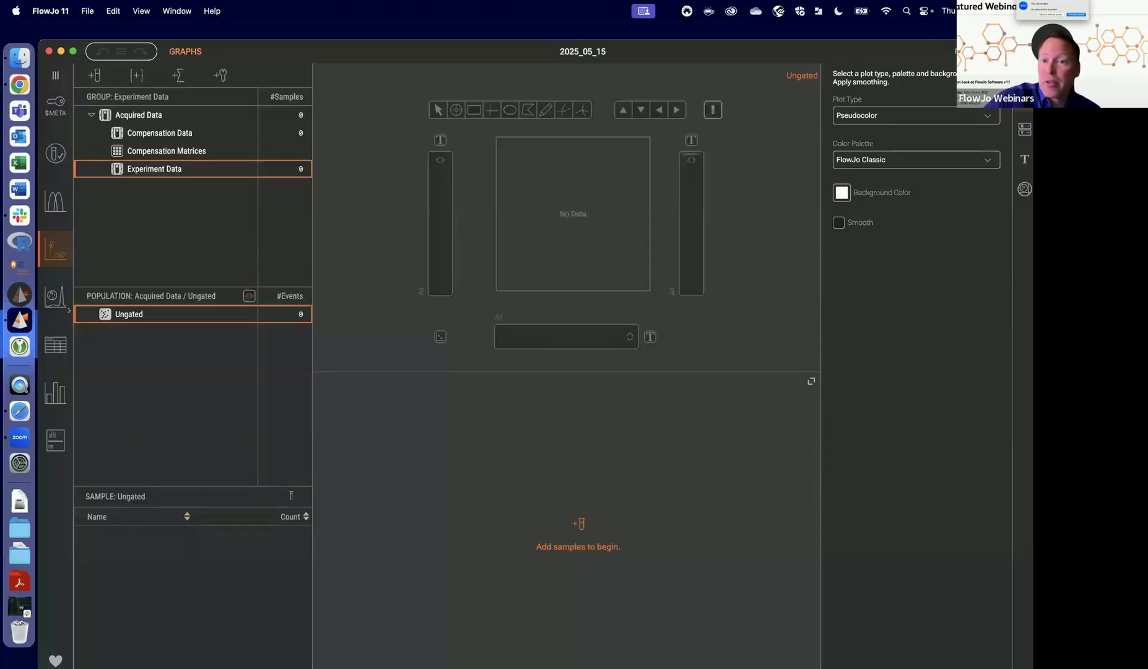
click(1024, 75)
click(810, 381)
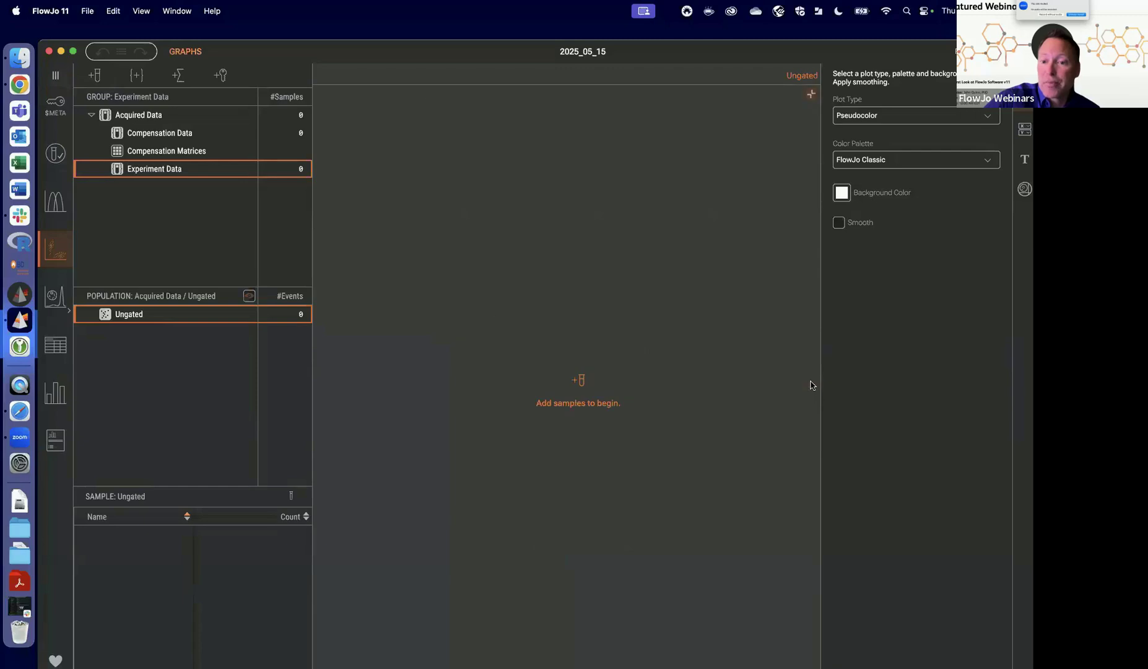
click(811, 95)
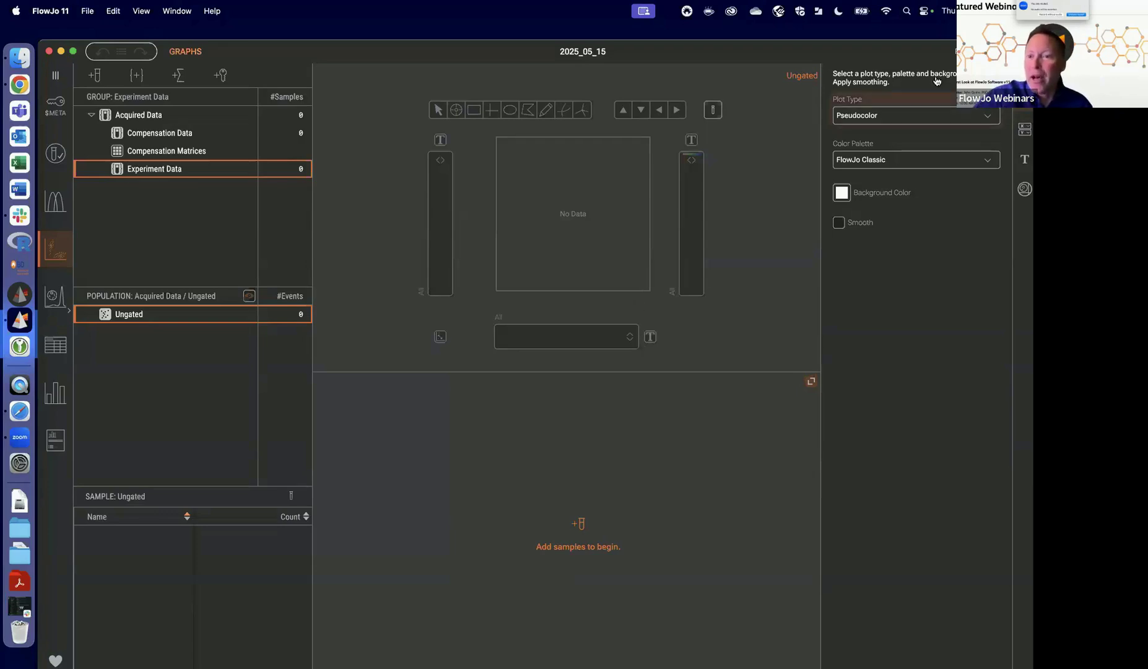
Look through the graph's property pages, including the image channel settings, and return to the plot type and palette options.
click(1025, 128)
click(1025, 162)
click(1024, 189)
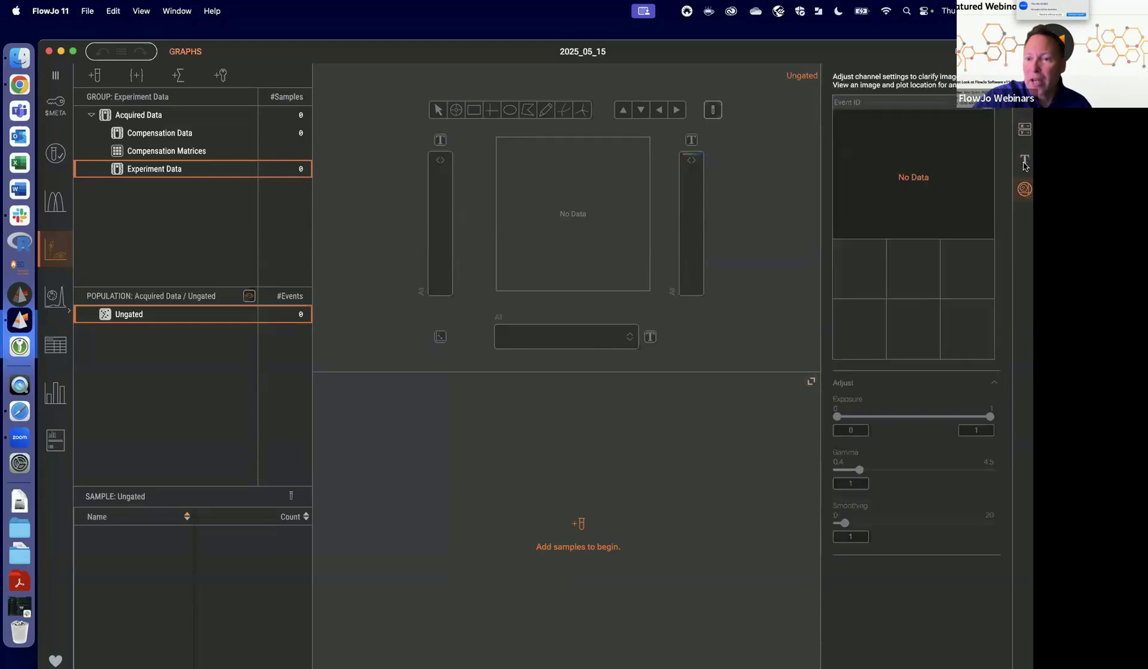
click(1025, 160)
click(1025, 128)
click(1025, 99)
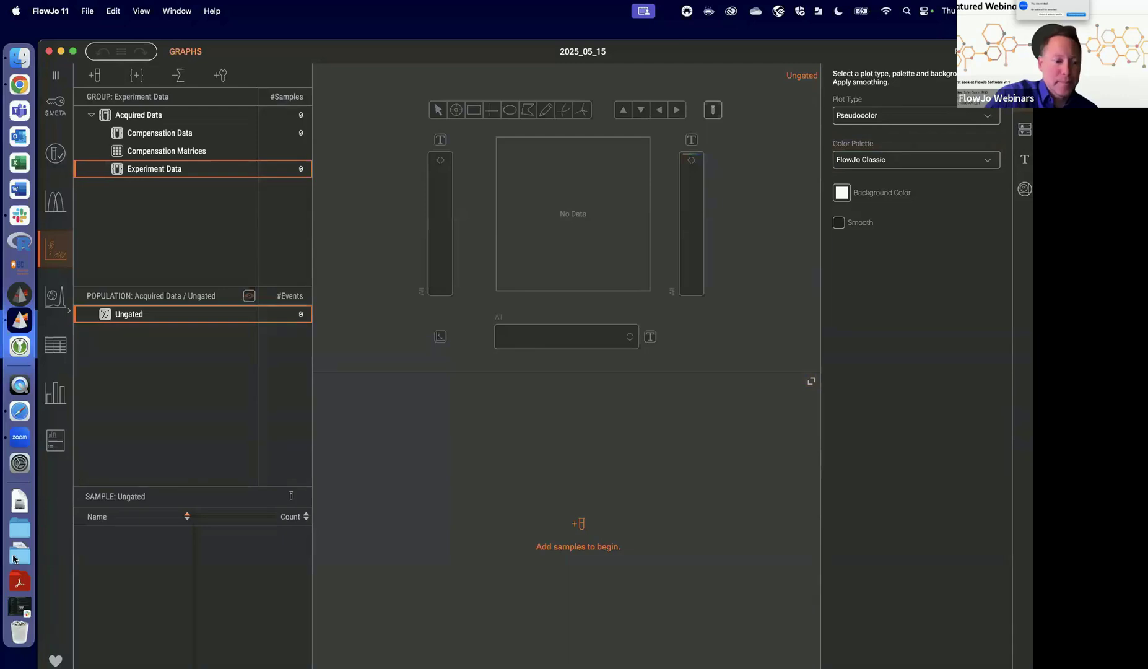
Add the Multi-Disease Study Data folder's samples to the workbench and enlarge the group list to show all subgroups.
click(19, 529)
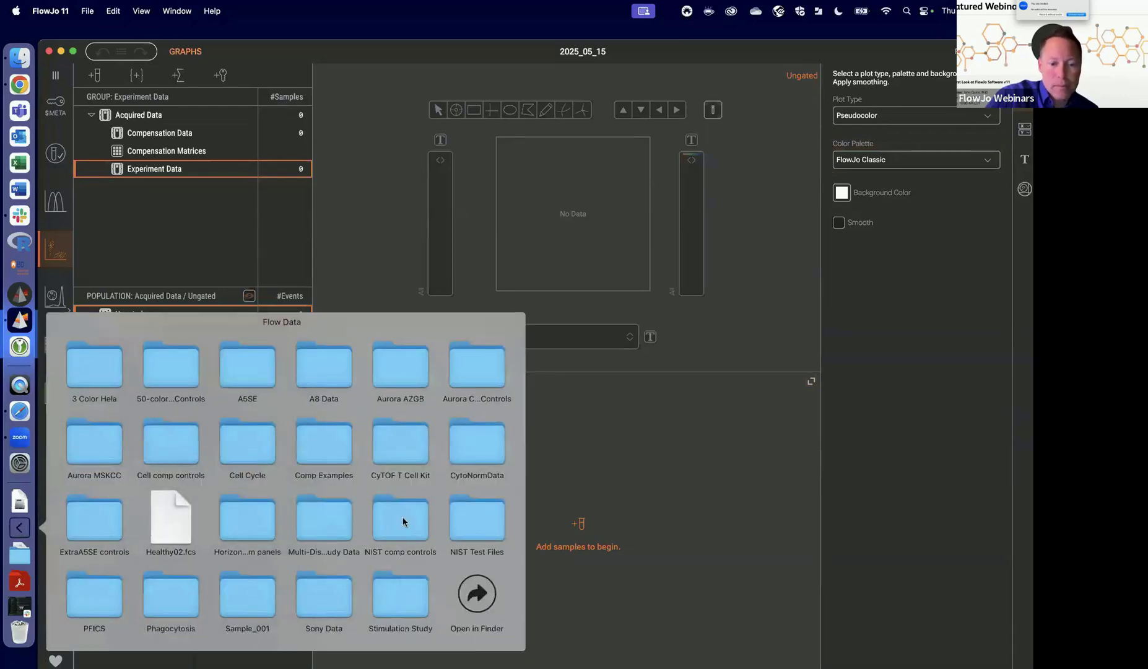
drag(321, 528, 548, 430)
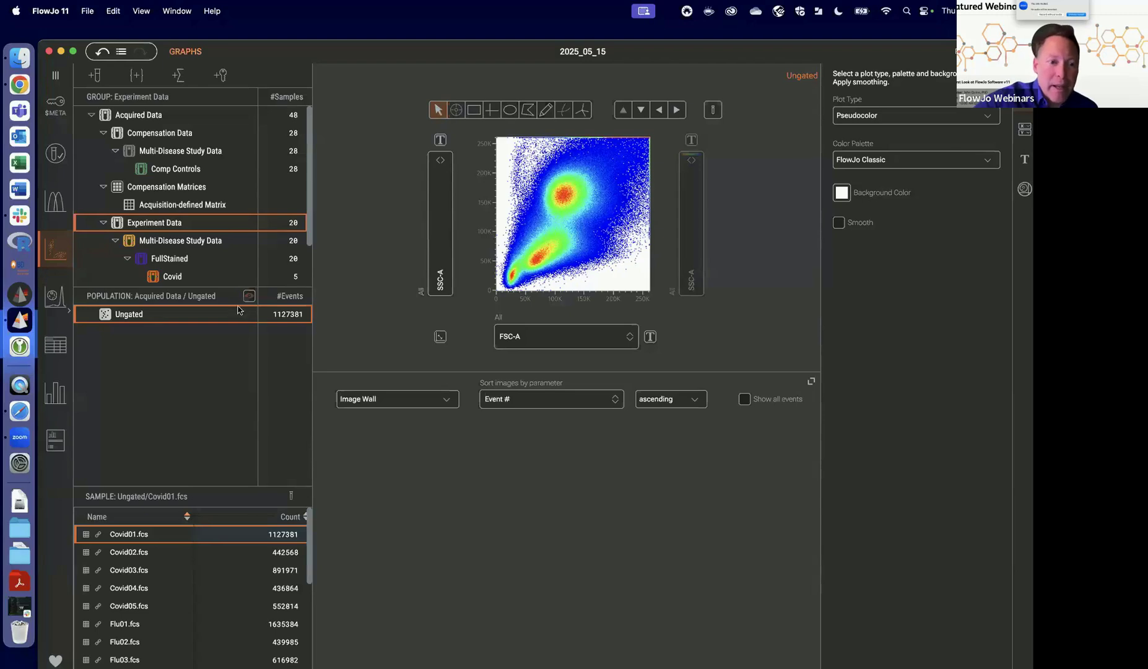
drag(231, 287, 222, 369)
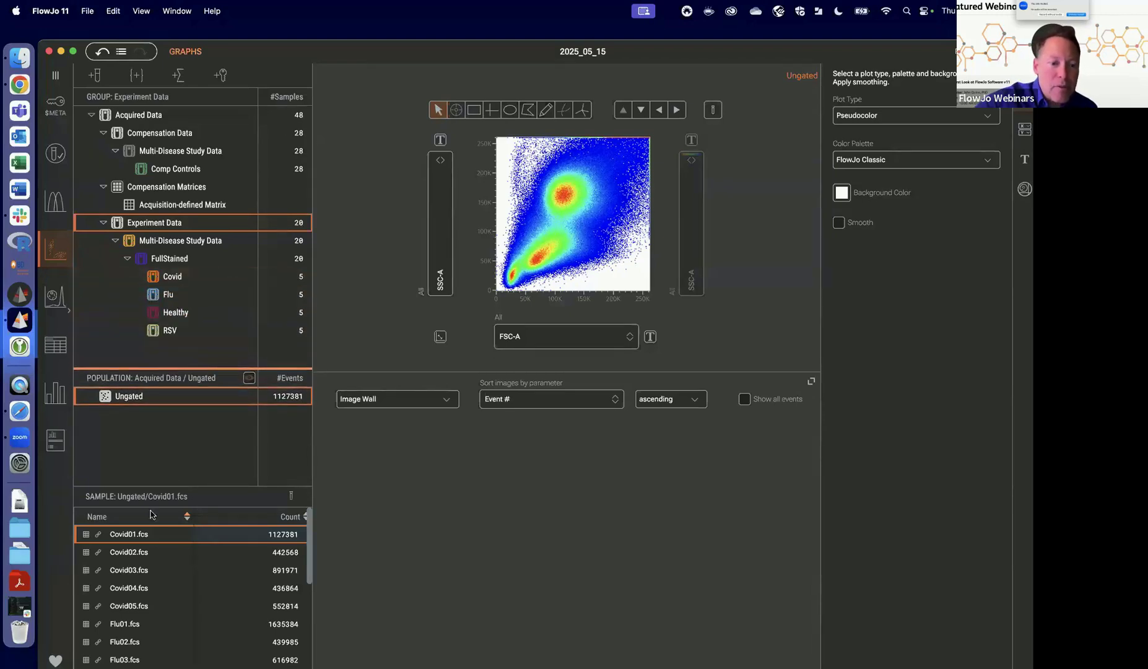
Plot the Covid02.fcs sample and change the lower area from Image Wall to Graph Gallery.
click(142, 553)
click(446, 399)
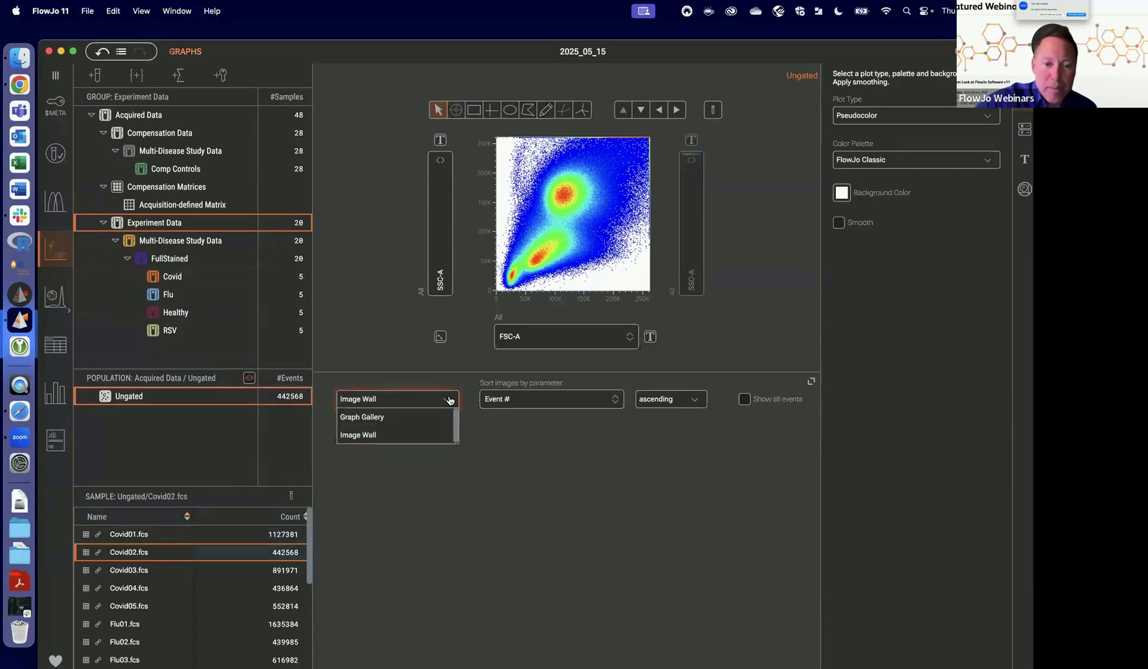
click(391, 417)
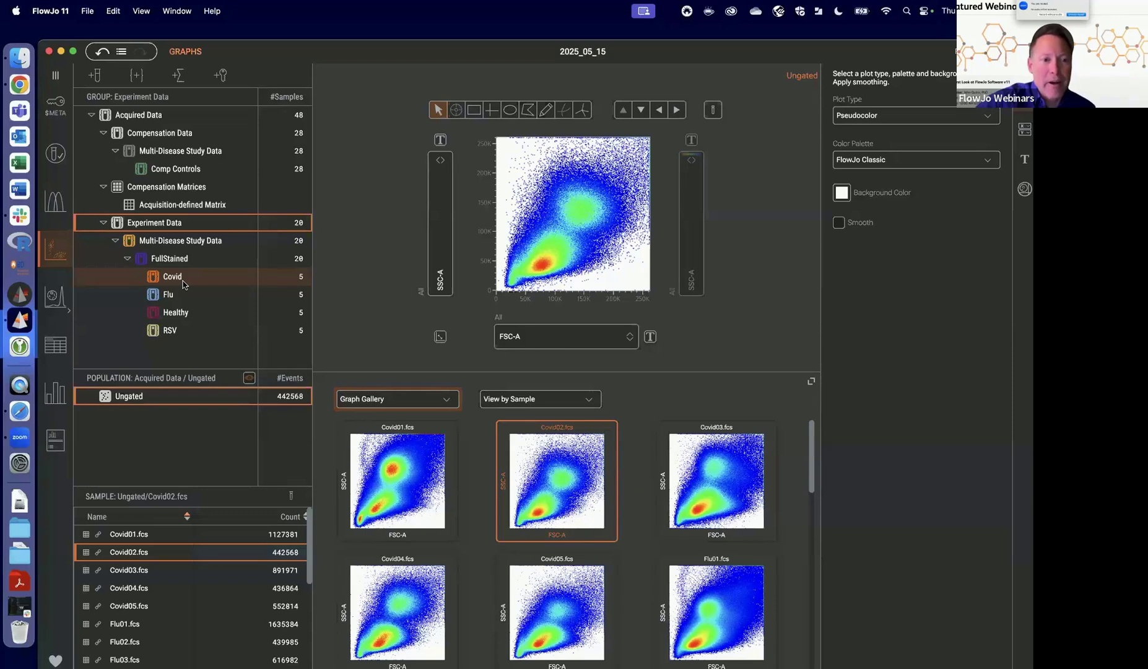
Review the workbench's action history.
click(121, 52)
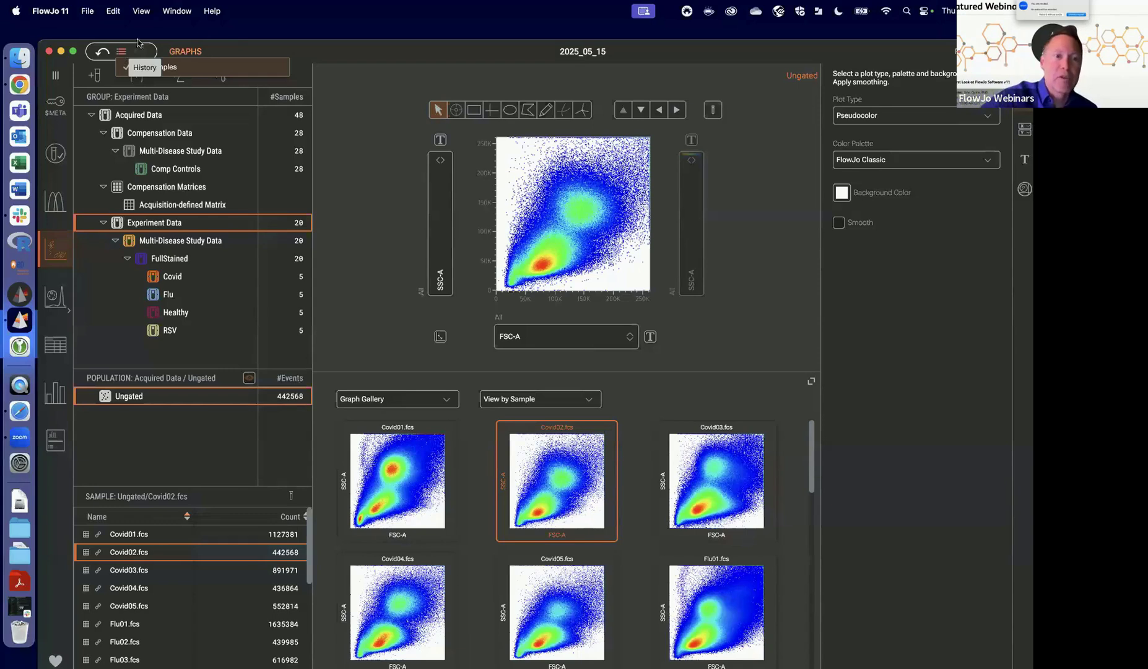
click(323, 106)
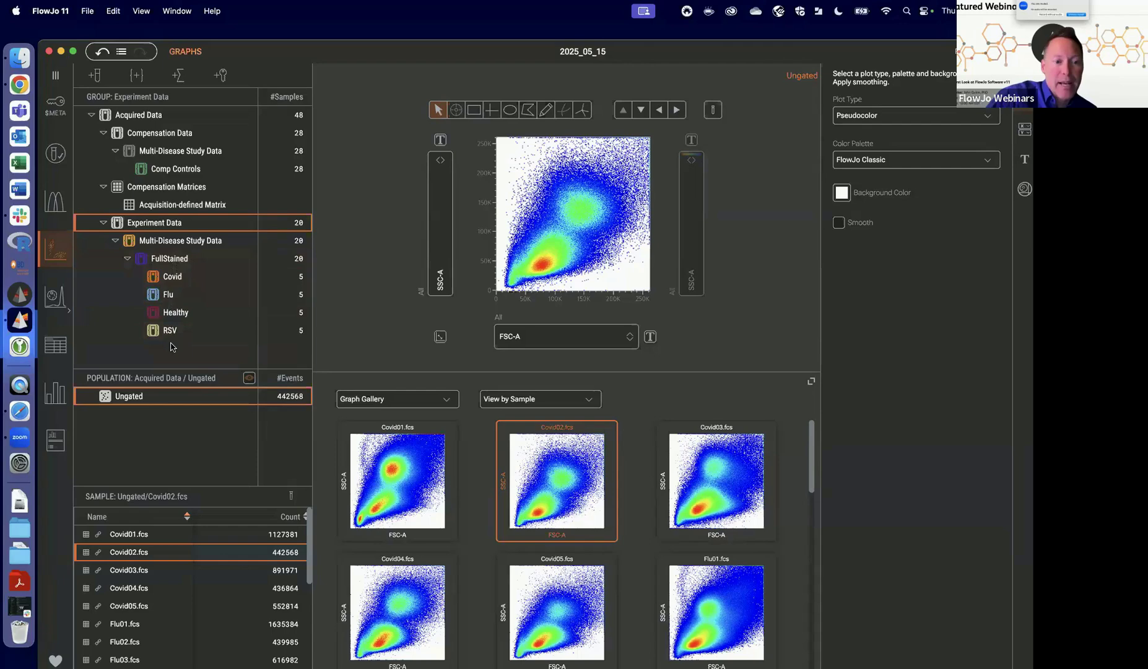
Hide the graph properties, switch the gallery from the Covid group to the Flu group, and move the window up slightly.
click(176, 277)
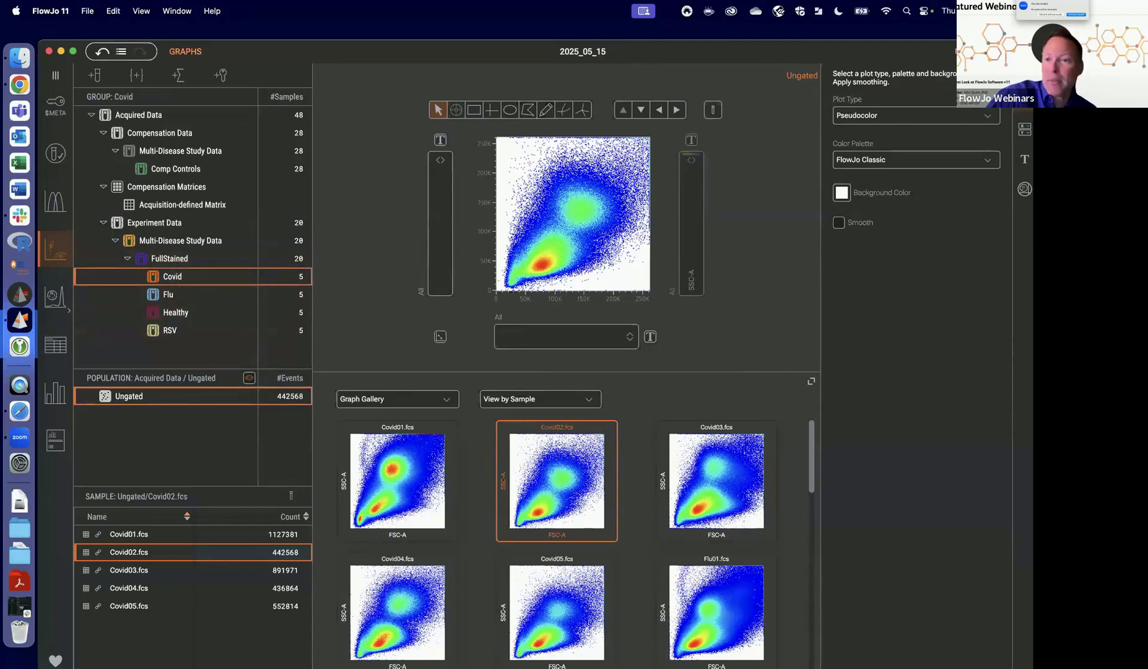
click(1025, 100)
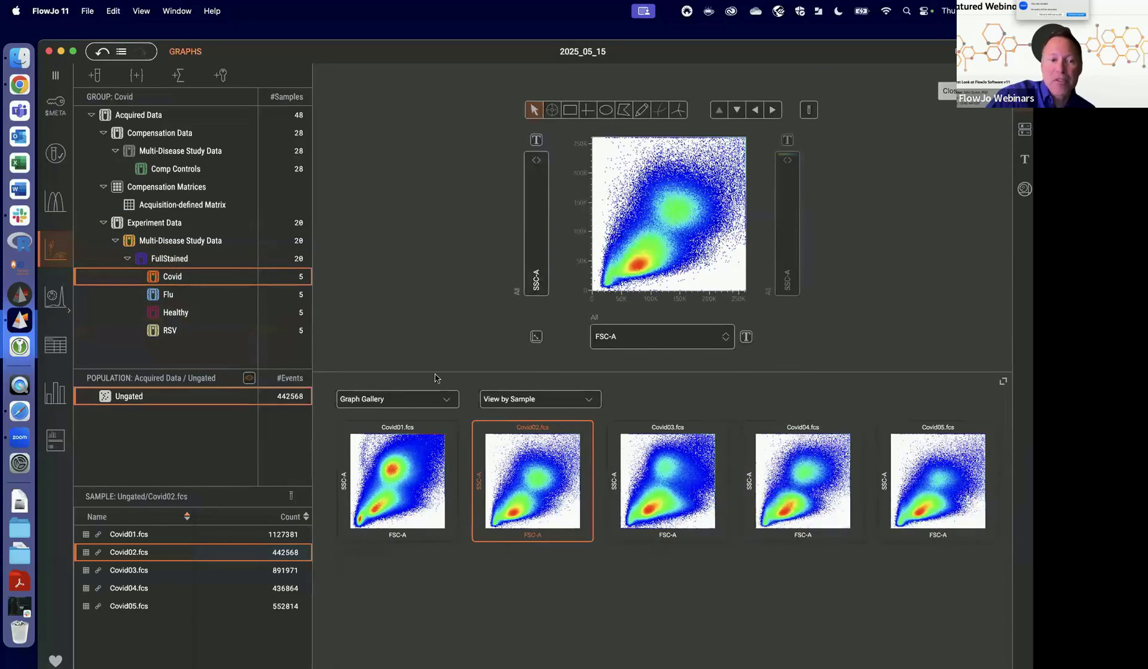
click(174, 295)
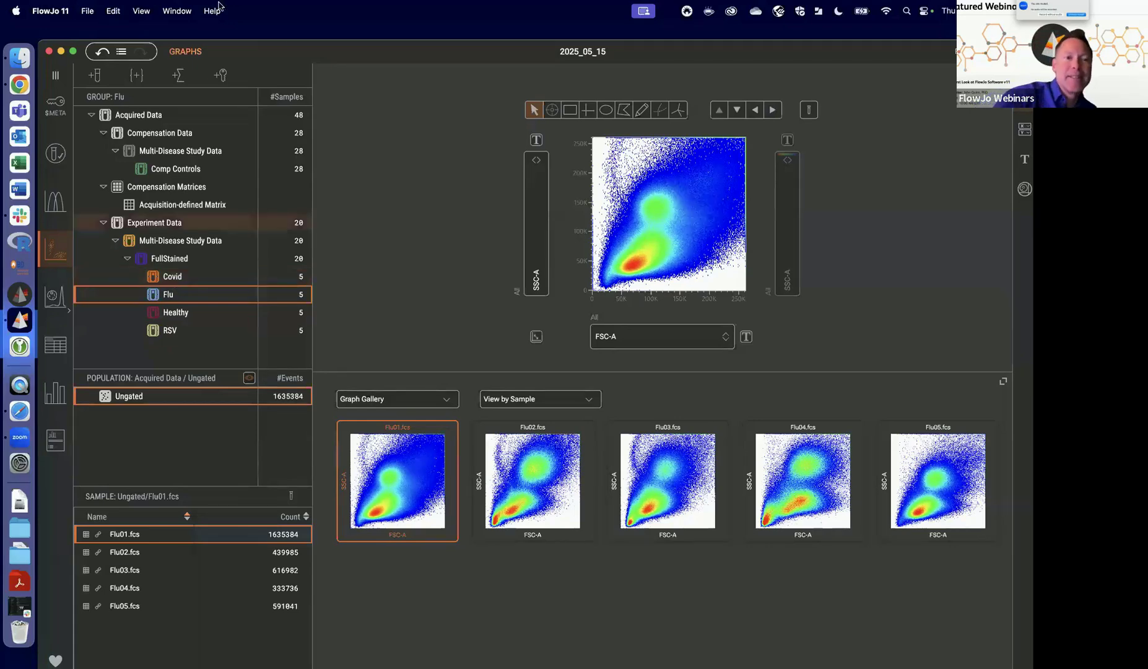
drag(260, 44, 291, 30)
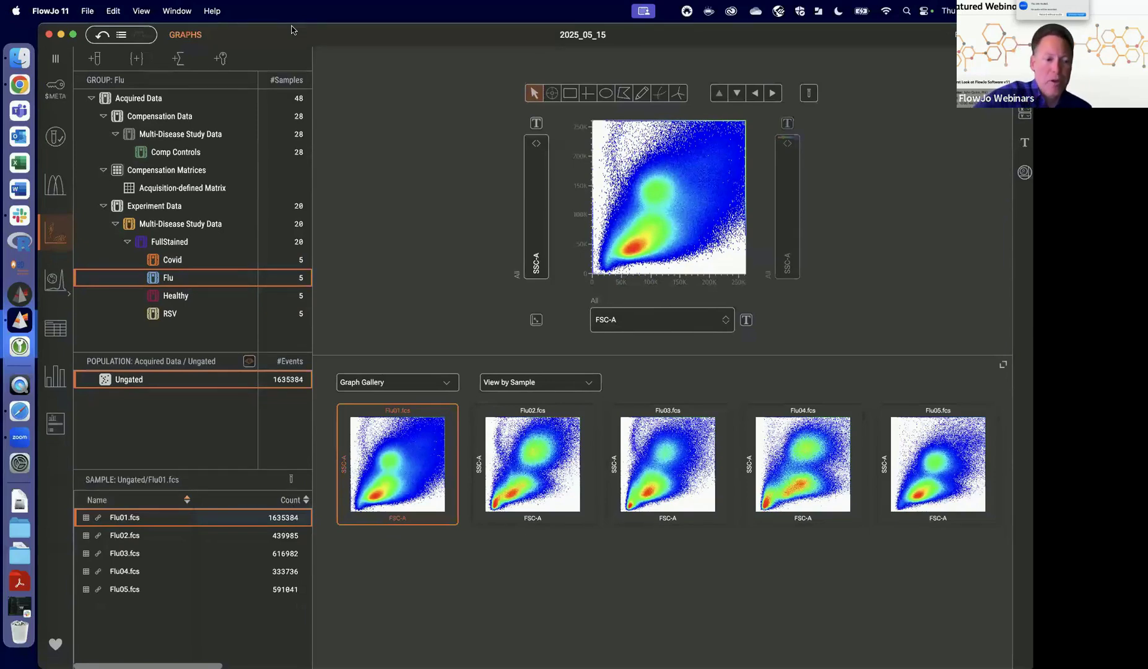
Open the newest FlowJo 11 installer disk image from Downloads, examine its contents, and close it.
click(20, 500)
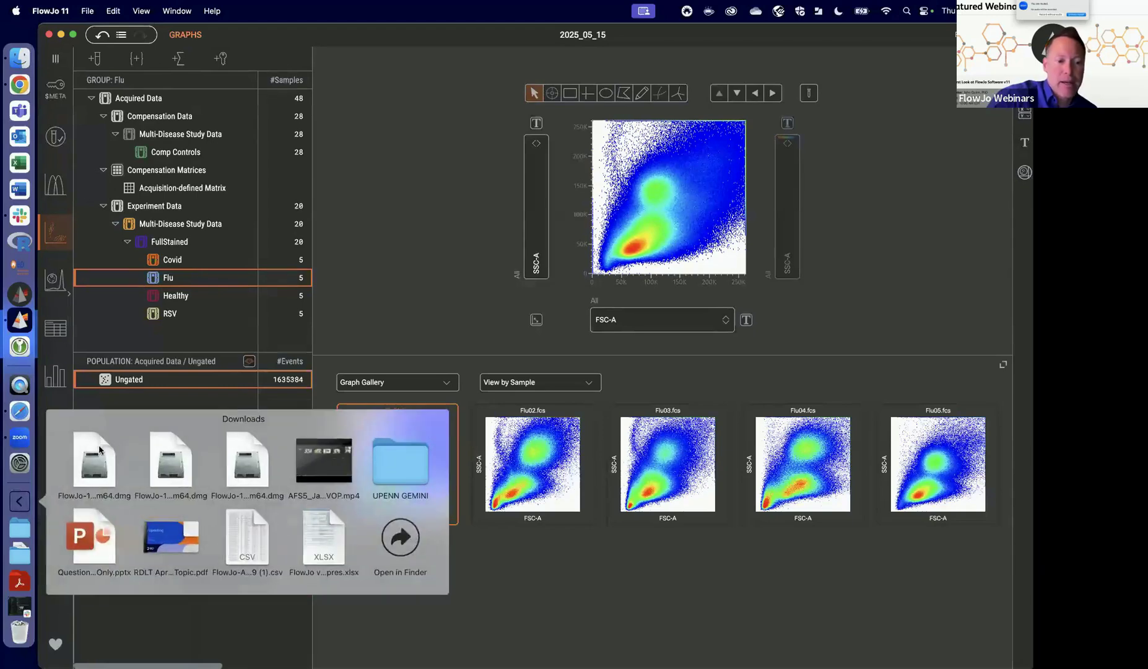
click(98, 445)
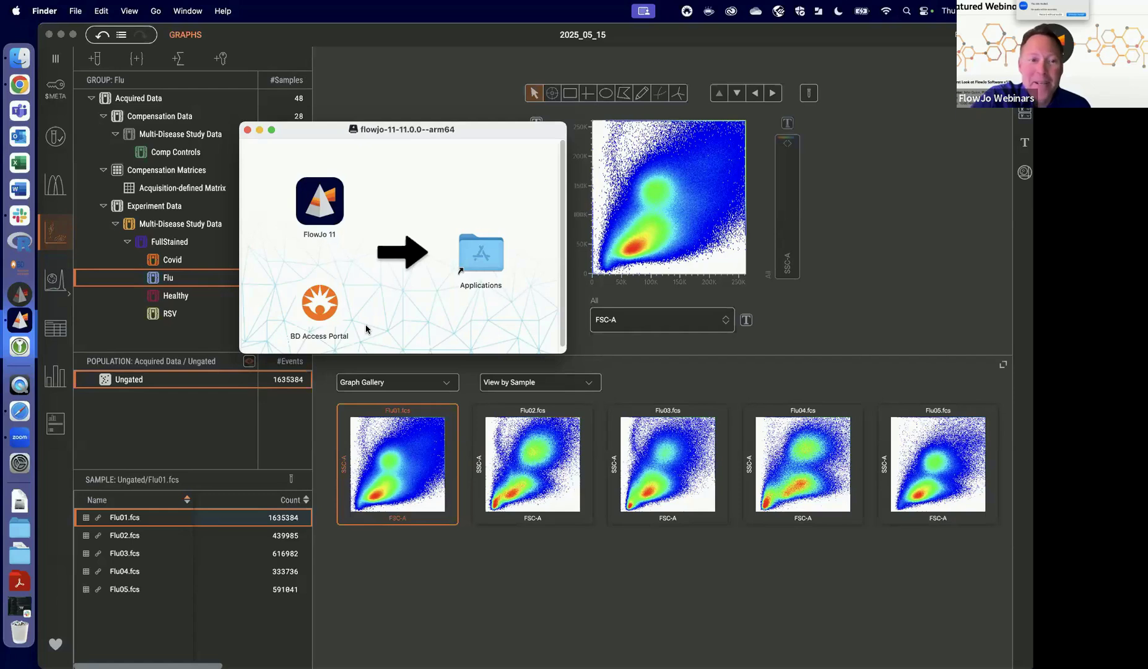
click(247, 130)
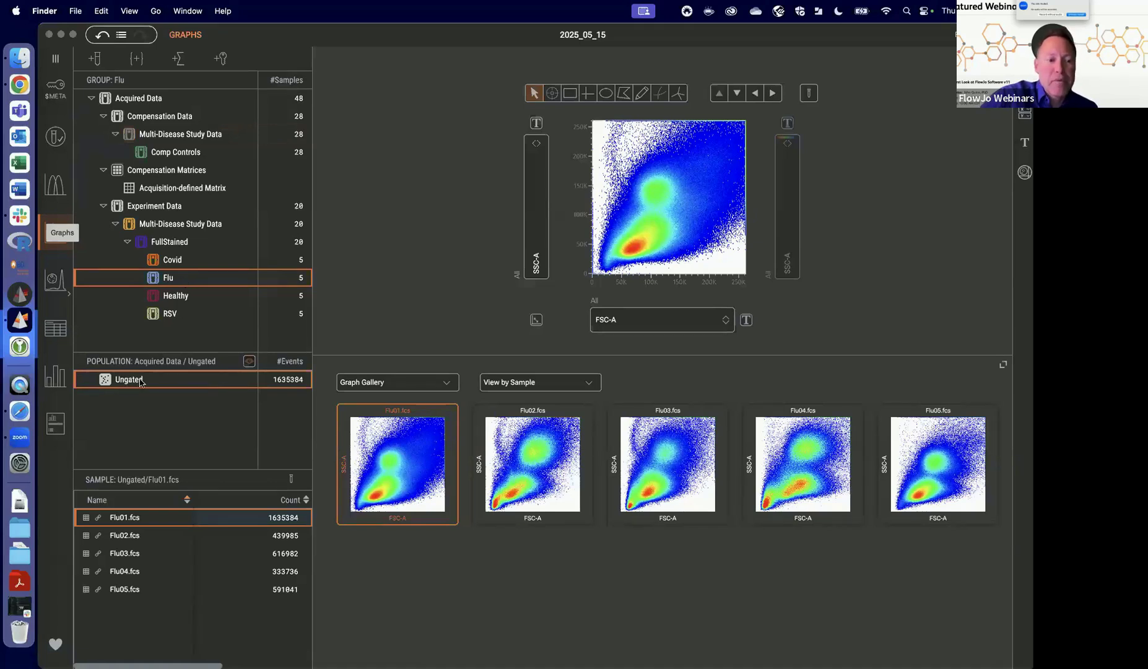
Select the Covid group and view the plots of its Covid02.fcs and Covid03.fcs samples.
click(172, 262)
click(179, 261)
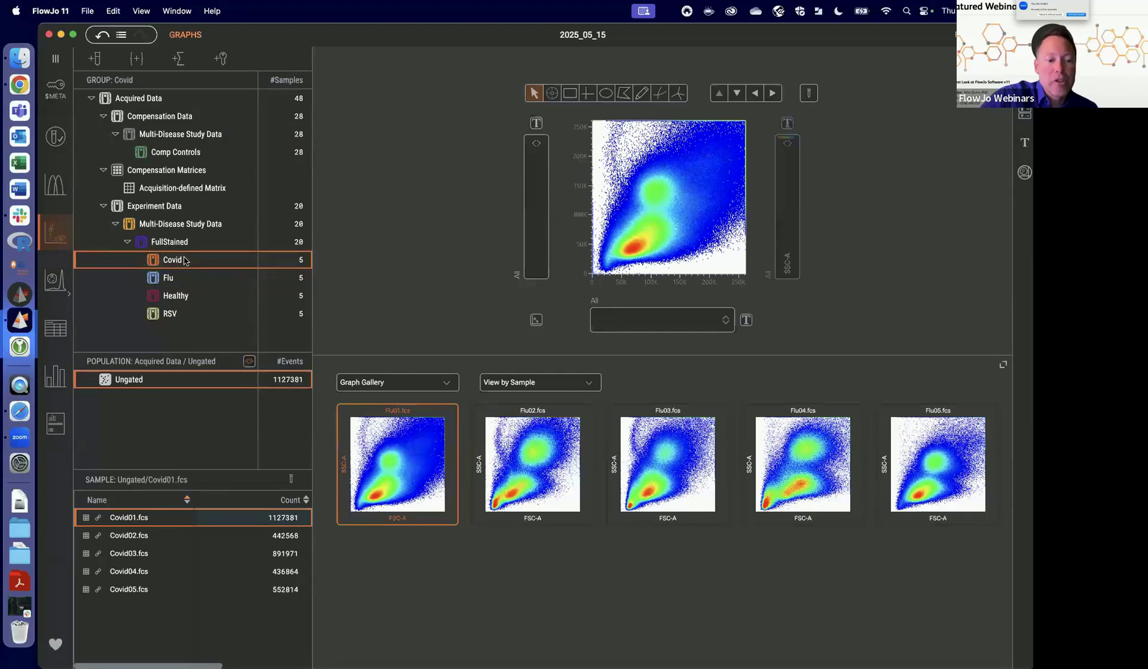
click(136, 540)
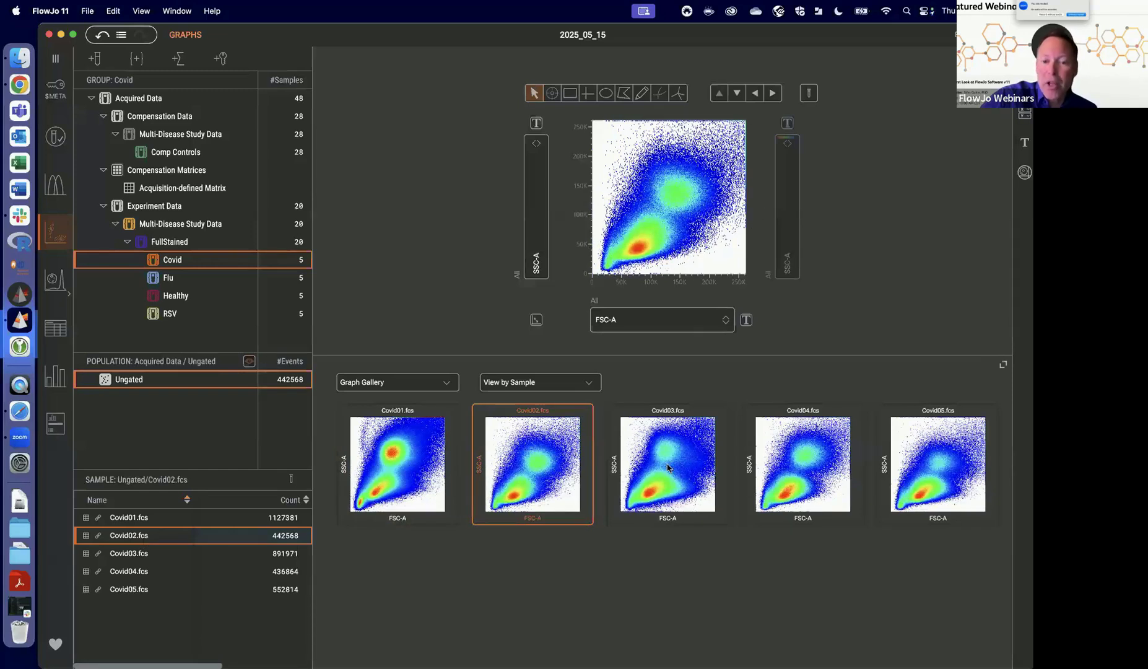
click(650, 466)
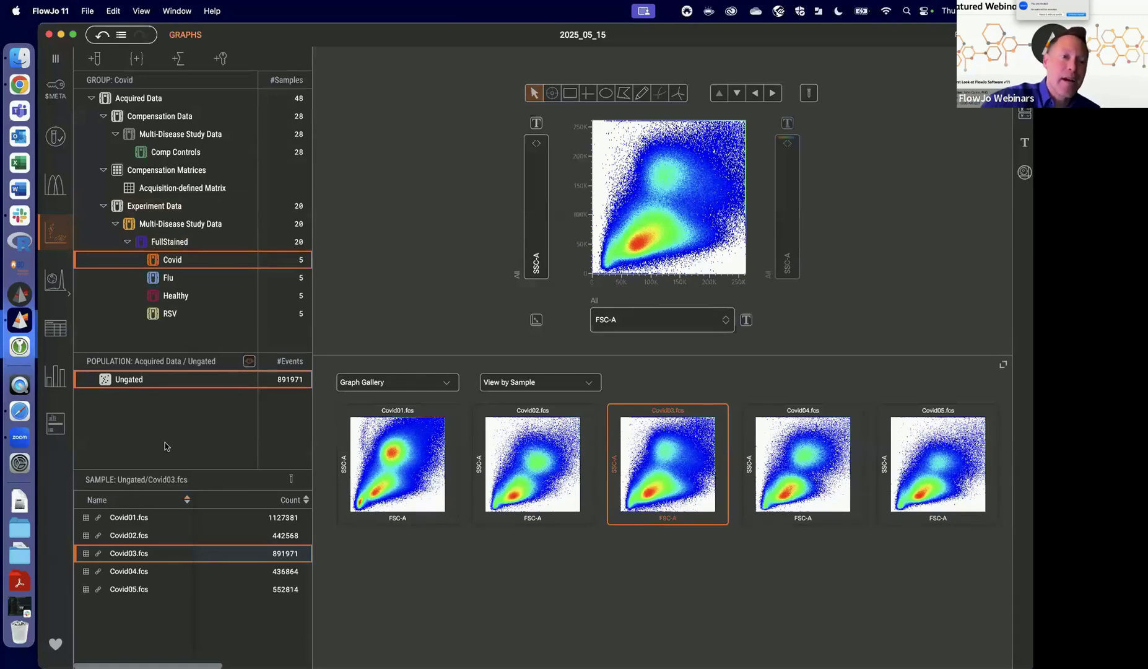
Collapse and re-expand the Acquired Data group, and collapse the Compensation Matrices branch.
click(92, 100)
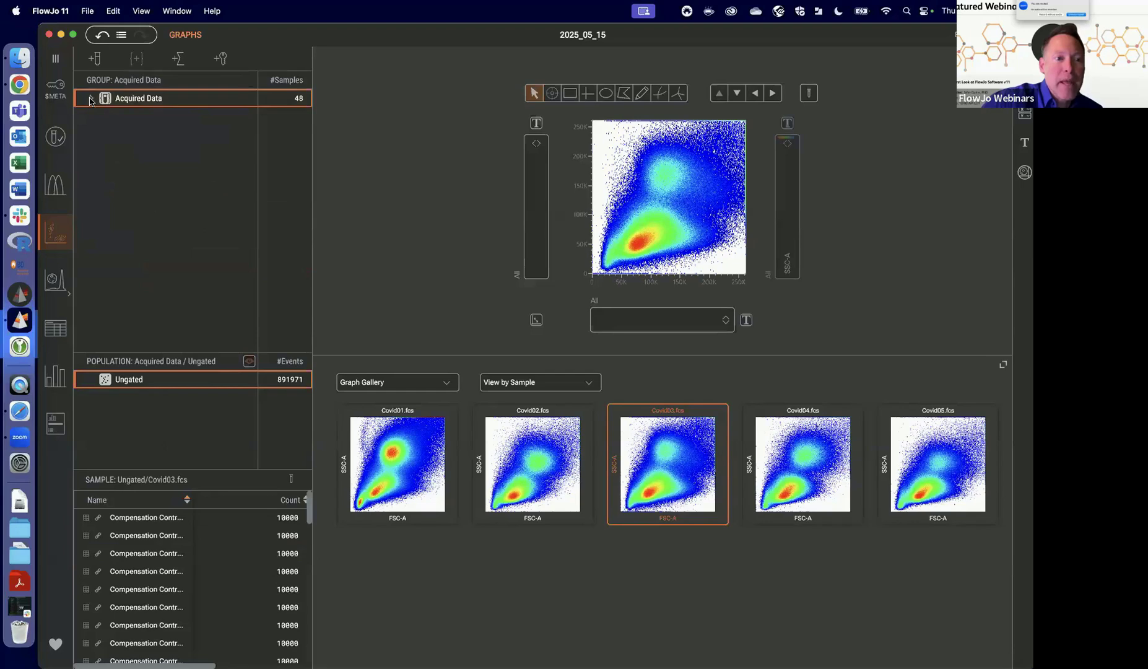
click(90, 99)
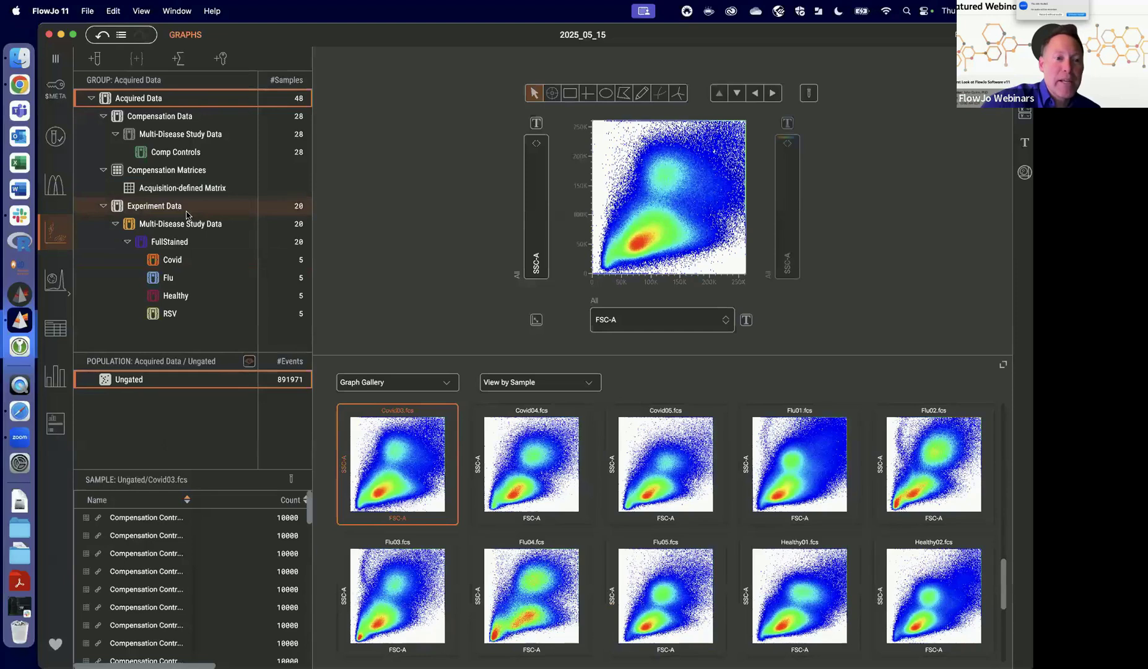
click(103, 171)
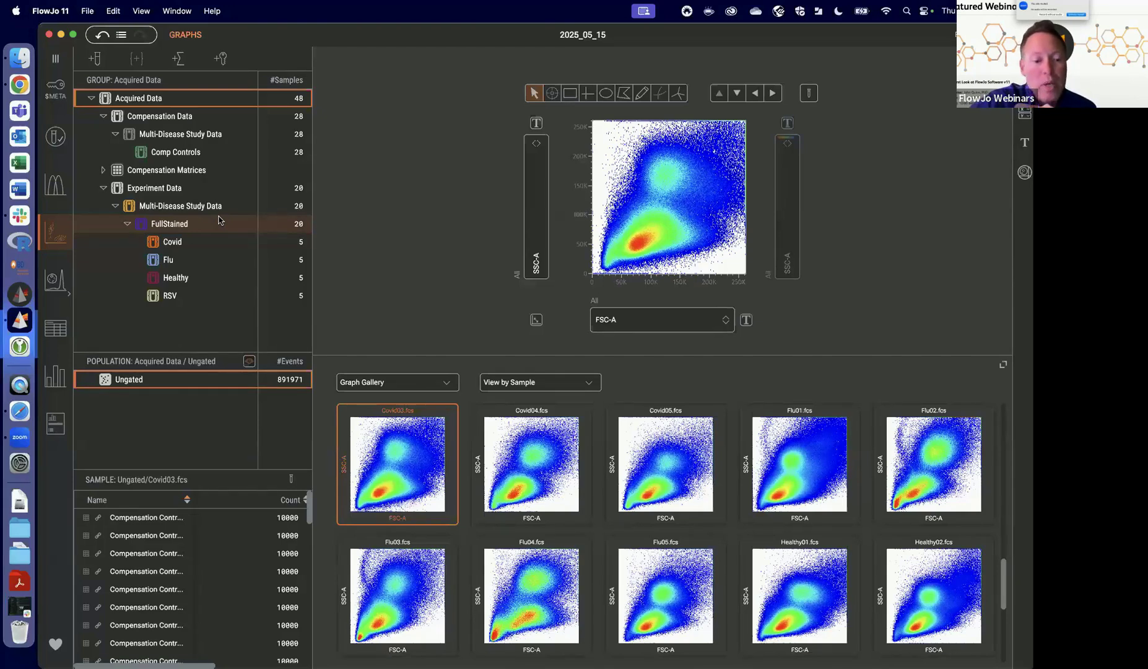
Review the workbench saving and export options, including export as FlowJo V10 (.wsp).
click(92, 10)
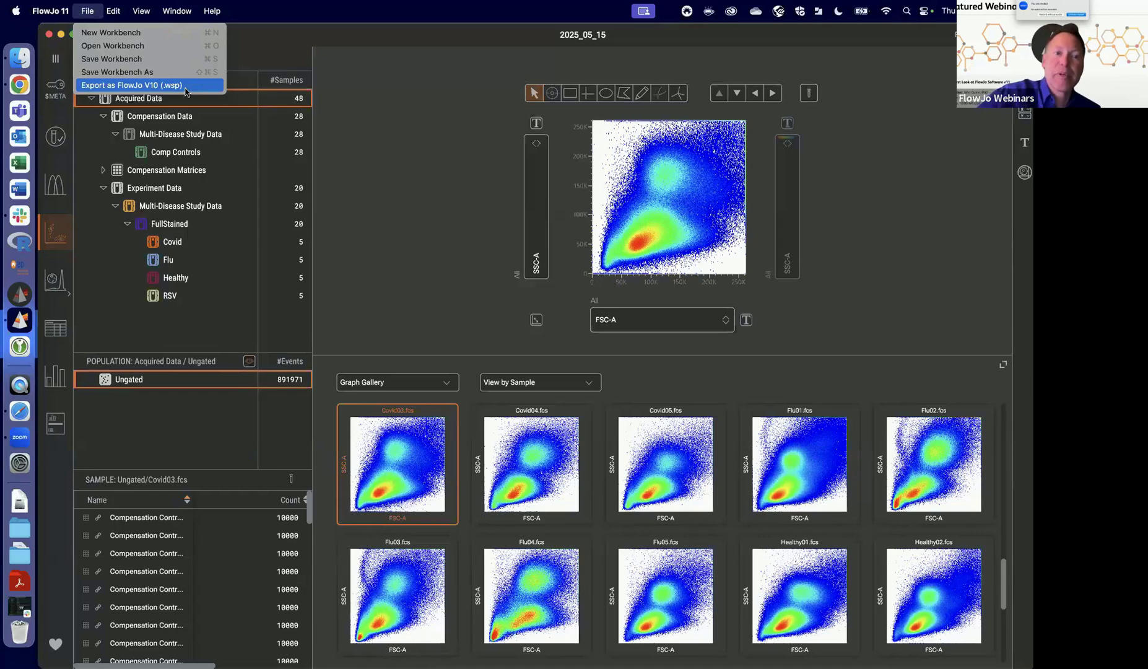
click(340, 22)
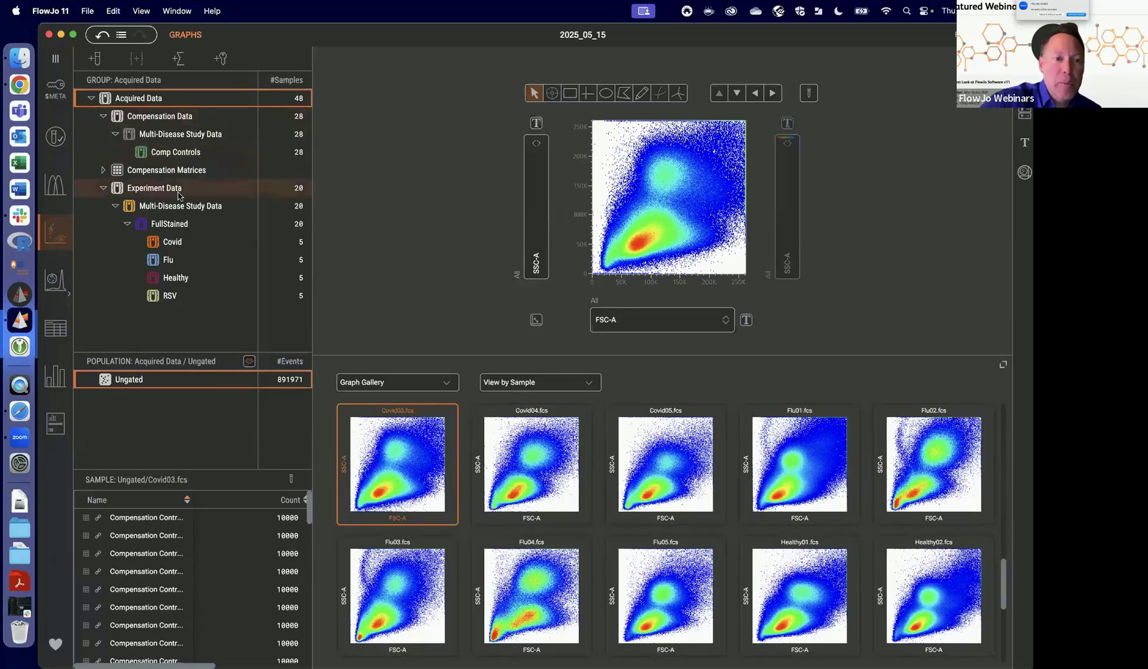
Display the Compensation Data group's control samples in the graph gallery.
click(177, 117)
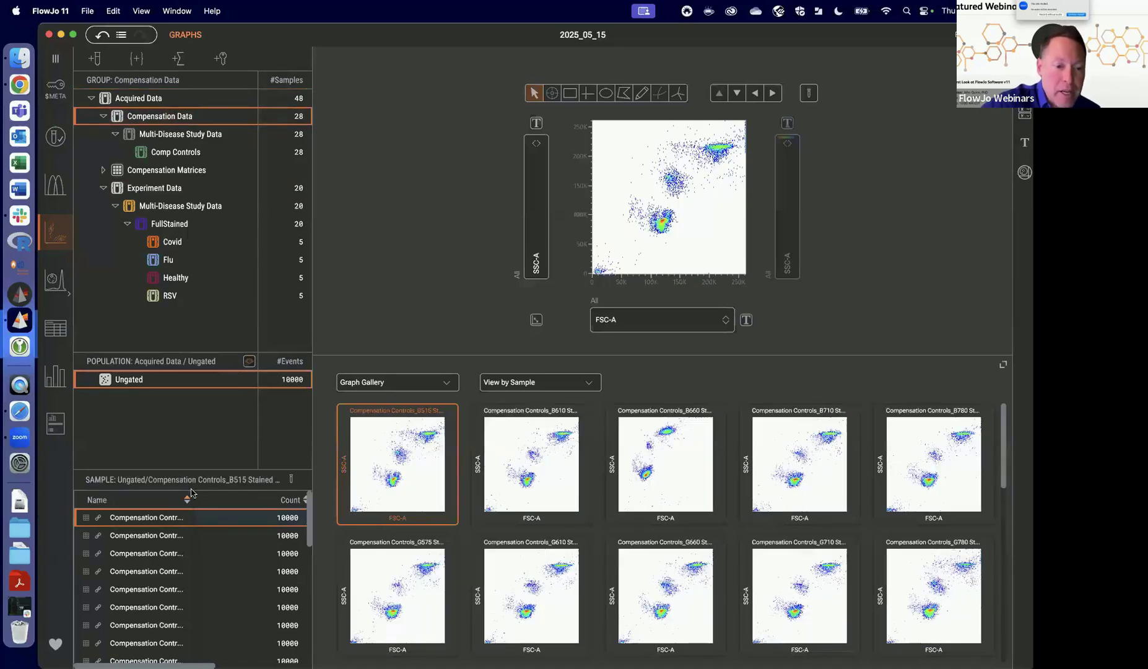
Widen the Name column of the sample list to show more of the compensation control names.
drag(193, 495, 254, 491)
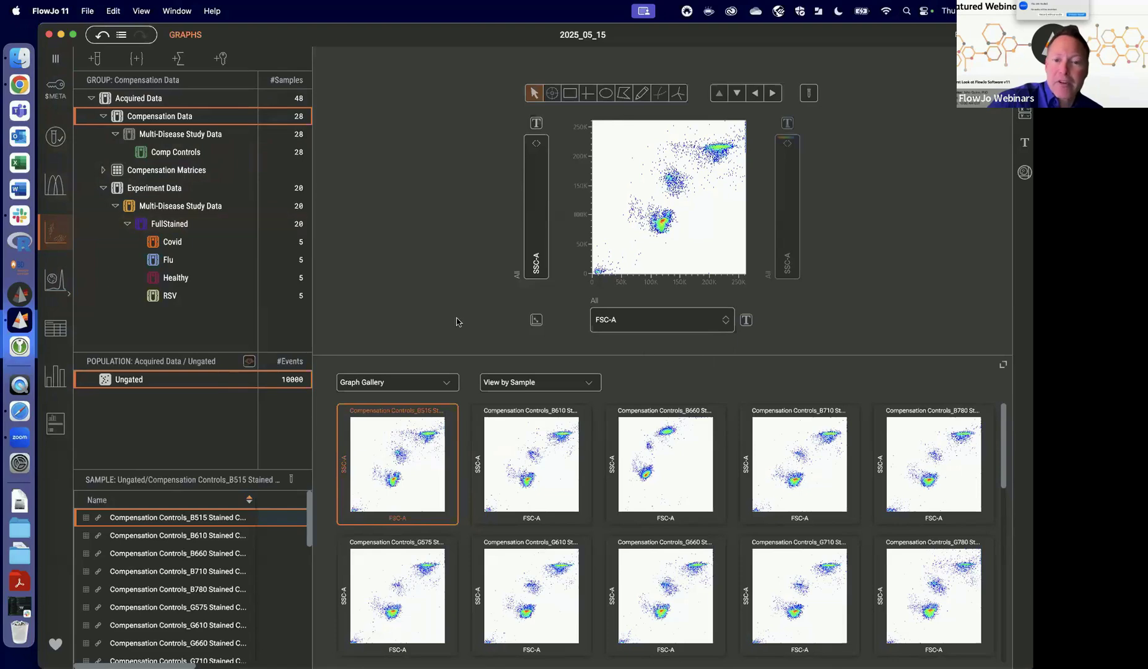
click(68, 296)
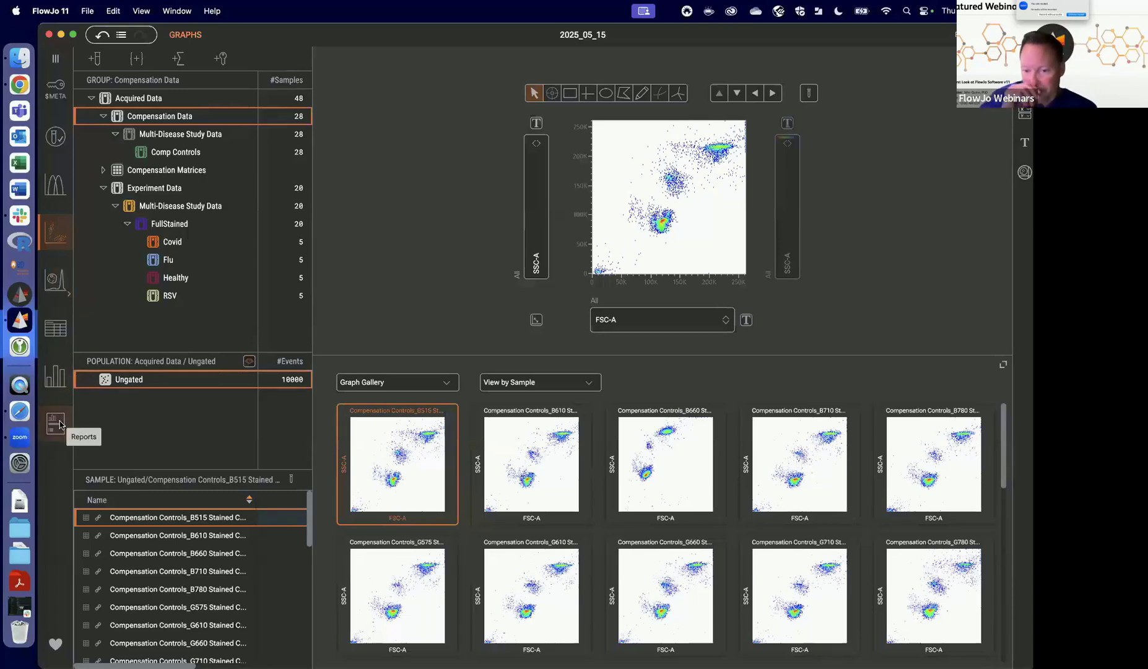
Display the metadata keywords of the Multi-Disease Study Data group under Experiment Data and look across the keyword columns.
click(60, 88)
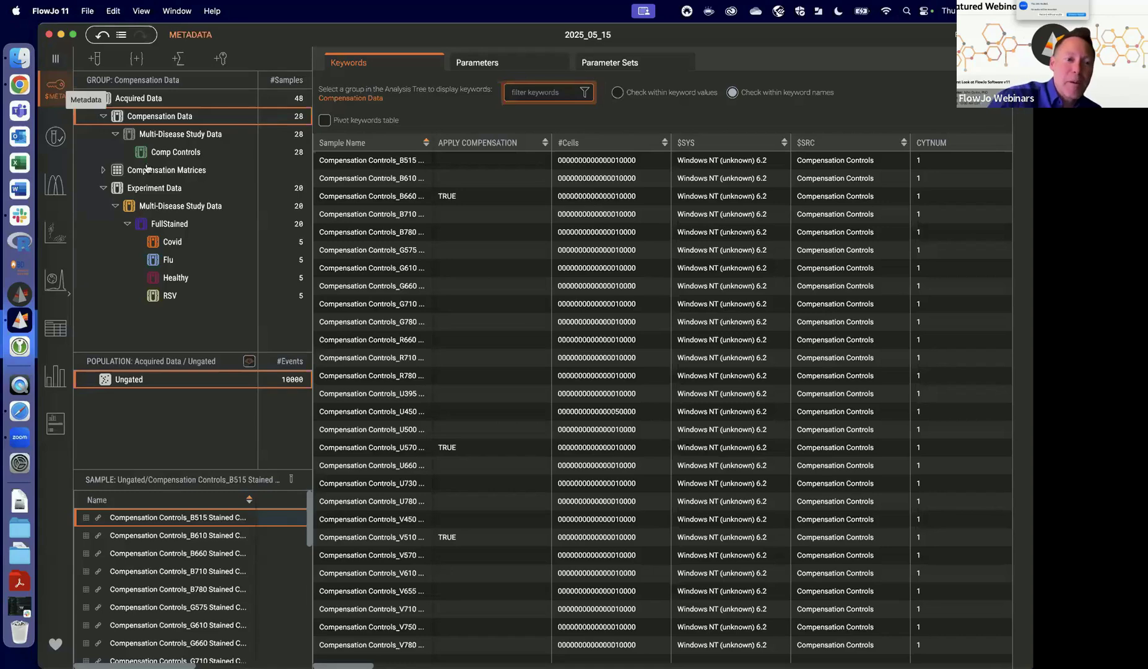
click(180, 207)
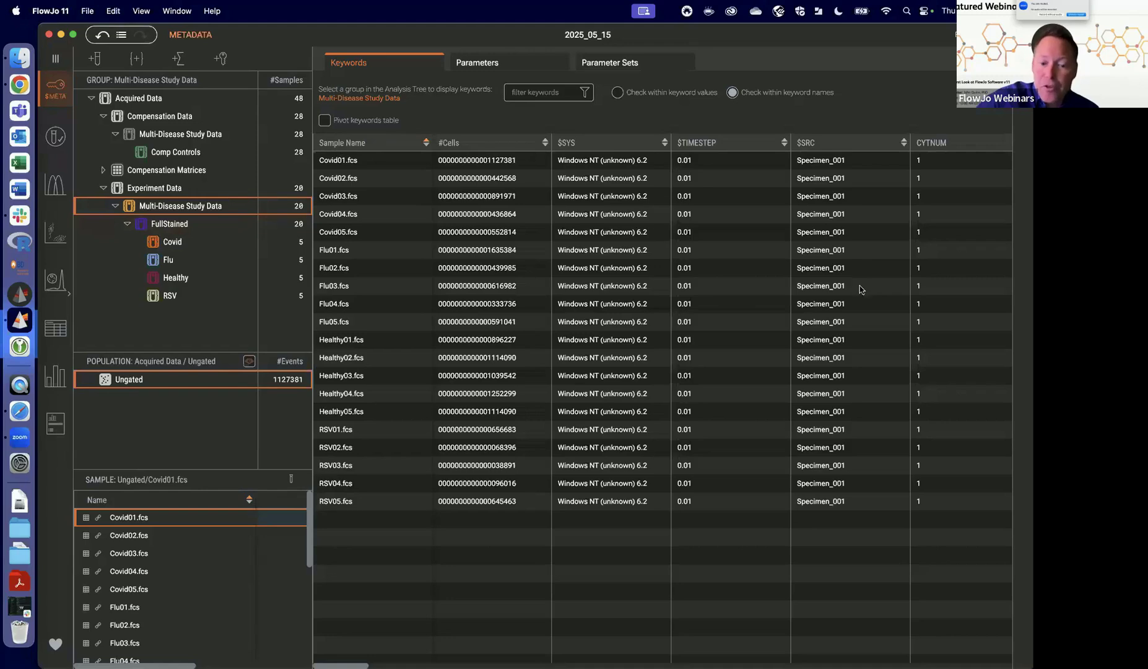
scroll(675, 378, right, 5)
scroll(675, 378, right, 5)
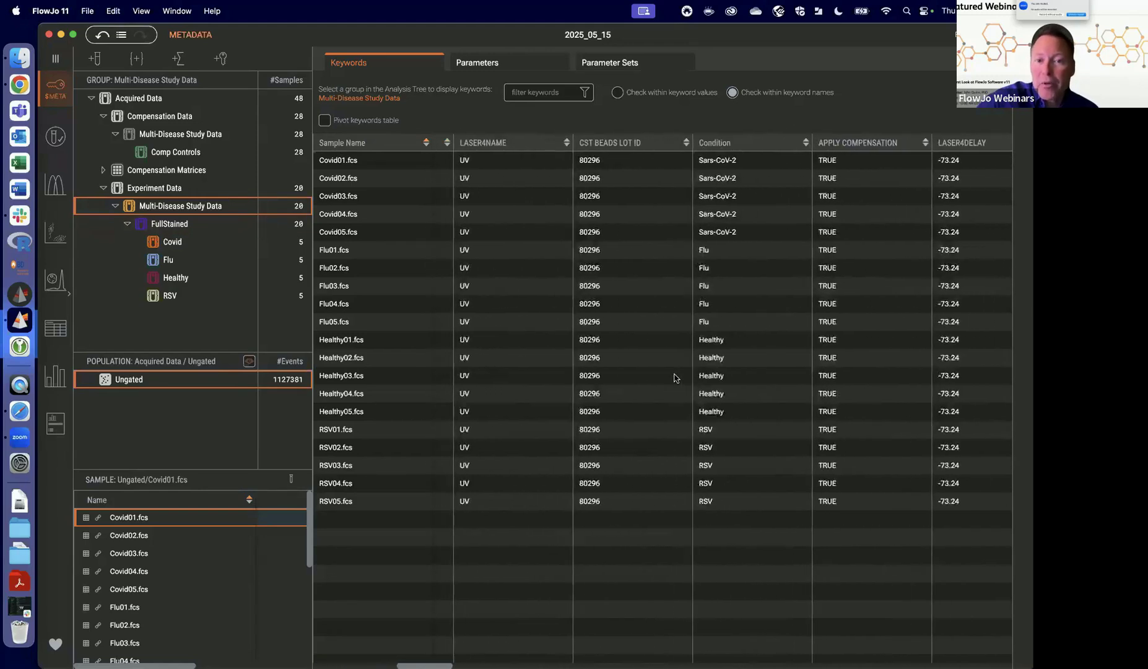
scroll(675, 377, left, 8)
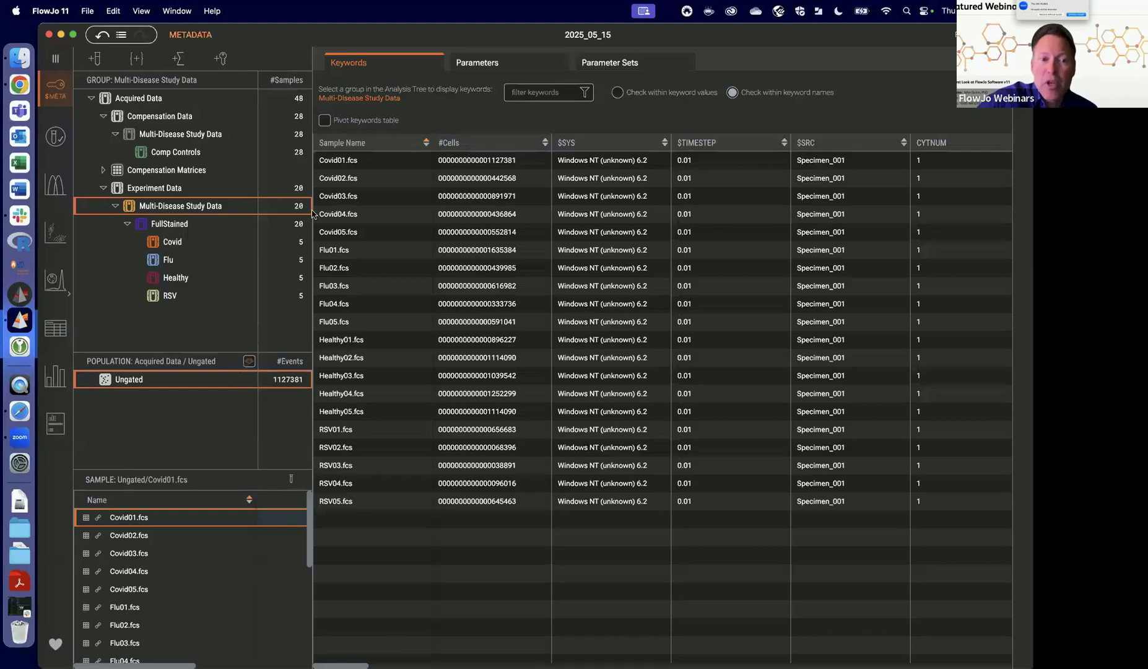
Pivot the keywords table so that keywords run down the rows and samples run across the columns.
click(327, 120)
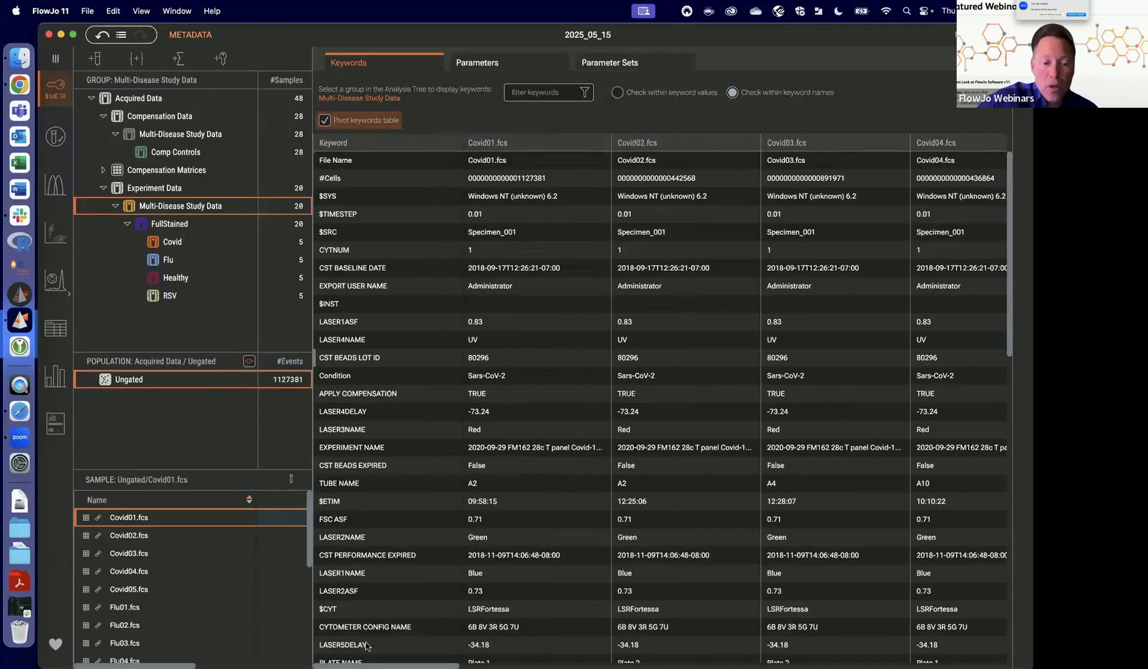
scroll(918, 226, right, 10)
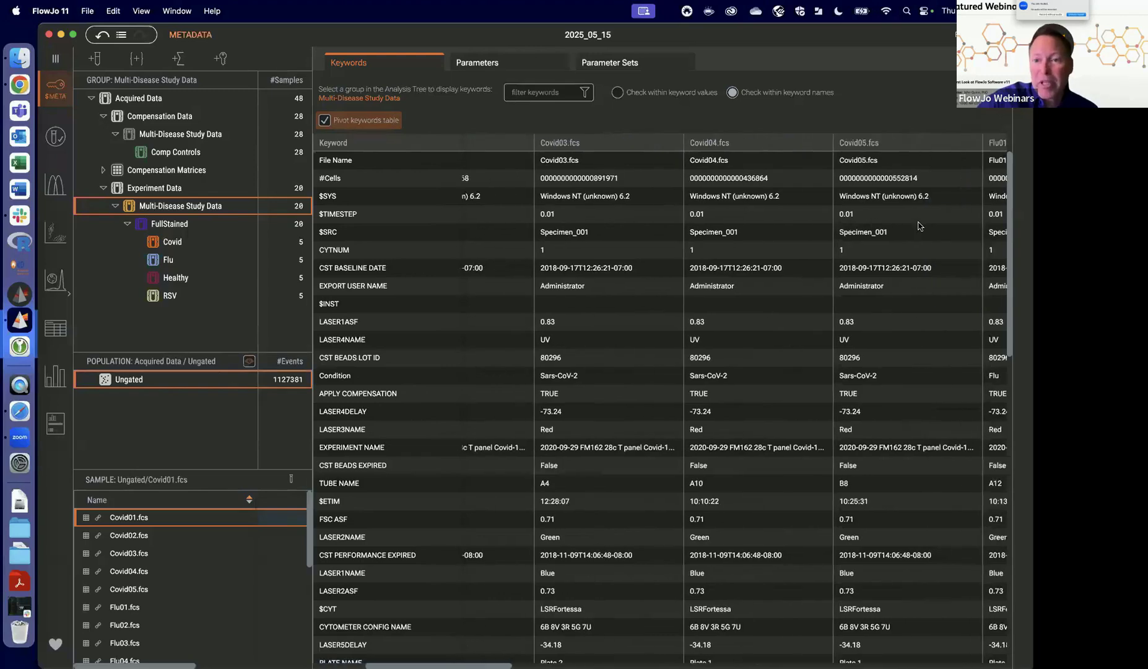
scroll(918, 226, left, 10)
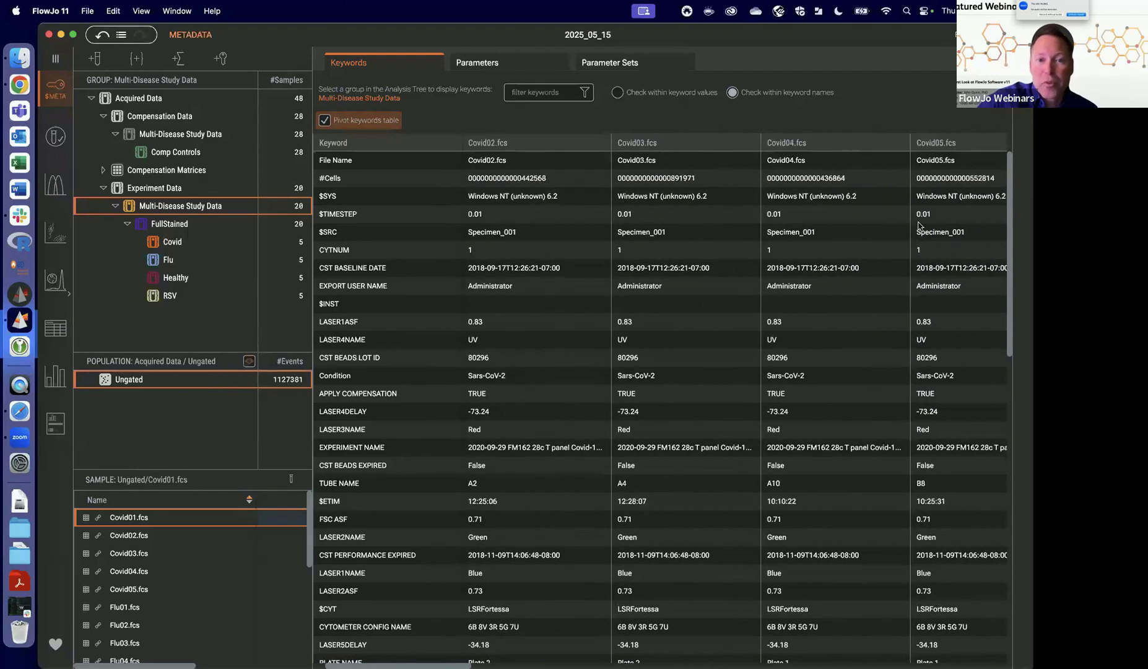
click(325, 121)
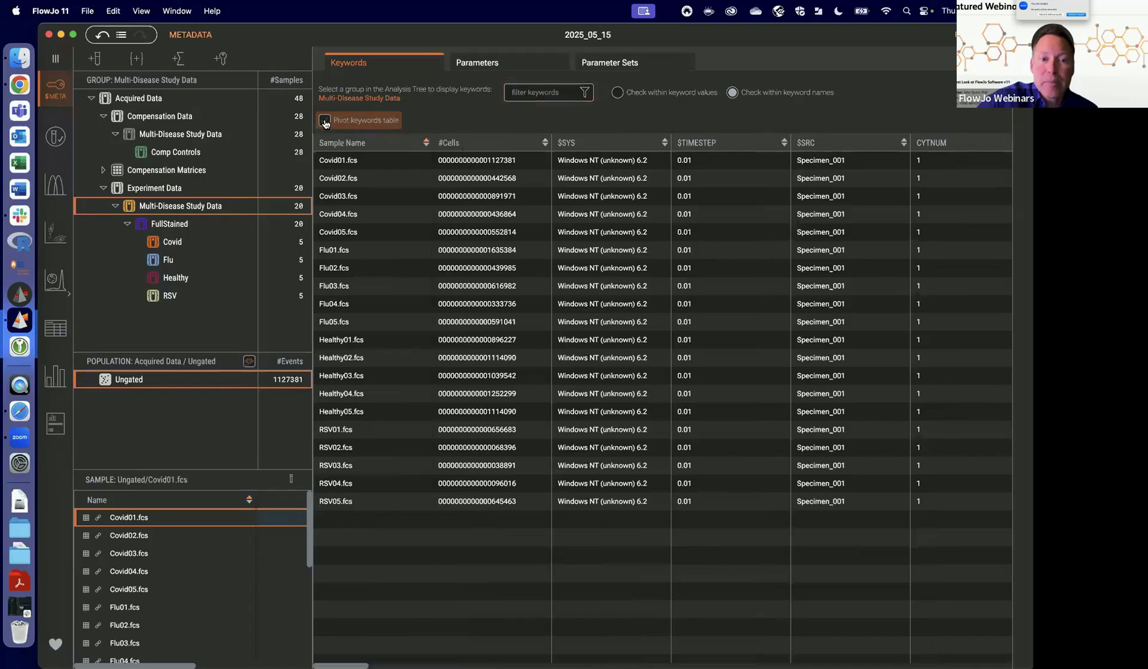
click(324, 120)
Filter the keyword names by "$", and display the list of fluorochrome and stain parameters.
click(543, 91)
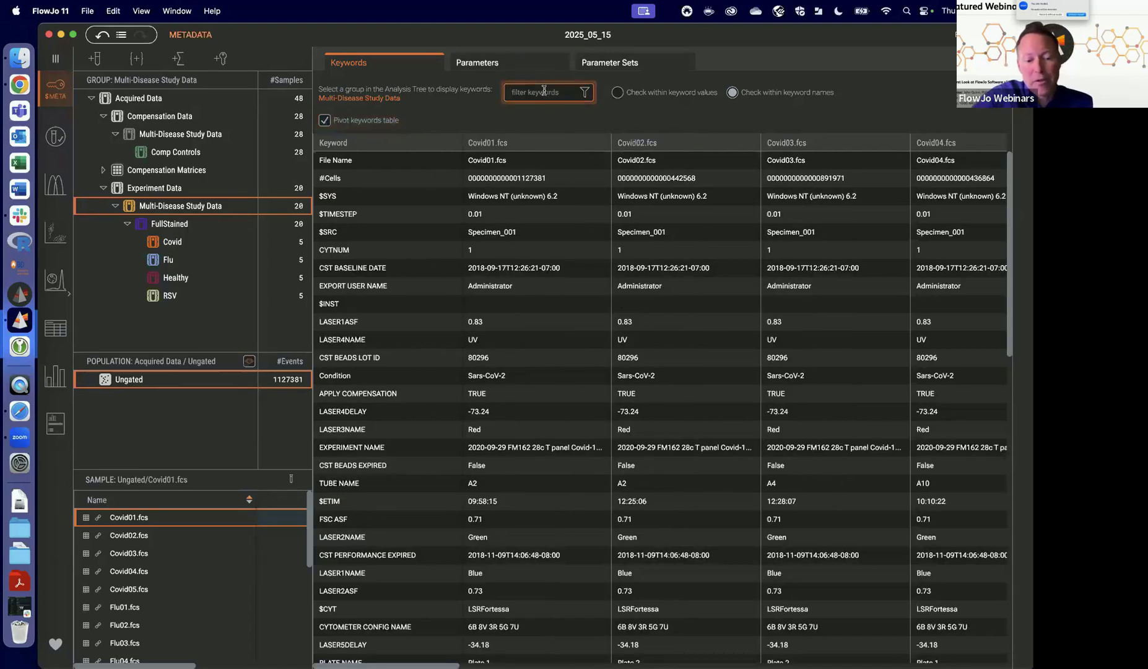
text($)
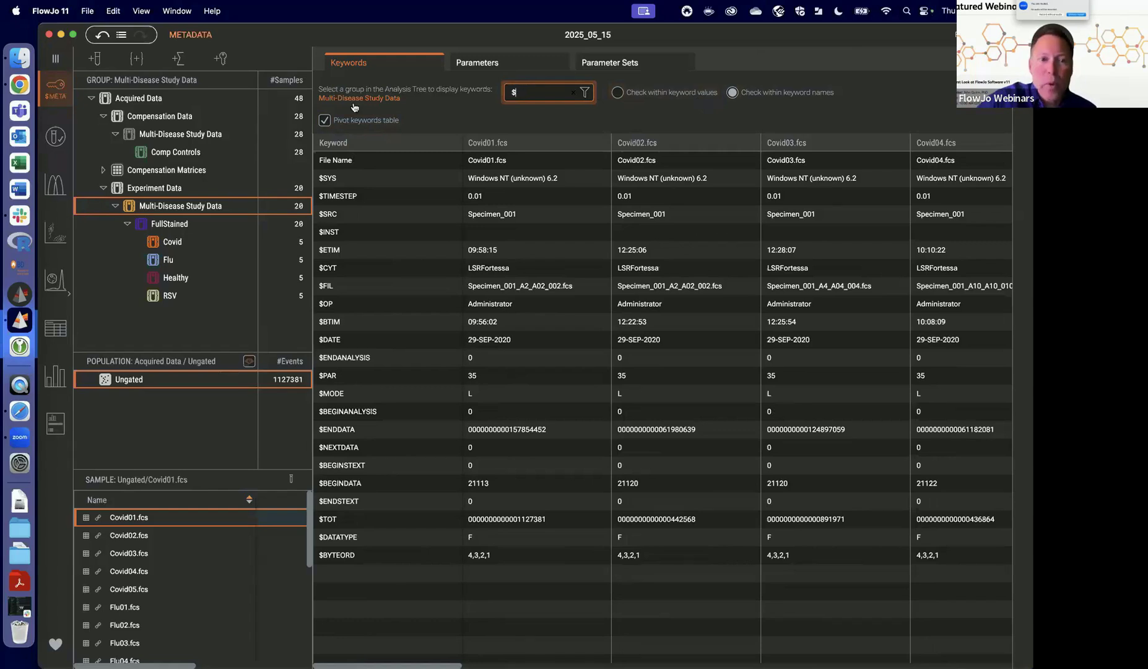
click(495, 59)
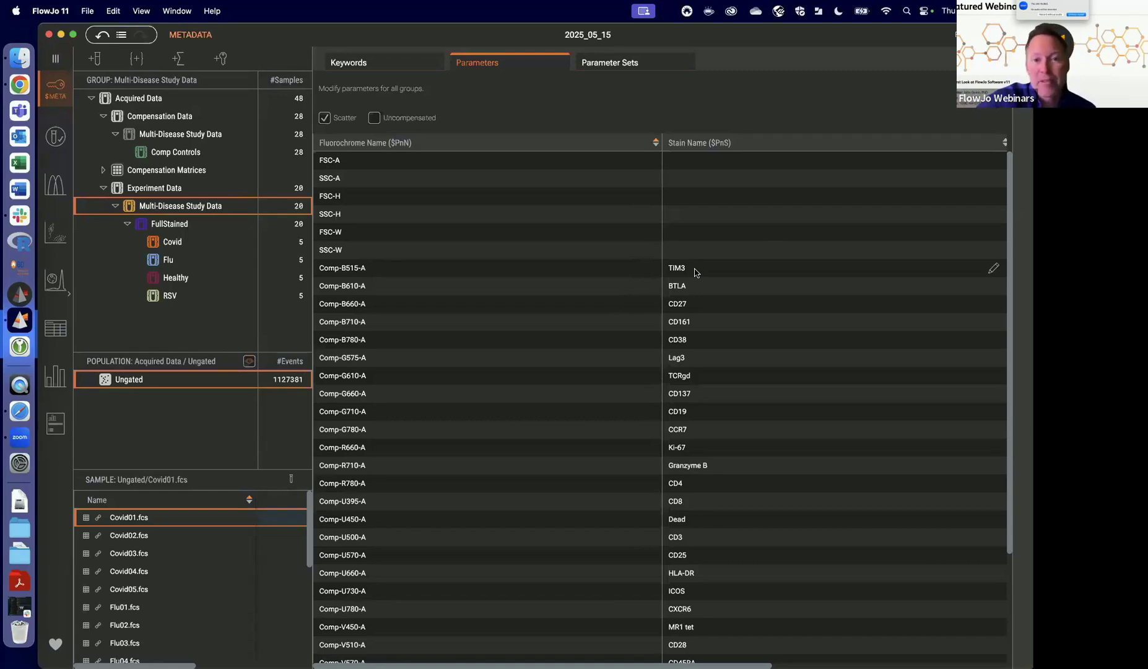
Add TIM3, CD27, Lag3, TCRgd, CD137, CCR7, Ki-67, Granzyme B, ICOS, CXCR6, CD45RA, PD1, CD69 and OX40 to the parameter set.
click(638, 67)
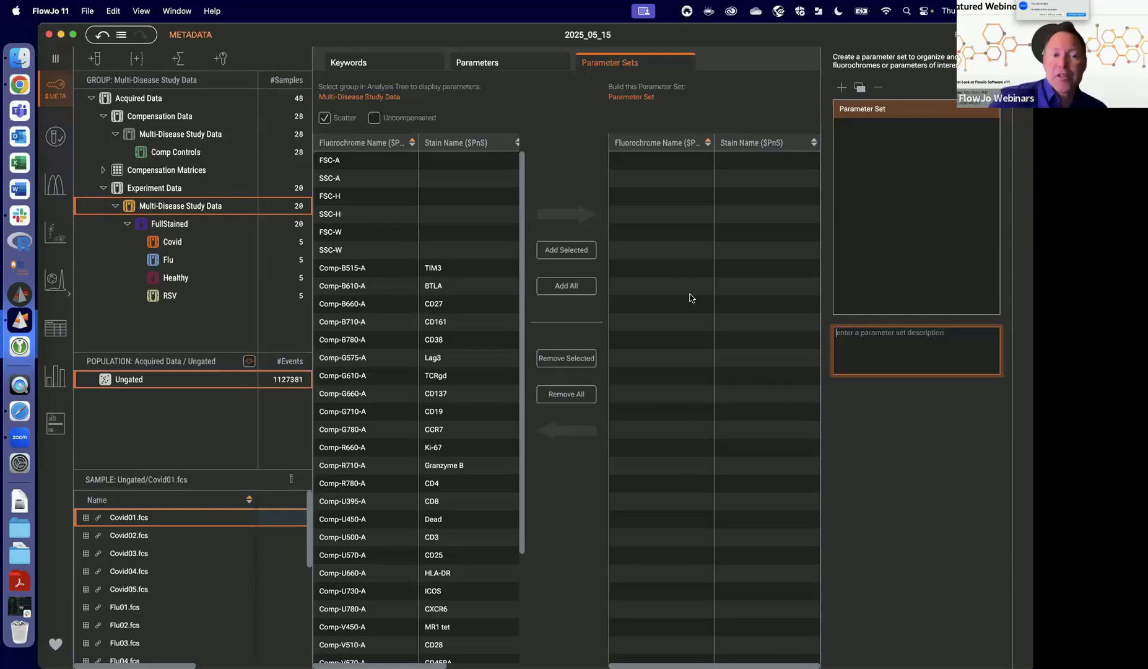
click(405, 270)
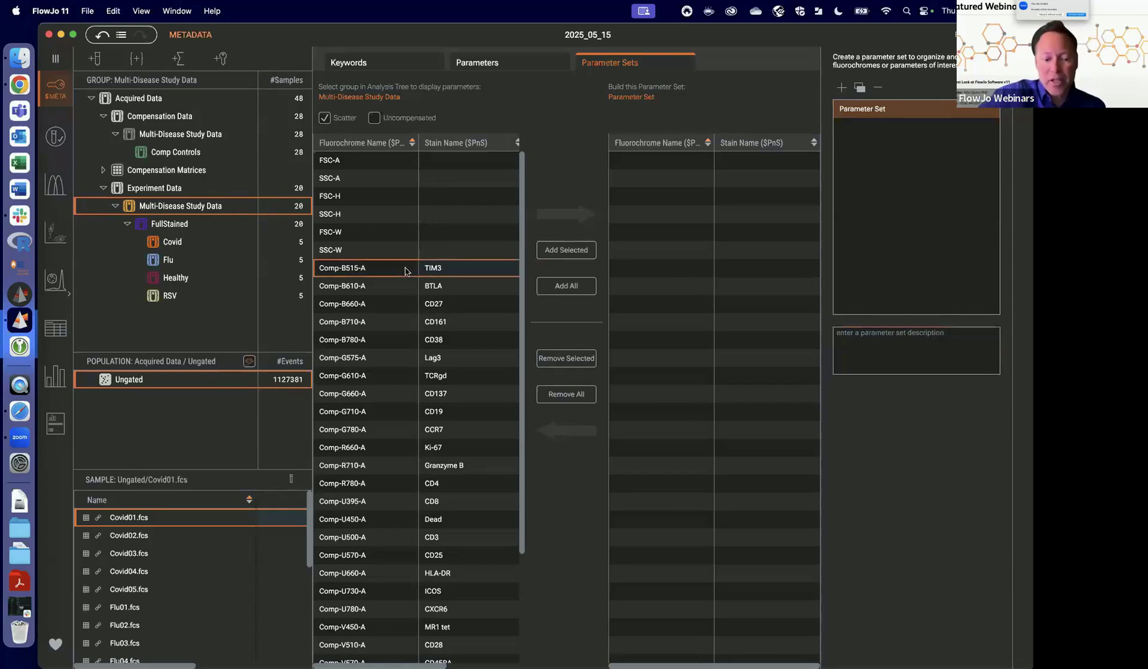
super+click(389, 304)
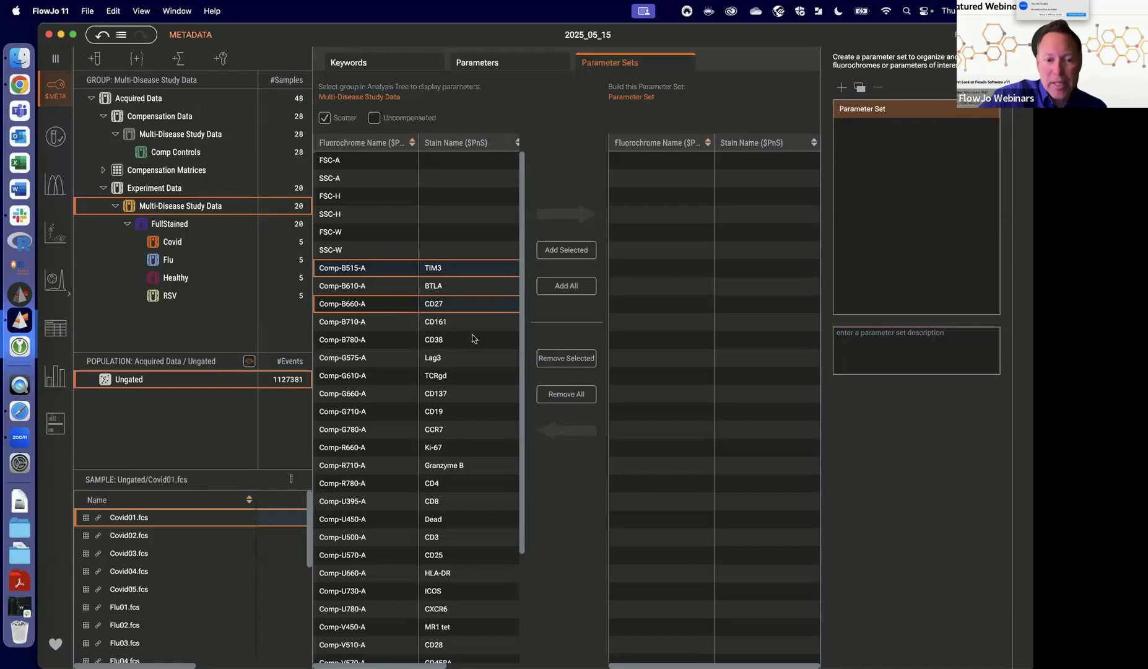
super+click(366, 374)
super+click(369, 363)
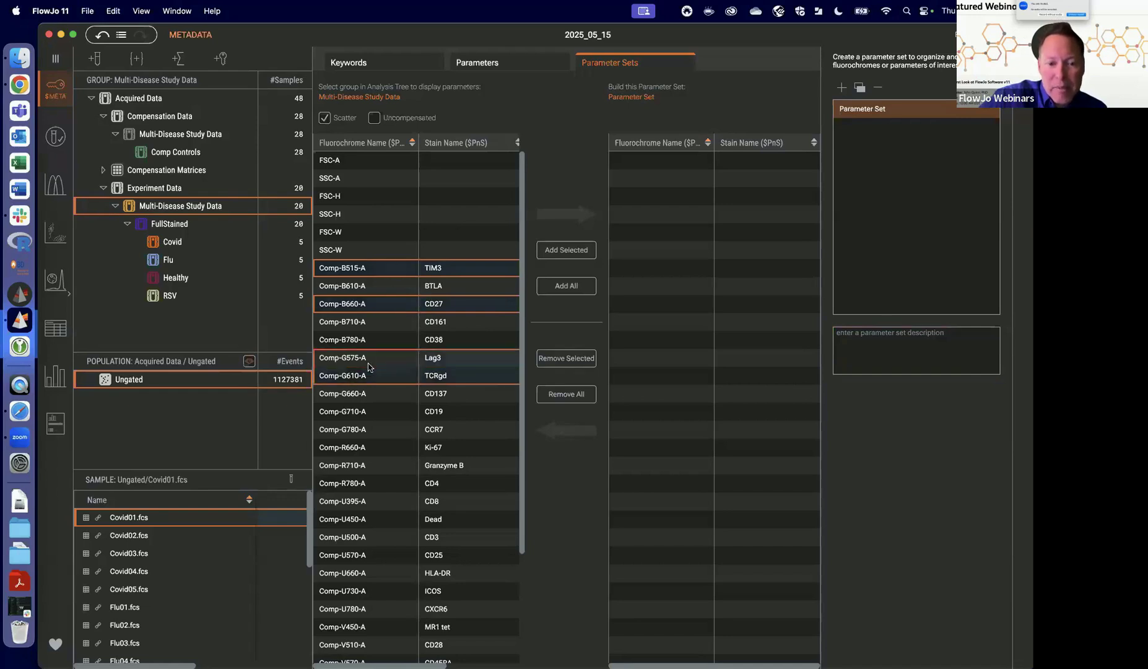
super+click(369, 395)
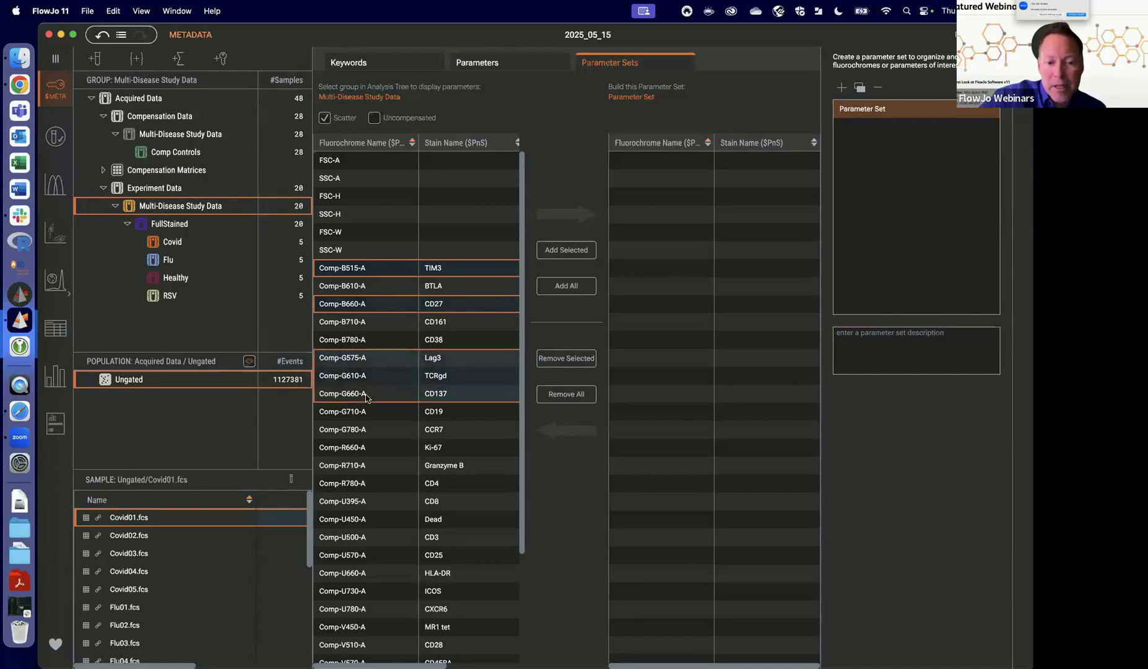
super+click(385, 445)
super+click(384, 465)
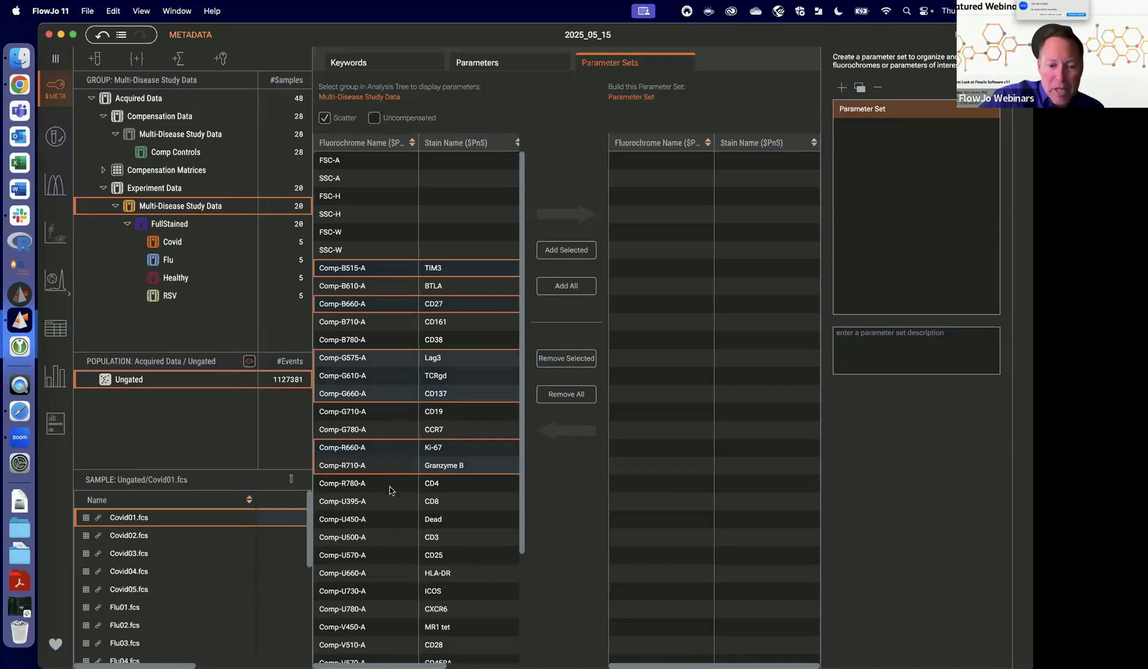
super+click(386, 431)
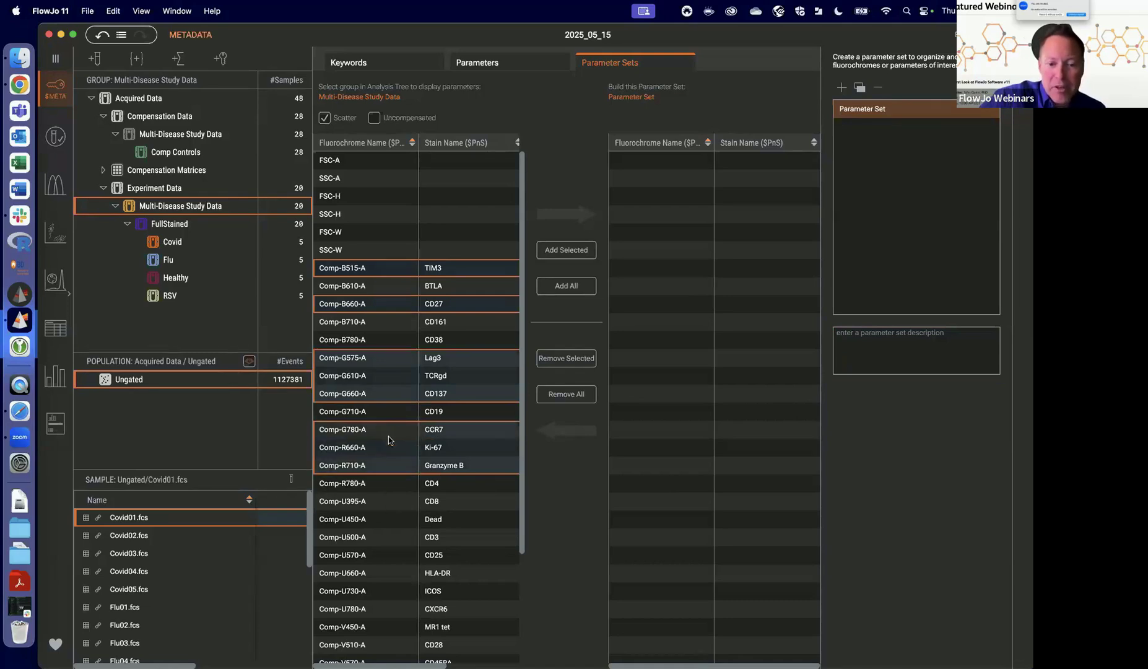
scroll(414, 542, down, 3)
scroll(414, 541, down, 1)
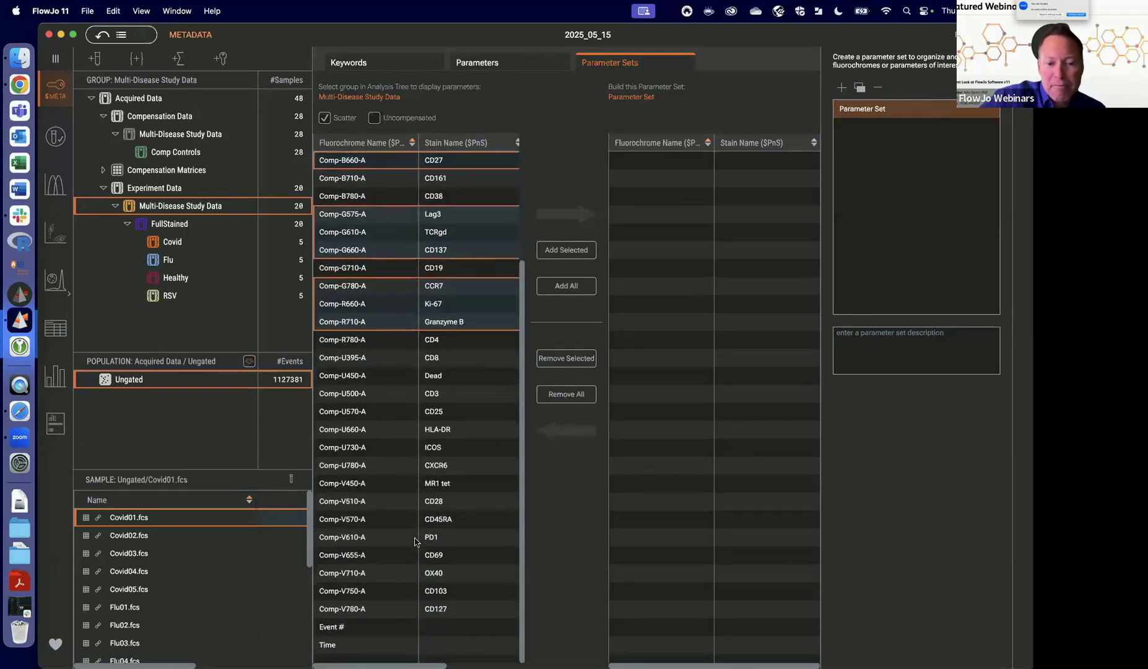
super+click(376, 450)
super+click(374, 466)
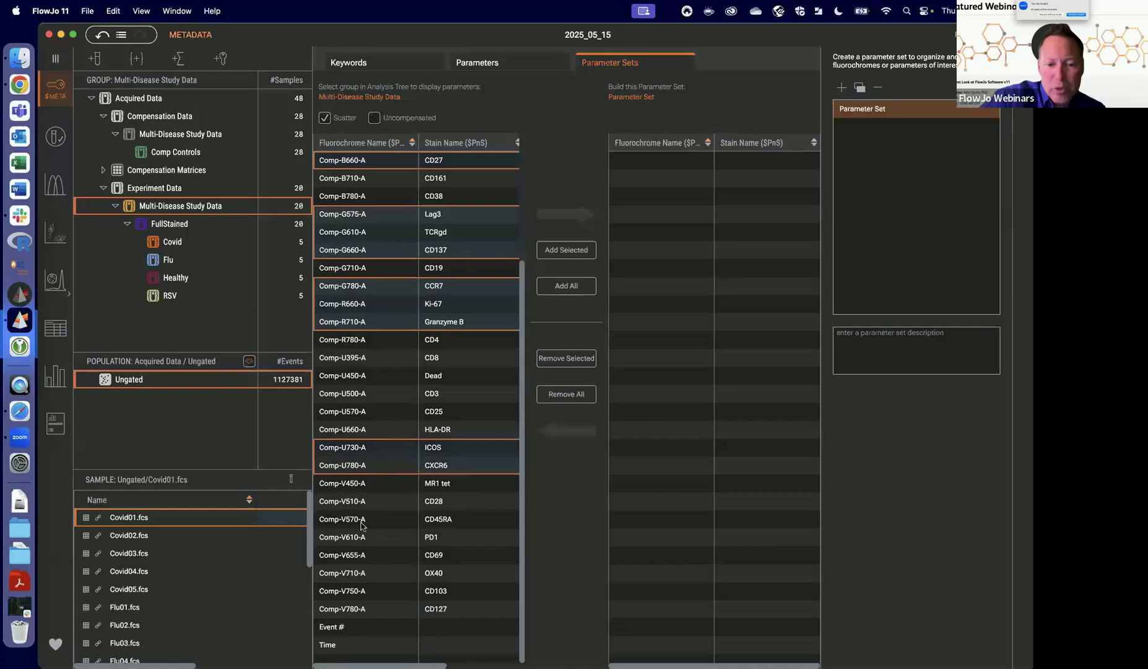
super+click(376, 537)
super+click(375, 553)
super+click(374, 568)
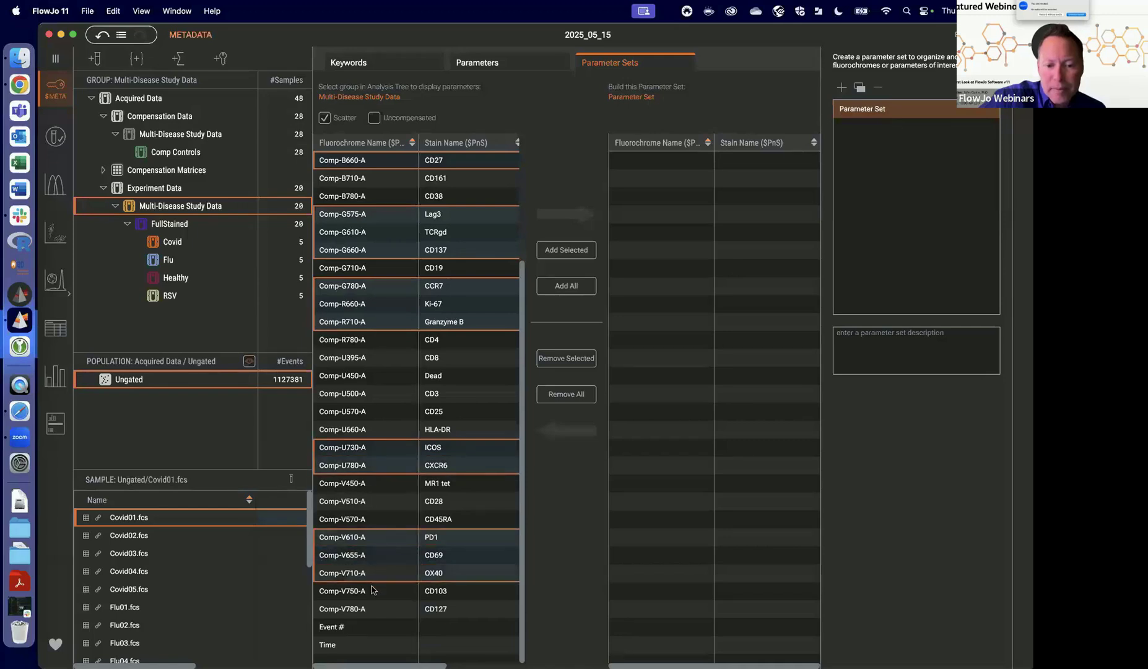
super+click(395, 521)
click(559, 251)
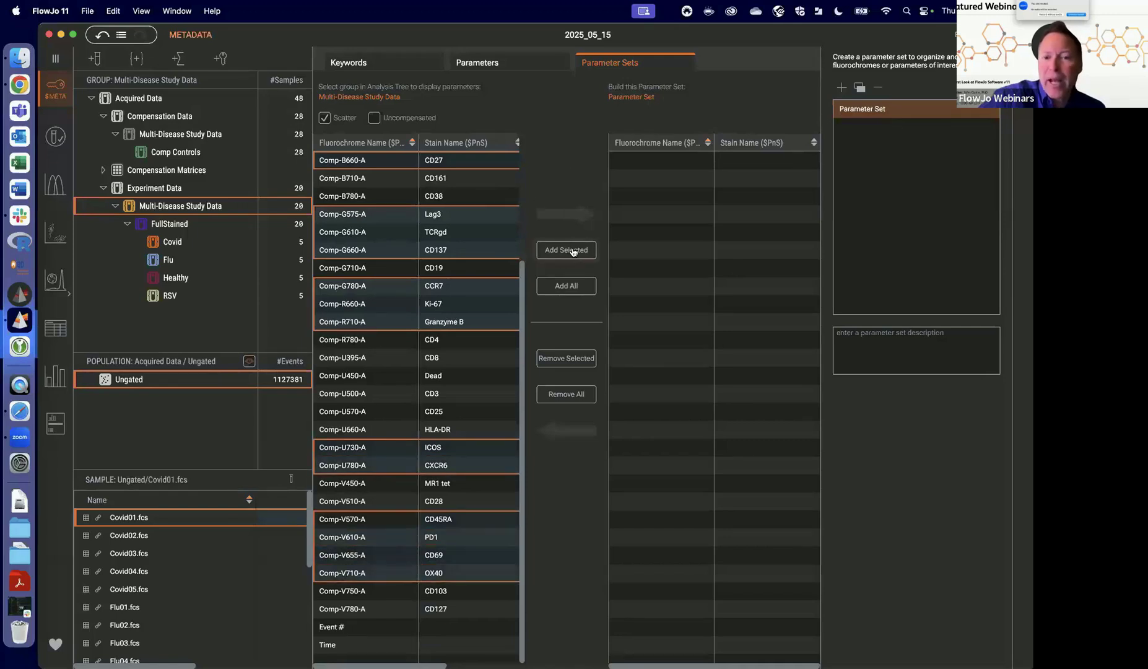
Rename the parameter set as "T cell functional".
double_click(890, 114)
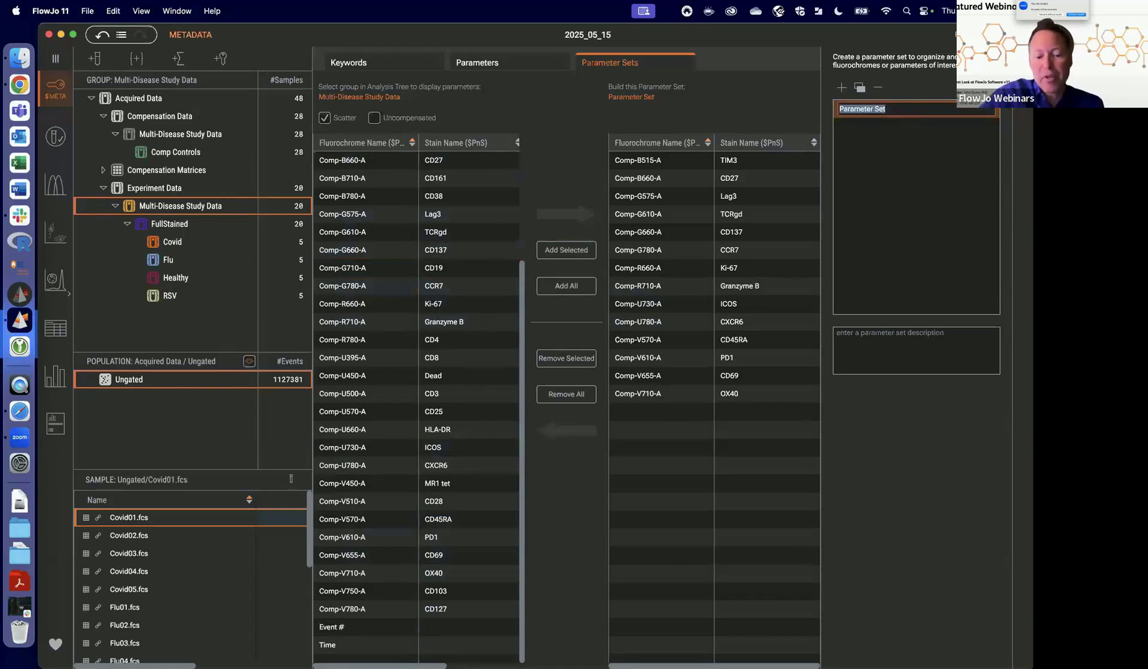
text(T cell)
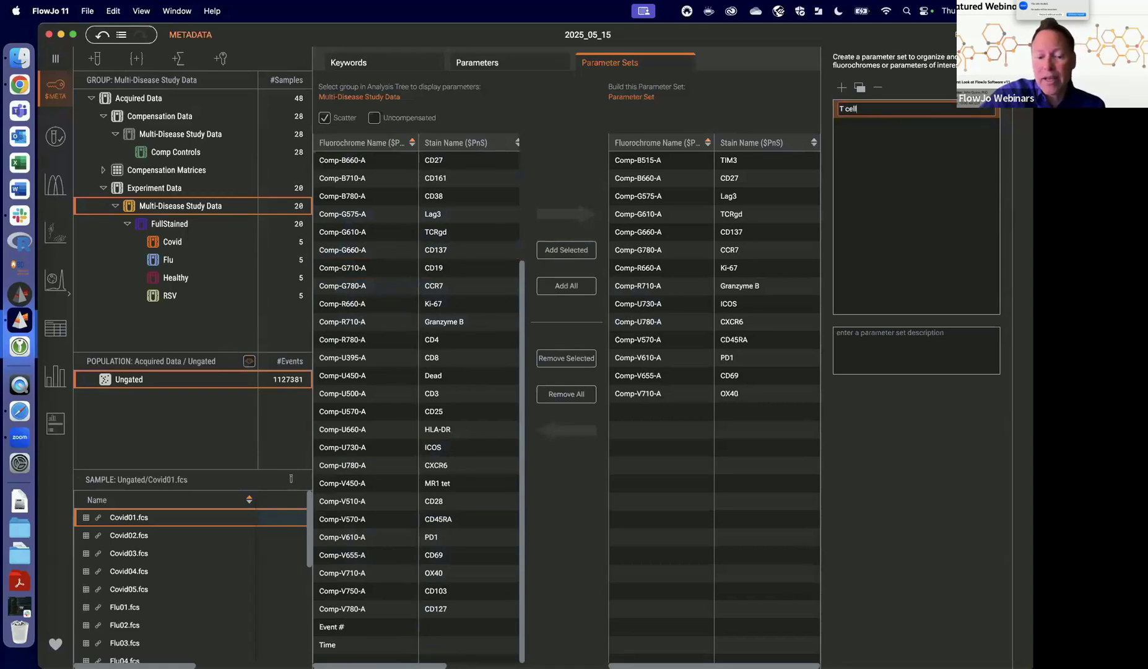
text( functional)
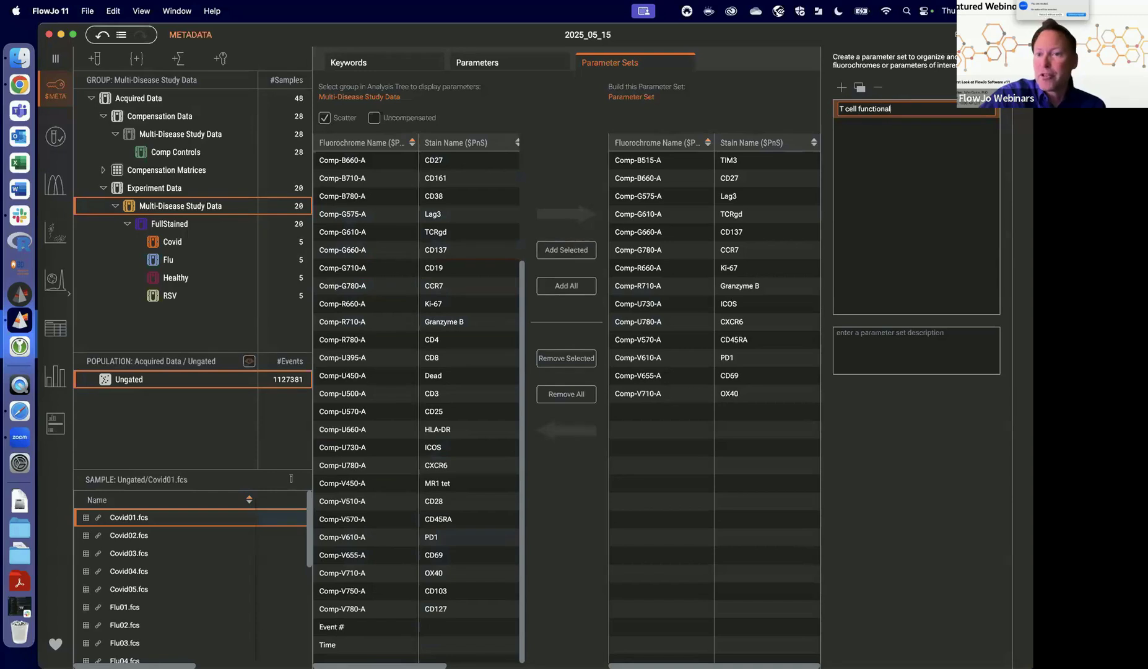
key(Return)
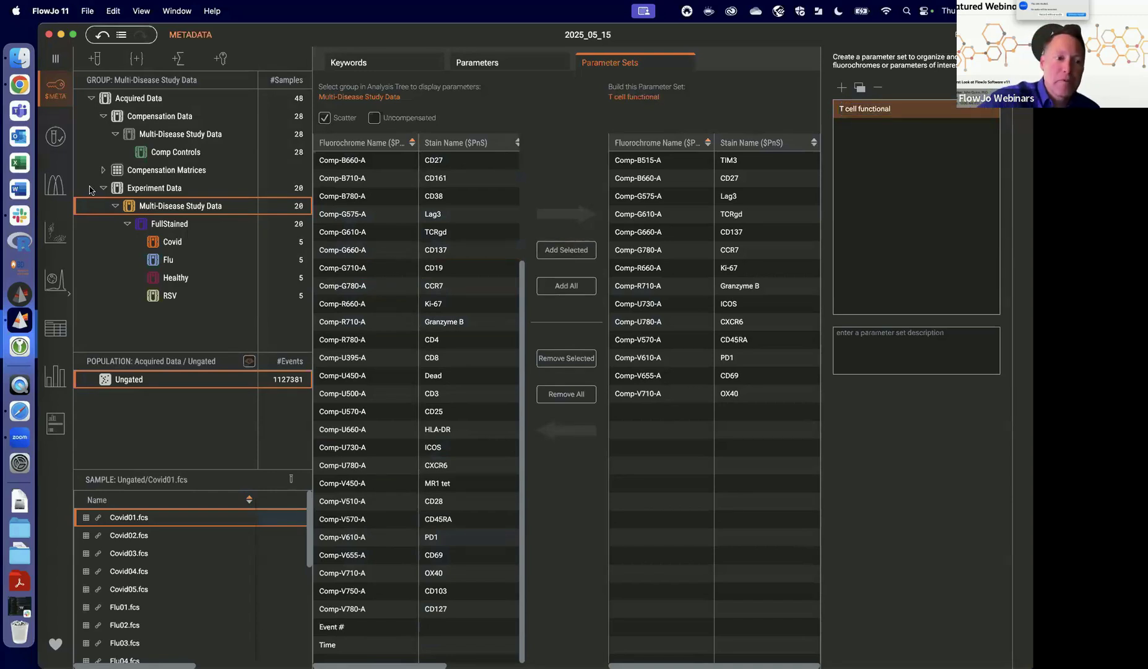
Graph the FullStained group with the T cell functional parameter set on the horizontal axis, and list that set's parameters.
click(56, 232)
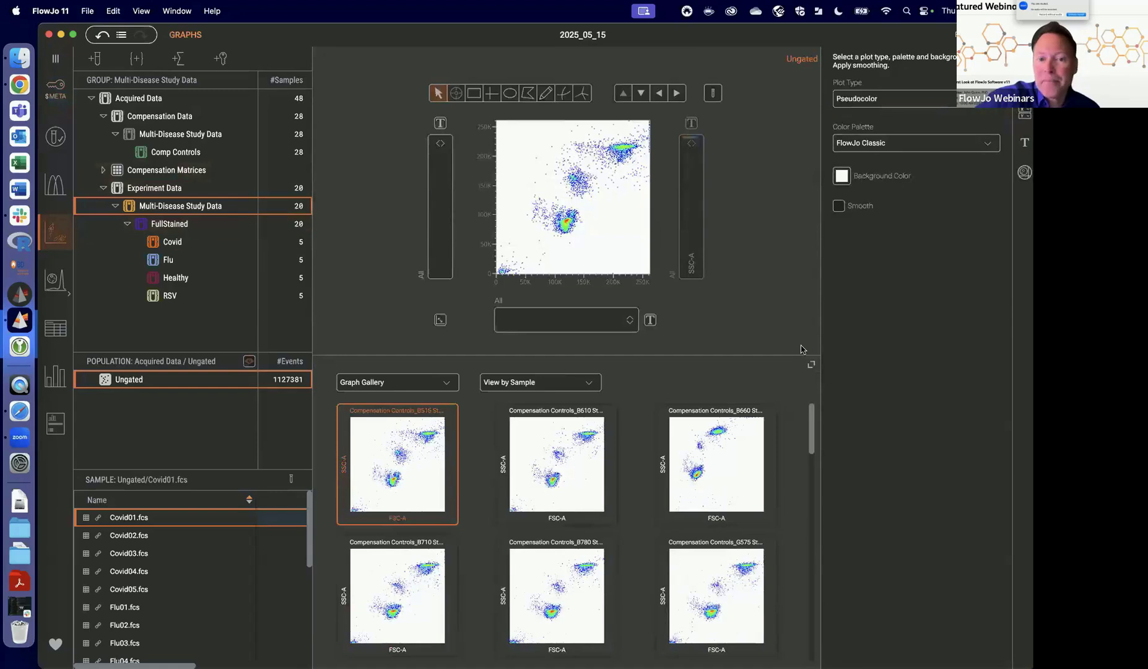
click(196, 224)
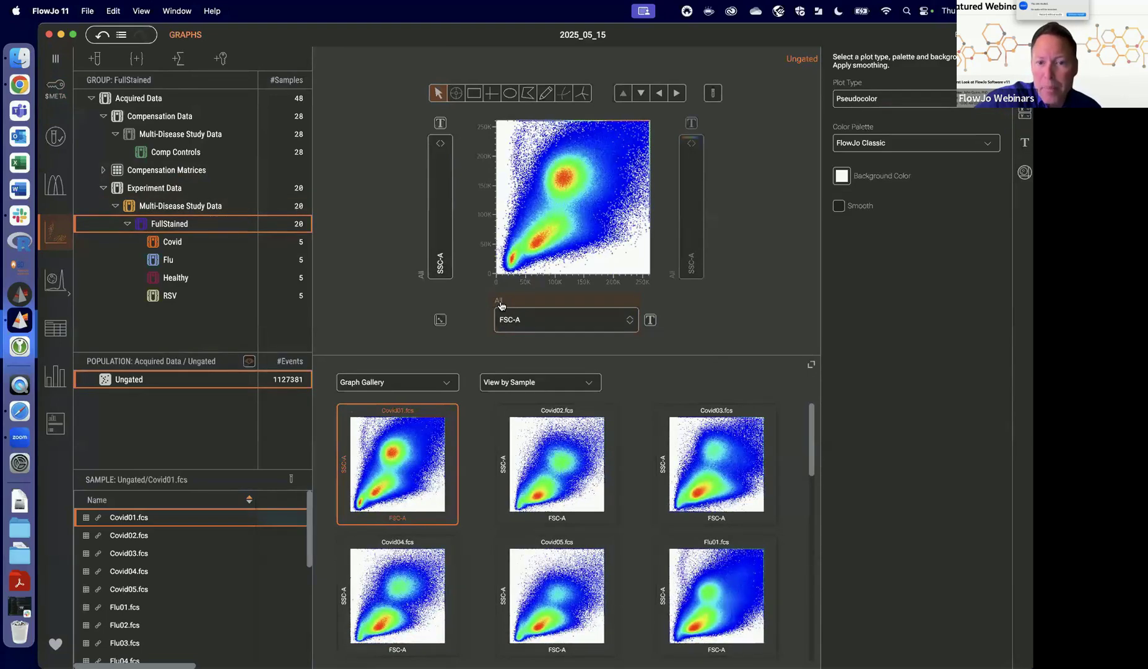
click(502, 306)
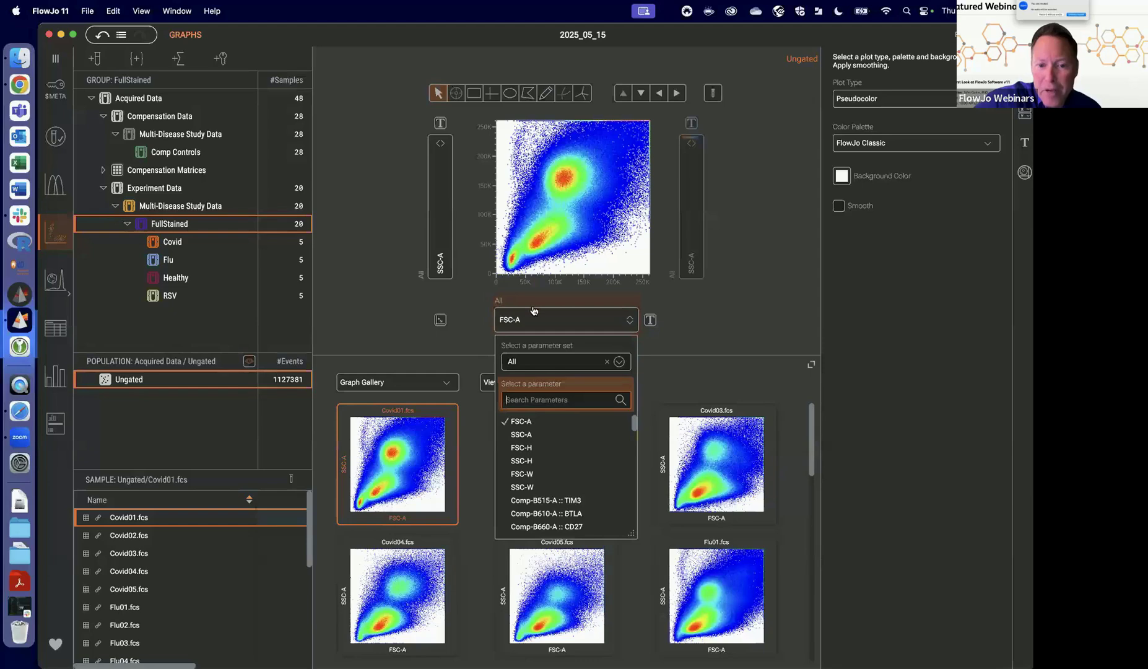
click(619, 361)
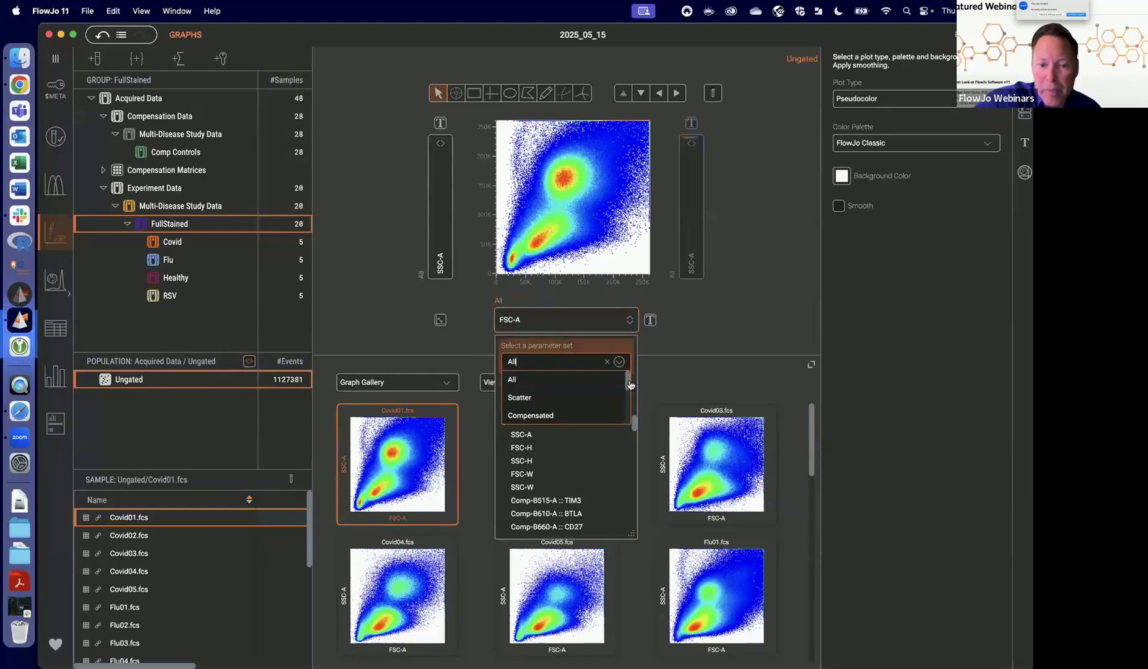
drag(629, 384, 630, 422)
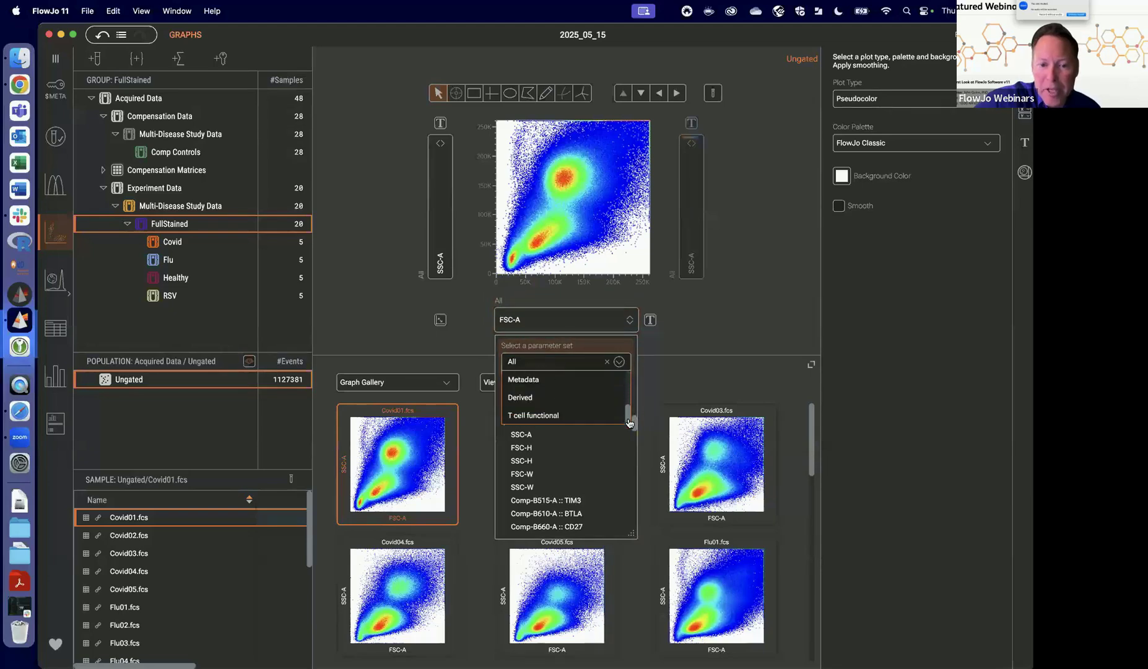
click(577, 417)
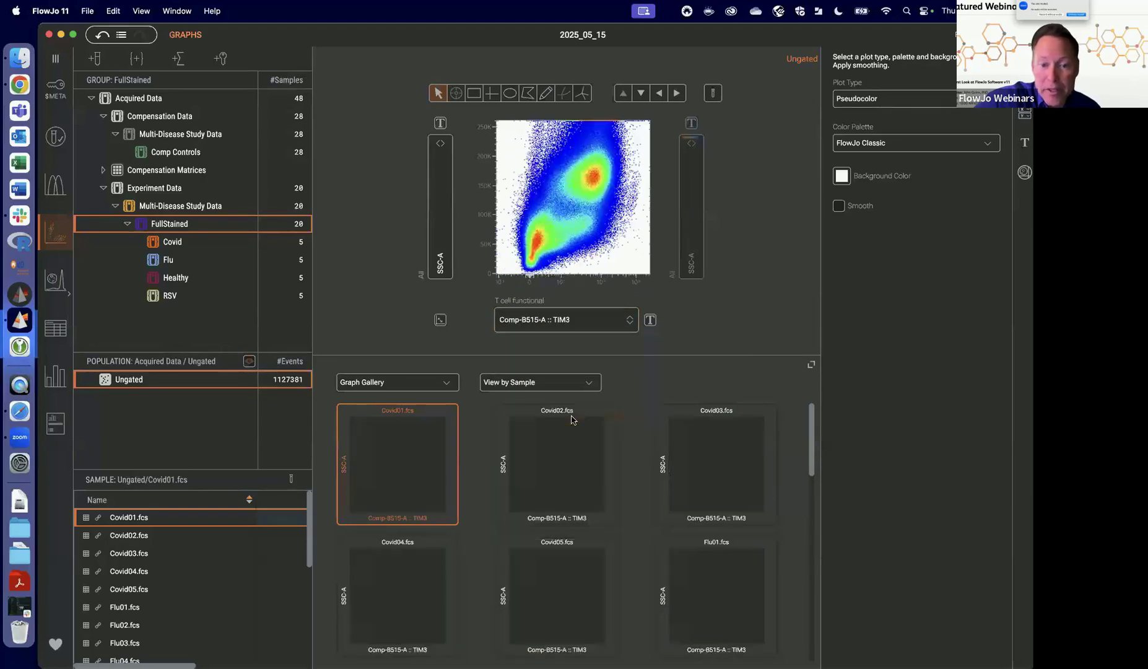
click(628, 324)
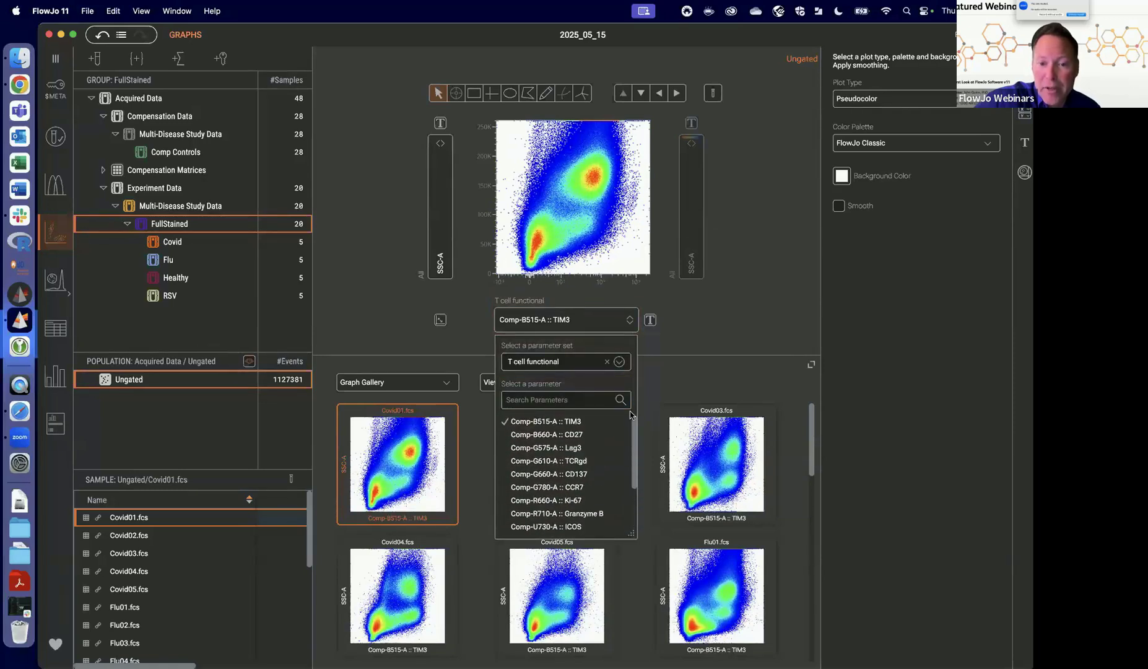
Switch the horizontal axis's parameter set from T cell functional back to All, keeping TIM3 plotted.
click(608, 362)
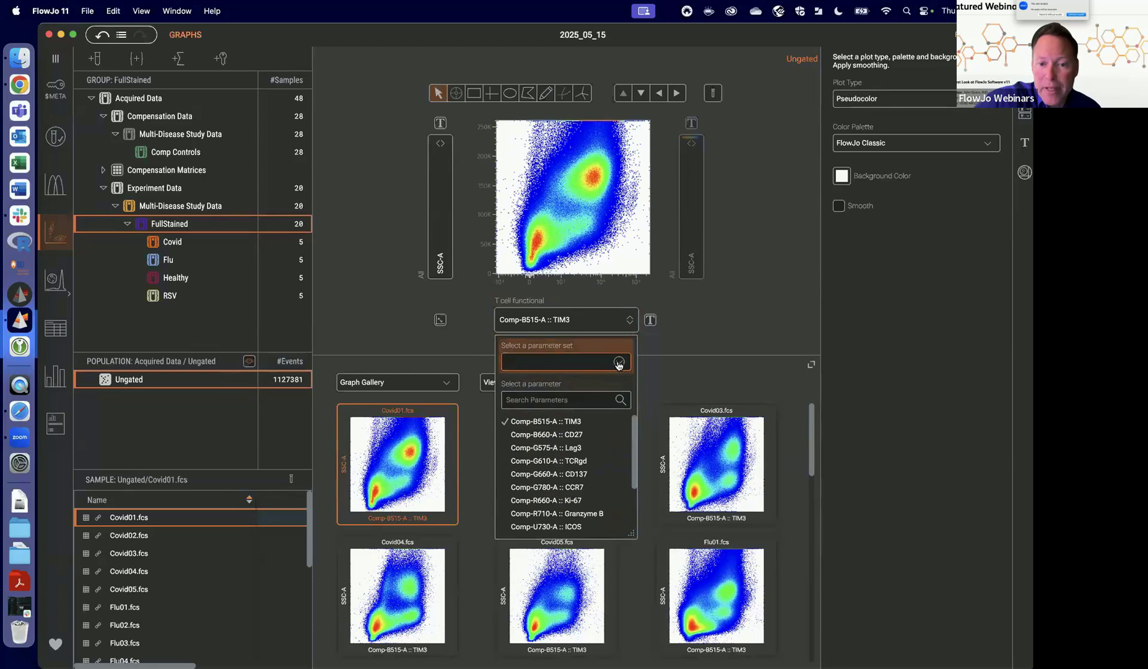
click(618, 364)
click(514, 379)
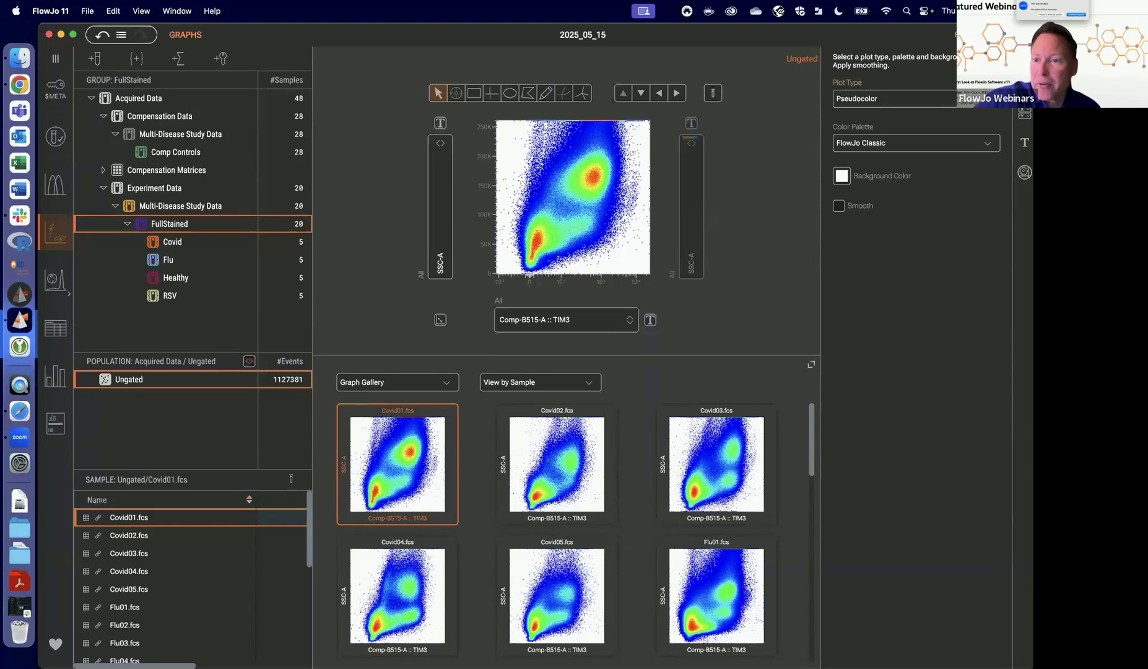
Assign the T cell functional parameter set to the Y axis and cycle through its markers, including Lag3 and CD137, ending on Ki-67.
click(1025, 114)
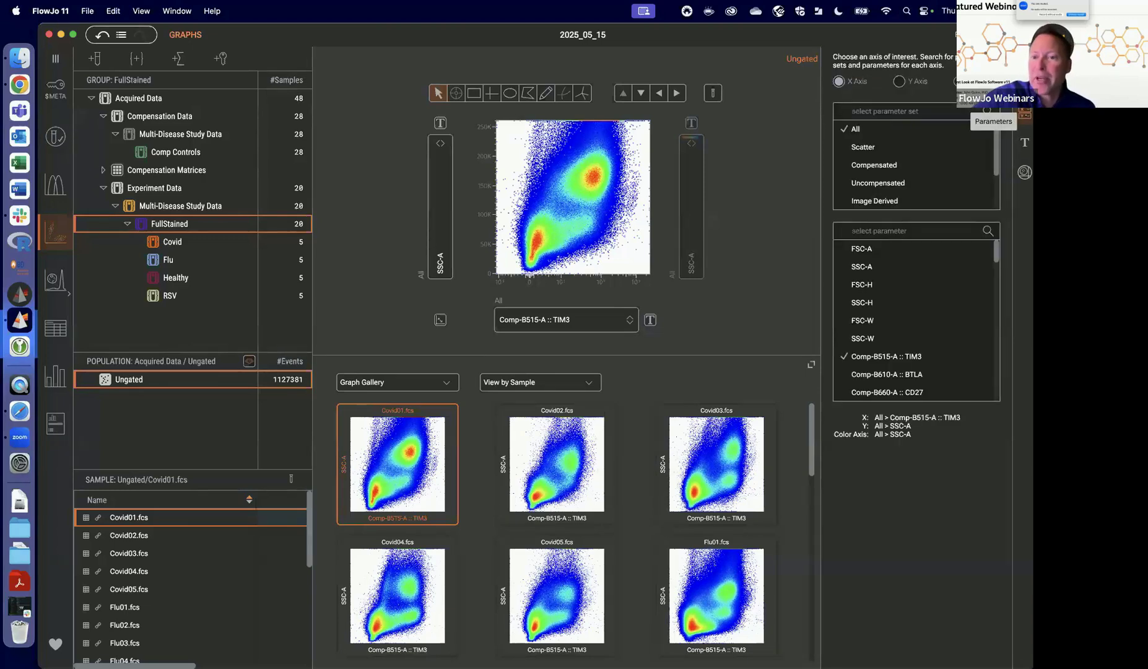
click(899, 81)
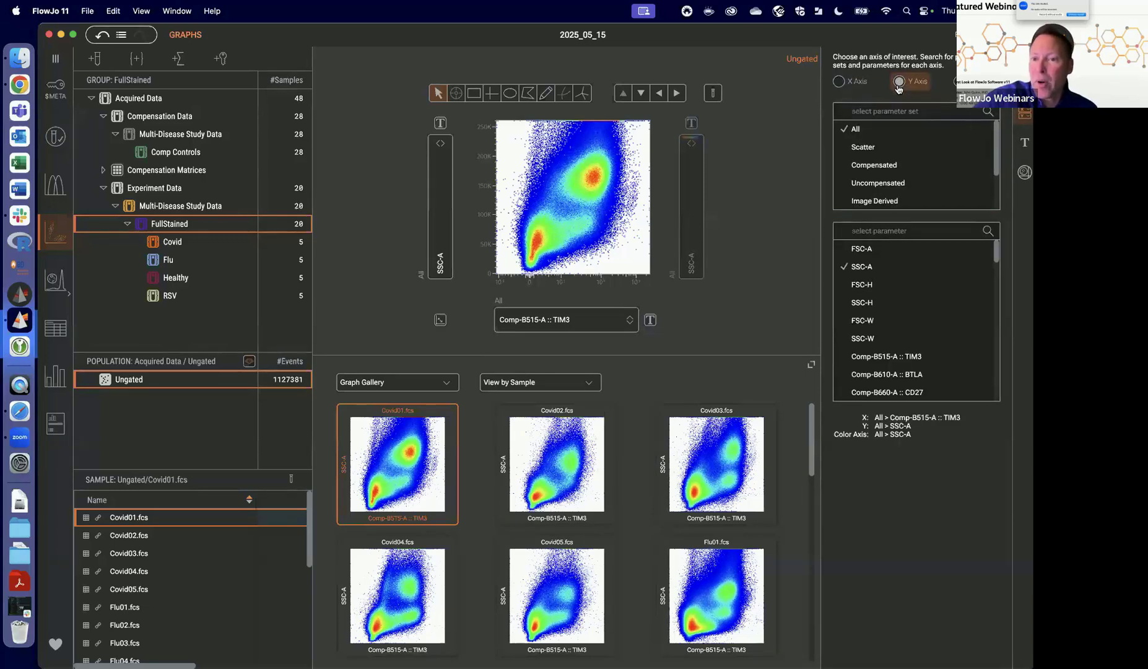
scroll(927, 165, down, 3)
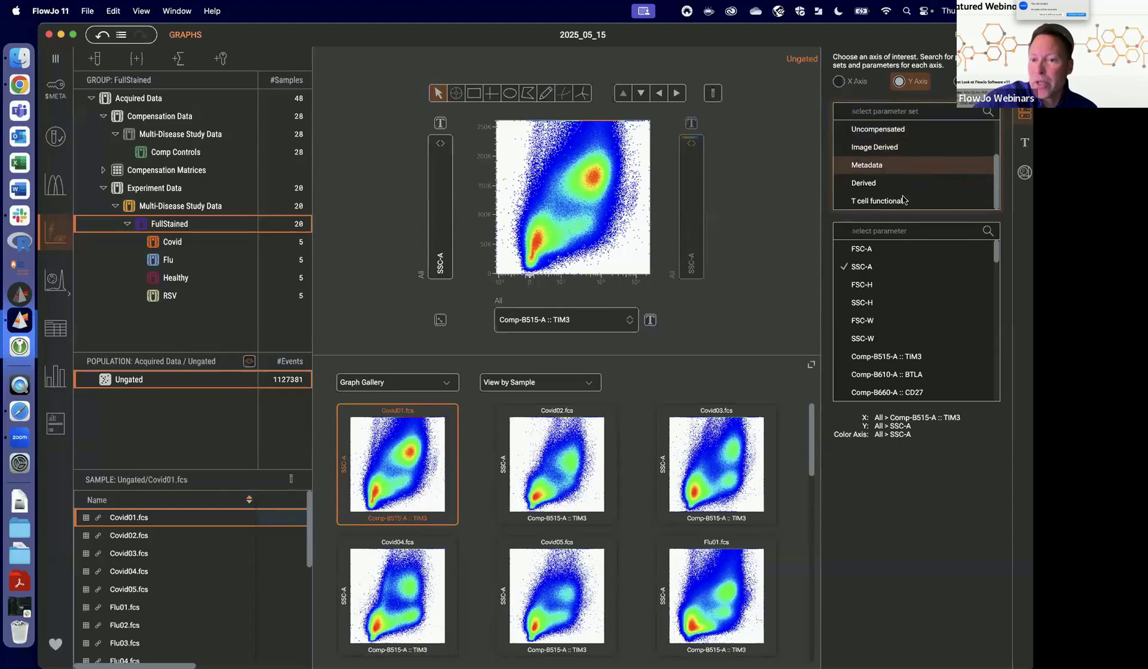
click(904, 201)
click(905, 286)
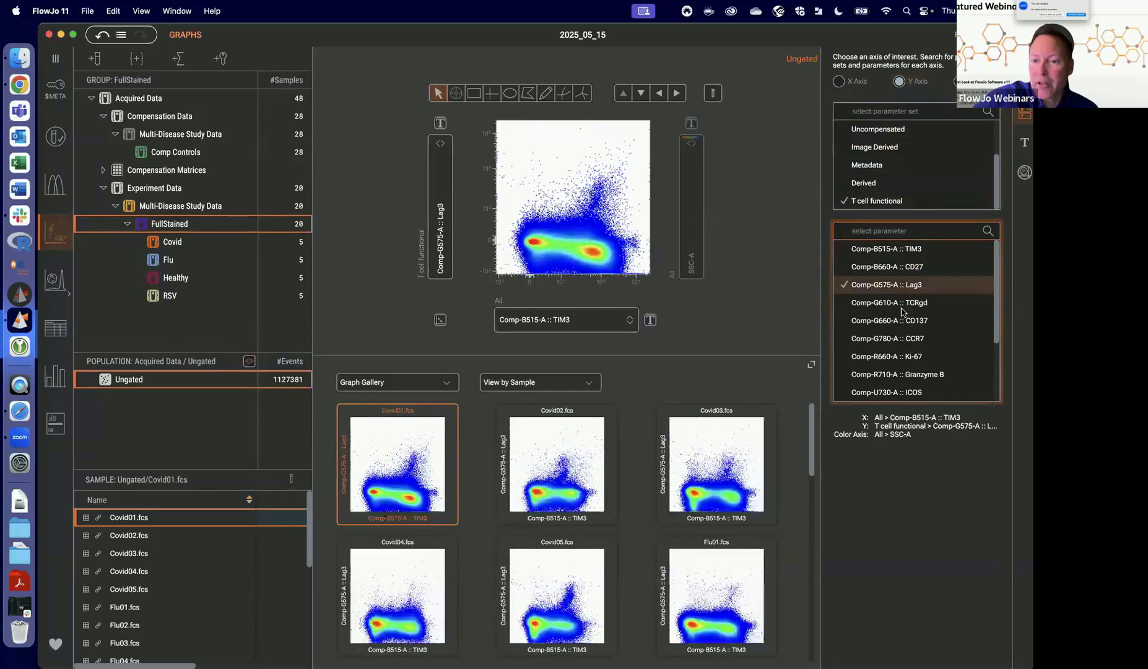
click(902, 307)
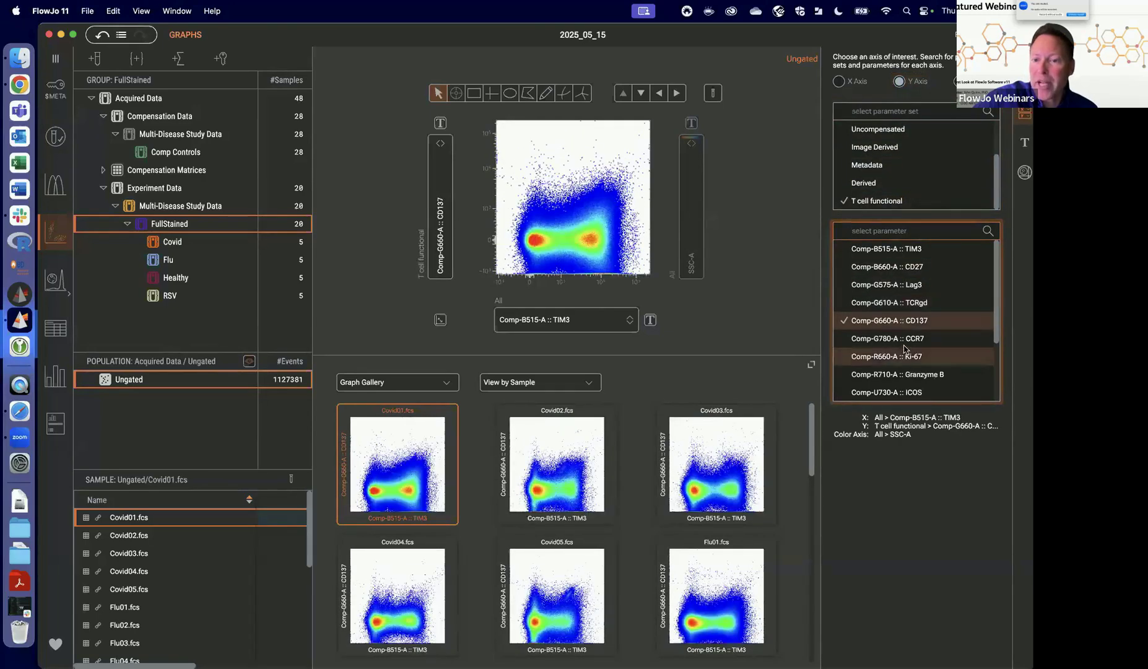
click(904, 341)
click(904, 356)
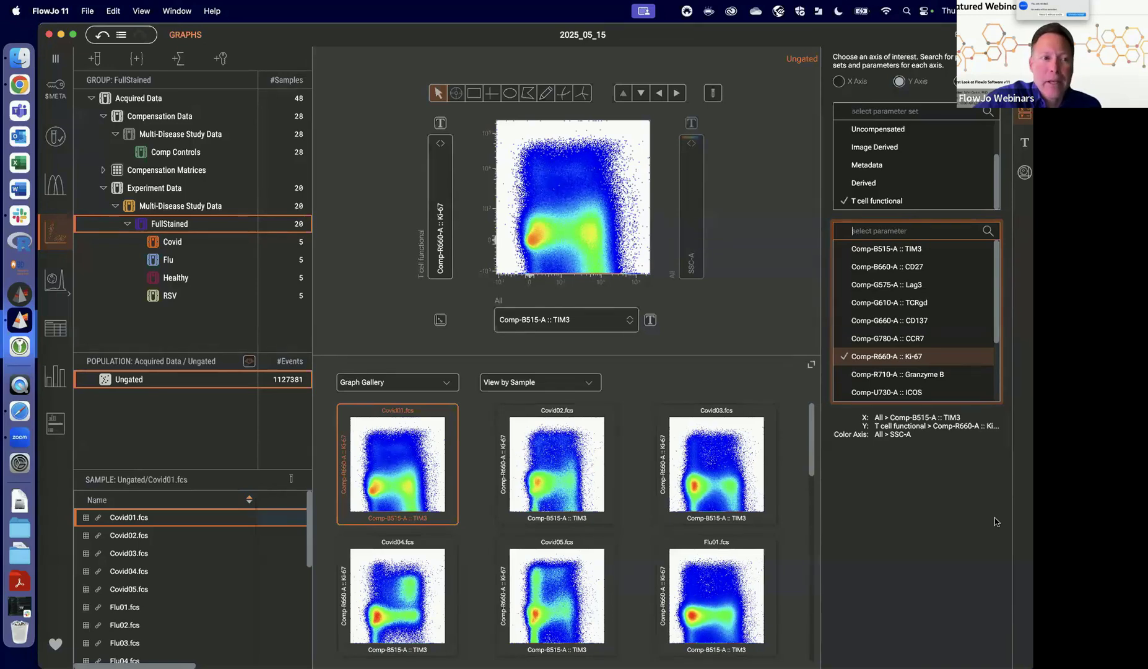
Run quality control on the experiment data using only parameters B515-A :: TIM3 through V780-A :: CD127, with Remove Outliers enabled.
click(55, 89)
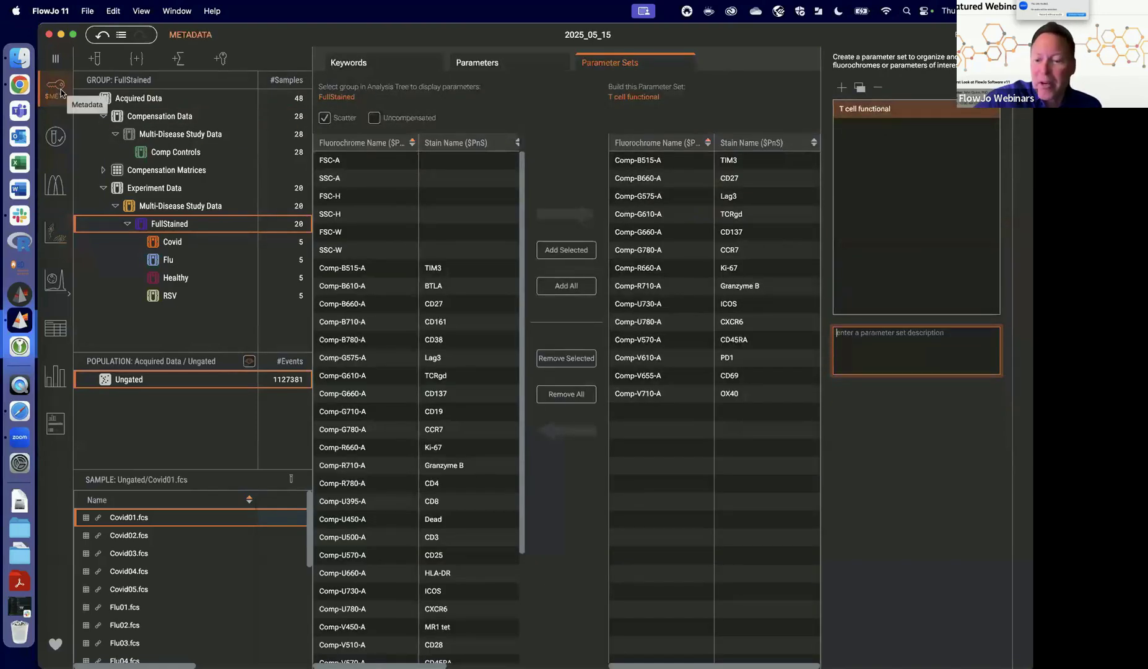
click(56, 136)
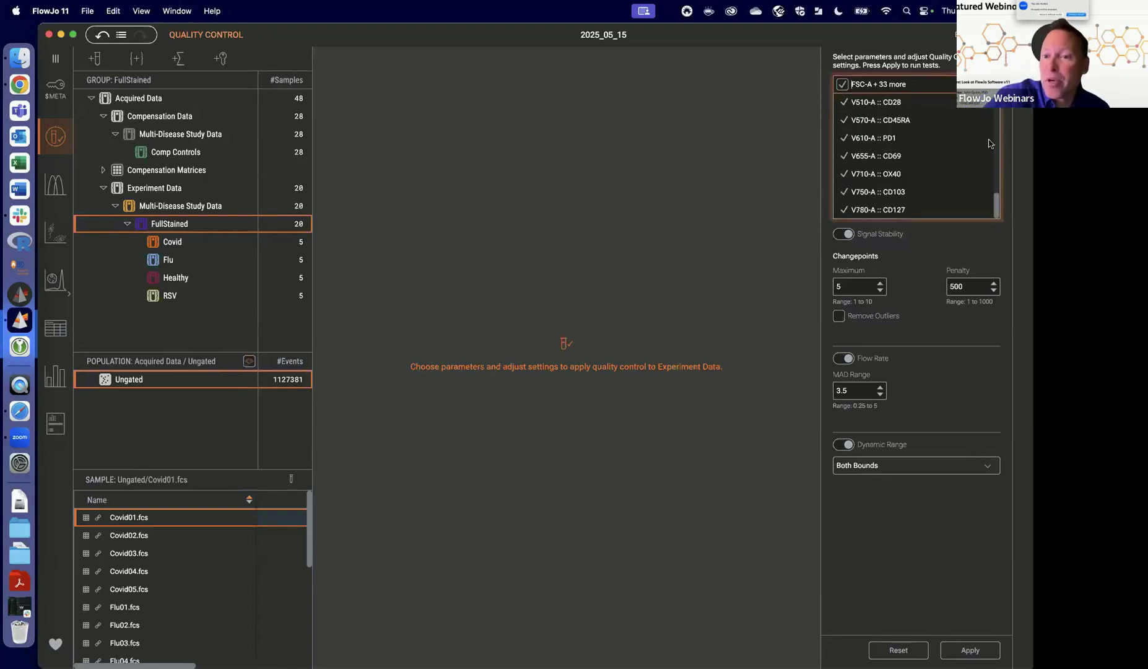
click(842, 84)
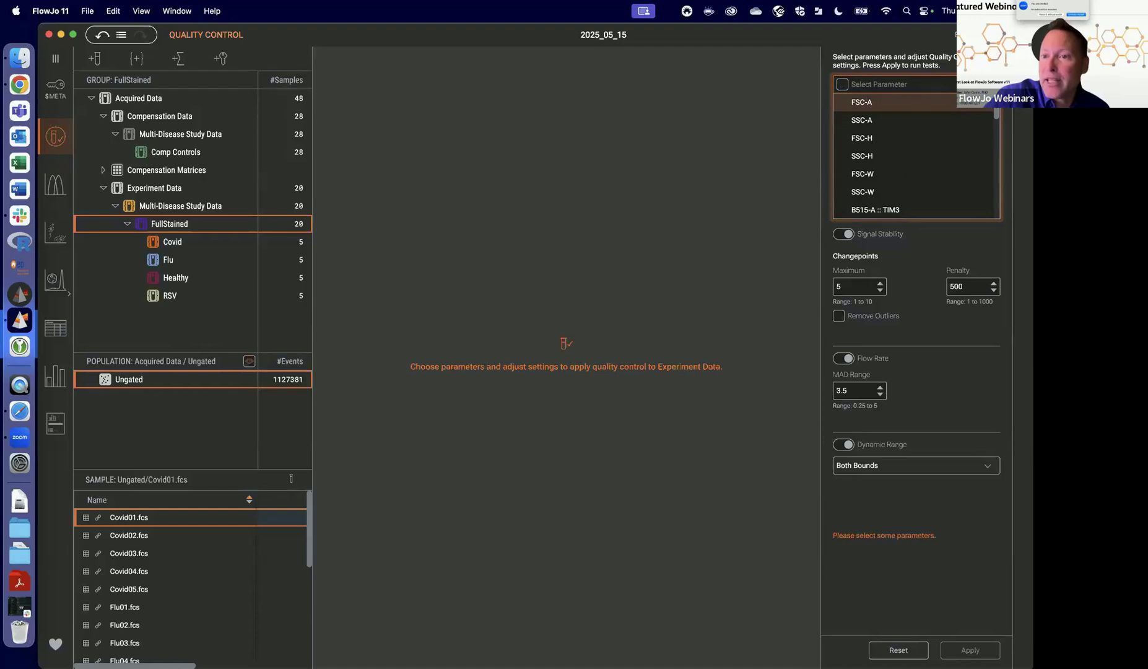
click(874, 209)
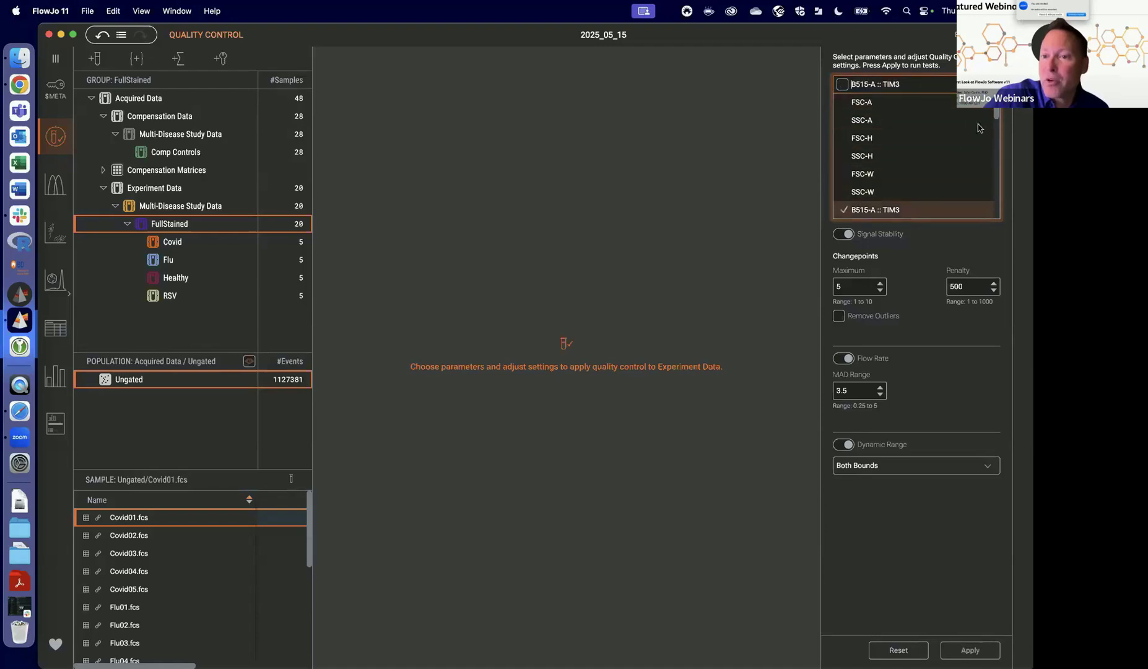
scroll(995, 208, down, 5)
scroll(966, 210, down, 2)
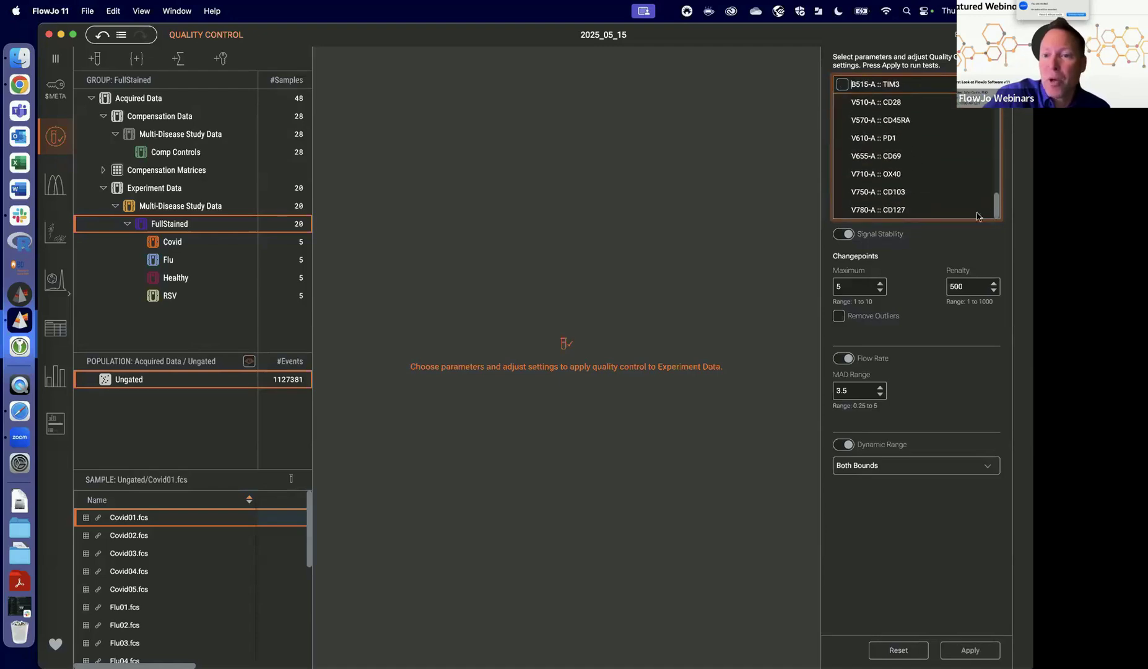
shift+click(930, 214)
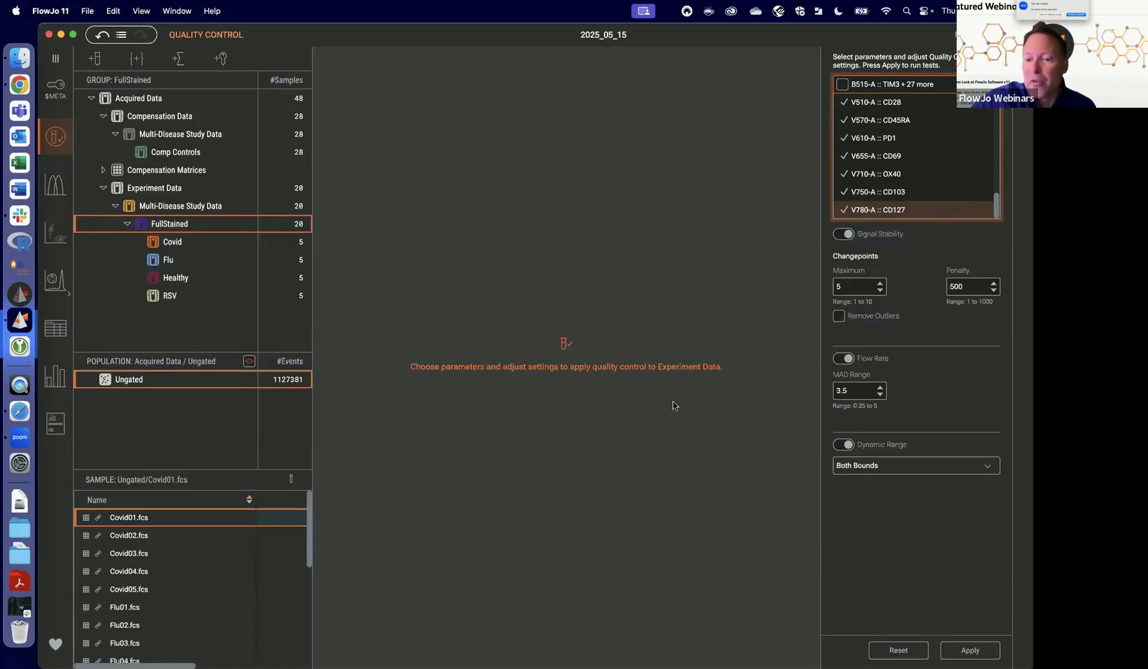
click(838, 320)
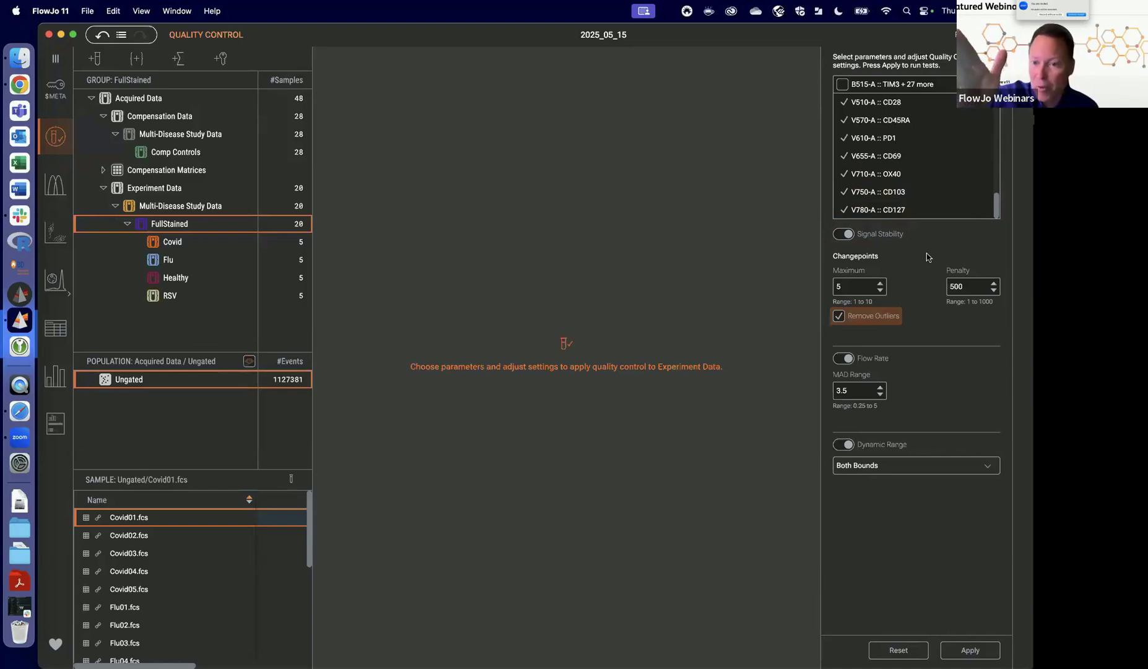
click(970, 649)
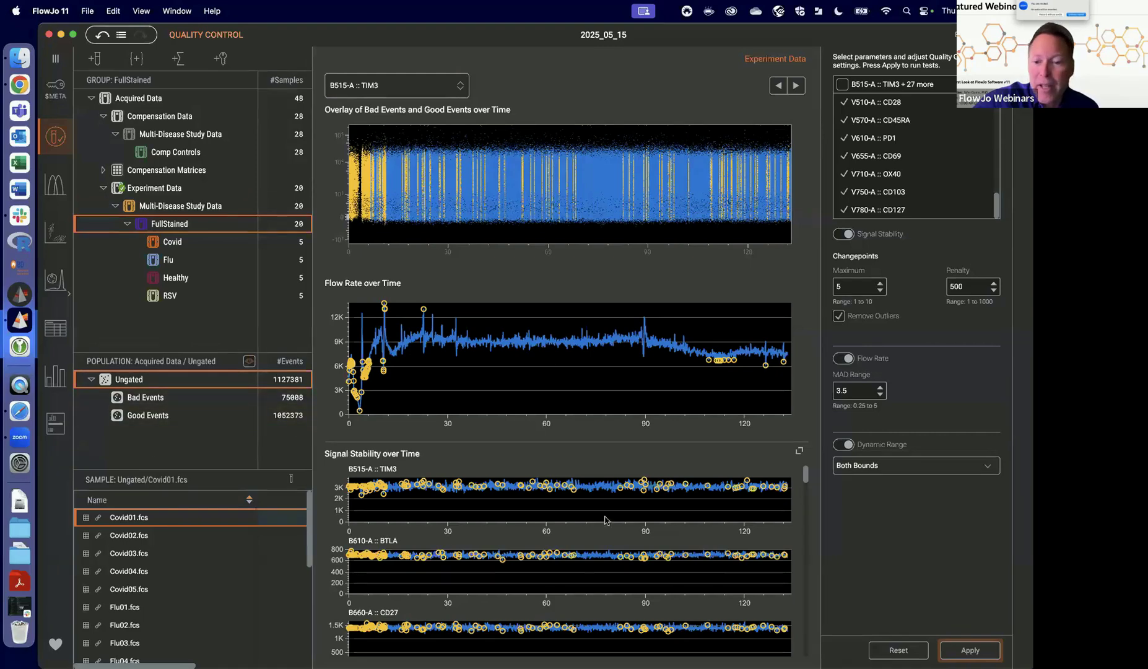
Examine the signal stability plots for all tested parameters, enlarging them and restoring the full quality control view.
scroll(595, 556, down, 10)
scroll(593, 555, down, 10)
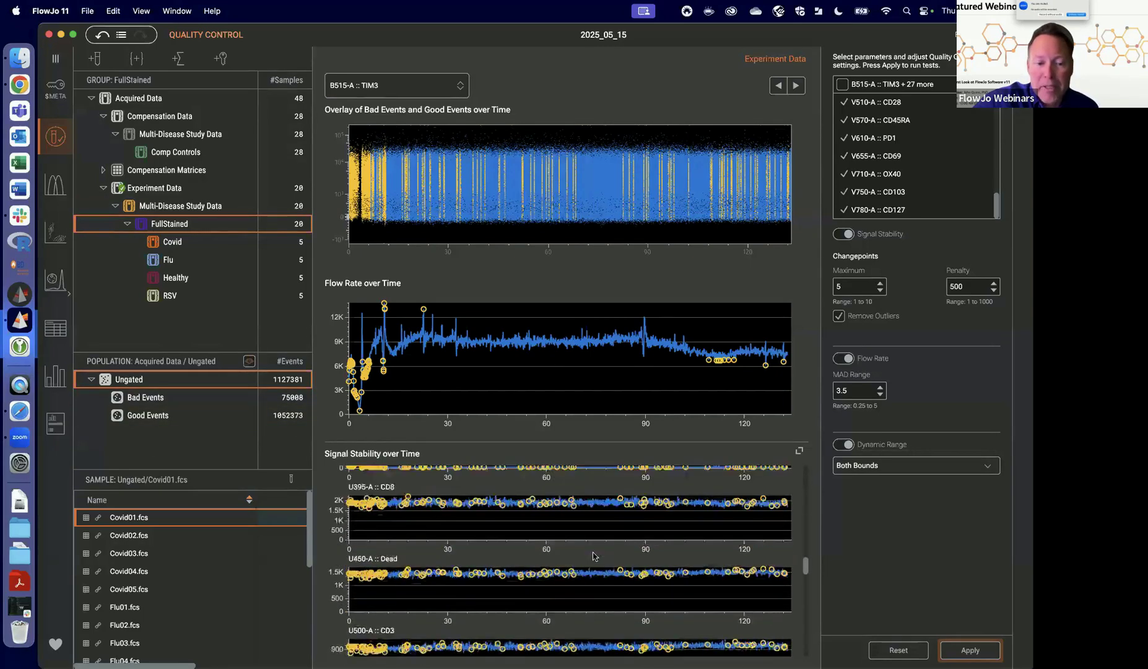
click(801, 450)
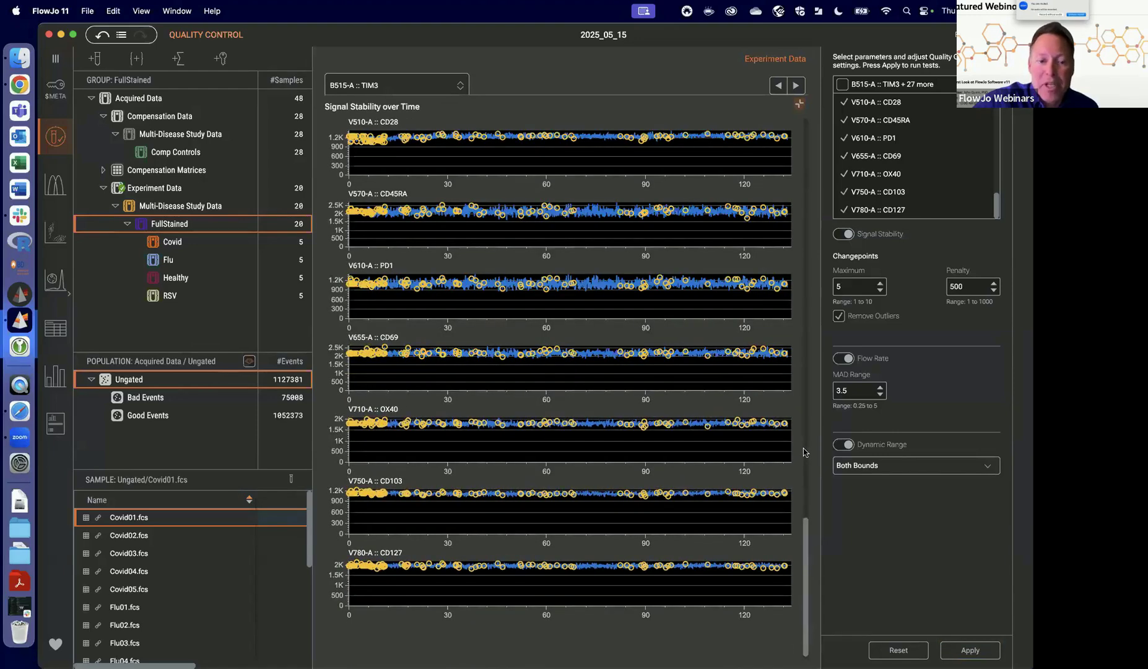
click(799, 104)
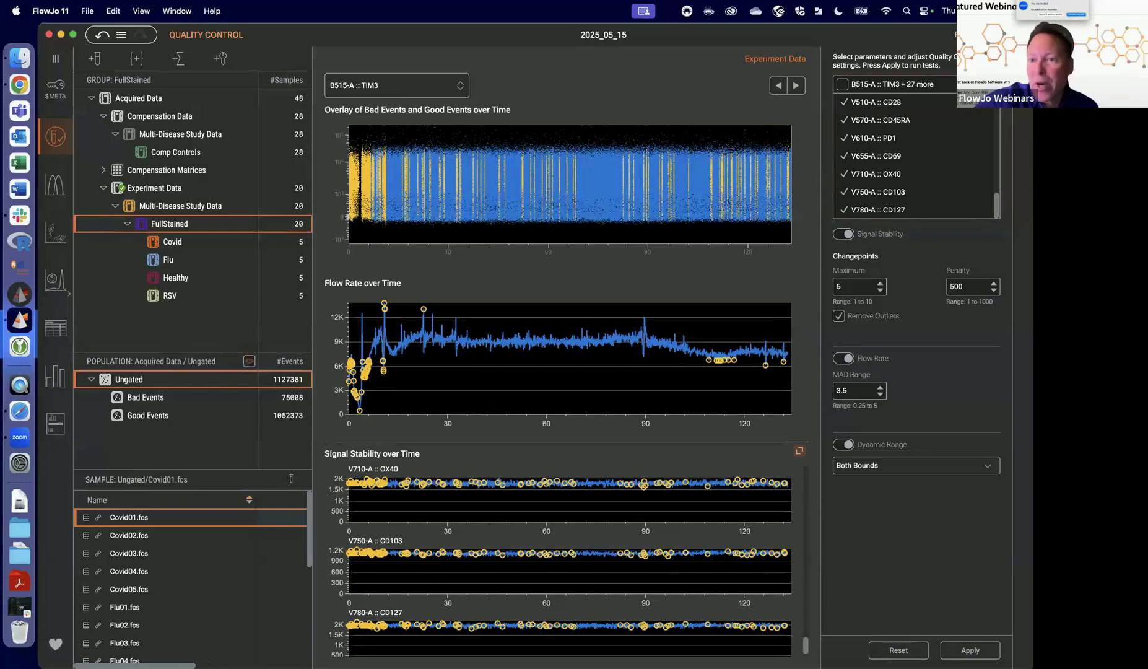
click(984, 35)
click(984, 35)
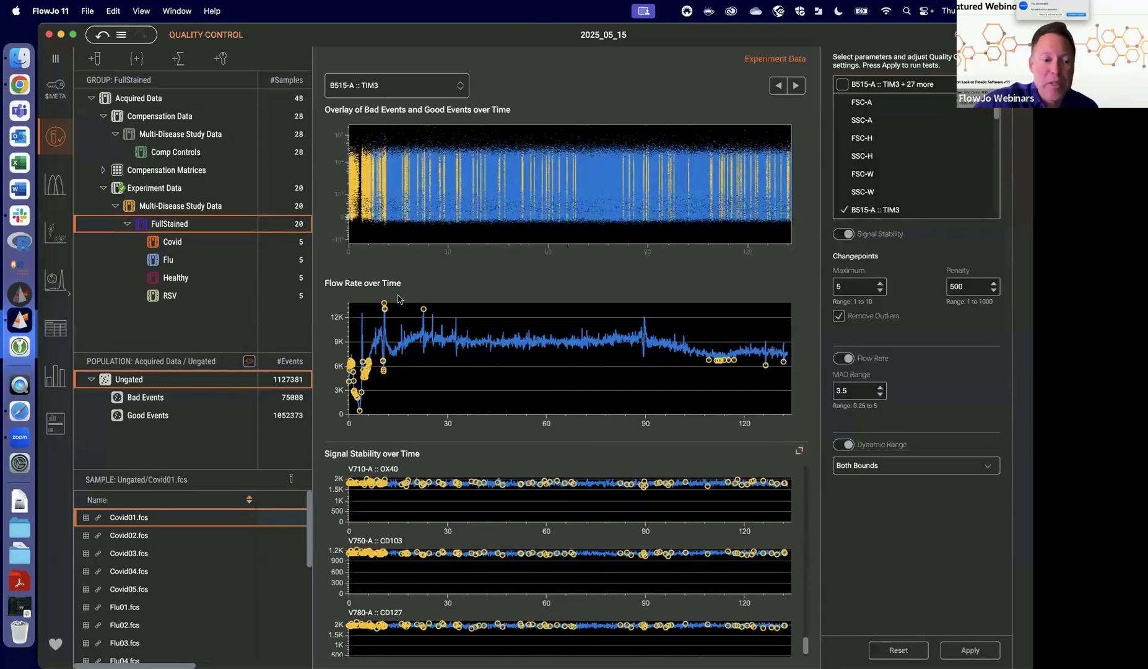
Review the quality control plots for samples Covid02, Covid03 and Covid04.
click(128, 537)
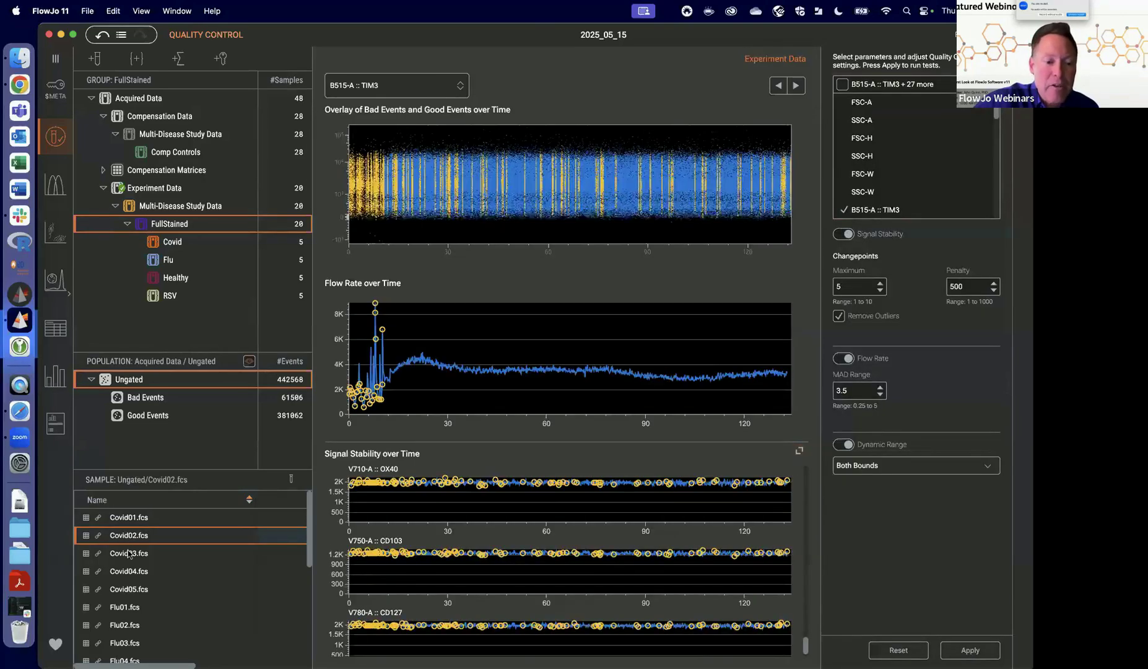
click(130, 553)
click(130, 569)
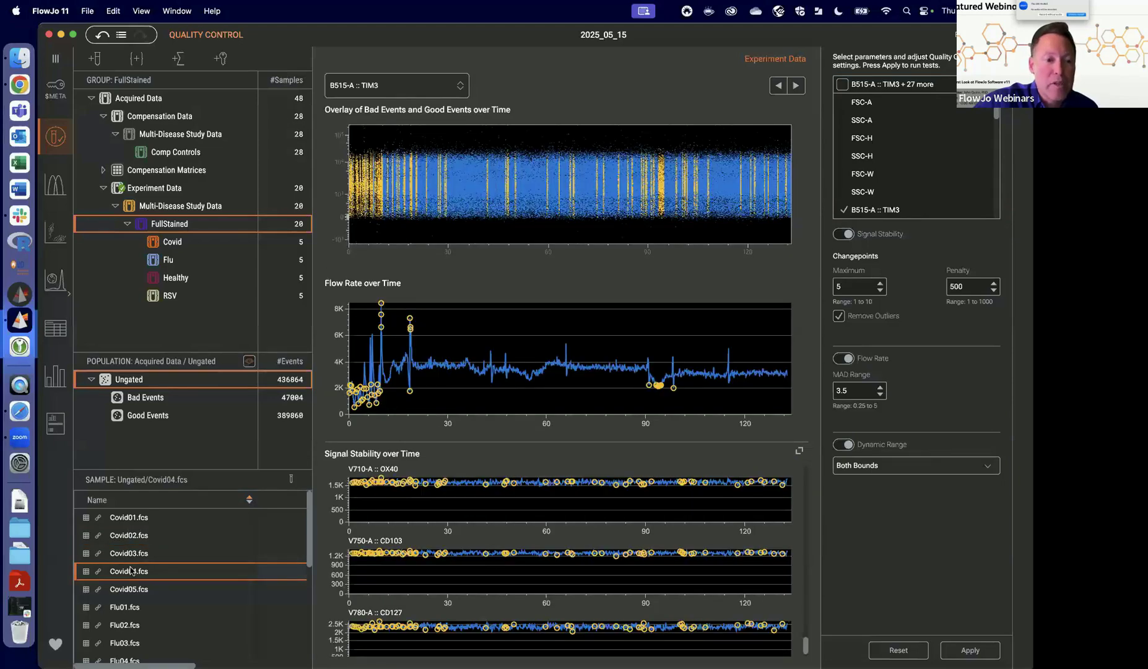
click(797, 87)
click(781, 86)
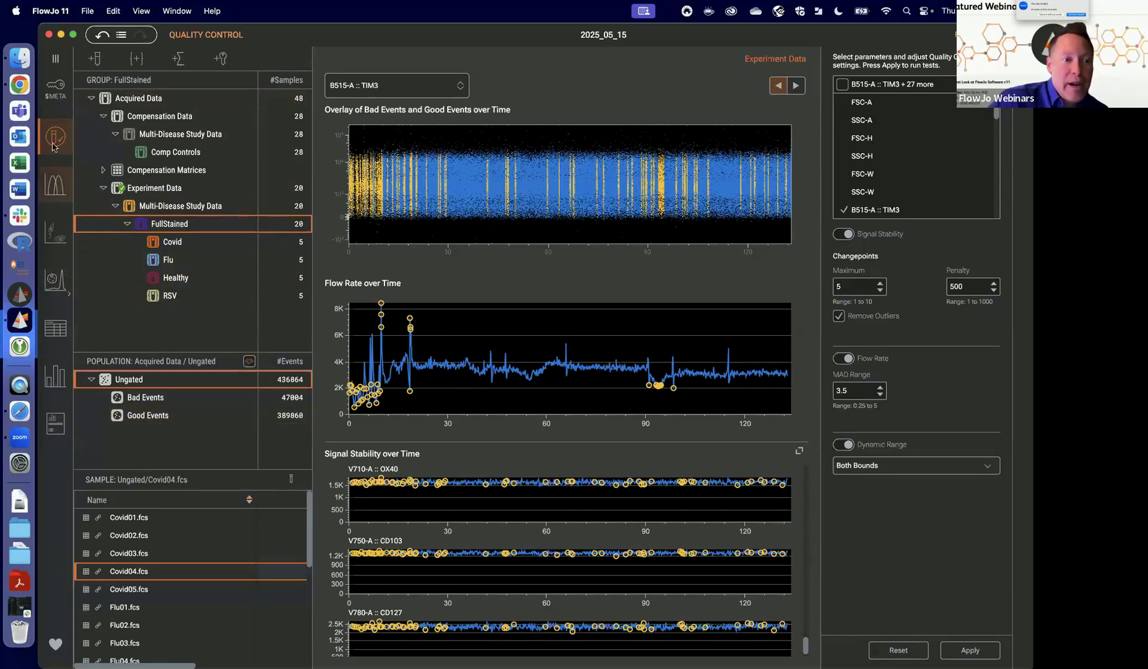
Start the Compensation Wizard for the Comp Controls group to set up its single-stain controls.
click(55, 186)
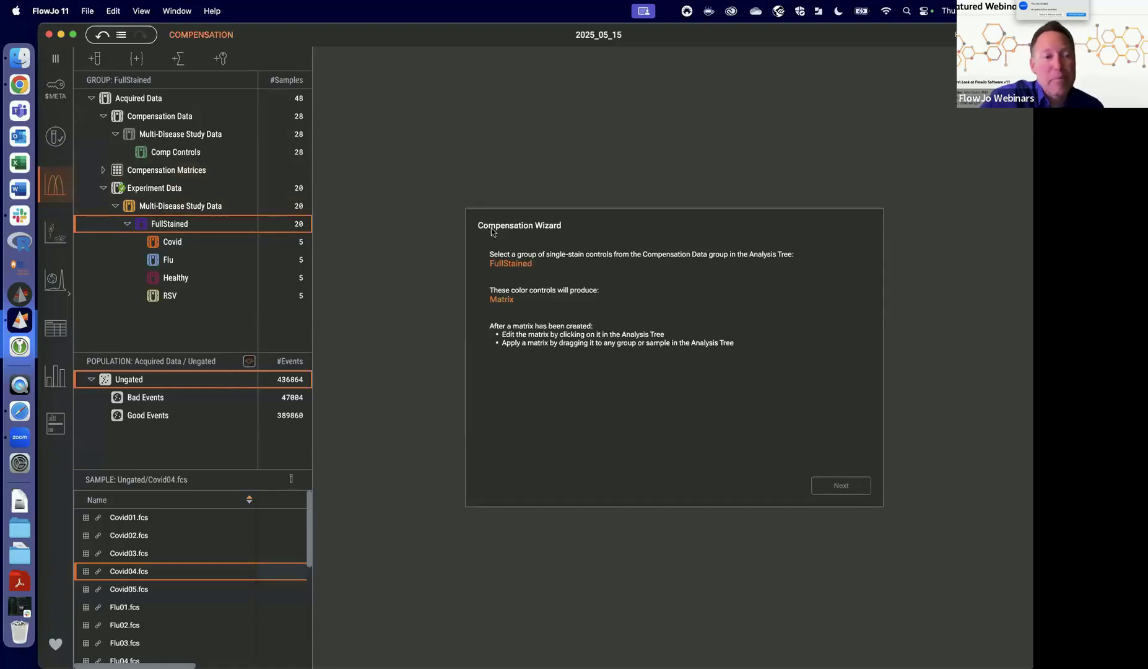
click(183, 154)
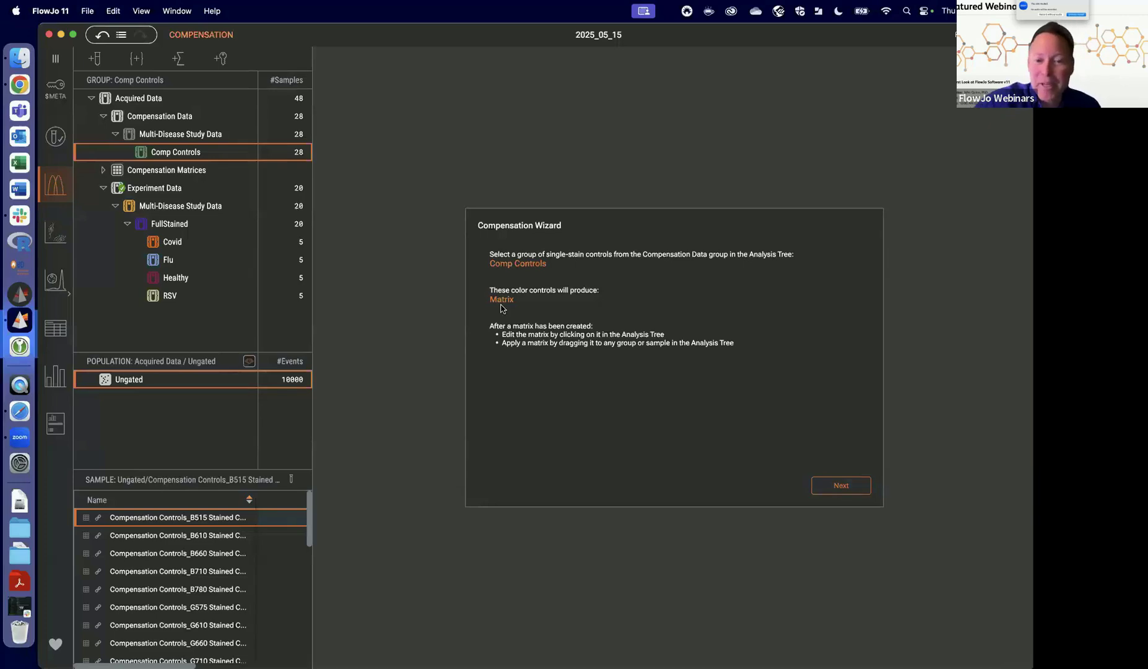
click(842, 488)
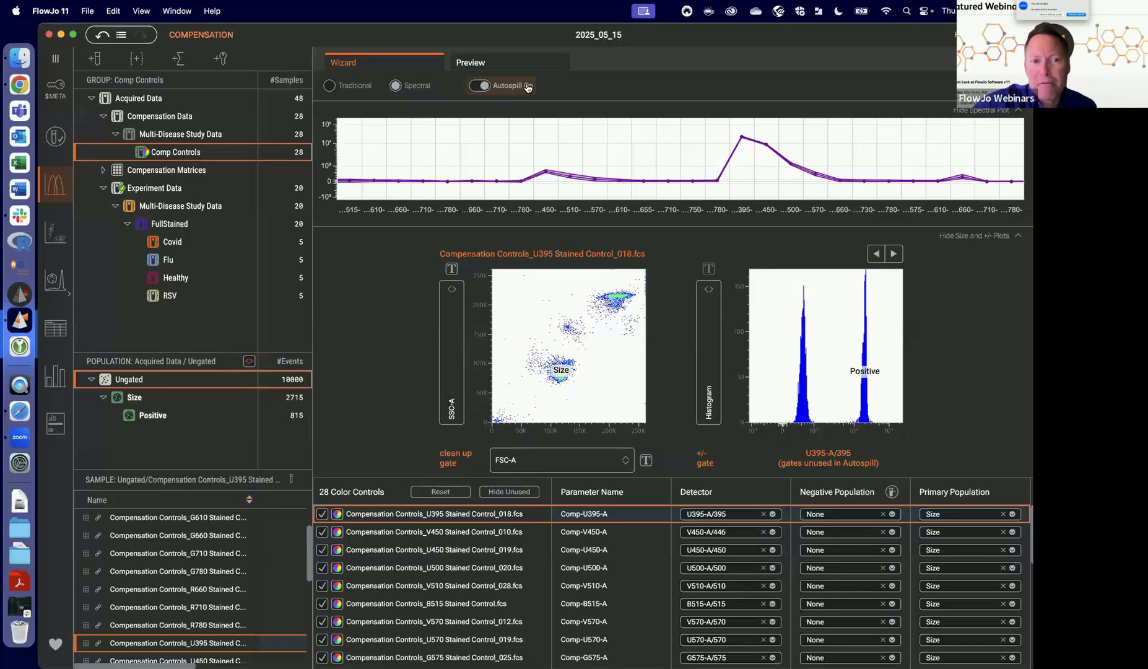
Try the Traditional compensation mode, return to Spectral, and turn Autospill off and back on.
click(338, 89)
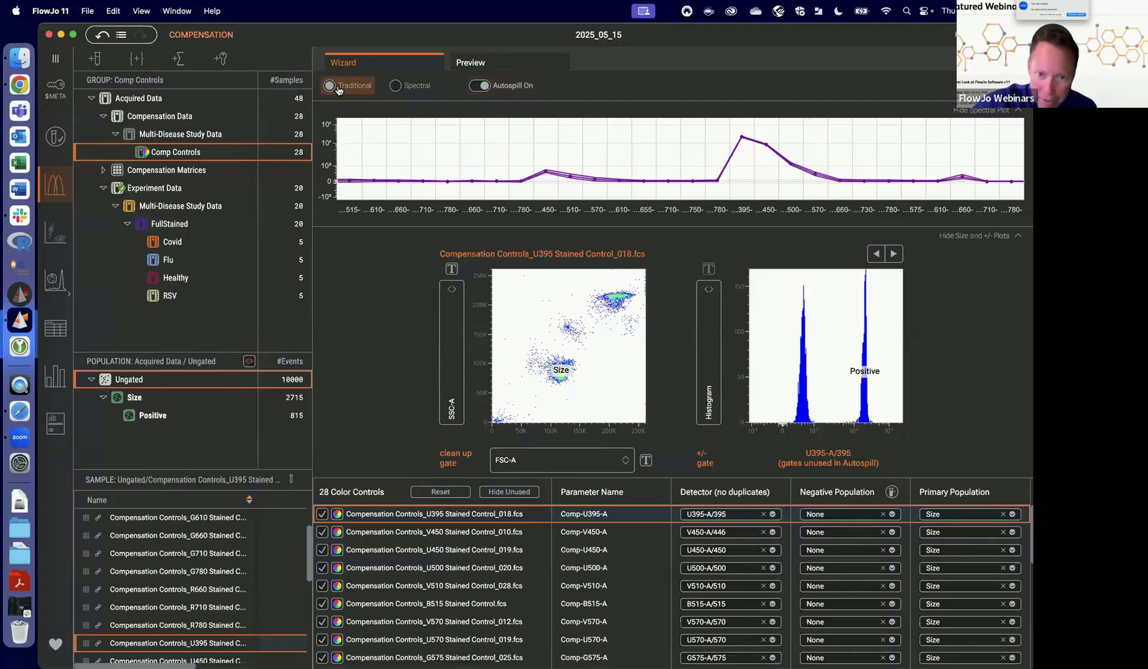
click(394, 89)
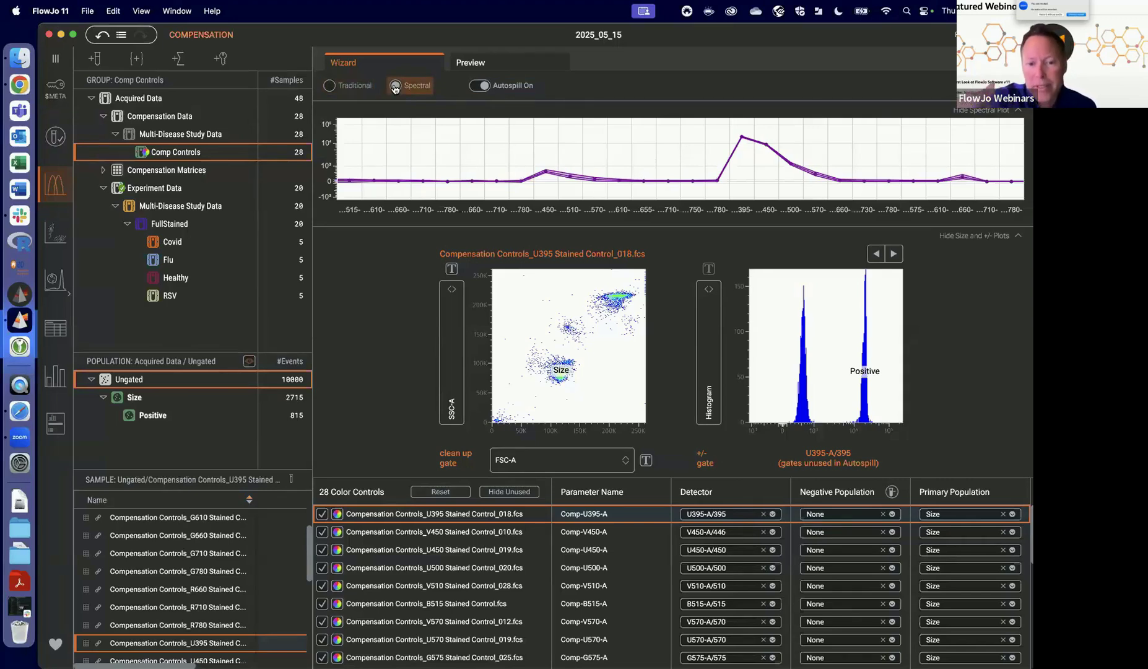
click(481, 86)
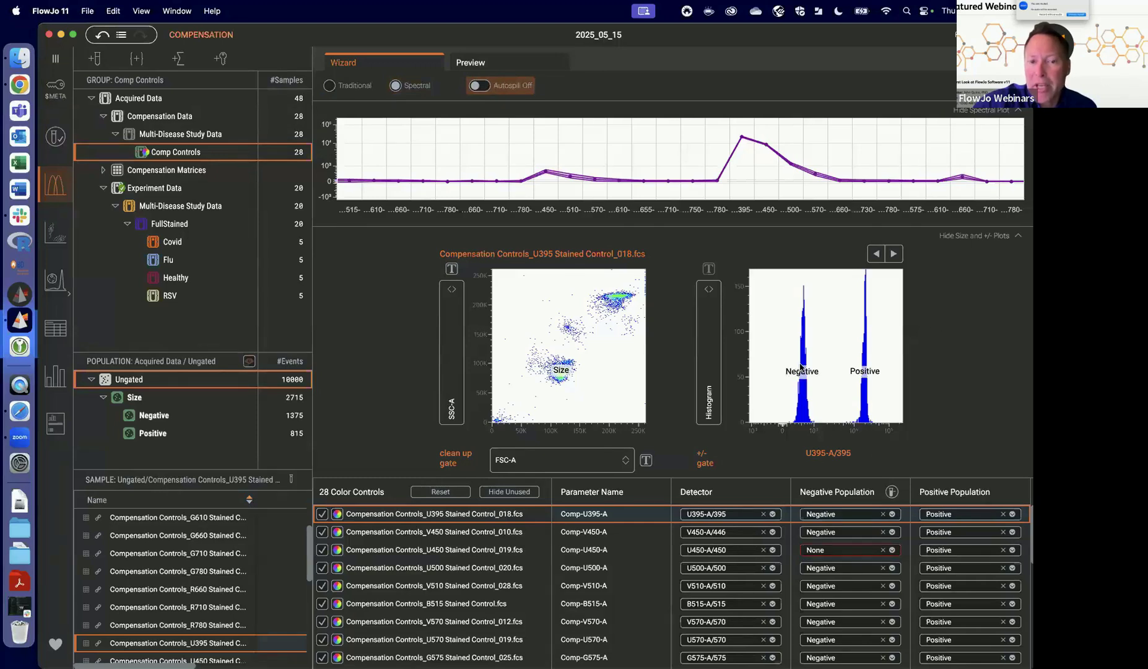
click(476, 87)
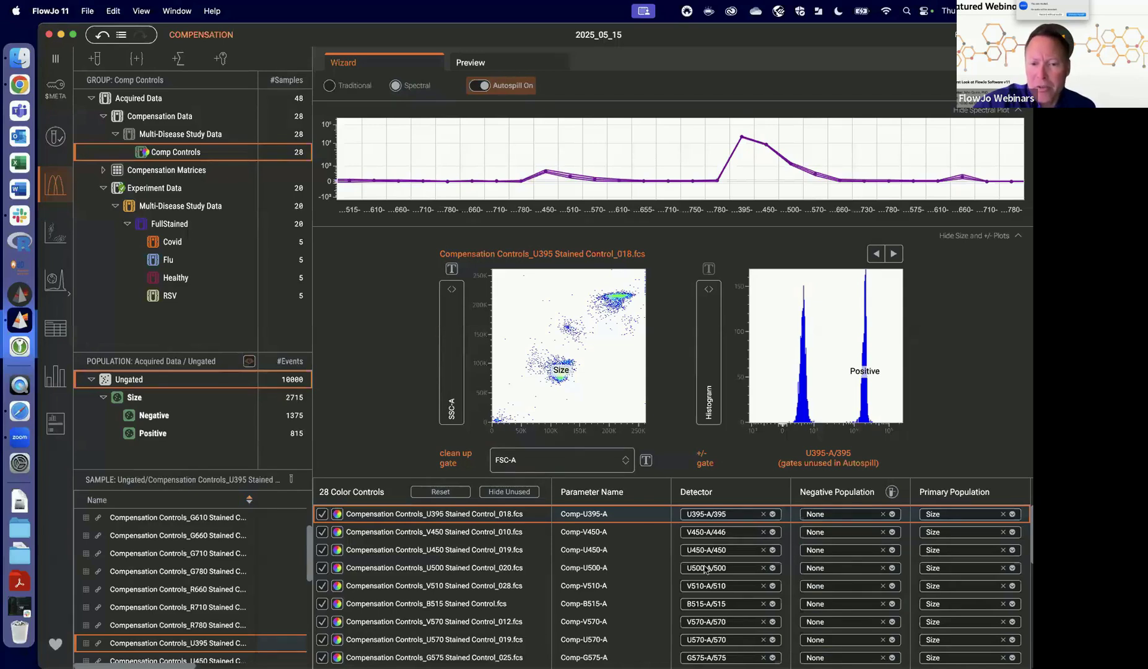
Browse the spectral and gating plots of the U395, V450 and U450 stained controls, ending on V450.
click(494, 533)
click(494, 515)
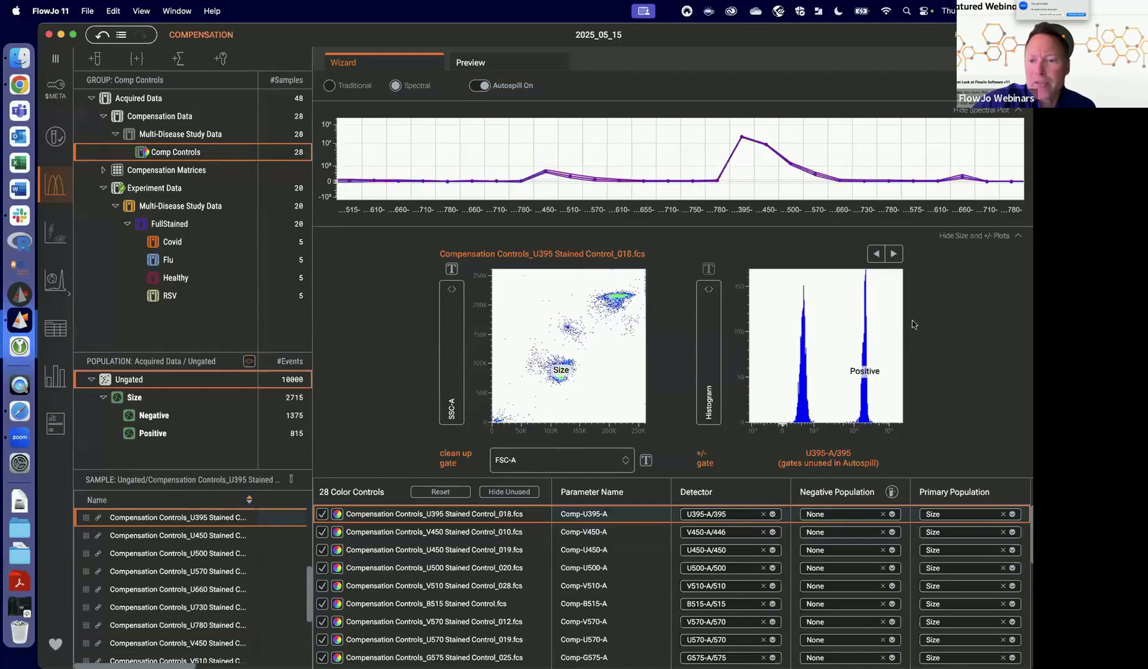
click(896, 255)
click(898, 256)
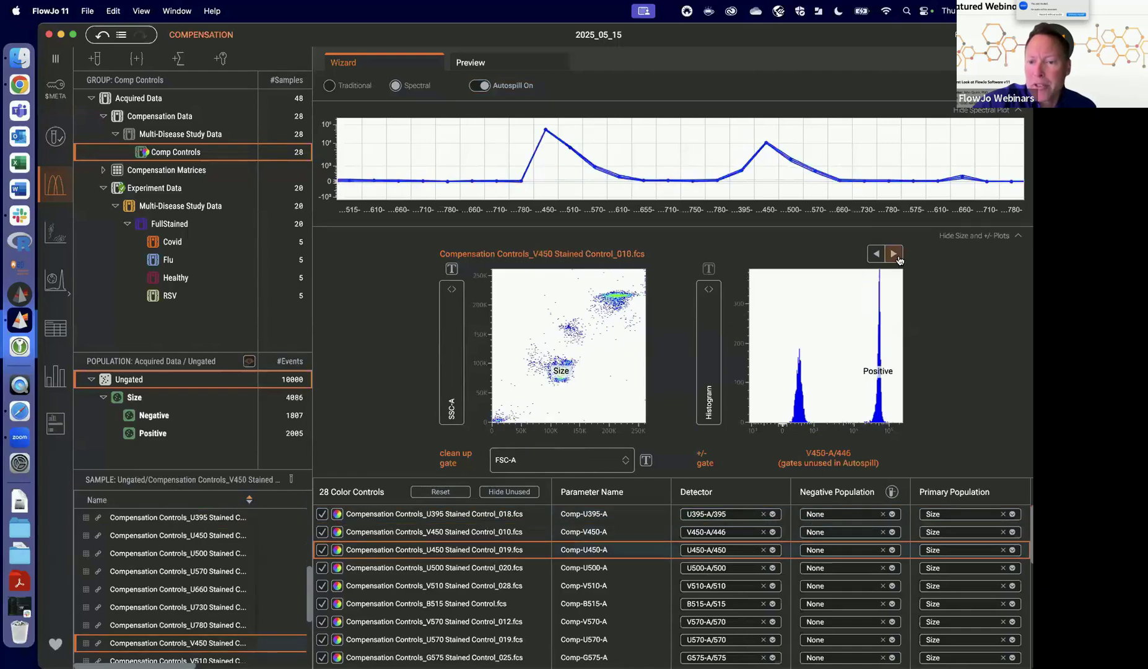
click(877, 254)
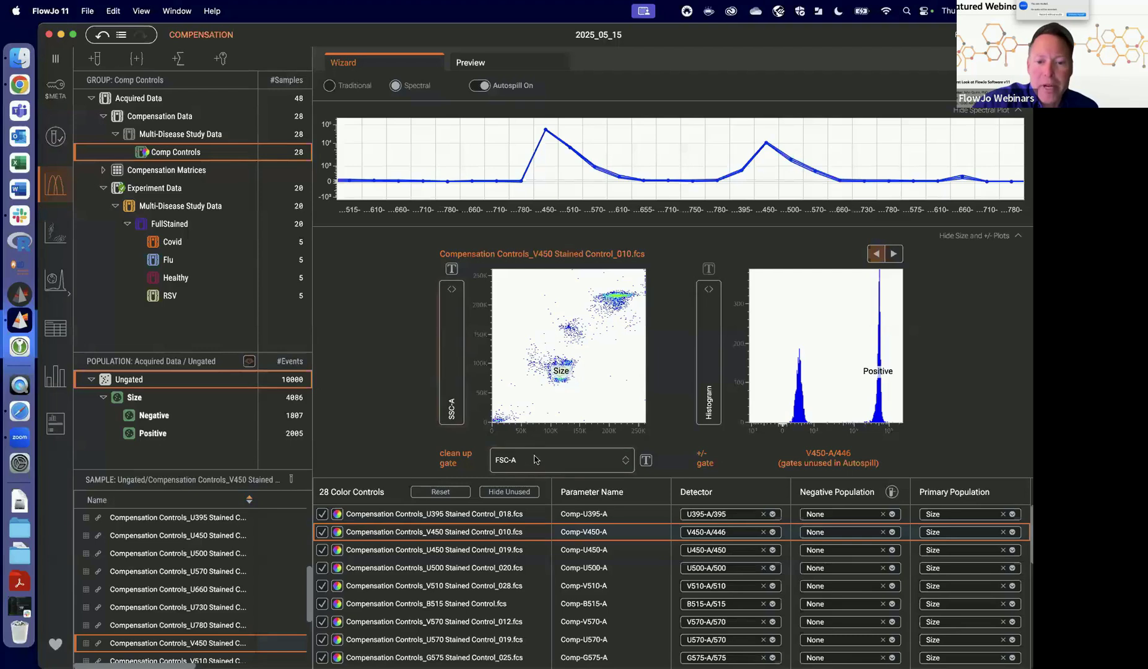
Redraw the Size gate as a polygon around the small-scatter bead cluster in the V450 stained control's clean-up plot.
click(567, 385)
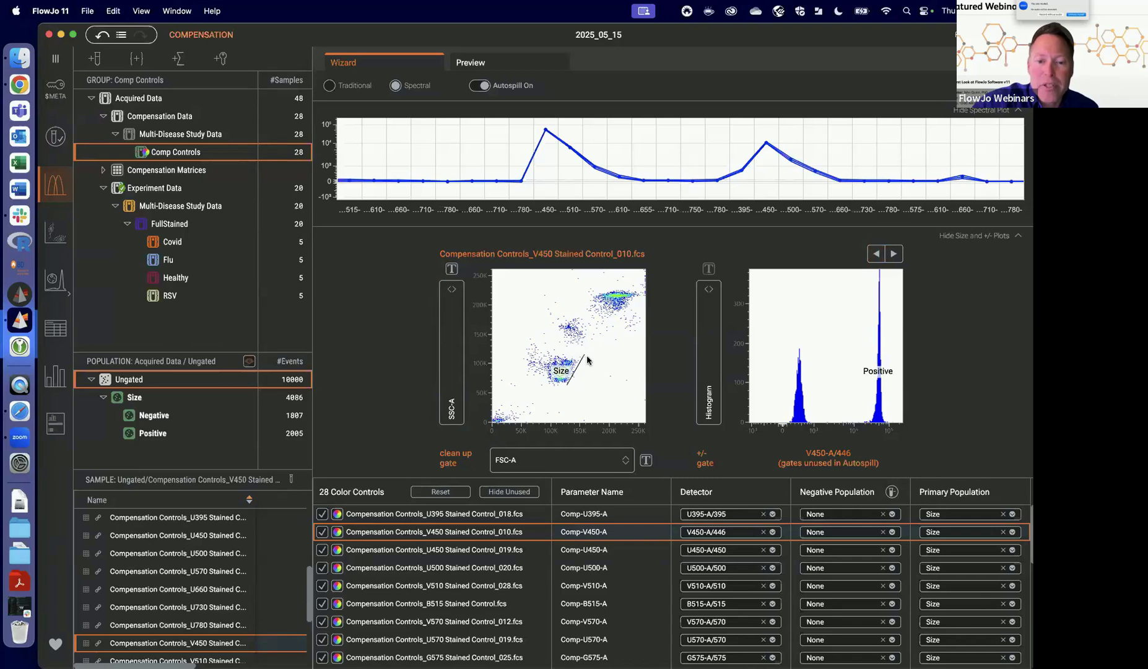
click(587, 356)
click(556, 349)
click(536, 371)
click(555, 385)
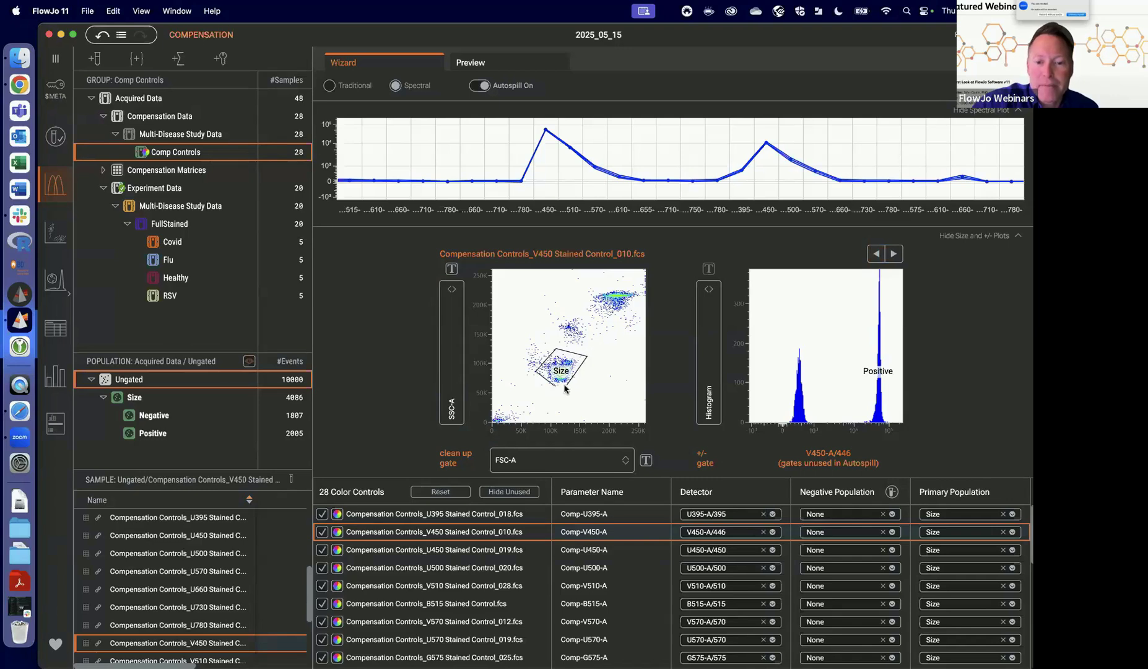
click(566, 385)
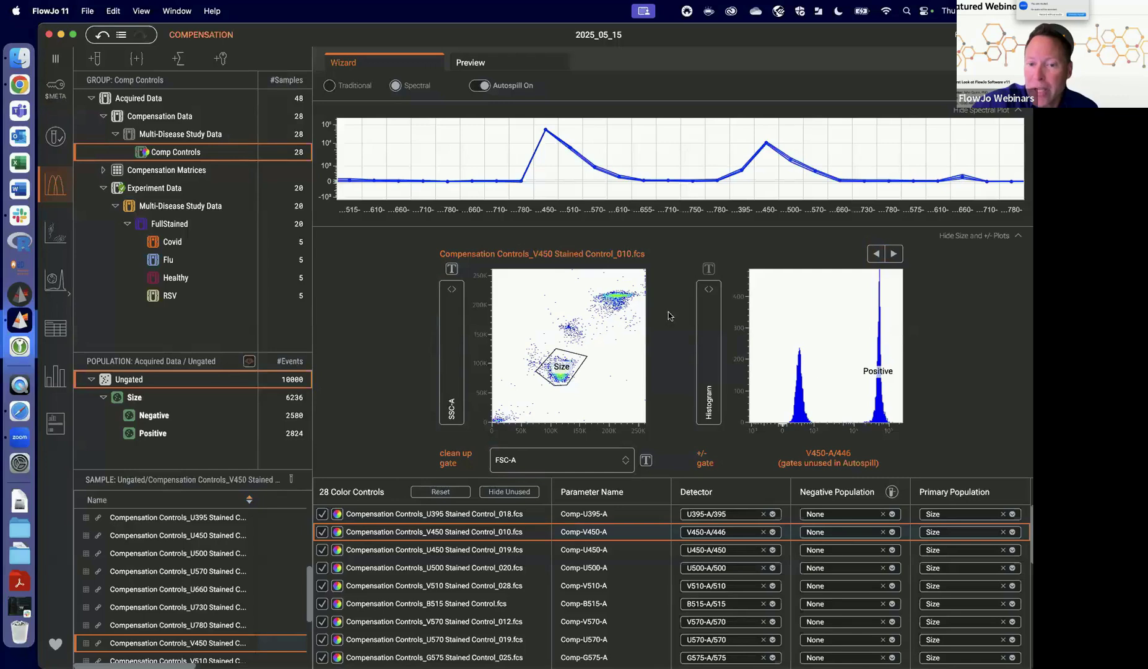
Turn Autospill off and redraw the V450 control's Negative gate as a range spanning the lower-intensity histogram peak.
click(481, 87)
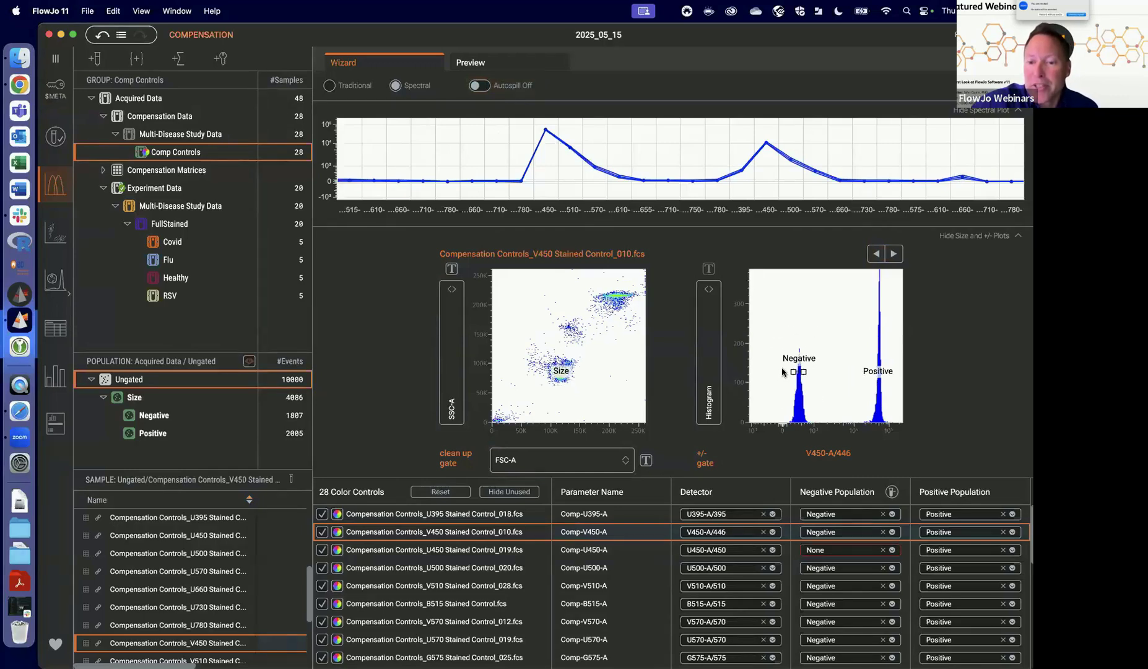
drag(784, 341, 827, 342)
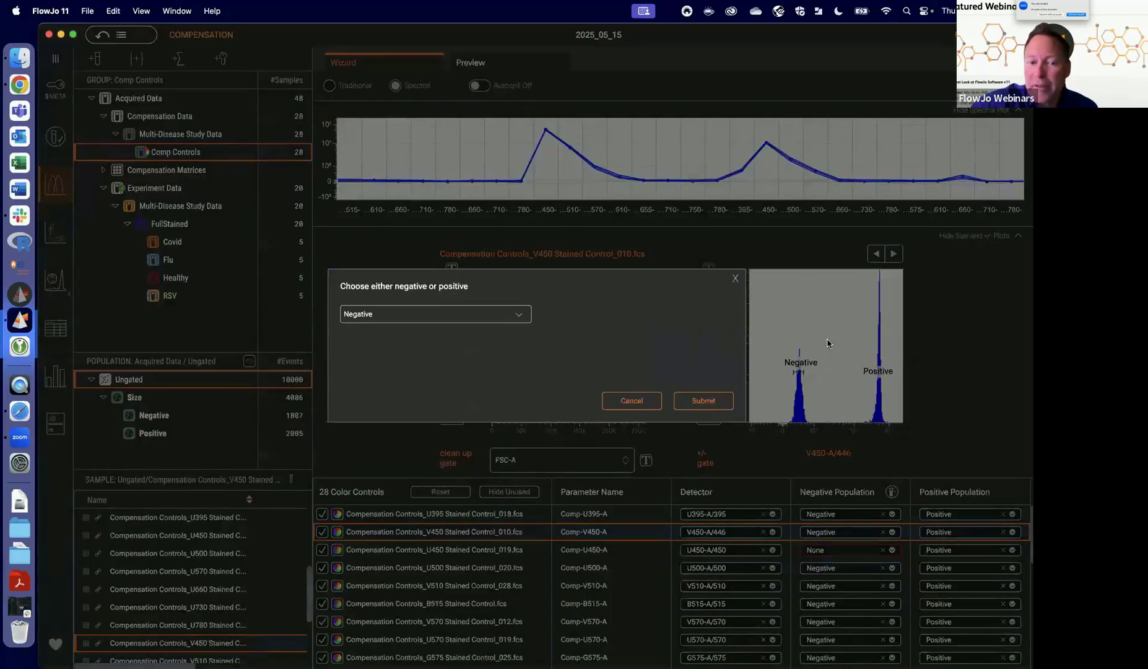
click(475, 319)
click(475, 319)
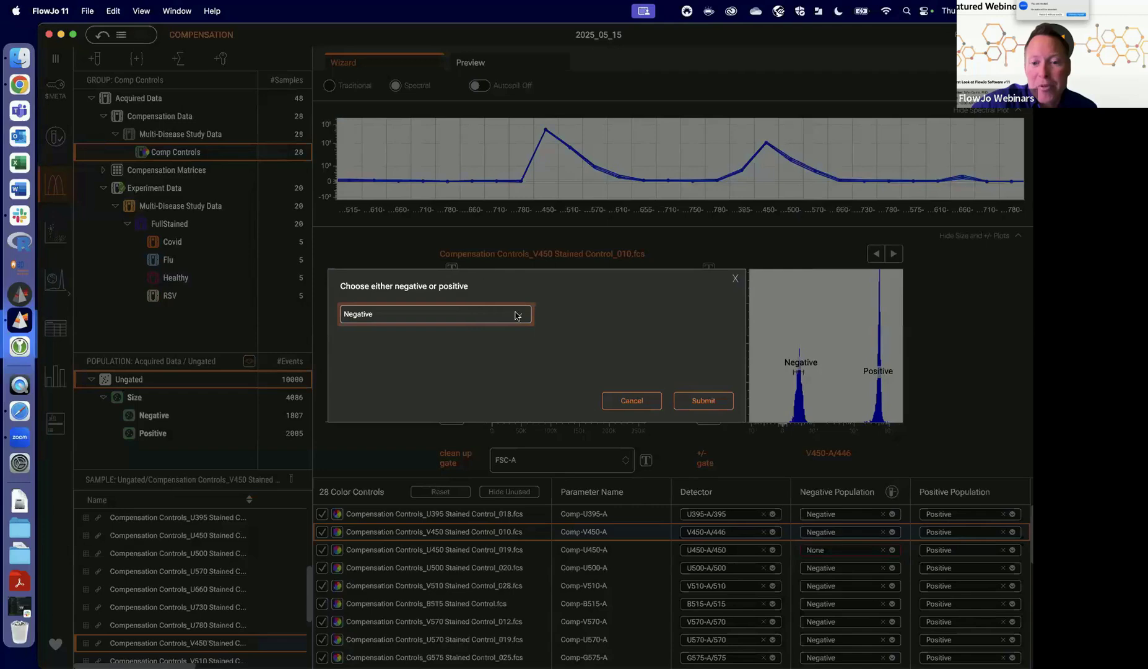
click(703, 401)
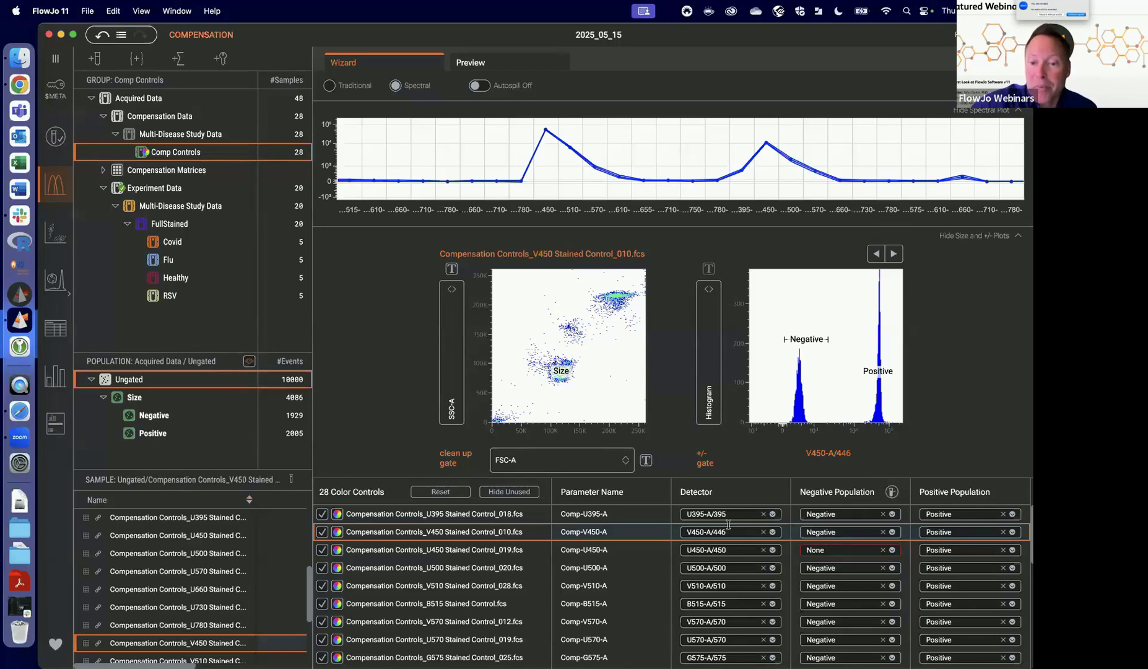
Try SSC-A as the Y axis of the V450 control's +/- plot, and return it to Histogram.
click(709, 407)
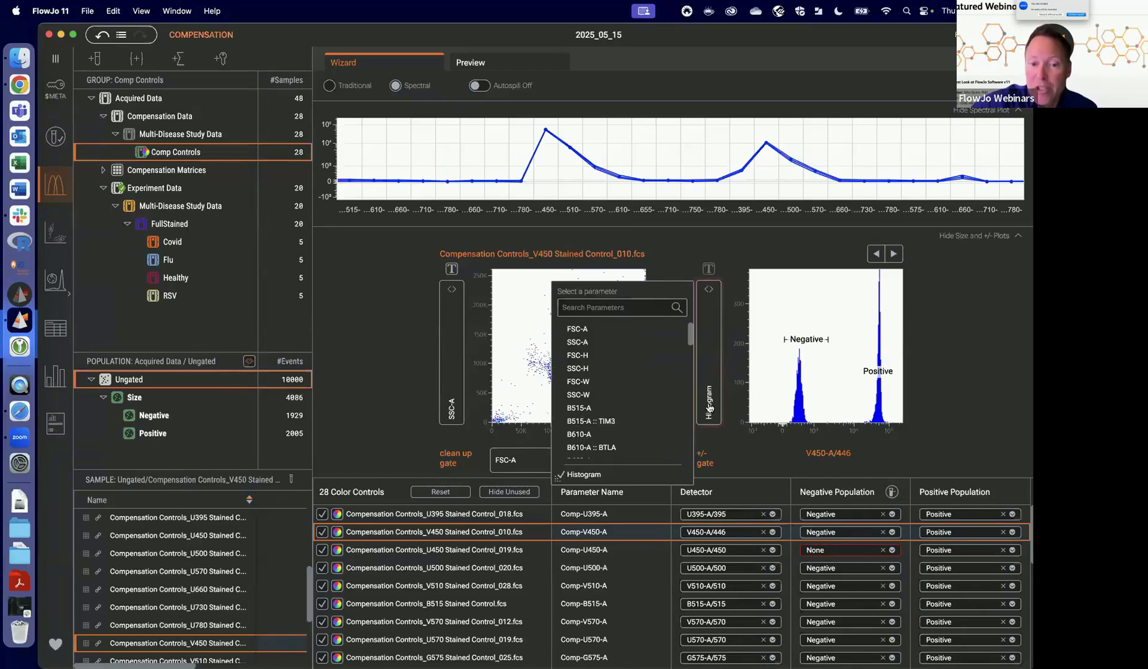
click(585, 342)
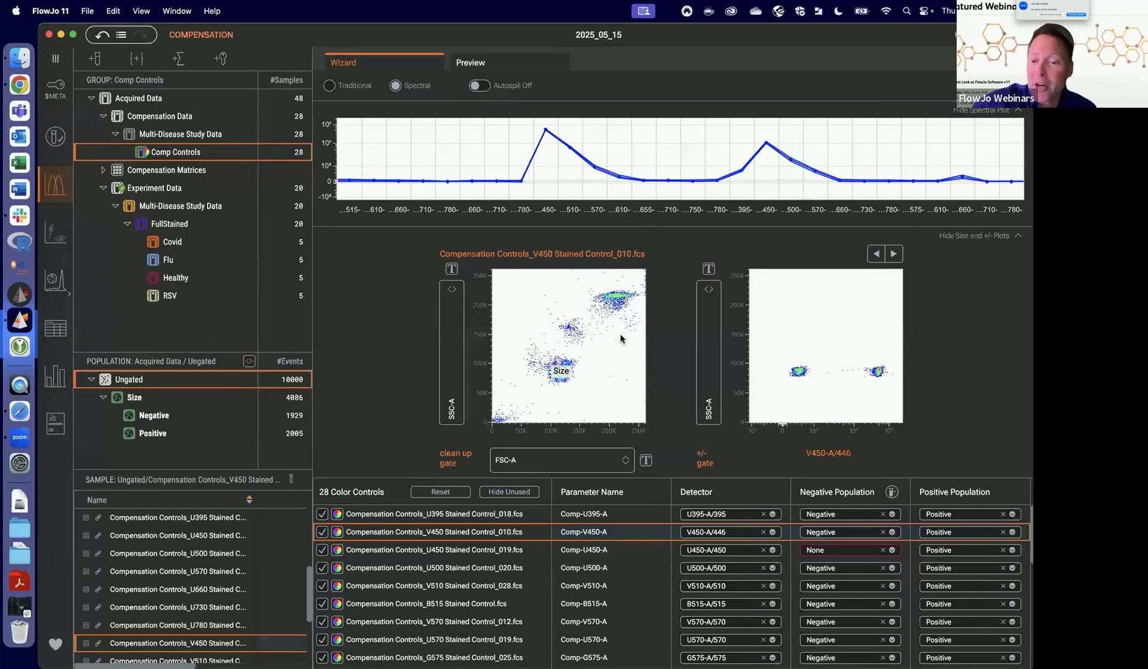
click(711, 376)
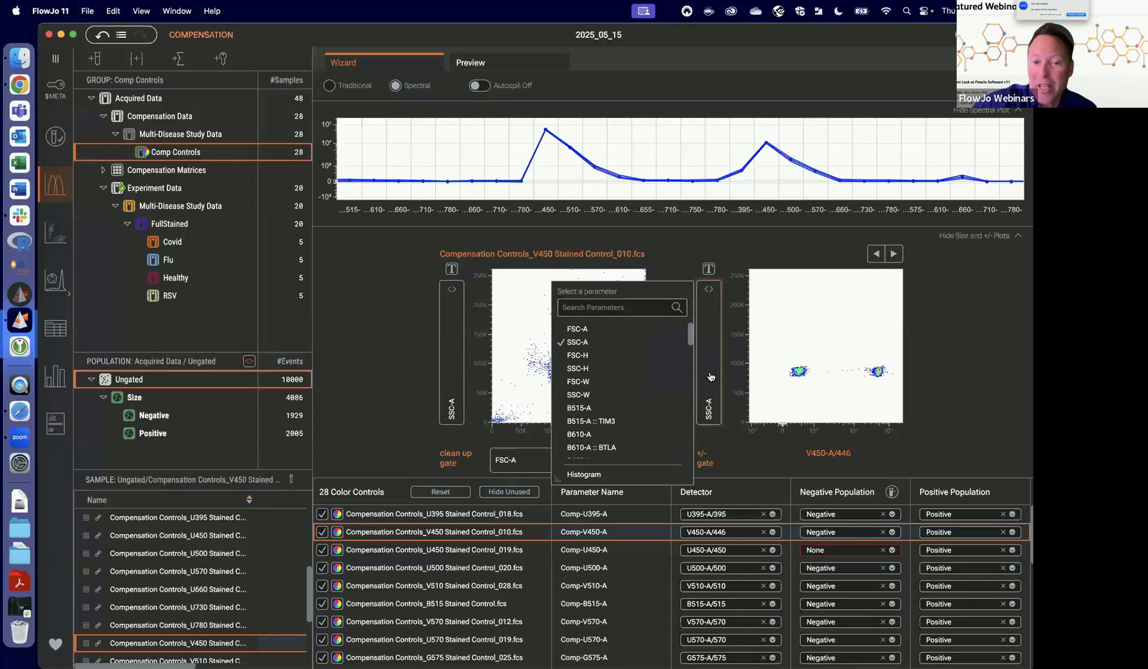
click(591, 474)
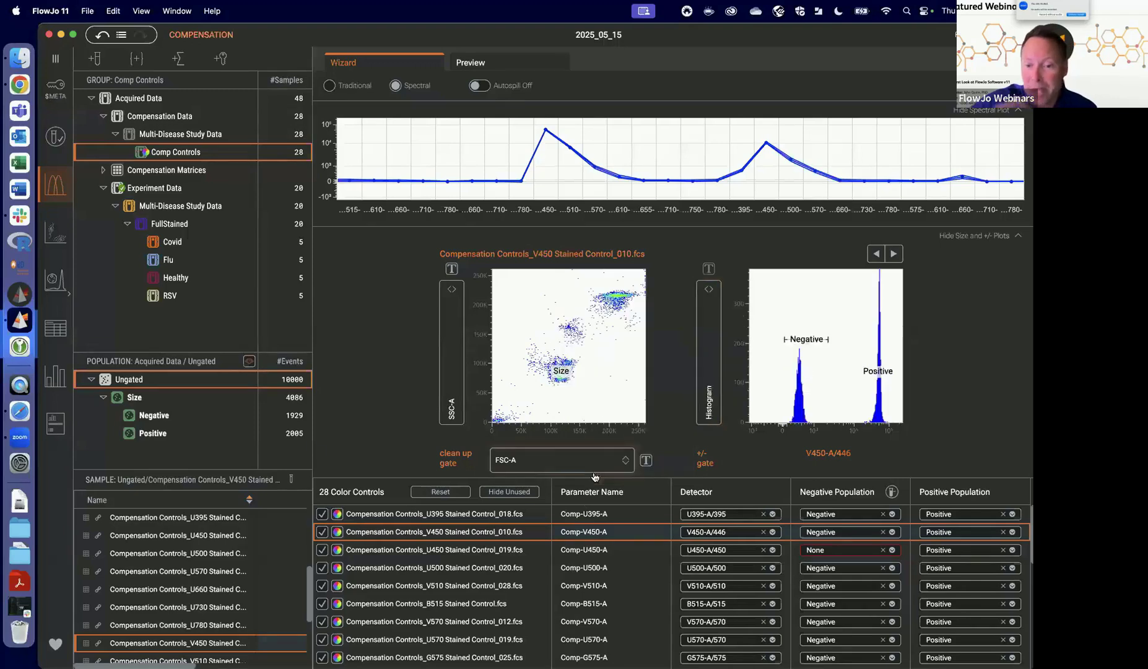
Turn Autospill back on and set the U450 Stained Control_019 sample as an unstained control.
click(475, 87)
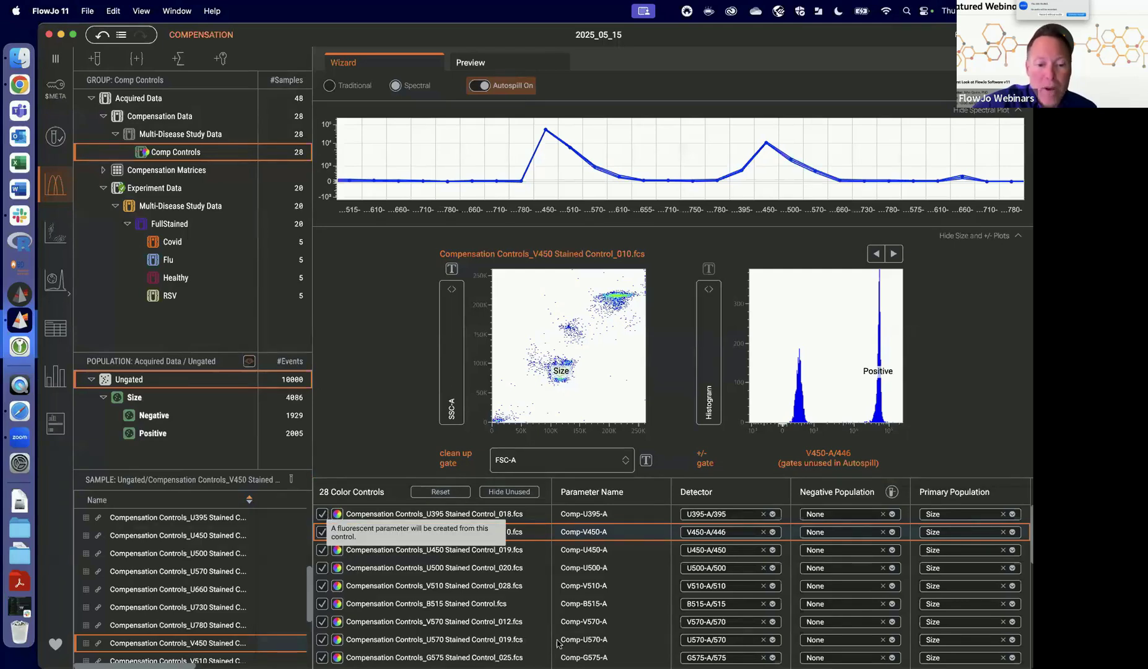
click(322, 550)
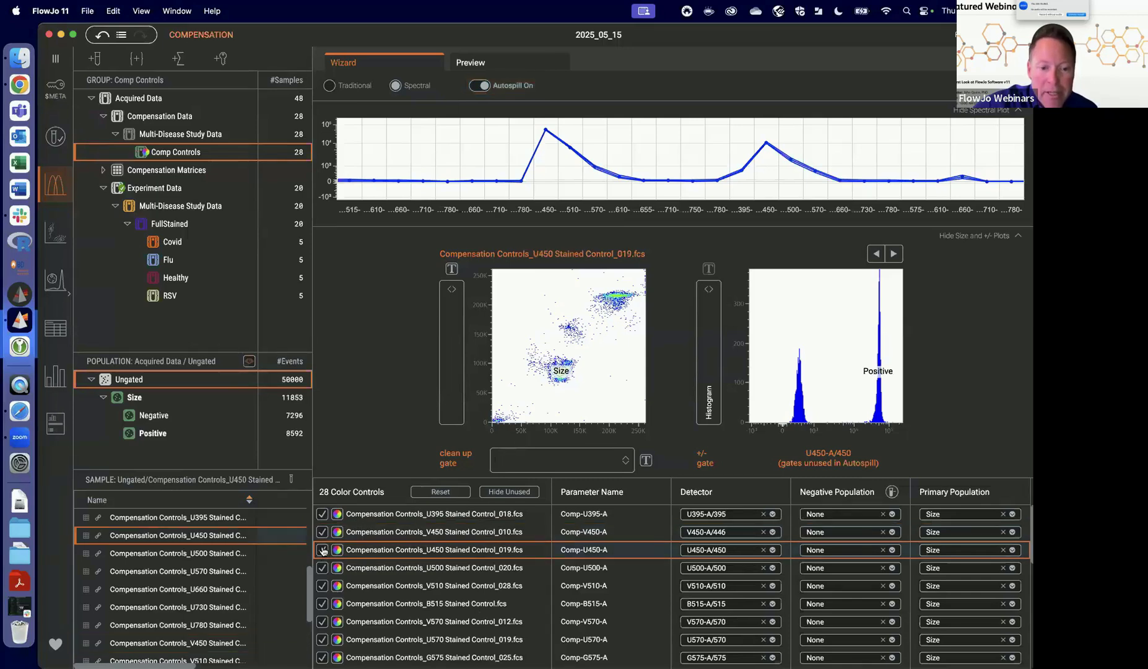
click(322, 550)
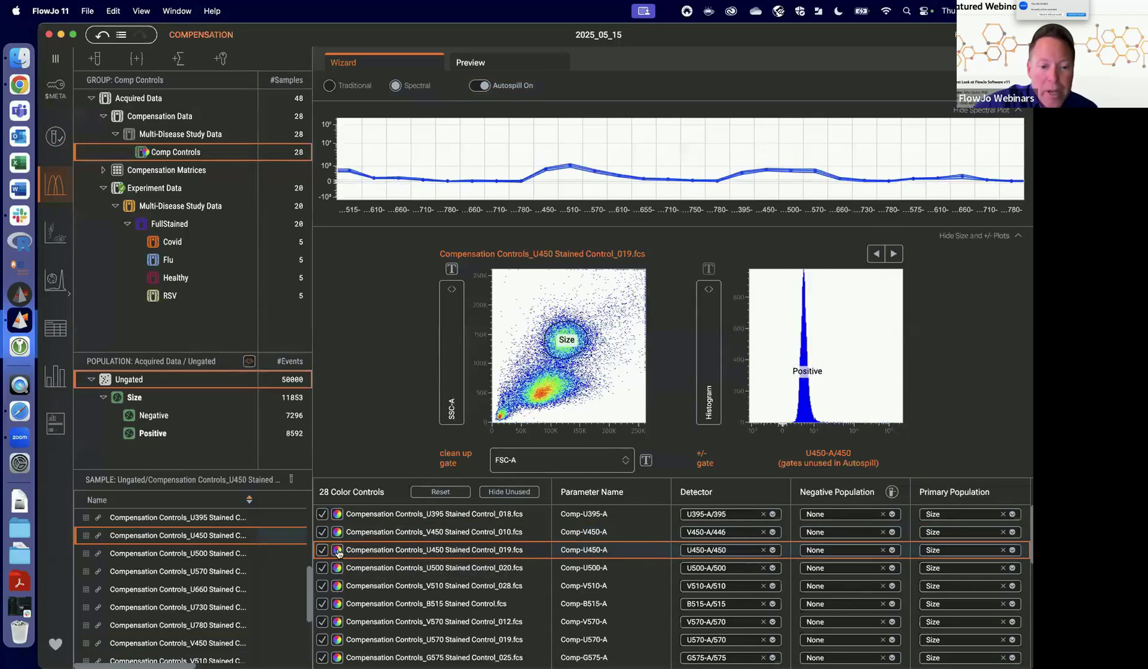
click(338, 552)
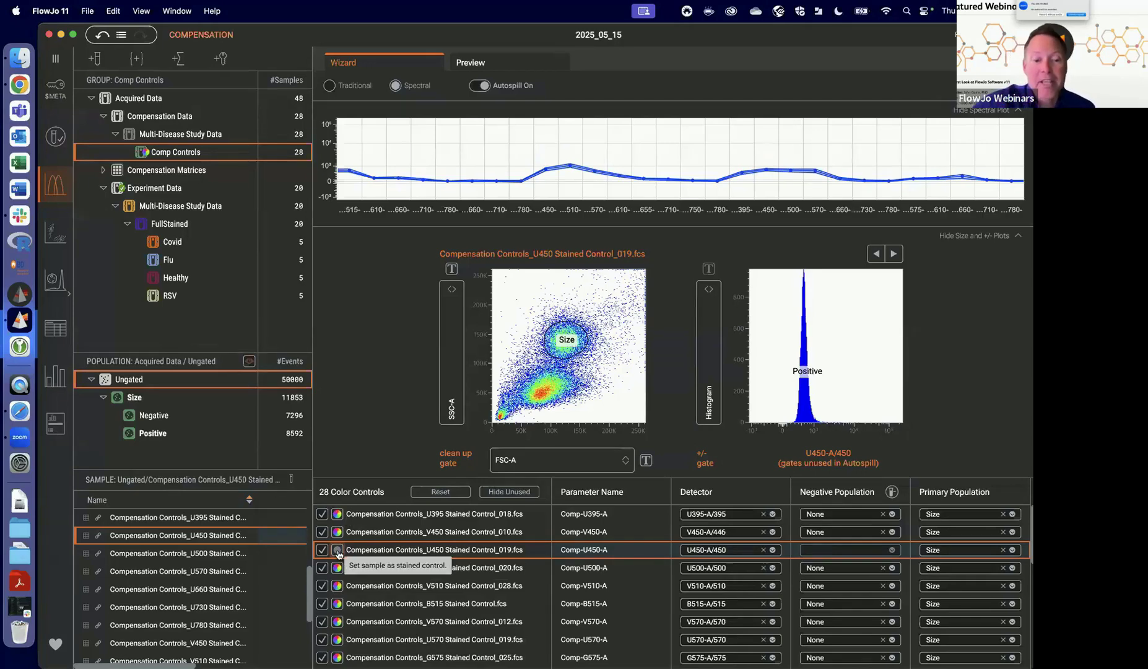
Examine the choices for applying a universal negative and for the V450 control's negative population, without selecting any.
click(893, 493)
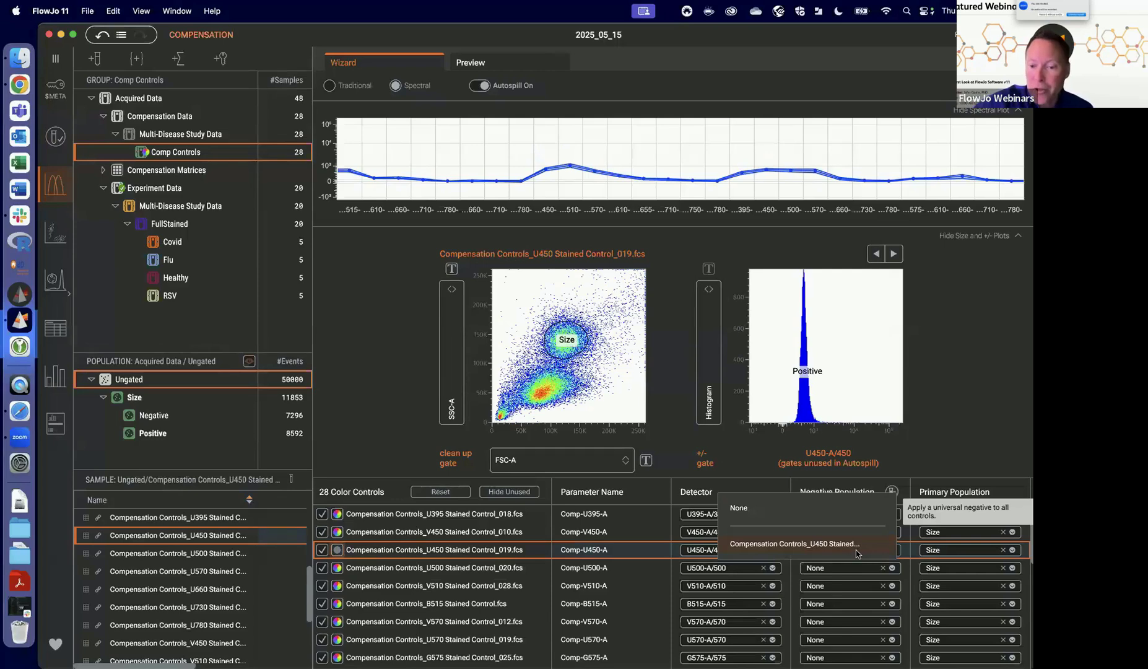
click(941, 460)
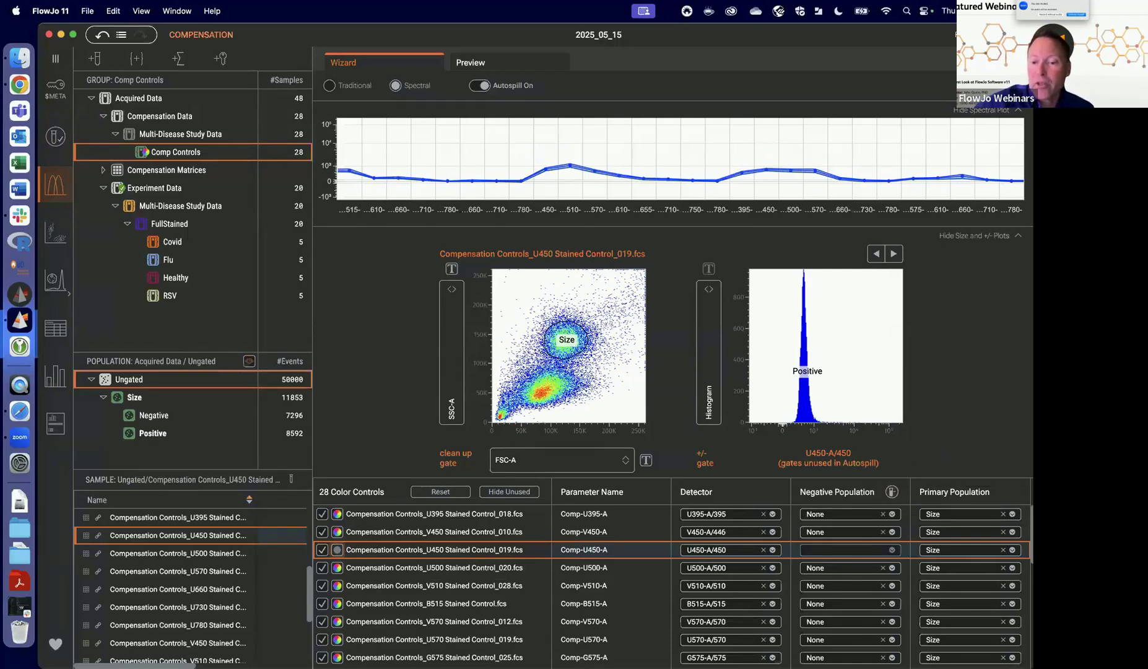
click(892, 532)
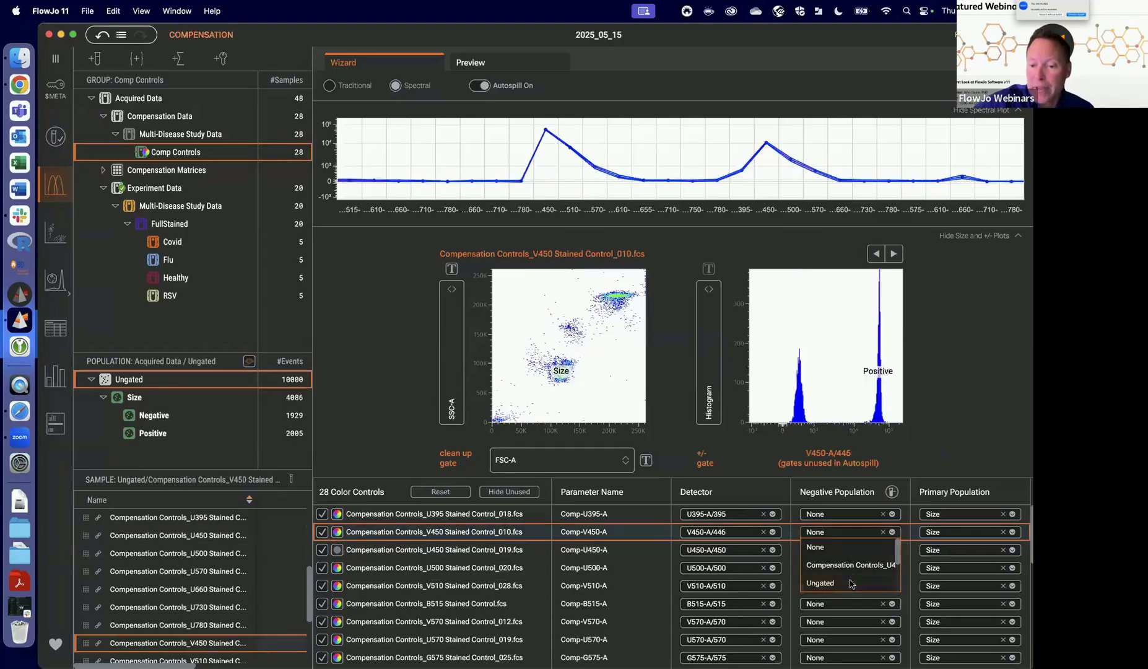
scroll(851, 569, up, 2)
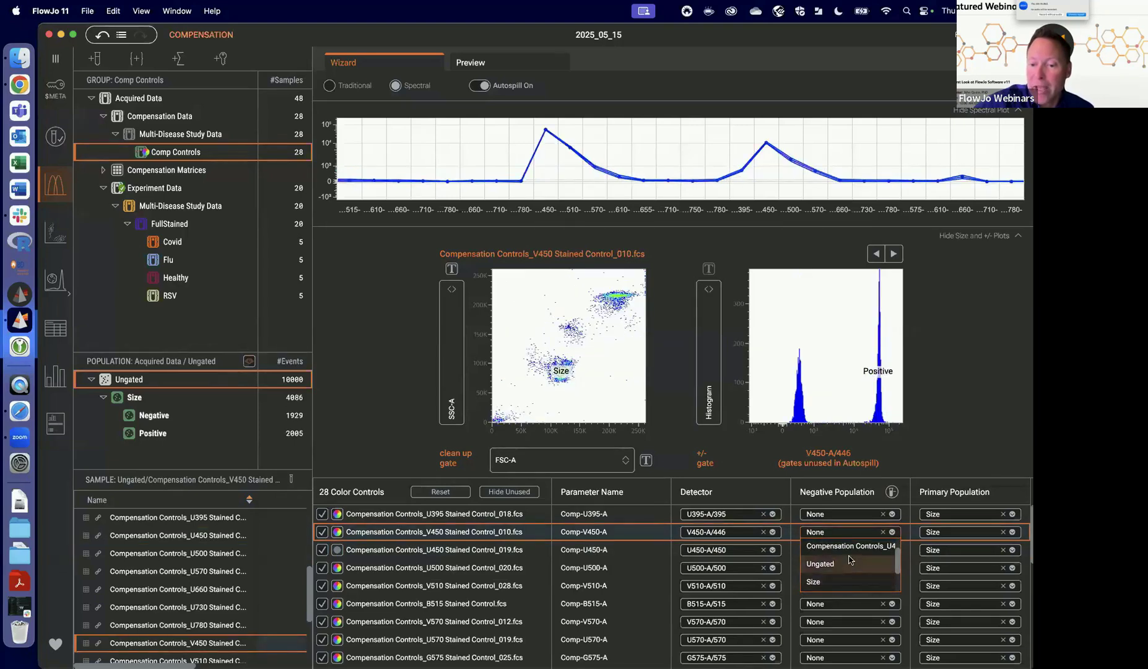
click(974, 382)
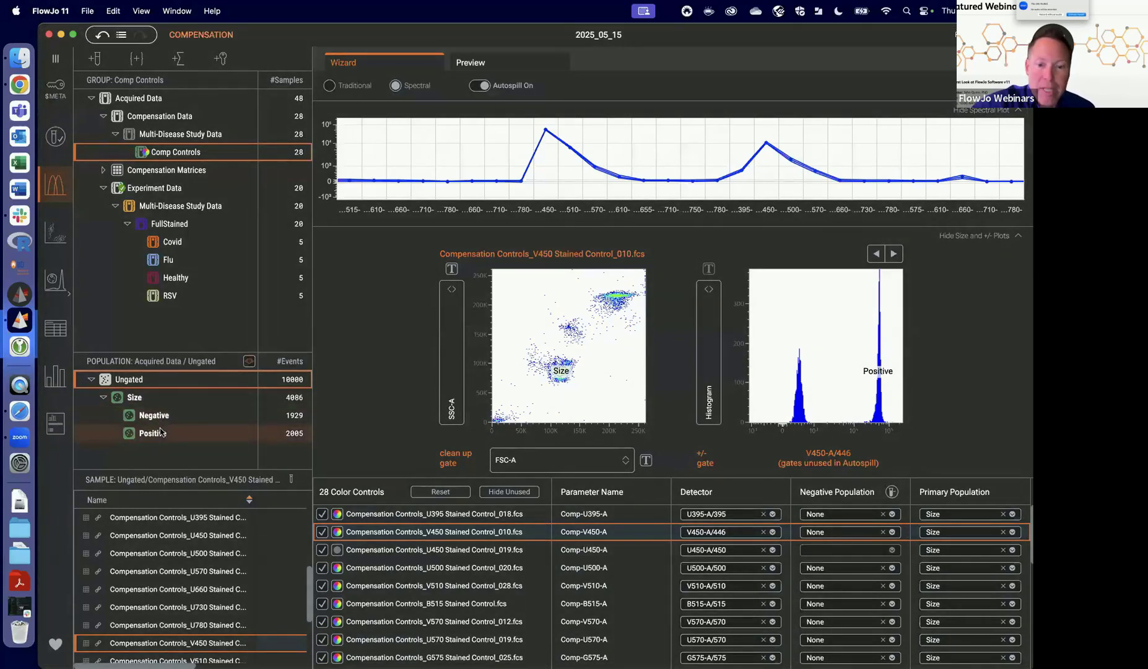
Try to copy the V450 control's Size gate to the U395 sample, and display the U395 stained control.
click(146, 397)
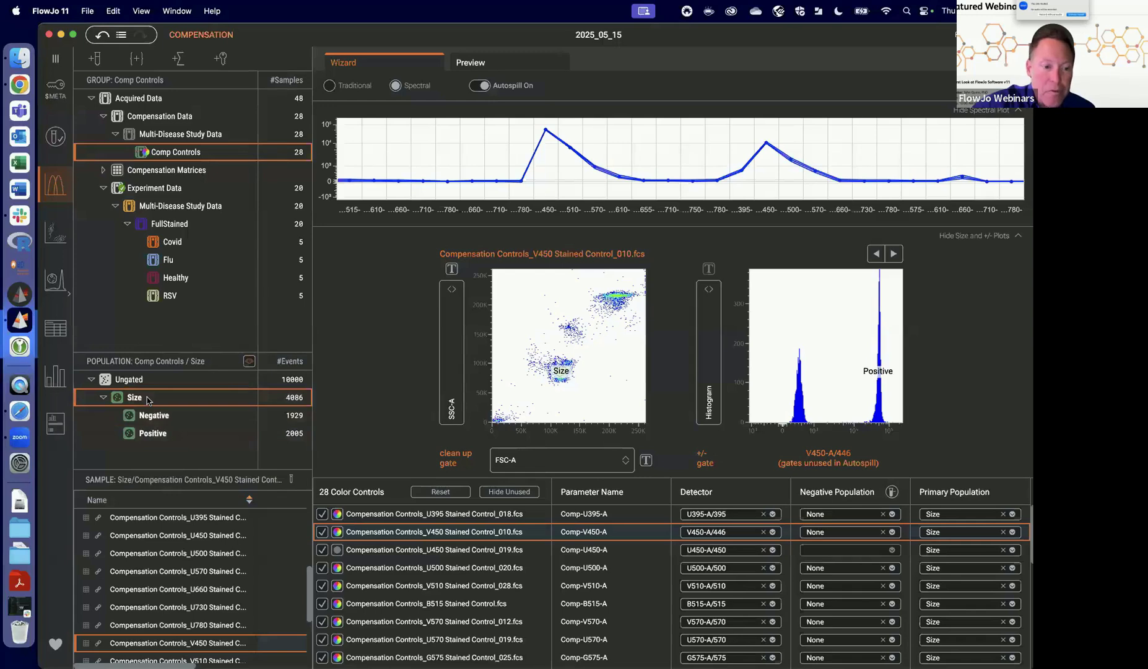
drag(147, 399, 185, 520)
click(467, 512)
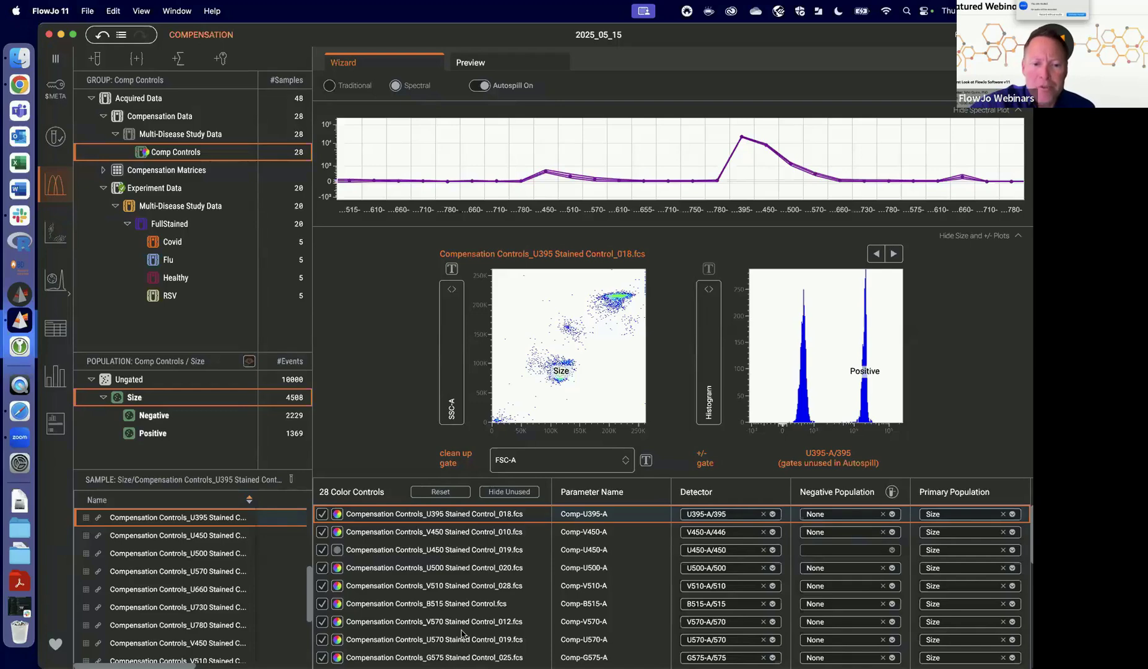
Look through the remaining color controls, collapsing and re-expanding the spectral plot and the size and +/- plots.
scroll(464, 635, down, 10)
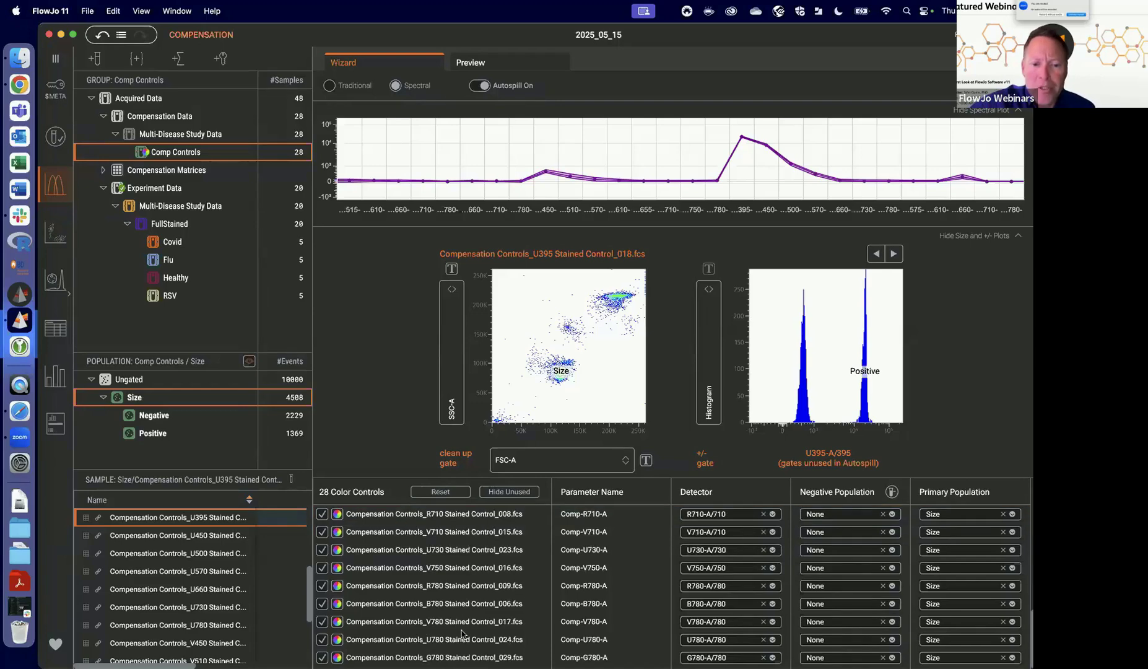
click(1018, 236)
click(1018, 236)
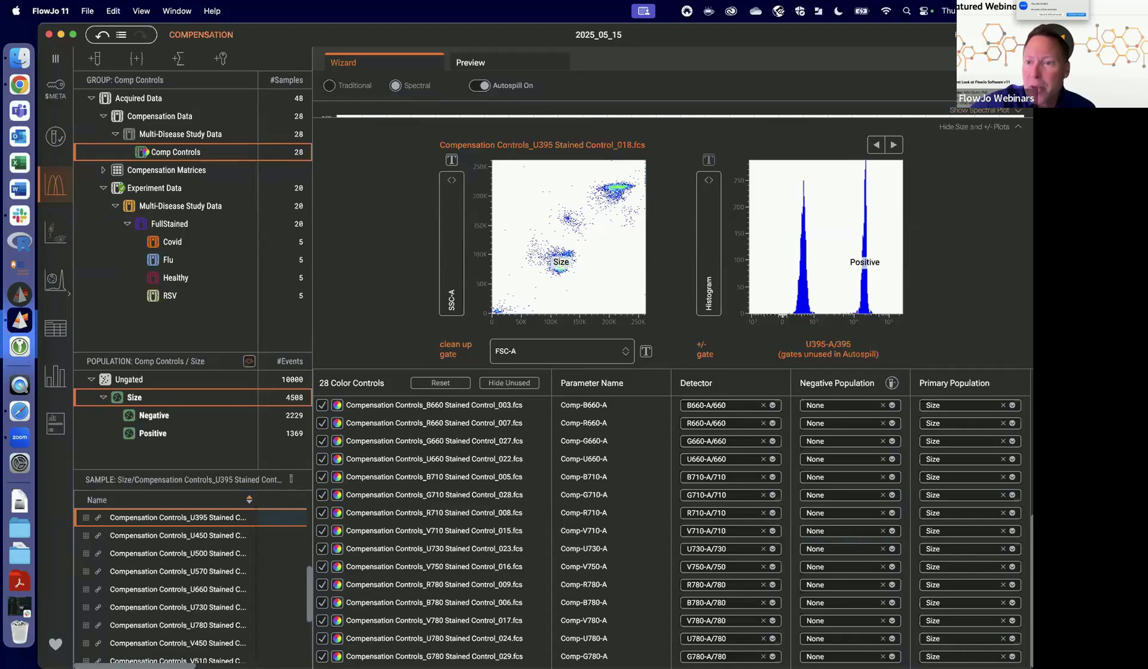
click(1021, 112)
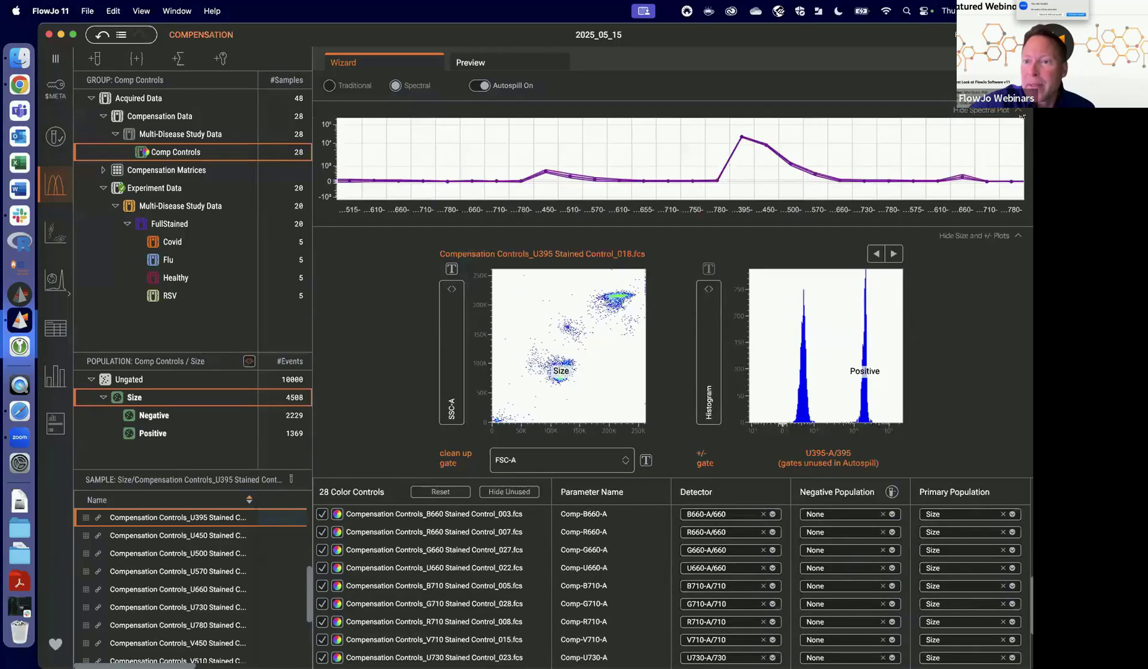
click(1018, 239)
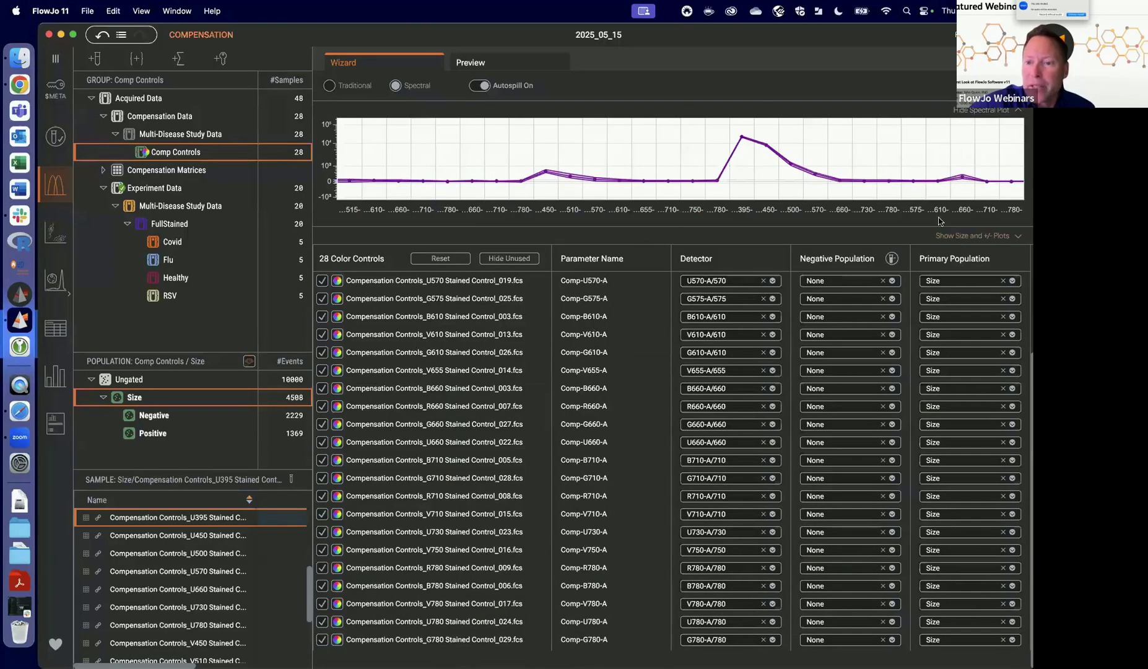
click(1019, 239)
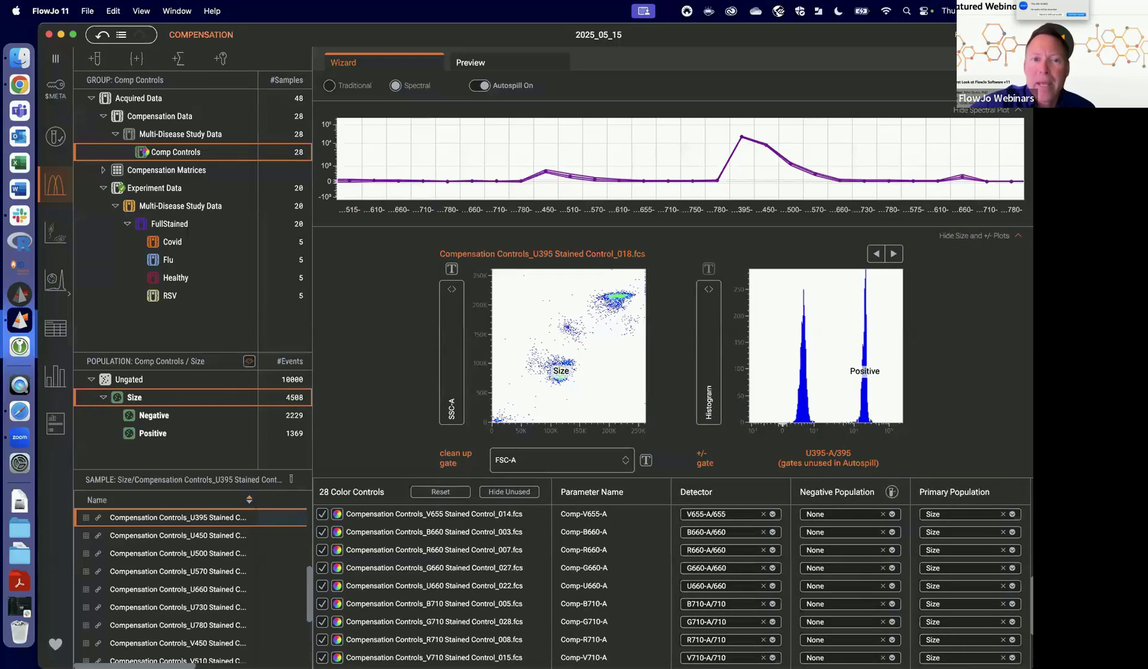
Calculate the matrix preview and view its Spillover Spread (SSM) and Similarity matrices, ending on Compensation/Spillover.
click(496, 64)
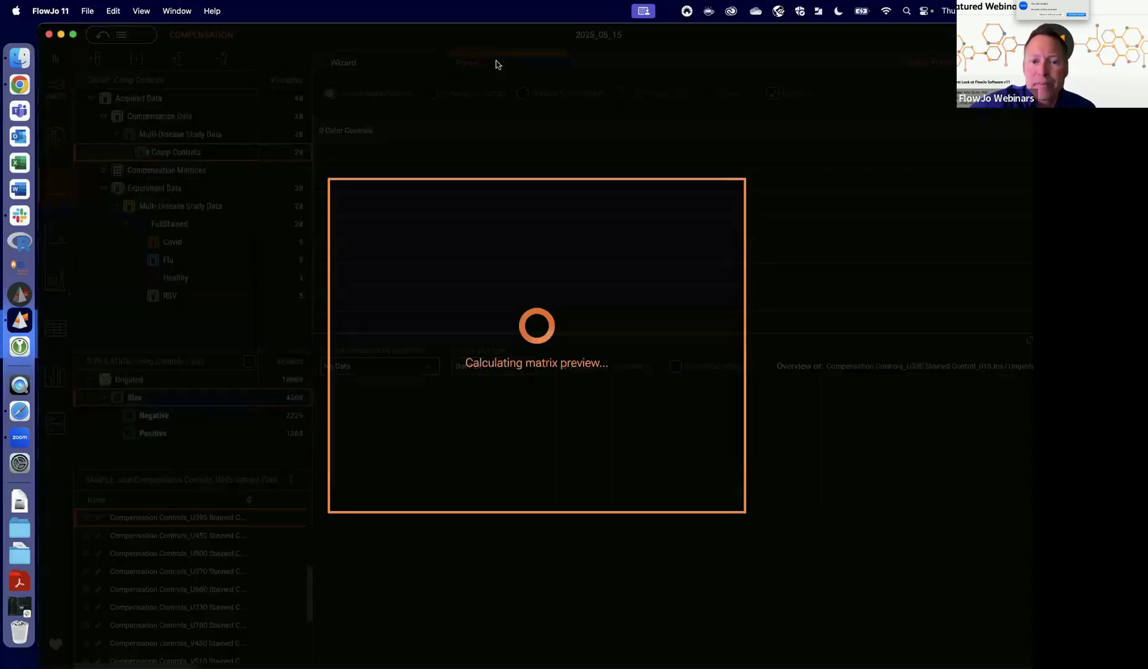
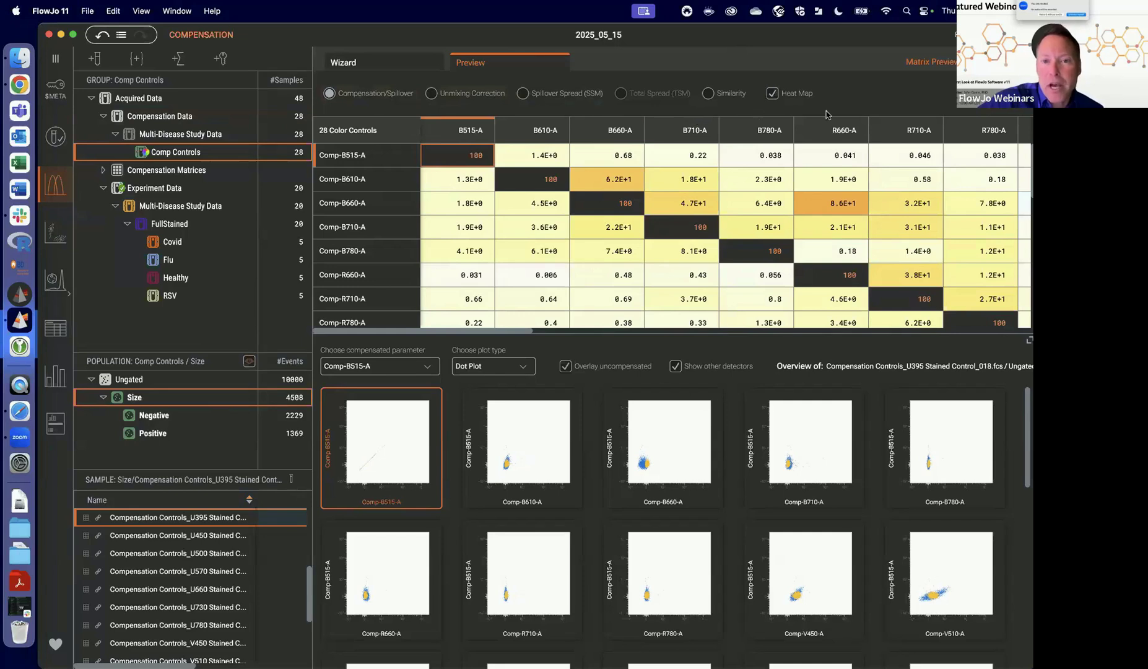
click(595, 94)
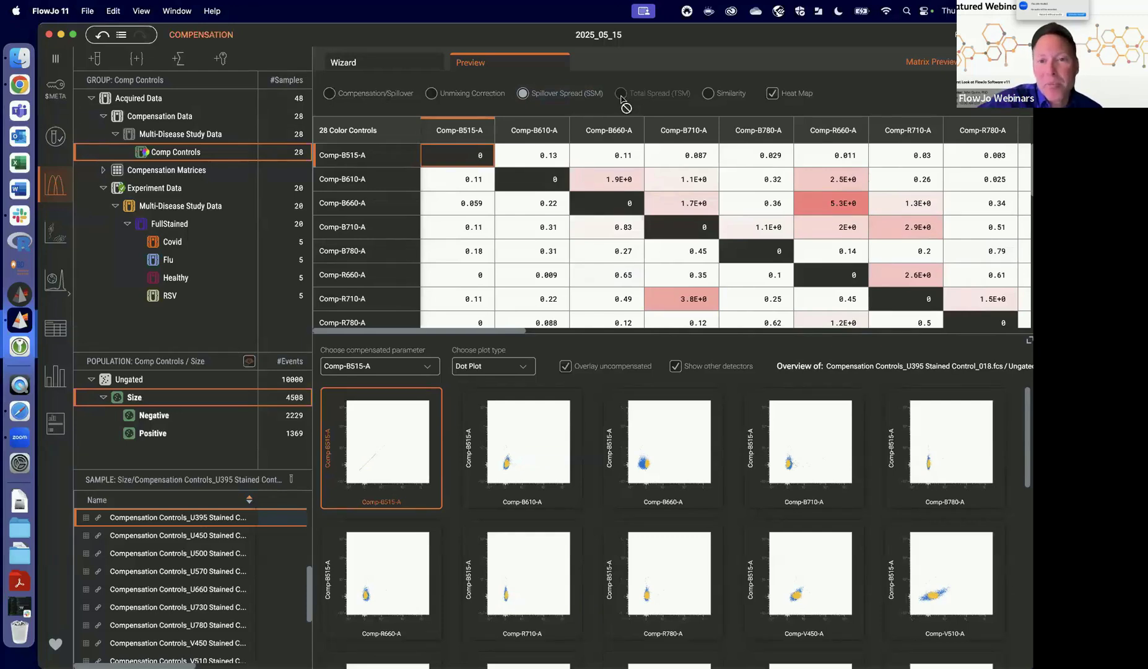
click(707, 93)
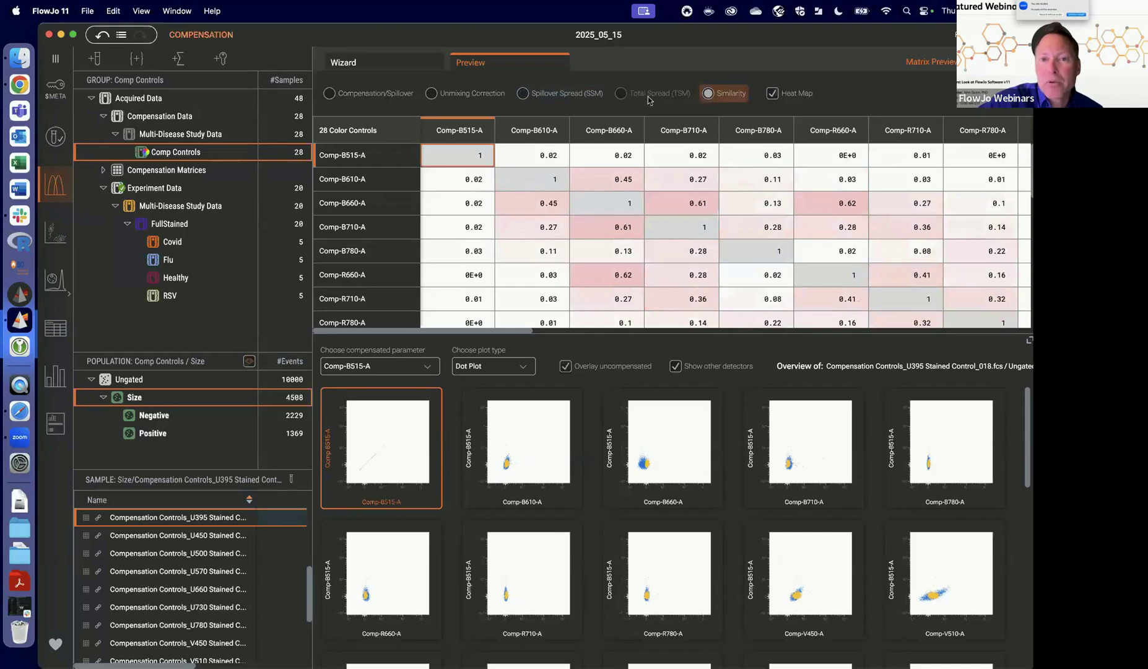
click(522, 94)
click(330, 94)
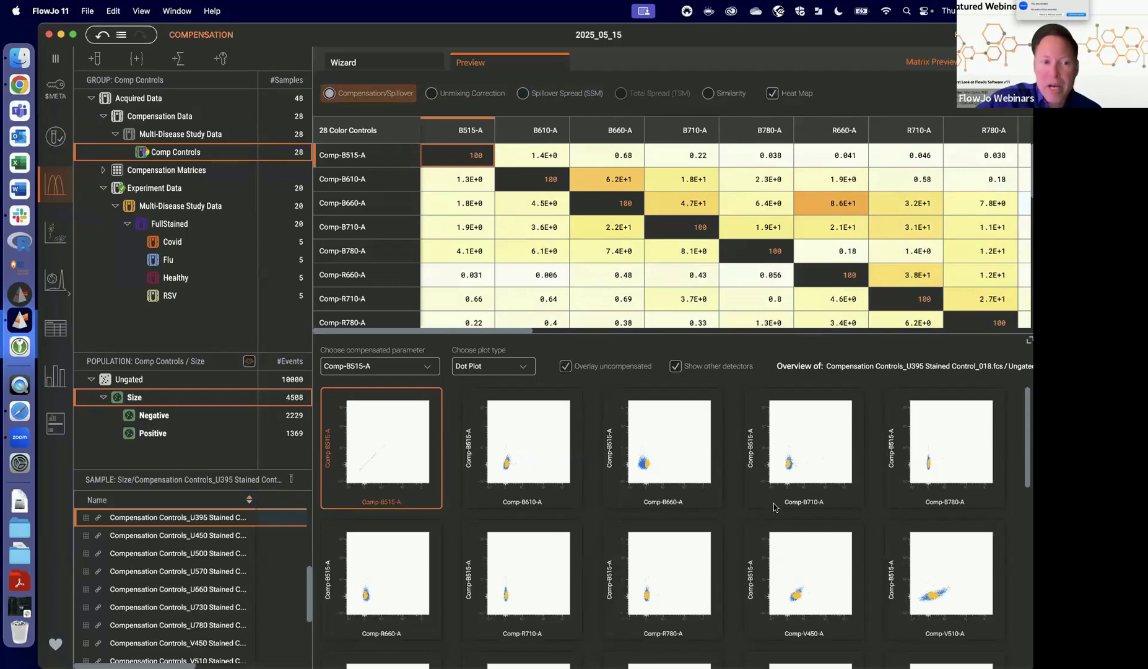
Hide the group, population and sample lists to widen the preview, and set the compensated parameter to Comp-B610-A.
click(57, 62)
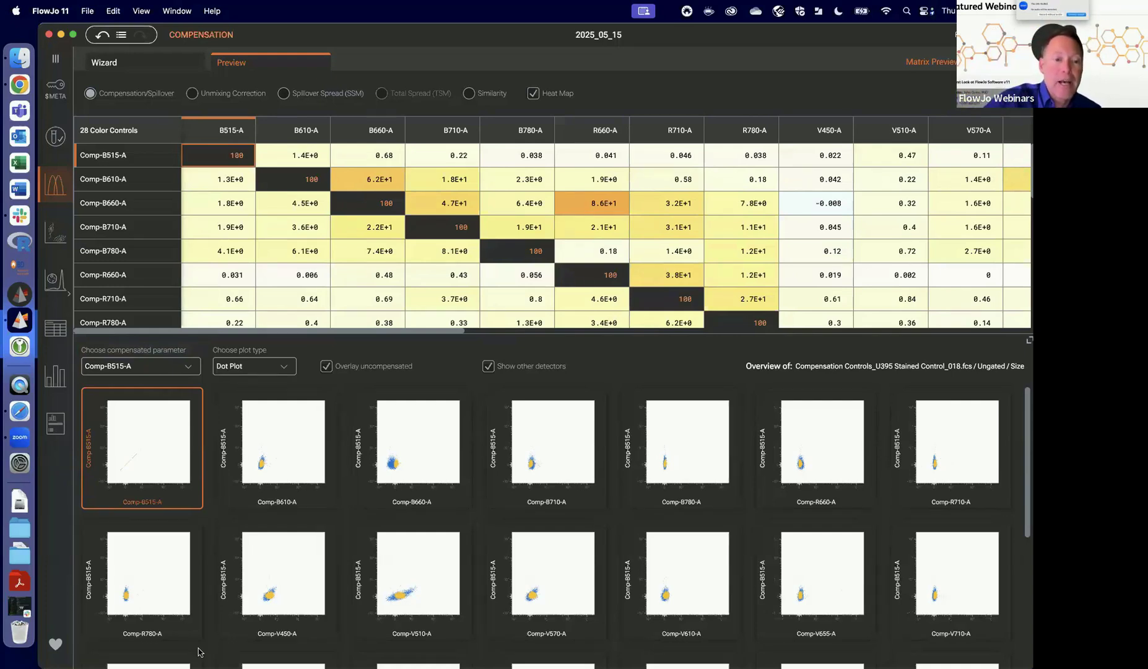
click(189, 370)
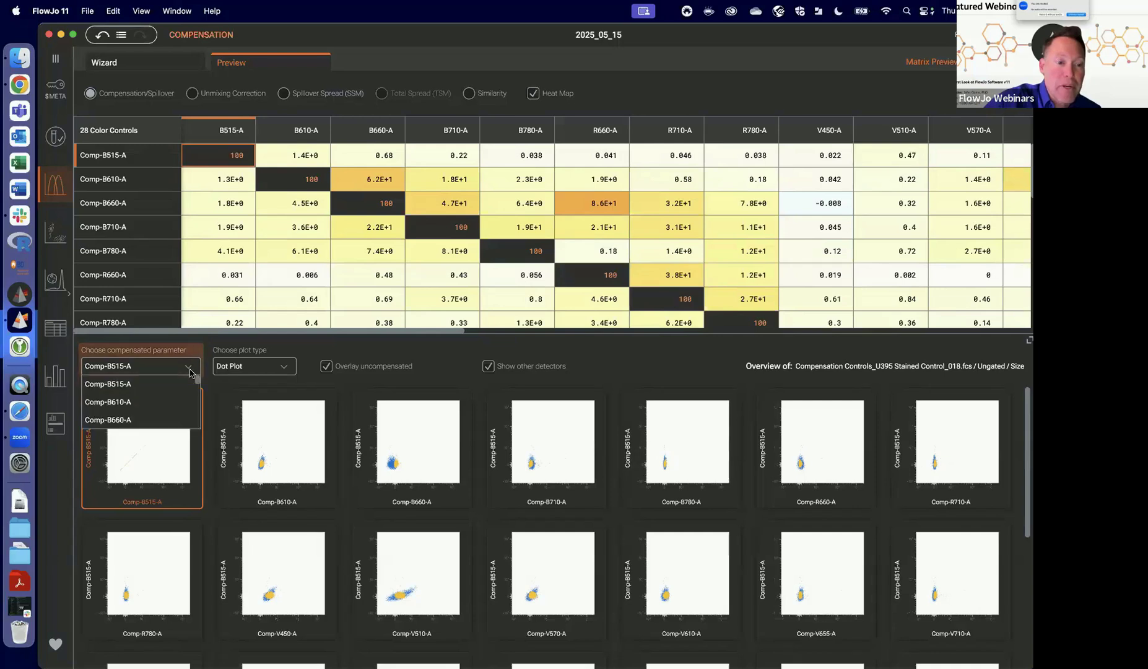
click(158, 402)
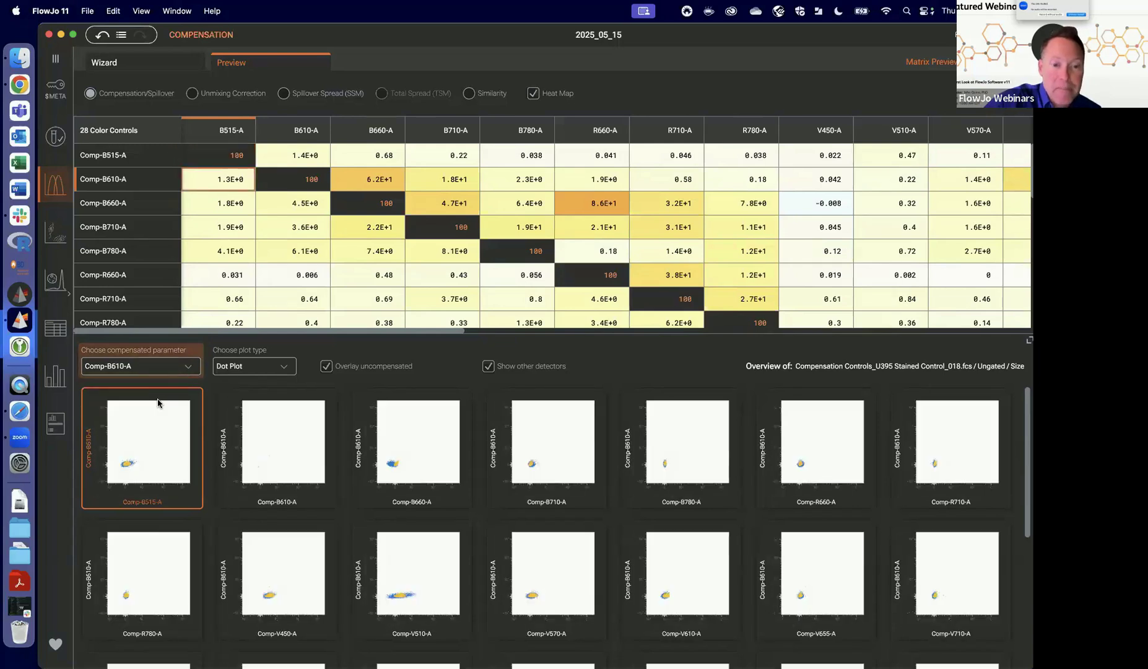
Set the compensated parameter to Comp-B660-A, turn off the uncompensated overlay, and show the preview plots as Contour.
click(176, 370)
click(155, 426)
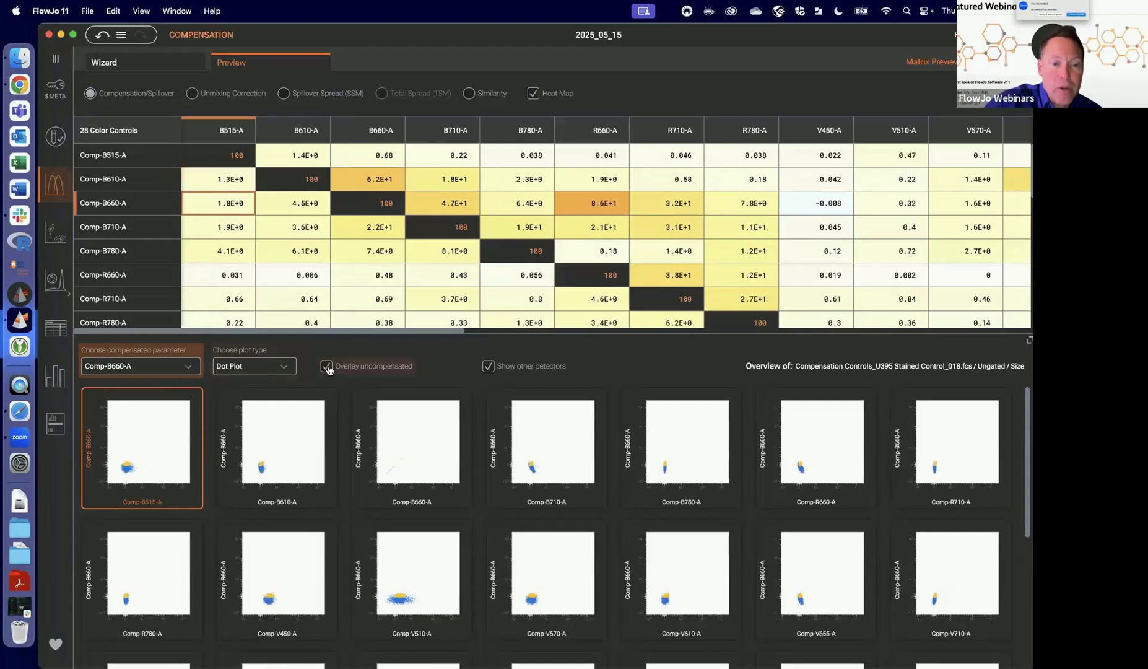
click(327, 368)
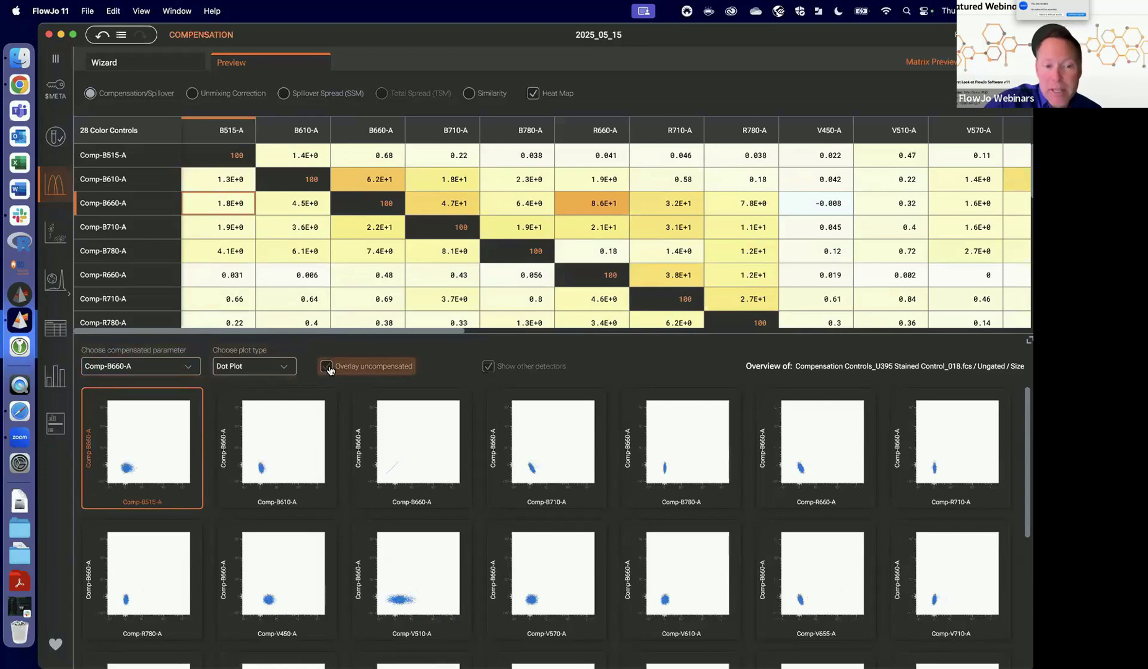
click(285, 367)
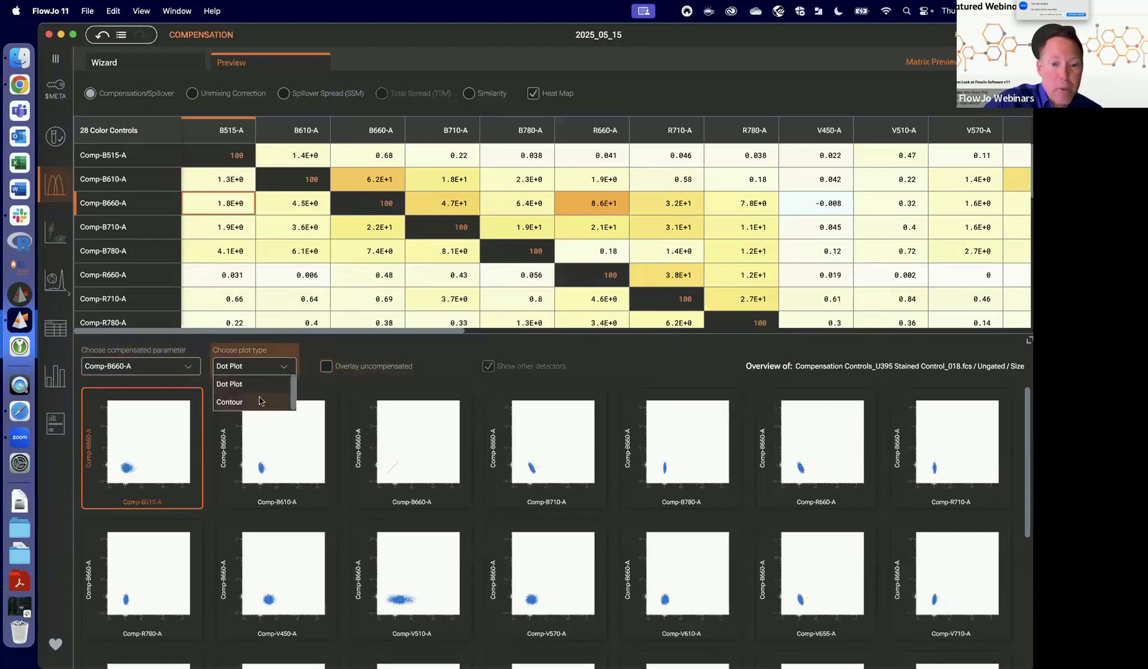
click(258, 402)
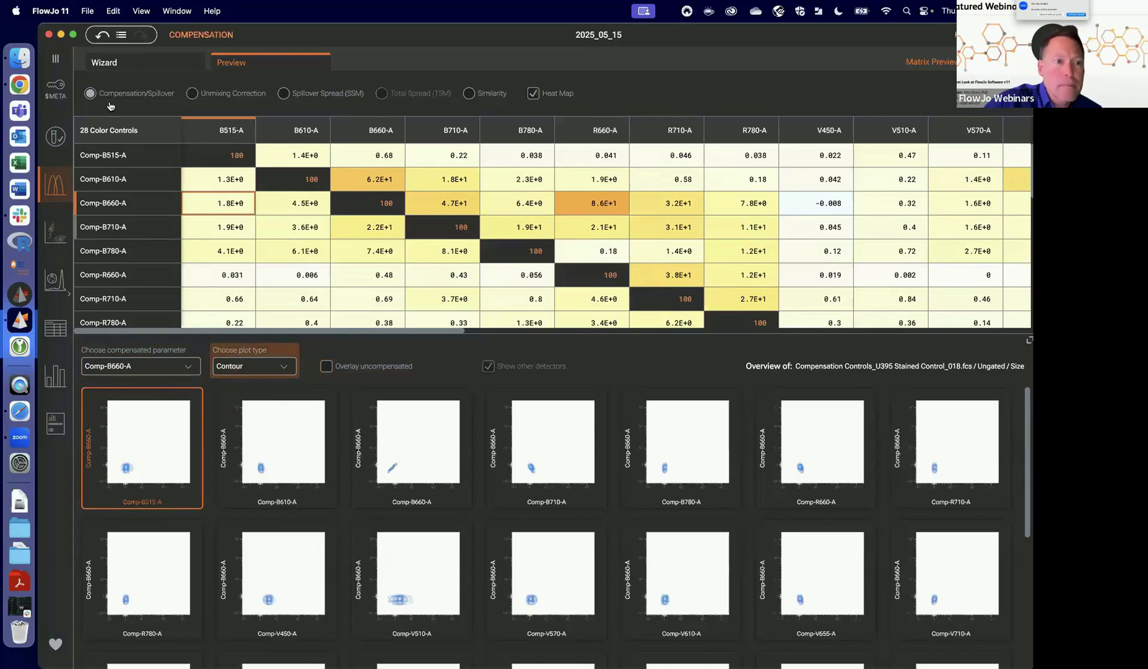
Show the group, population and sample lists again and review the preview plots for the U450, U500, U570 and U660 stained controls.
click(55, 58)
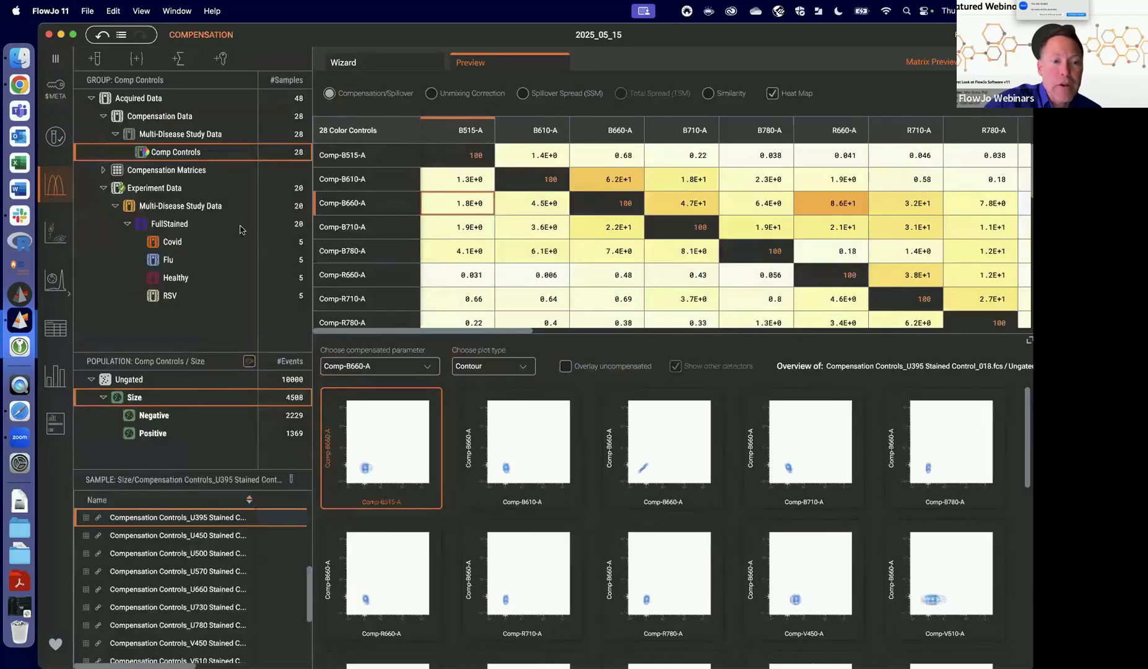
click(206, 543)
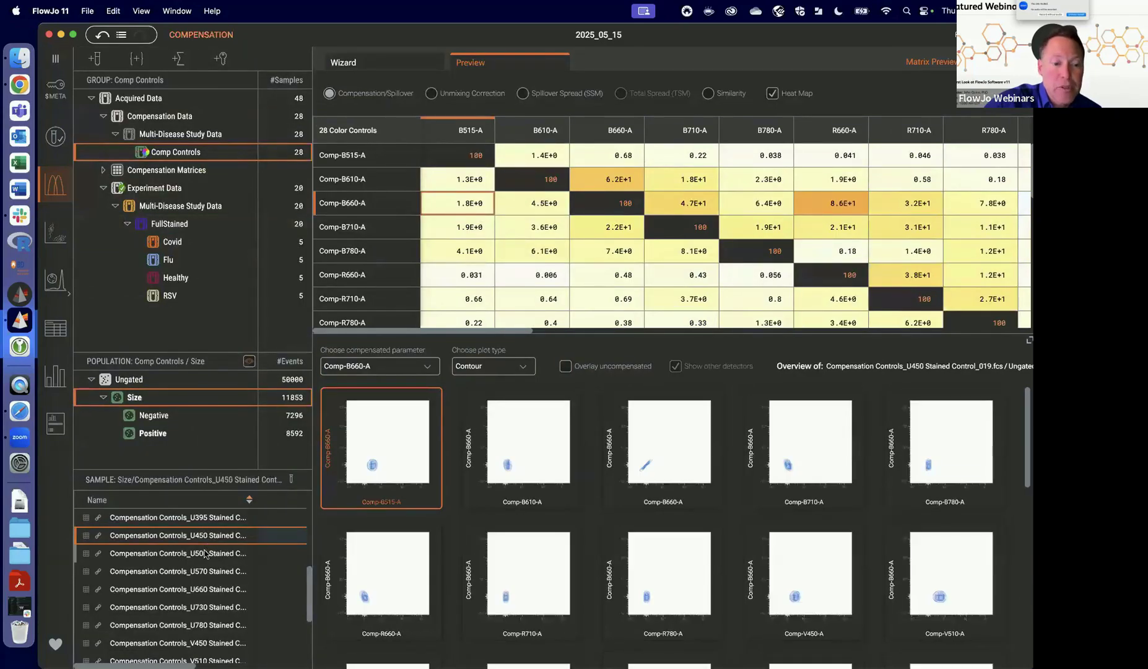
click(207, 553)
click(213, 571)
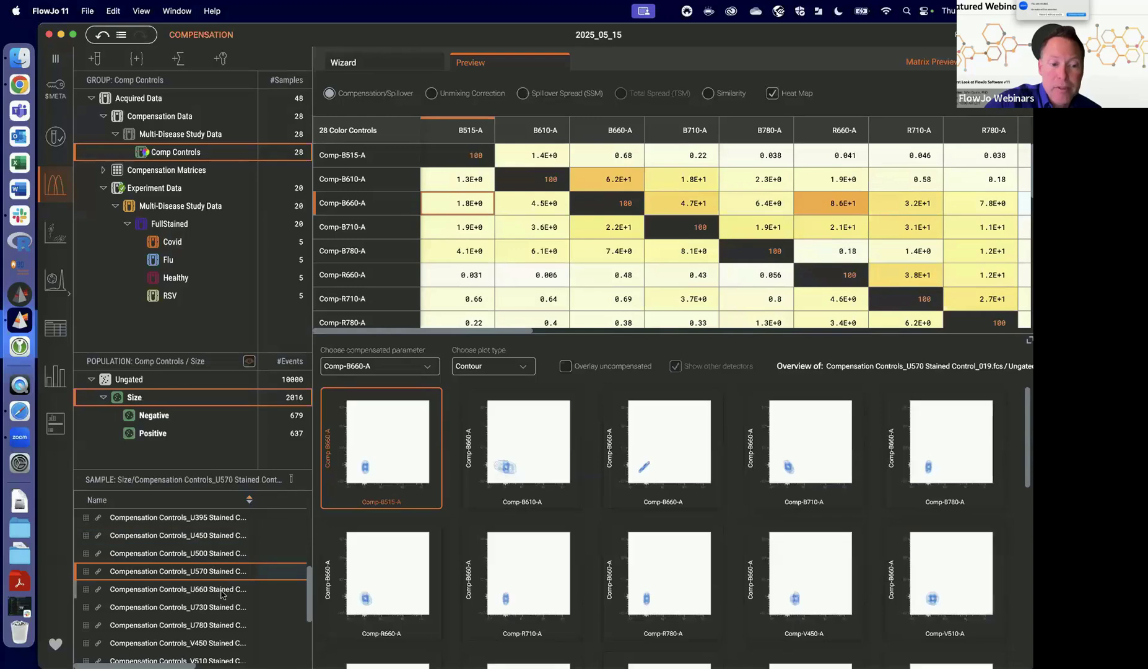
click(222, 591)
Preview the matrix on the FullStained group, viewing Covid02.fcs and Covid03.fcs, ending on Covid03's Good Events population.
click(176, 224)
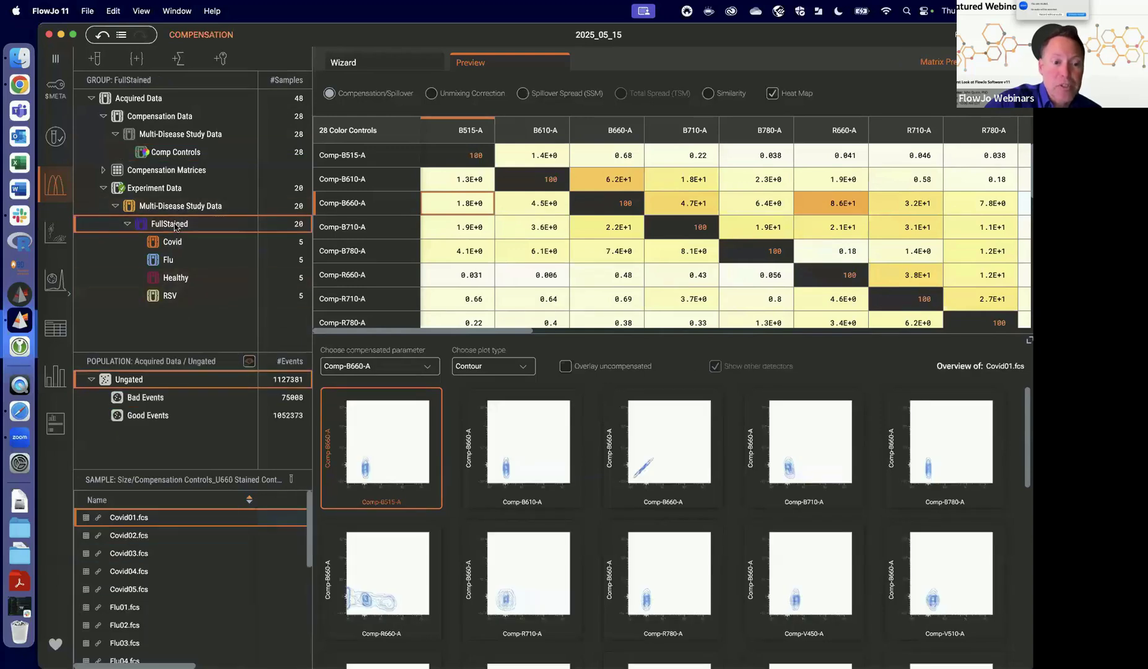
click(144, 537)
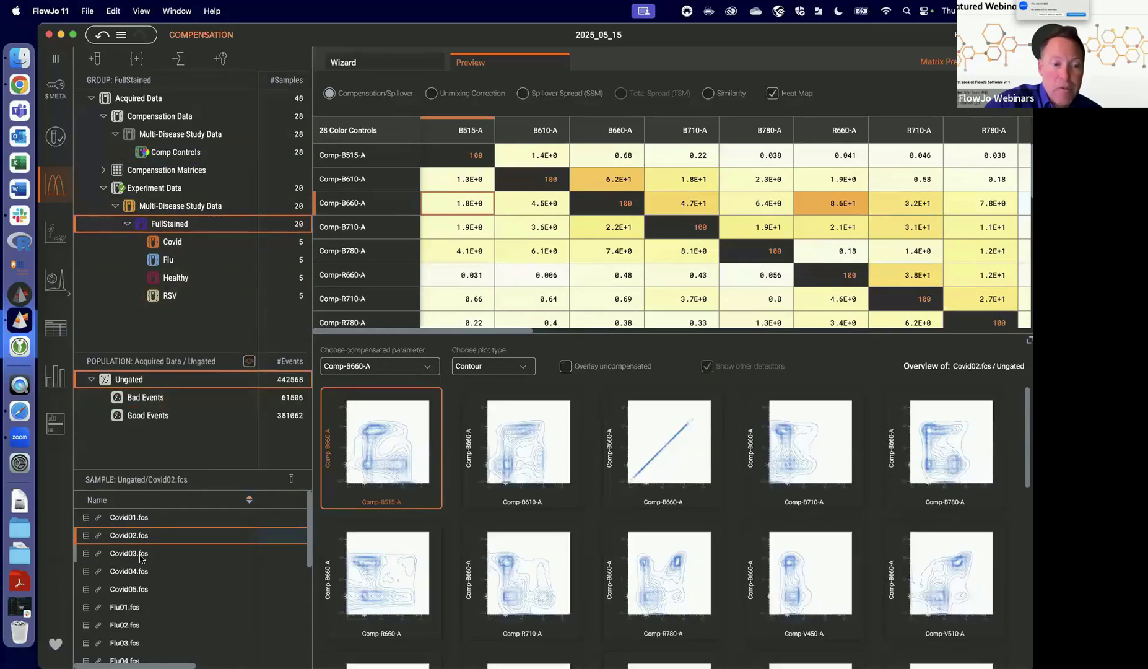
click(141, 556)
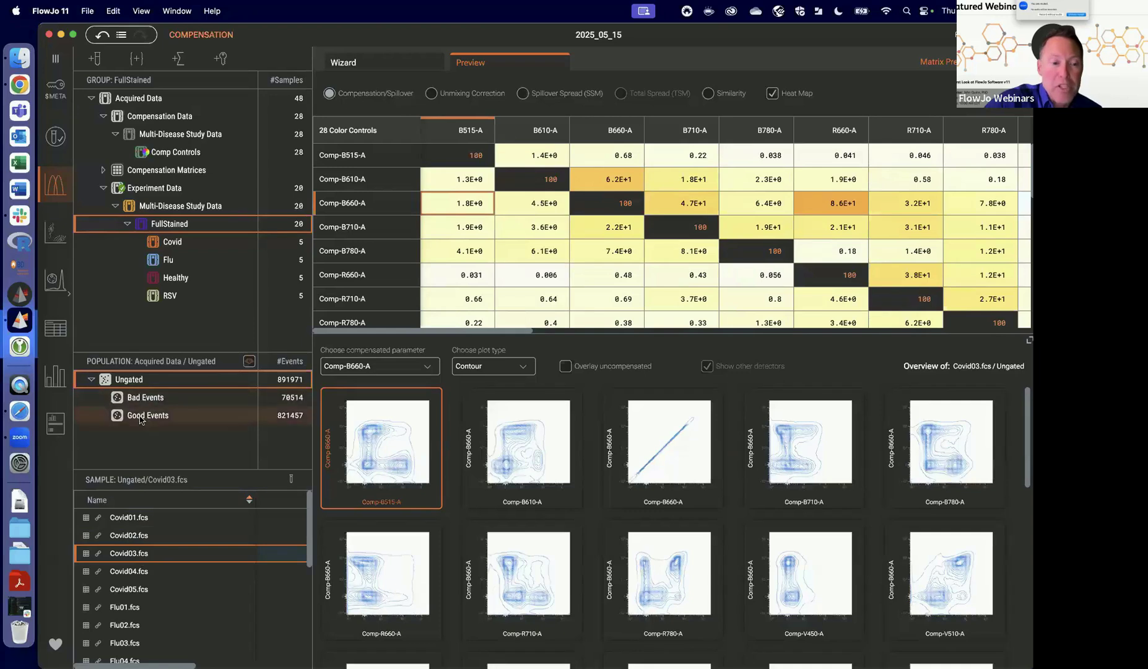
click(146, 419)
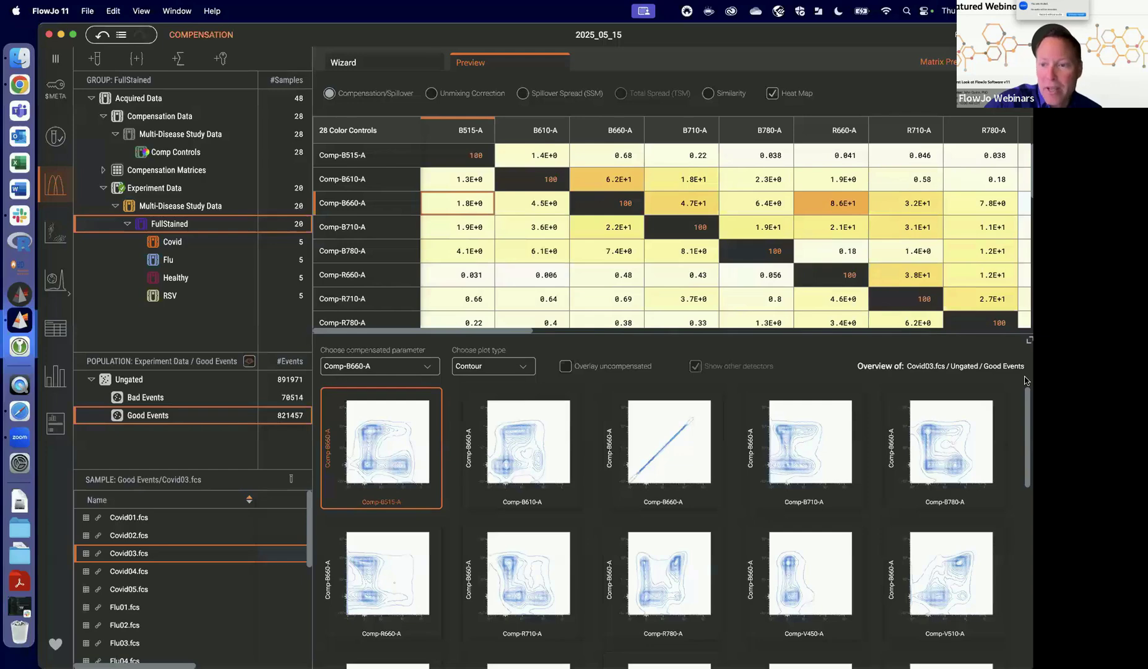
Expand the contour plots to fill the preview and hide the group, population and sample lists.
click(1028, 341)
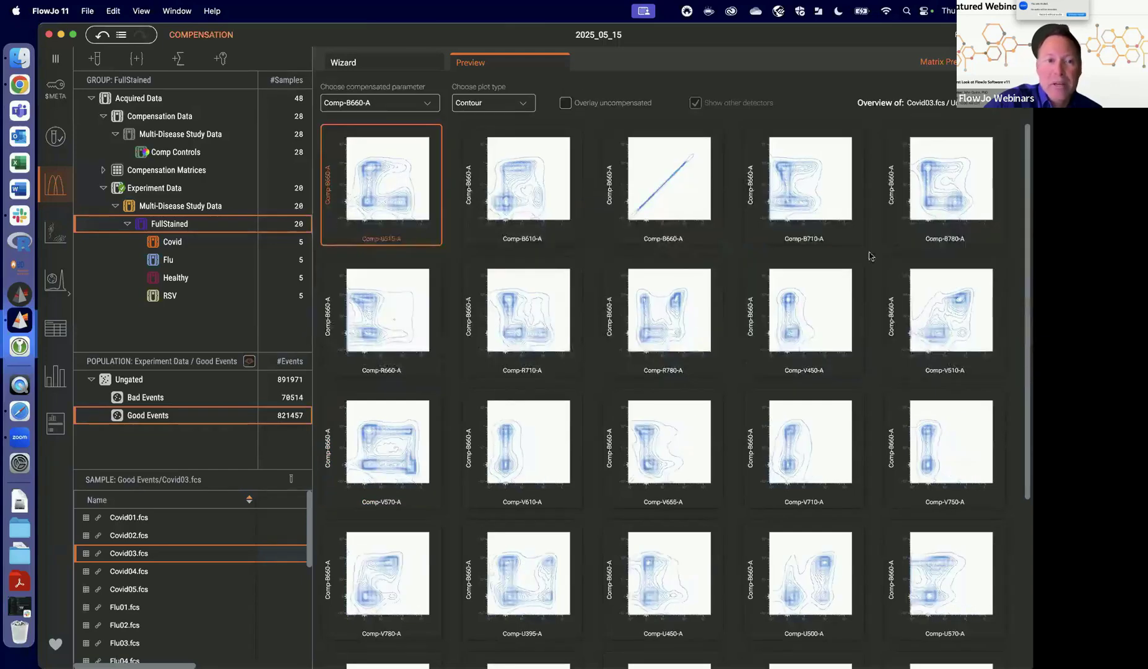
click(57, 60)
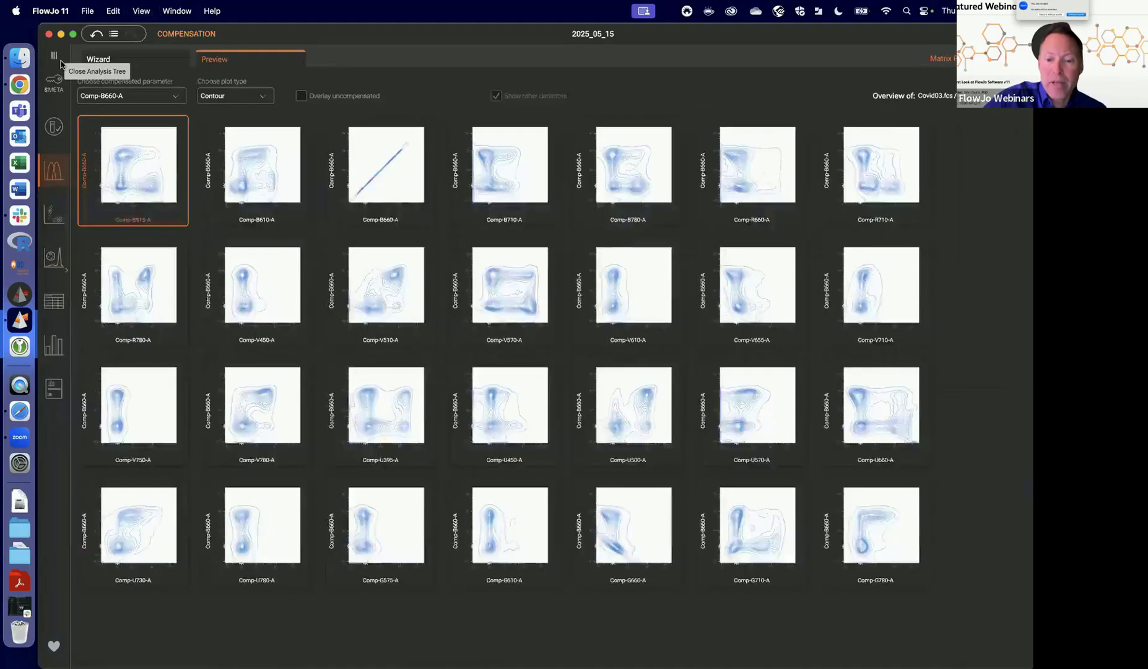
key(super+minus)
key(super+plus)
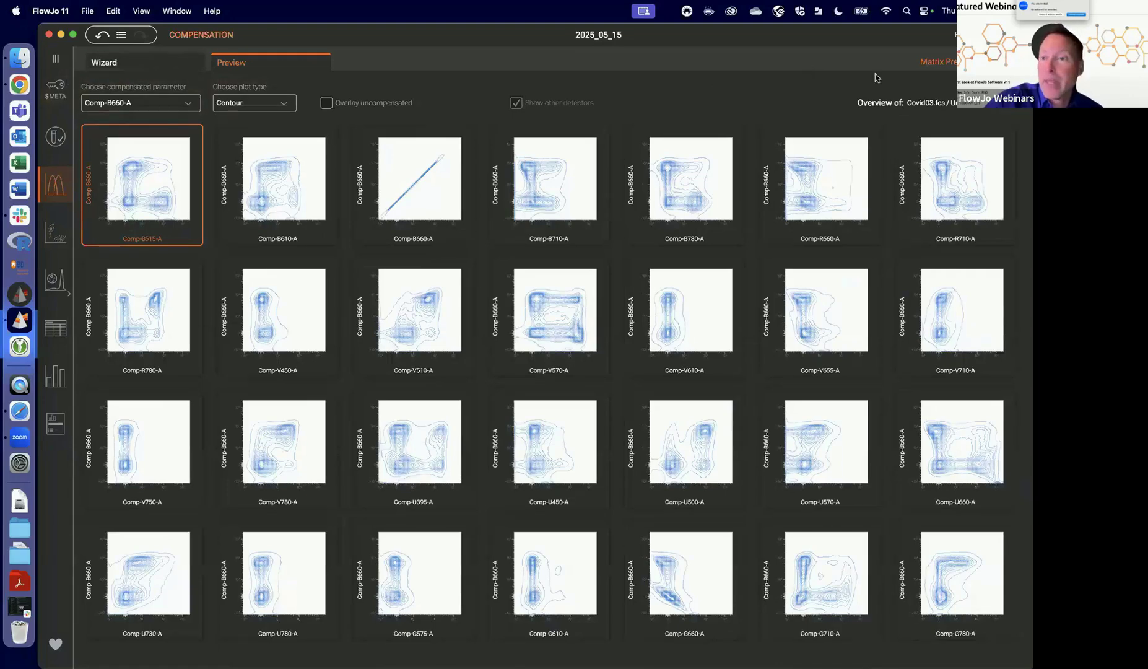
Bring back the matrix table above the plots, enlarge its share of the preview, and show the lists again.
click(938, 61)
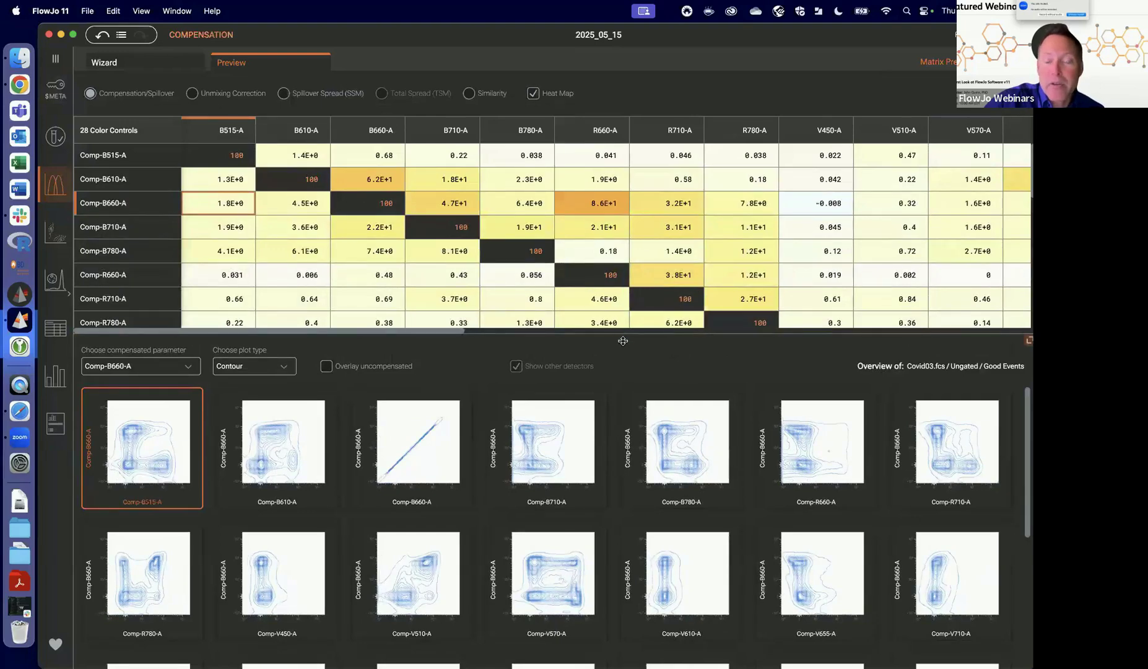
drag(622, 333, 637, 260)
drag(637, 310, 640, 393)
click(57, 59)
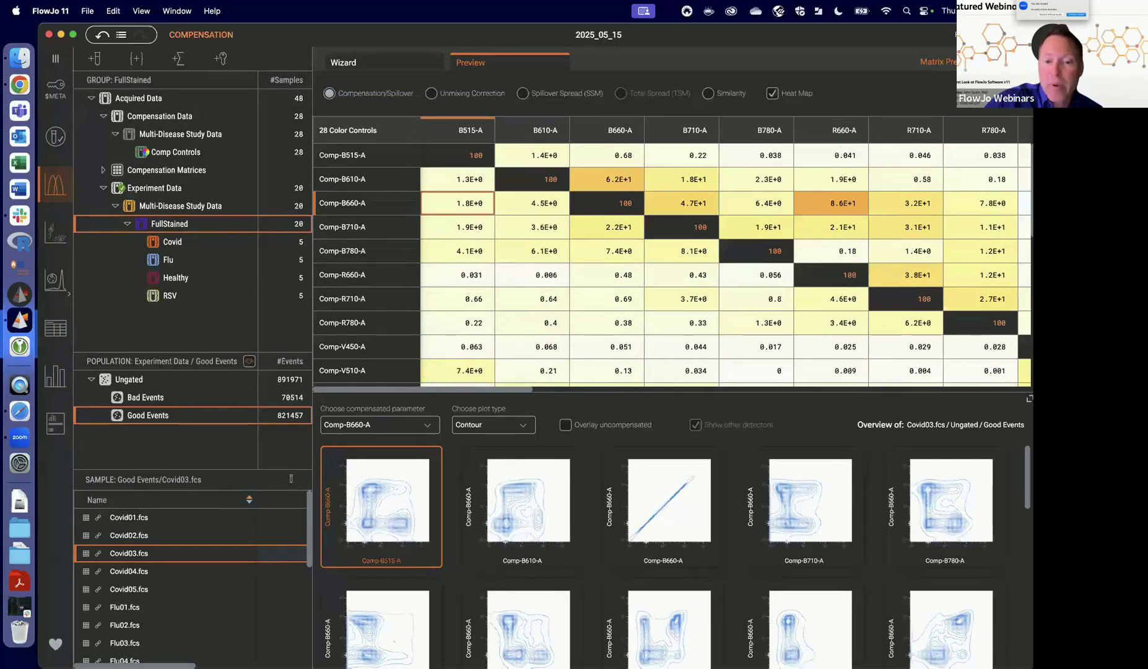
Display the Comp Controls group, open Matrix under Compensation Matrices, and create an editable copy that preserves the original.
click(192, 153)
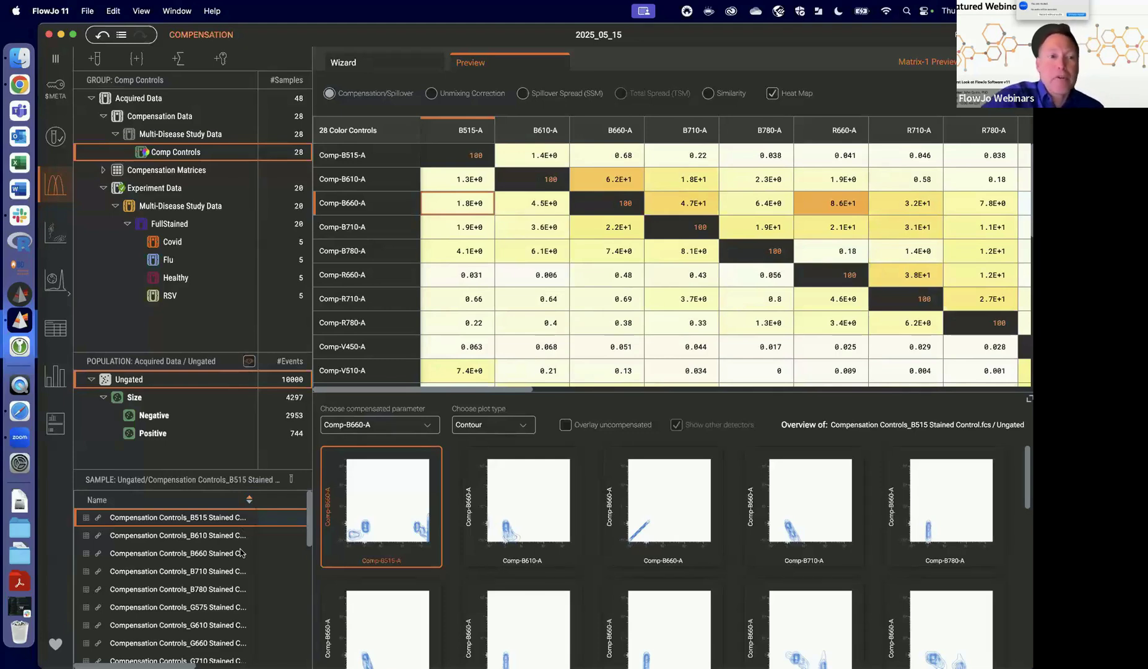
click(102, 171)
click(164, 209)
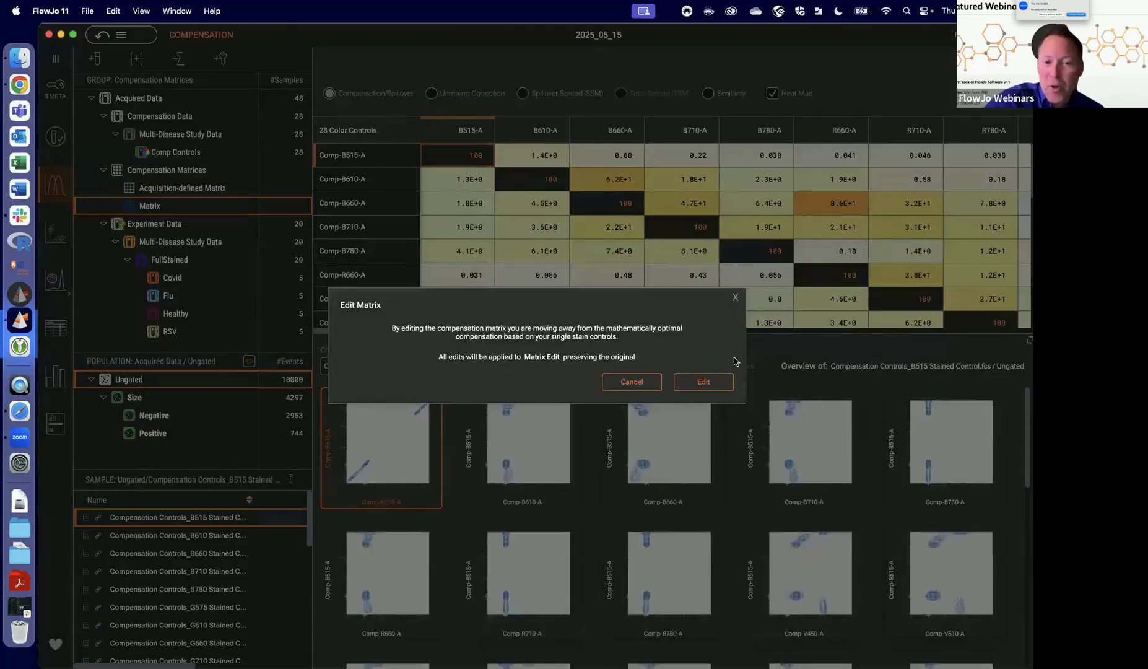
click(716, 382)
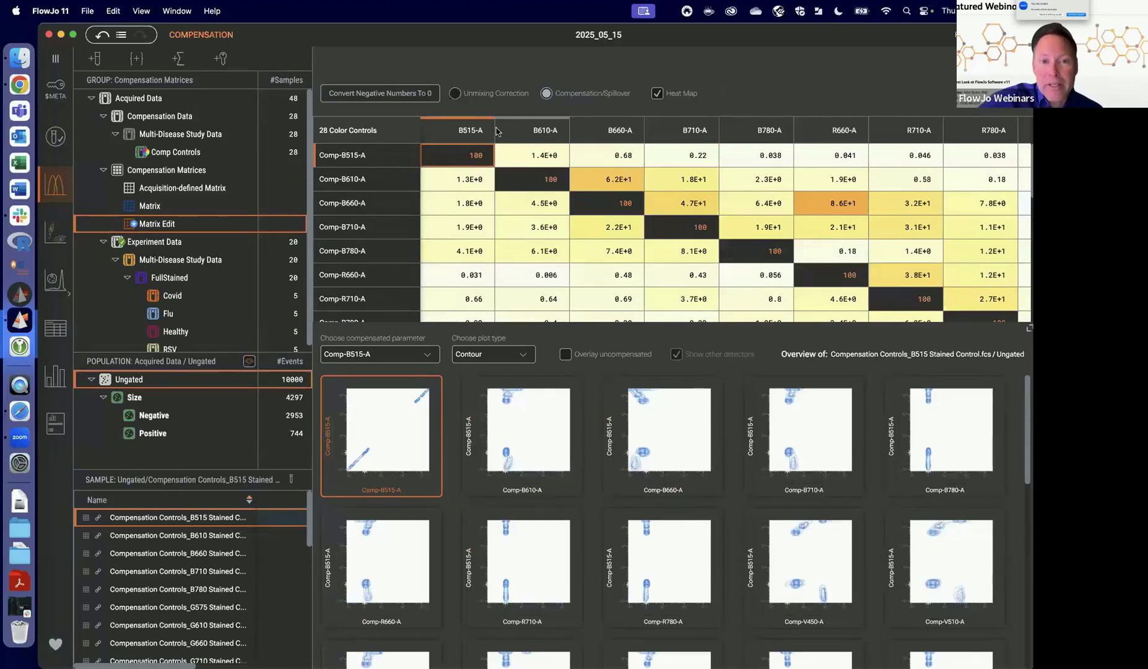
Compare the Unmixing Correction and Compensation/Spillover views of Matrix Edit, ending on Unmixing Correction.
click(456, 94)
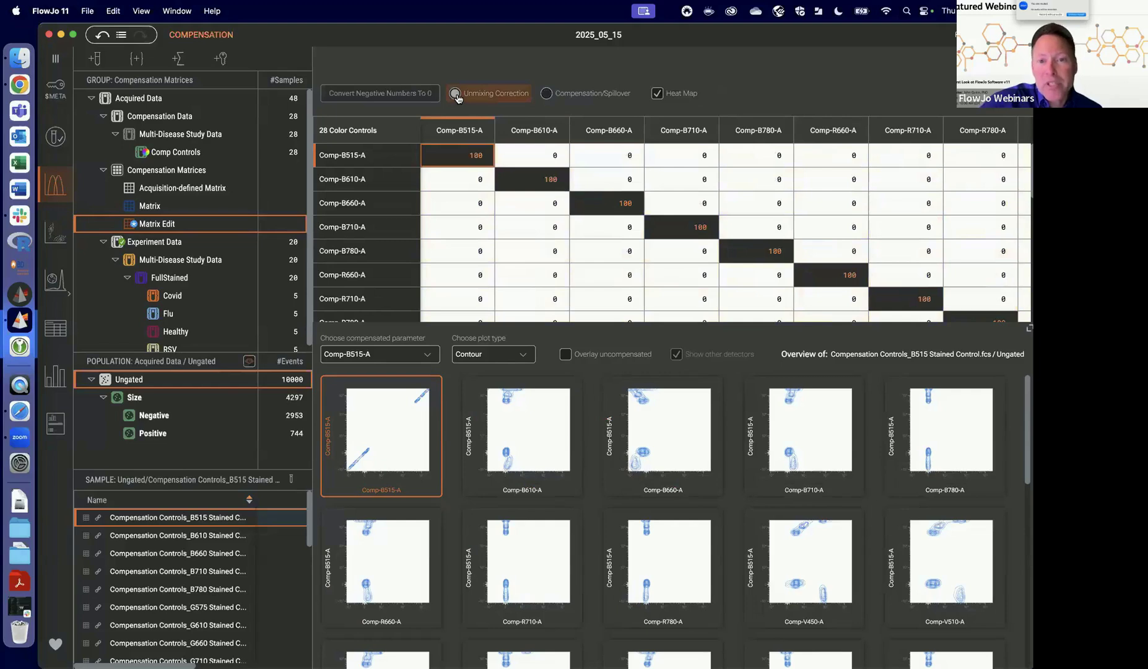
click(546, 94)
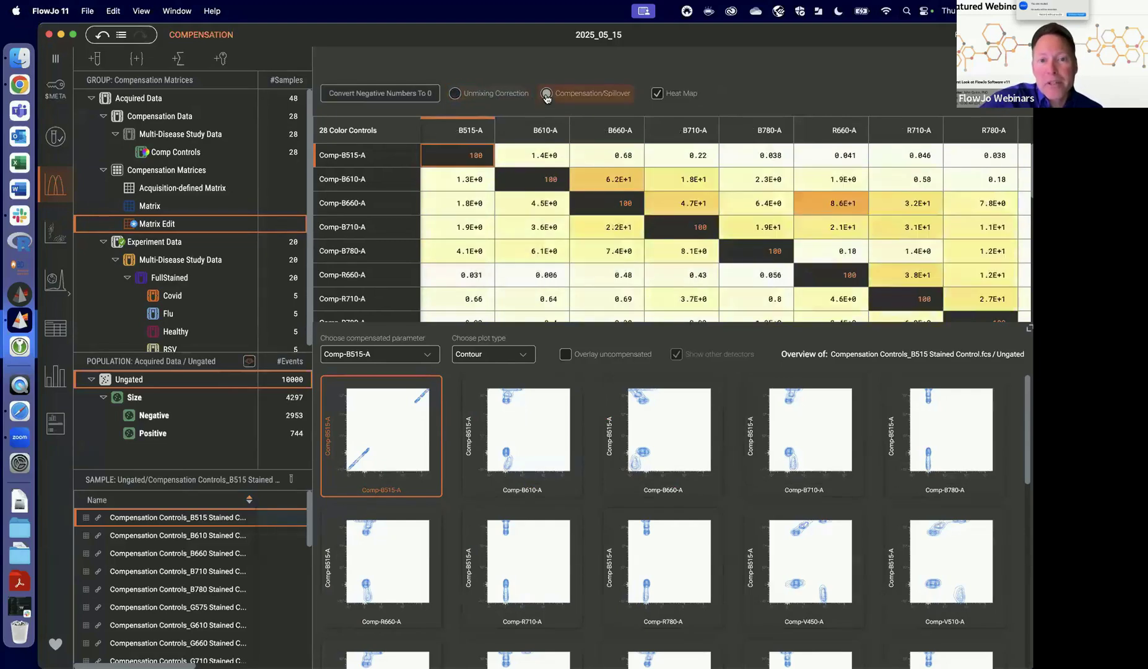
click(455, 94)
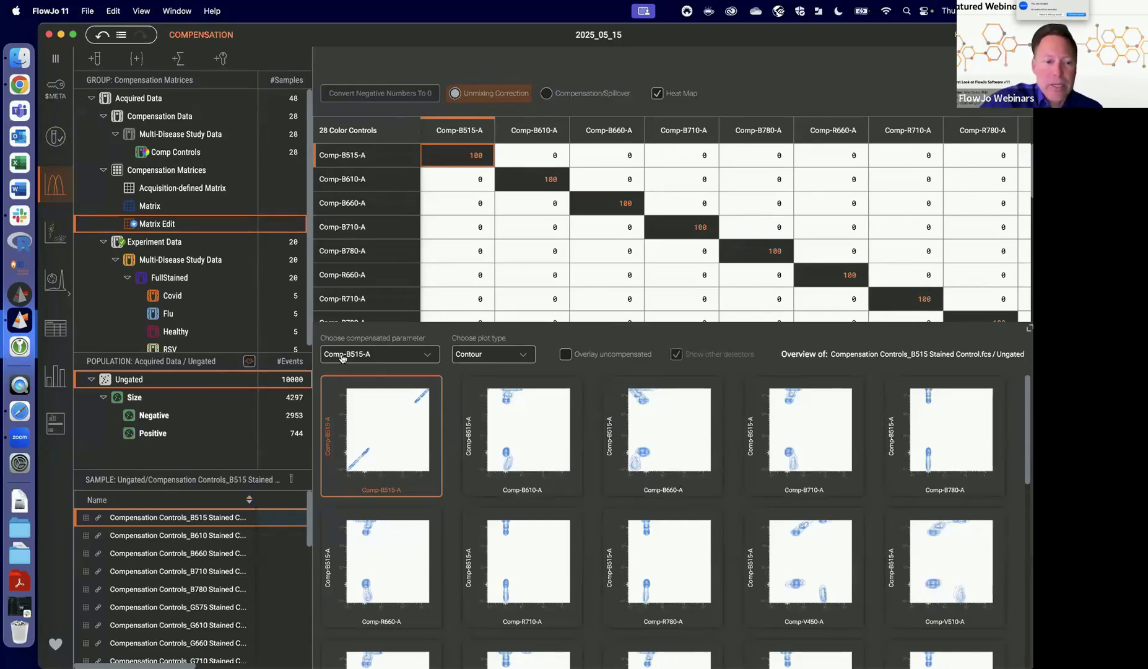
Show the B515 control's Positive population in the plots, and switch to the Good Events population of Covid01.fcs in FullStained.
click(166, 435)
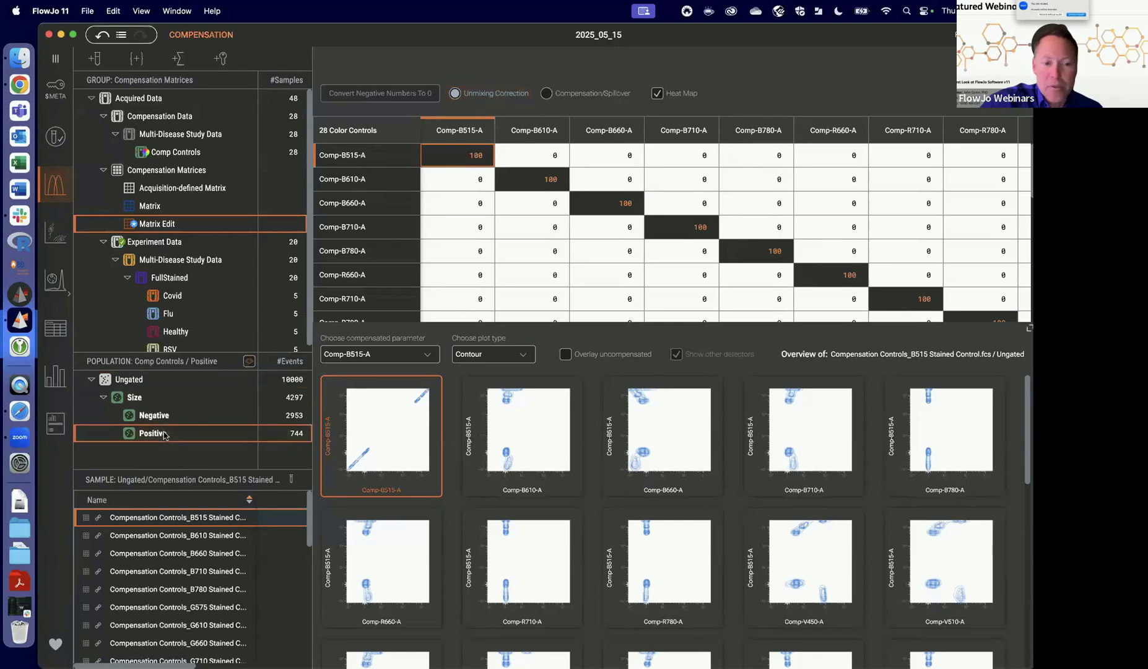
scroll(859, 565, down, 3)
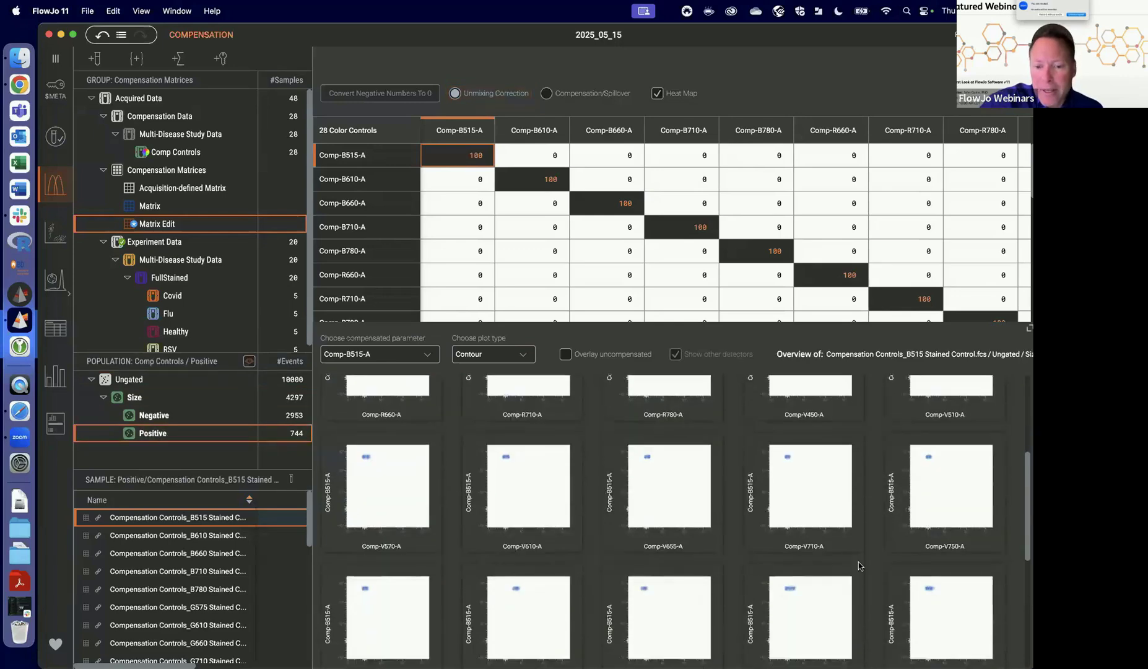
click(179, 280)
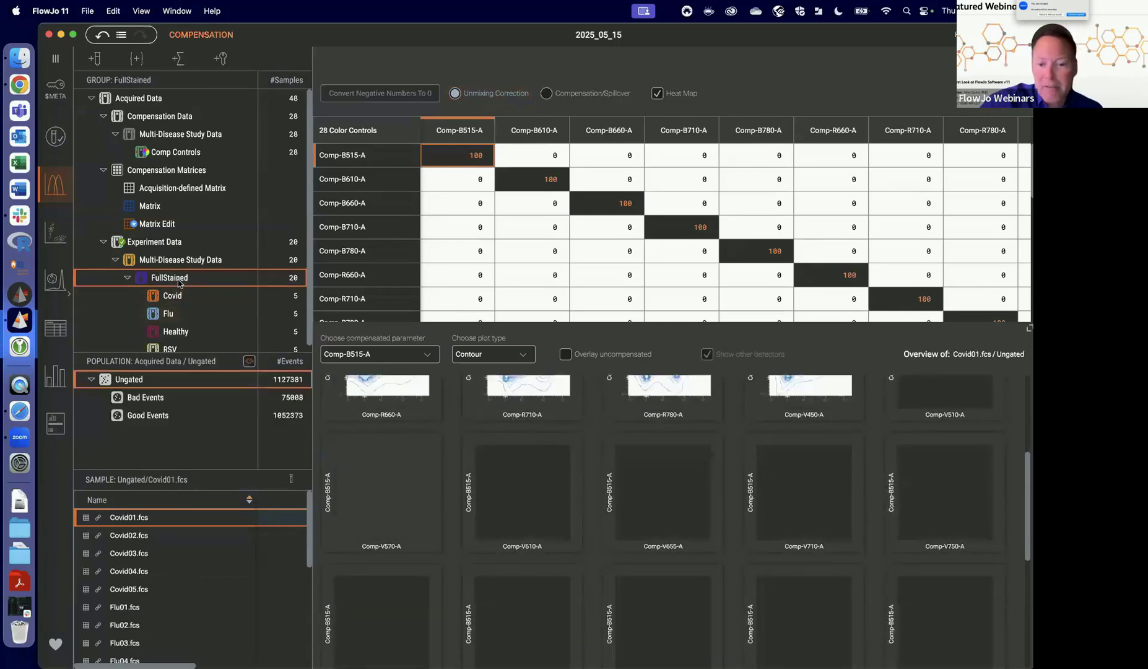
click(148, 415)
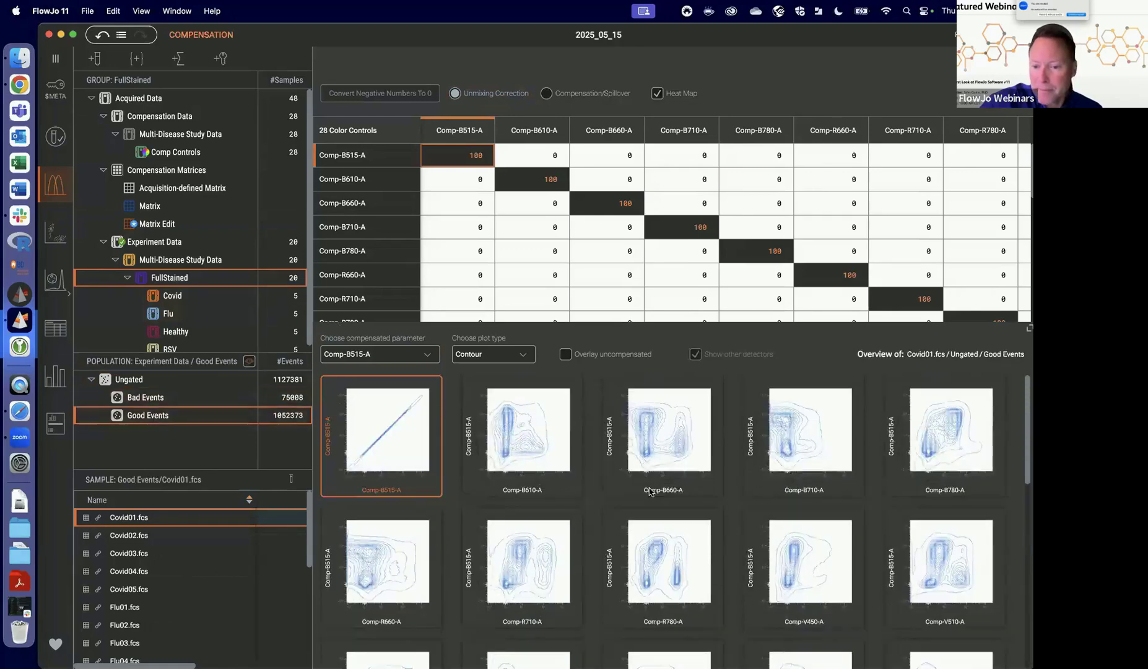
Select the Comp-B515-A versus Comp-V450-A plot and set its unmixing correction to 10.
click(823, 562)
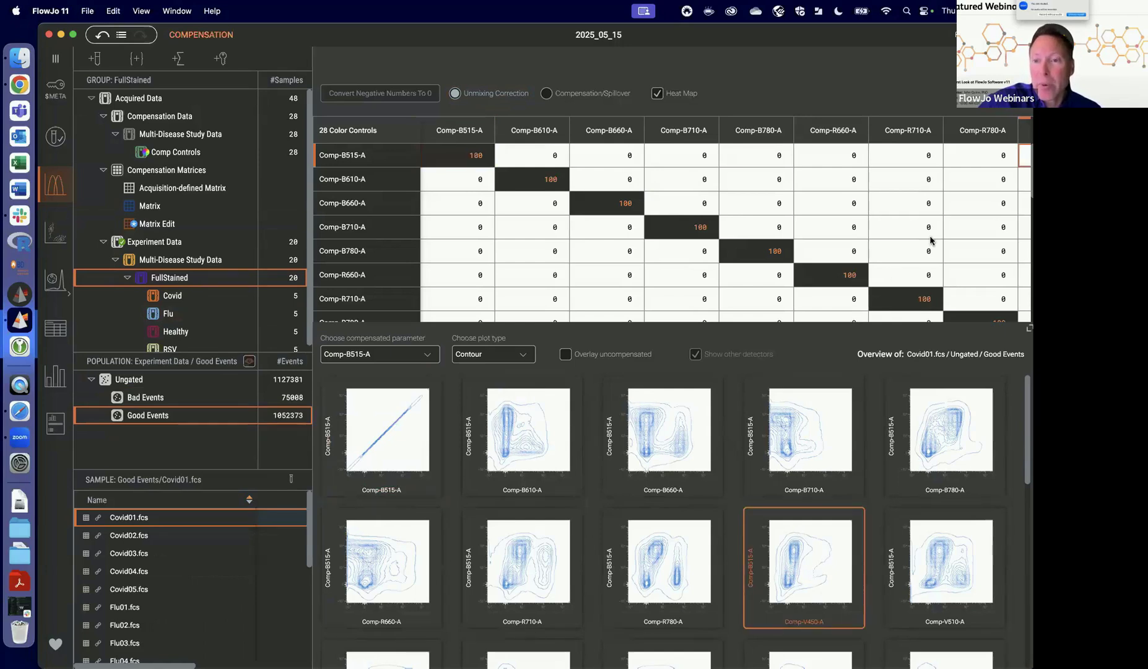
scroll(929, 240, right, 5)
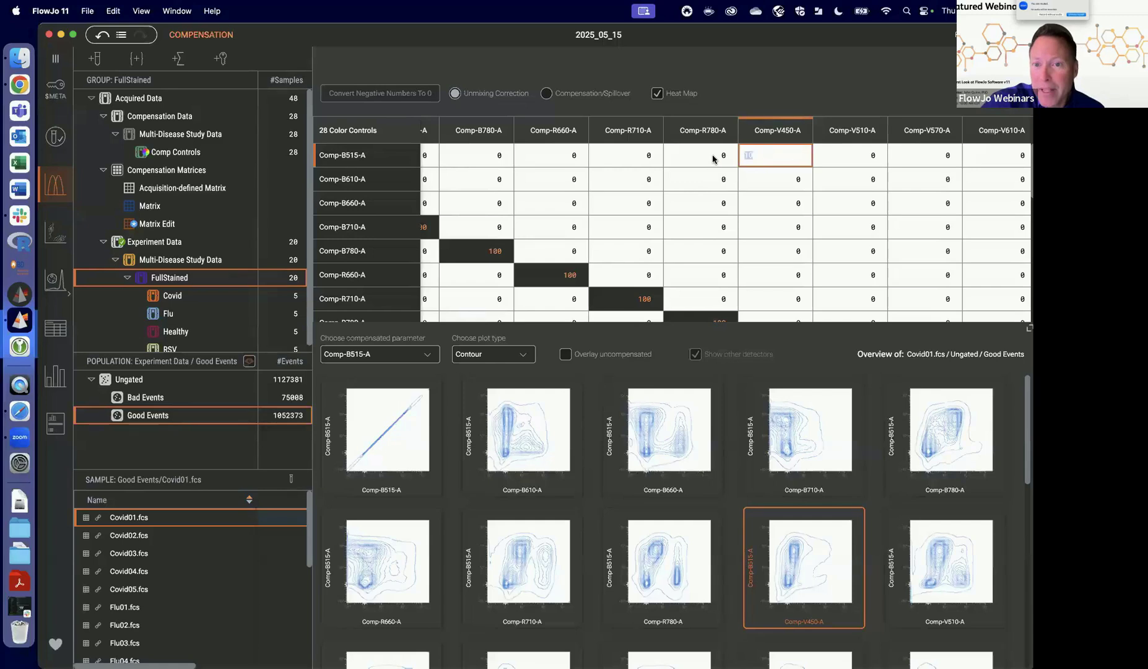
key(Return)
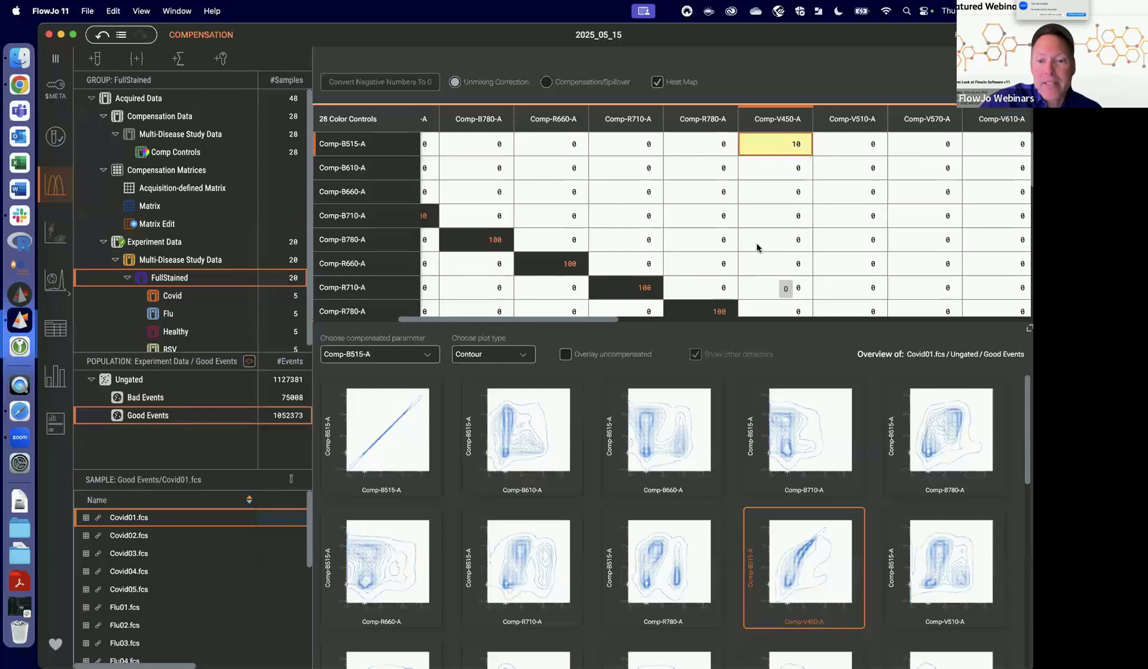
Change the unmixing correction of Comp-B515-A against Comp-V450-A to -10.
scroll(759, 247, right, 10)
scroll(756, 246, left, 15)
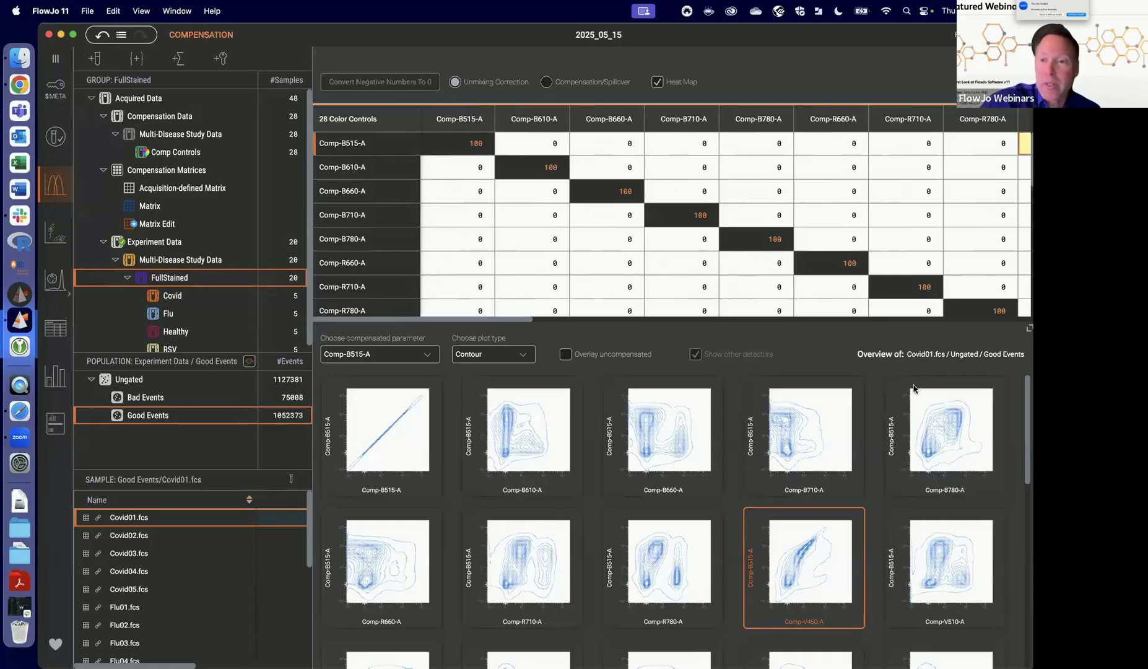
scroll(937, 217, right, 3)
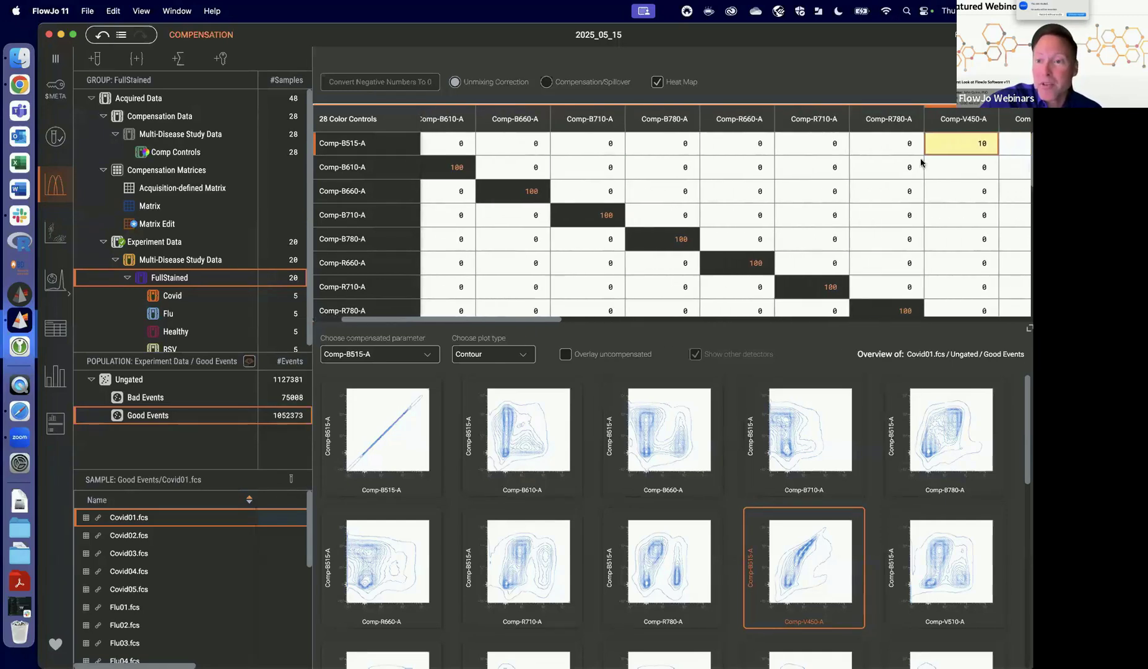
double_click(963, 143)
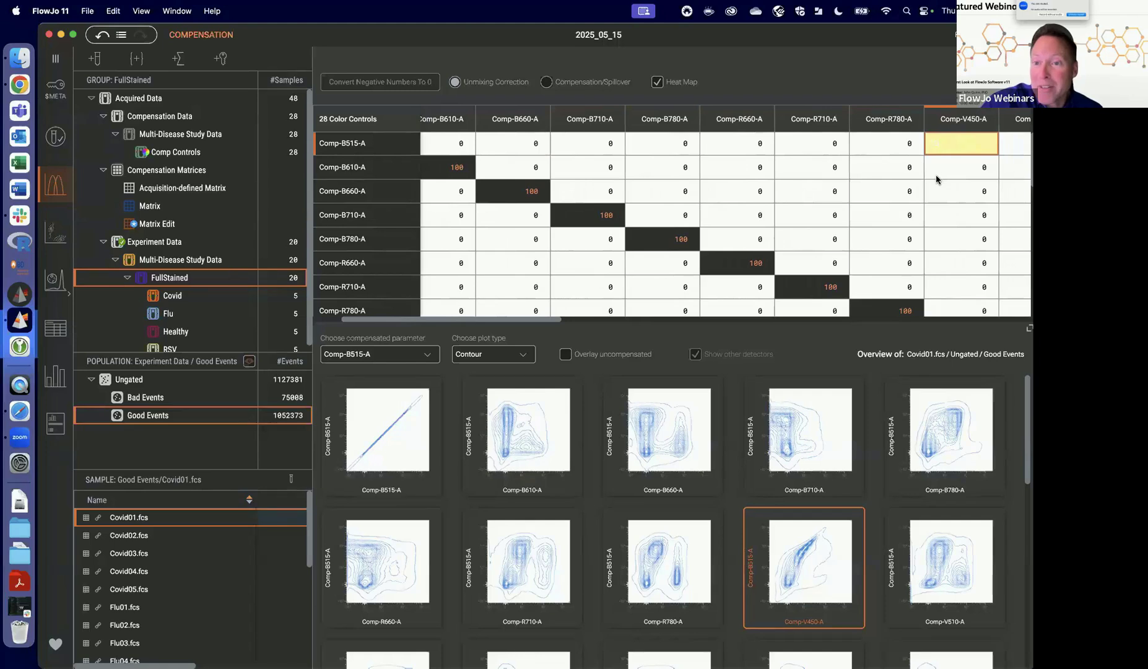
text(-10)
key(Return)
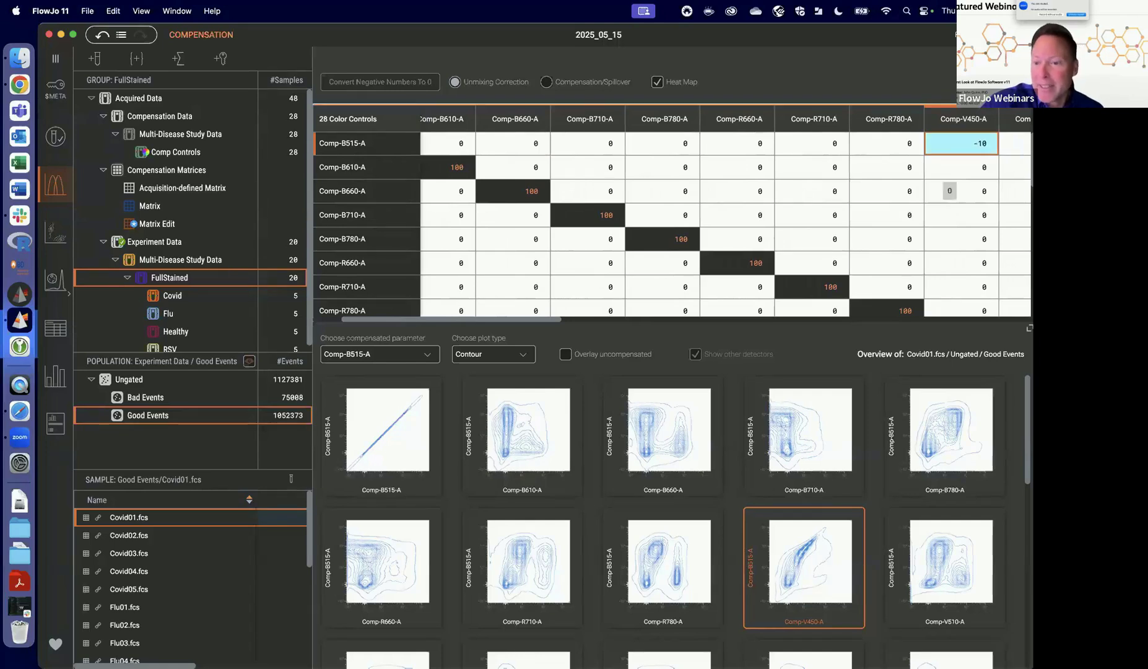
Set the Comp-B515-A versus Comp-V450-A unmixing correction to -5.
double_click(985, 144)
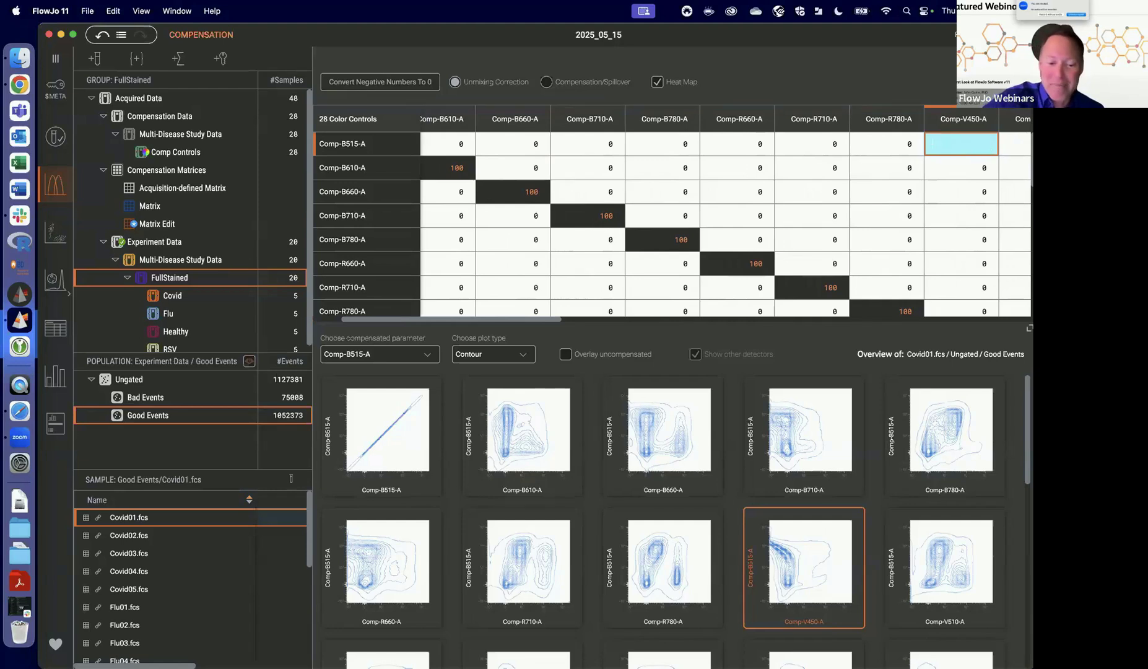
text(-5)
key(Return)
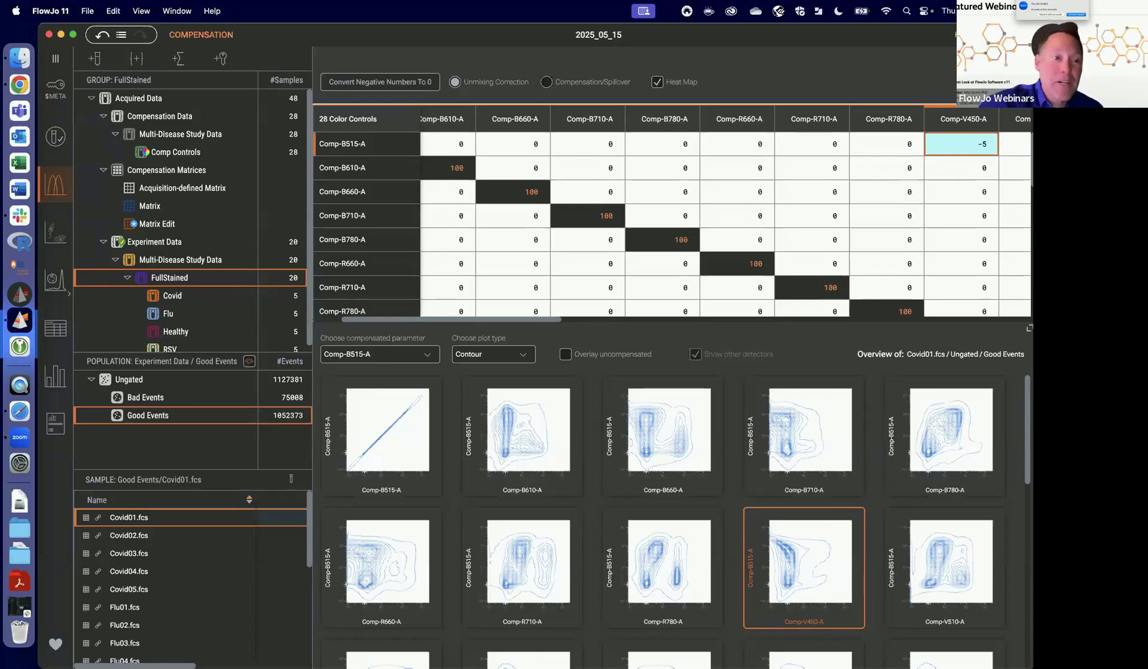
Open the Matrix Edit compensation matrix and apply it to the Experiment Data group.
click(56, 239)
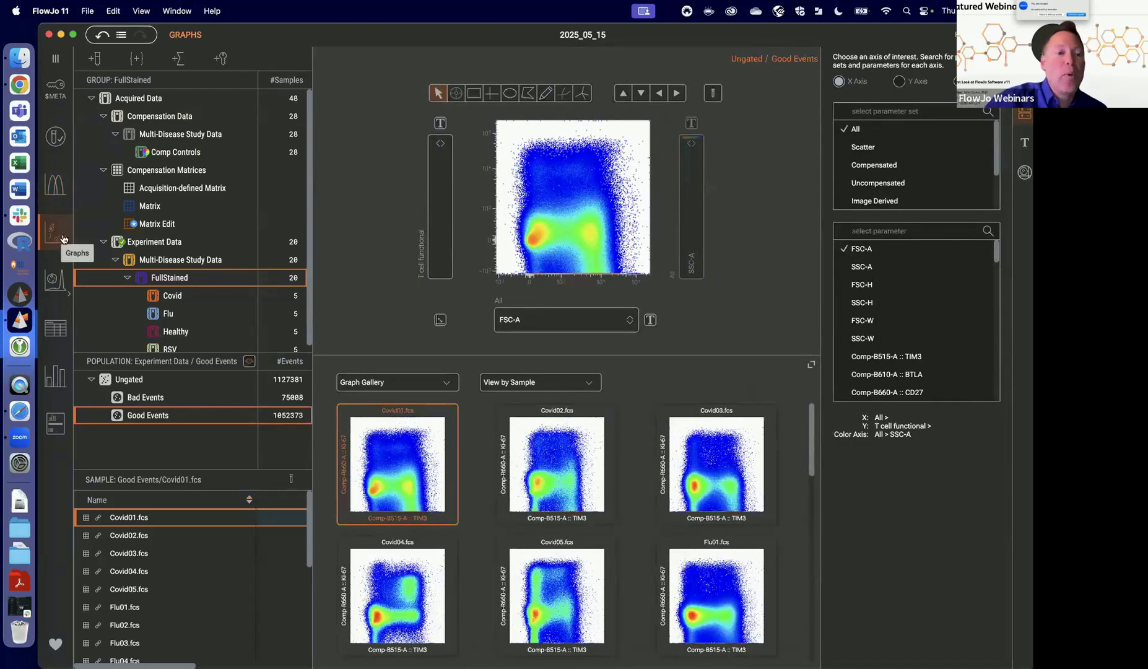
click(178, 226)
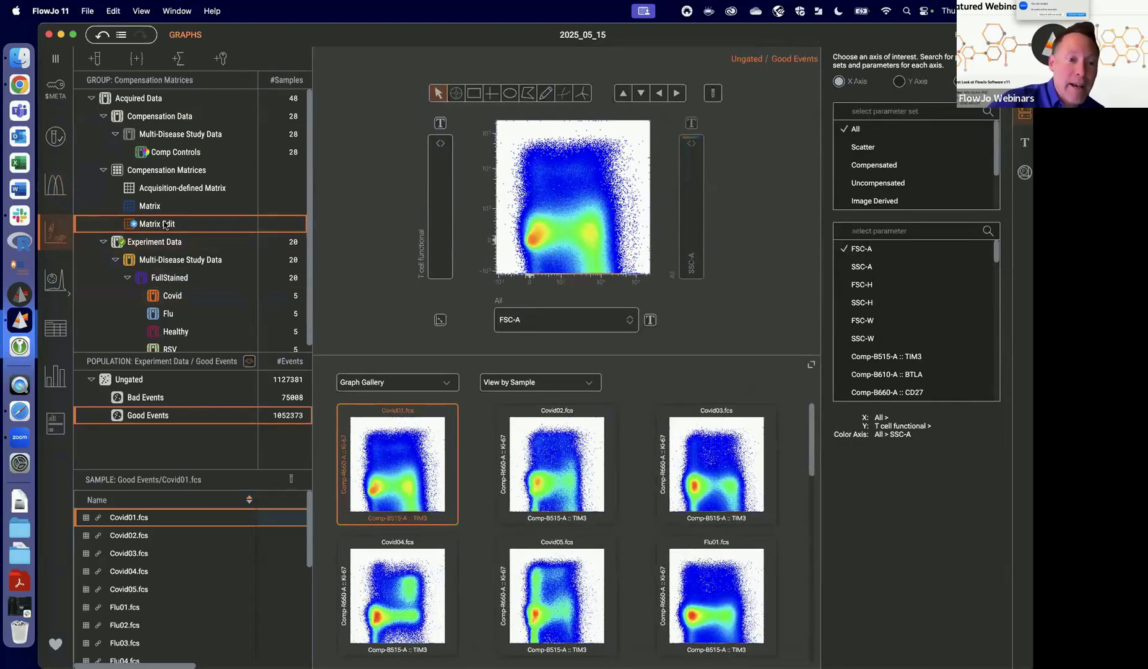
double_click(166, 224)
drag(165, 224, 152, 247)
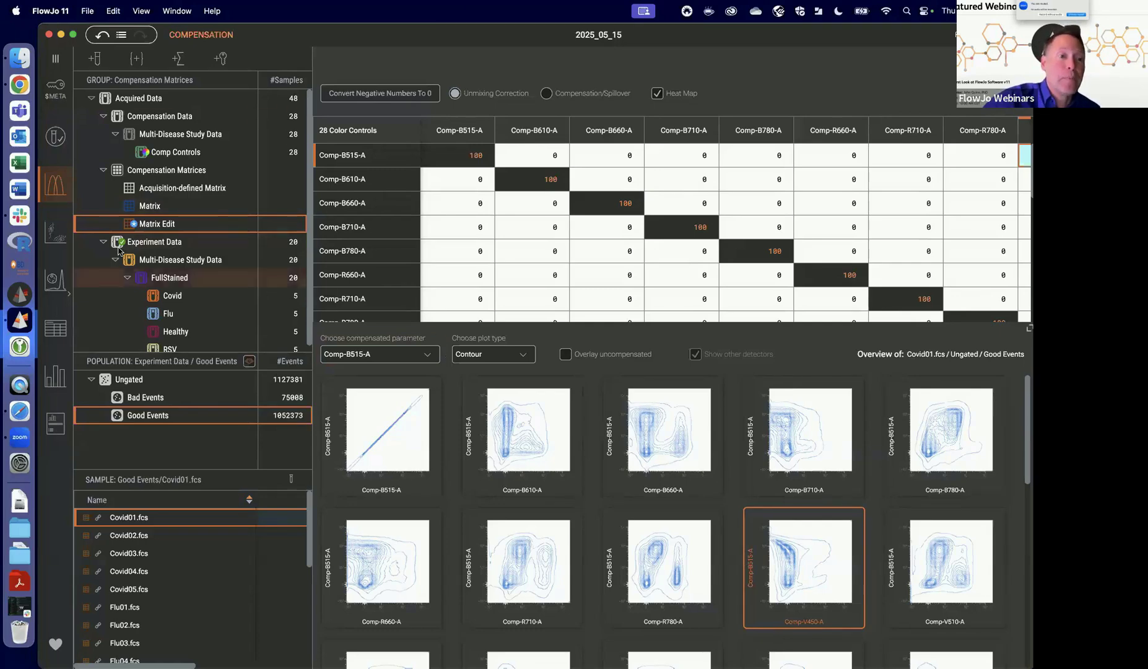
Show the Graph Gallery by parameter for Good Events of Covid01.fcs, and hide the workspace panels to widen the plots.
click(54, 233)
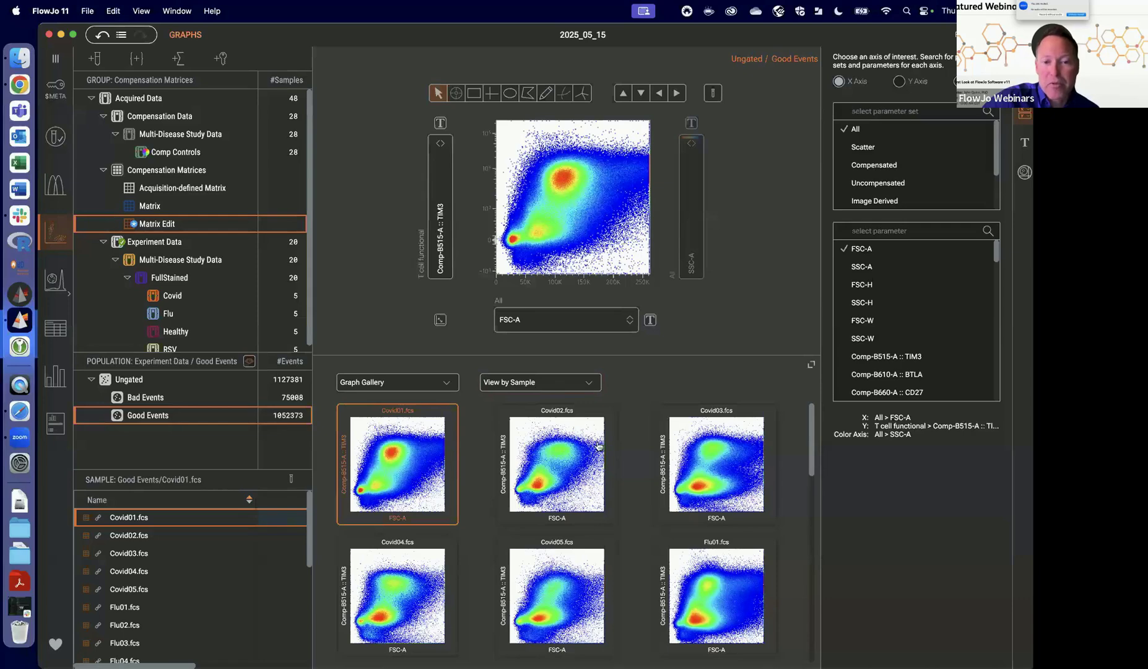
click(590, 382)
click(541, 419)
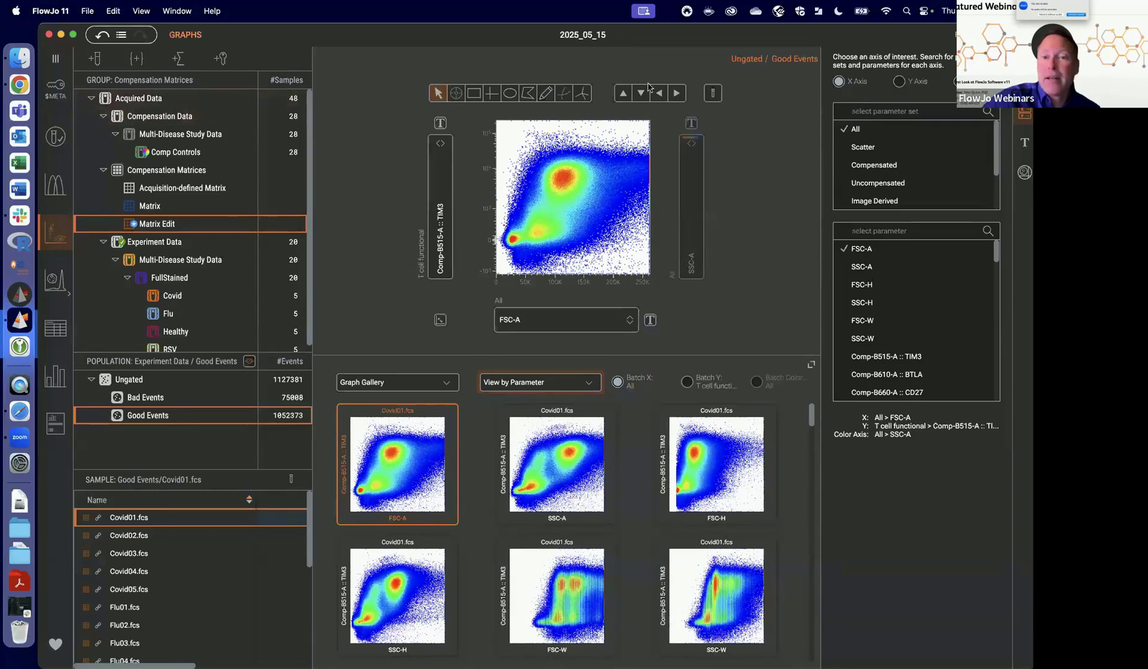
click(56, 59)
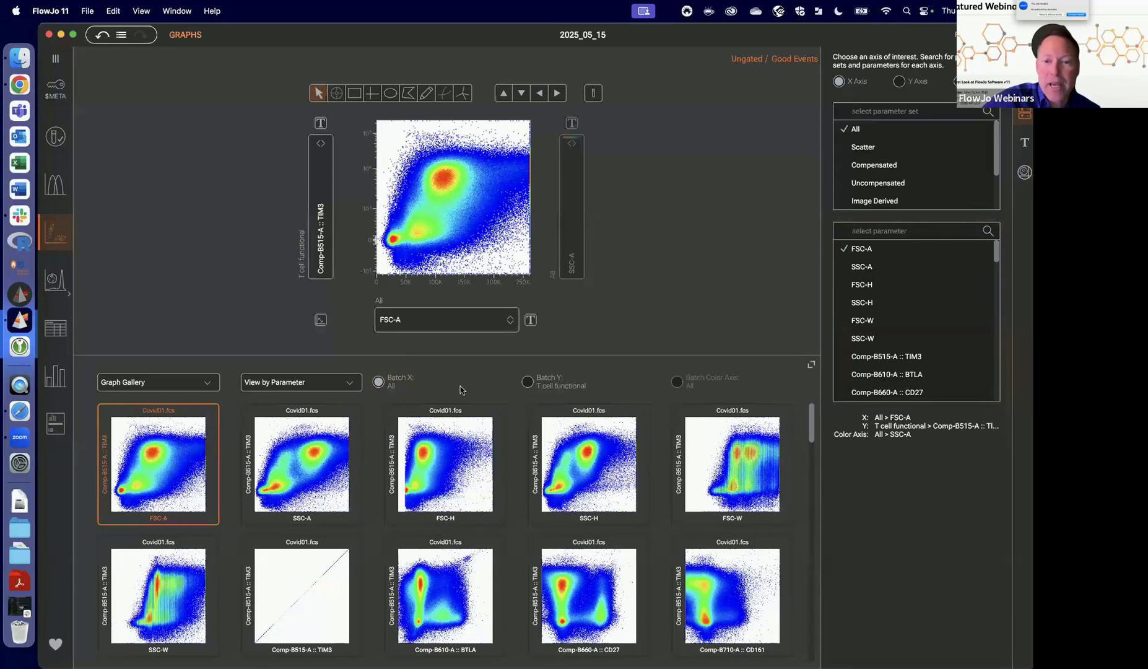
Batch the gallery over the Y-axis T cell functional set and bring up the Y axis's parameter set list.
click(527, 382)
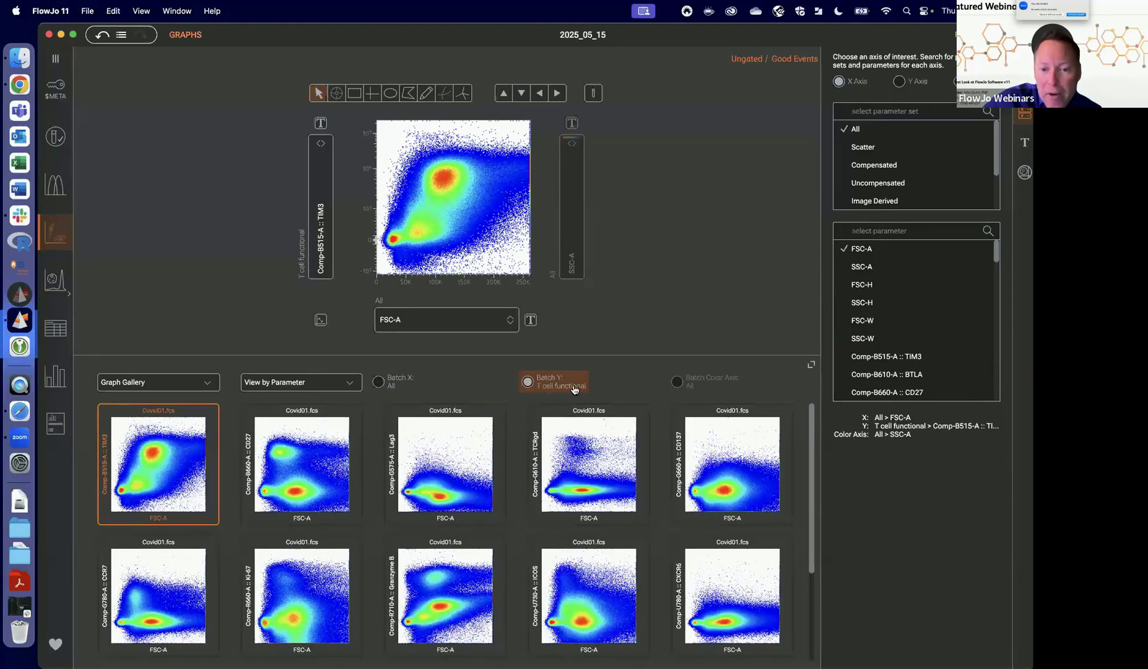
click(899, 81)
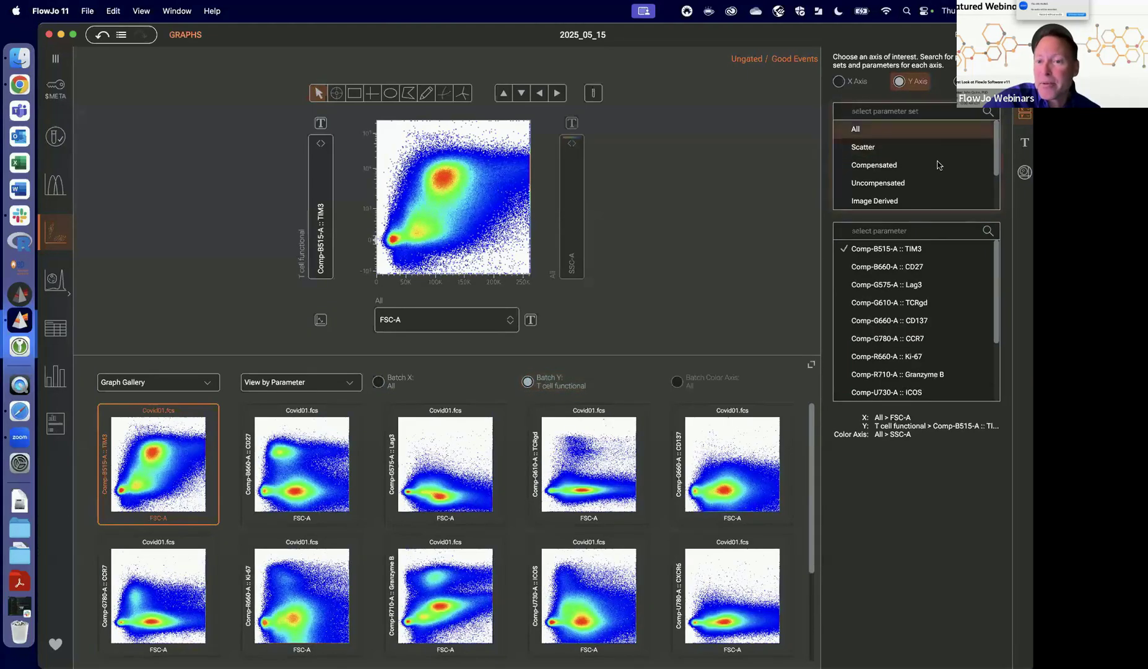
scroll(937, 165, down, 3)
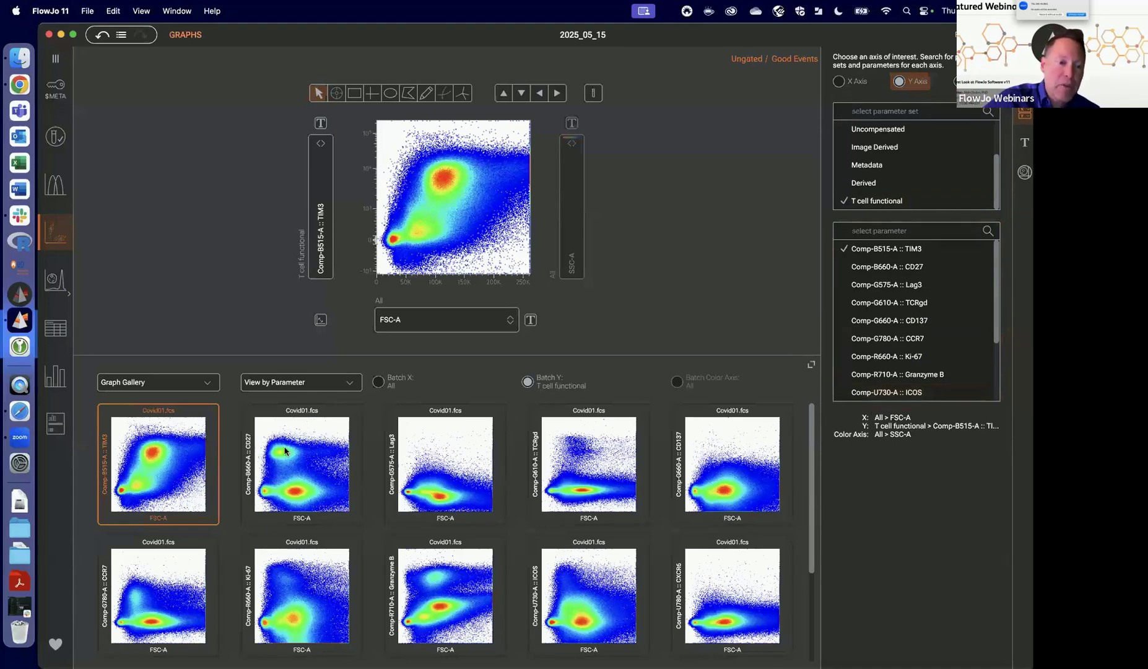
Review the gallery's available display types and its view-by options.
click(203, 385)
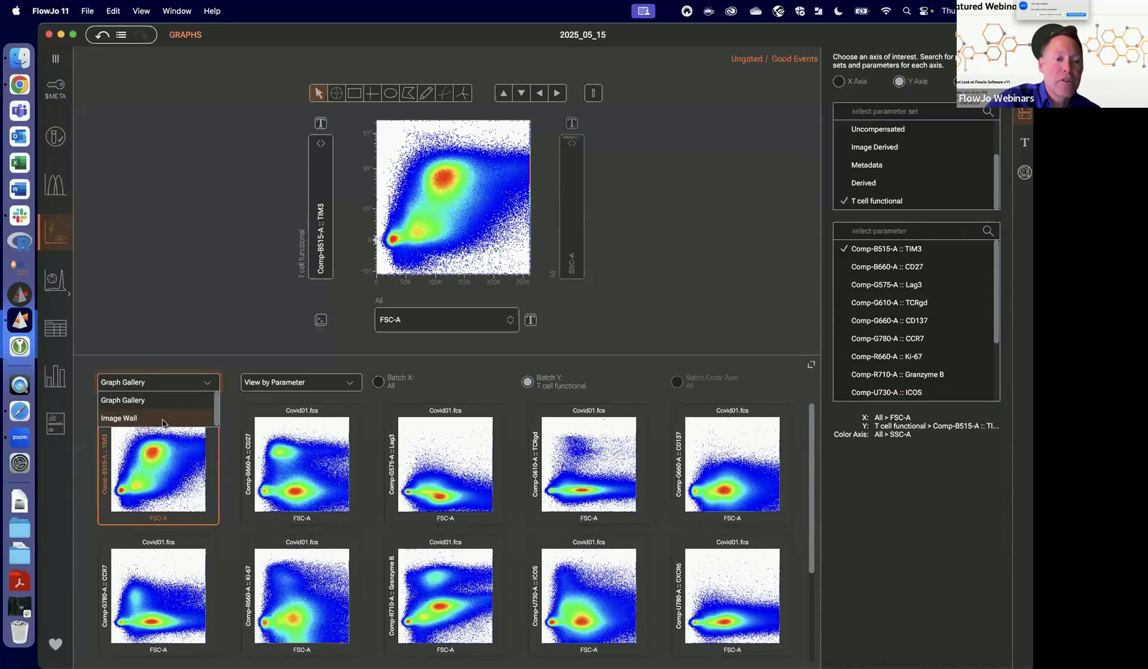
click(190, 332)
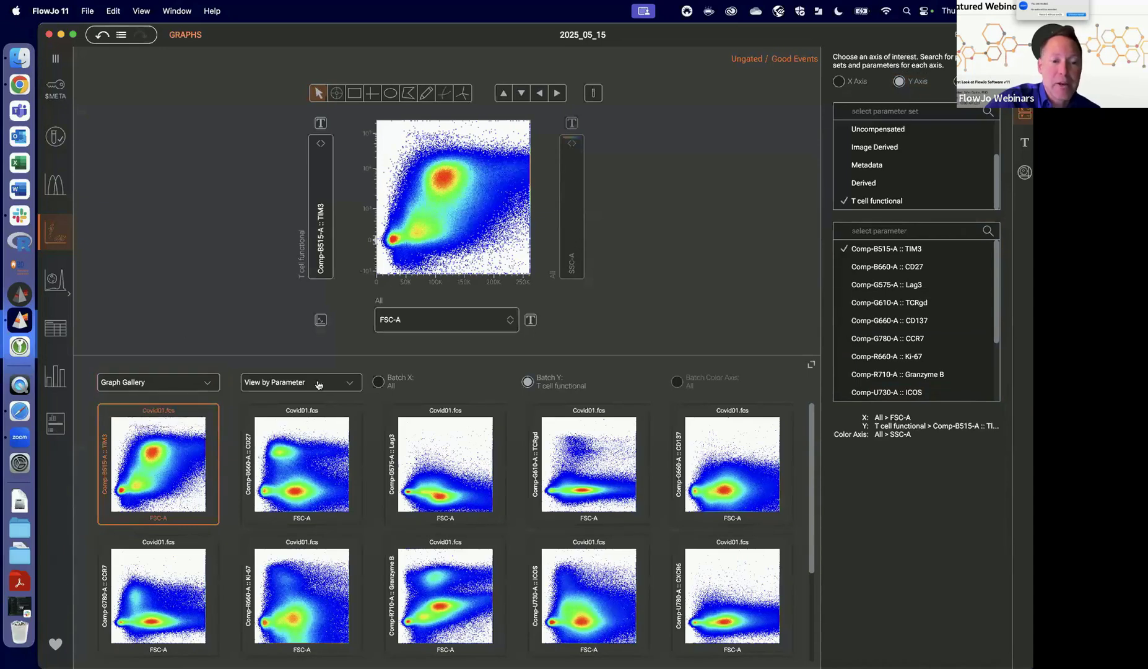
click(351, 385)
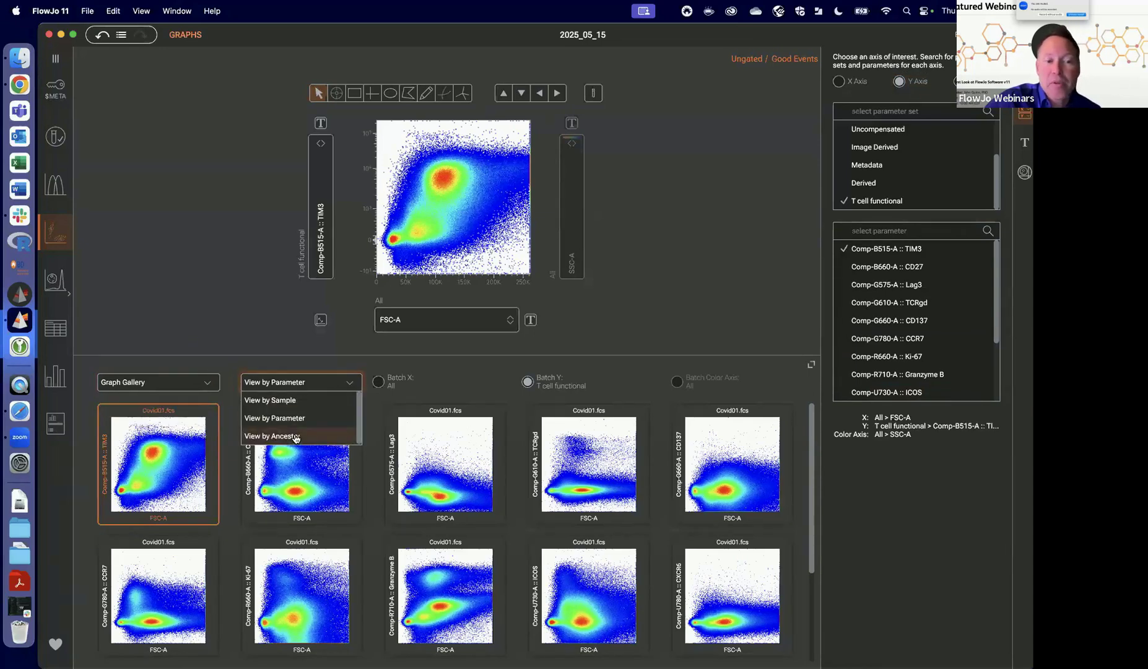
click(234, 270)
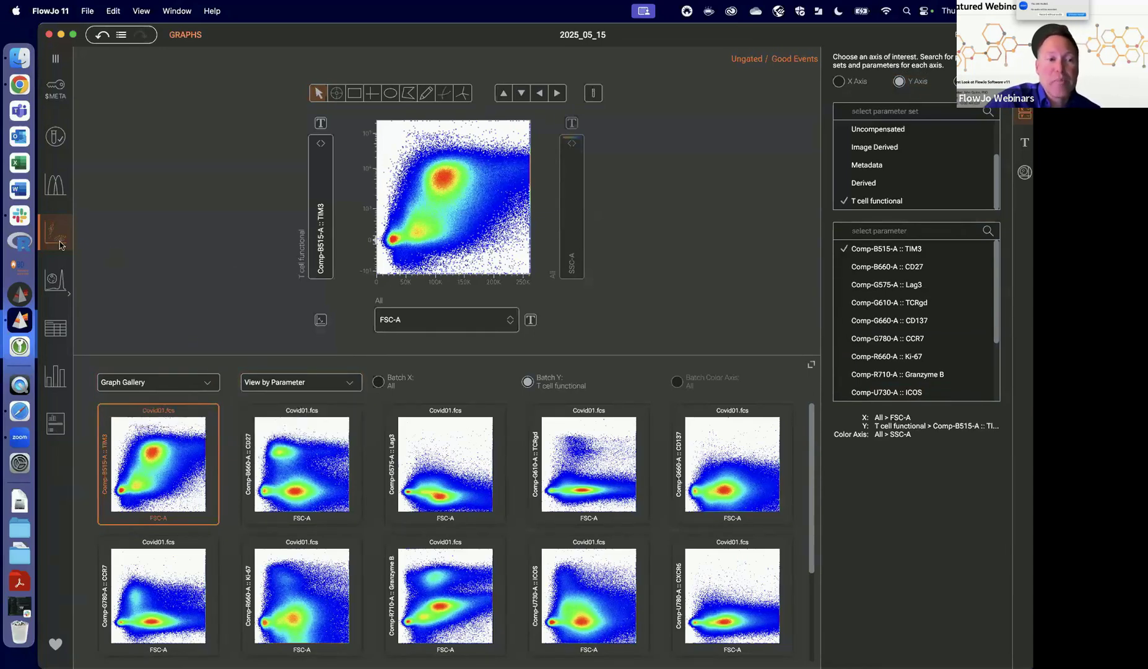
Restore the workspace panels and set the plot's Y axis to FSC-H from the Scatter parameter set.
click(54, 60)
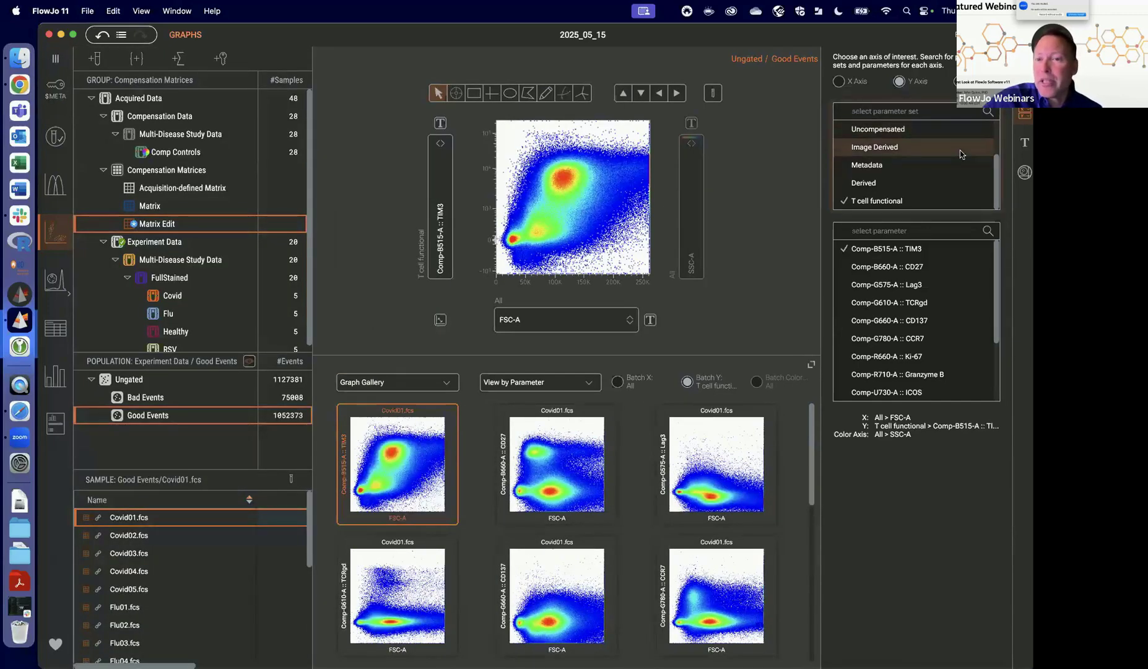
scroll(954, 154, up, 3)
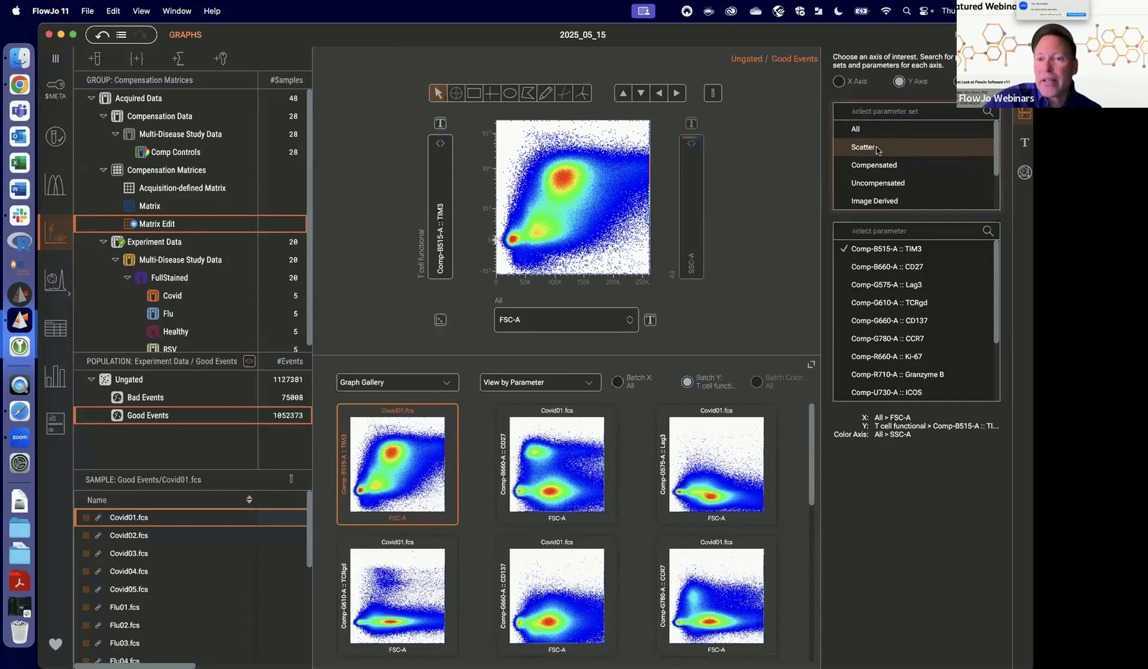
click(876, 147)
click(449, 260)
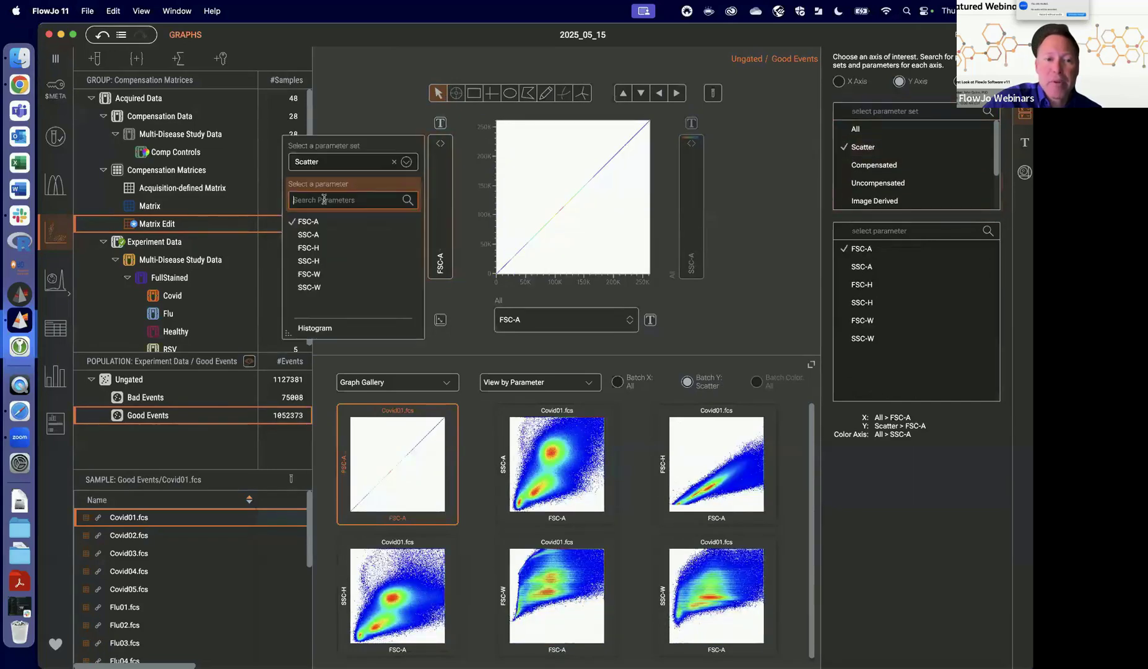
Draw a polygon gate along the FSC-A versus FSC-H diagonal, create it as SIngle Cells, and move its label above the gate.
click(527, 94)
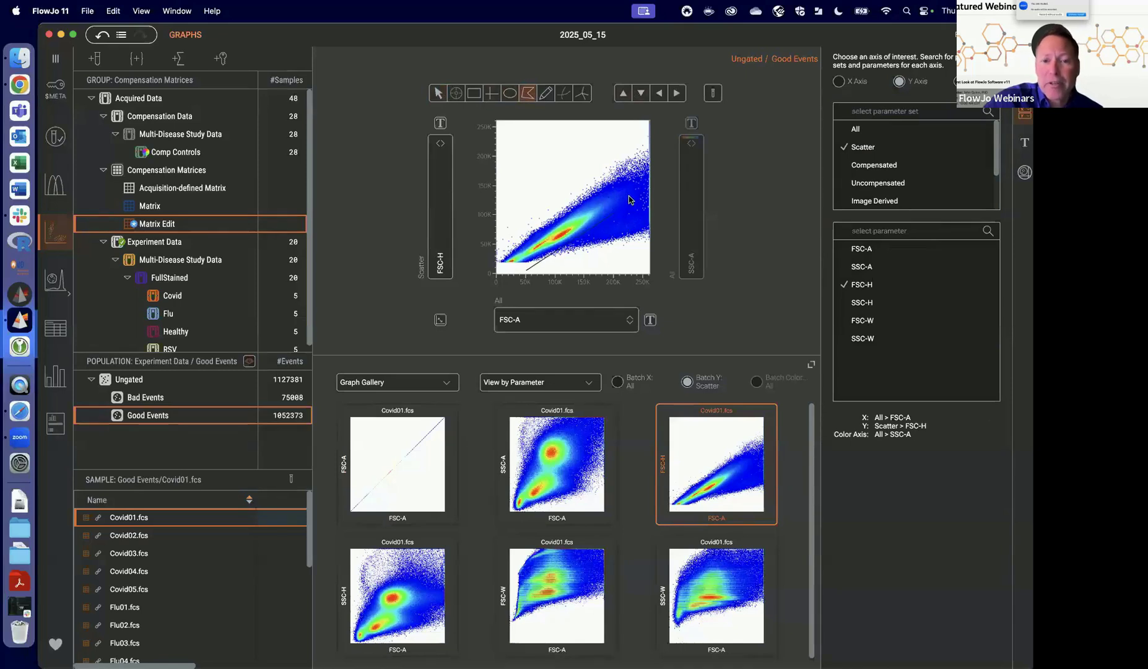
click(639, 160)
click(515, 242)
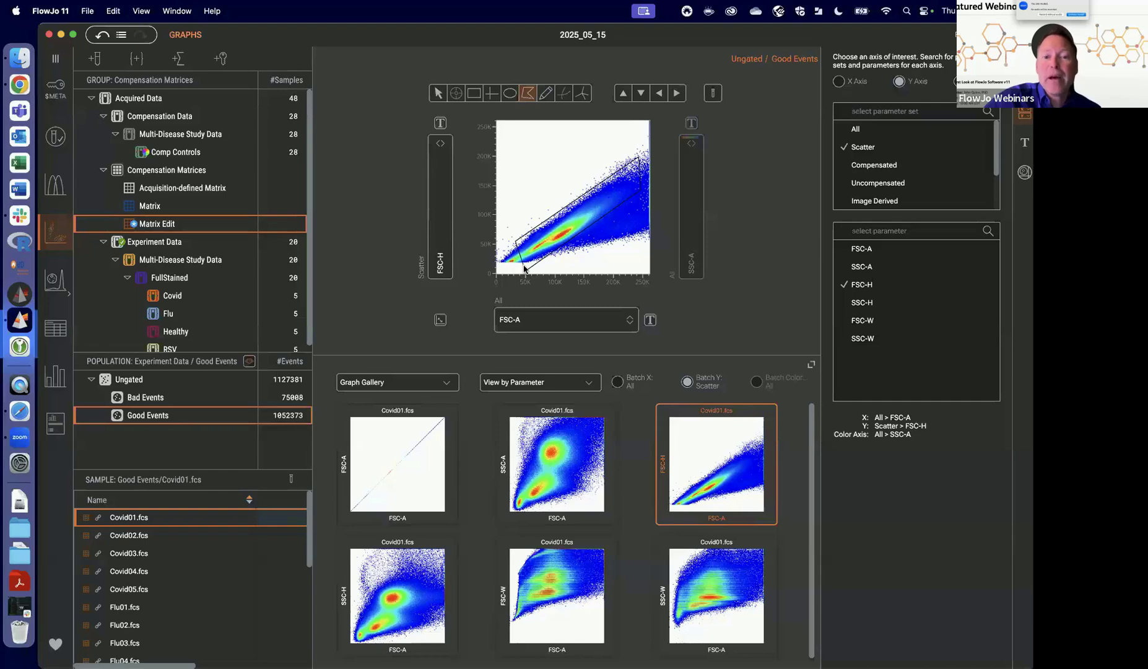
click(524, 268)
text(SIngle Cells)
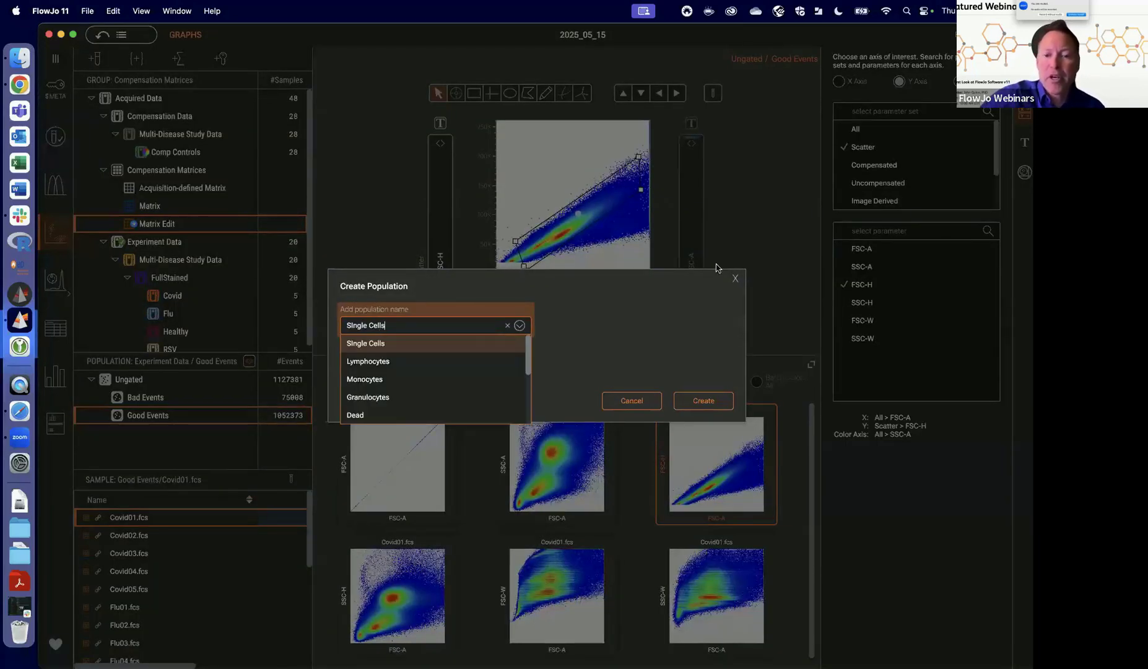
click(705, 403)
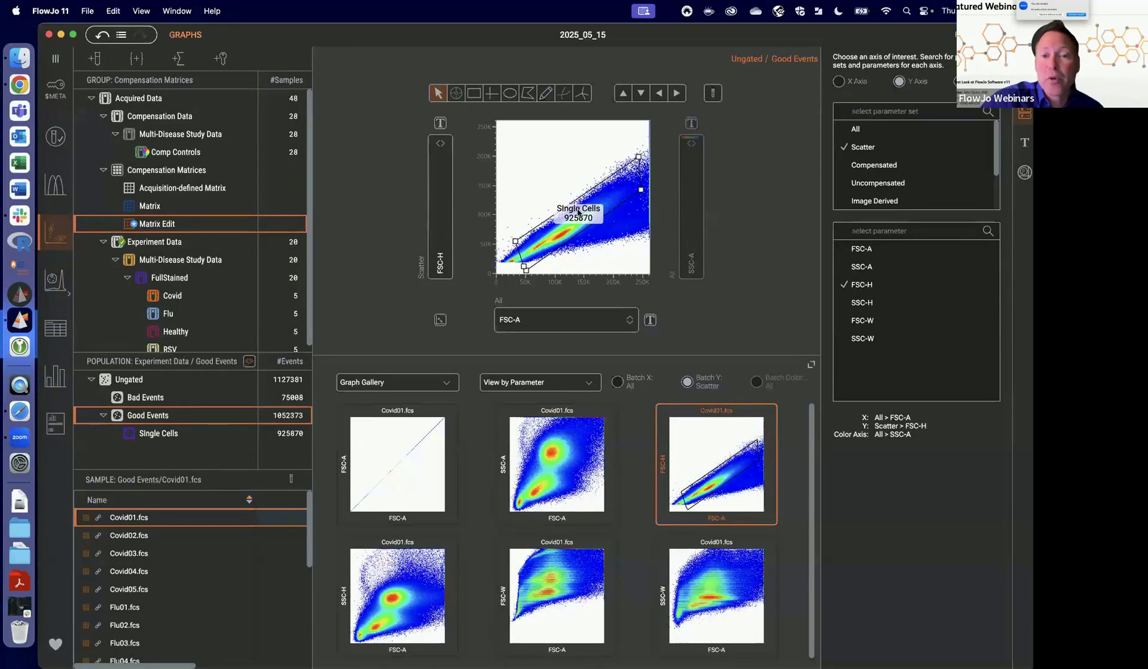
drag(578, 212, 535, 204)
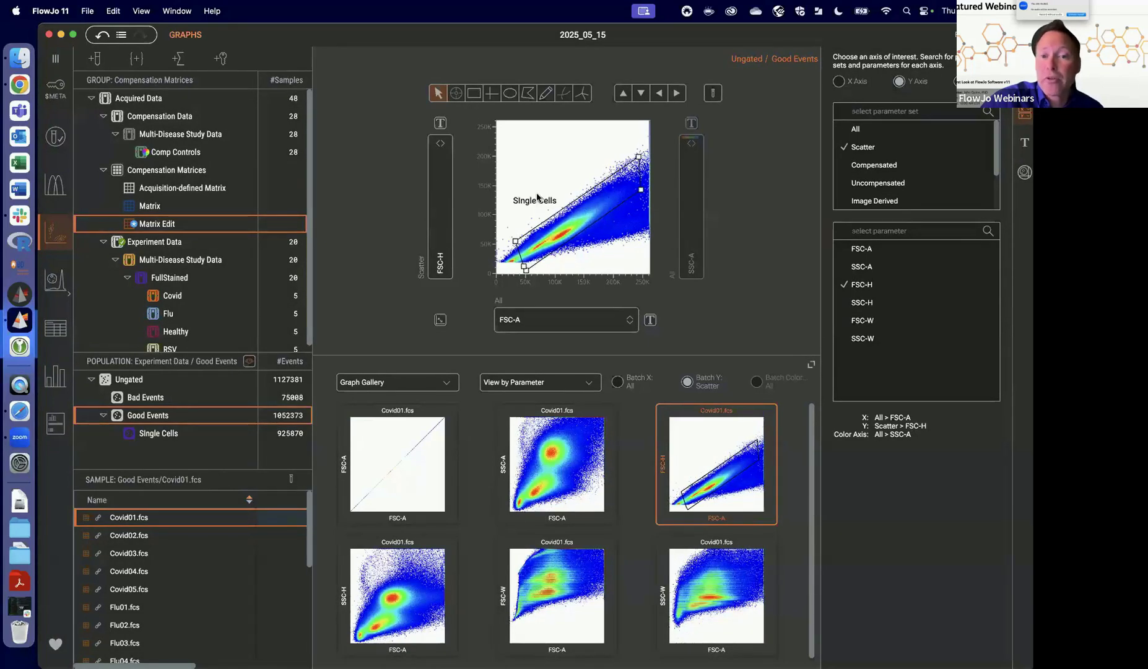
Open the SIngle Cells gate's population and show the gallery by sample.
click(579, 215)
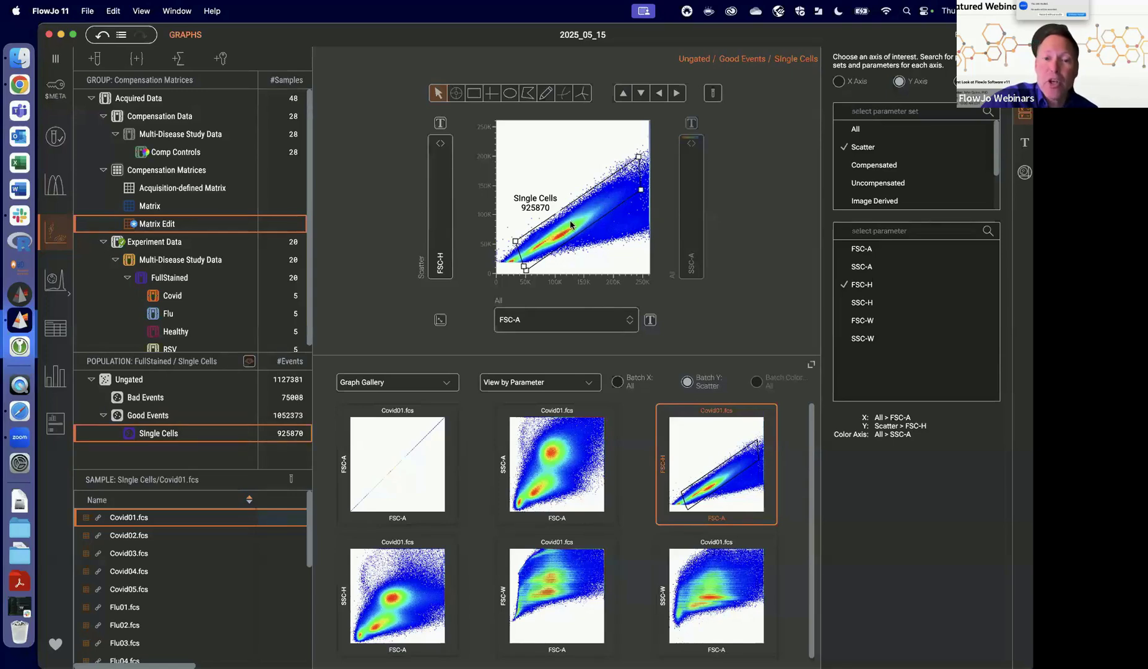
double_click(569, 220)
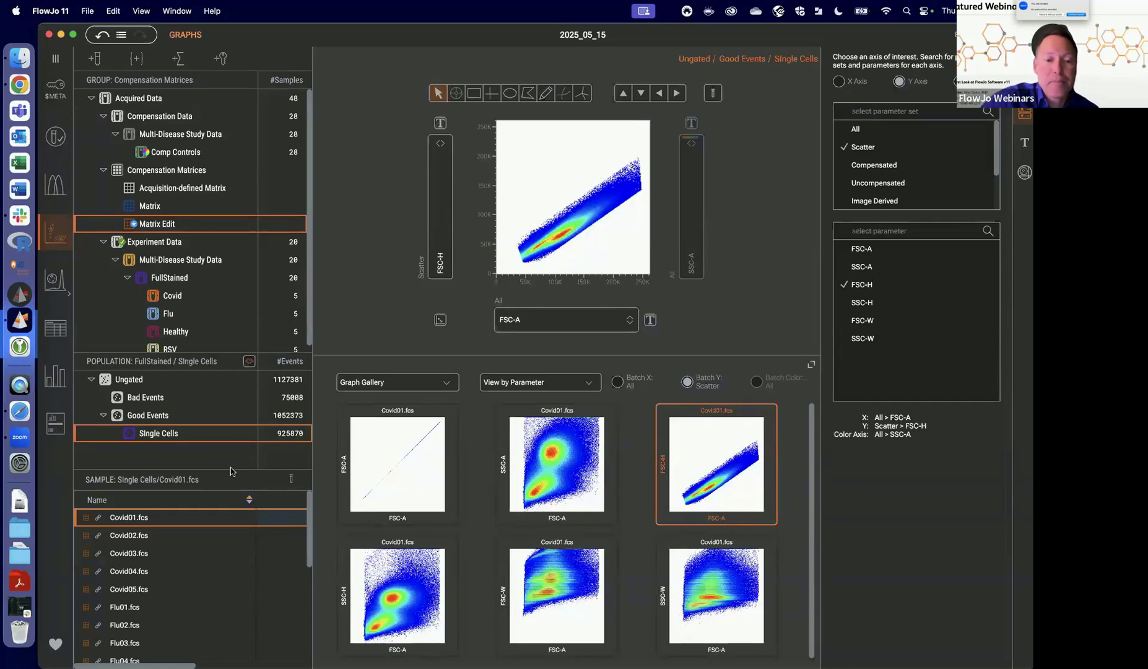
click(538, 383)
click(515, 400)
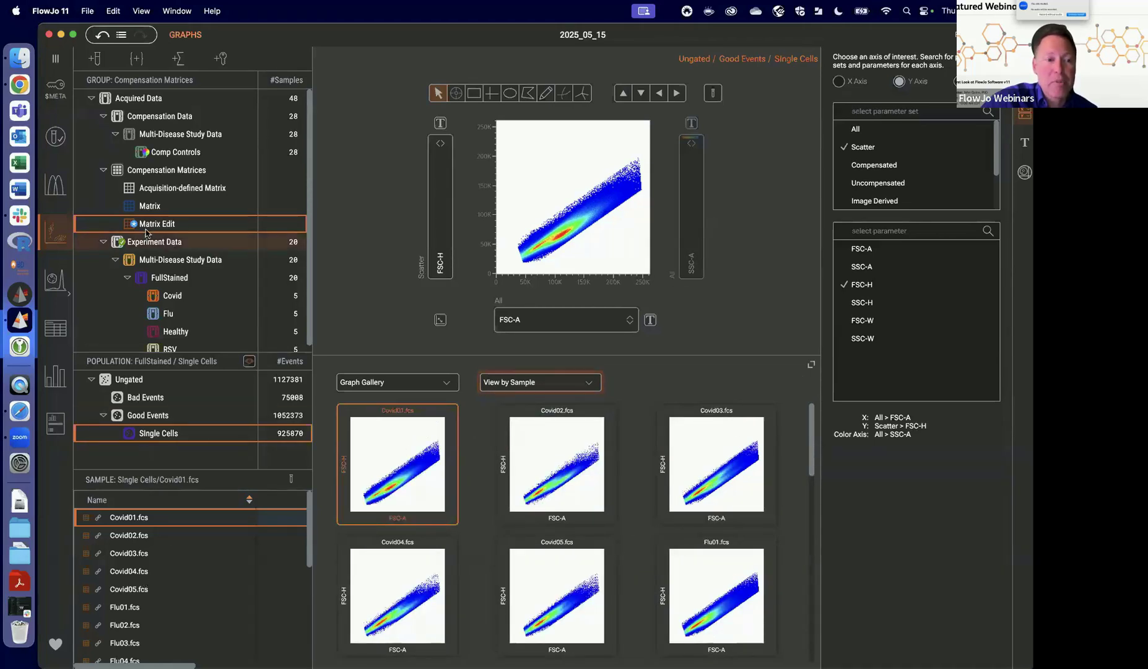
Check the Good Events gating across the Multi-Disease Study Data, FullStained, Covid, Flu and Healthy groups.
click(202, 266)
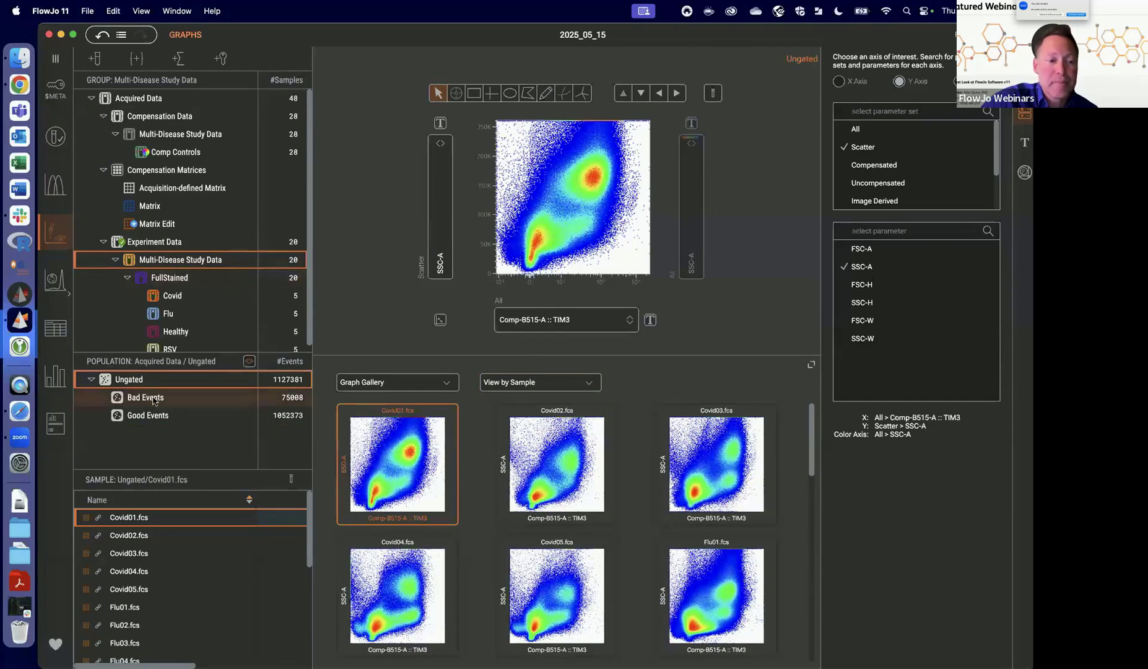
click(162, 416)
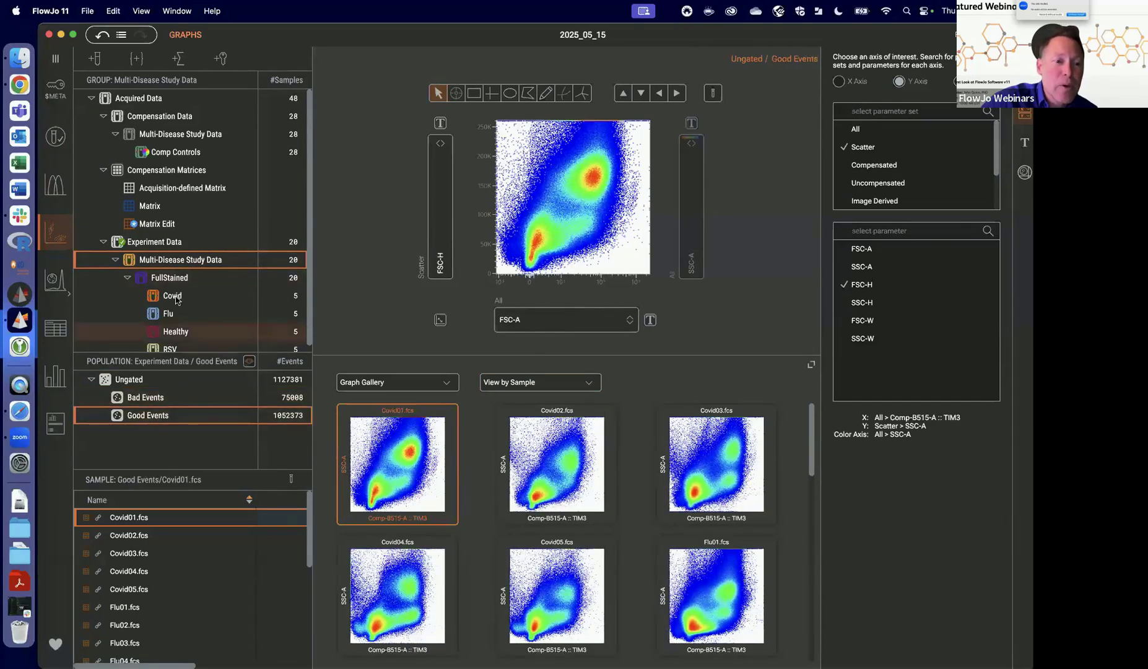
click(186, 280)
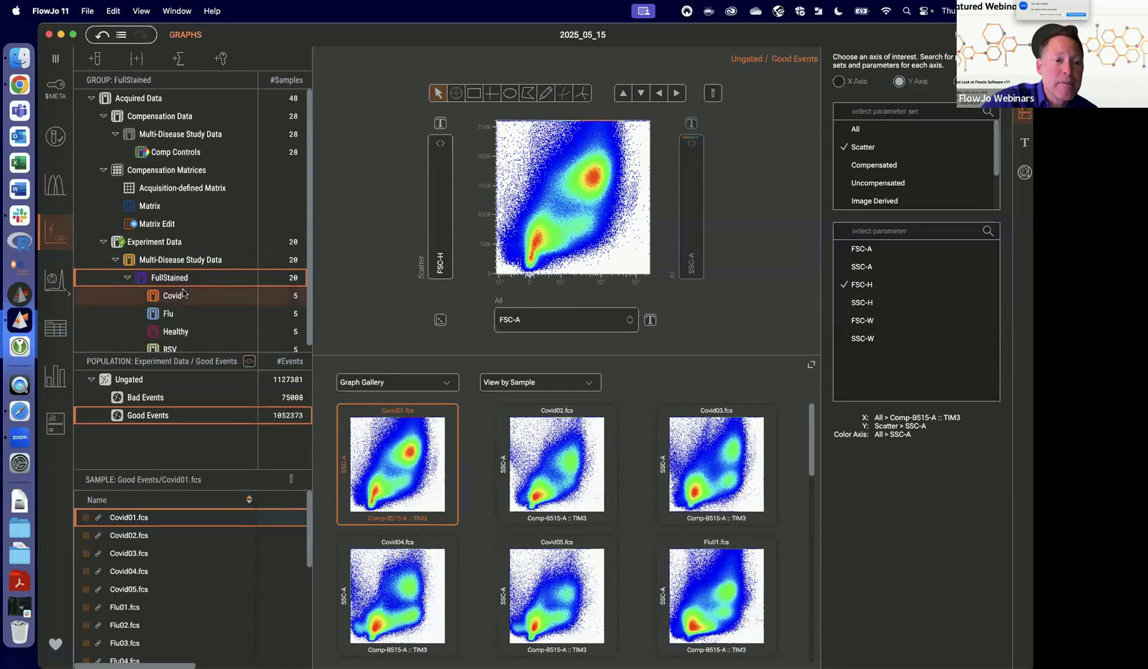
click(184, 296)
click(185, 313)
click(186, 333)
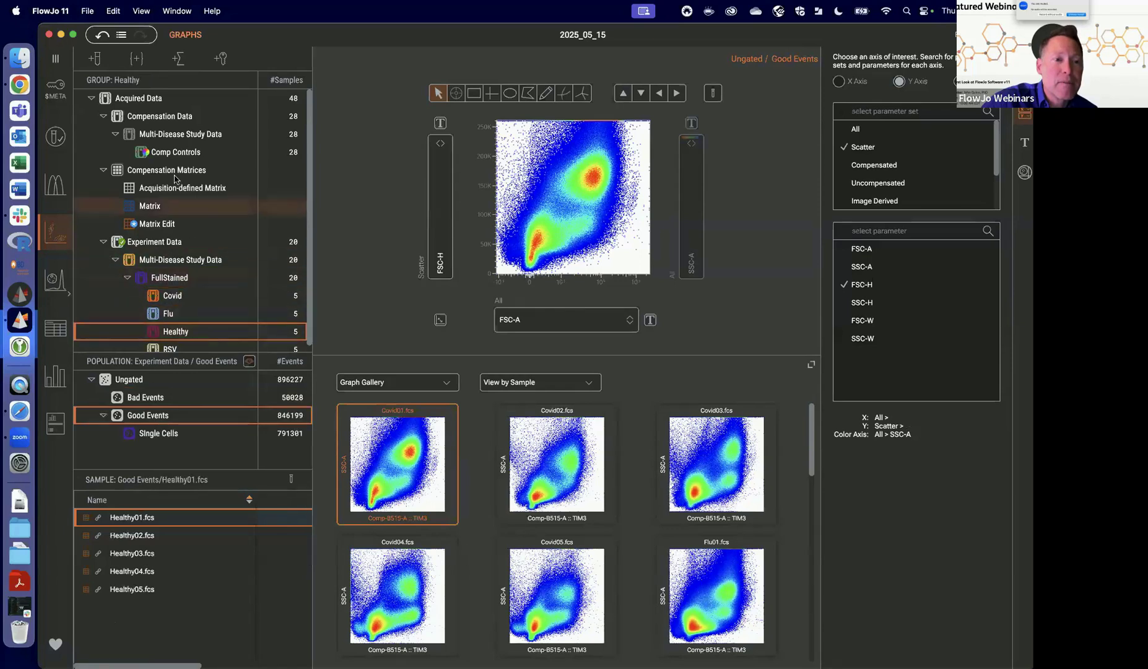
Inspect the gate options for SIngle Cells, and display that population for the FullStained group.
right_click(164, 436)
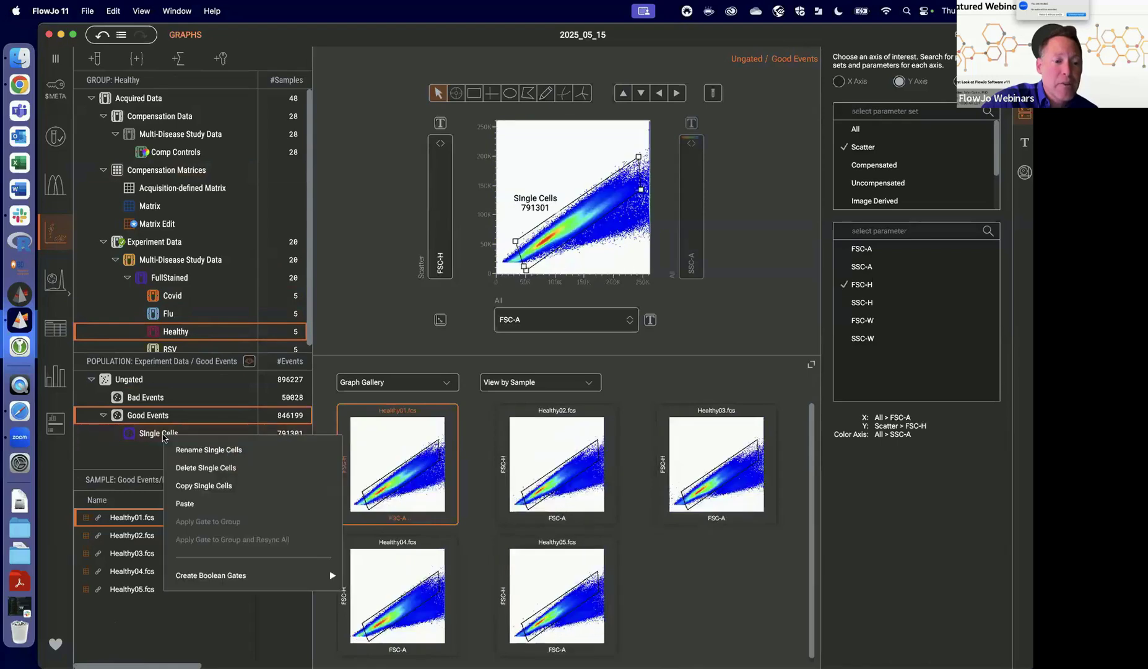
click(180, 282)
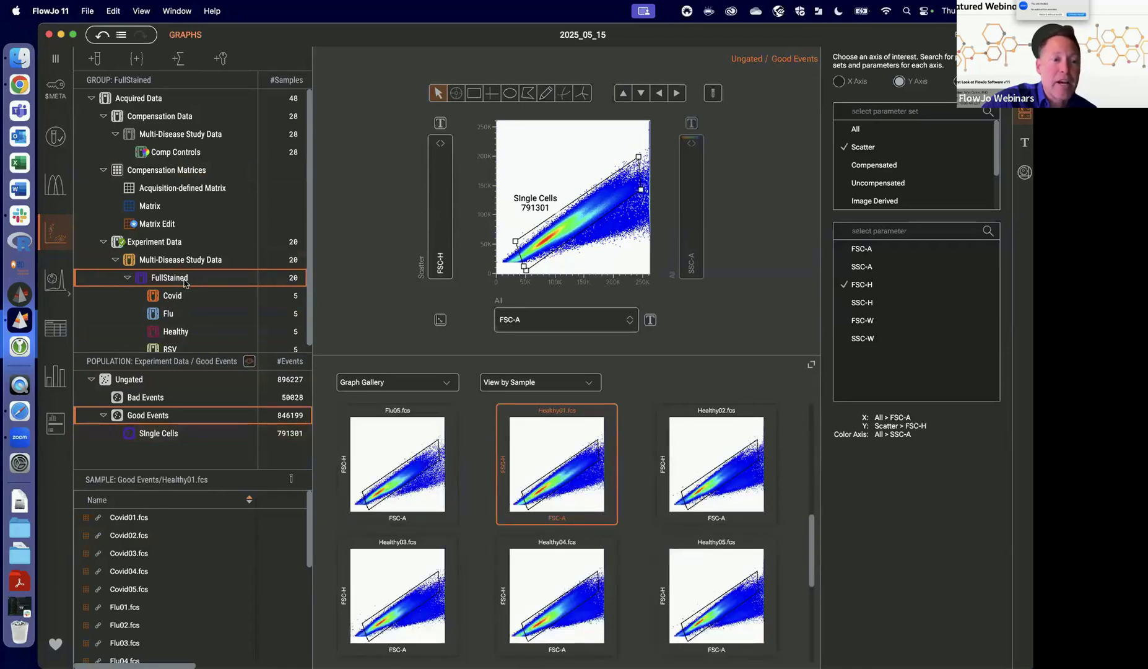
click(167, 436)
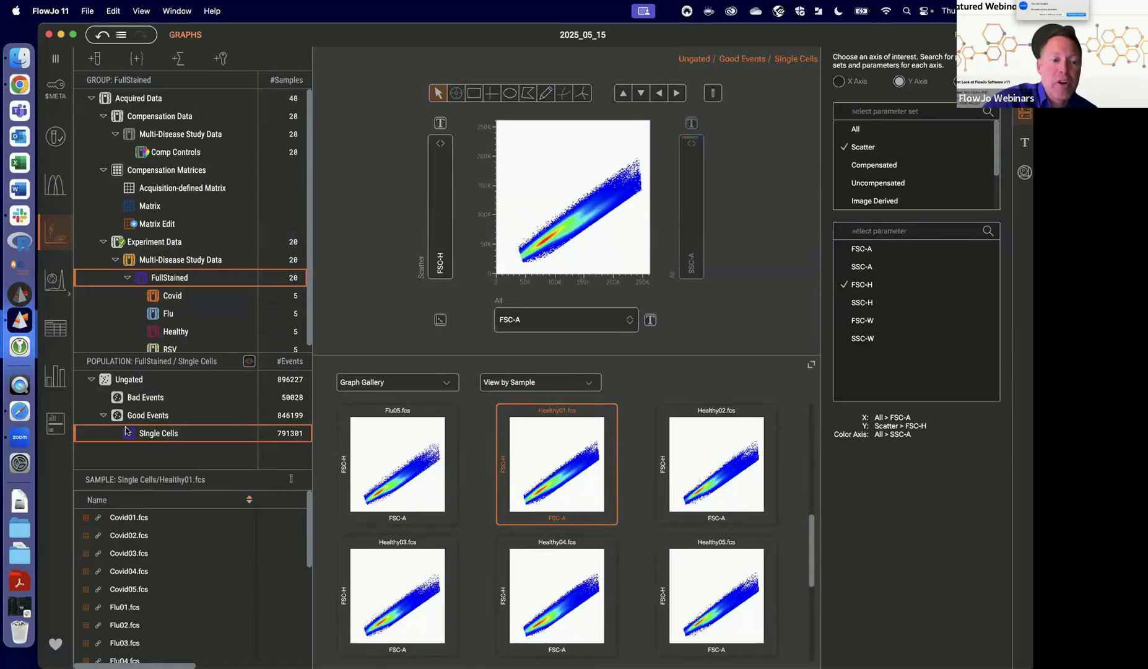
right_click(160, 436)
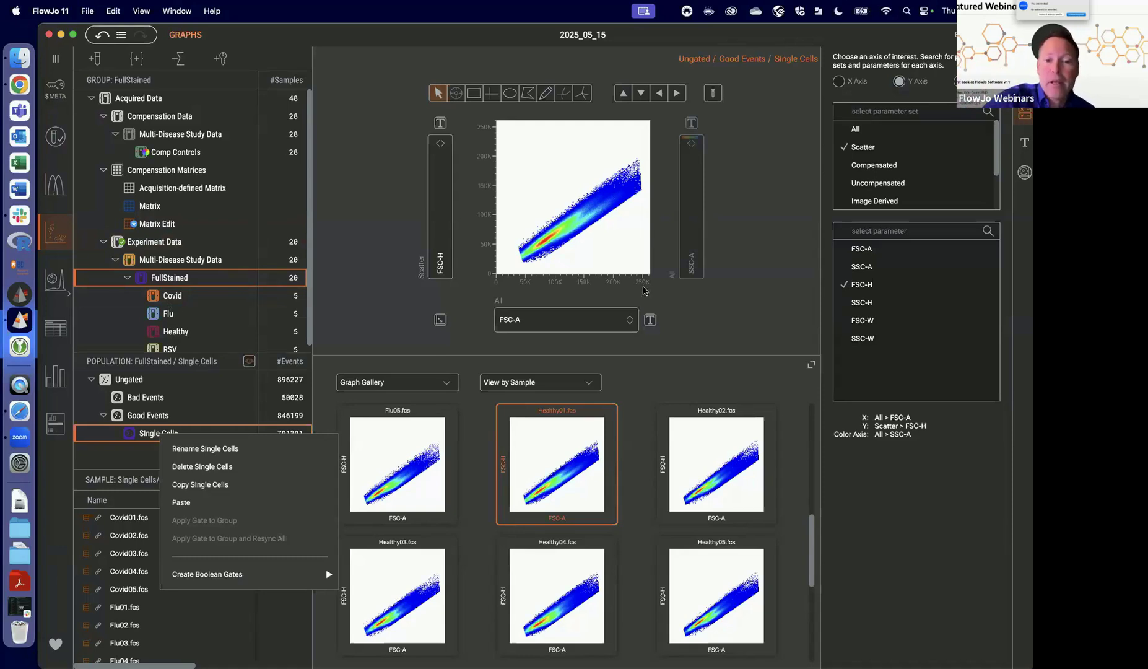
click(148, 437)
Assign the Compensated parameter set to both the X and Y axes of the SIngle Cells plot.
click(631, 320)
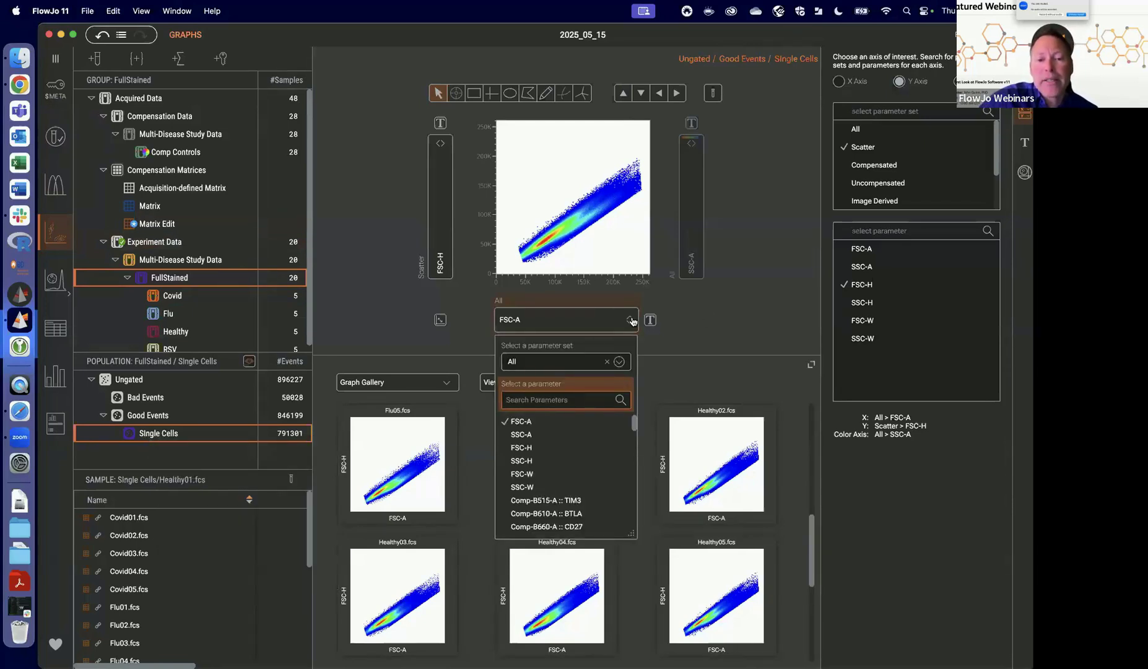
text(cd3)
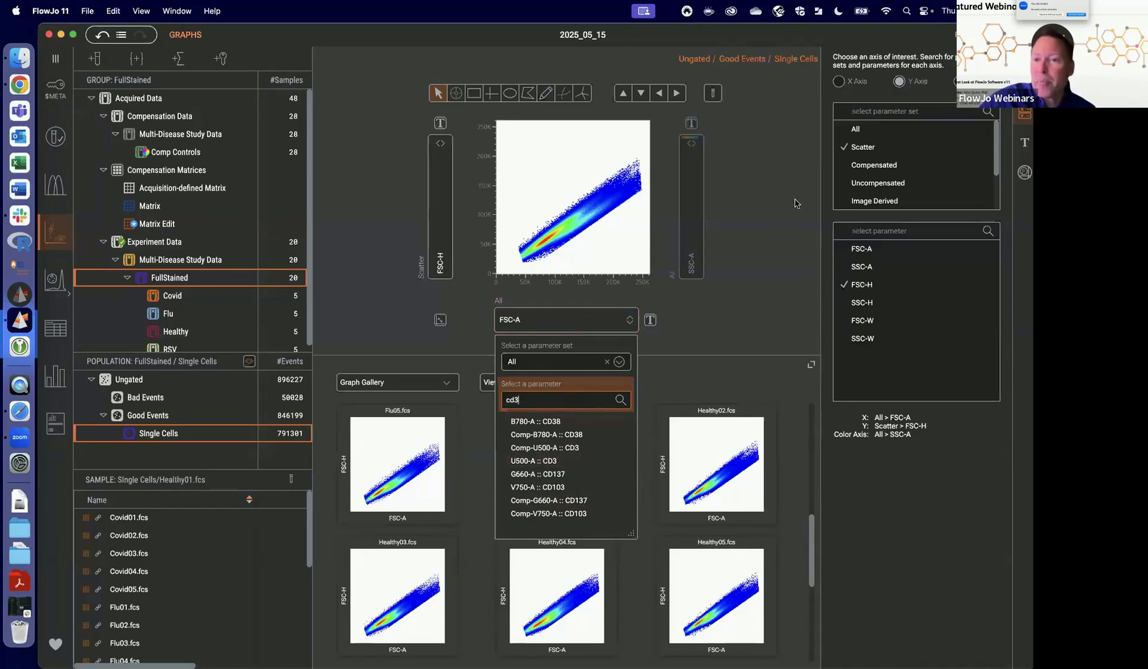
click(839, 81)
click(884, 165)
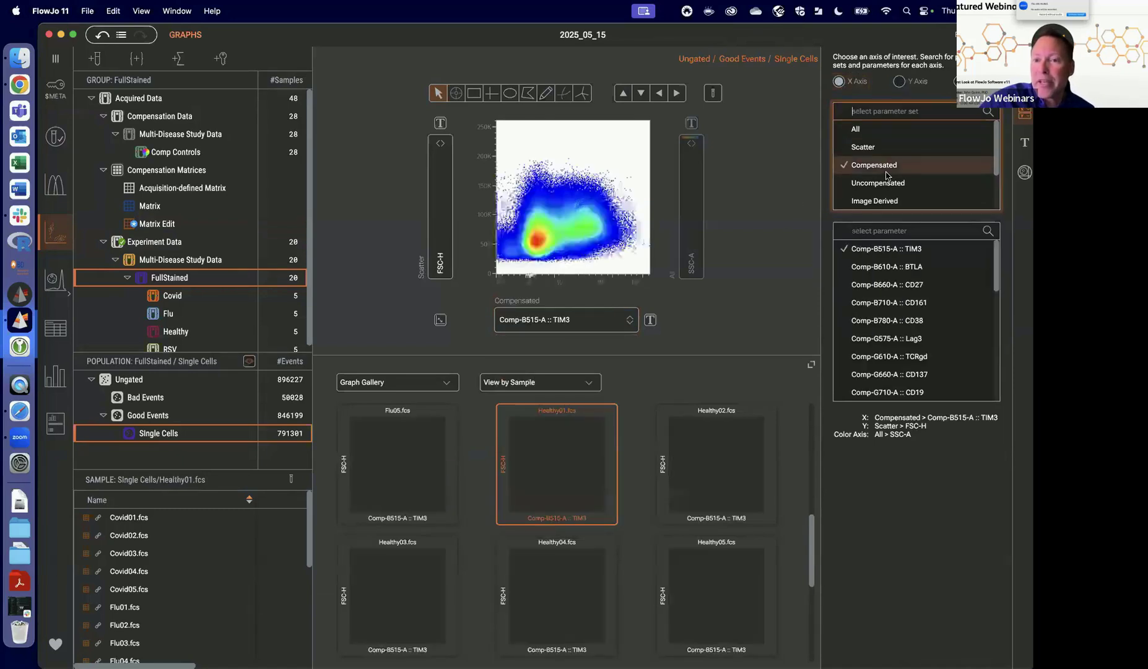
click(899, 81)
click(882, 168)
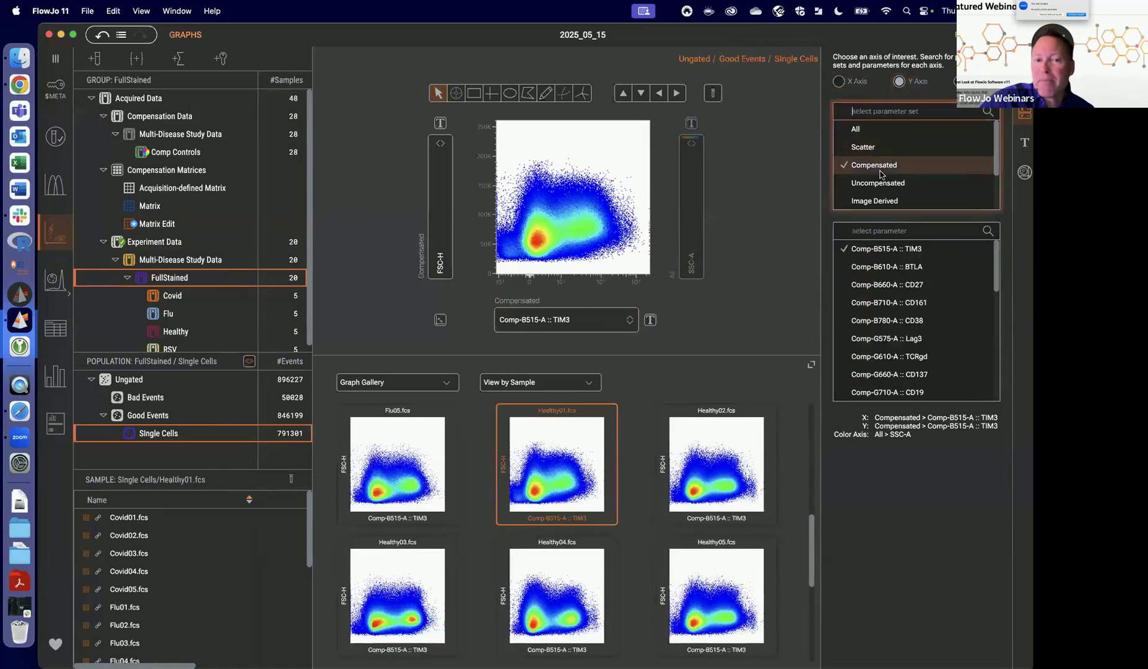
Plot Comp-U500-A :: CD3 on the X axis against Comp-U450-A :: Dead on the Y axis.
click(629, 329)
text(cd3)
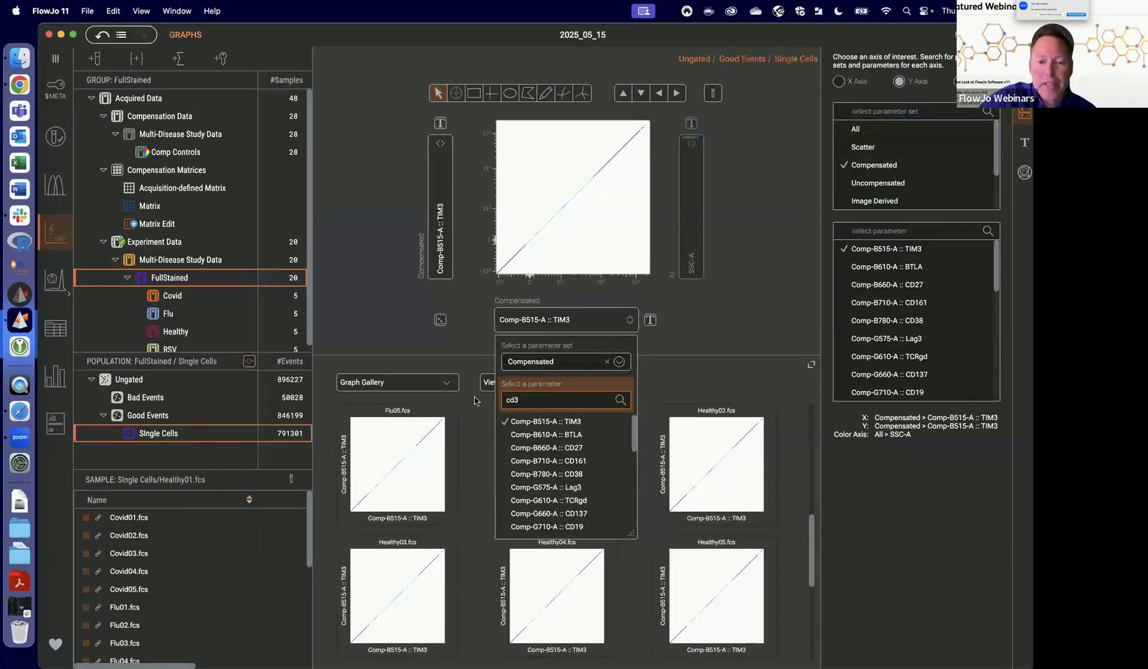
key(BackSpace)
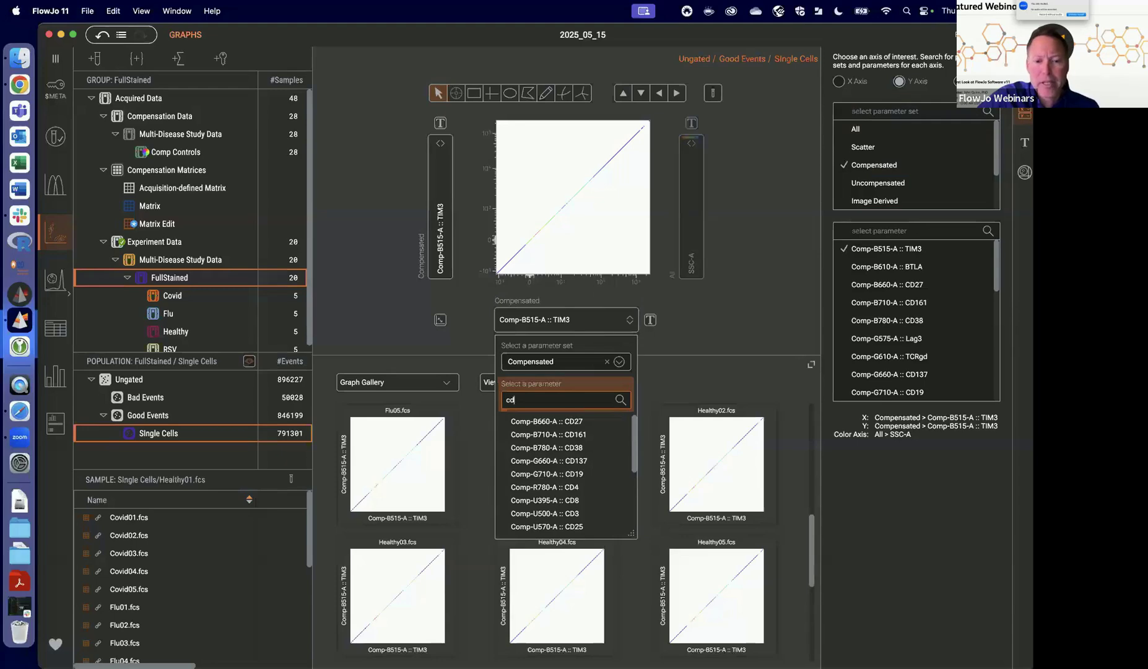
text(3)
click(545, 434)
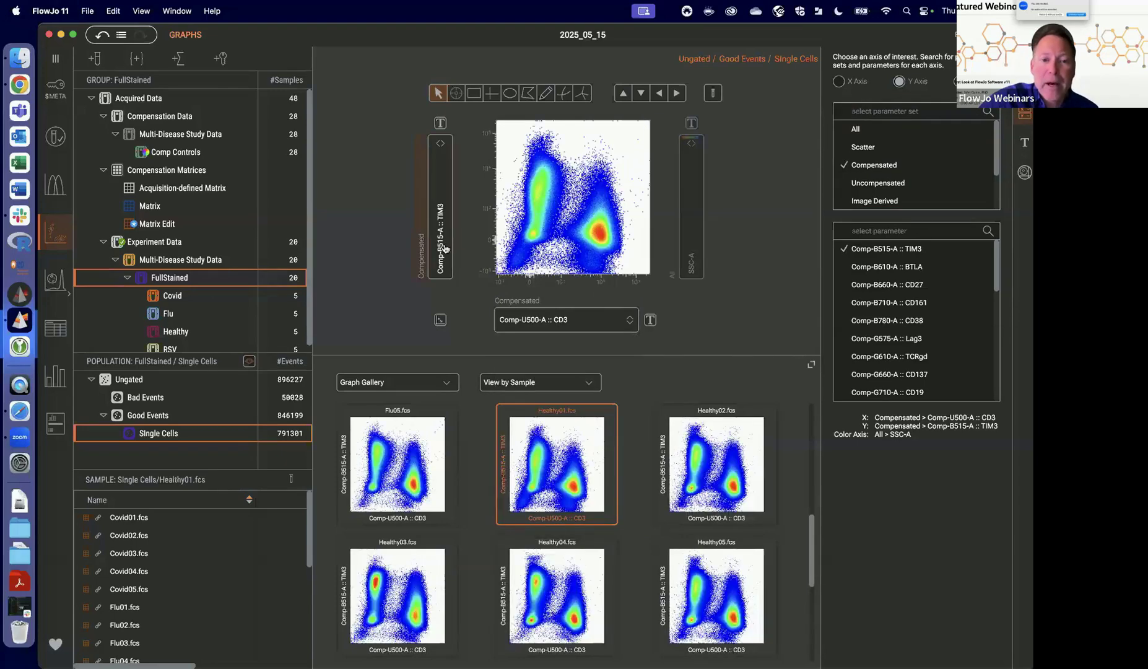
click(445, 249)
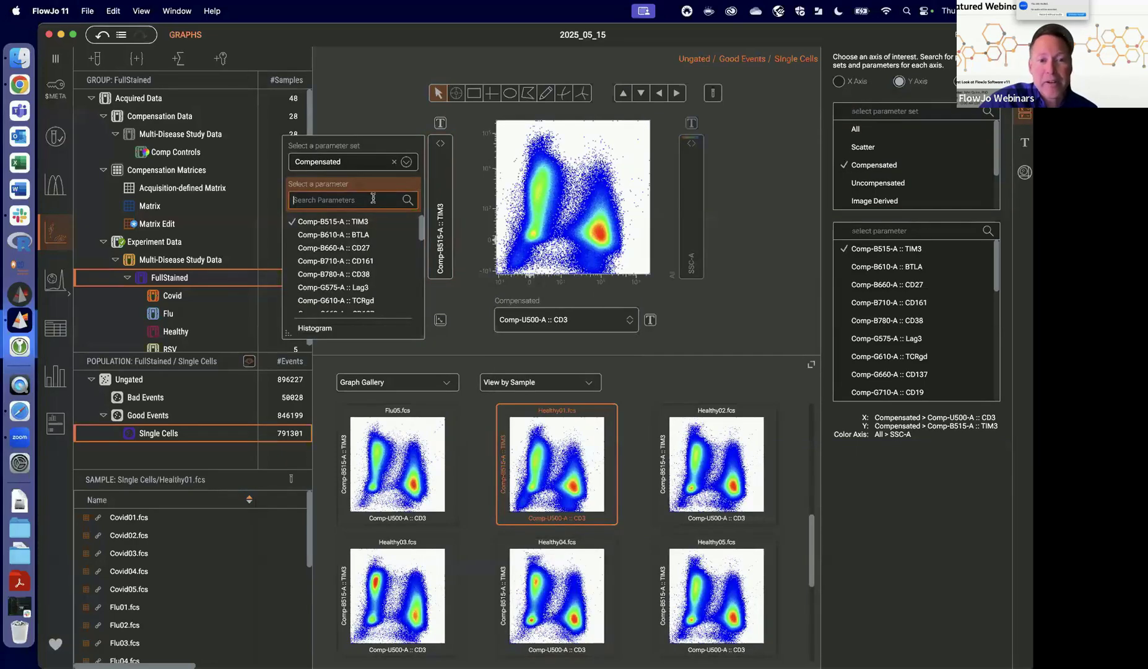
text(de)
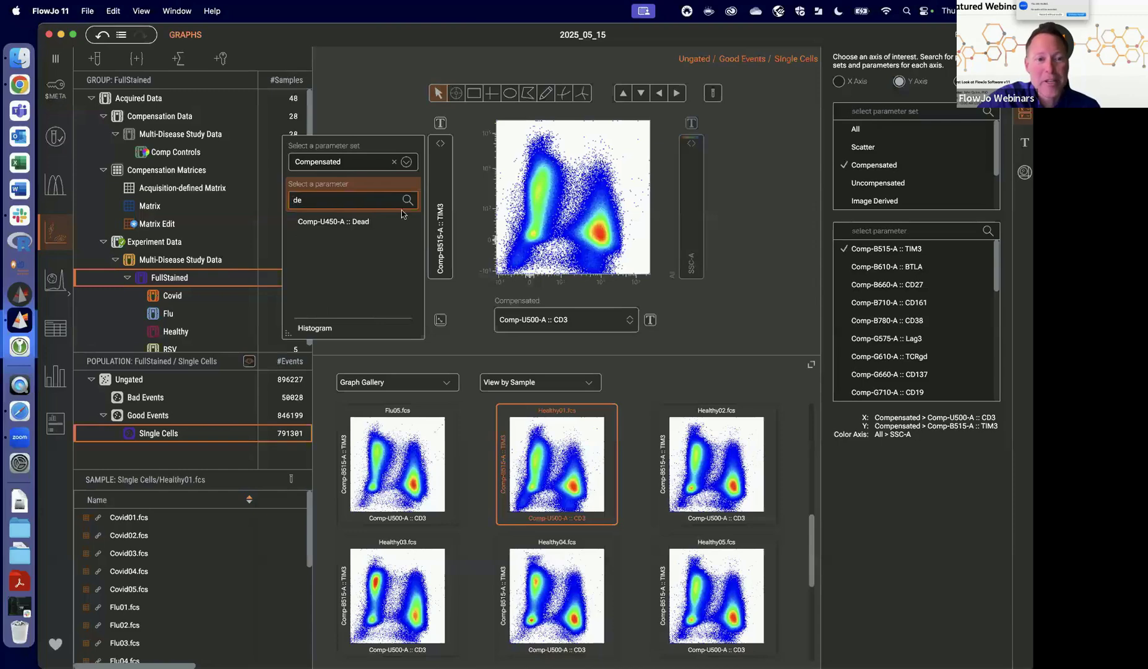
click(368, 223)
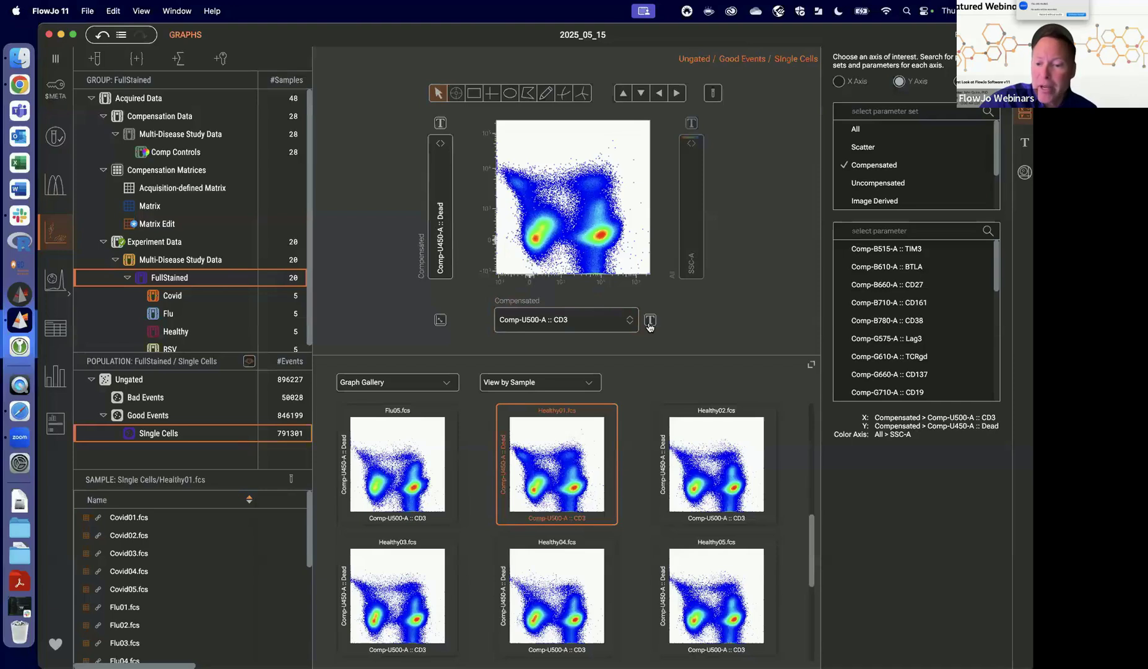
Open the axis transformation settings, choose the Compensated parameter set and add Comp-U450-A :: Dead to the transformed parameters.
click(1025, 142)
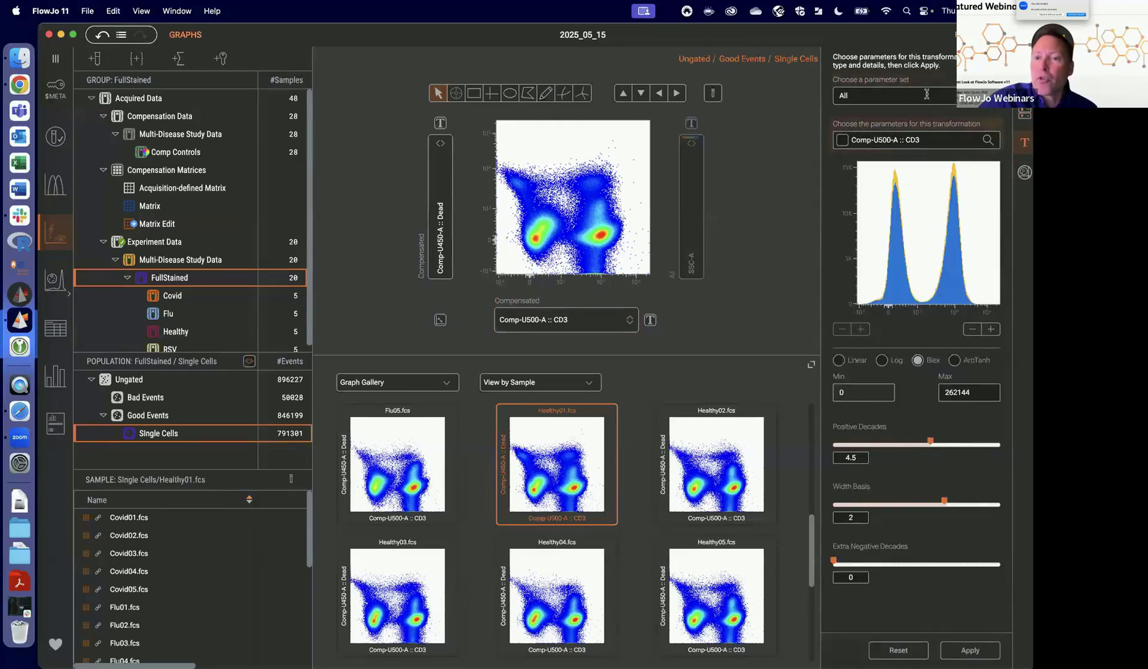
click(988, 95)
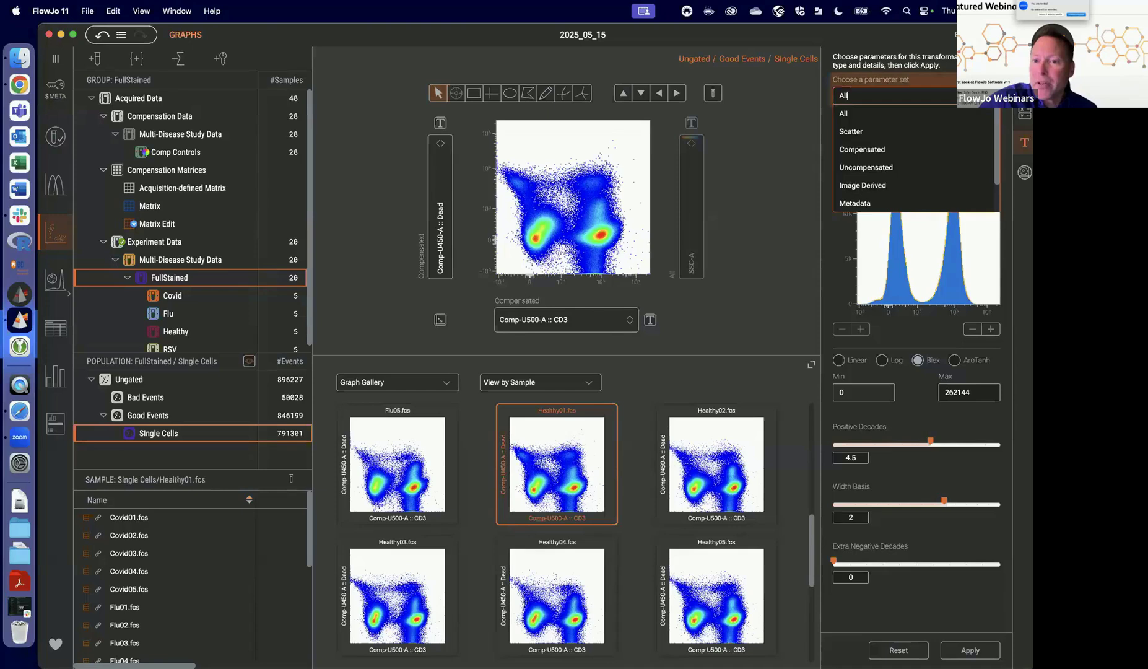
click(895, 150)
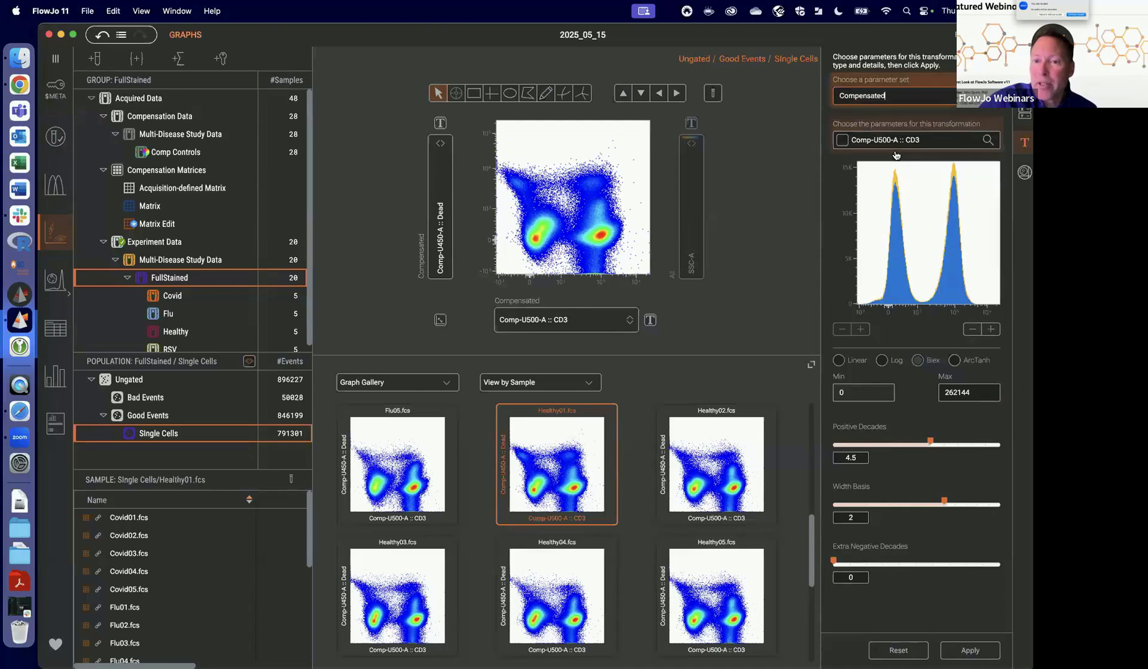
click(943, 141)
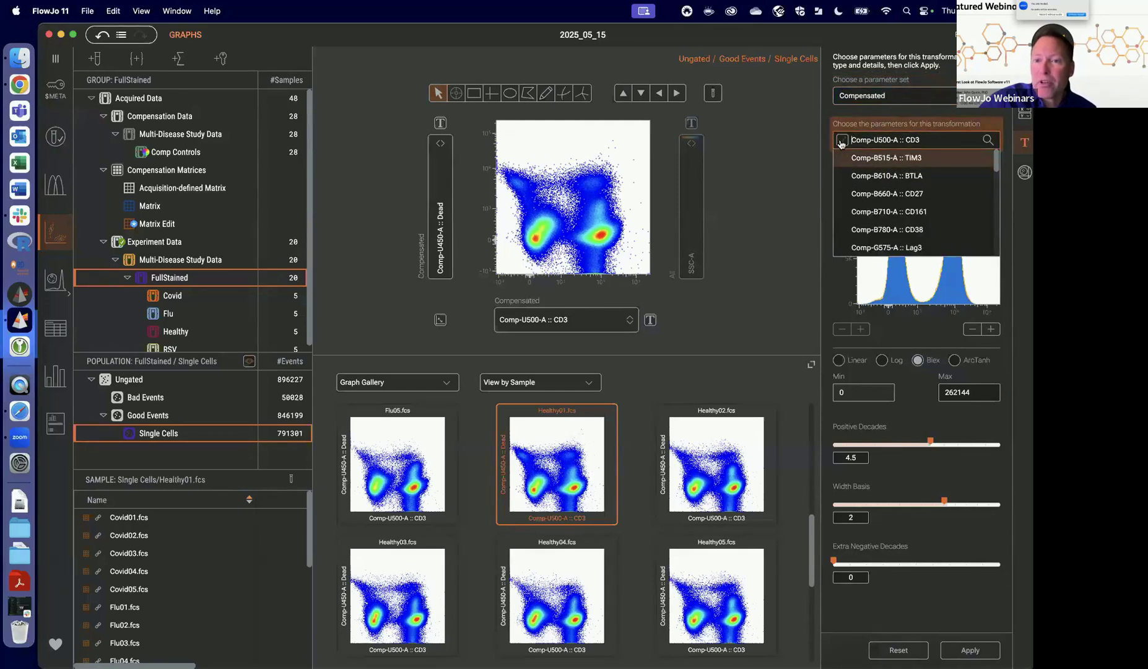
scroll(902, 183, down, 4)
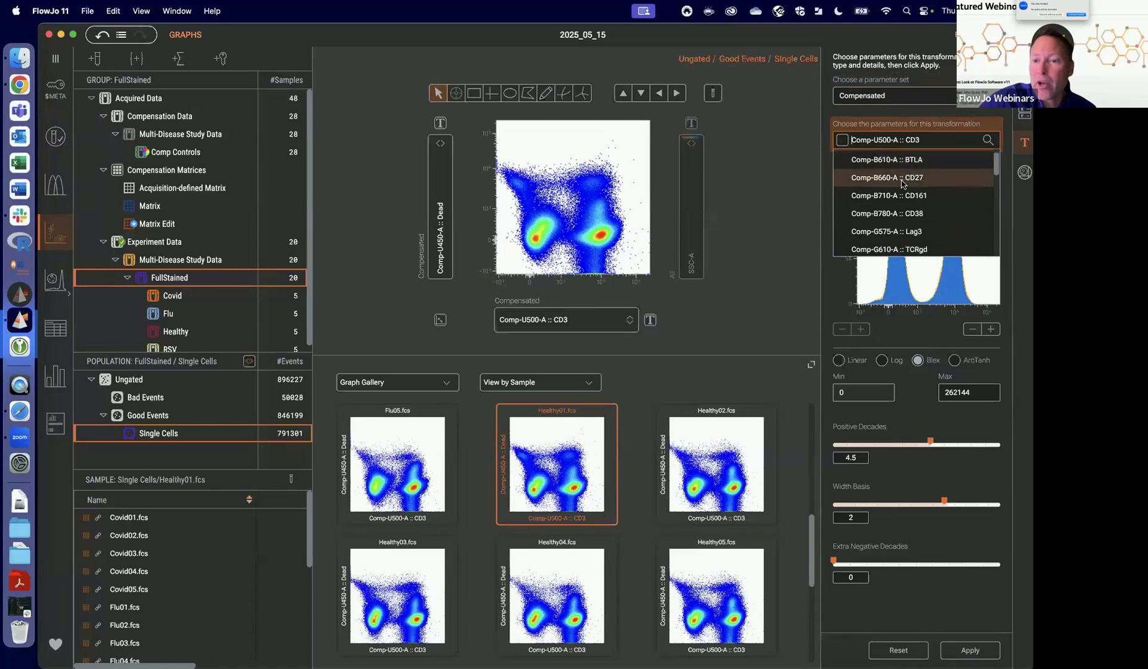
scroll(903, 184, down, 1)
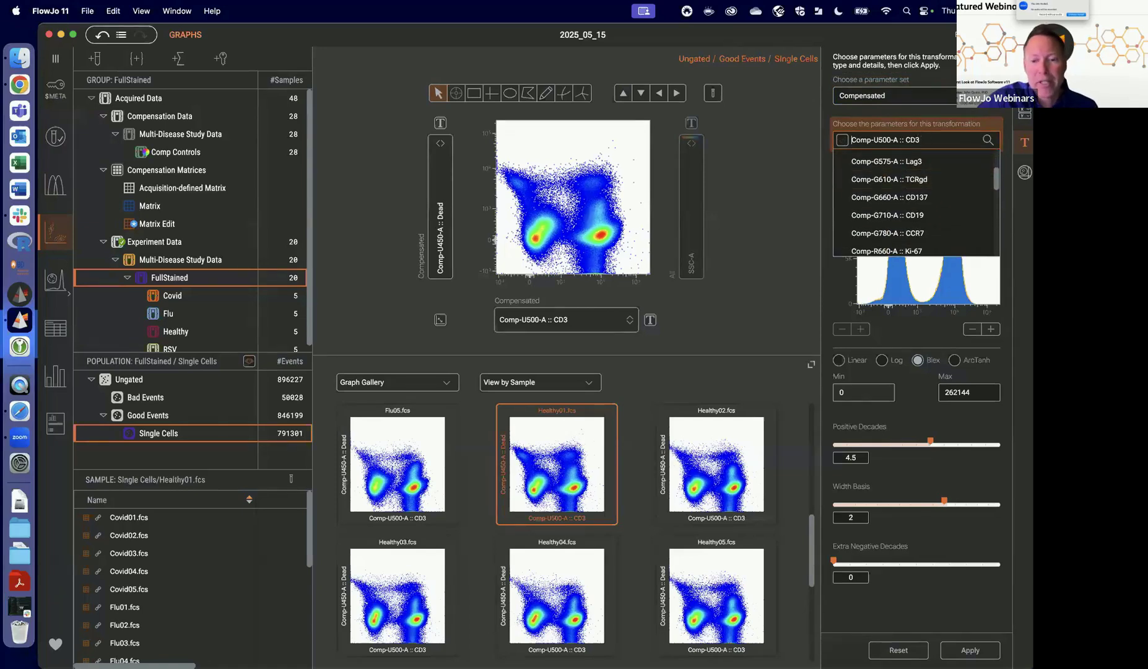
text(de)
click(879, 158)
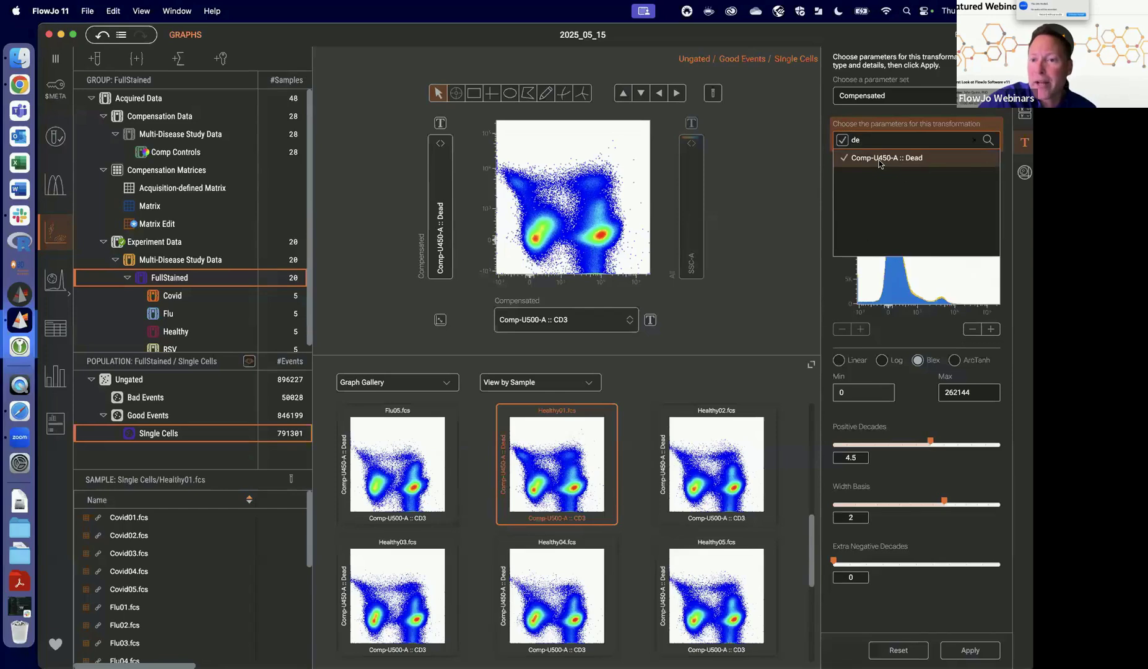
Deselect Comp-U570-A :: CD25 and Comp-U500-A :: CD3 so the transformation covers only Comp-U450-A :: Dead.
key(BackSpace)
key(BackSpace)
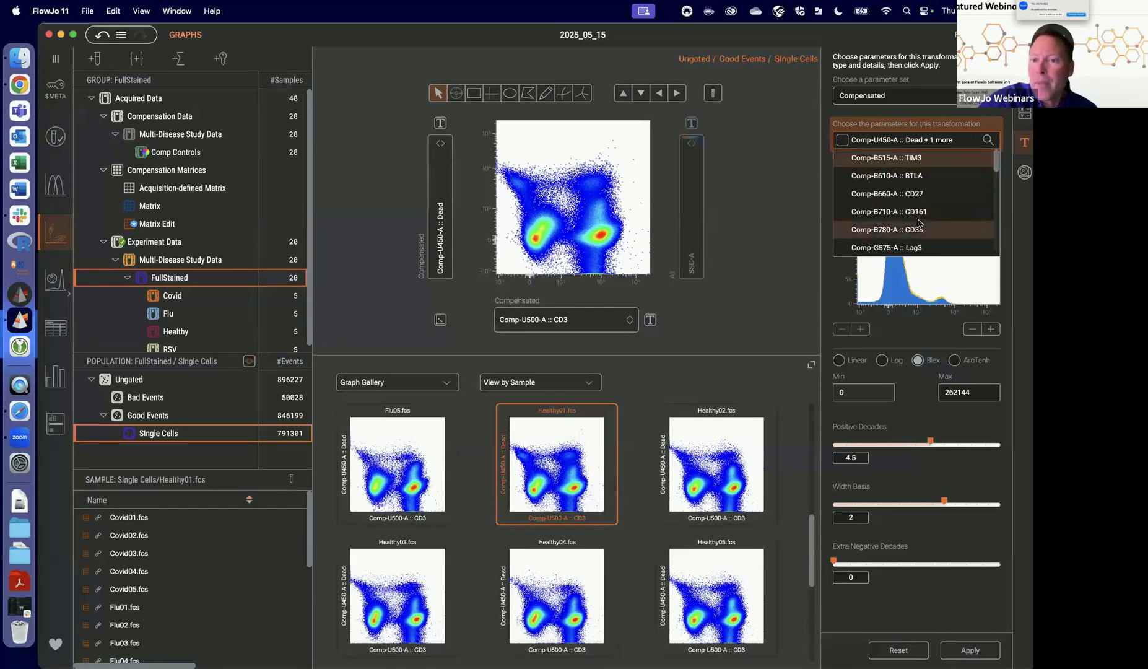
scroll(919, 224, down, 4)
scroll(919, 224, down, 5)
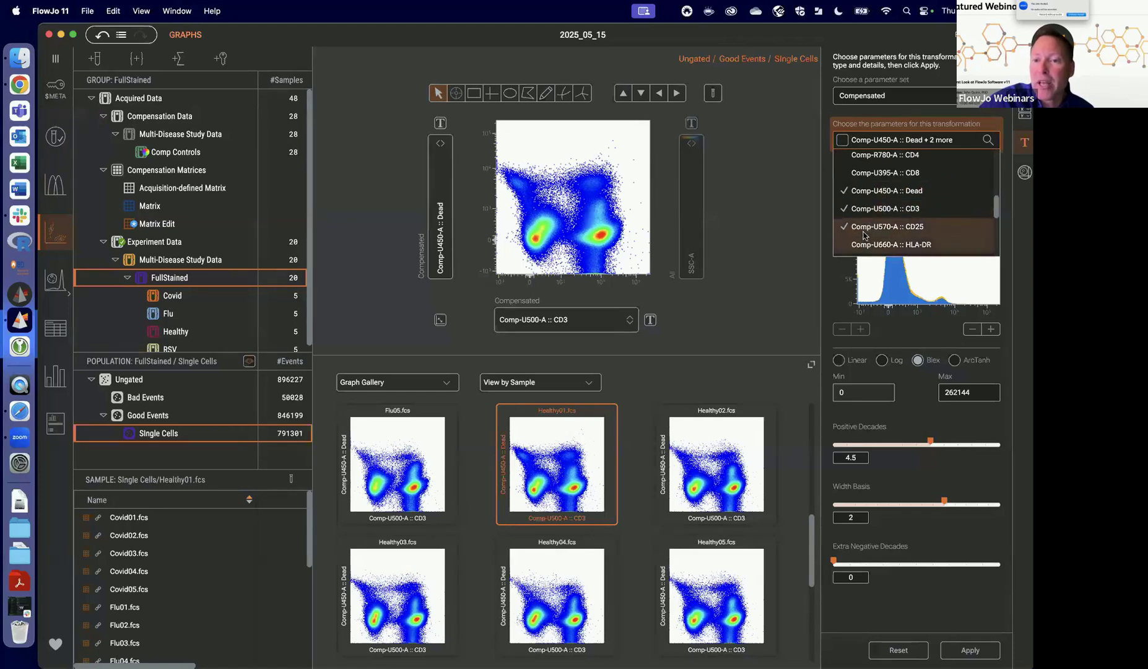
click(865, 229)
click(867, 212)
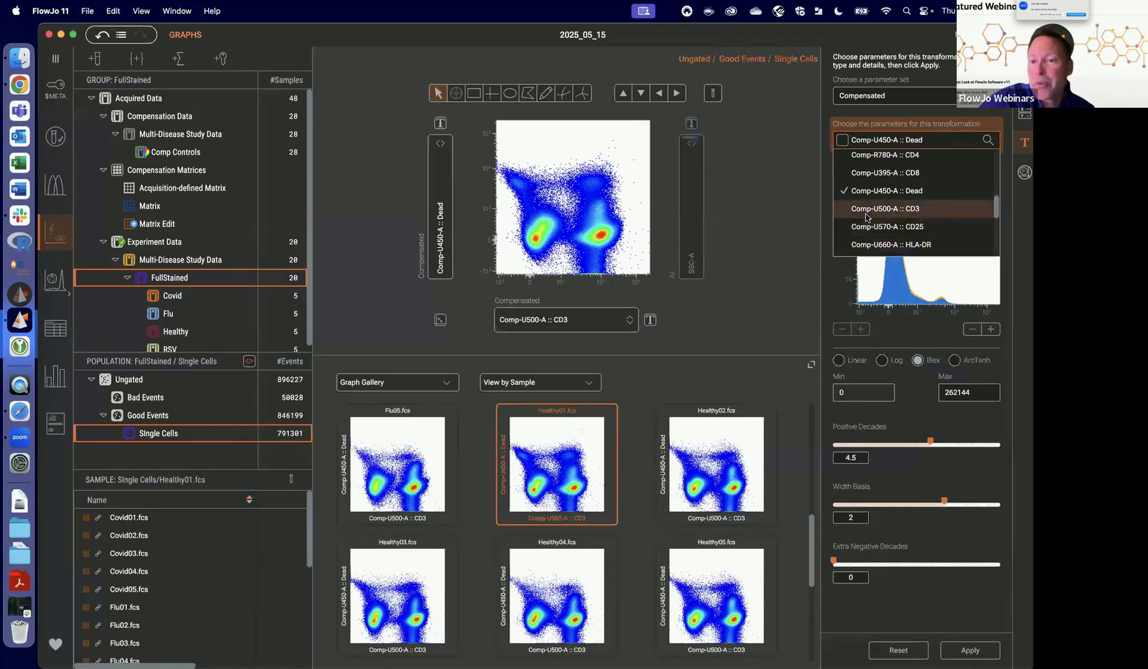
click(1018, 358)
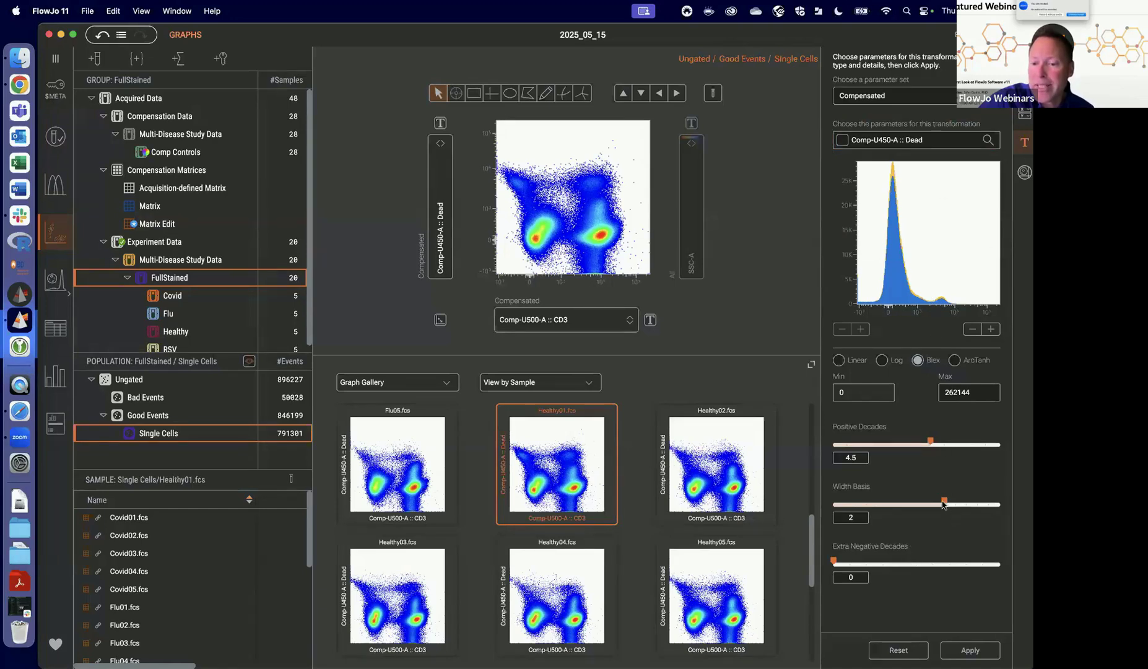
Set the width basis of the Dead parameter's biexponential transformation to 2.4 and apply it.
drag(944, 501, 966, 502)
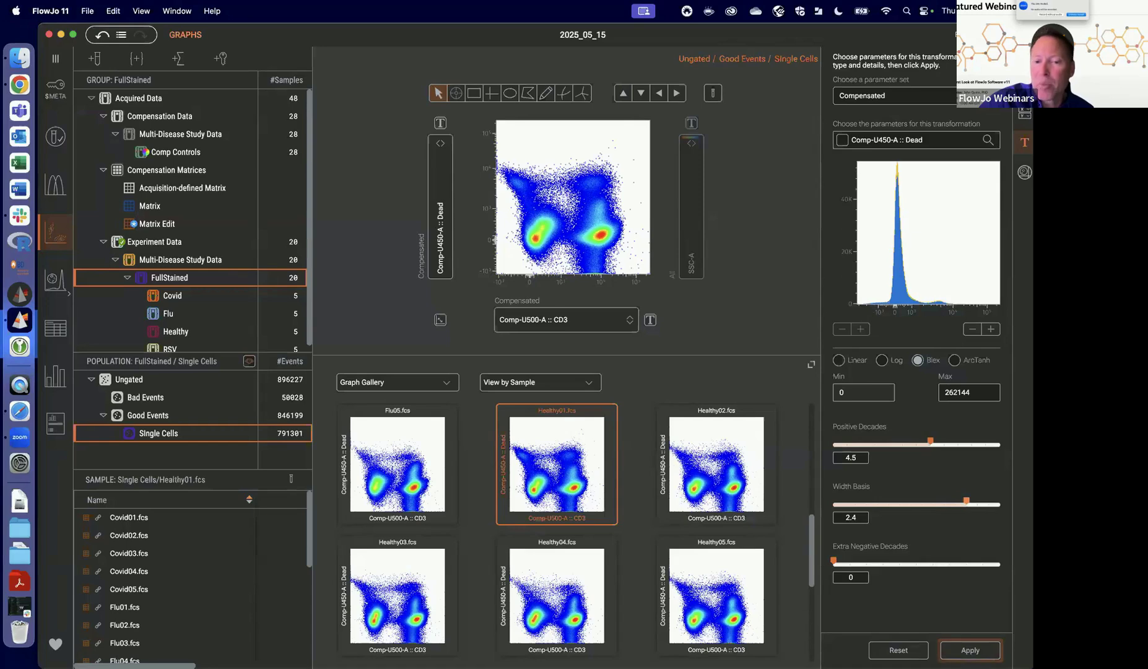
click(970, 650)
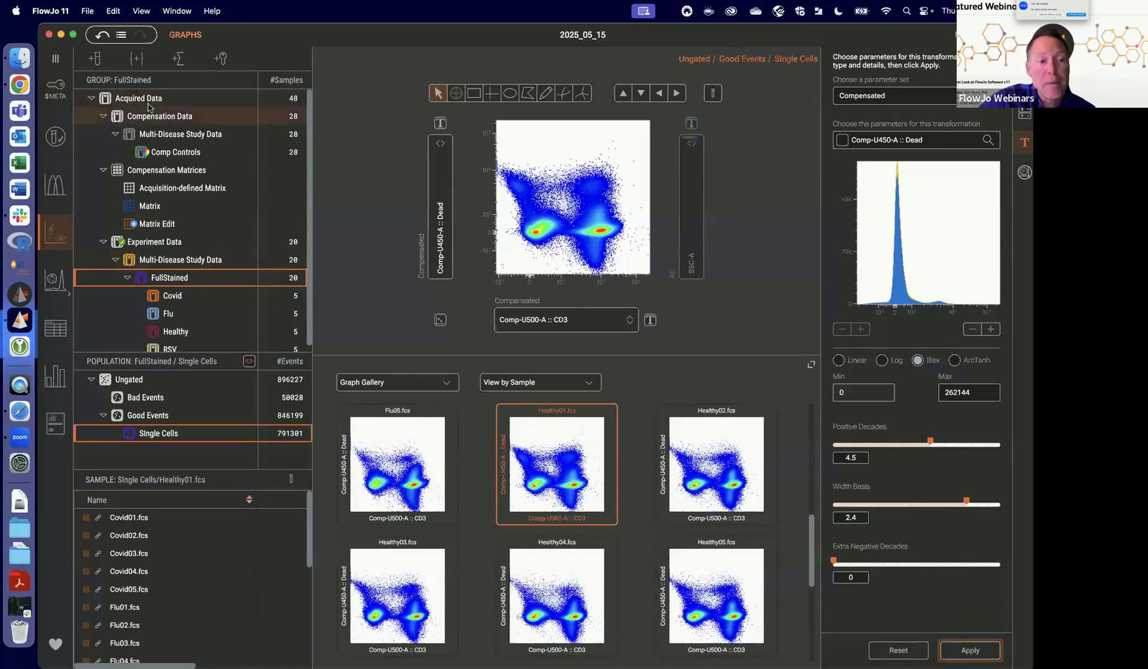
View the Acquired Data group, return to FullStained, and plot its ungated events as Comp-U500-A :: CD3 versus Comp-U450-A :: Dead.
click(86, 101)
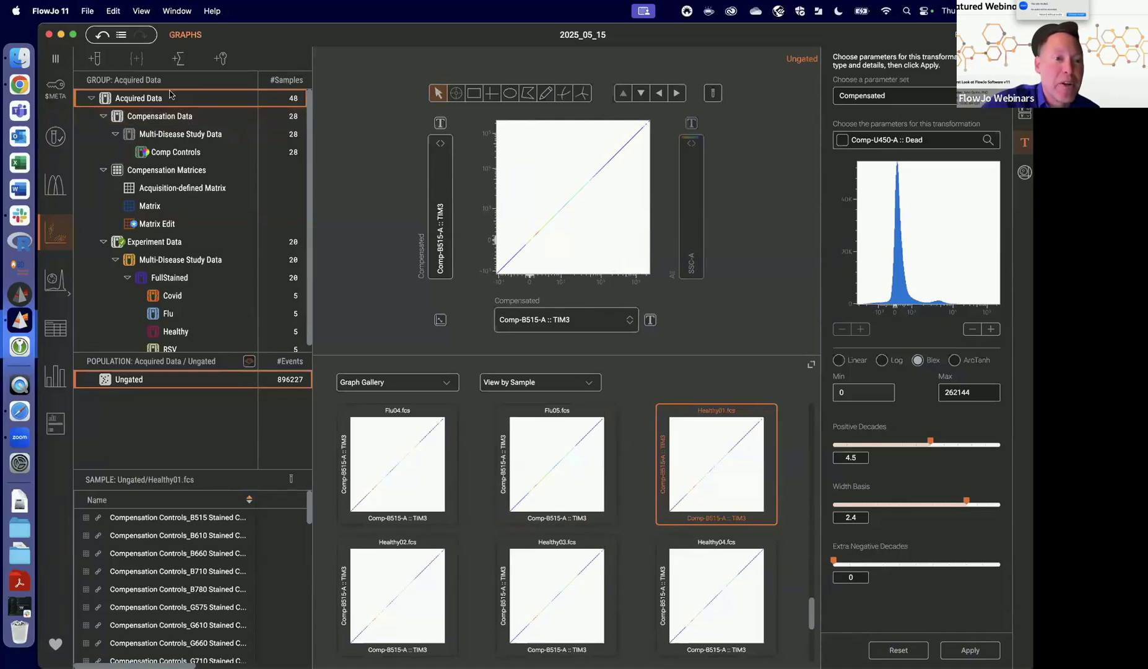
click(171, 280)
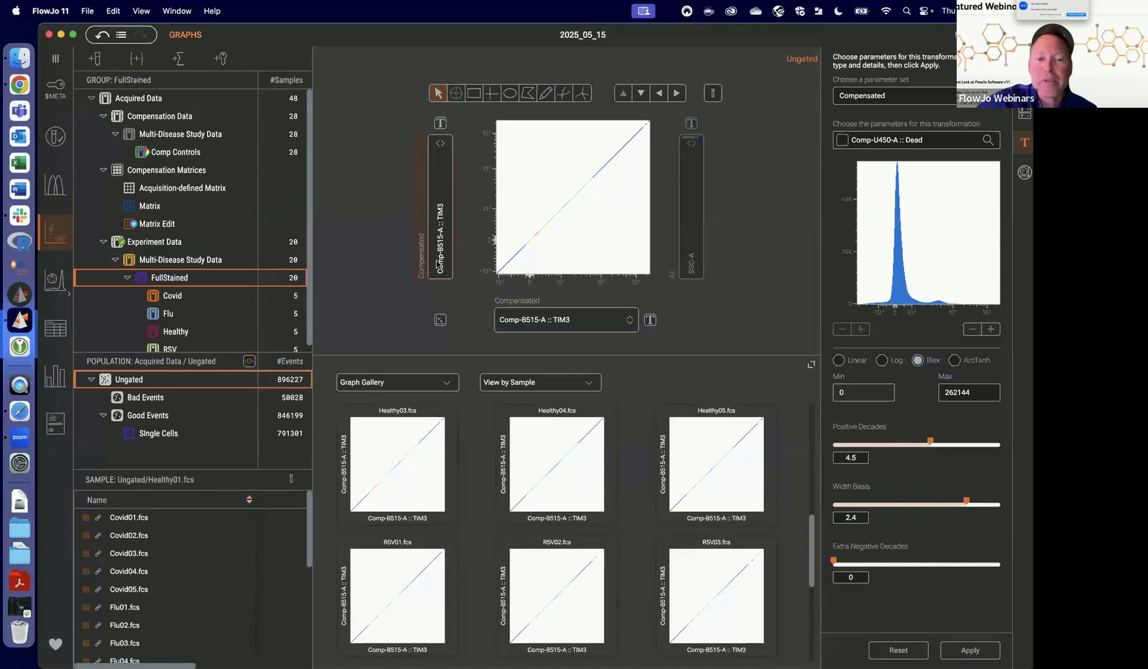
click(587, 323)
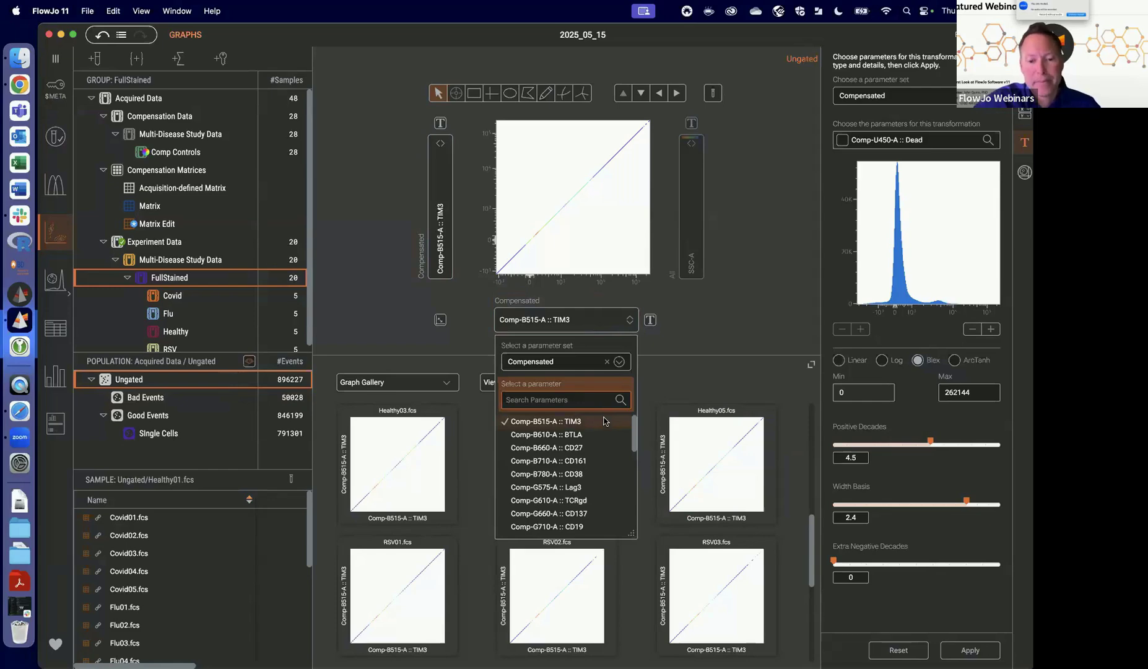
text(cd)
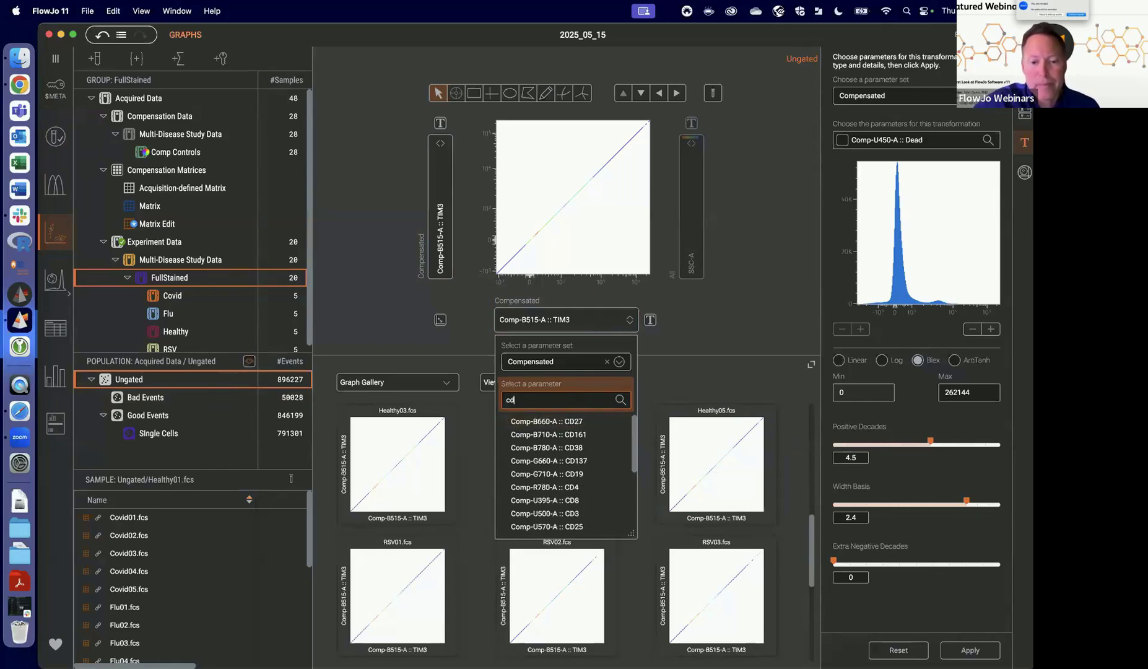
text(3)
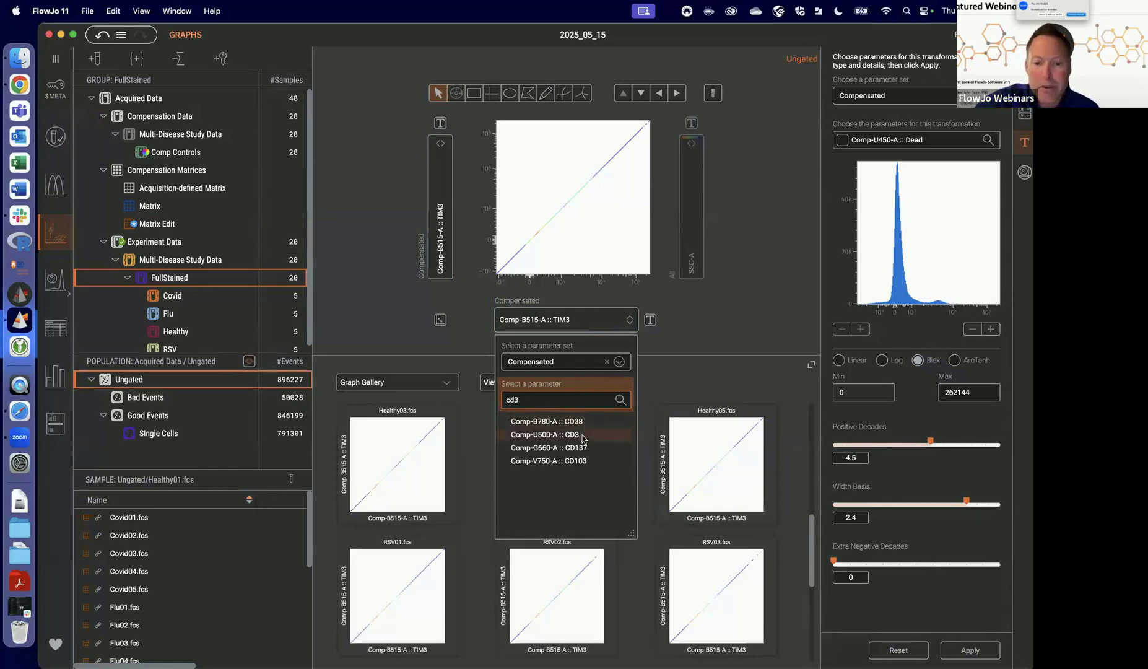
click(585, 436)
click(442, 234)
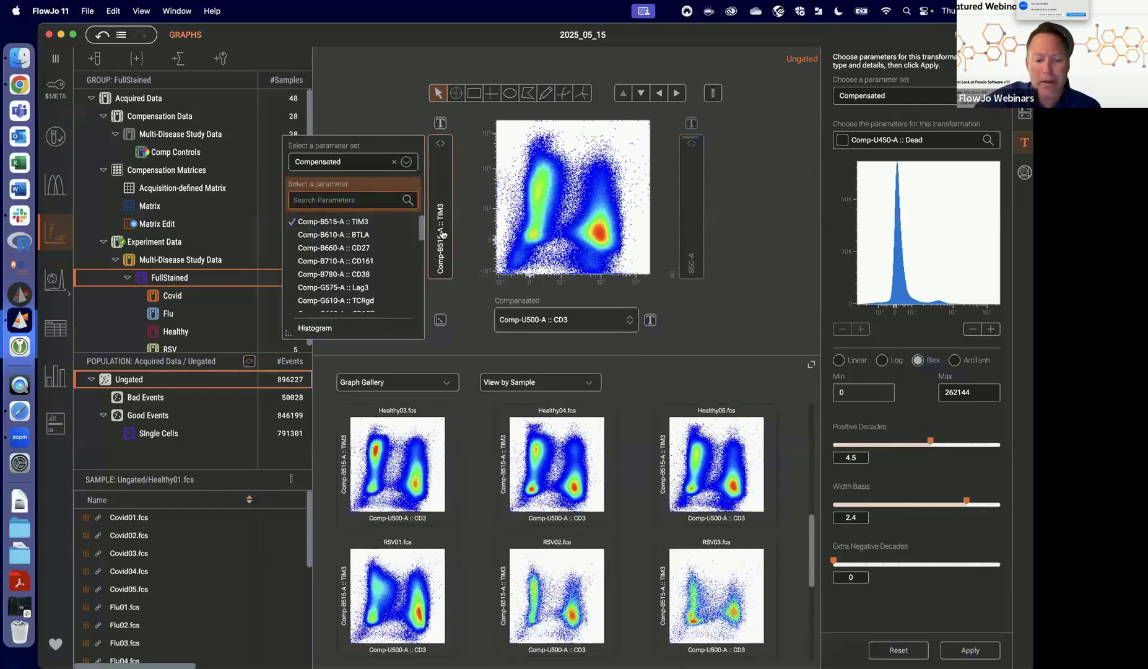
text(dead)
click(367, 222)
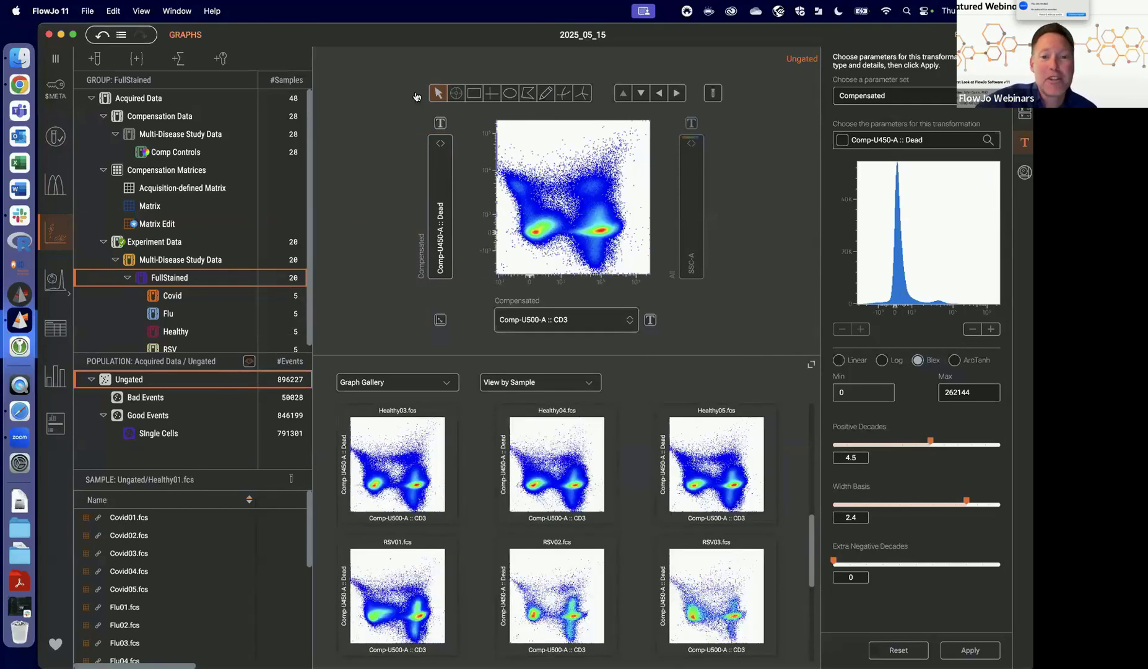
Draw a polygon gate around the CD3-positive, Dead-low cluster in the ungated plot and create it as live Tcells.
click(527, 93)
click(587, 275)
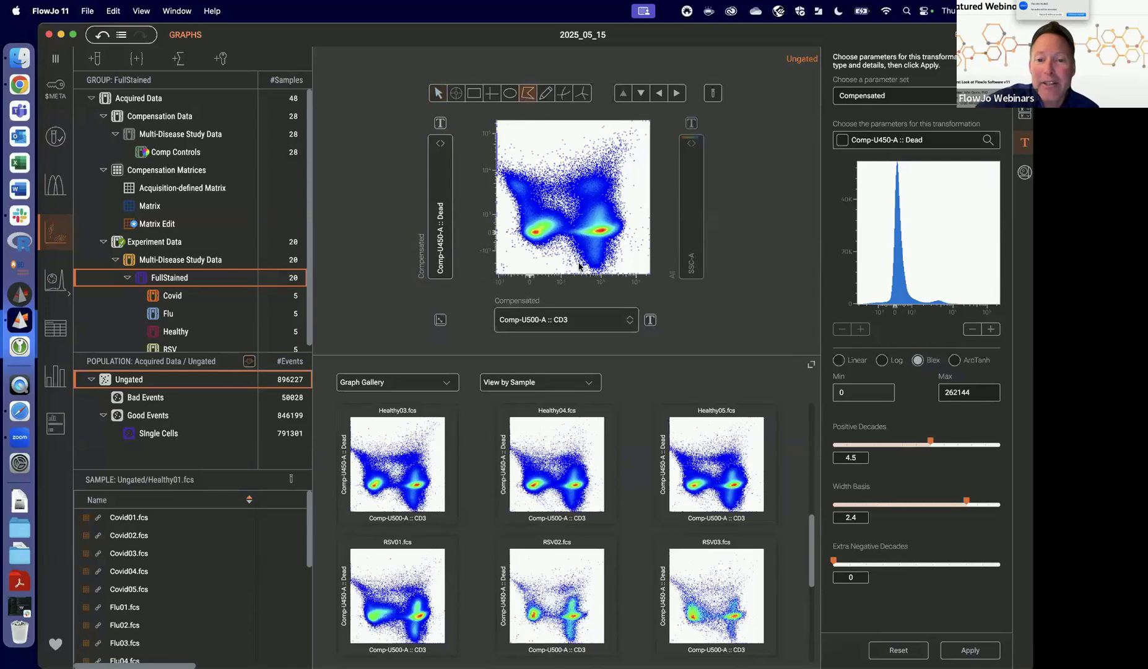
click(573, 203)
click(615, 192)
click(634, 227)
click(616, 267)
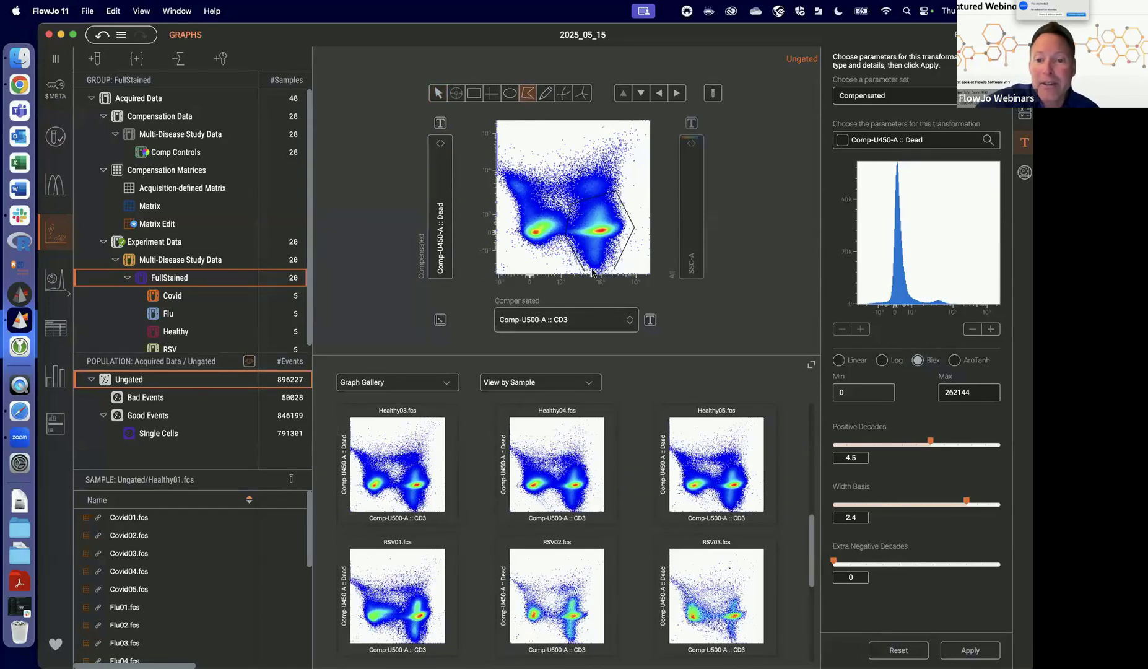
click(587, 274)
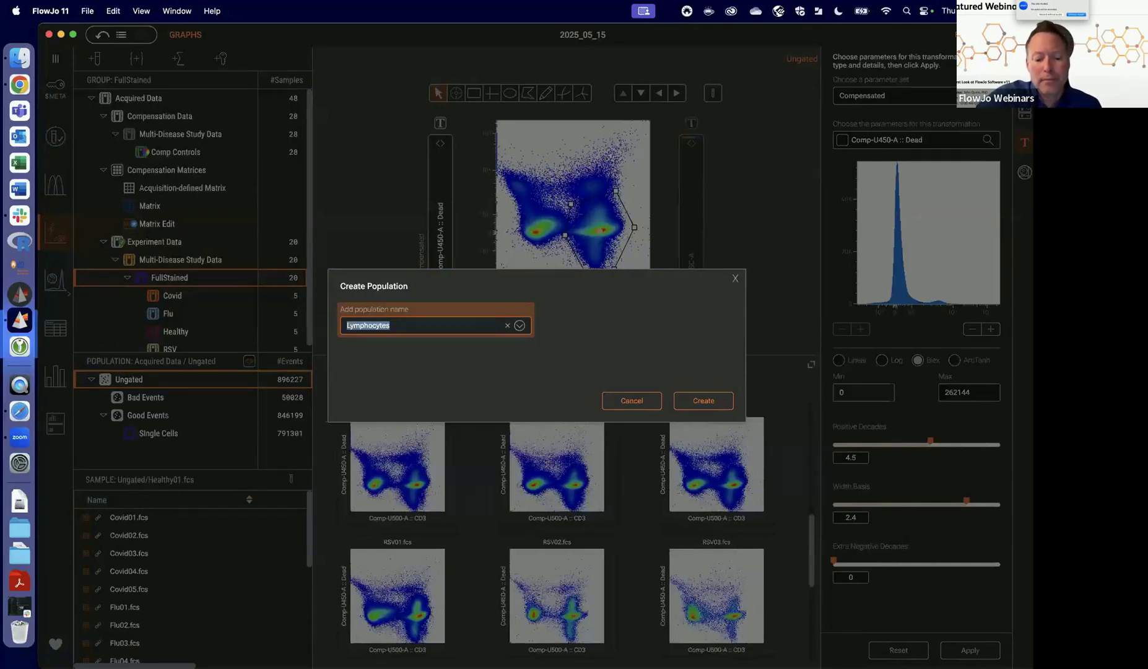
text(live Tcells)
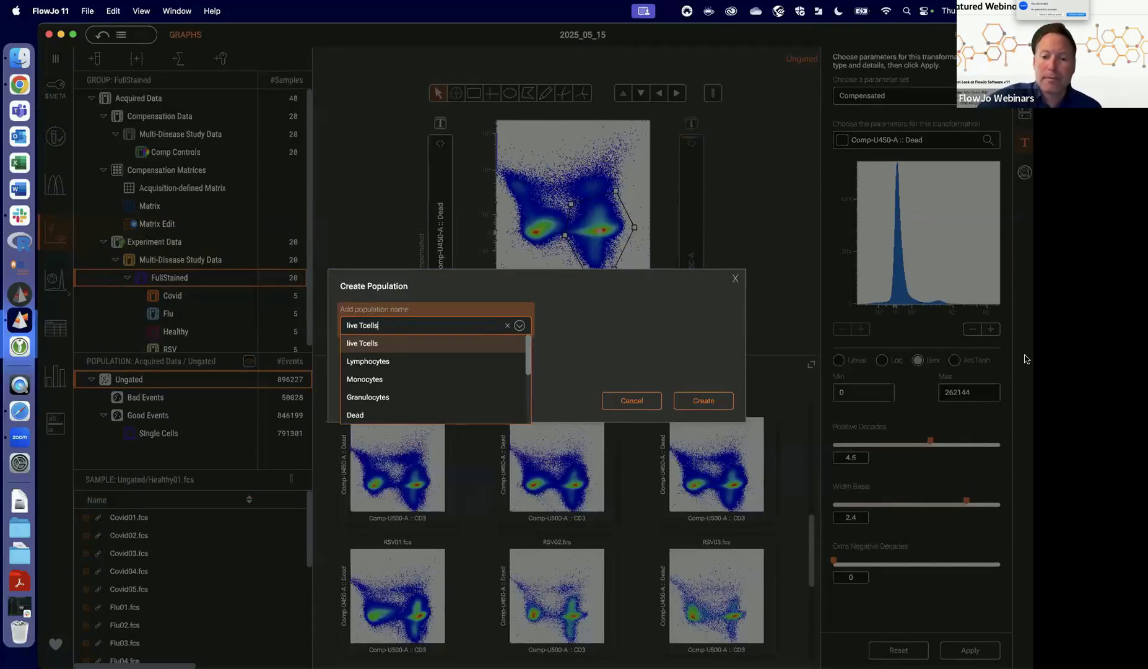
click(721, 402)
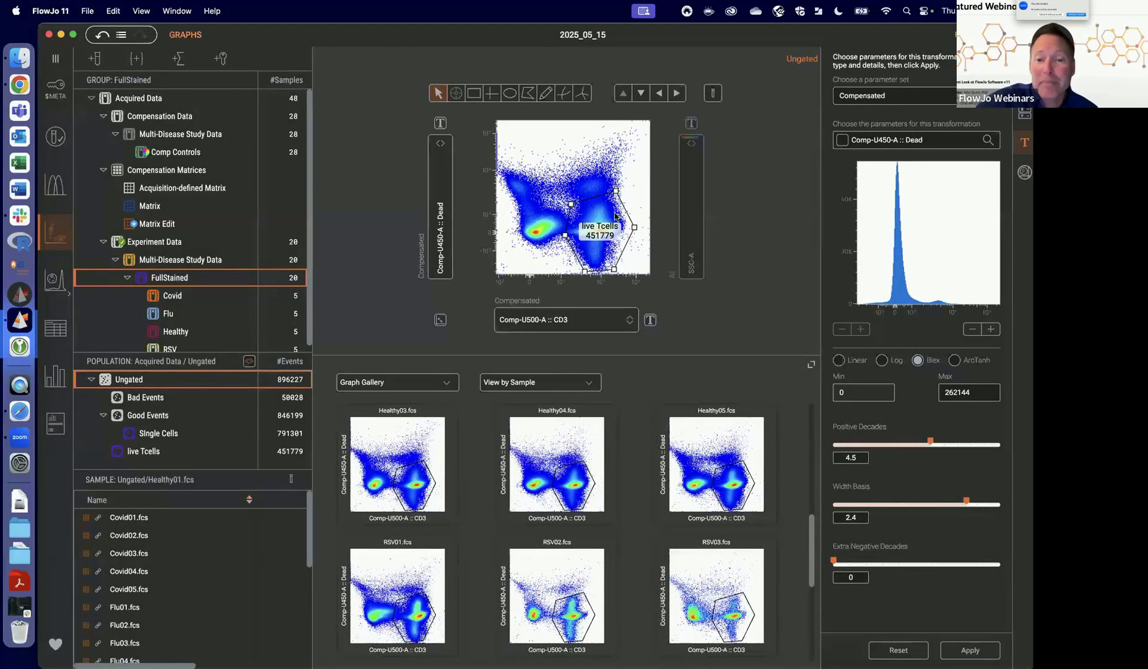
Move the live Tcells gate label off the cluster and open the gated population in the plot.
drag(613, 232, 640, 192)
click(592, 234)
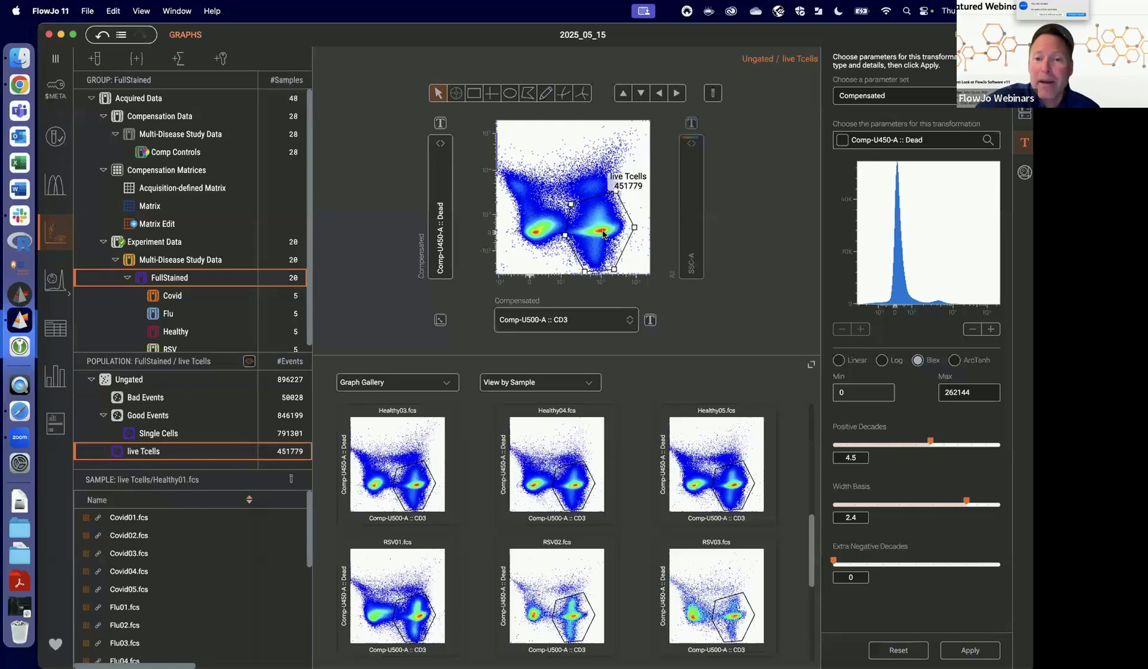
double_click(594, 234)
Plot the live Tcells population as Comp-R780-A :: CD4 on the X axis versus Comp-U395-A :: CD8 on the Y axis.
click(631, 323)
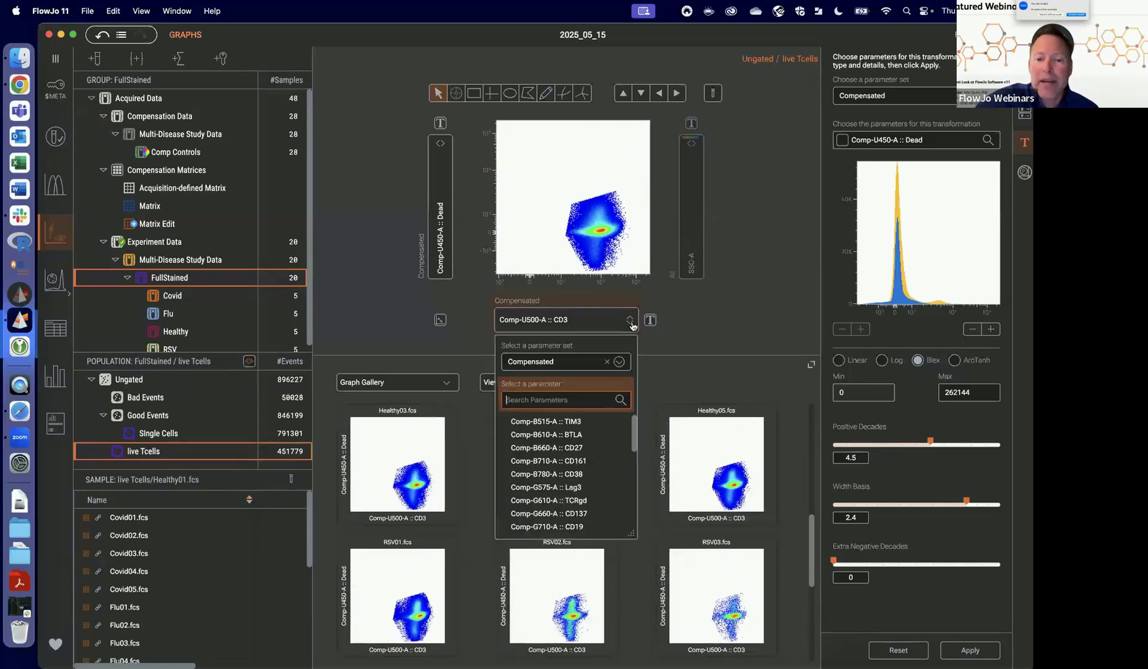
text(cd4)
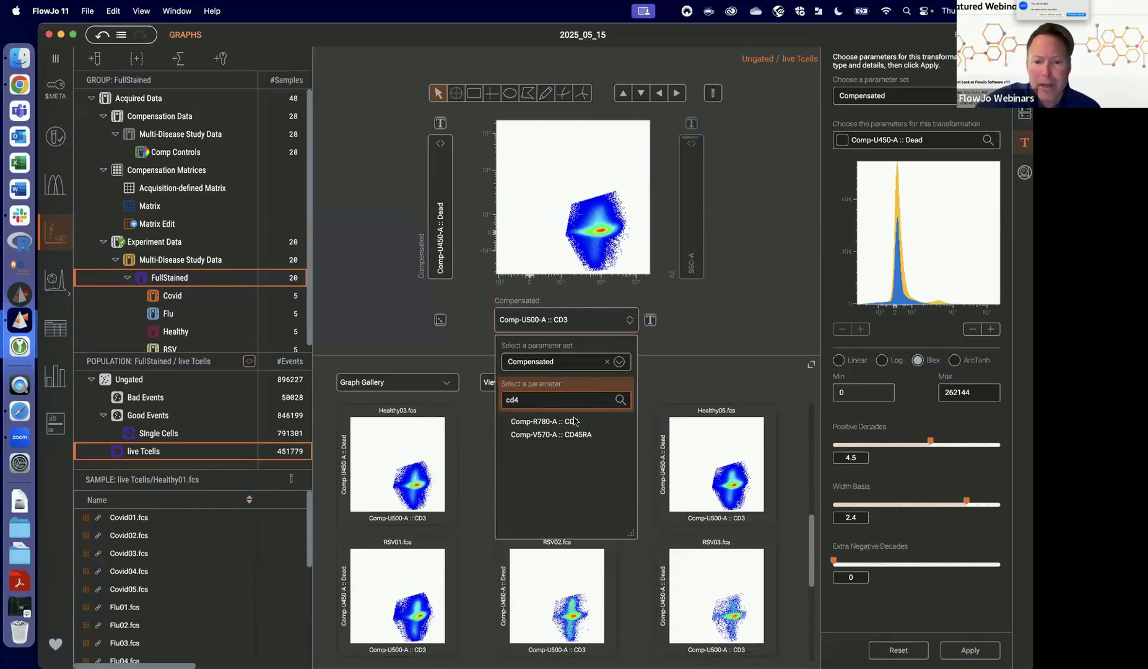
key(Return)
click(435, 231)
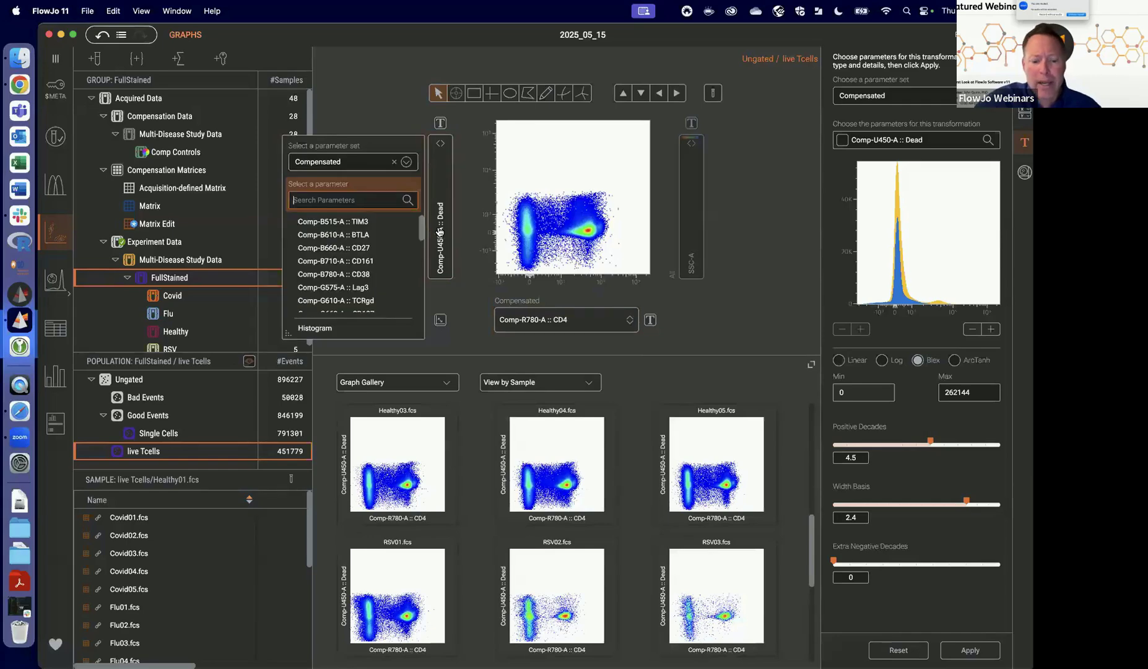
text(cd8)
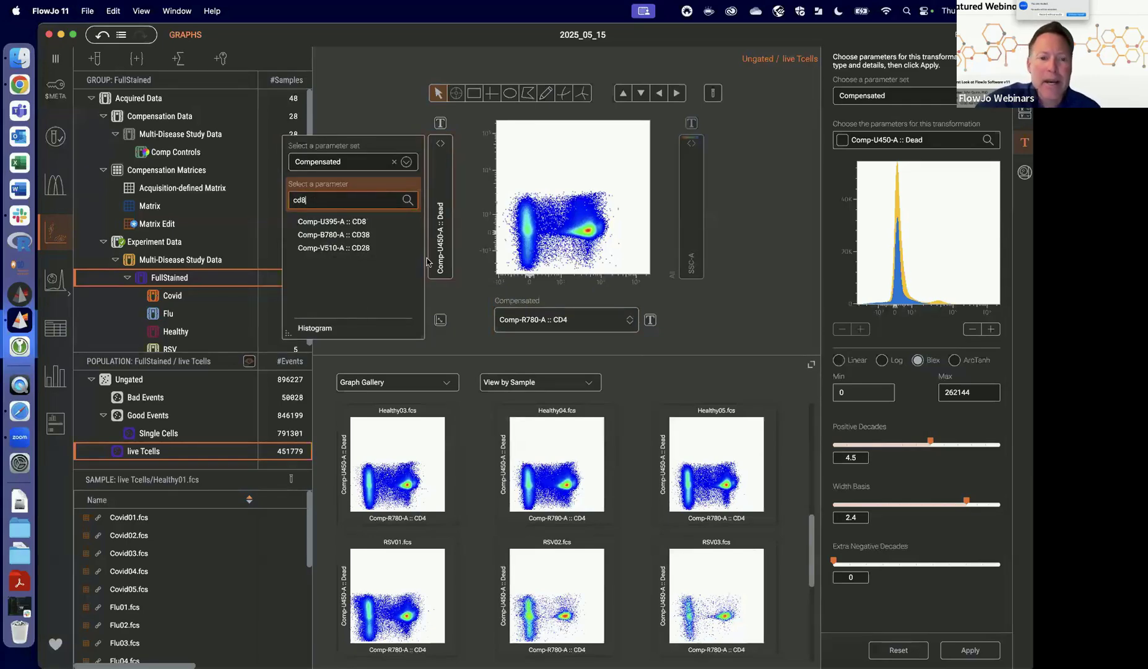
click(362, 226)
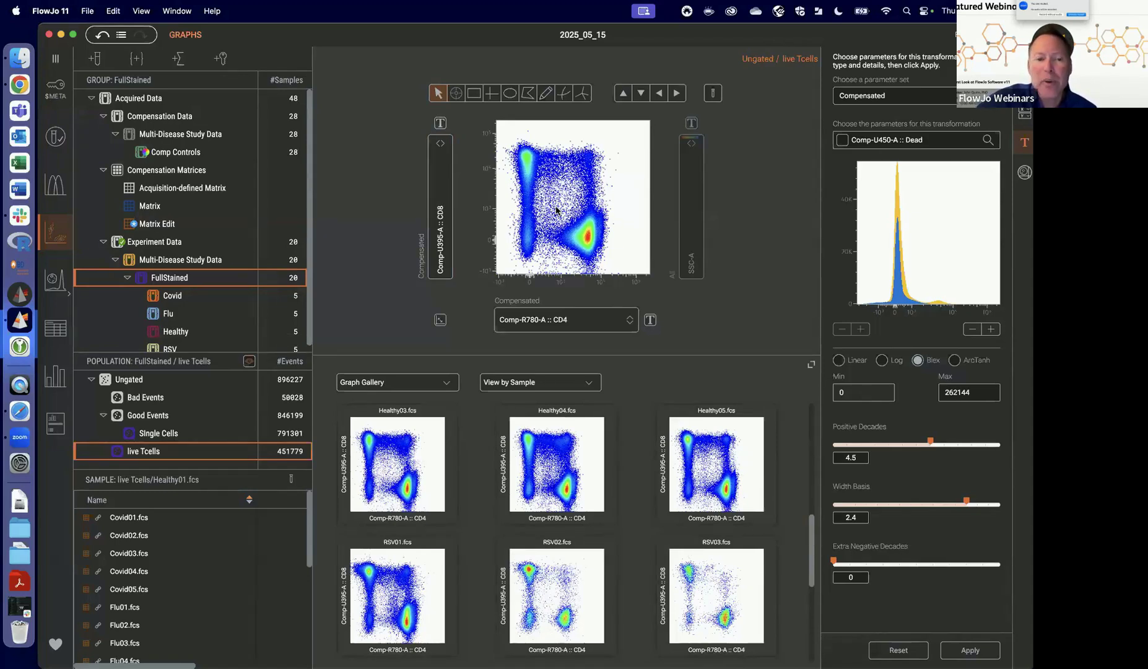
Display all FullStained samples together, copy the live Tcells gate under Single Cells, and select the copy.
click(714, 93)
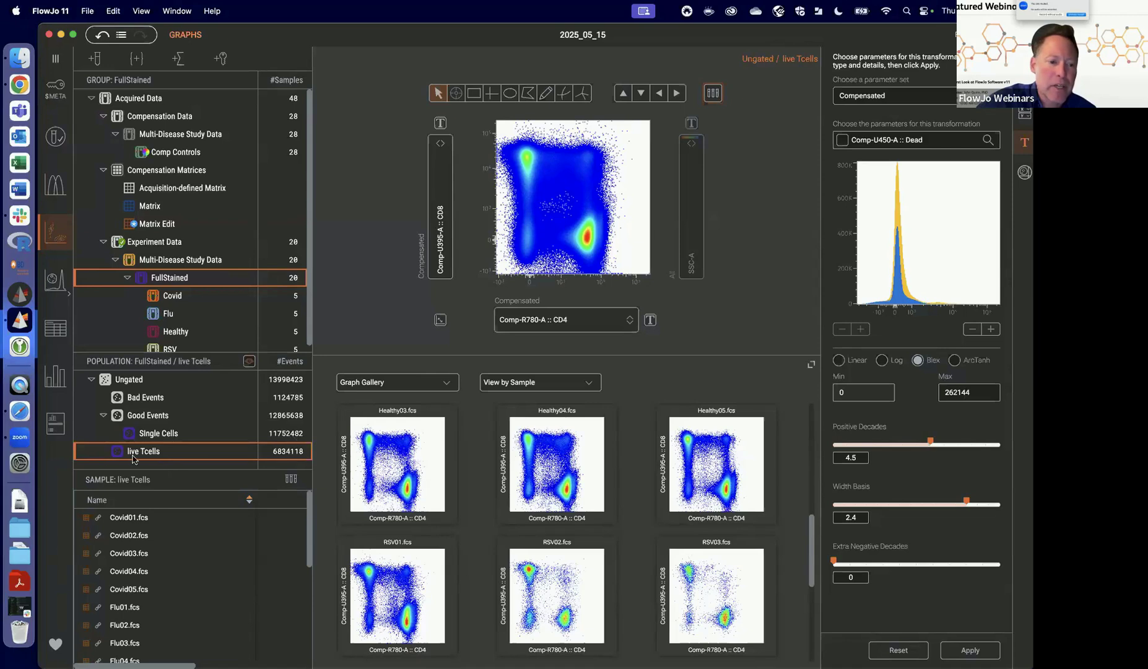
drag(138, 456, 174, 436)
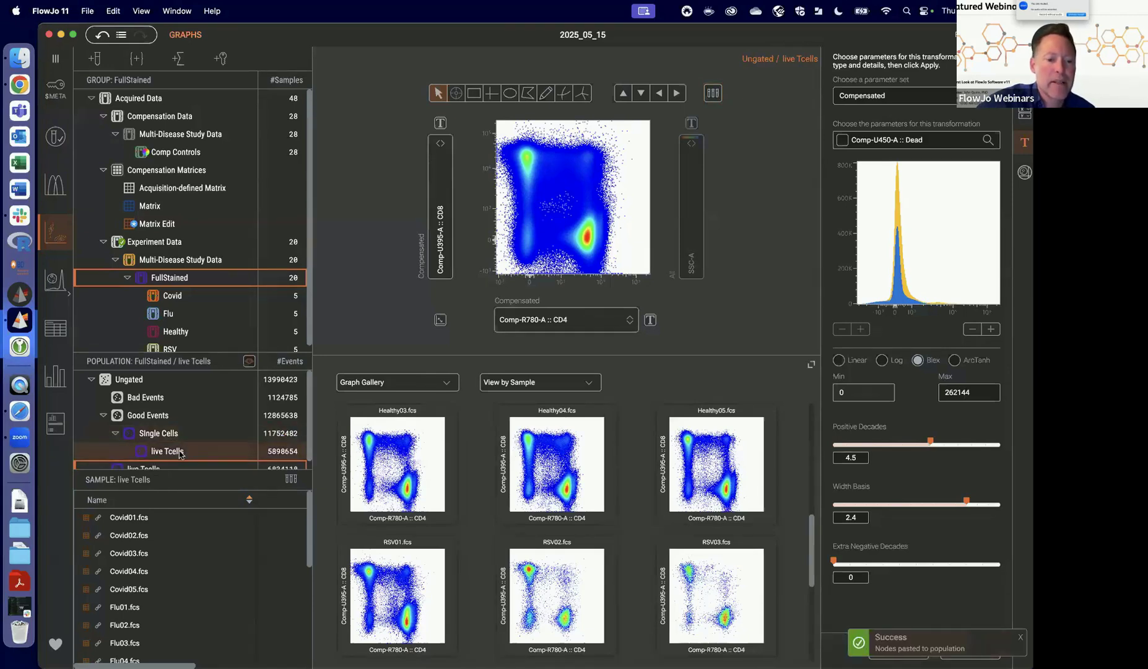
click(179, 452)
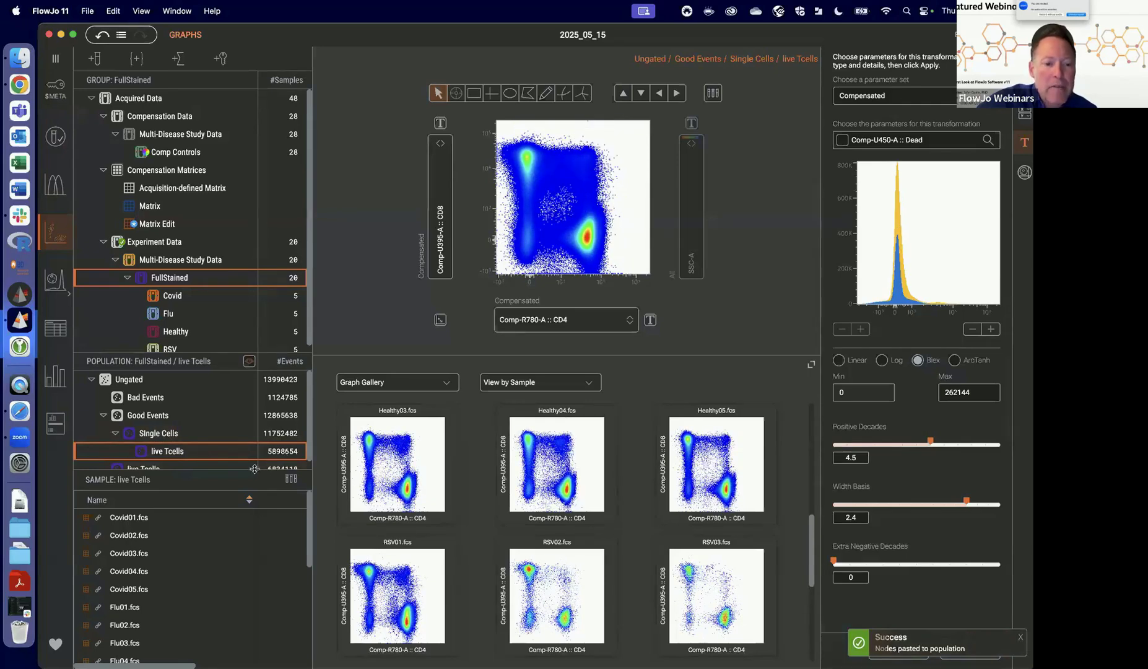
Enlarge the population list, delete the live Tcells gate directly under Ungated, and select the one under Single Cells.
drag(250, 471, 245, 512)
click(167, 469)
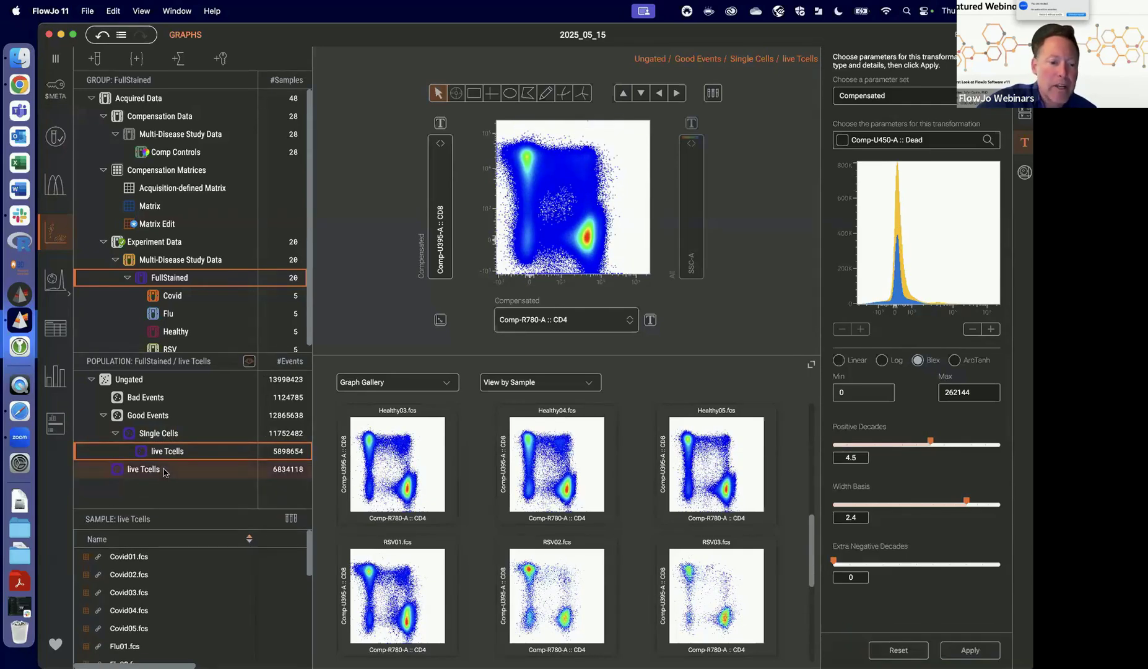
key(Delete)
click(179, 450)
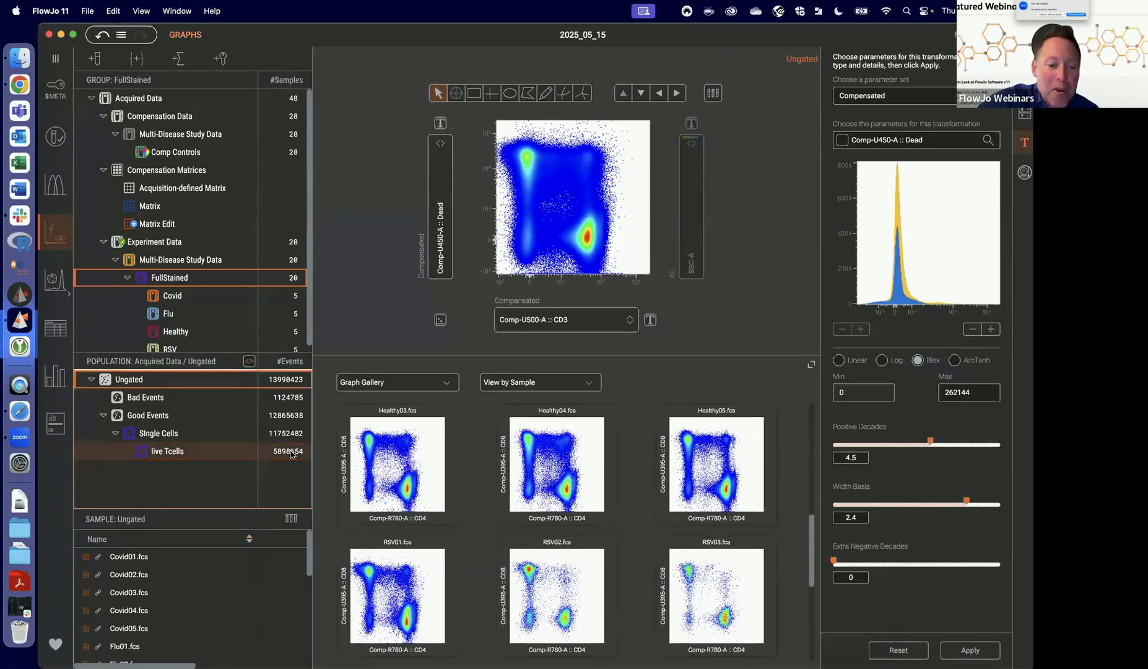
click(183, 457)
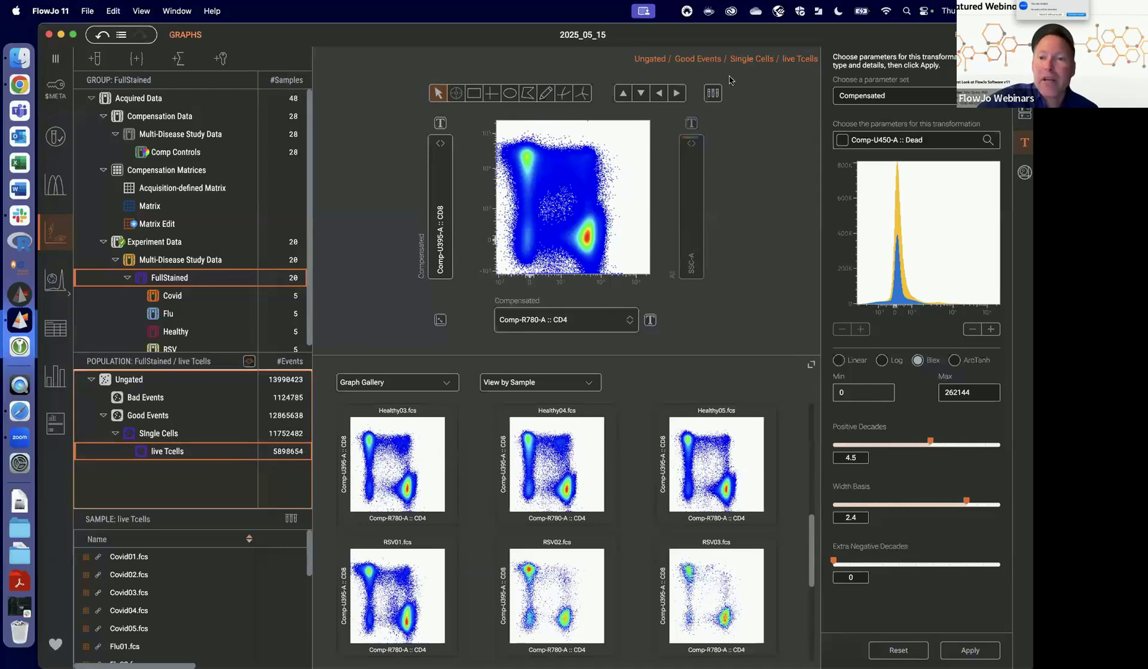
View the live Tcells plot and event counts for the single sample Healthy01.fcs.
click(715, 92)
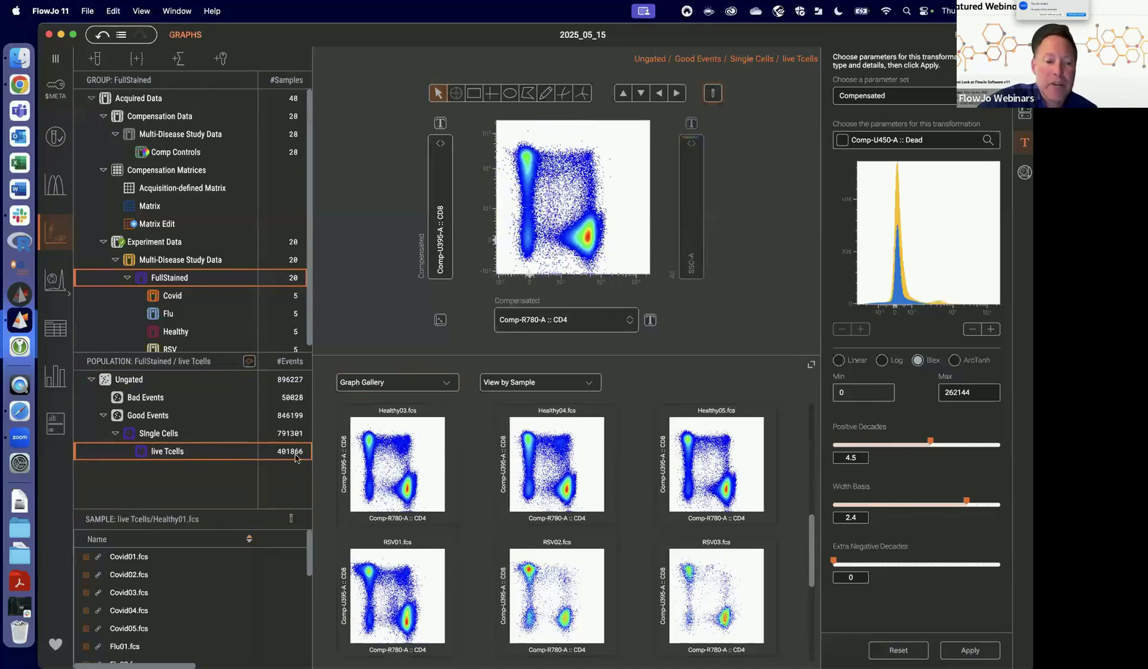
scroll(228, 568, down, 3)
scroll(228, 568, down, 7)
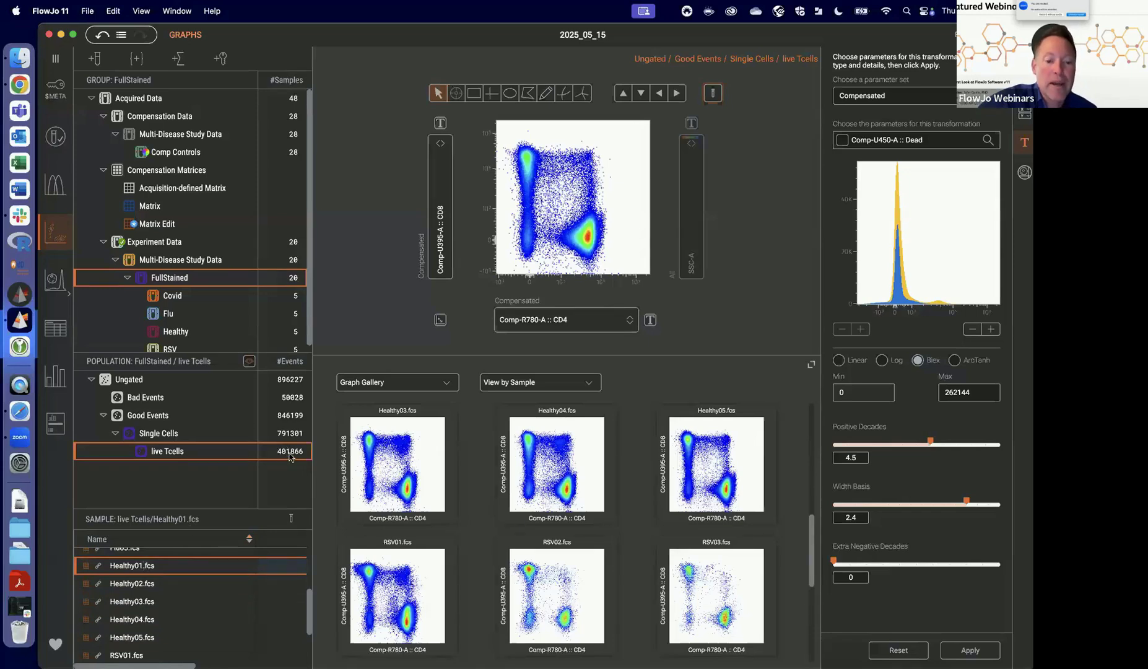
Return to the combined-sample plot and place a curly quadrant gate separating the CD4 and CD8 populations of live Tcells.
click(713, 93)
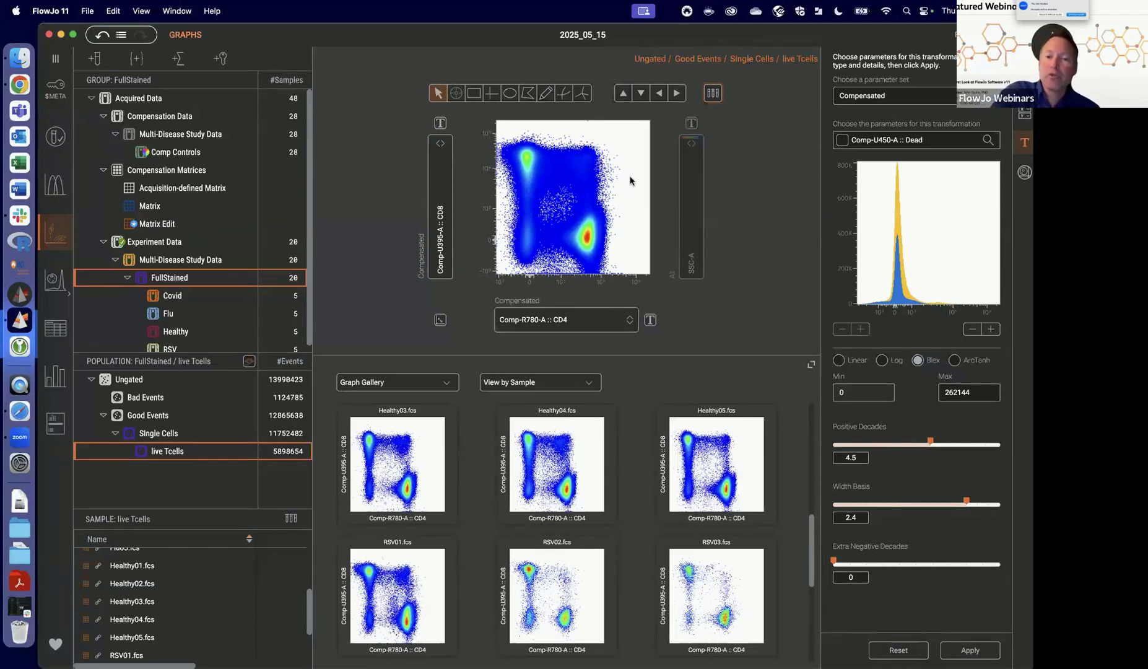
click(563, 93)
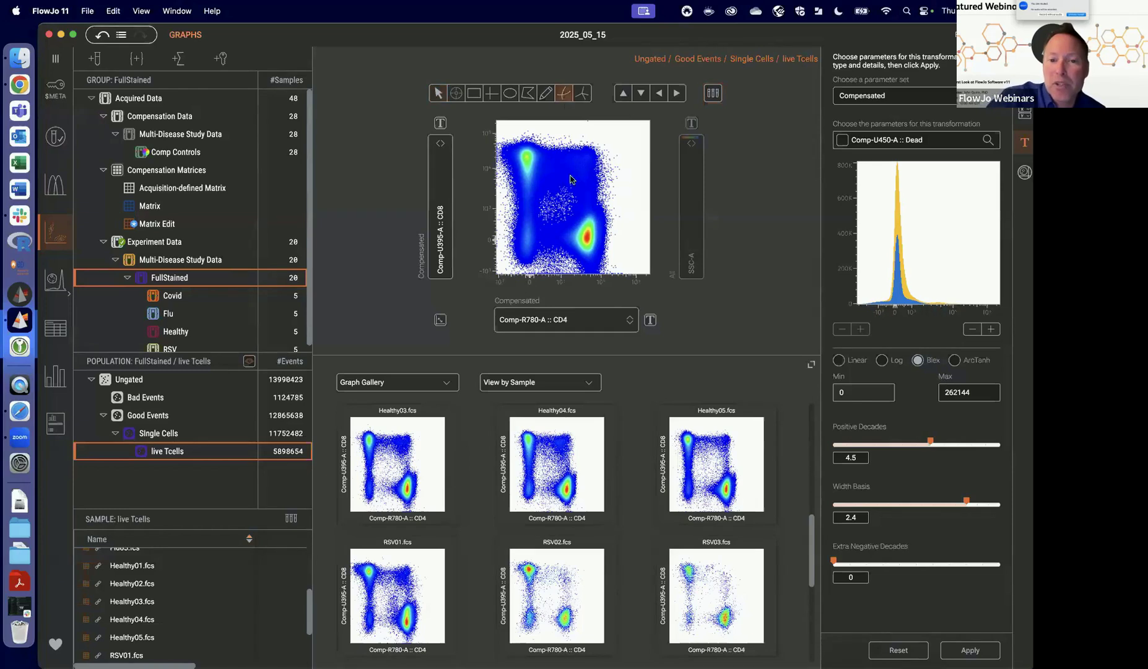
click(542, 210)
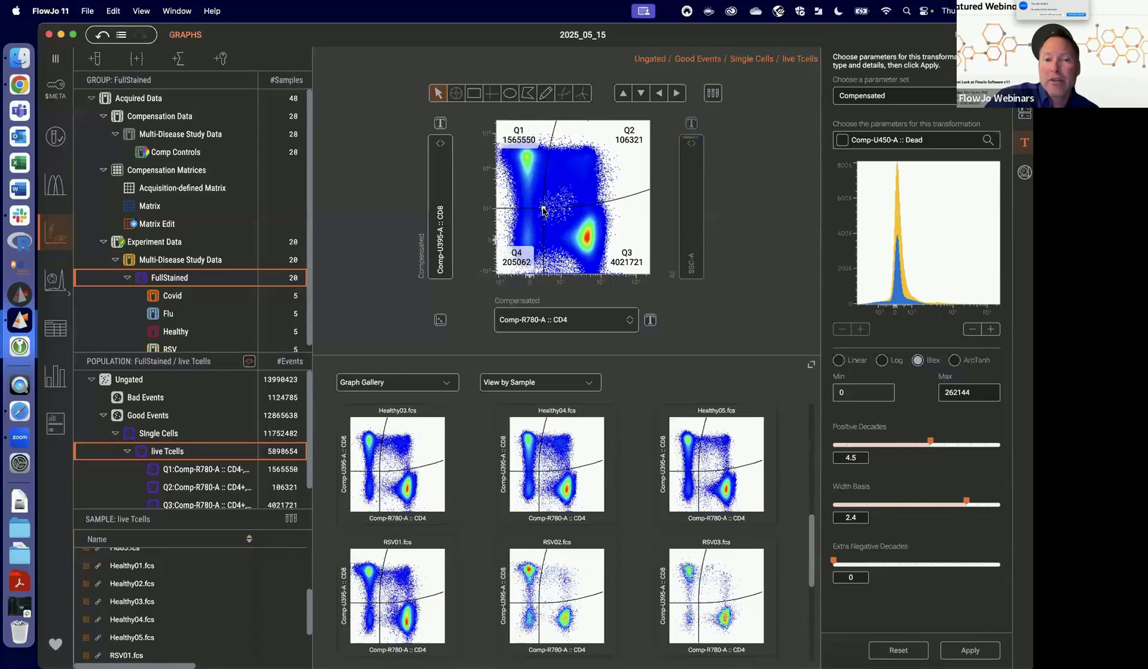
Show only Healthy01.fcs and open its Q3 quadrant of CD4-positive, CD8-negative cells.
click(714, 96)
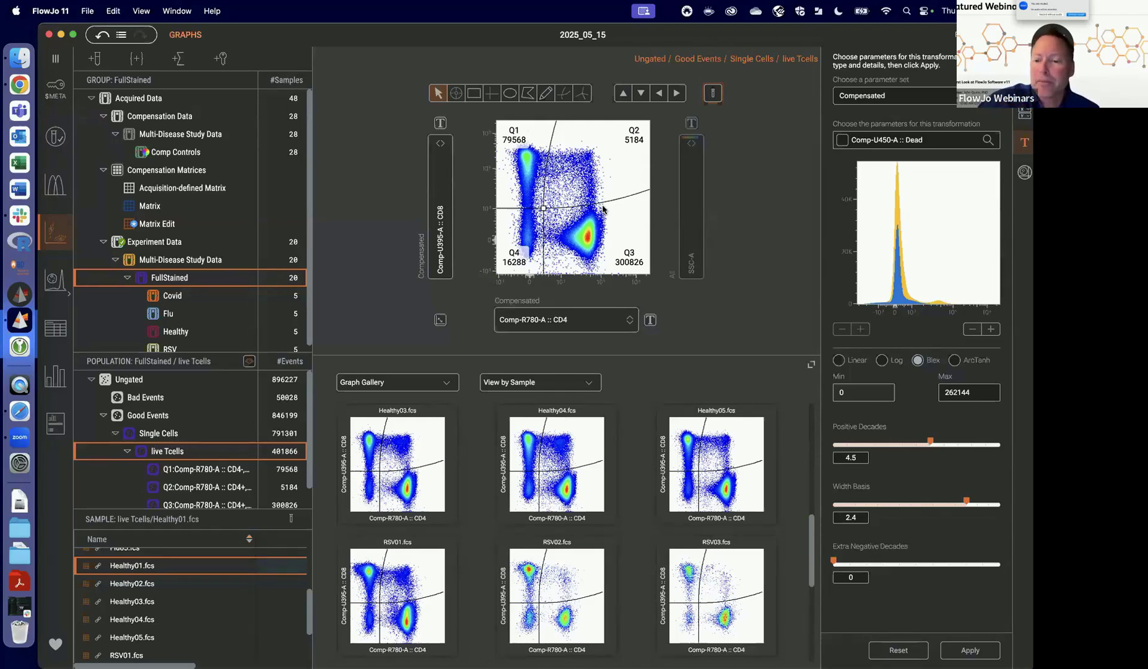
click(587, 241)
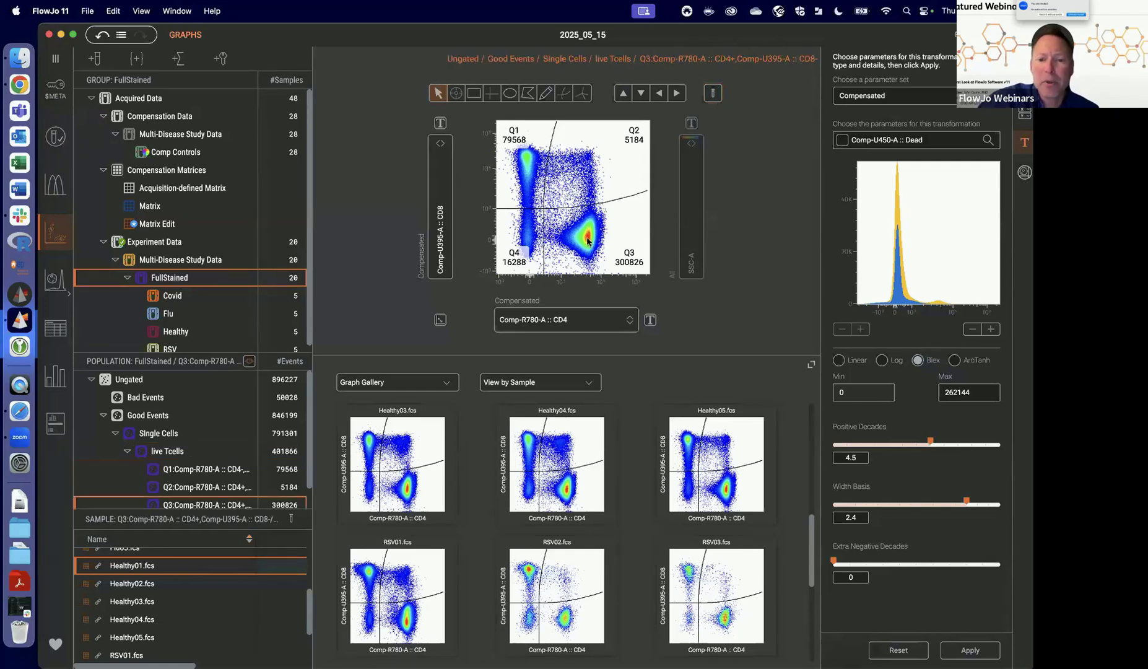
double_click(606, 234)
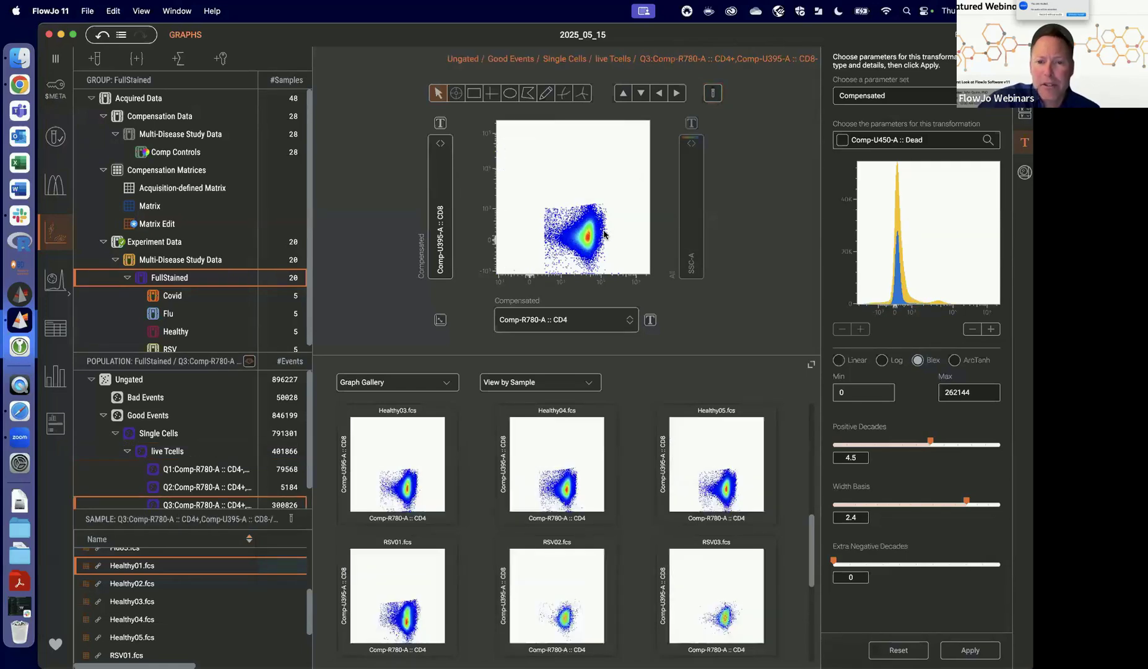
Plot the Q3 population as Comp-V750-A :: CD103 on the X axis versus Comp-V780-A :: CD127 on the Y axis.
click(630, 322)
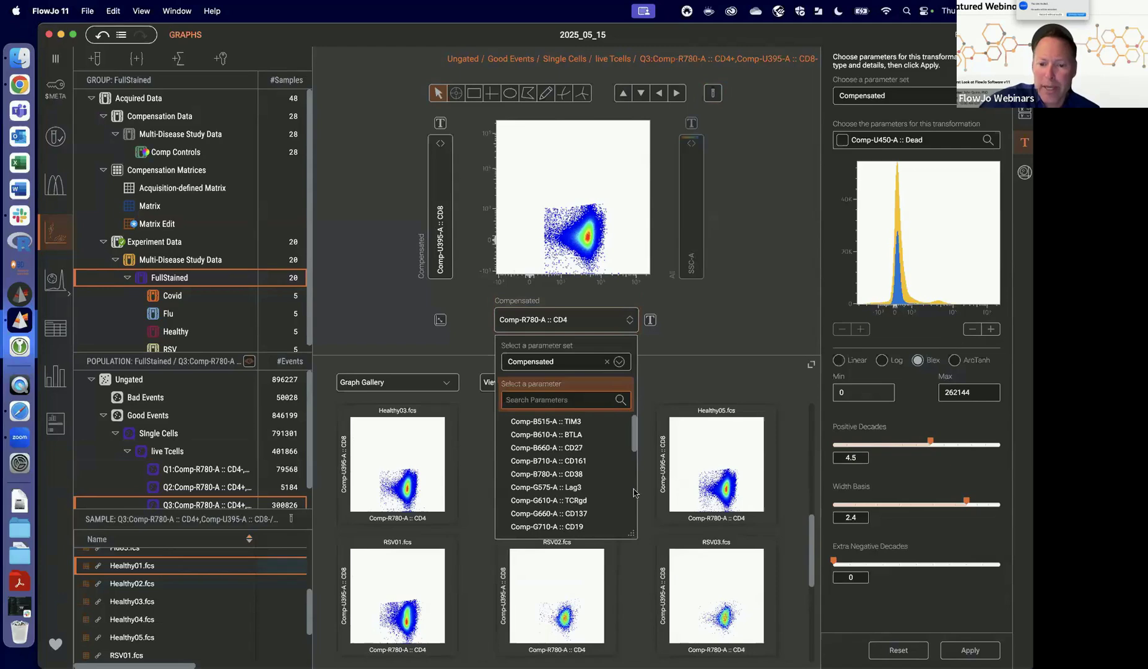
scroll(634, 495, down, 10)
click(557, 512)
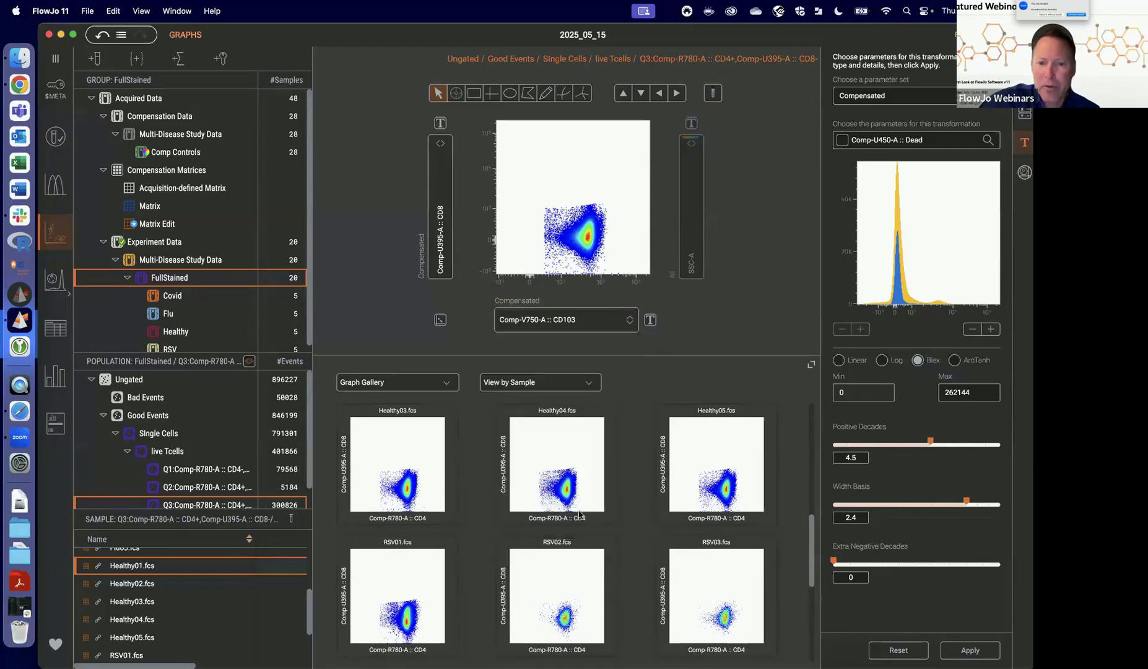
click(441, 232)
scroll(426, 238, down, 10)
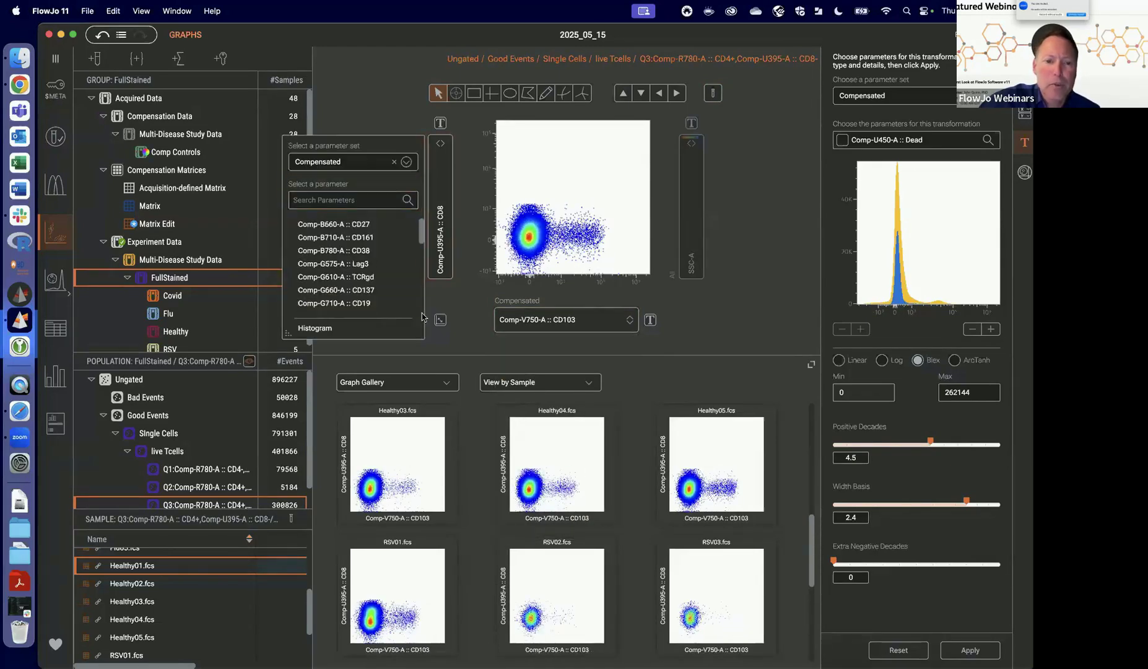
click(378, 306)
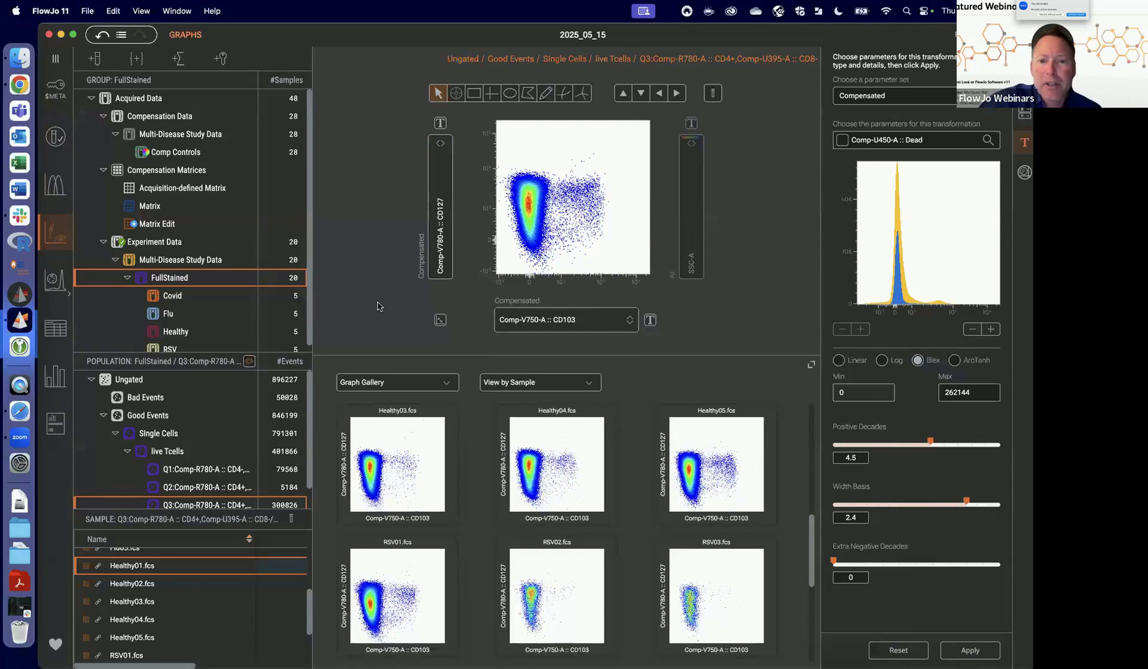
Display all group samples together and change the CD103 versus CD127 graph's plot type to Heatmap Statistic.
click(714, 93)
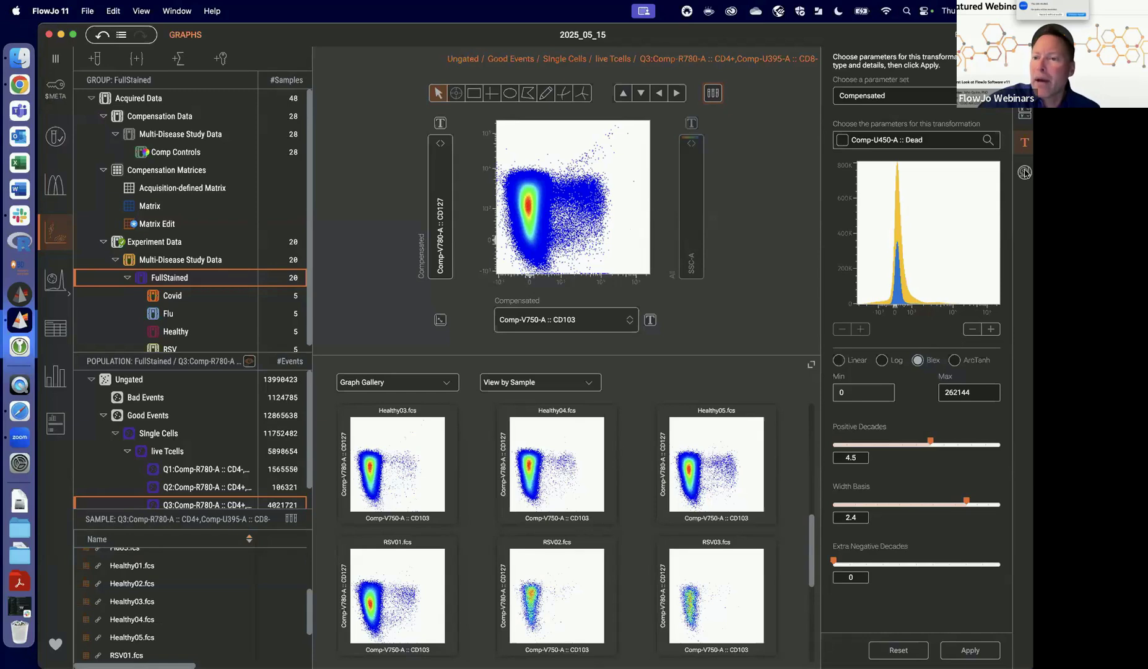
click(1025, 117)
click(1024, 84)
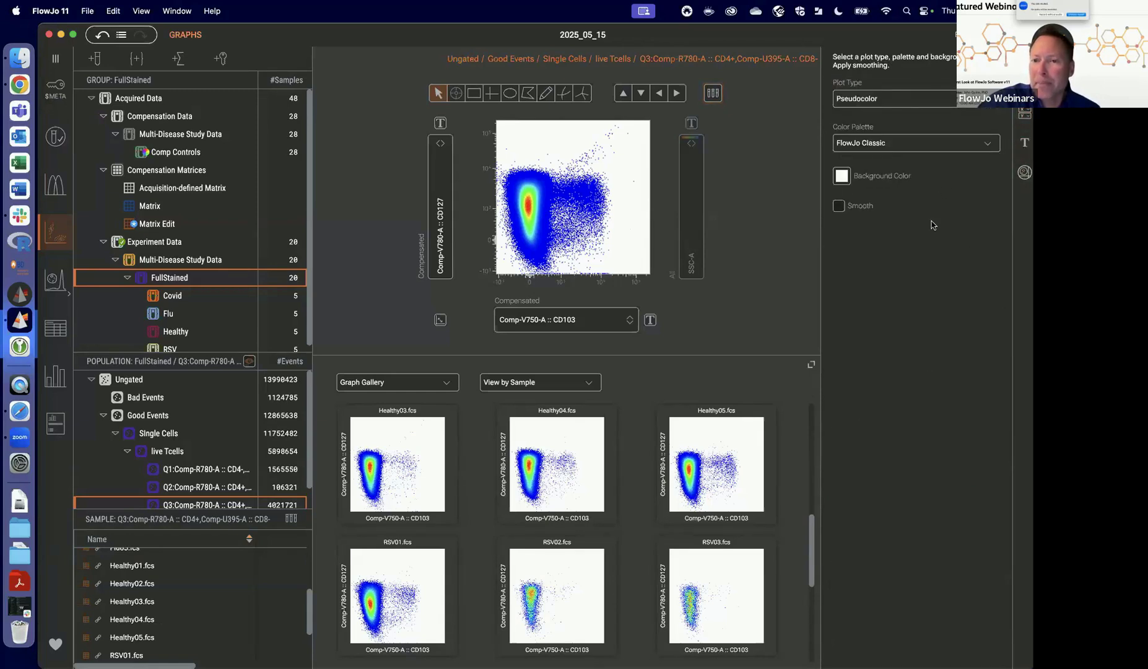
click(966, 99)
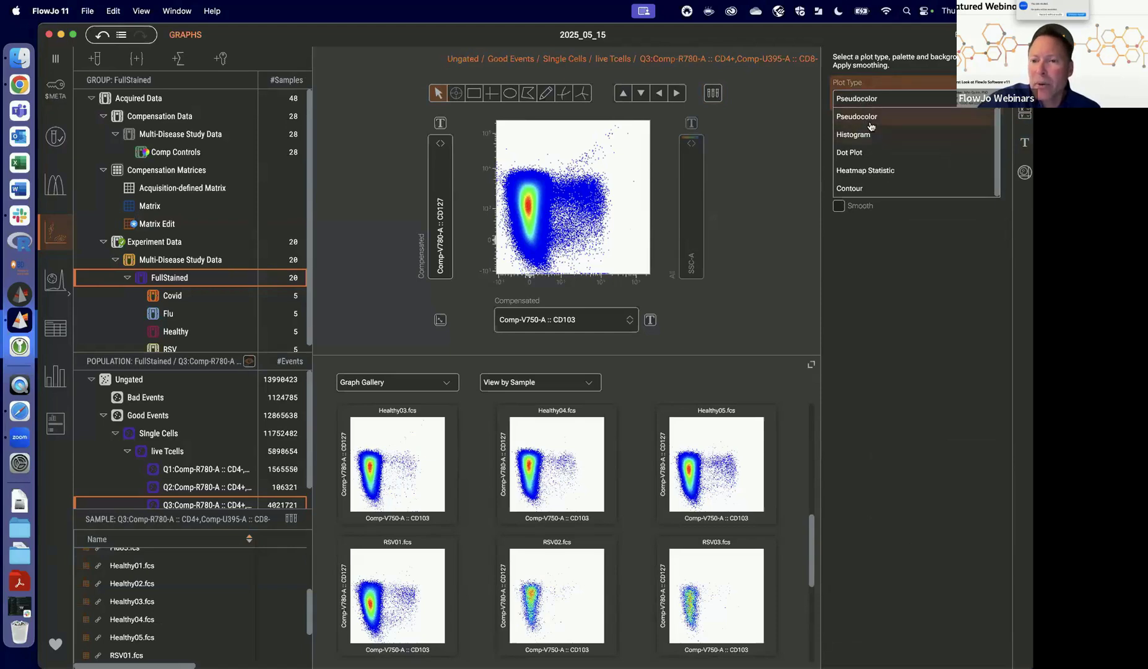
click(885, 172)
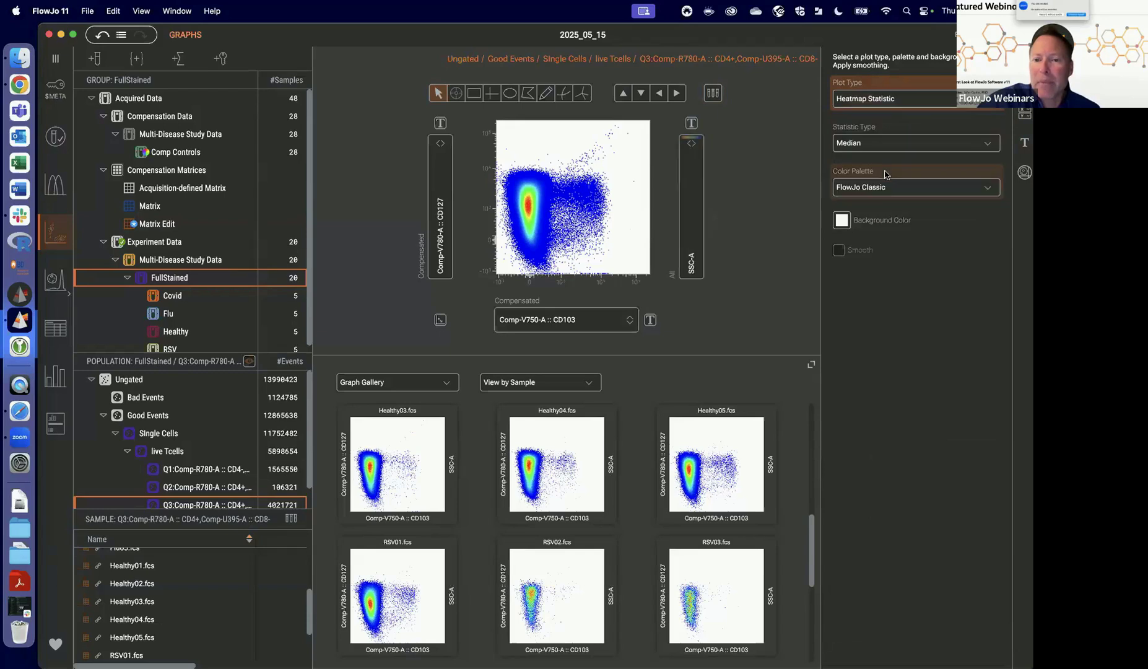
Set the heatmap's third parameter to Comp-U570-A :: CD25.
click(698, 204)
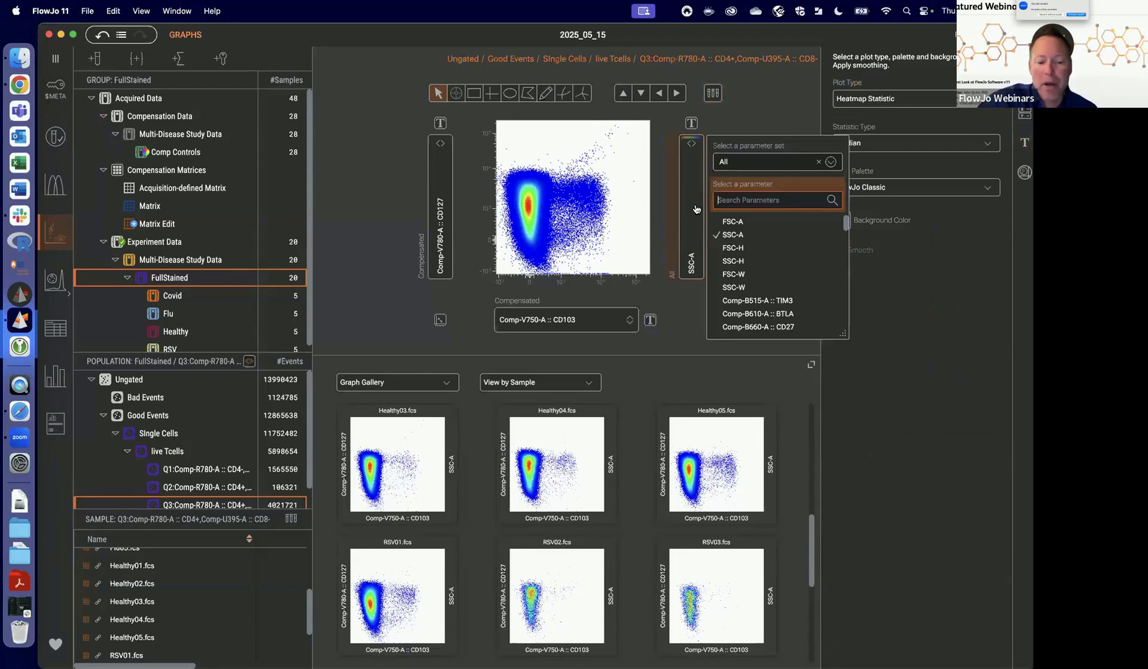
text(cd25)
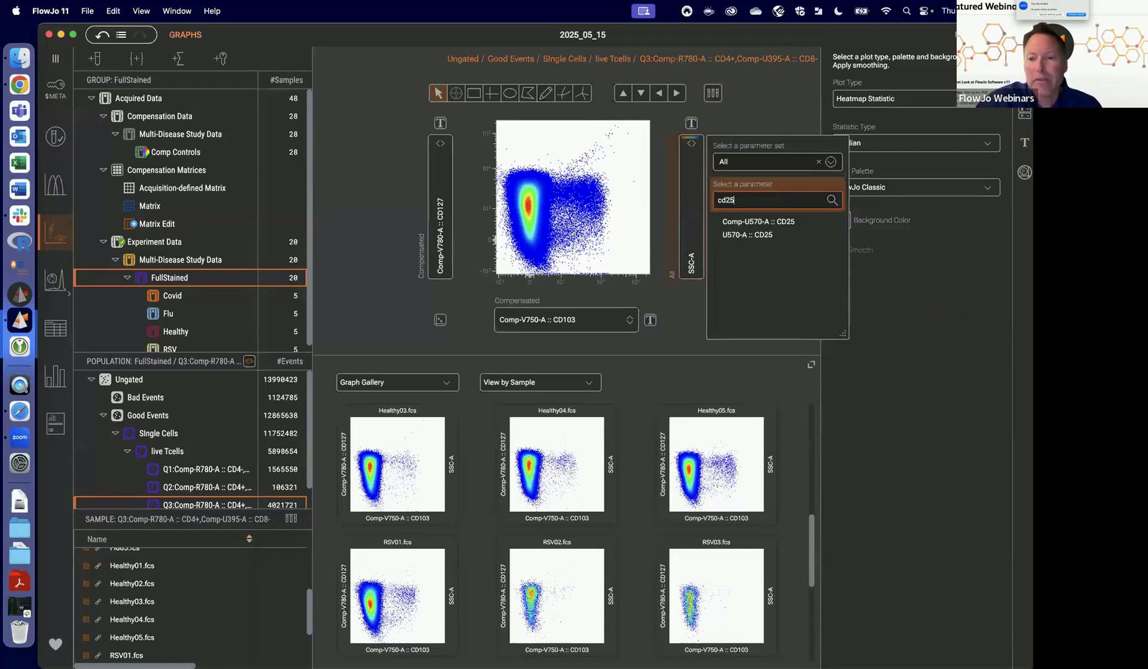
click(757, 222)
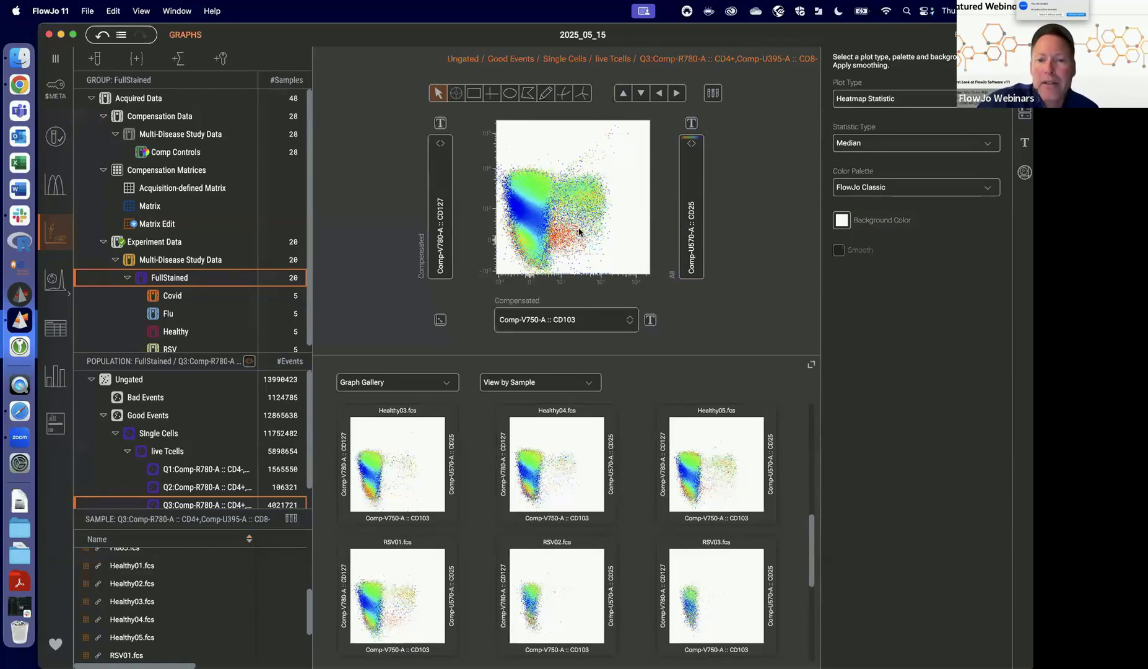
Draw a polygon gate around the CD103-positive events in the CD103 versus CD127 heatmap plot.
click(526, 95)
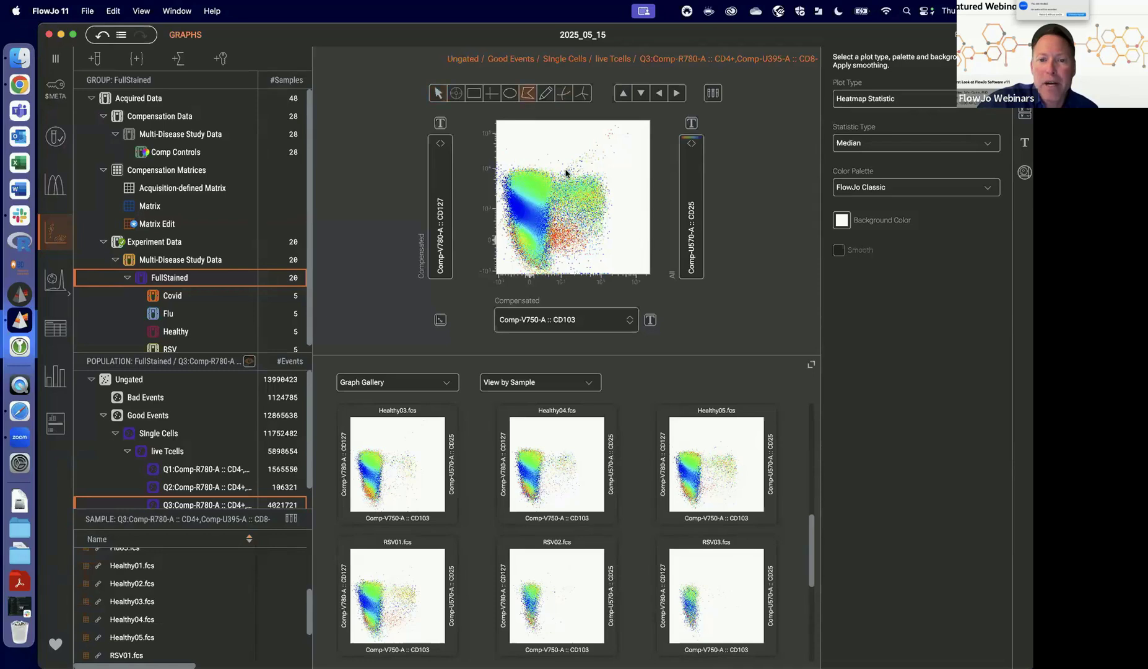
click(553, 253)
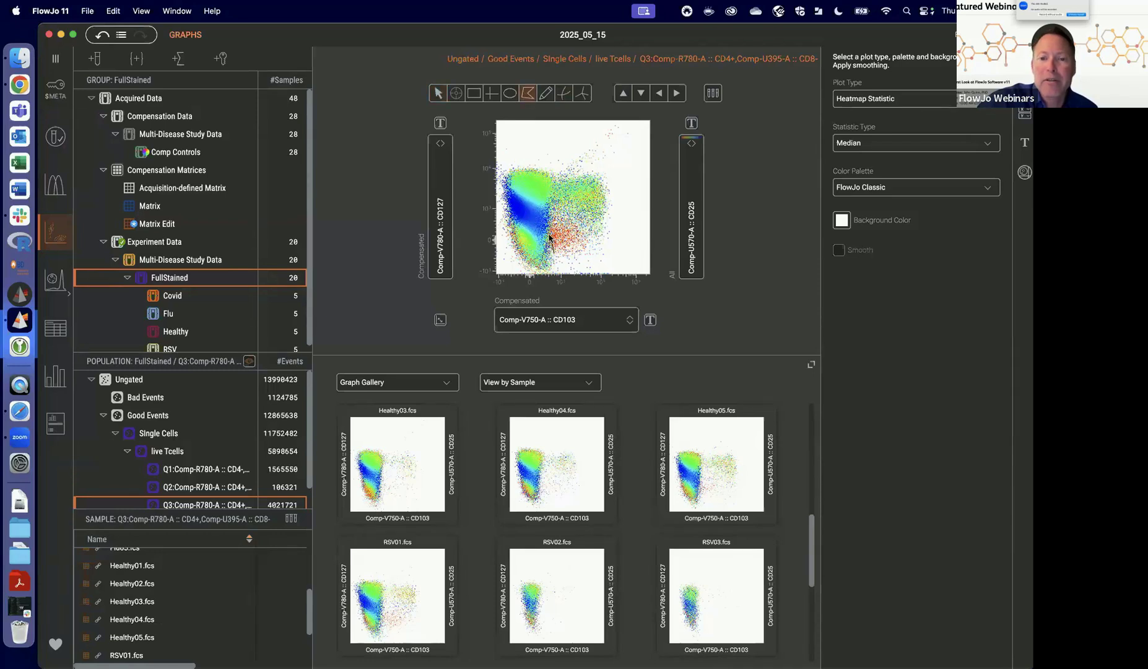
click(557, 160)
click(606, 175)
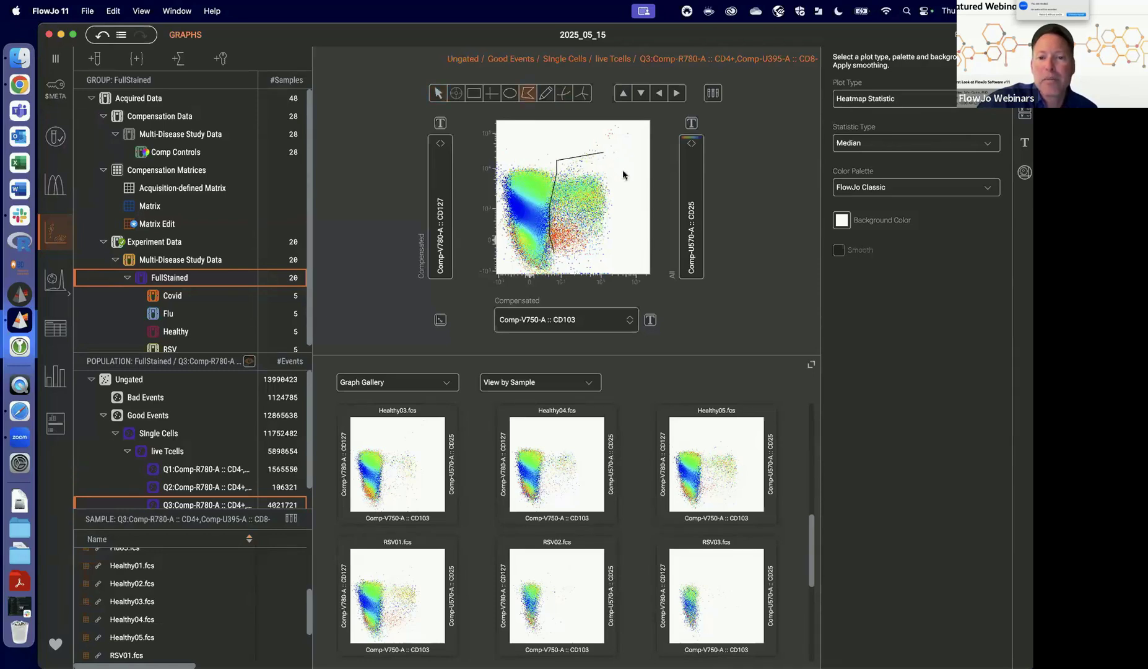
Finish the polygon gate around the CD103-positive cells, name the population Treg, and move its label beside the gate's upper edge.
click(606, 219)
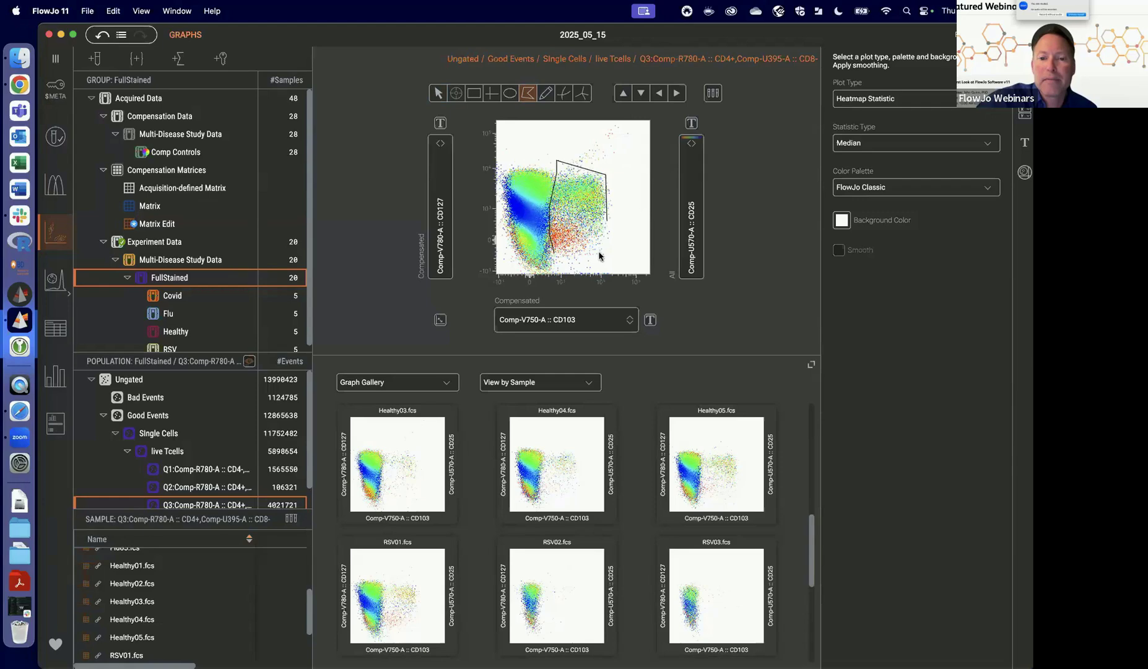
click(554, 254)
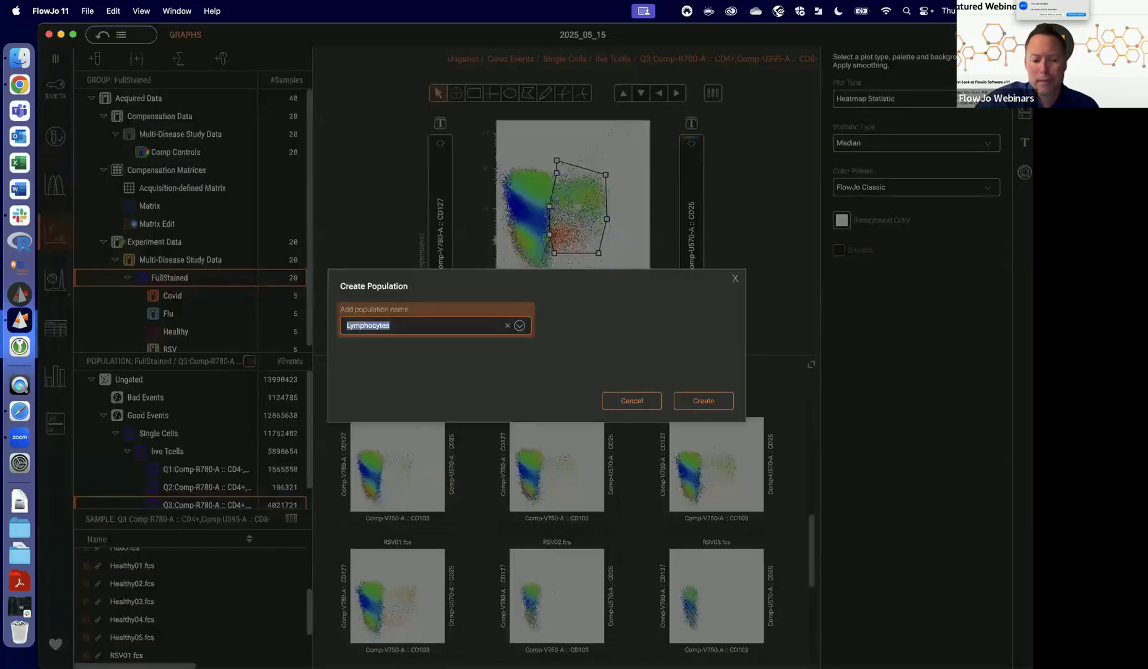
text(Treg)
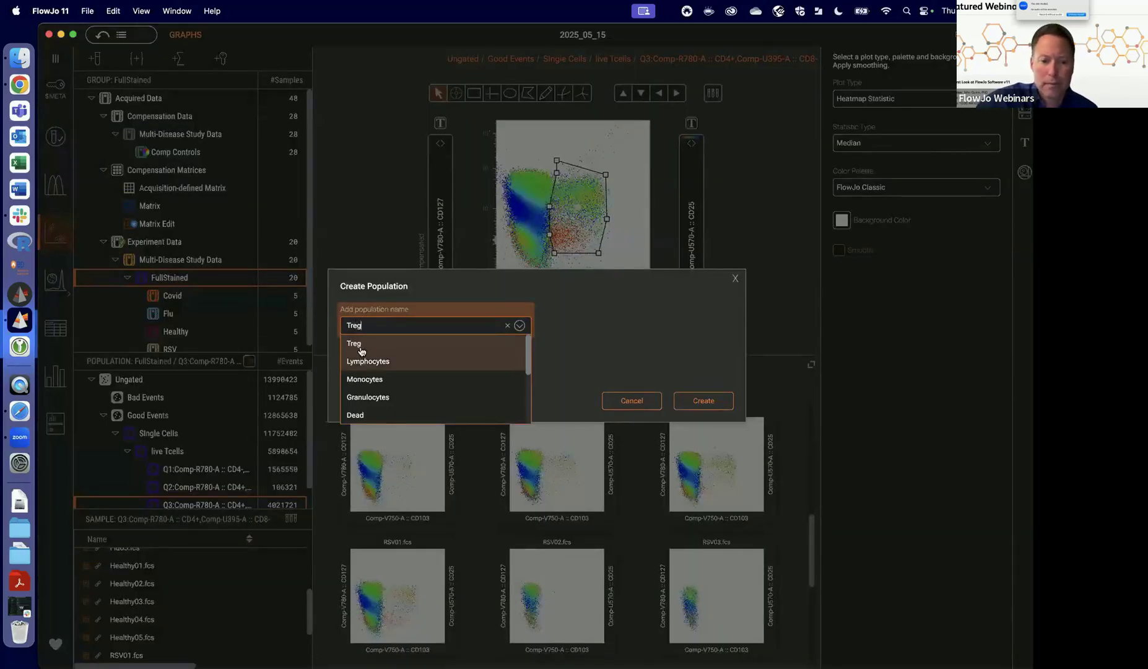
click(360, 348)
click(703, 401)
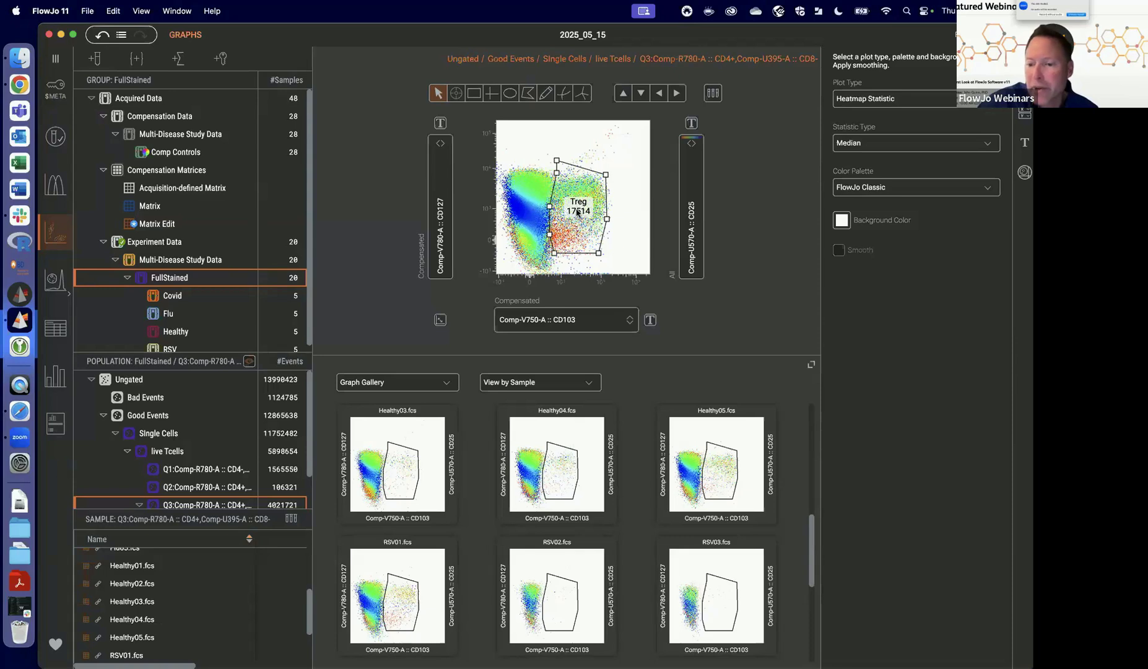
drag(605, 184, 618, 179)
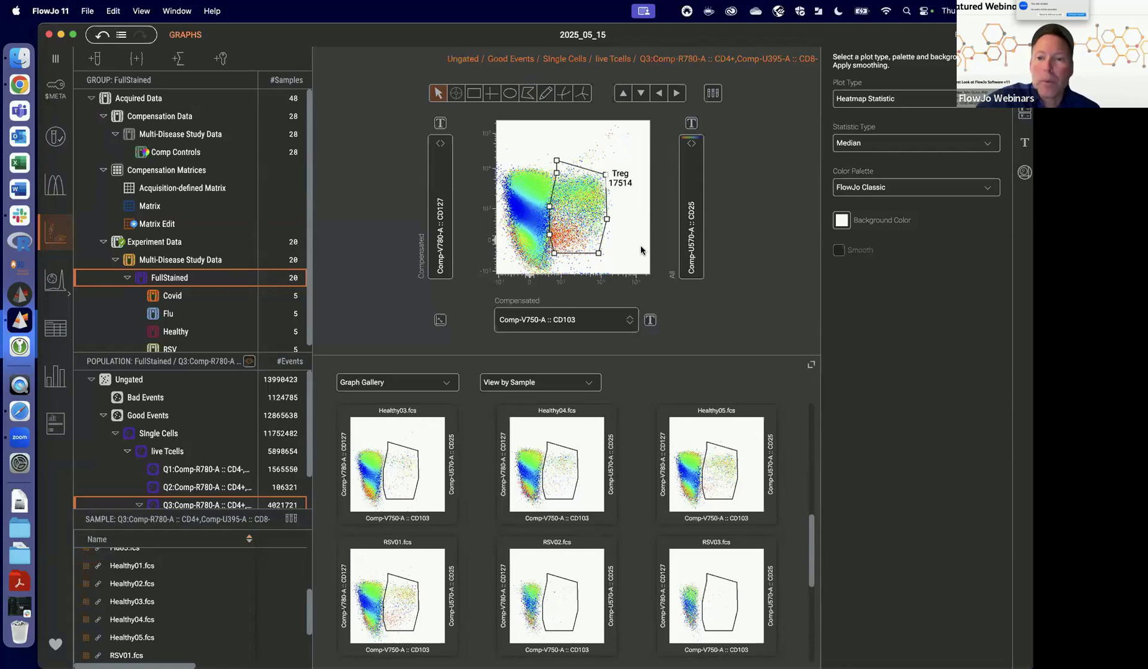
Switch from all samples combined to the single sample Healthy01.fcs and display its Treg population.
click(717, 94)
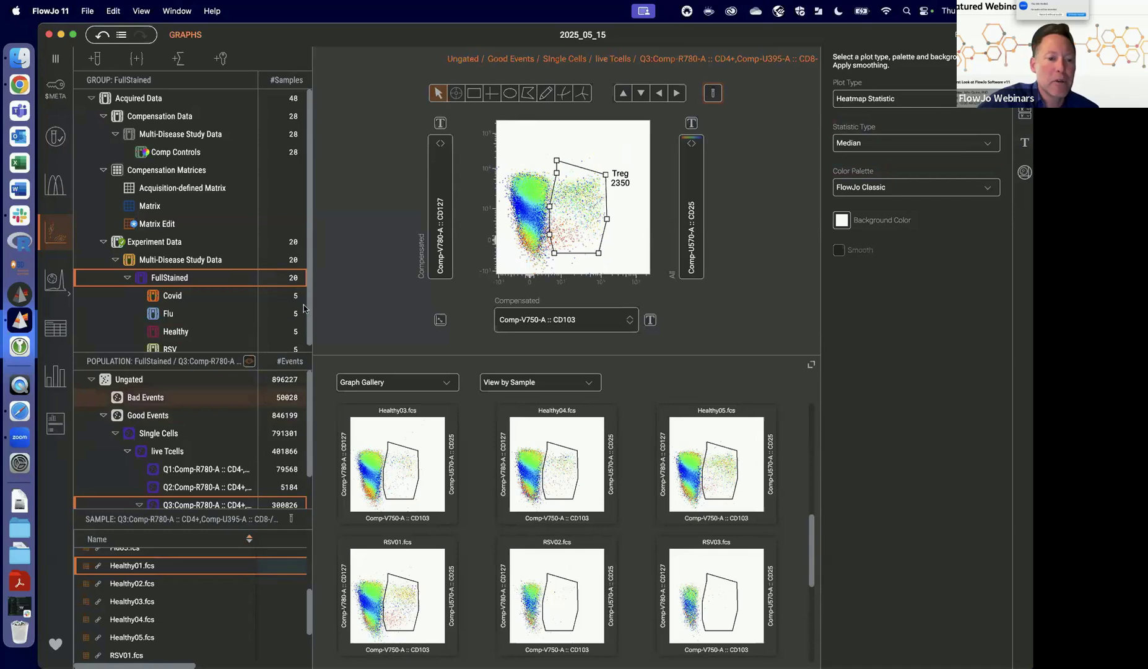
scroll(192, 477, down, 2)
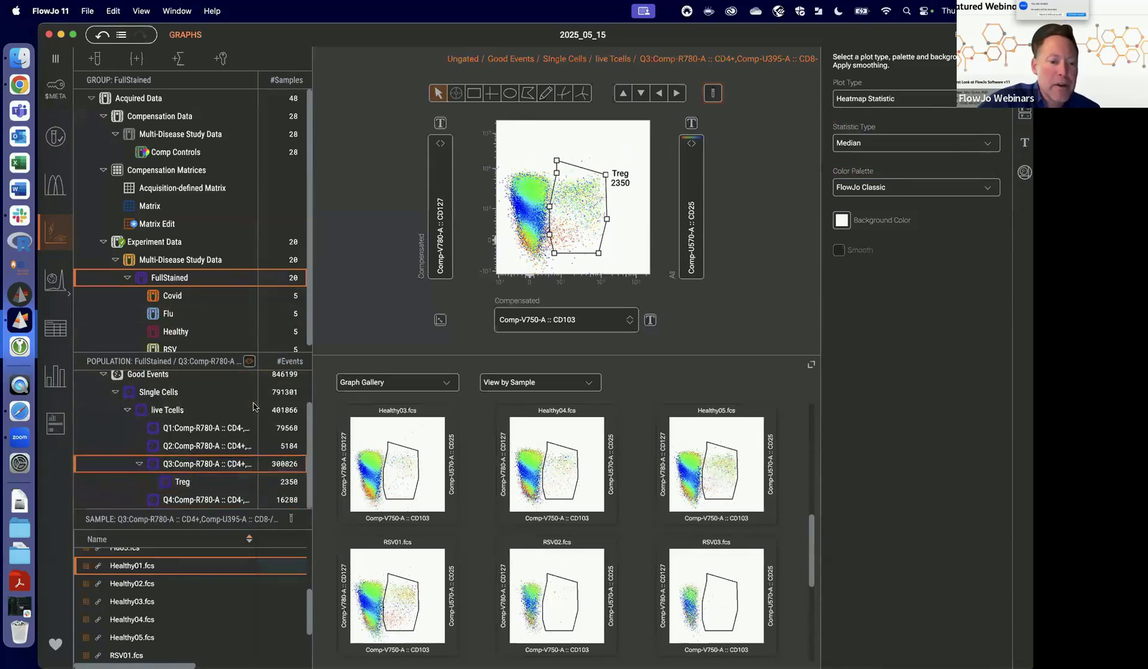
click(192, 488)
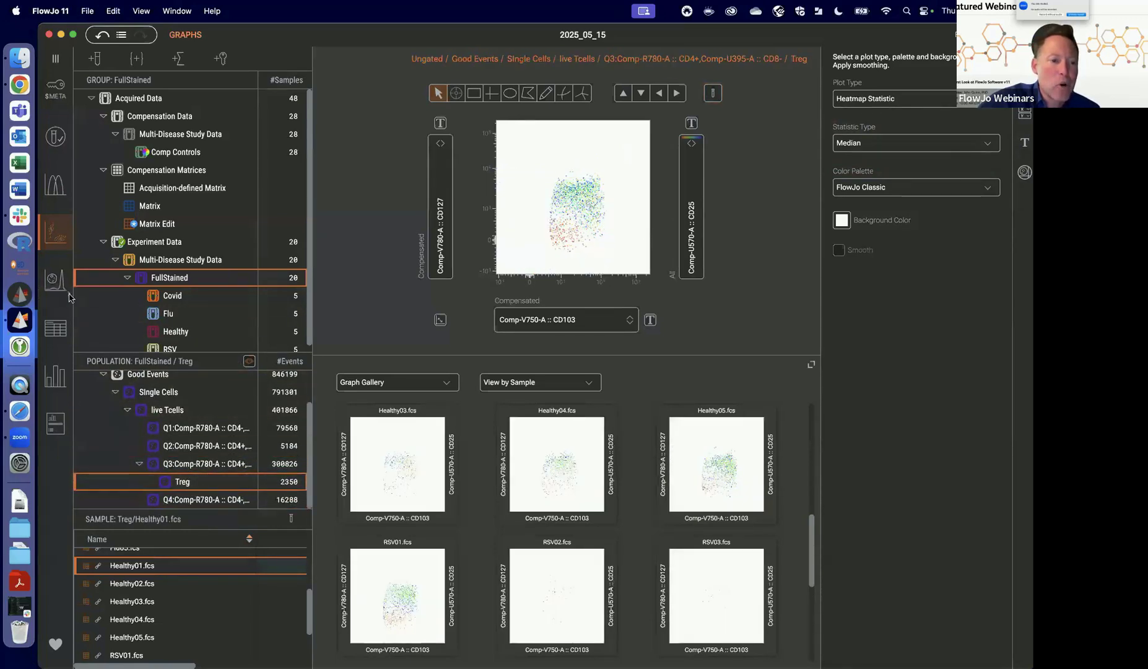
click(69, 297)
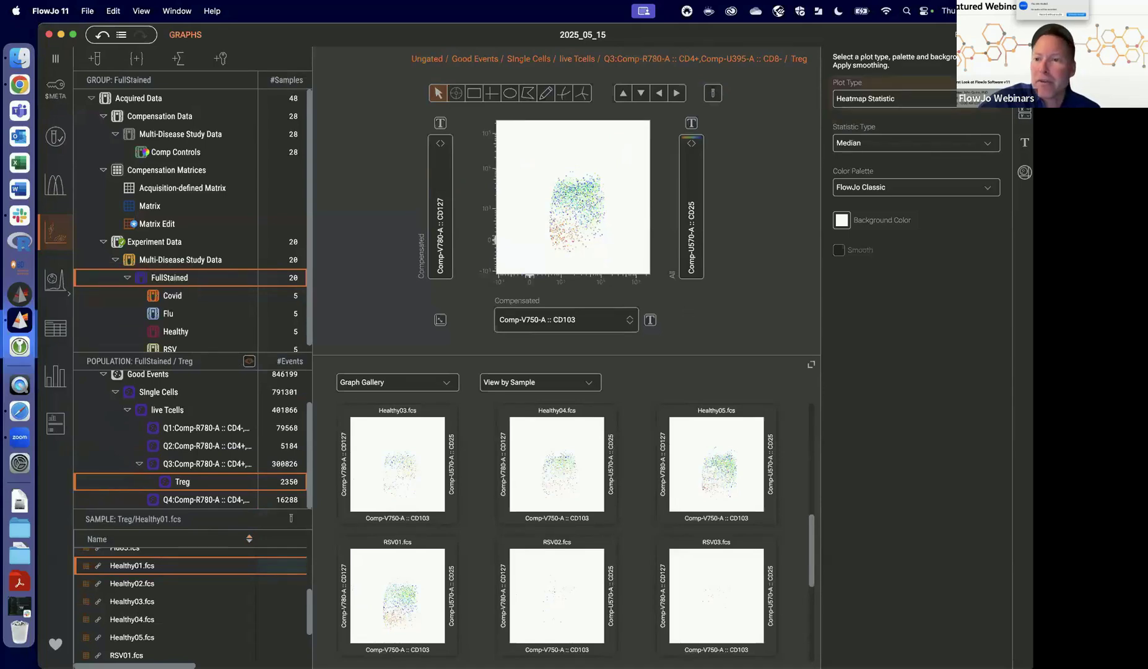
Set the parameter set to All for both the X and Y axes of the Treg plot.
click(1025, 115)
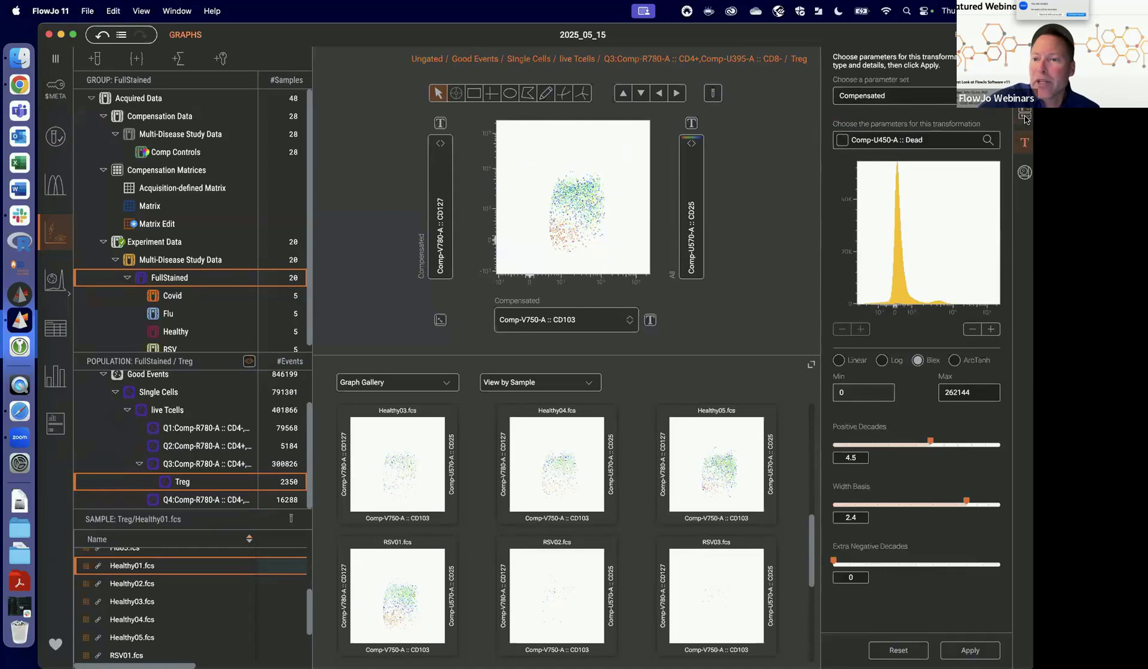
click(1025, 117)
click(865, 137)
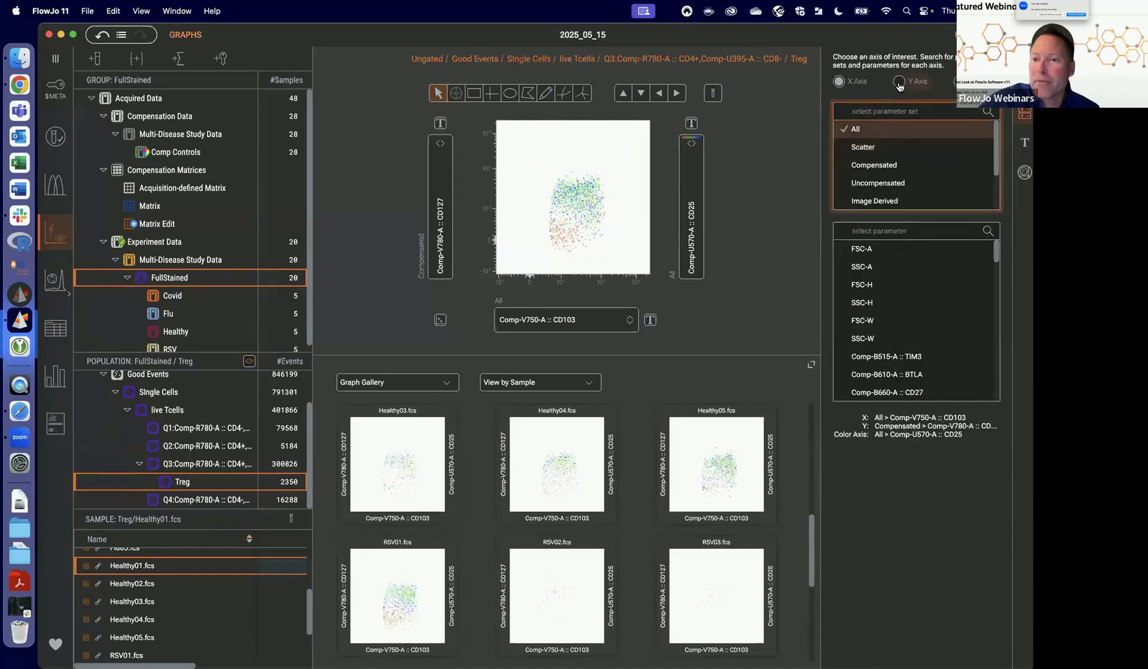
click(899, 81)
click(855, 128)
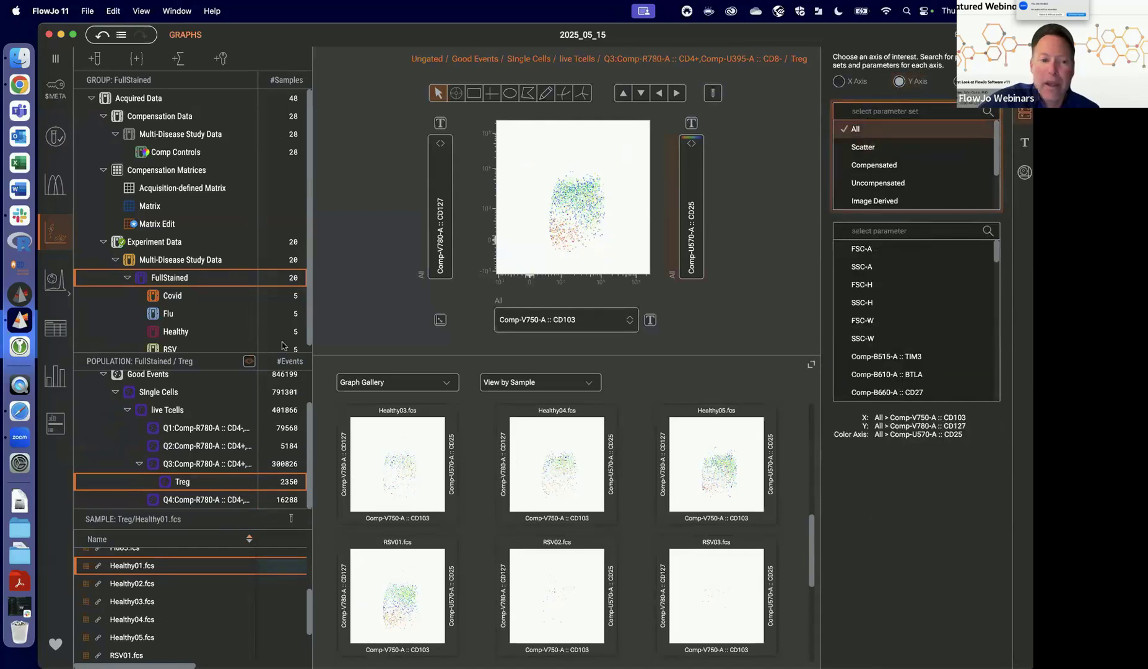
Set up a t-SNE on the Treg population using the T cell functional parameter set.
click(188, 488)
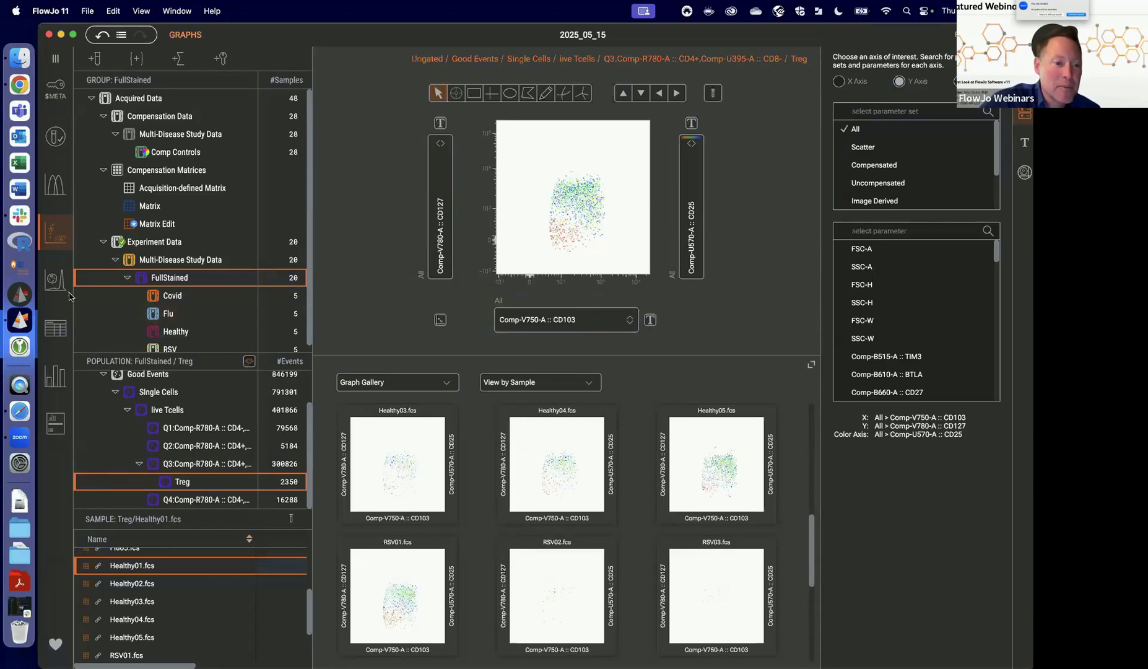
click(98, 280)
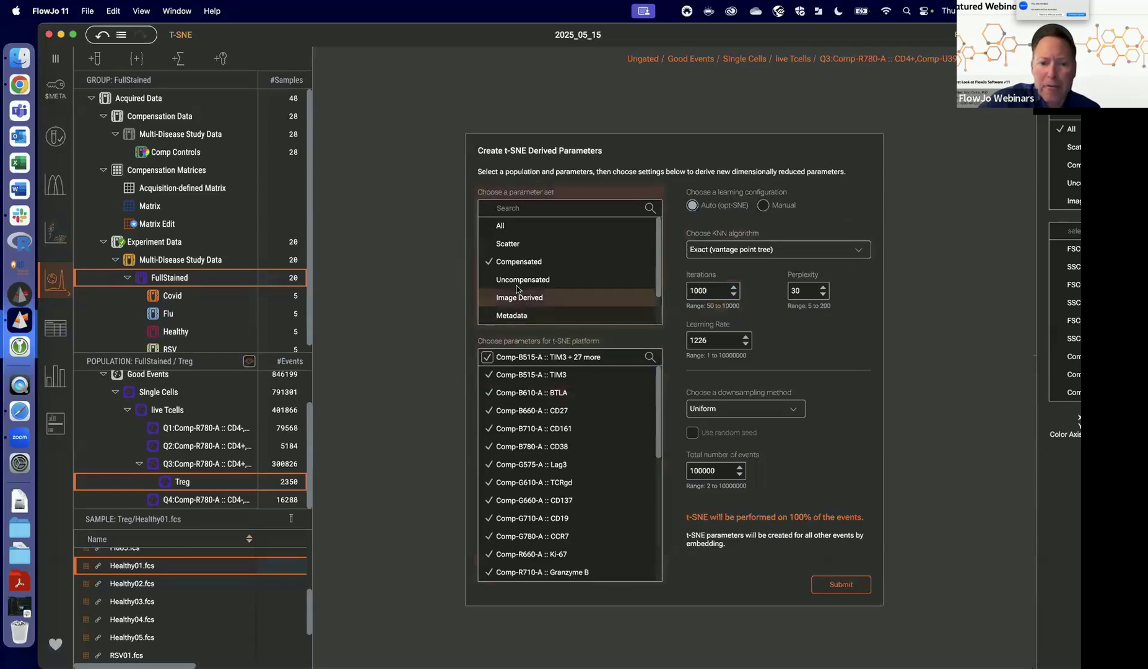
scroll(534, 244, down, 1)
scroll(534, 244, down, 3)
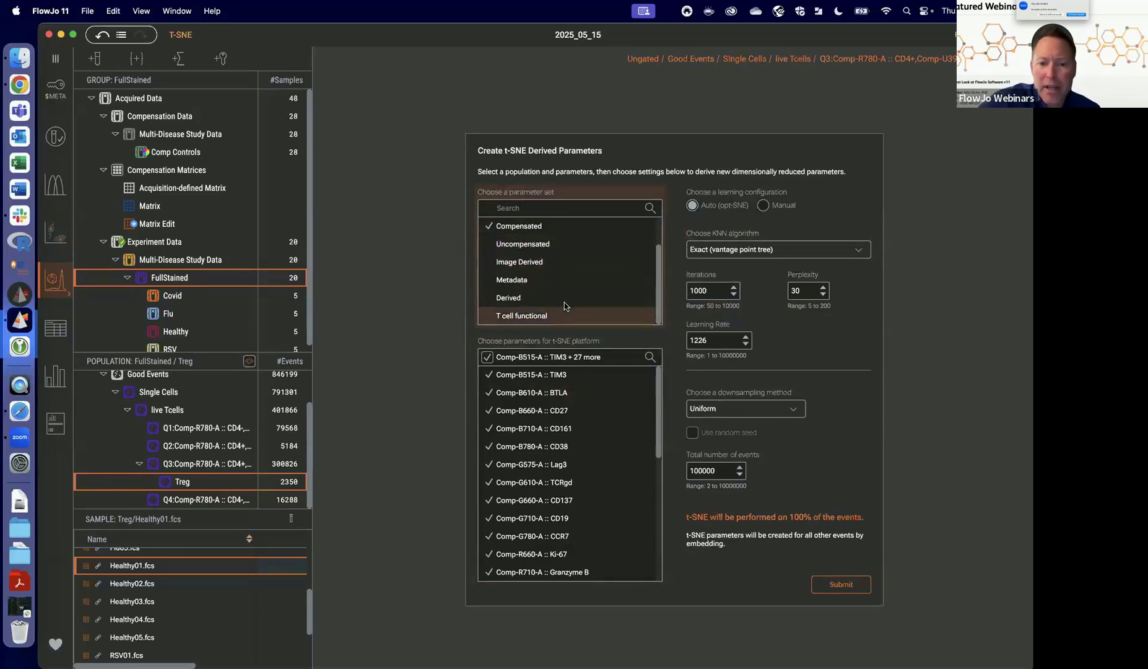
click(540, 316)
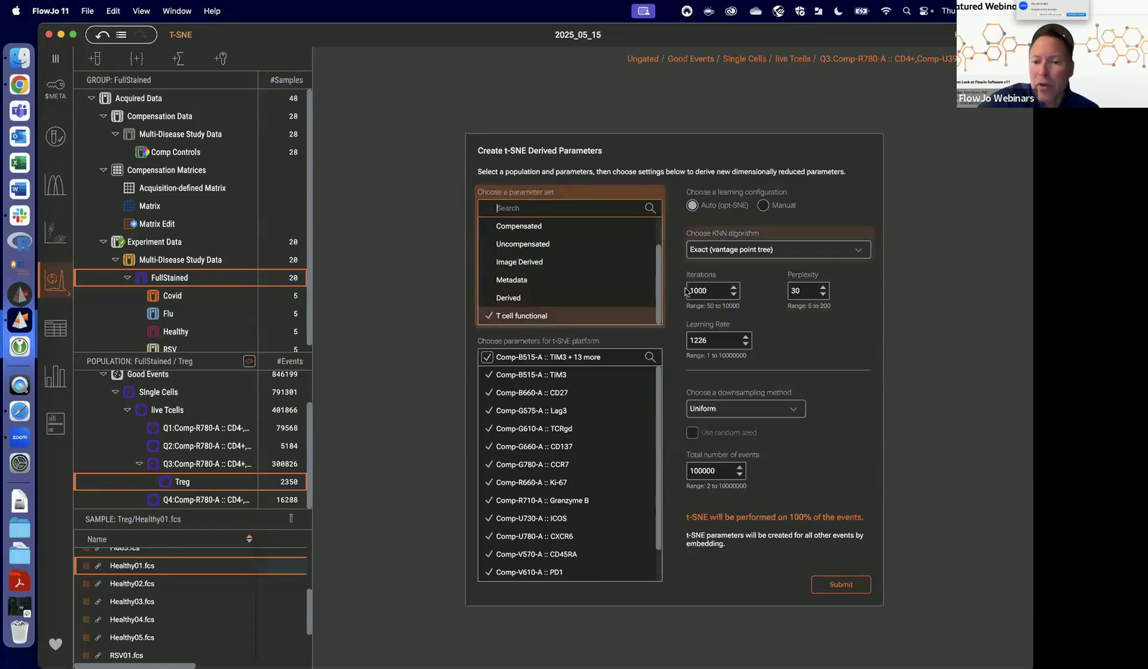
Review the KNN algorithm and downsampling choices, keep Exact (vantage point tree) and Uniform, and run the t-SNE.
click(847, 250)
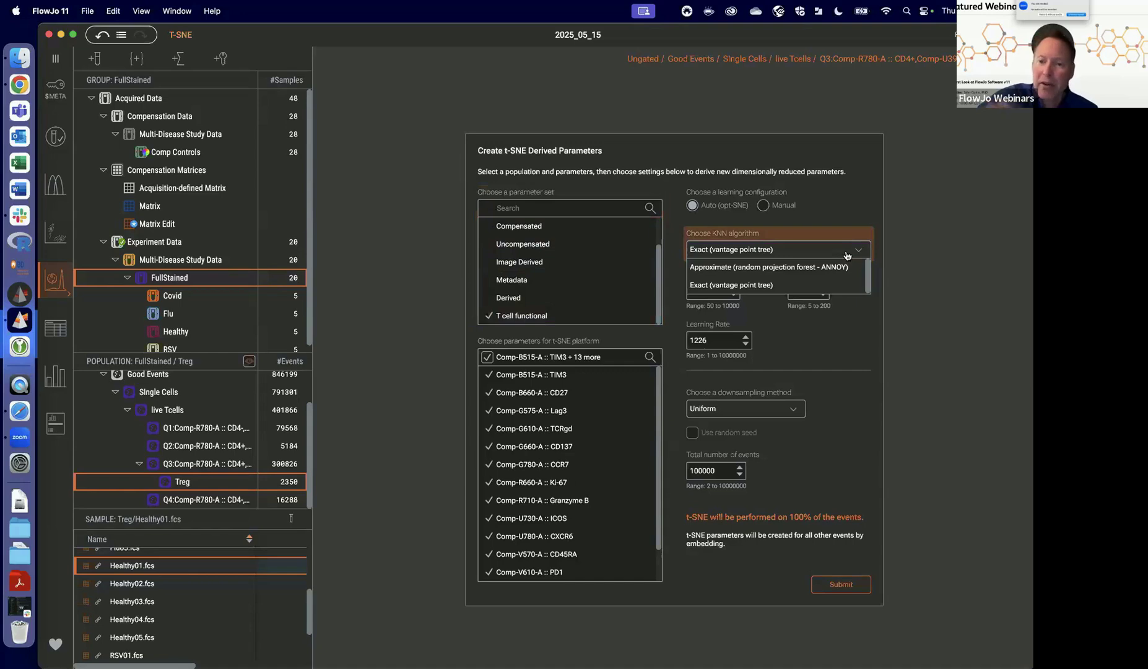
click(865, 223)
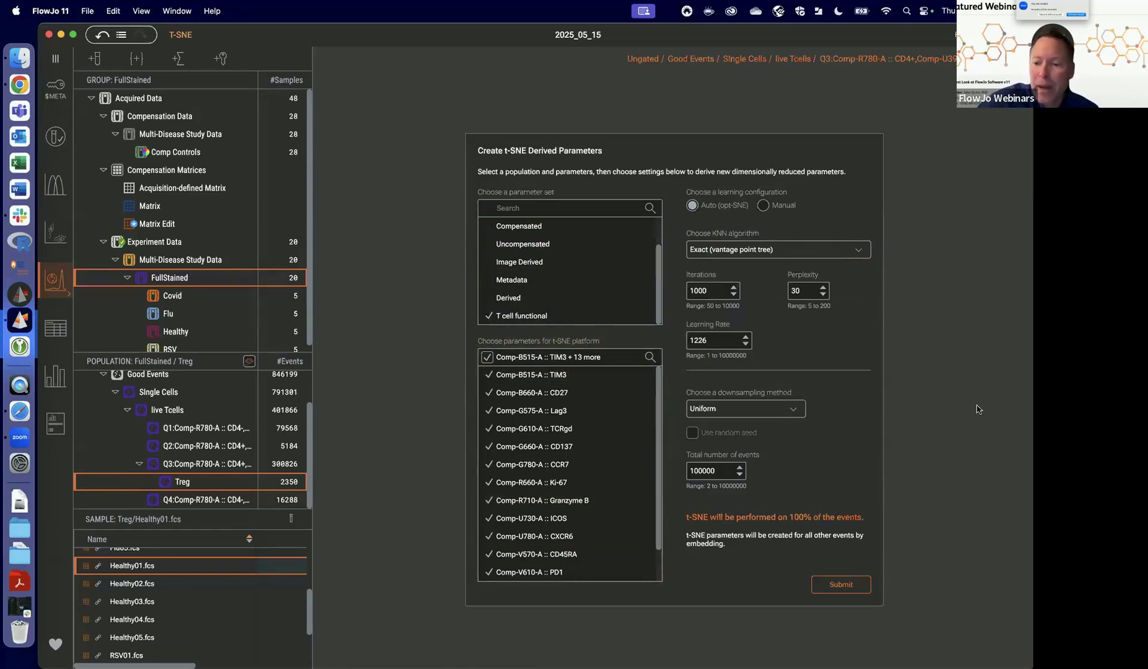
click(793, 410)
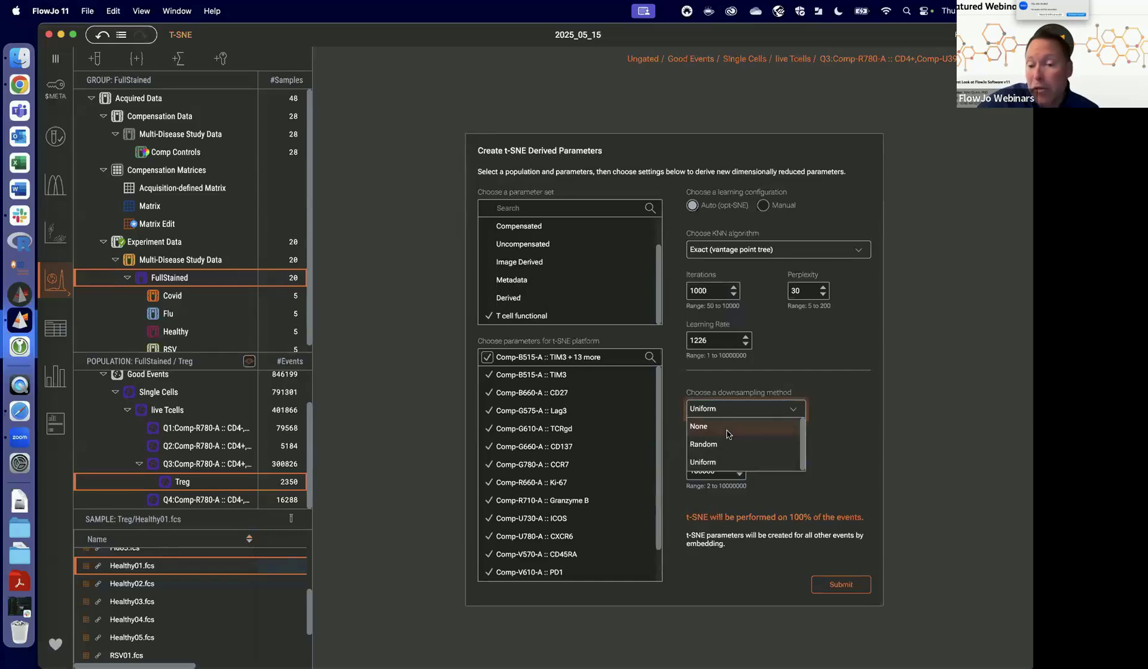
click(862, 432)
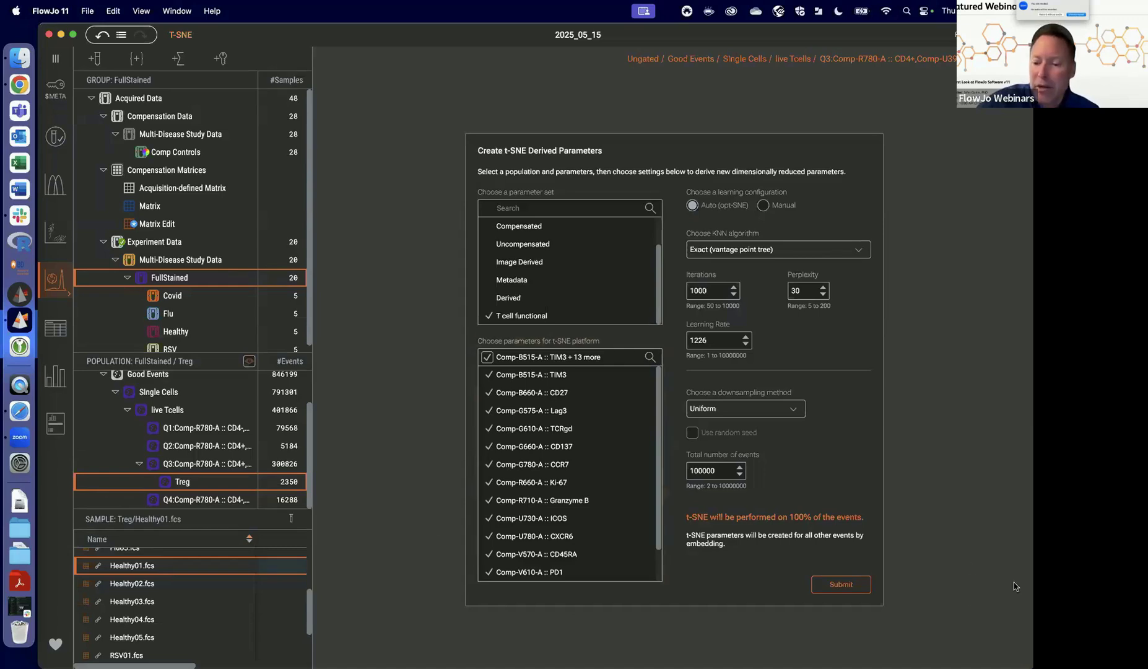
click(856, 587)
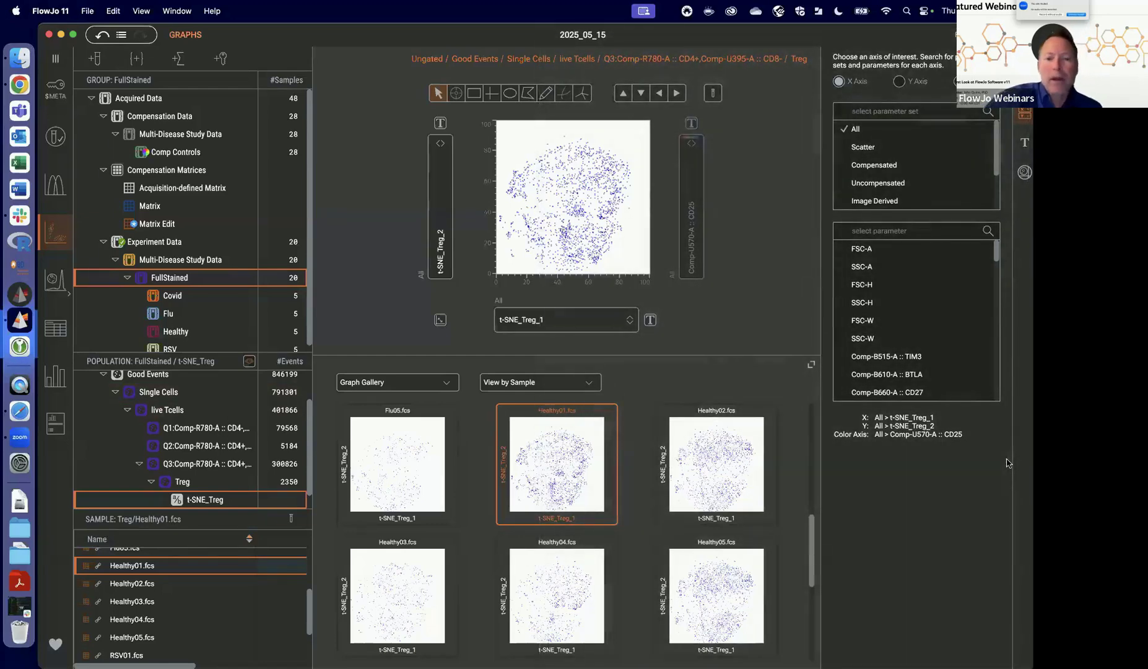
Run X-shift on the Treg population using the T cell functional parameter set and 75 nearest neighbors.
click(180, 482)
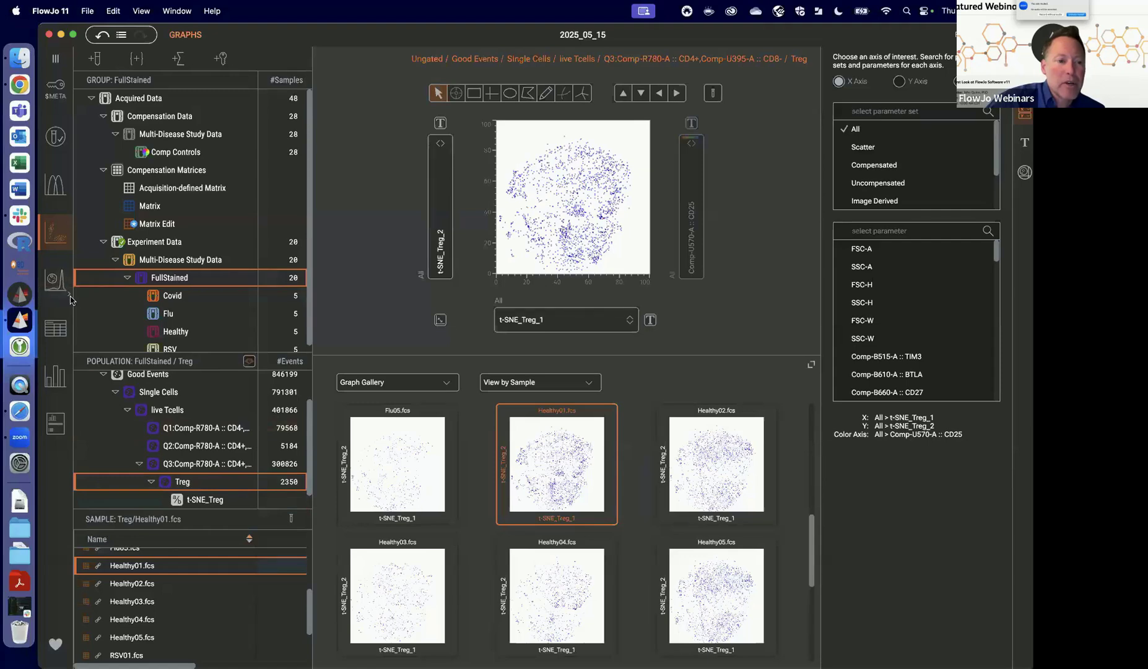
click(87, 316)
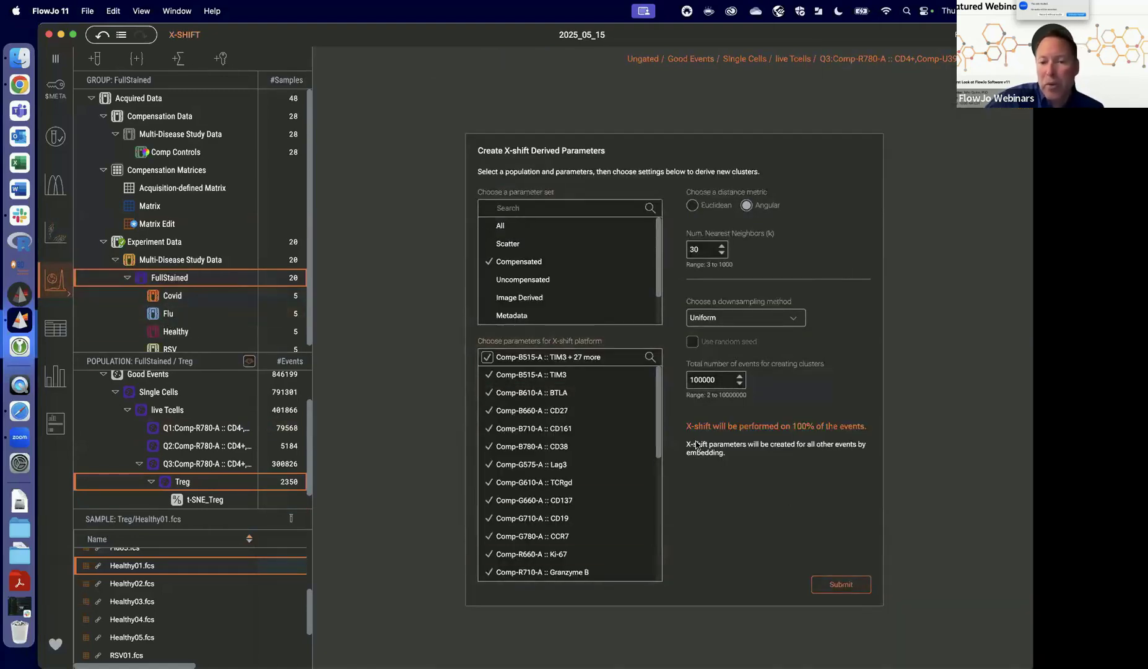
scroll(594, 264, down, 2)
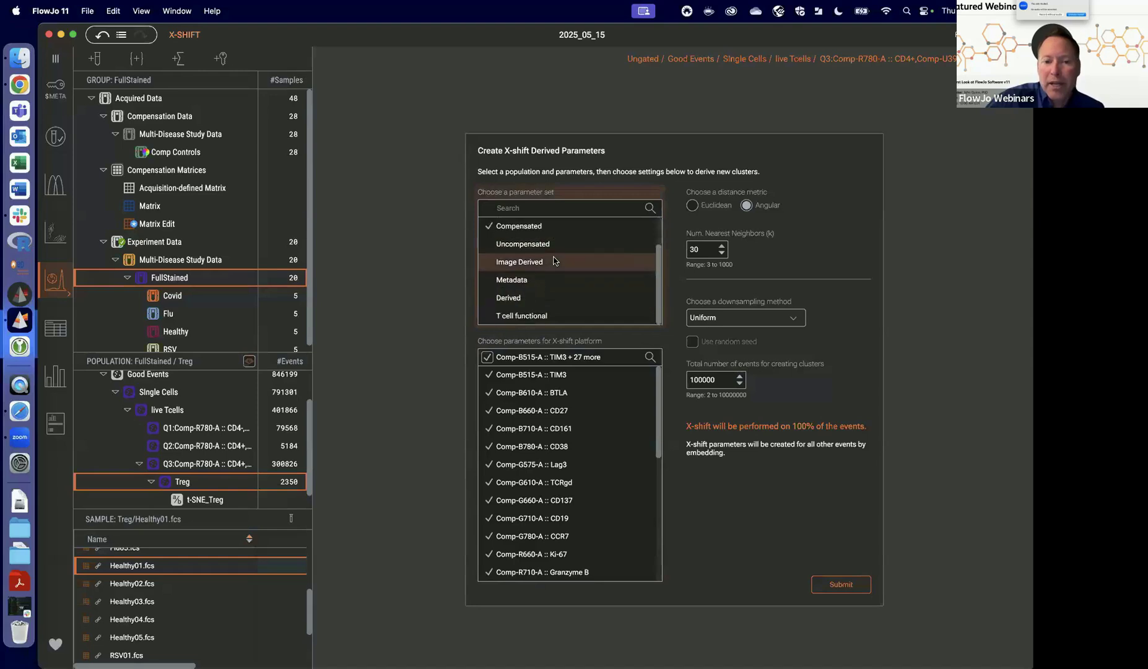
click(541, 316)
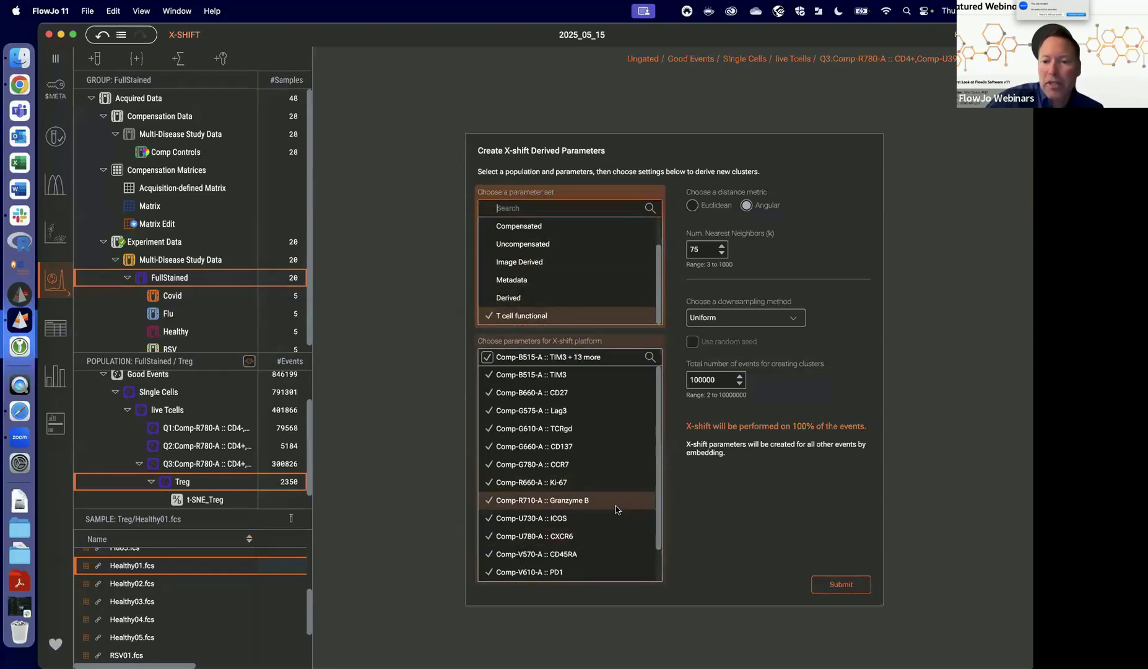
click(821, 585)
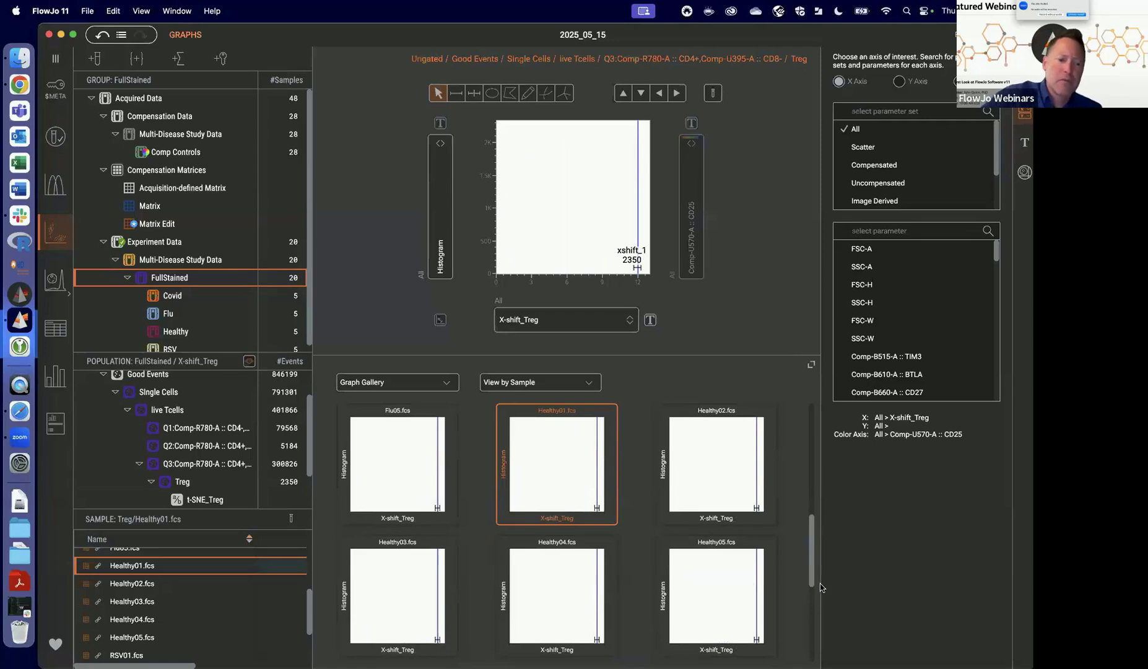
Reselect the Treg population and switch from the single sample Healthy01.fcs back to all samples.
scroll(227, 470, down, 3)
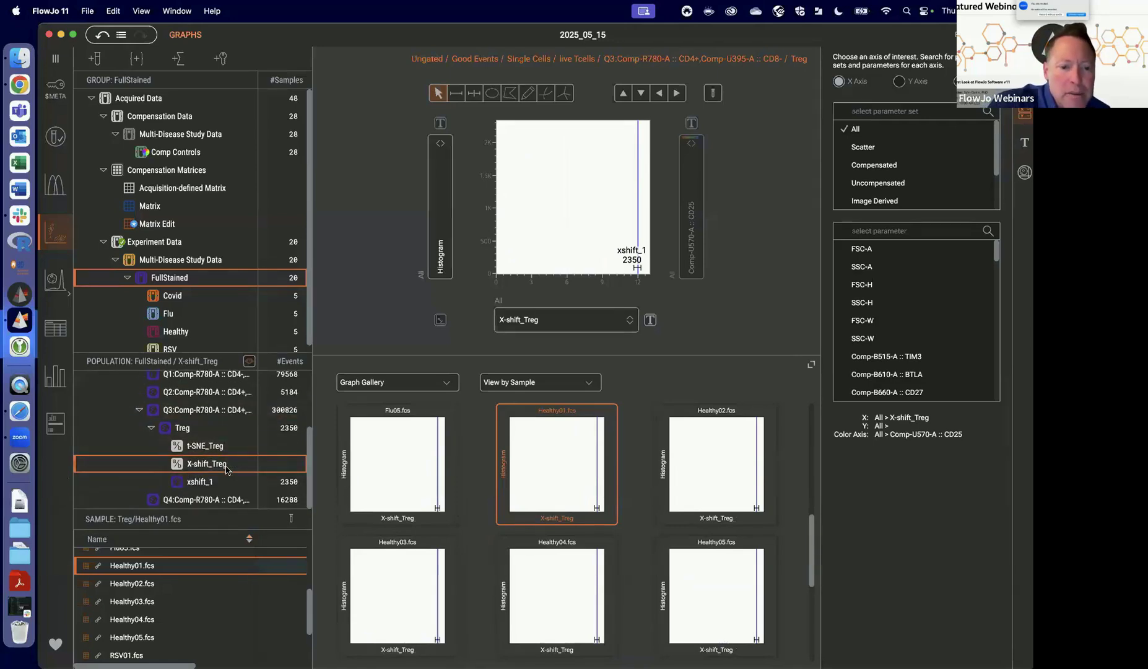
click(217, 429)
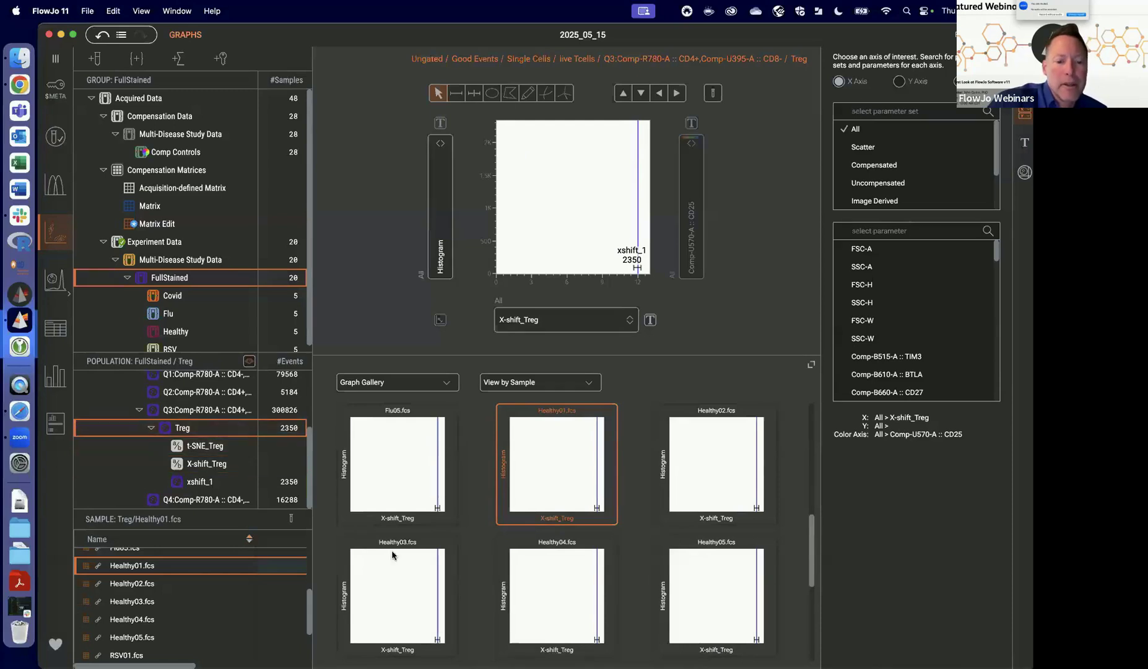
click(293, 519)
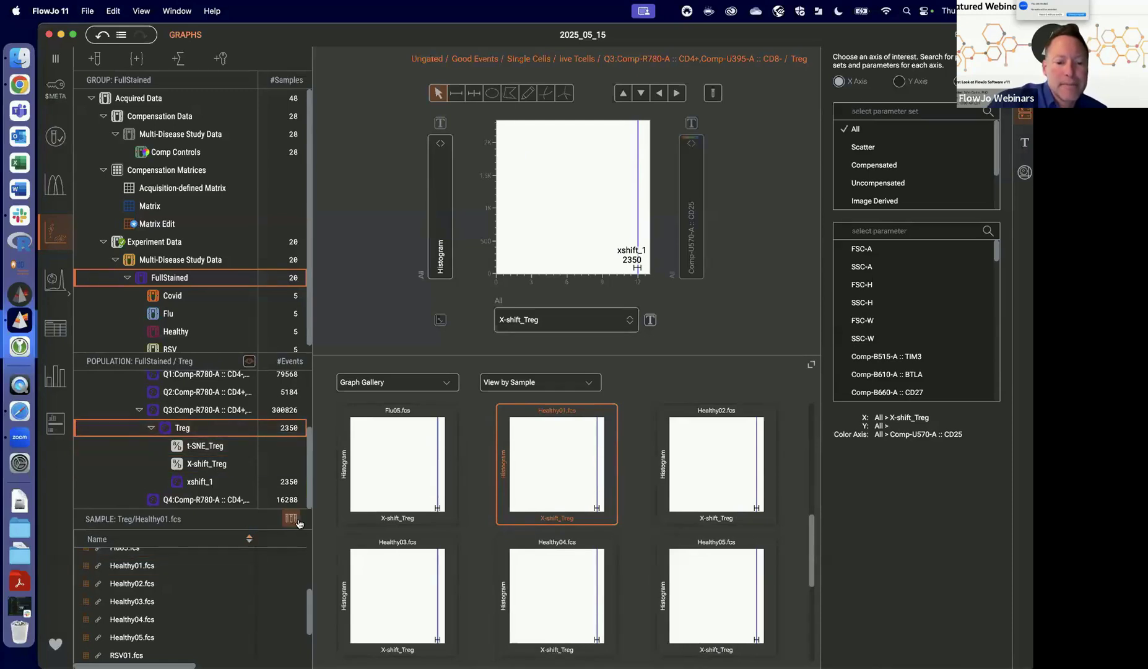
Delete the X-shift_Treg parameter and the xshift_1 cluster from under the Treg population.
click(220, 465)
shift+click(220, 482)
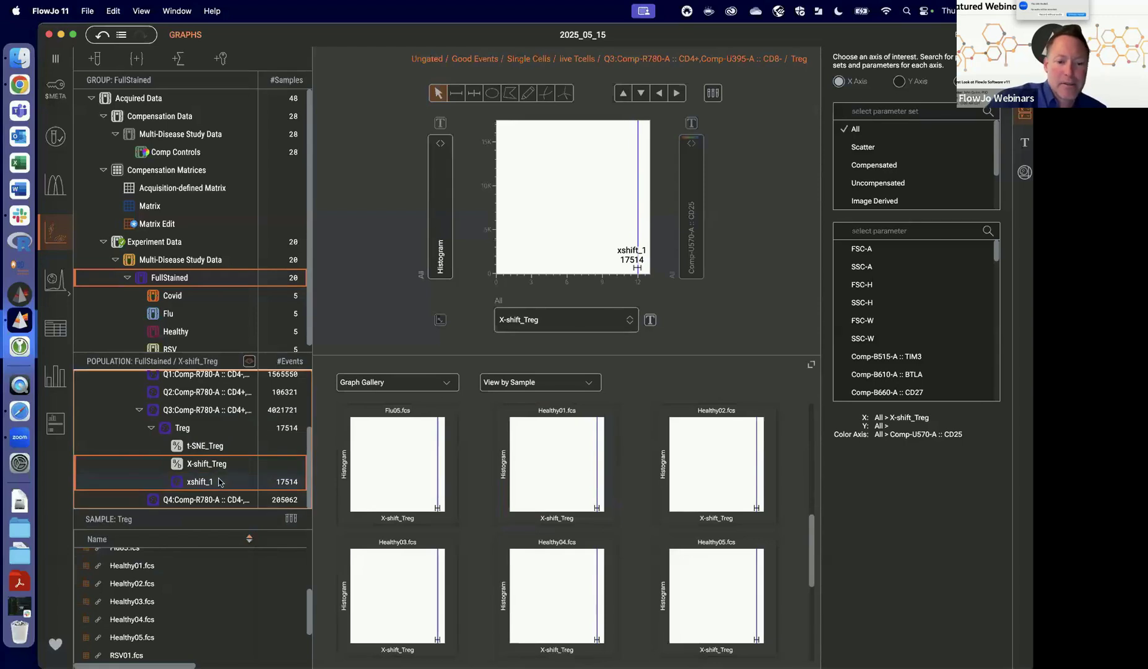
key(Delete)
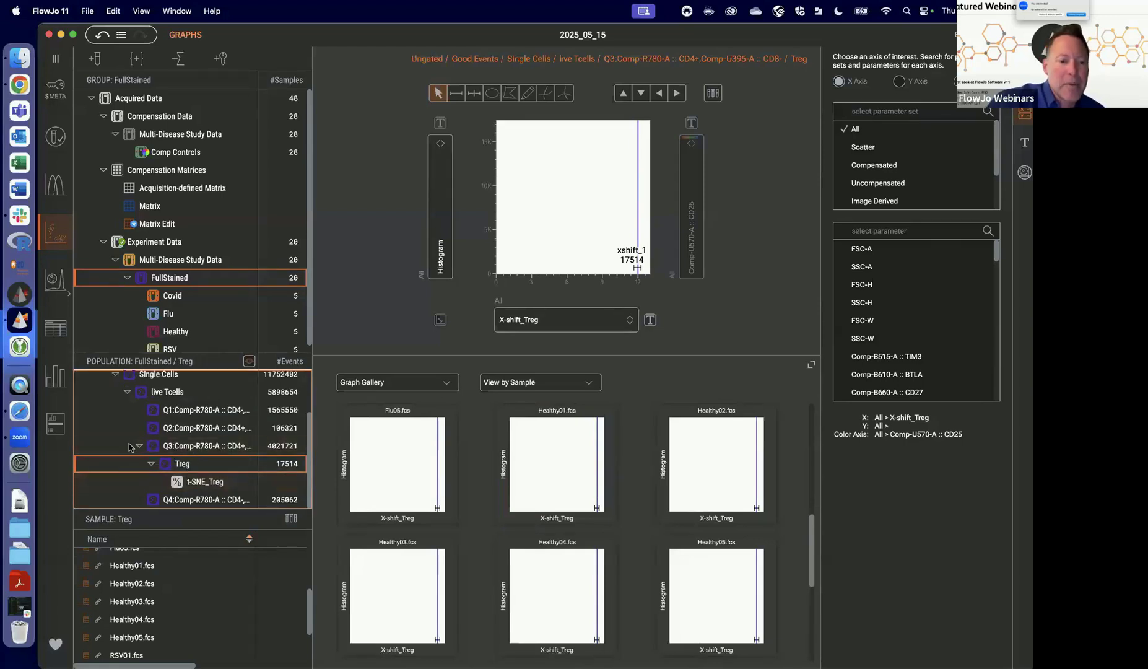
Run X-shift again on Treg across all samples, keeping the 14 T cell functional parameters and 75 nearest neighbors.
click(56, 291)
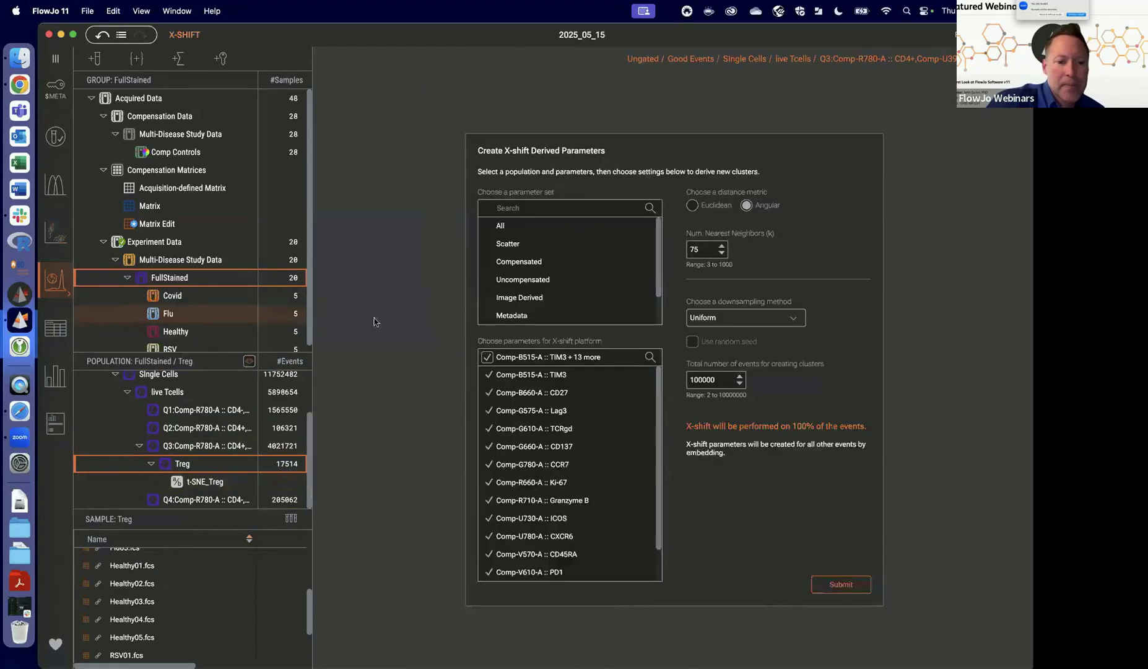
scroll(563, 291, down, 2)
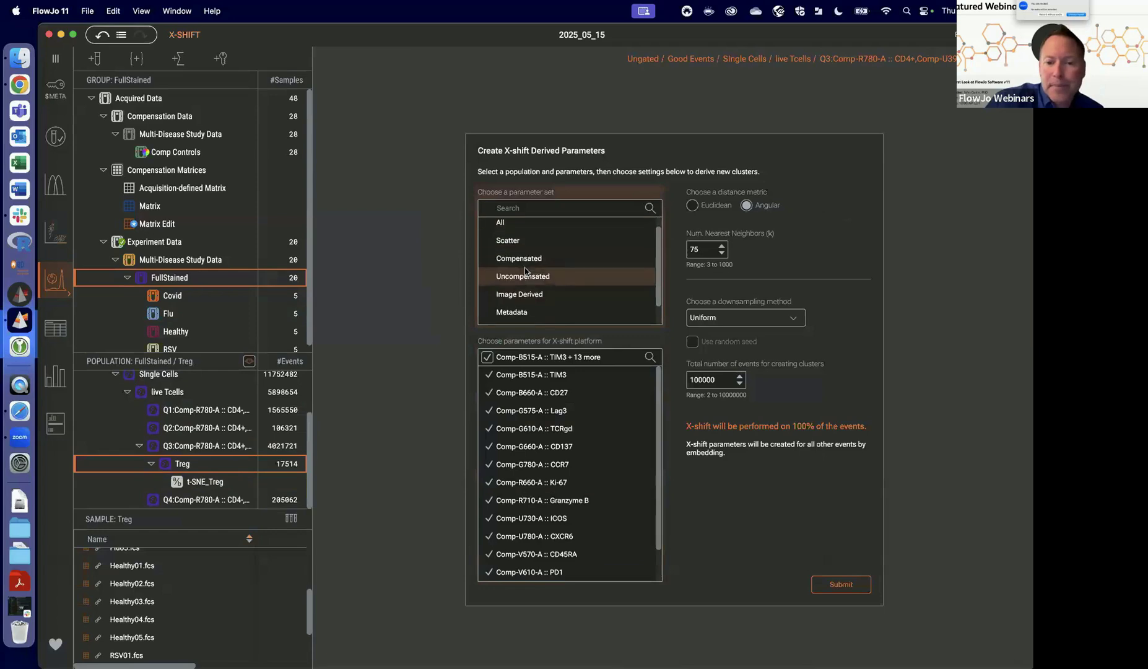
click(816, 588)
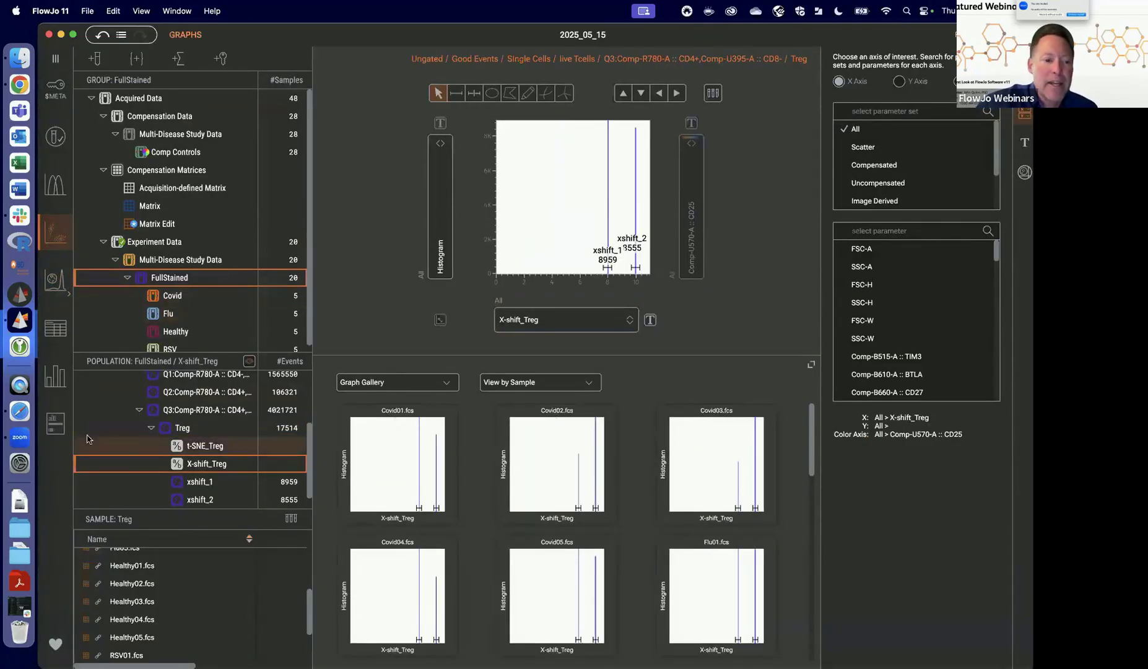
Place the X-shift_Treg histogram of the Treg population on the blank report page.
click(62, 427)
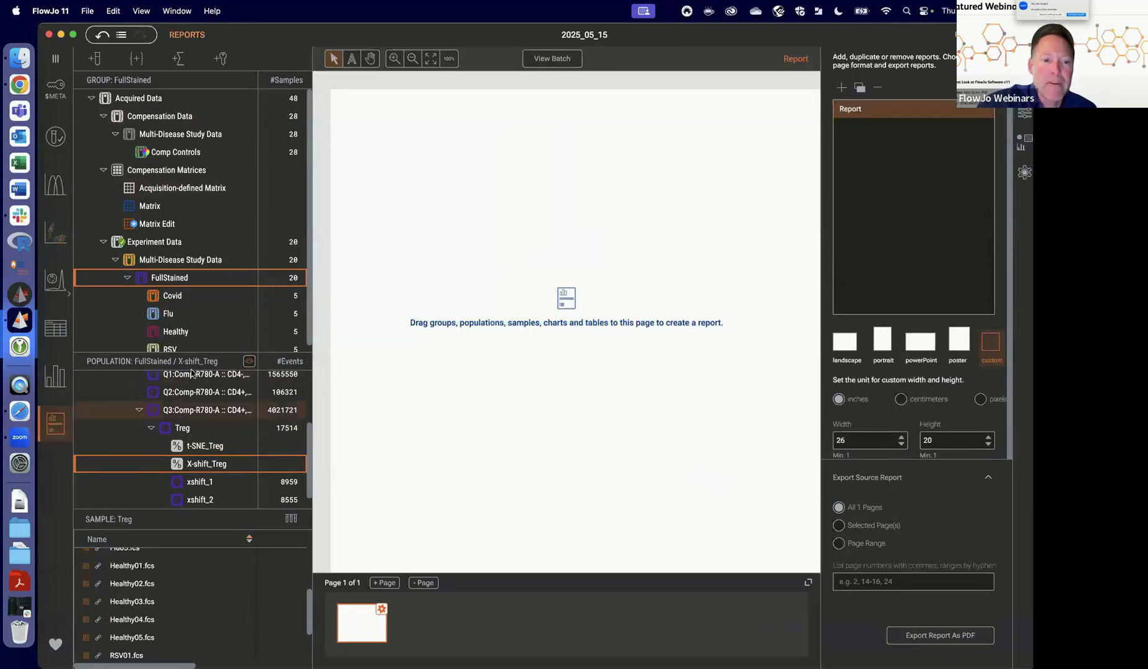
scroll(192, 372, down, 1)
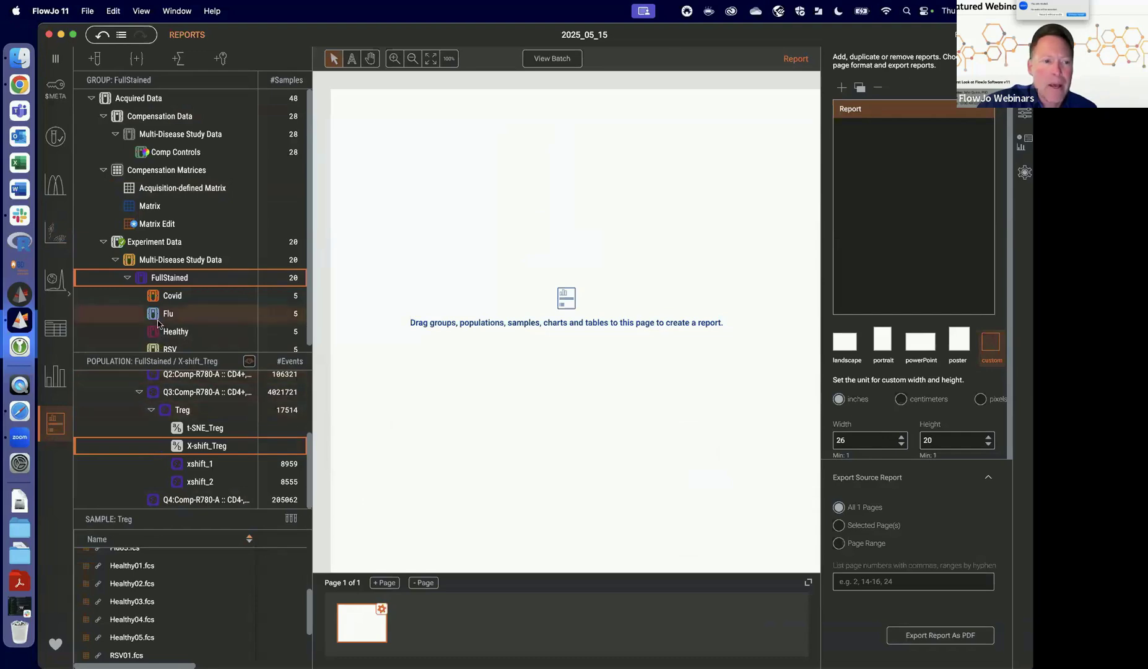
click(57, 232)
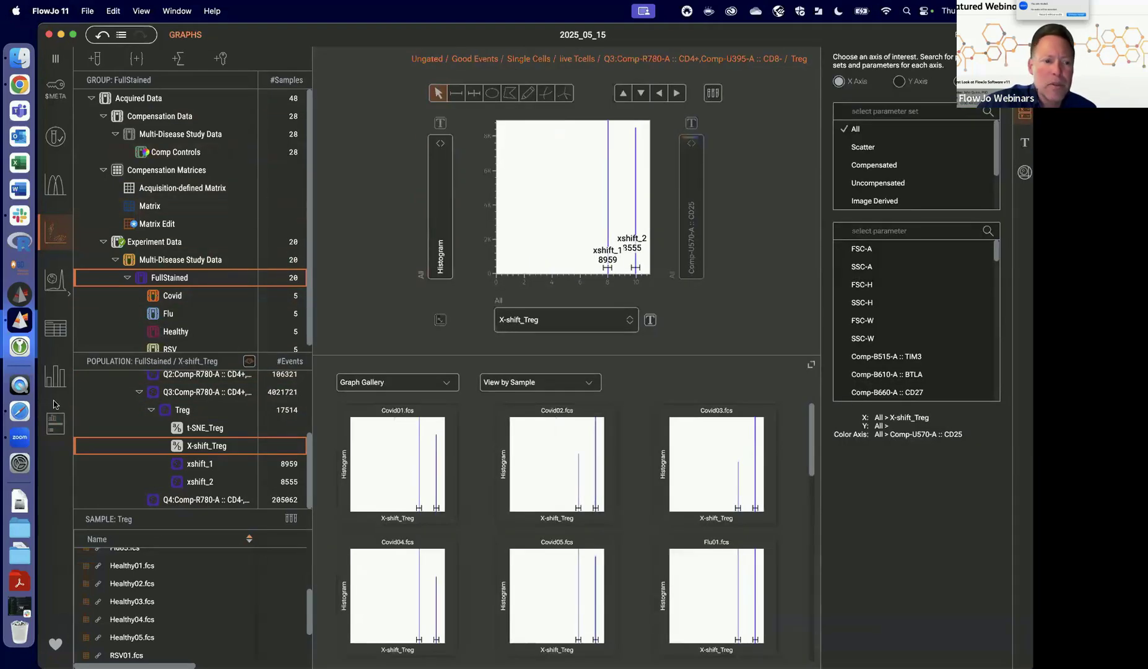
click(56, 424)
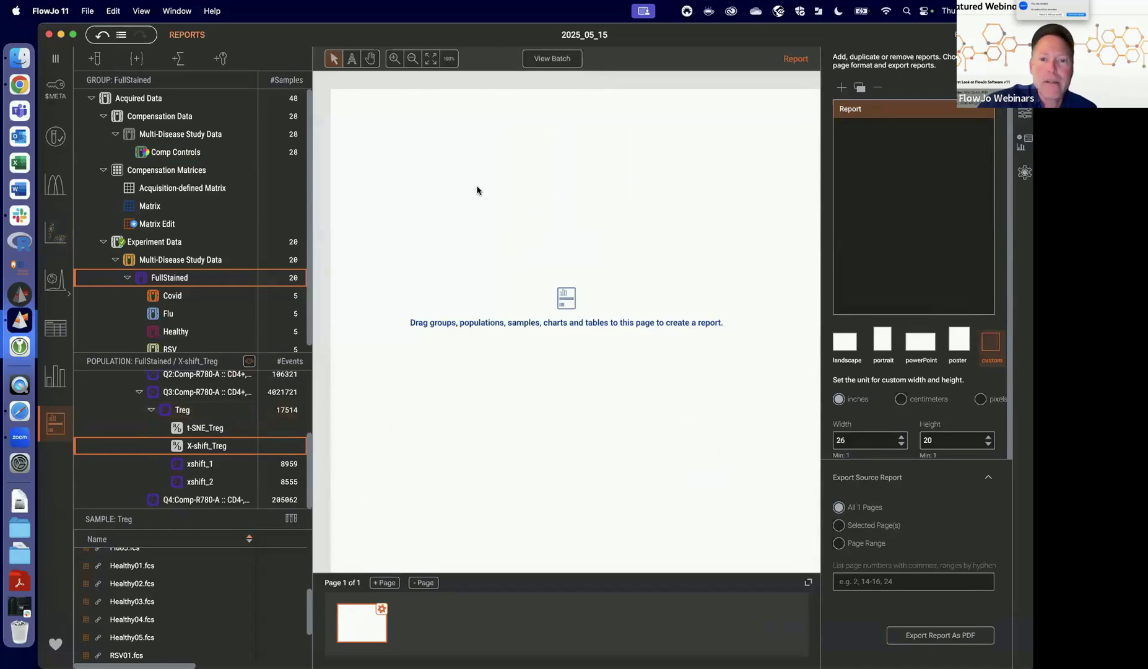
drag(206, 446, 418, 222)
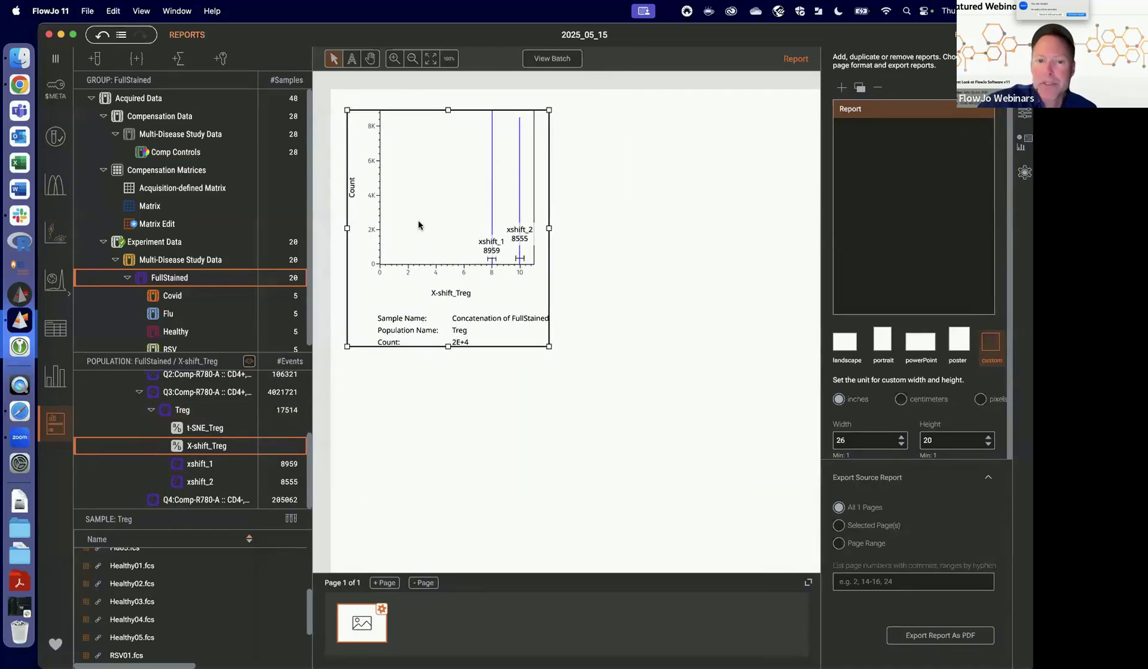
Add a plot of the xshift_1 cluster beside the histogram on the report page and overlay the xshift_2 cluster on it.
scroll(414, 226, down, 5)
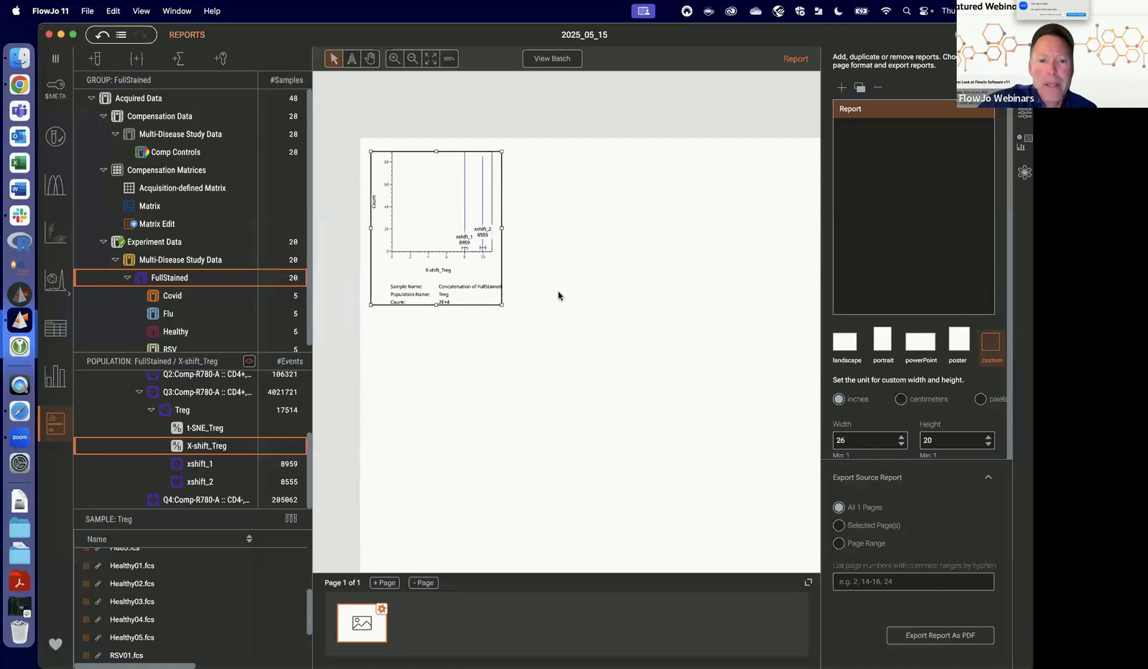
scroll(558, 292, down, 3)
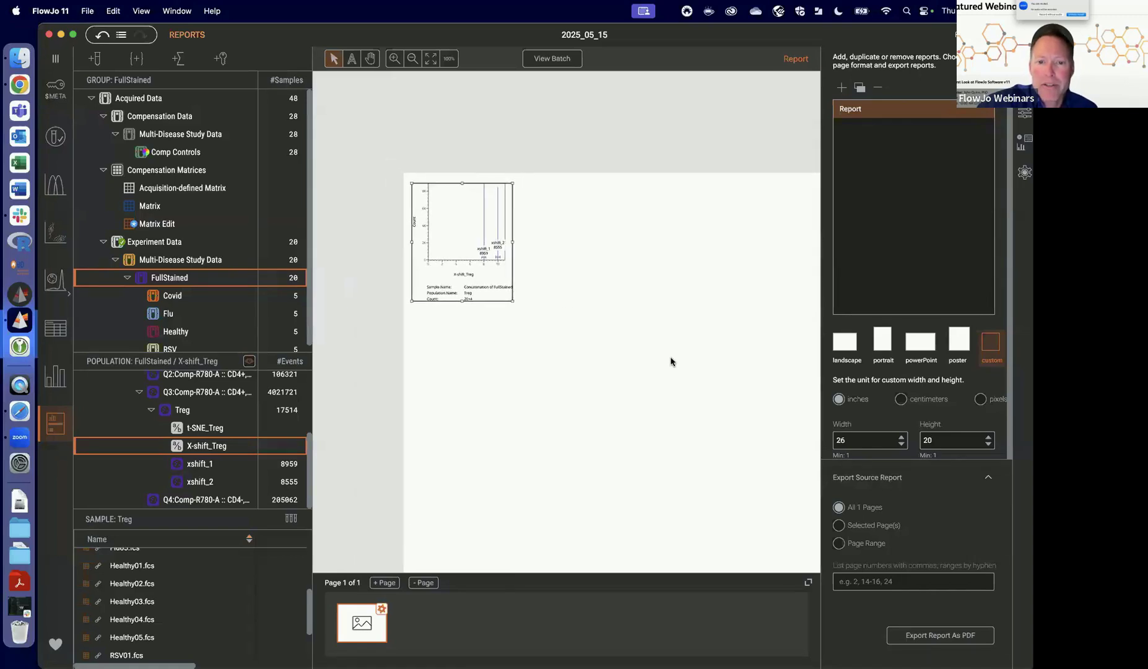
scroll(671, 361, down, 3)
scroll(670, 362, right, 2)
scroll(669, 364, down, 3)
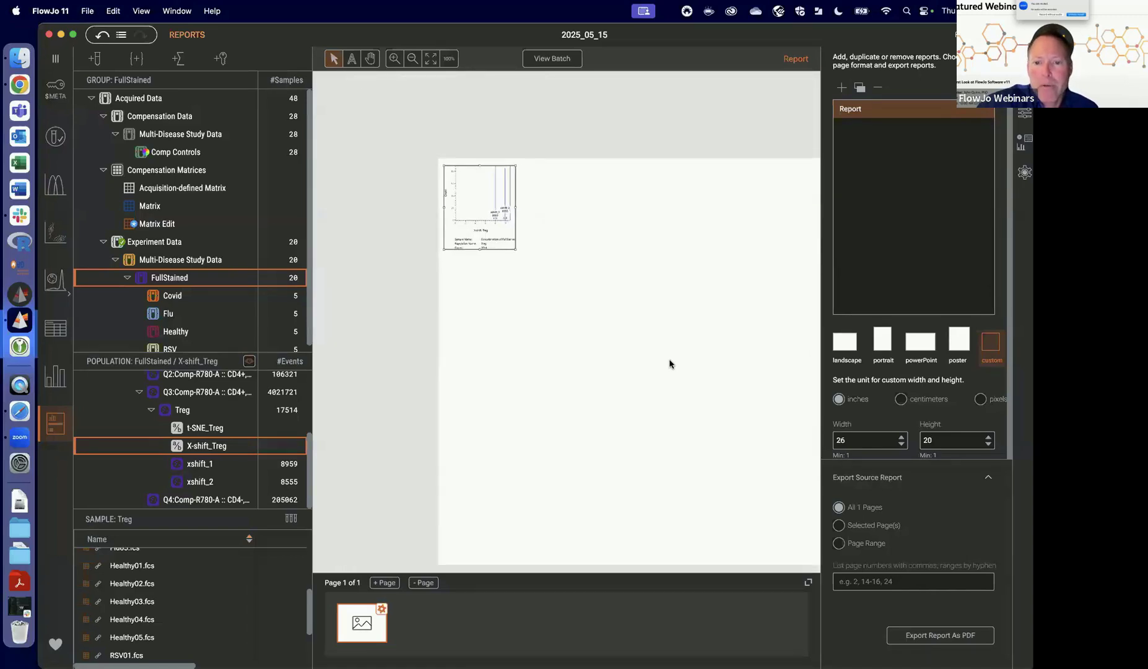
scroll(554, 298, down, 5)
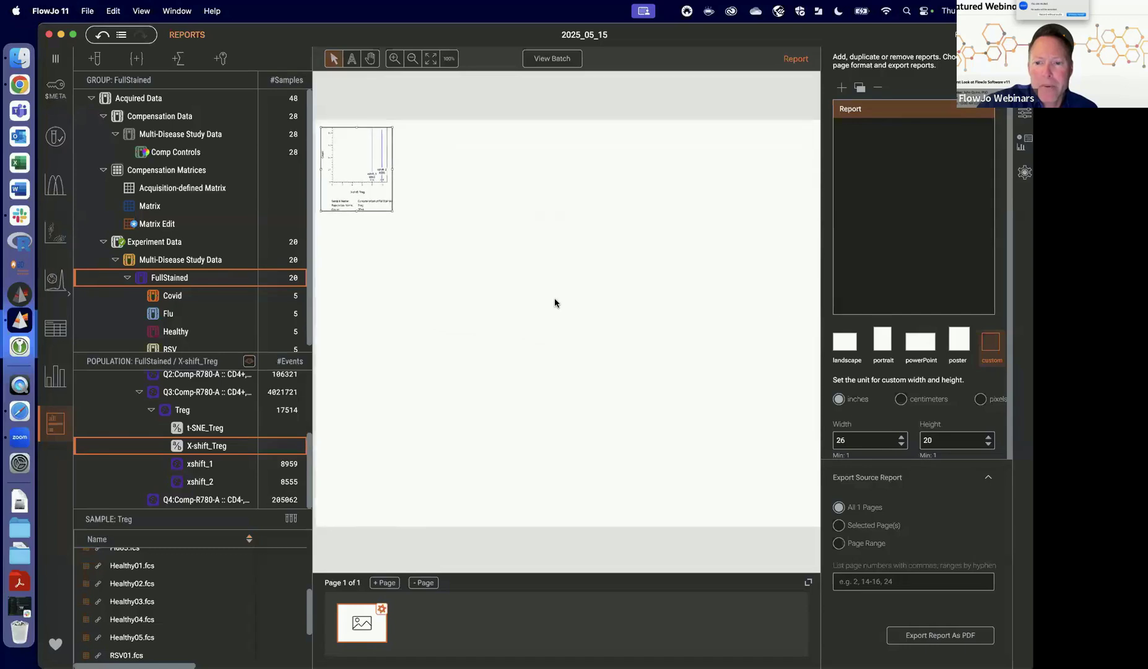
scroll(552, 300, down, 1)
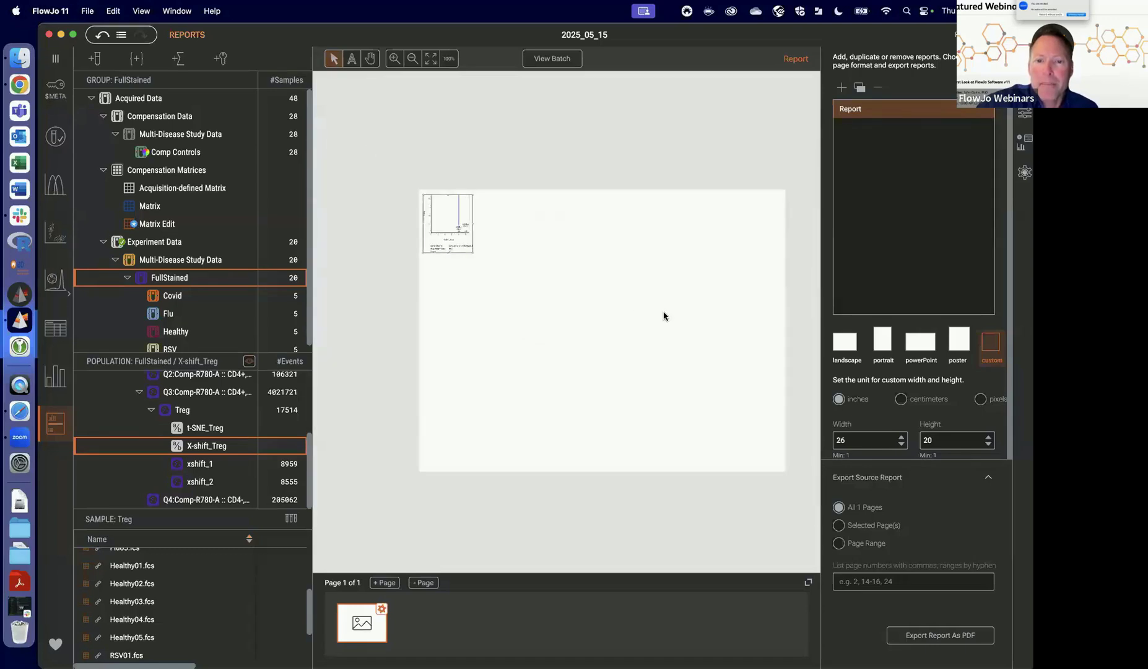
scroll(648, 285, up, 2)
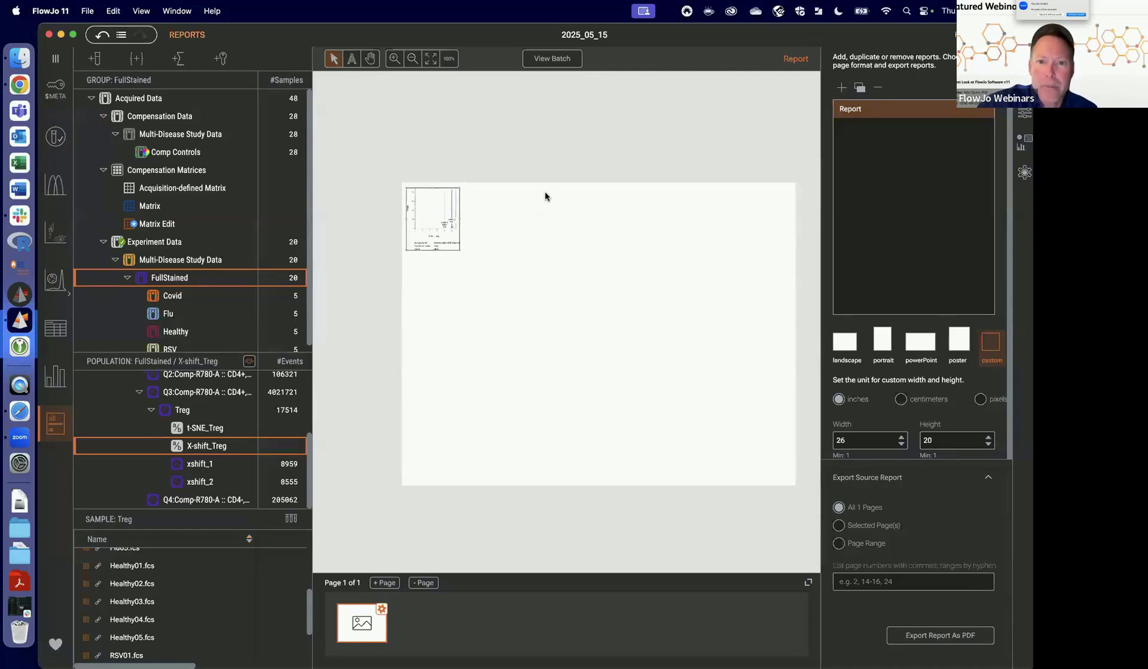
scroll(546, 192, up, 2)
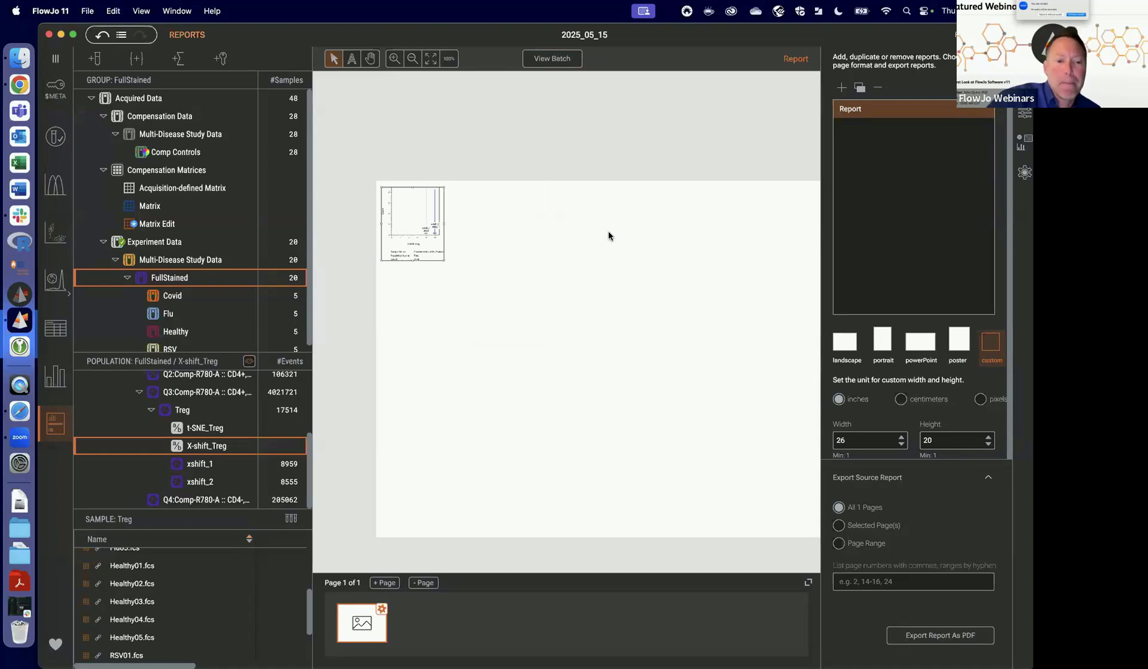
drag(202, 466, 500, 233)
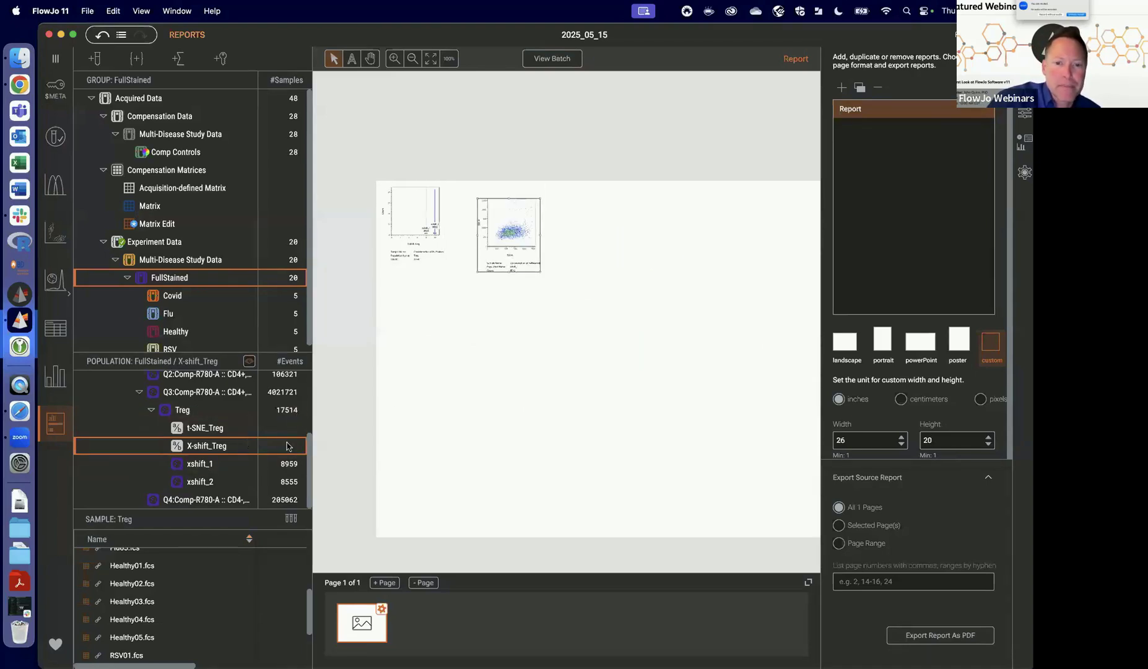
drag(208, 486, 474, 215)
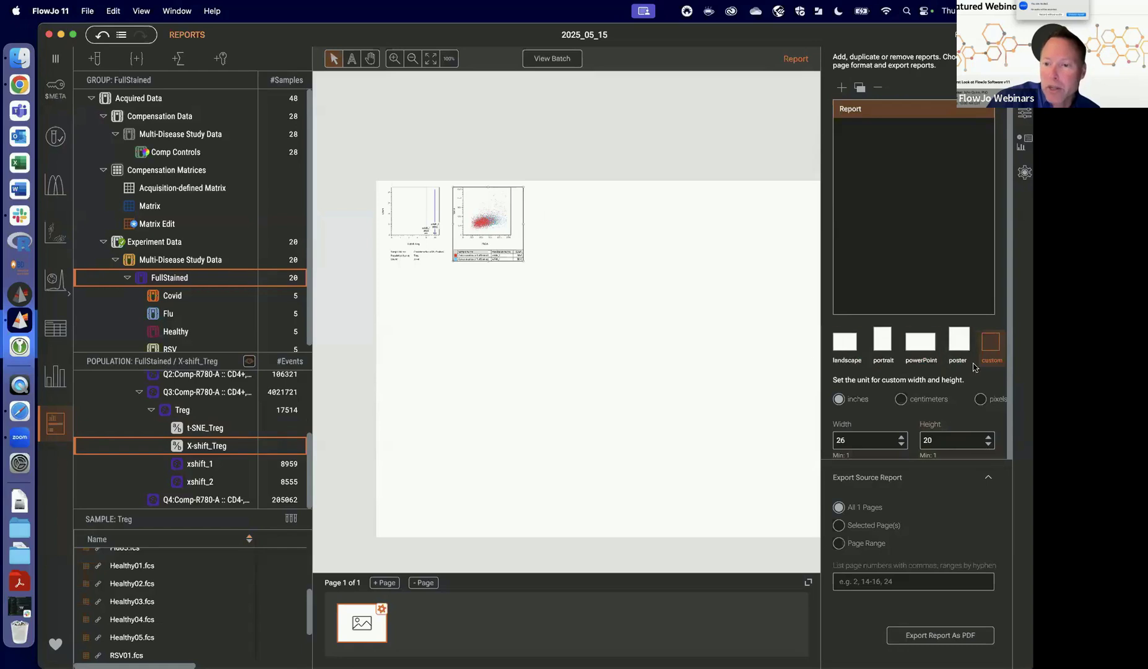
Set the cluster overlay plot's X axis to t-SNE_Treg_1 and its Y axis to t-SNE_Treg_2.
click(1024, 115)
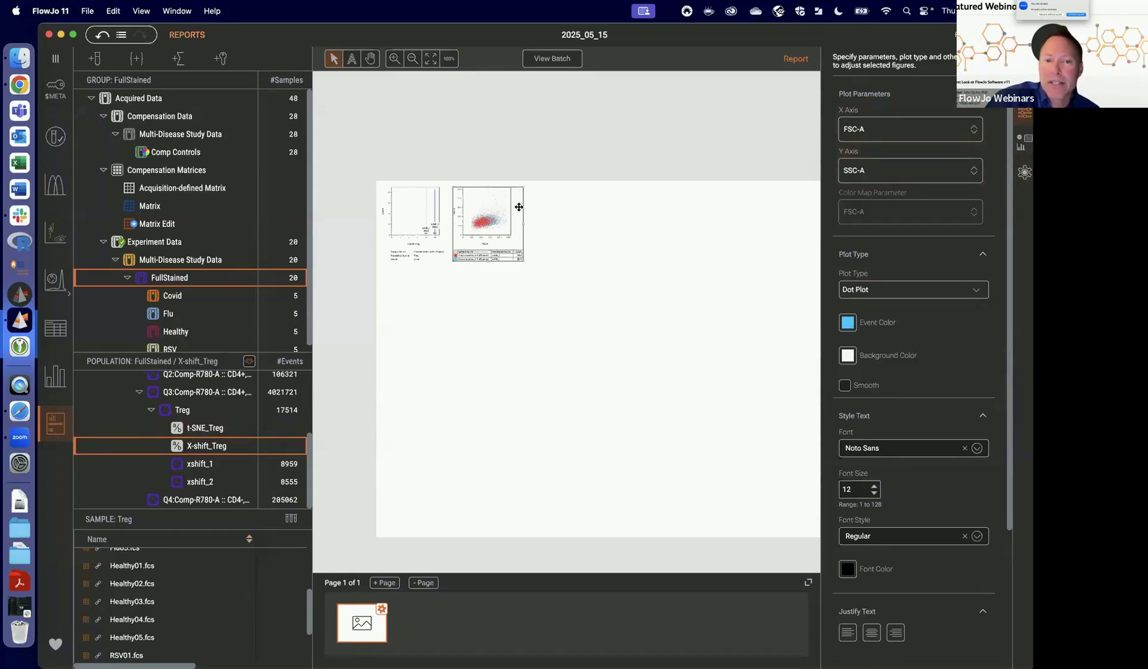
click(974, 128)
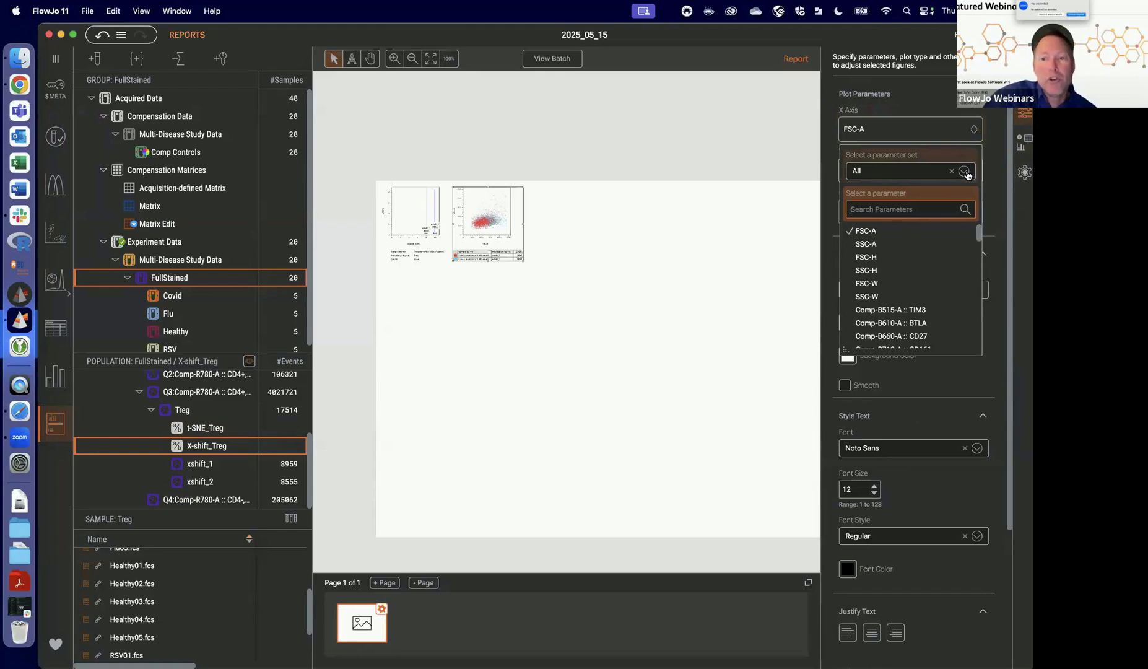
text(t)
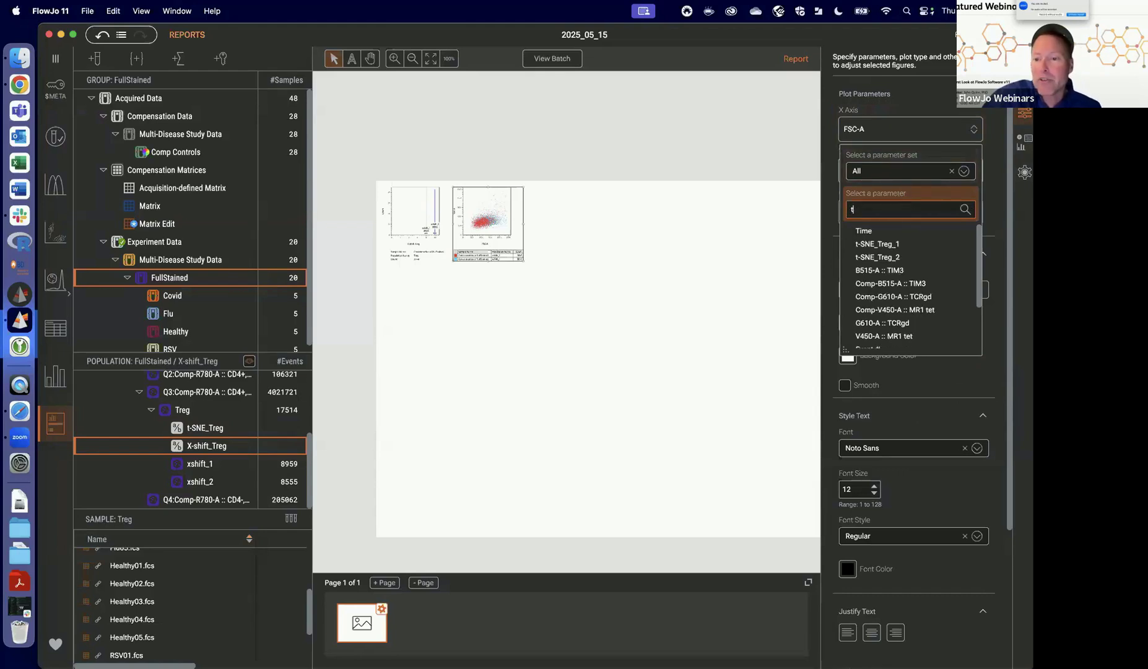
click(904, 244)
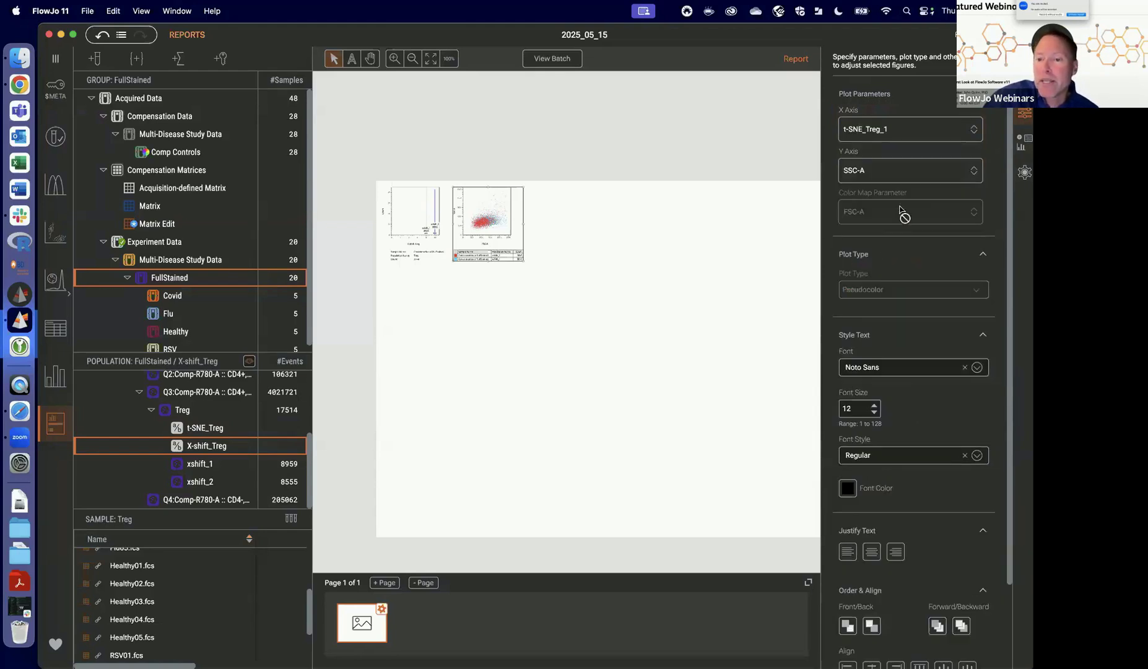
click(978, 168)
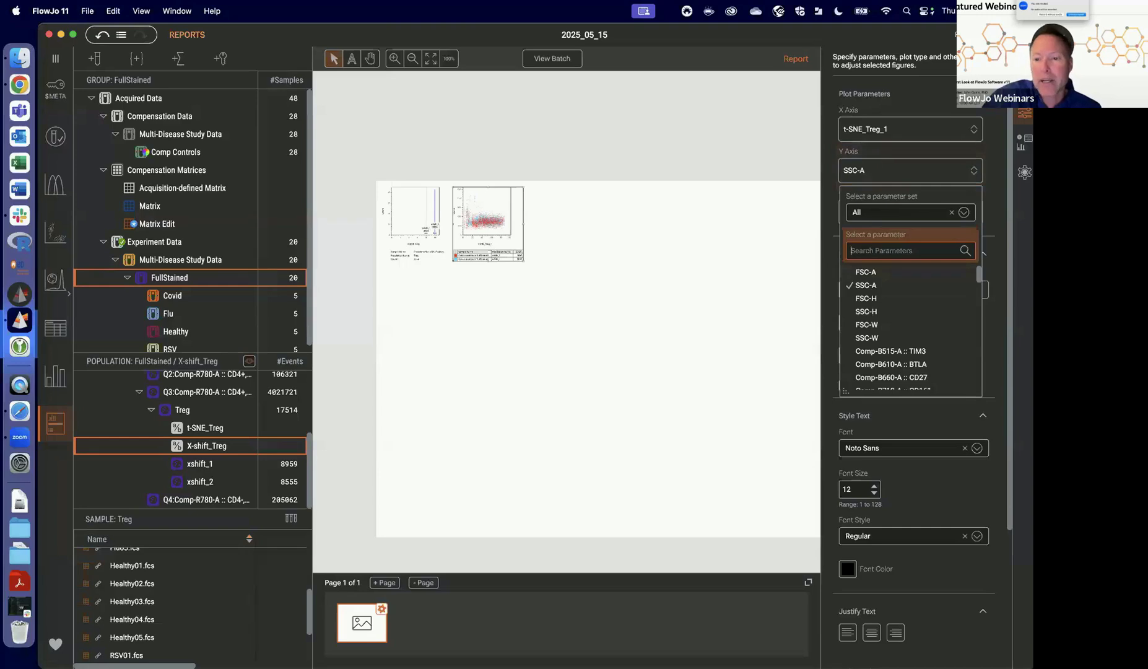
text(t)
click(880, 298)
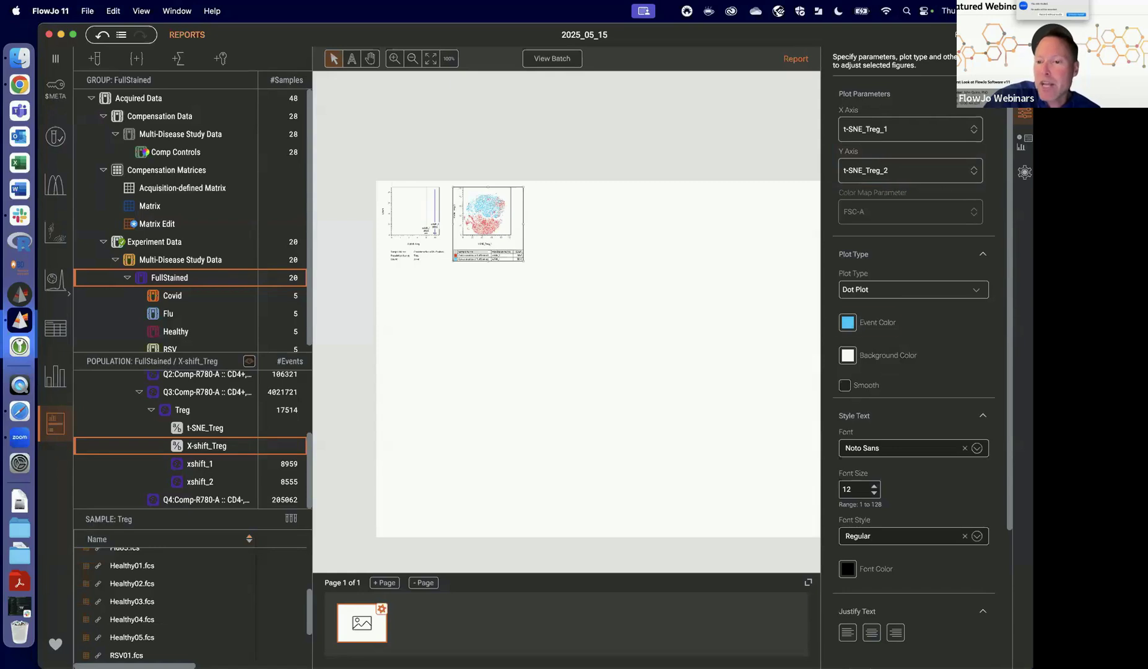
scroll(887, 277, down, 5)
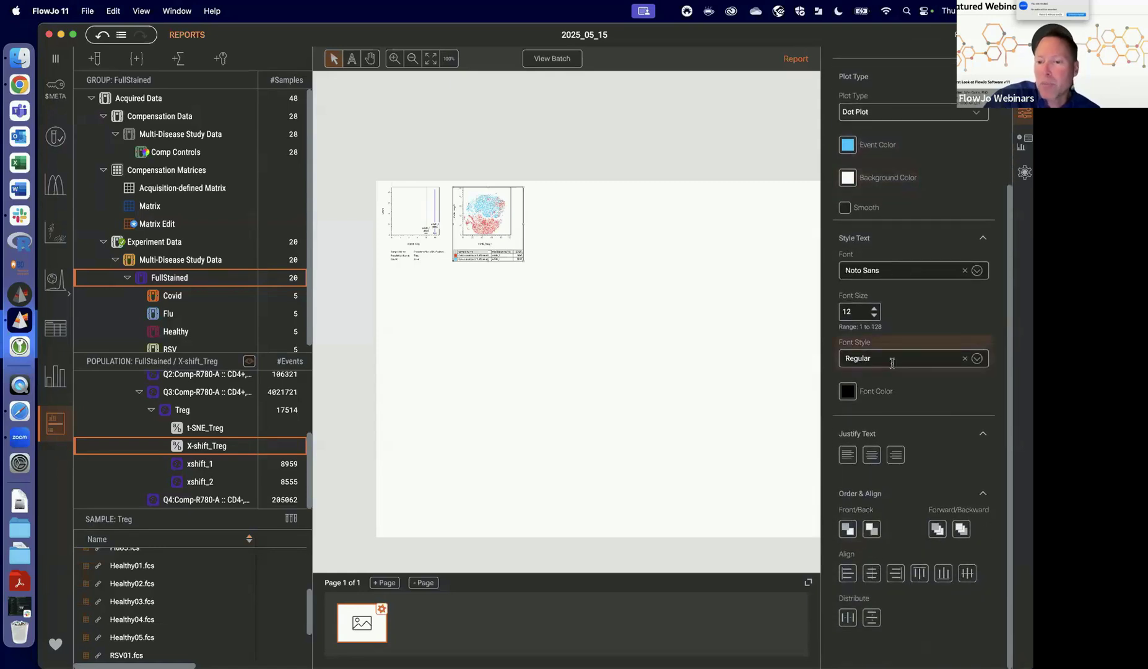
scroll(893, 364, up, 5)
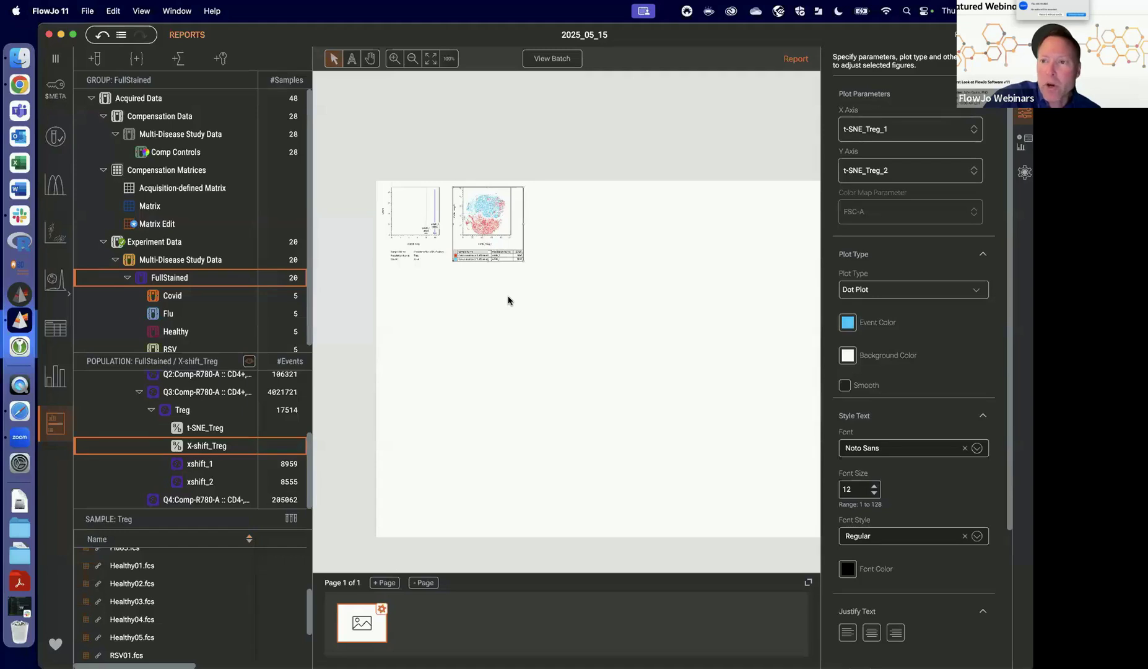
Start a table with frequency of parent columns for the xshift_1 and xshift_2 clusters.
click(55, 333)
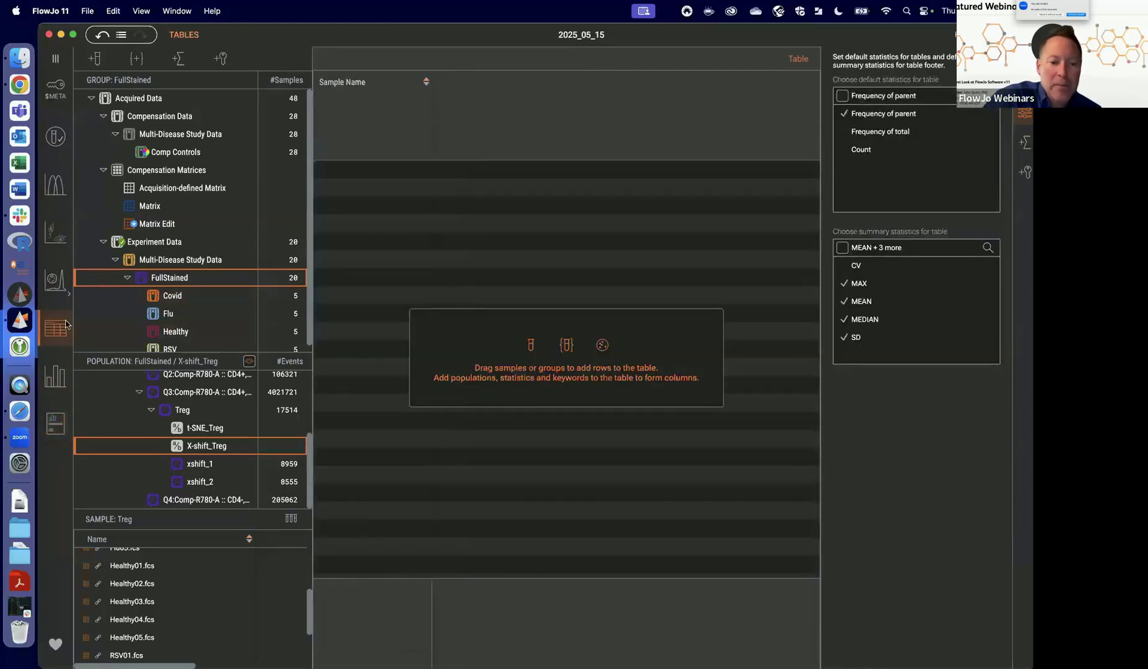
click(207, 466)
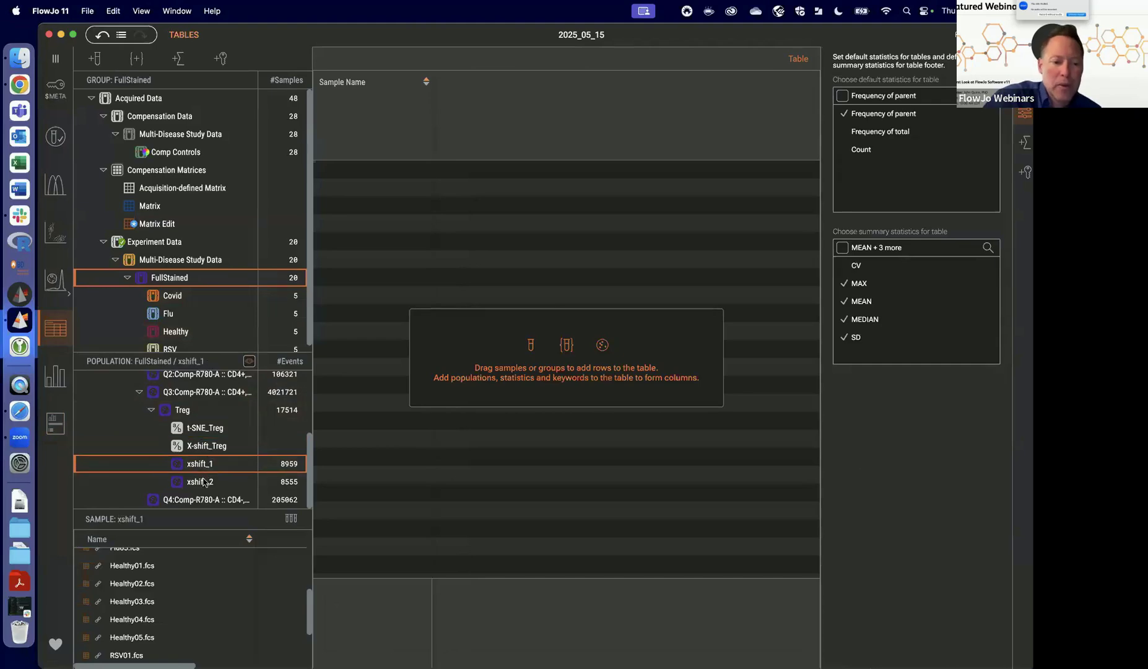
shift+click(204, 481)
double_click(204, 427)
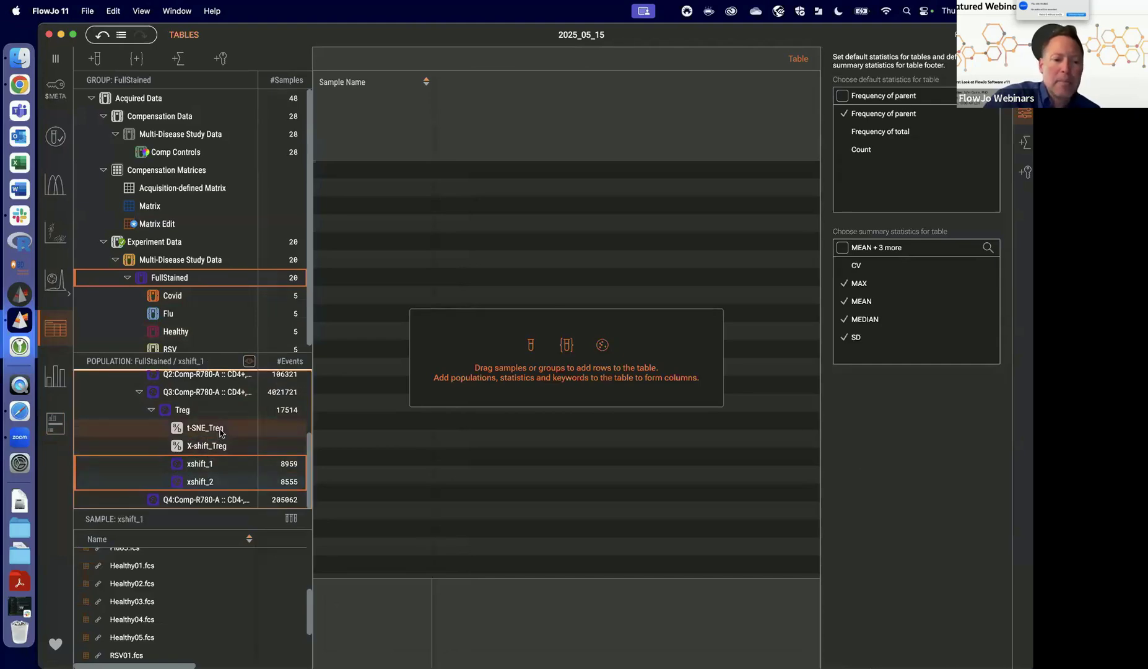
click(68, 330)
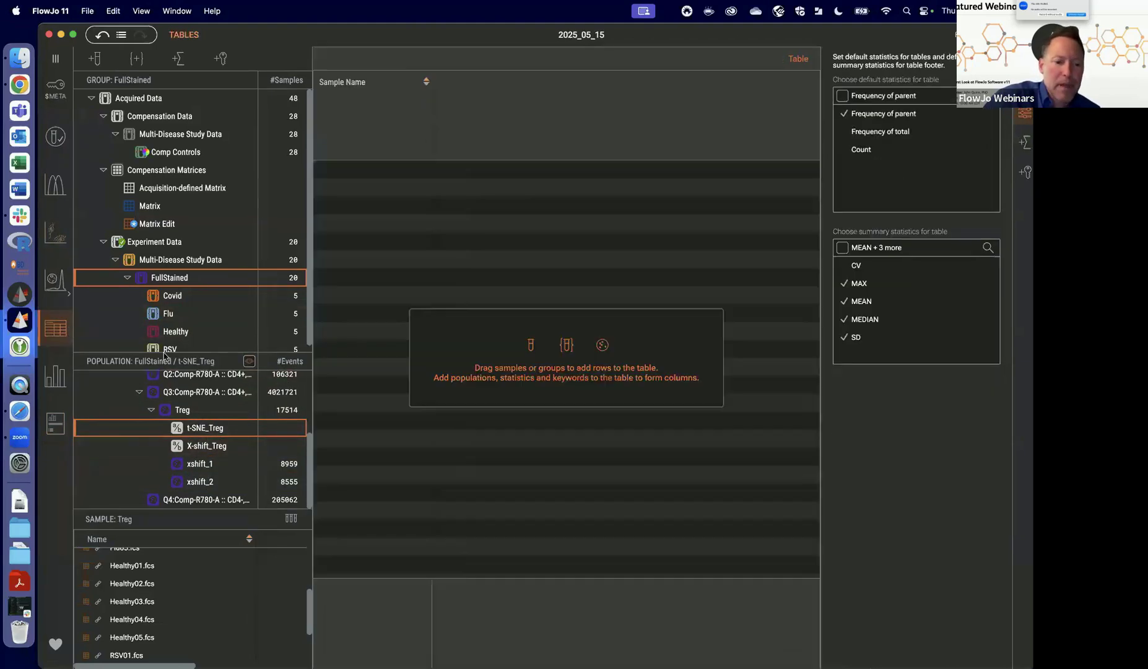
click(218, 467)
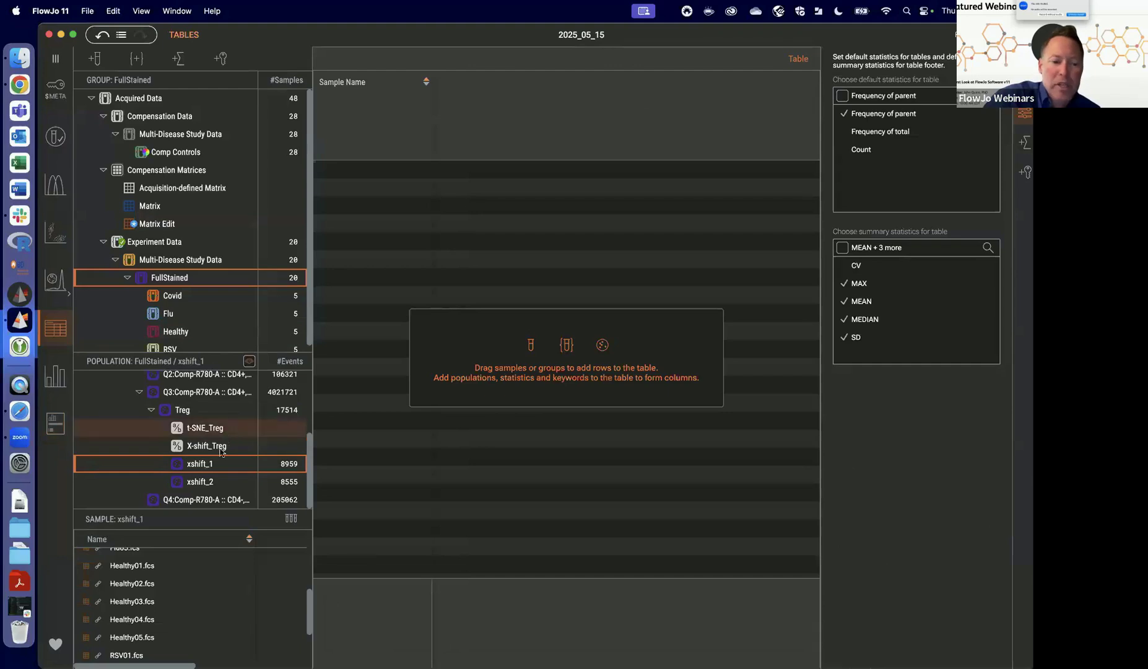
shift+click(198, 473)
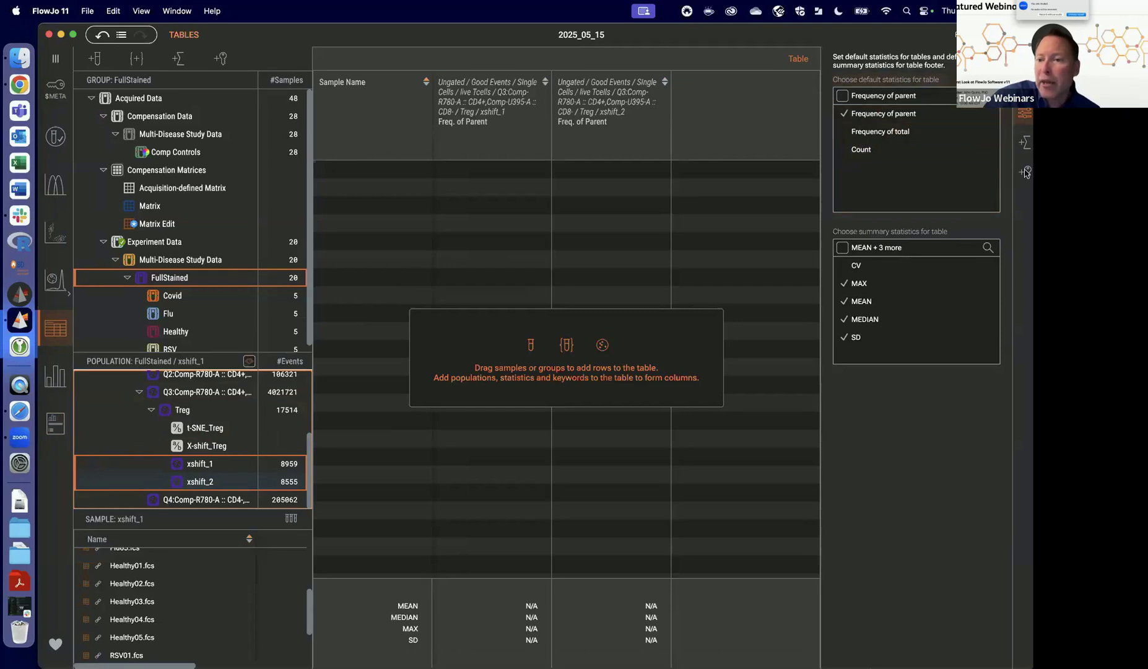
Fill the table rows with the FullStained samples and add a column for the median of Comp-U730-A :: ICOS in xshift_1.
click(1025, 146)
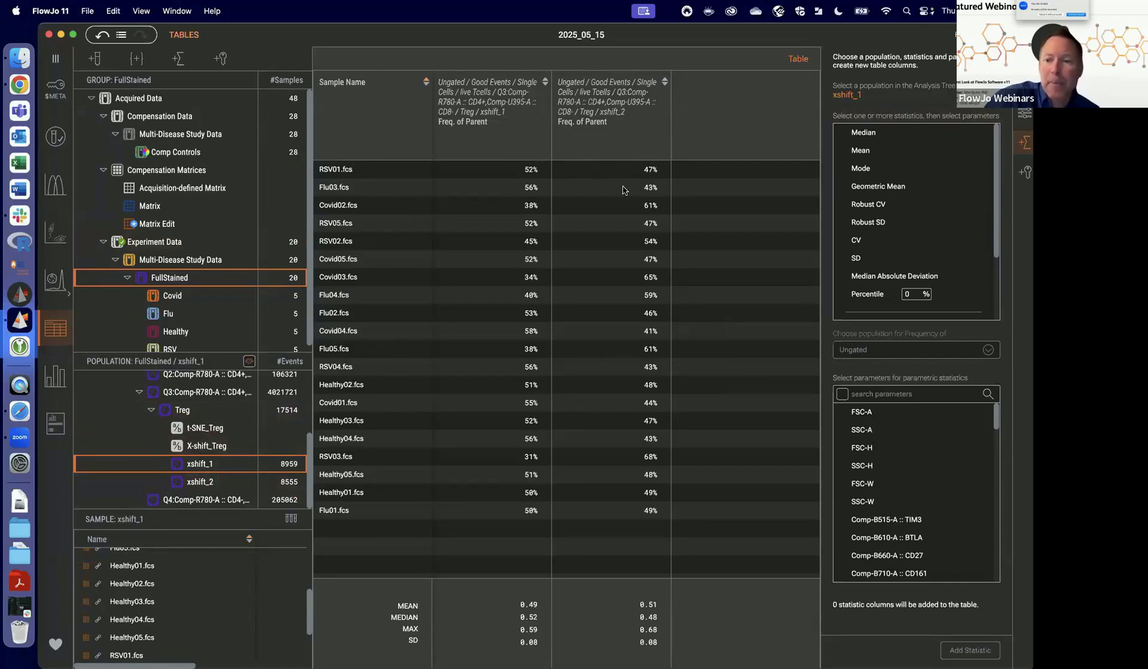
click(871, 137)
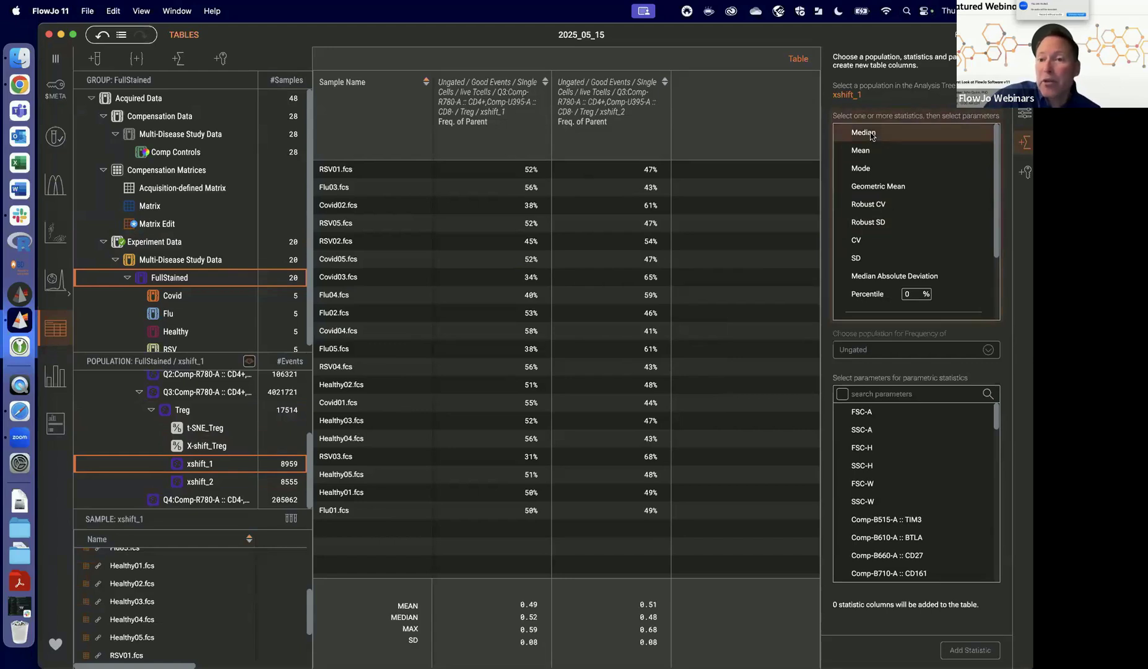
click(871, 136)
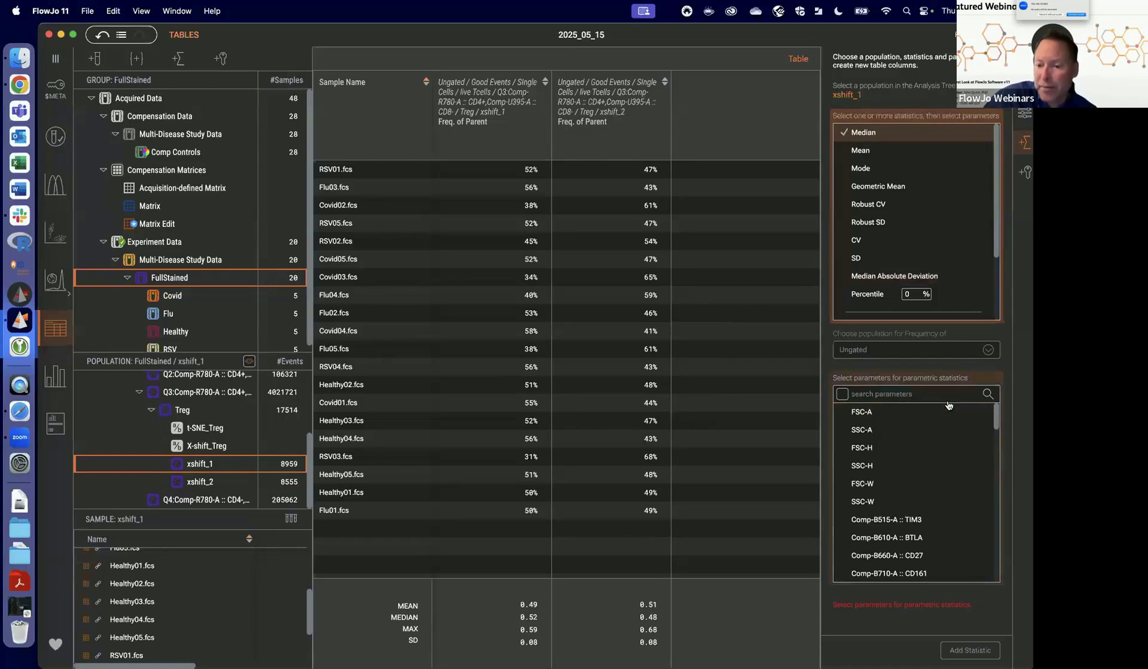
scroll(995, 414, down, 2)
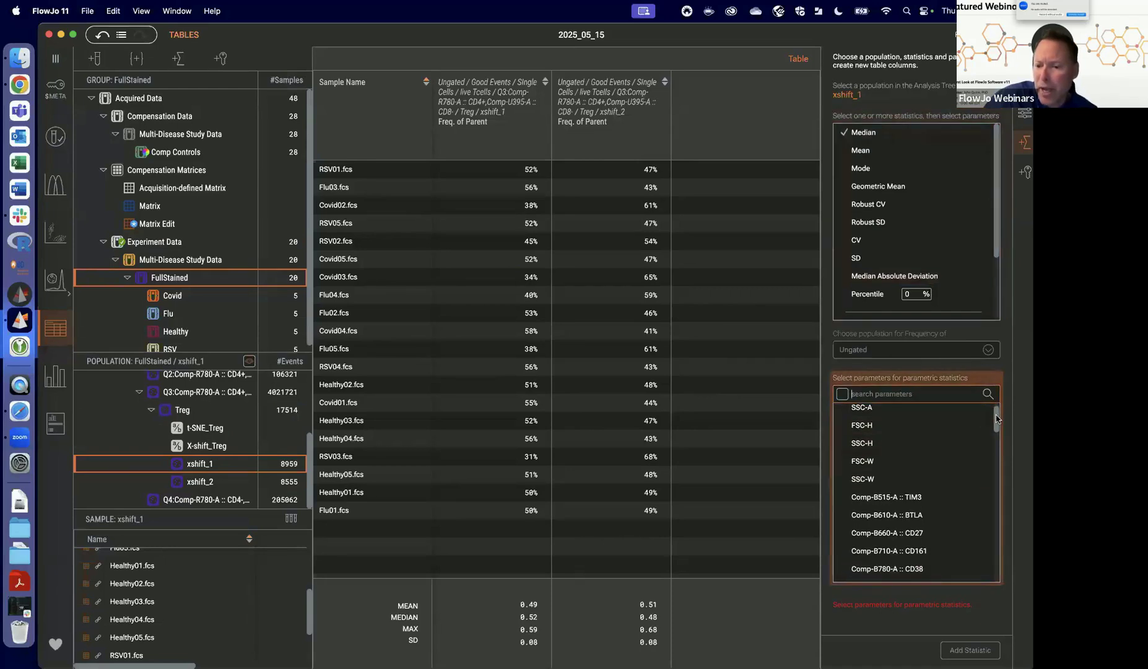
drag(995, 418, 996, 445)
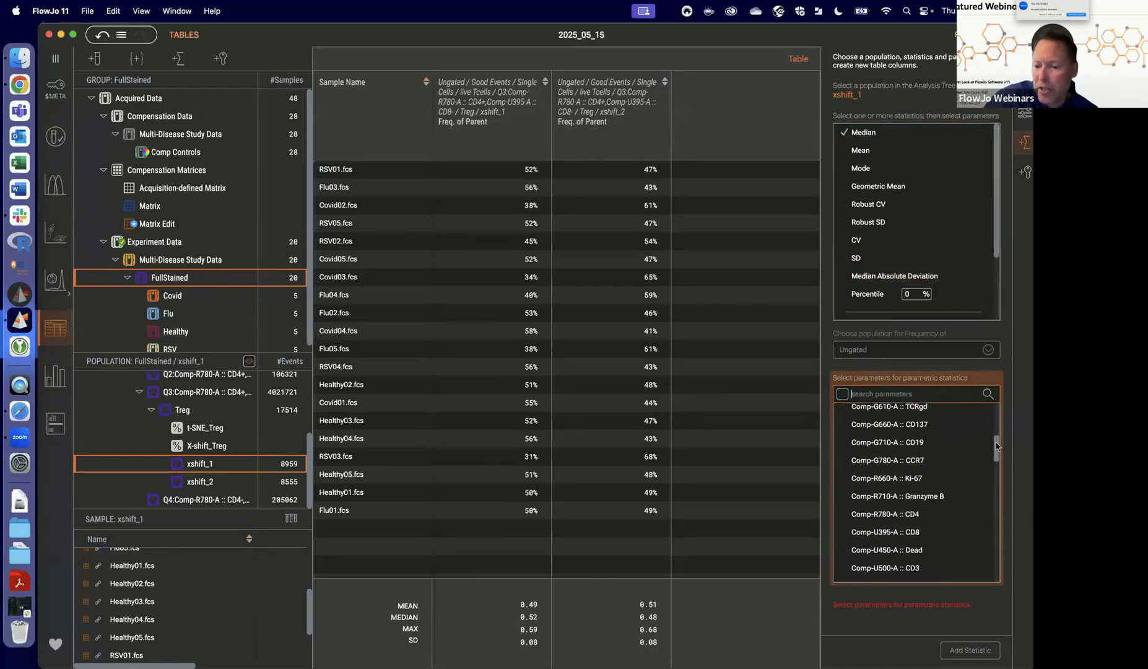
scroll(916, 470, down, 6)
click(920, 517)
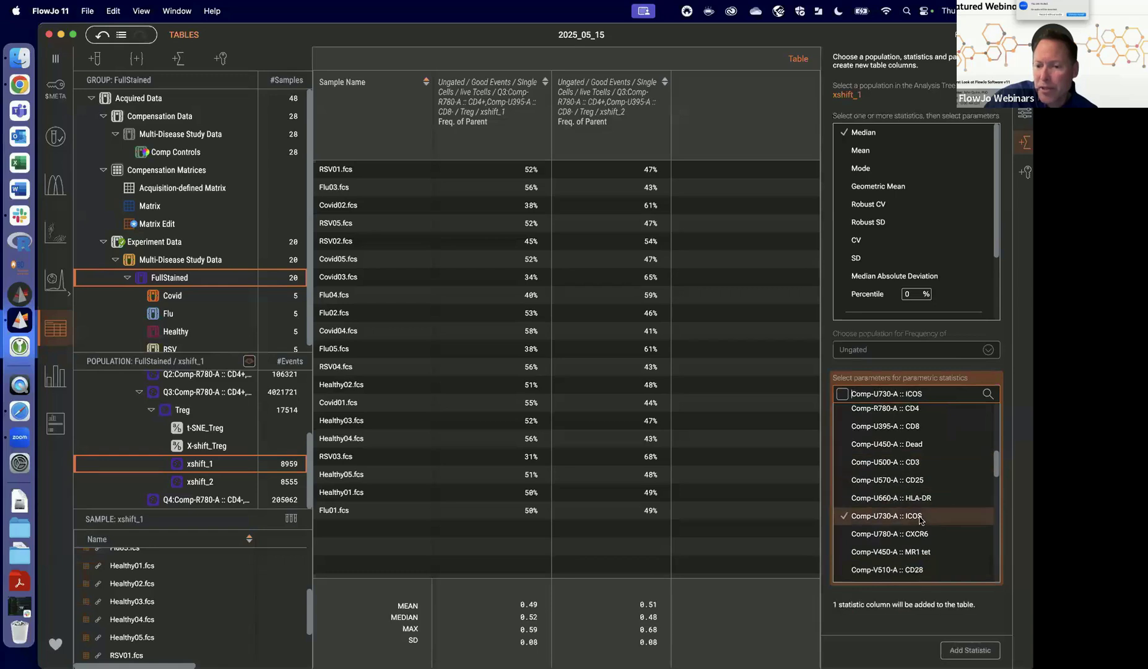
click(951, 649)
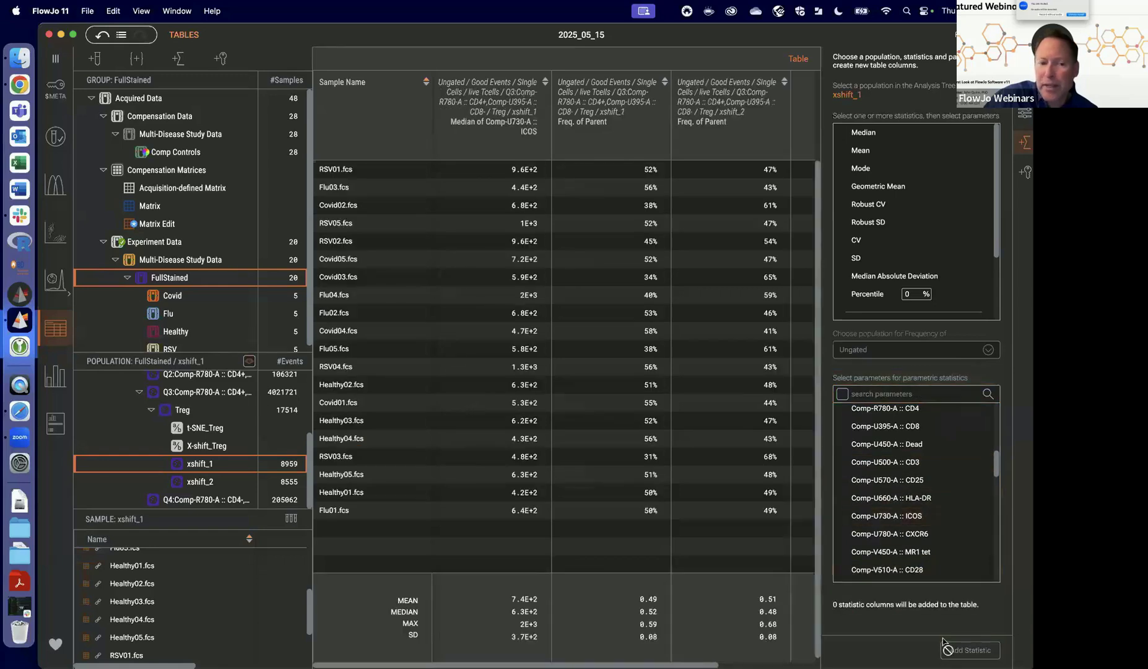
Add table columns for the median of Comp-U730-A :: ICOS and Comp-U780-A :: CXCR6 in the xshift_2 cluster.
click(209, 488)
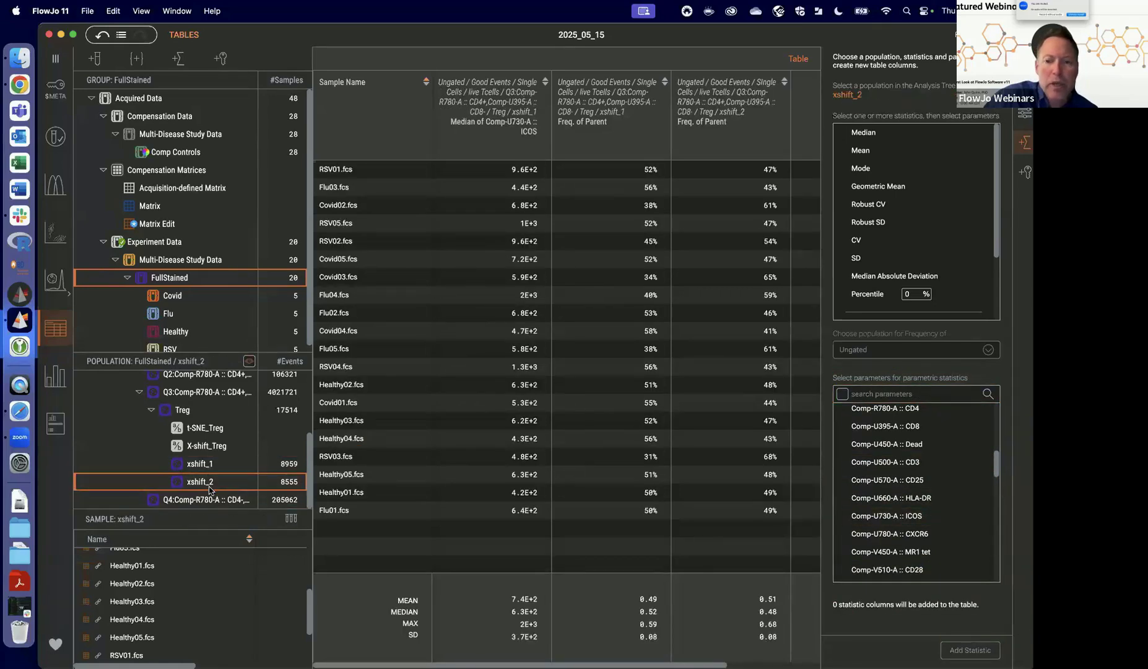
click(864, 135)
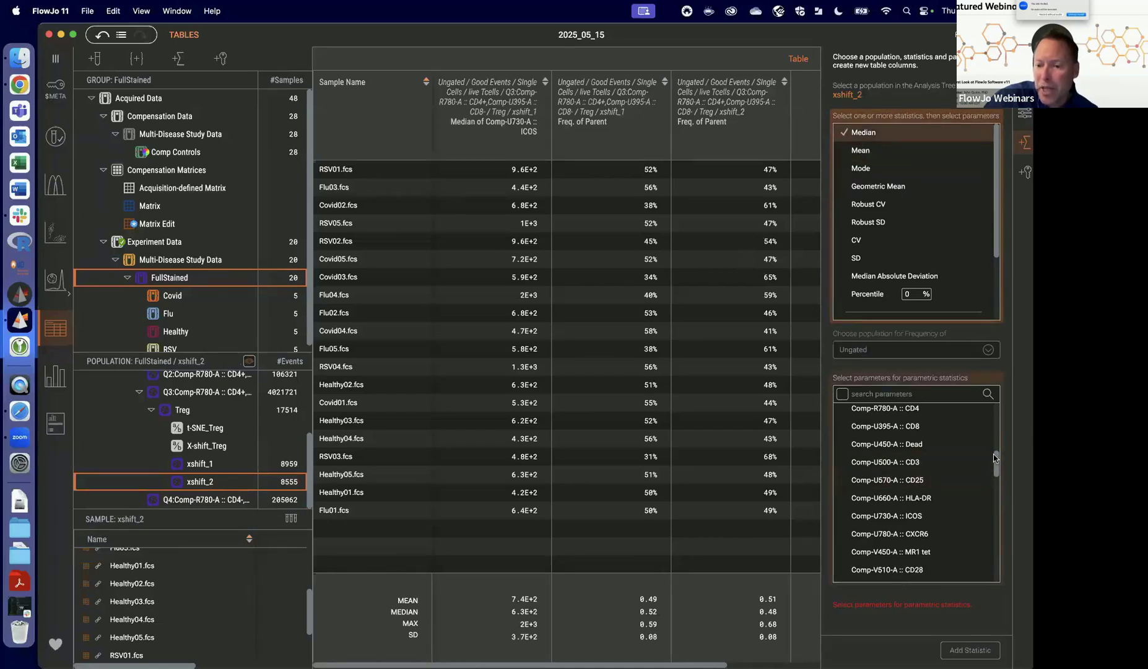
drag(996, 458, 995, 482)
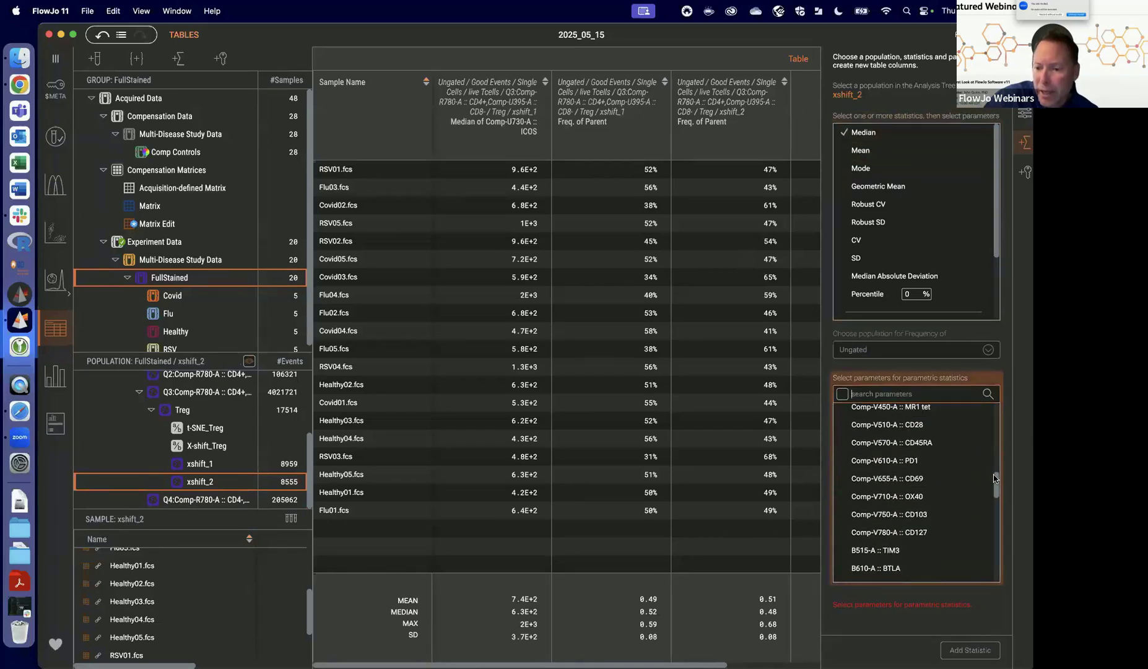
scroll(919, 464, up, 5)
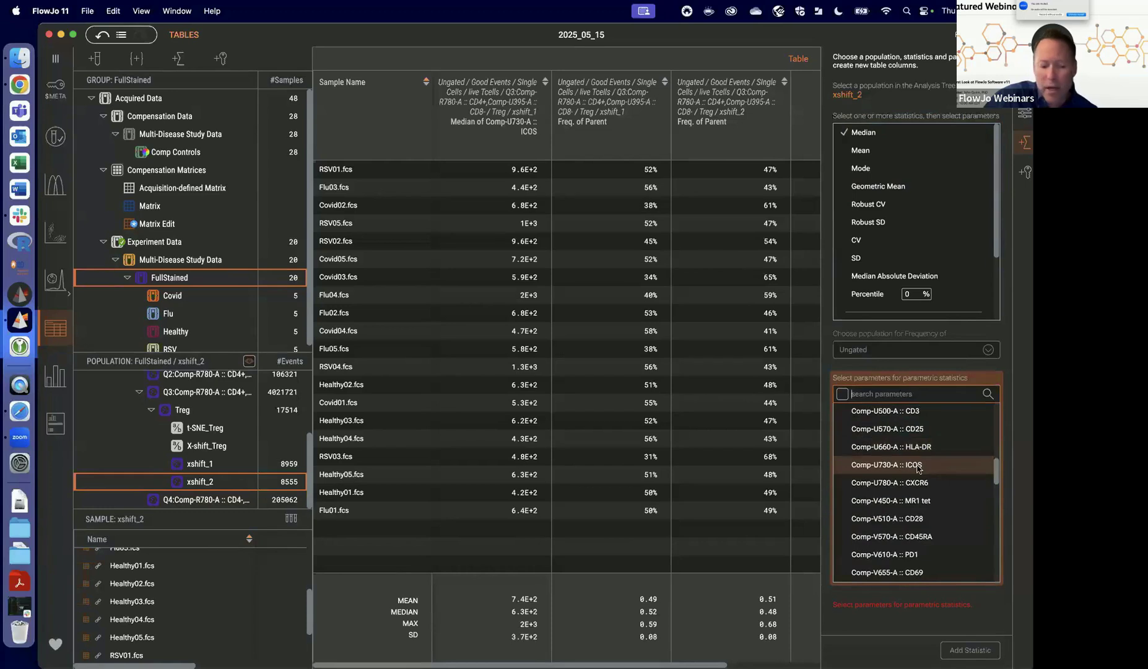
click(917, 488)
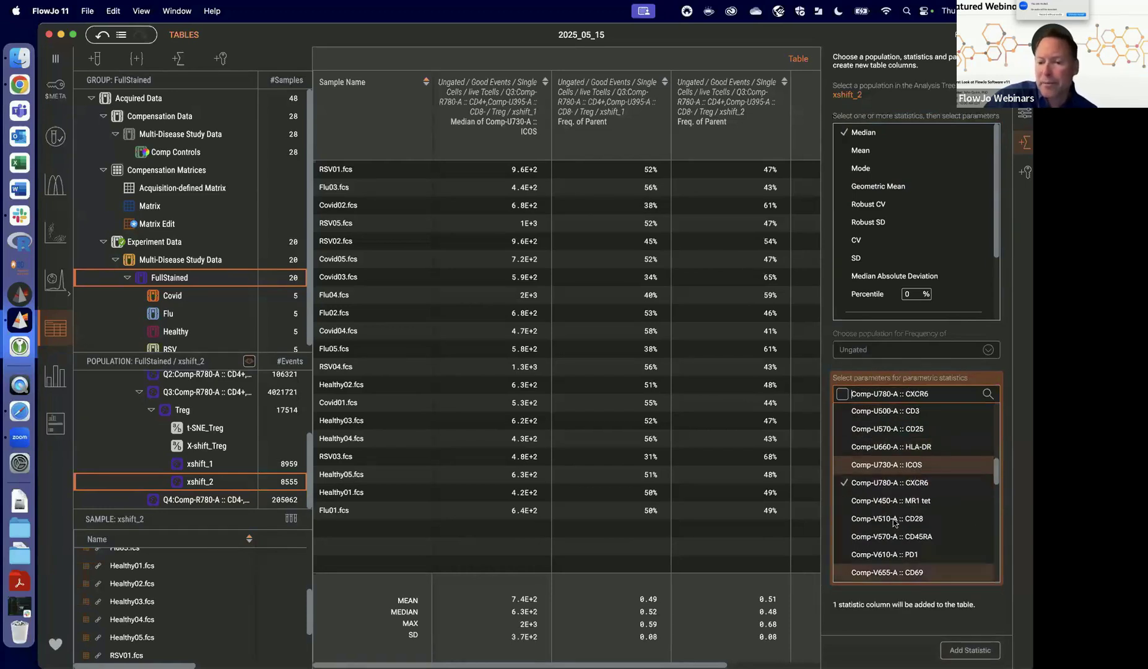
click(909, 471)
click(945, 649)
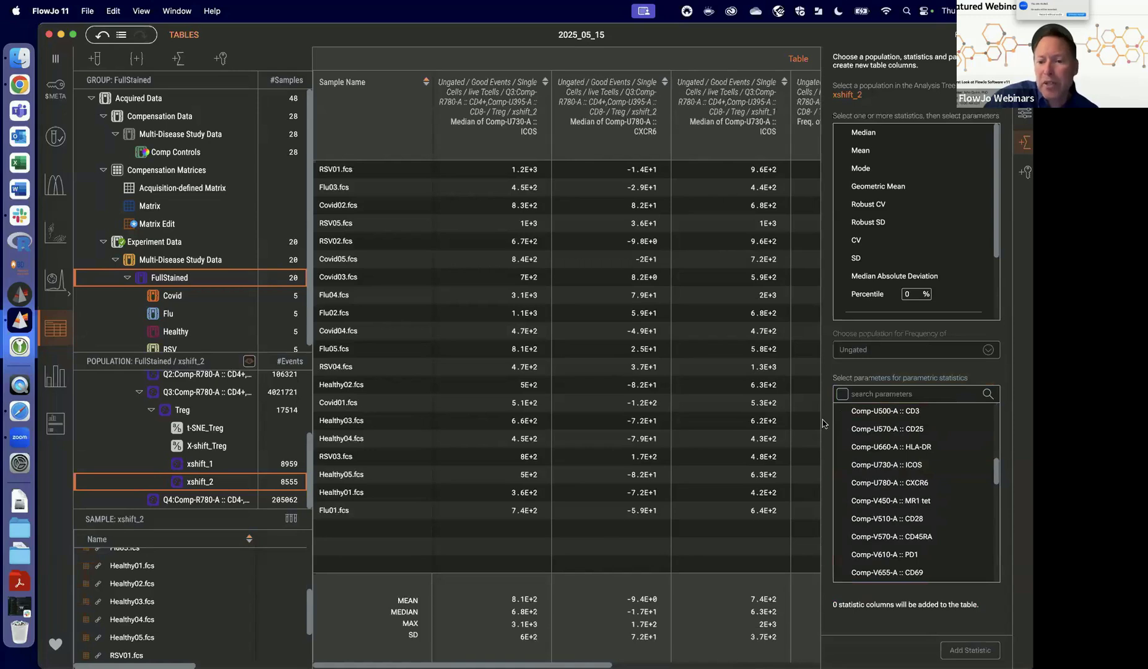
Add a Condition keyword column to the table and sort the rows by it in ascending order.
click(1024, 172)
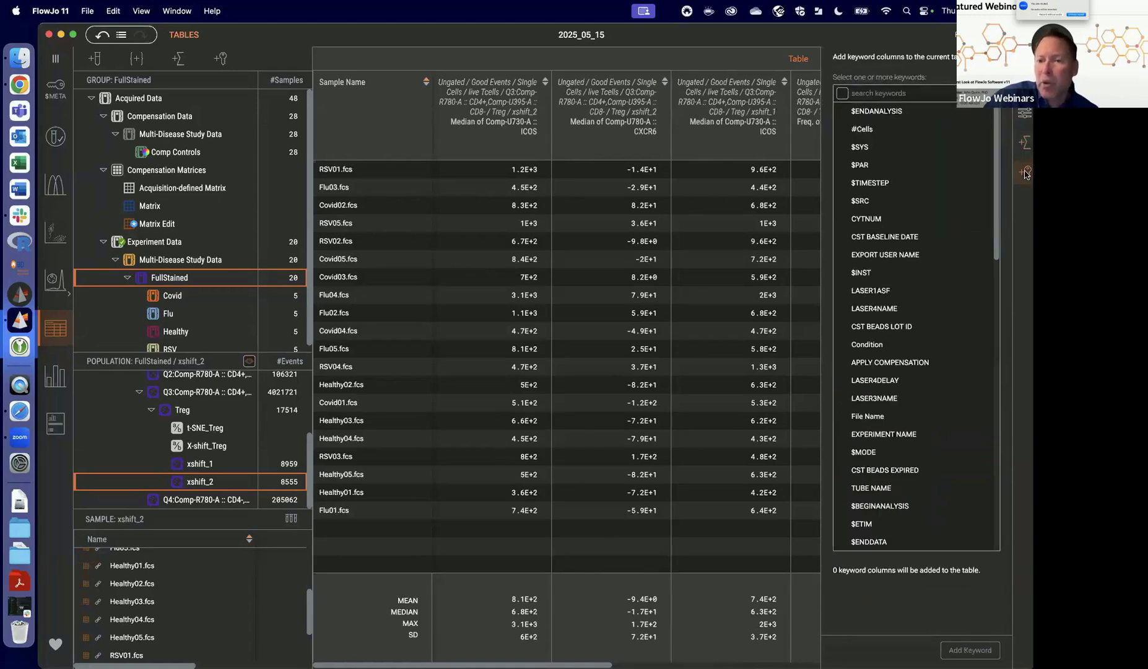
click(877, 92)
text(con)
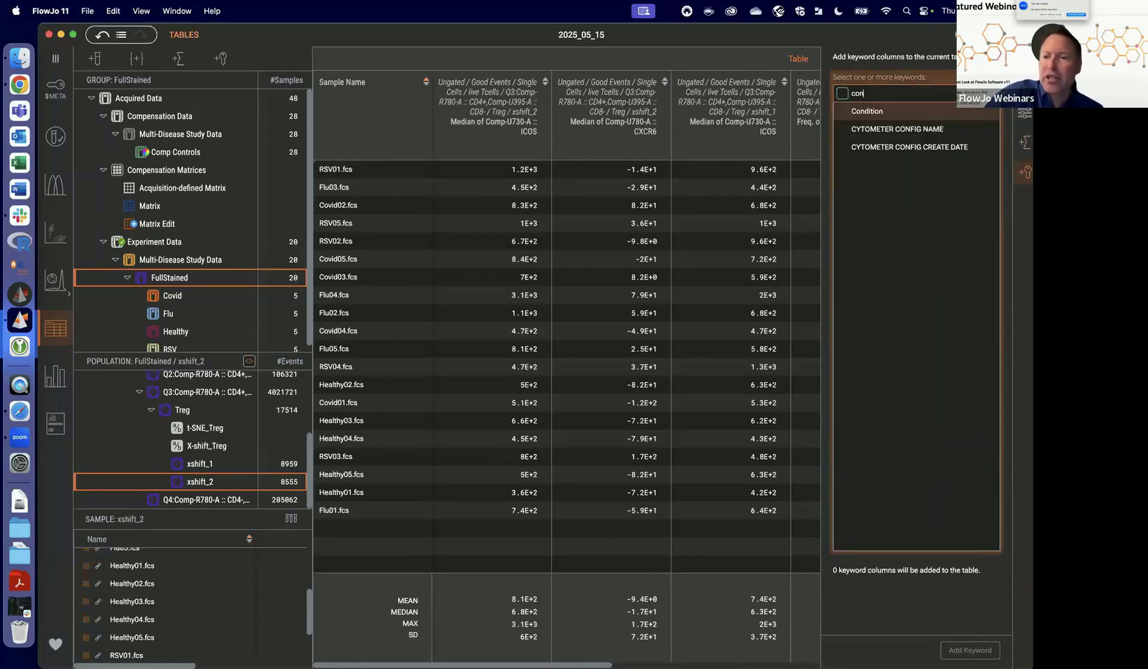
click(884, 112)
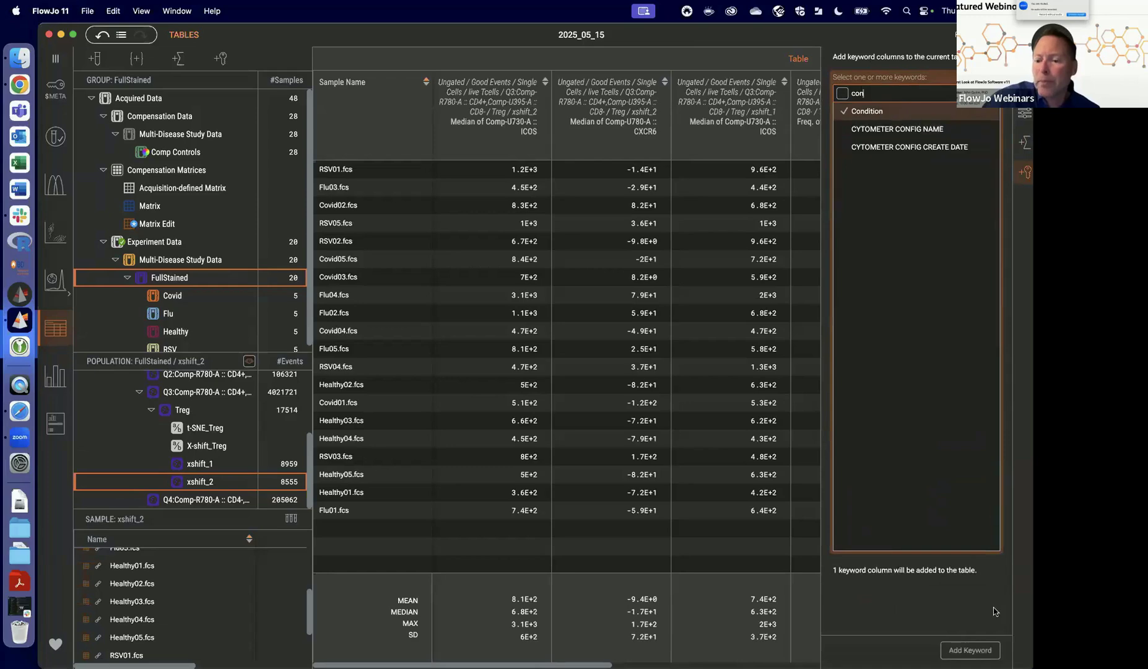
click(985, 648)
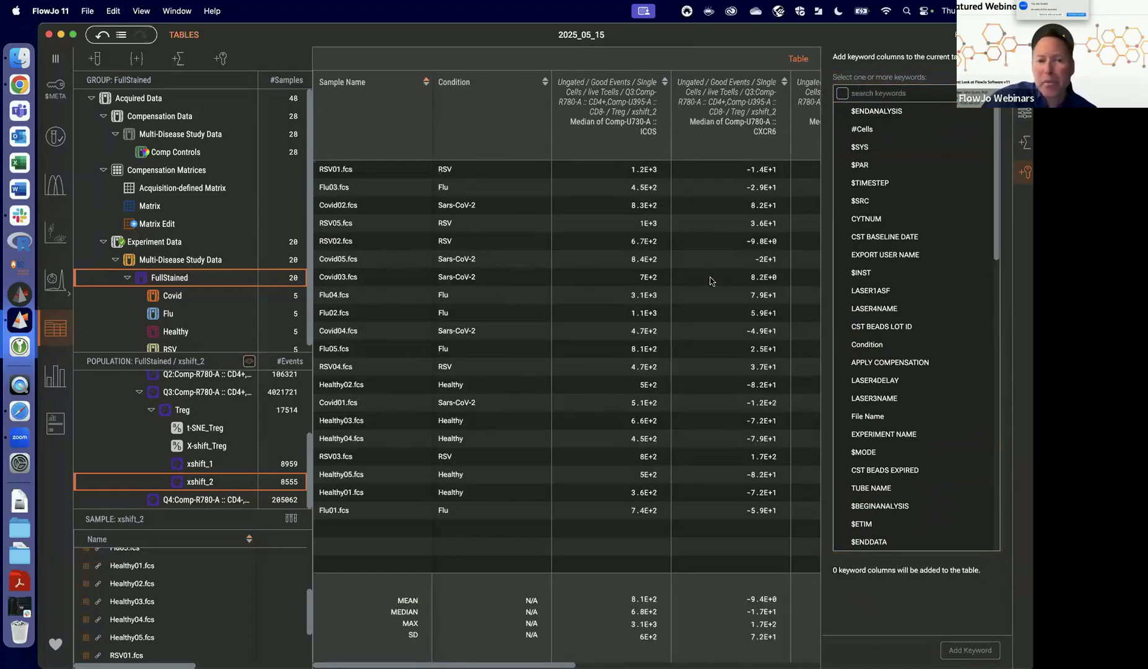
click(546, 87)
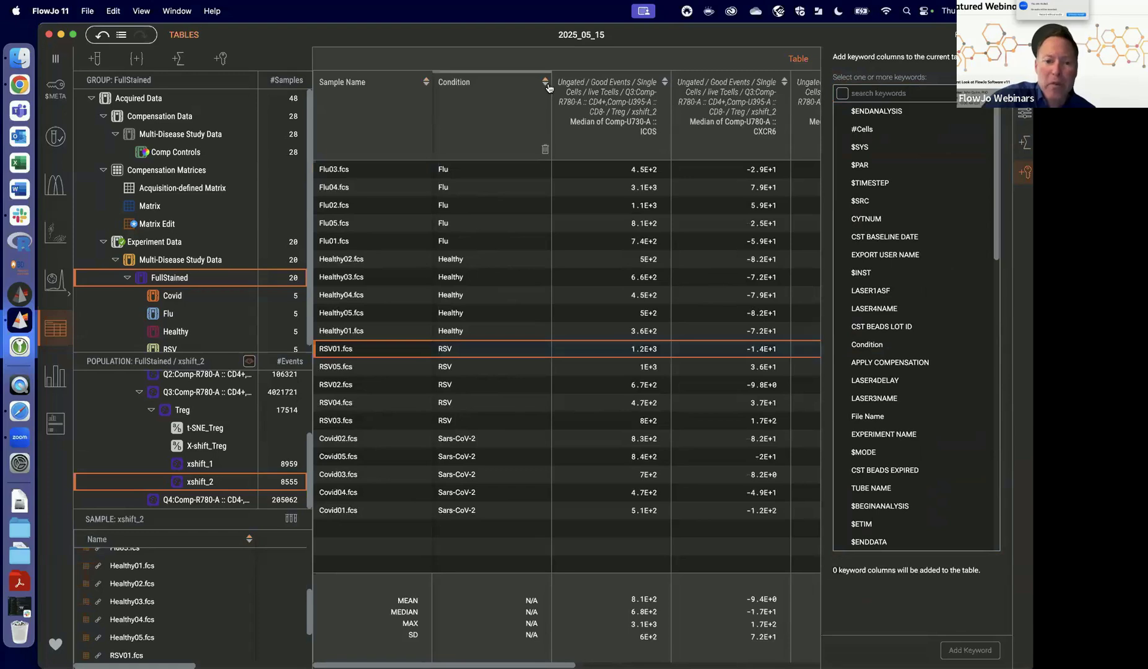
Rename the statistics table as Tregs.
click(1024, 83)
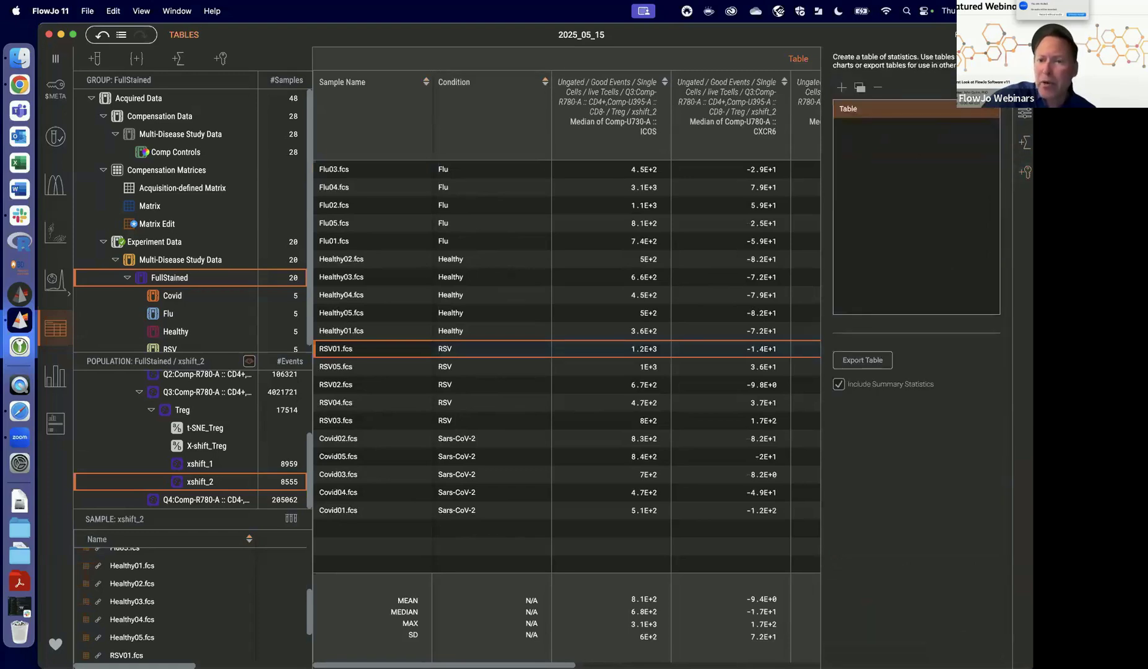
double_click(860, 110)
text(Tregs)
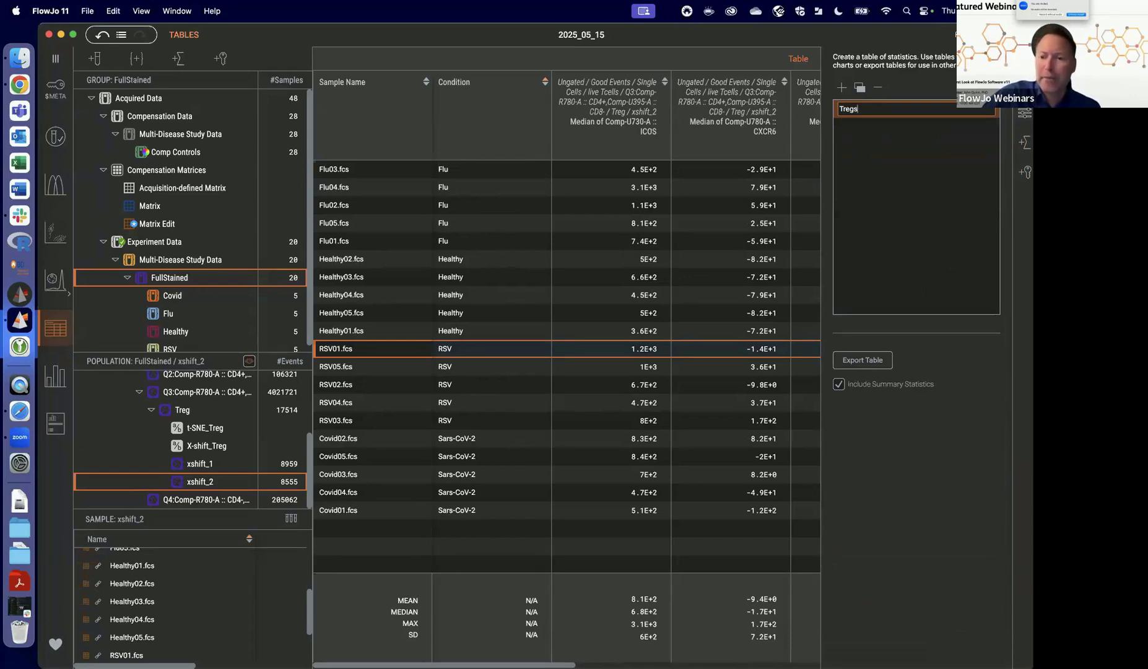
key(Return)
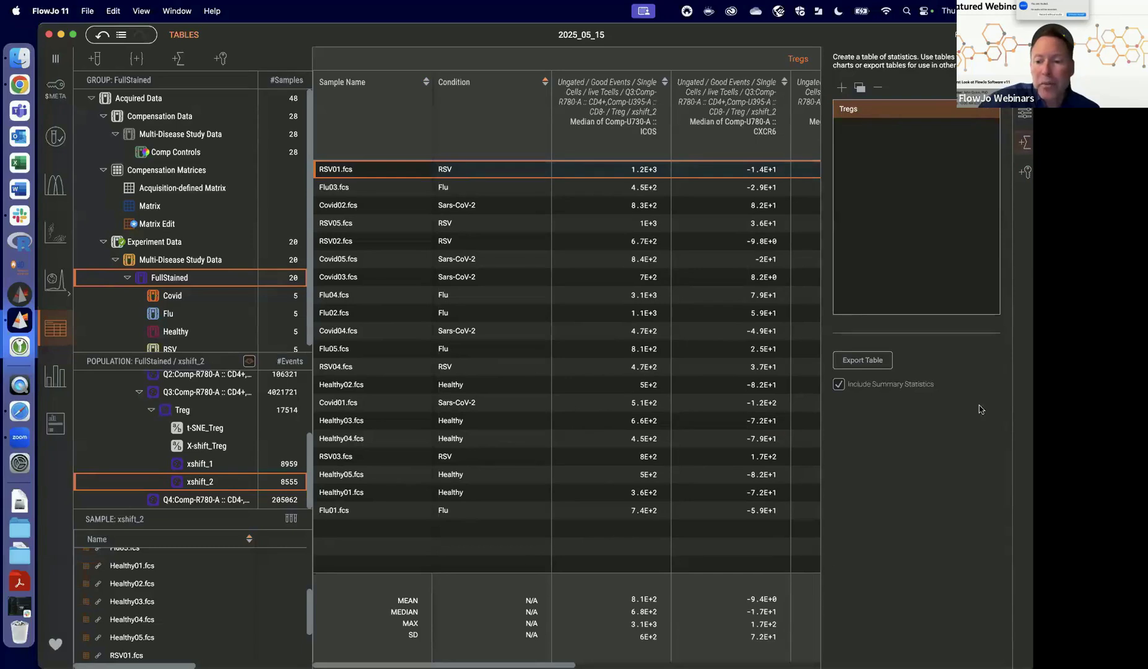
Build a chart from the Tregs table showing Freq. of Parent of xshift_1 and xshift_2 by Condition.
click(56, 374)
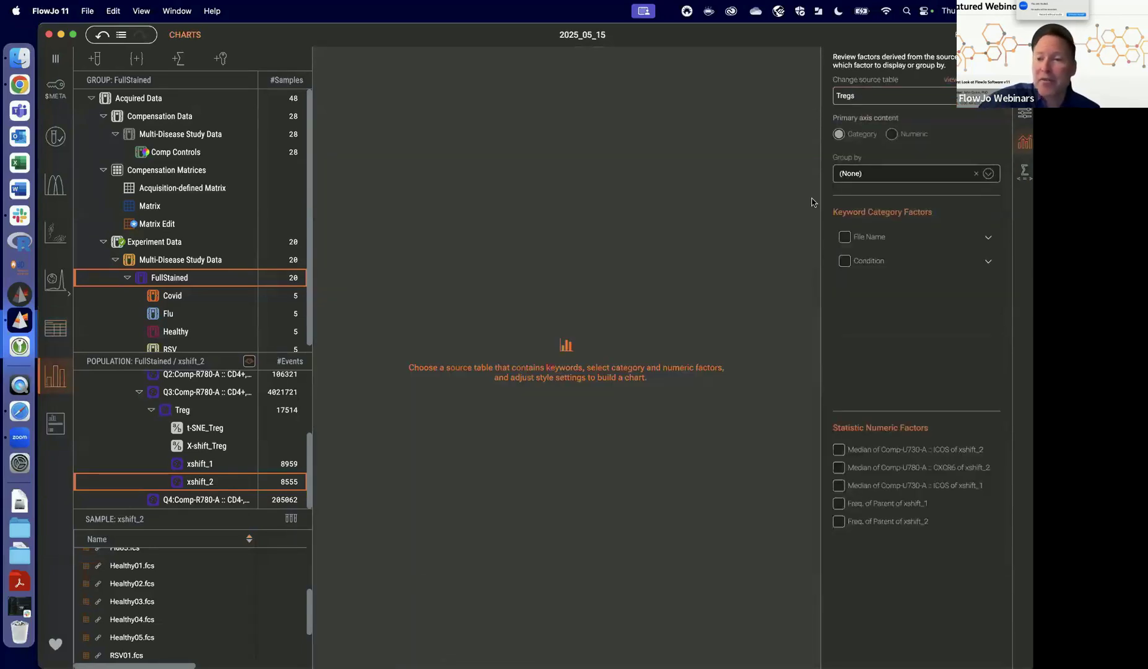
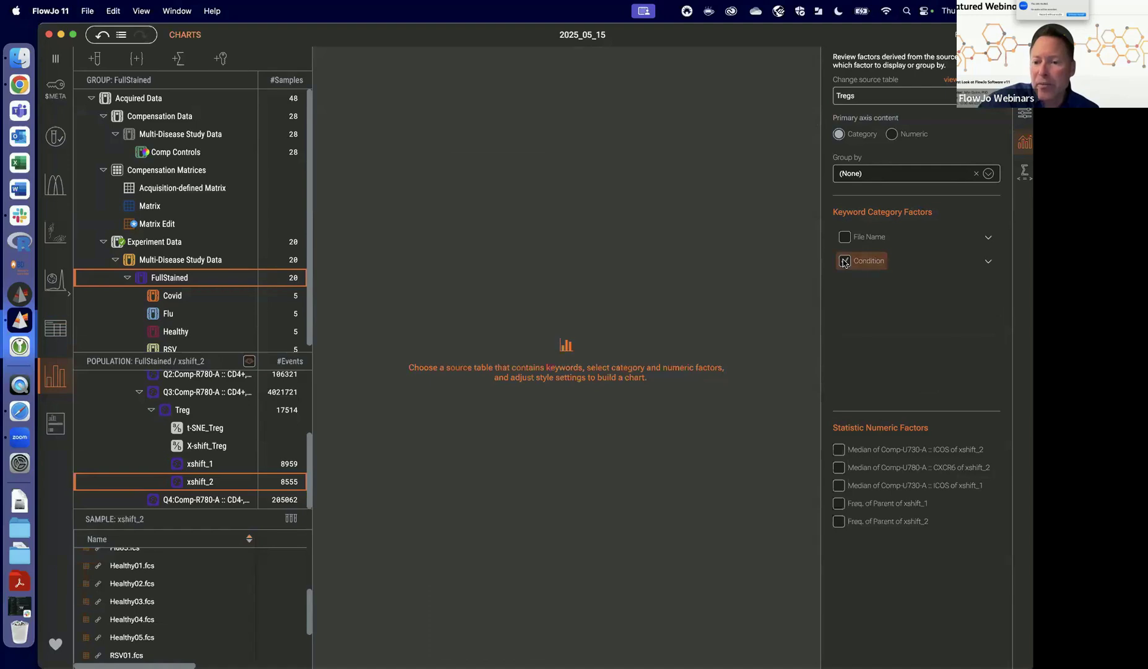
click(838, 502)
click(839, 521)
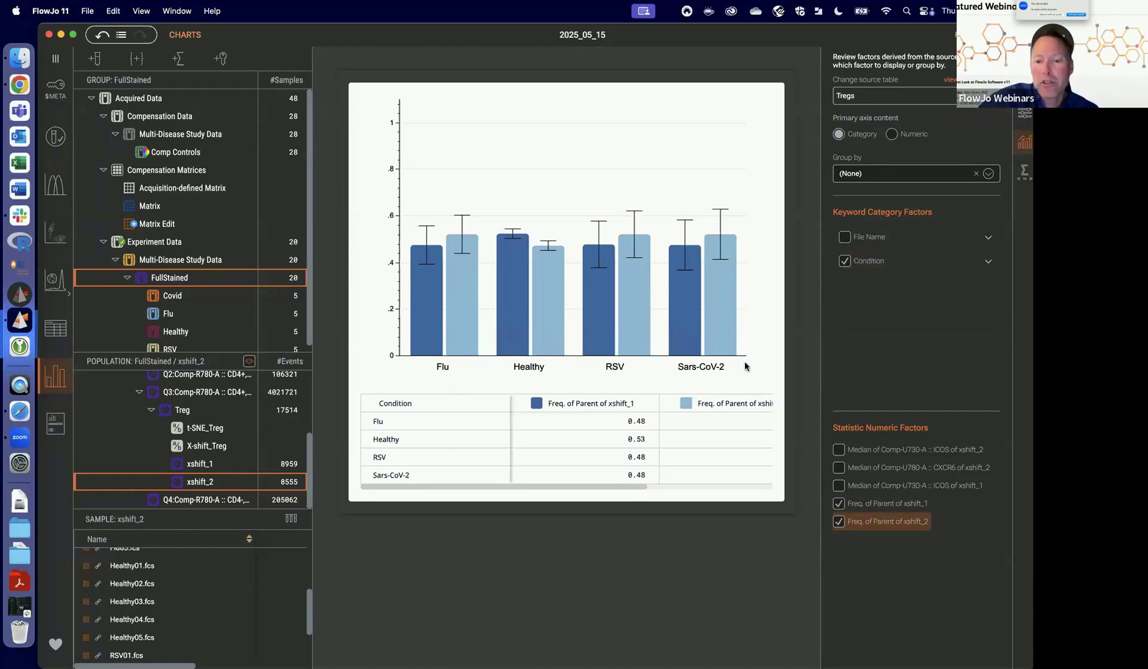
Try excluding the Flu condition from the chart, and include it again.
click(988, 263)
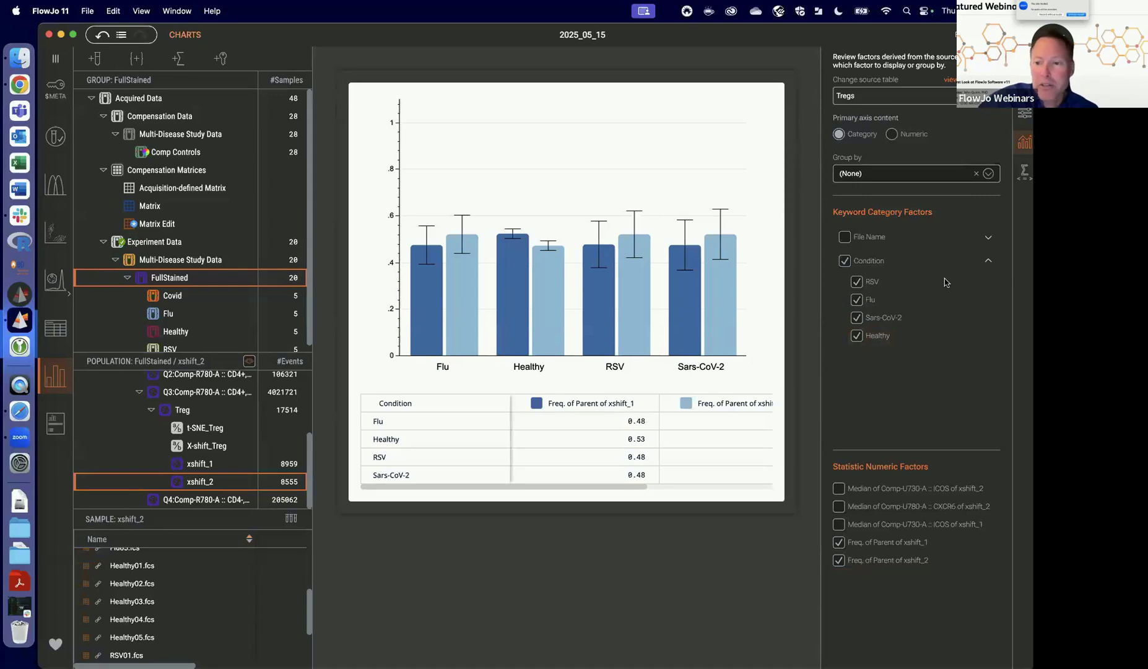
click(857, 302)
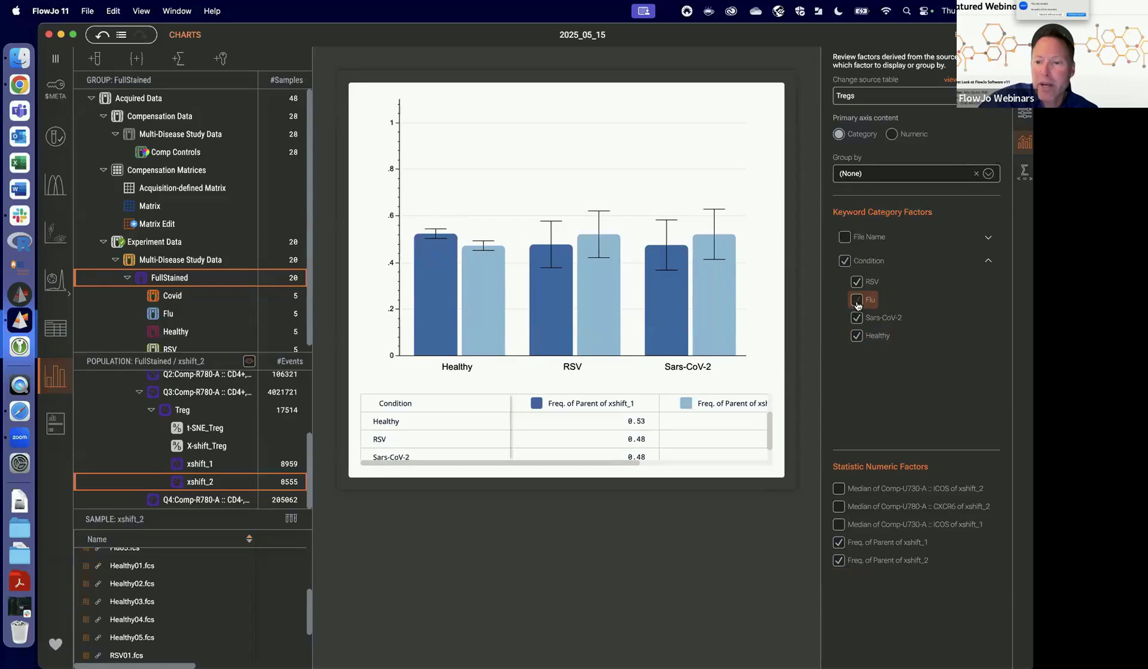
click(857, 301)
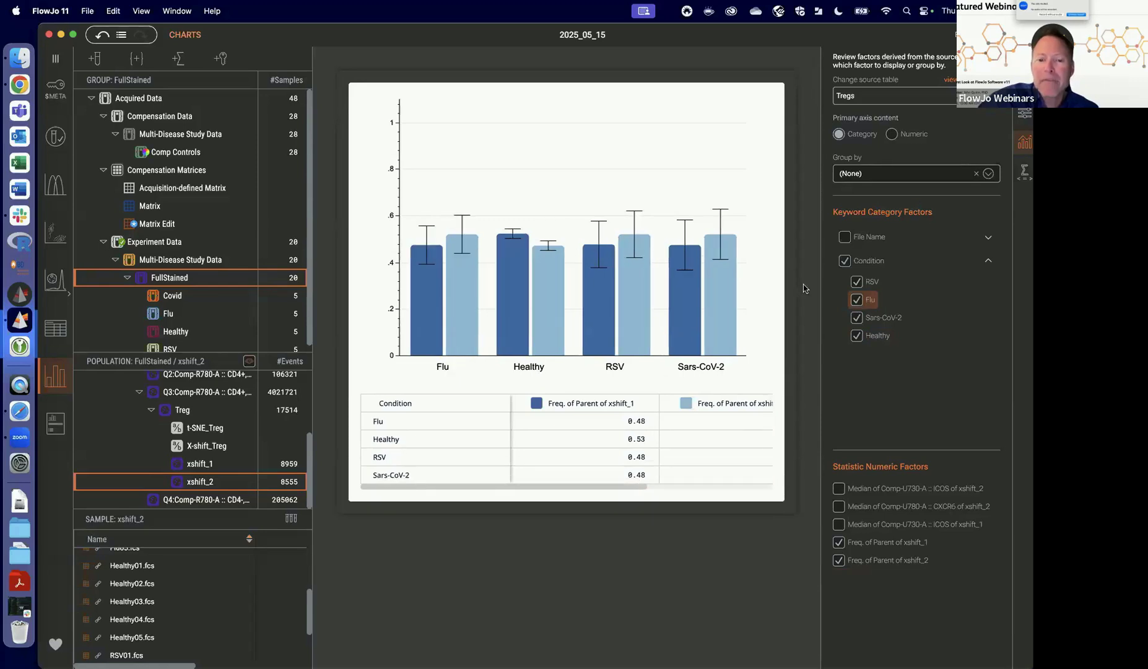
Set the chart's primary axis content to Numeric.
click(892, 136)
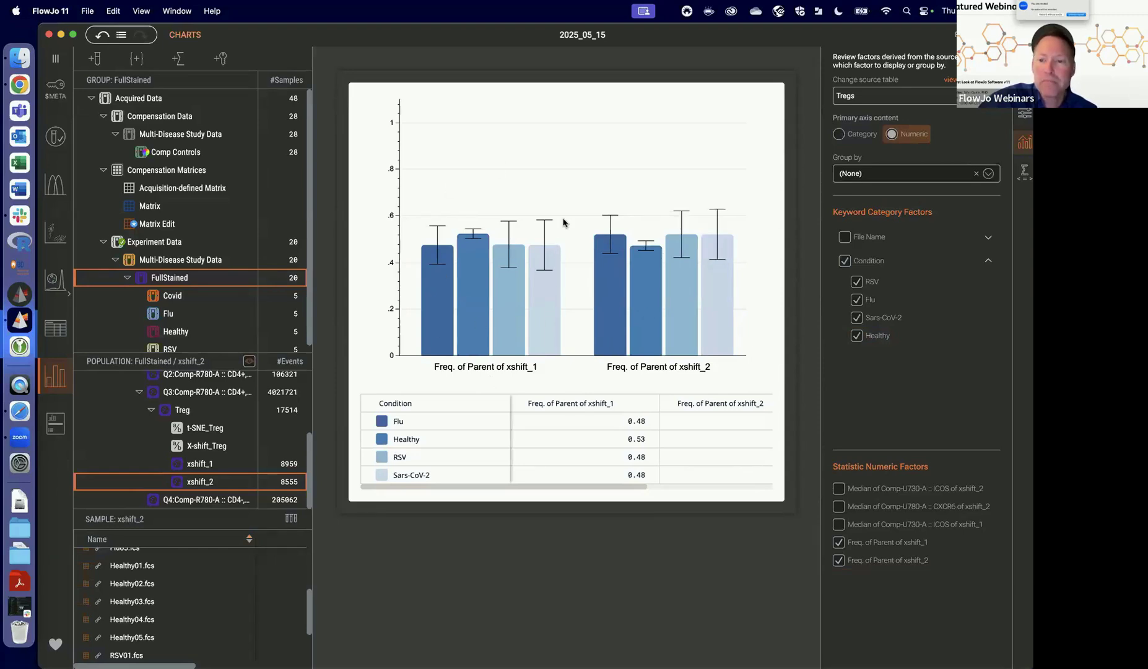
Try grouping the chart by Statistic, look over the separate cluster charts, and return the grouping to (None).
click(988, 174)
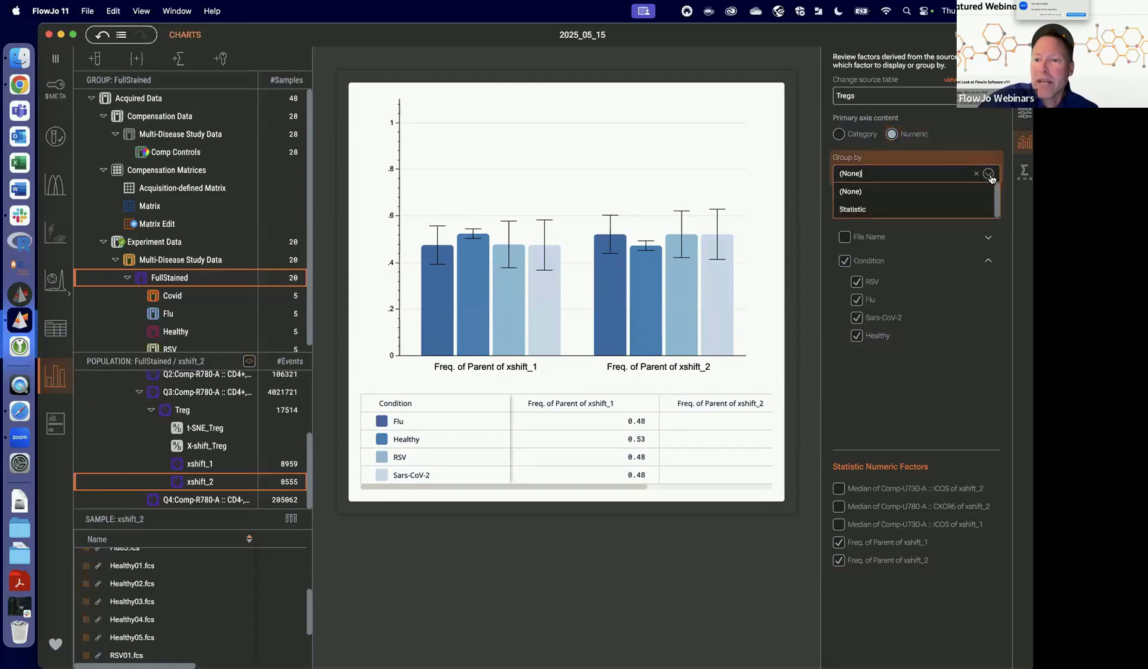
click(859, 211)
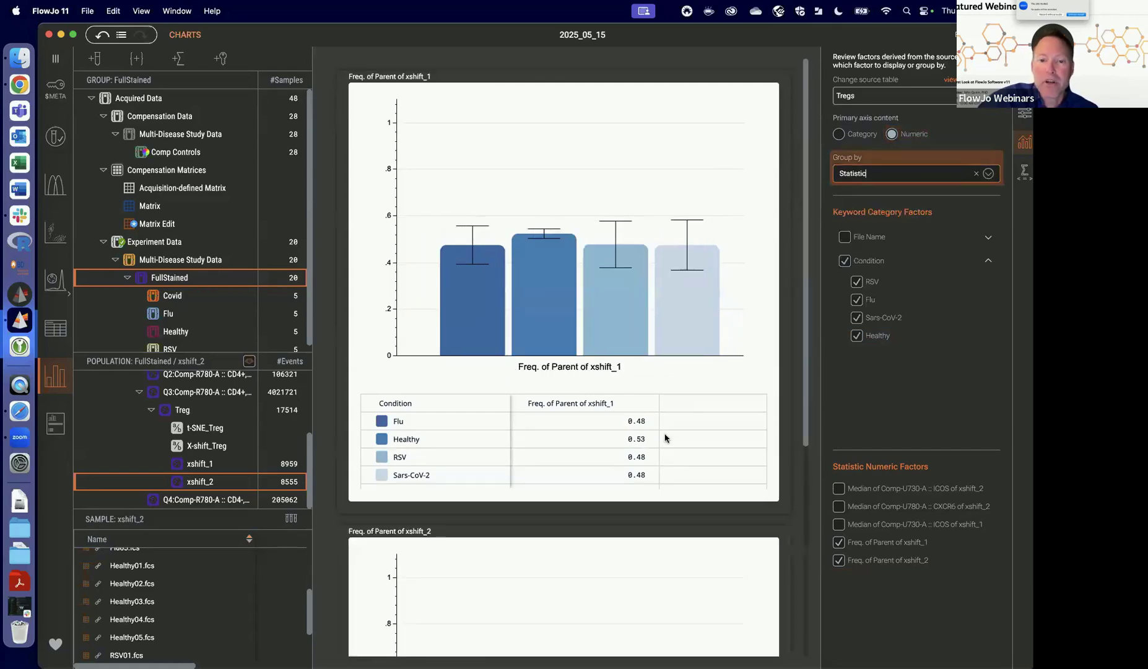
scroll(665, 437, down, 5)
scroll(666, 437, up, 5)
scroll(664, 437, up, 1)
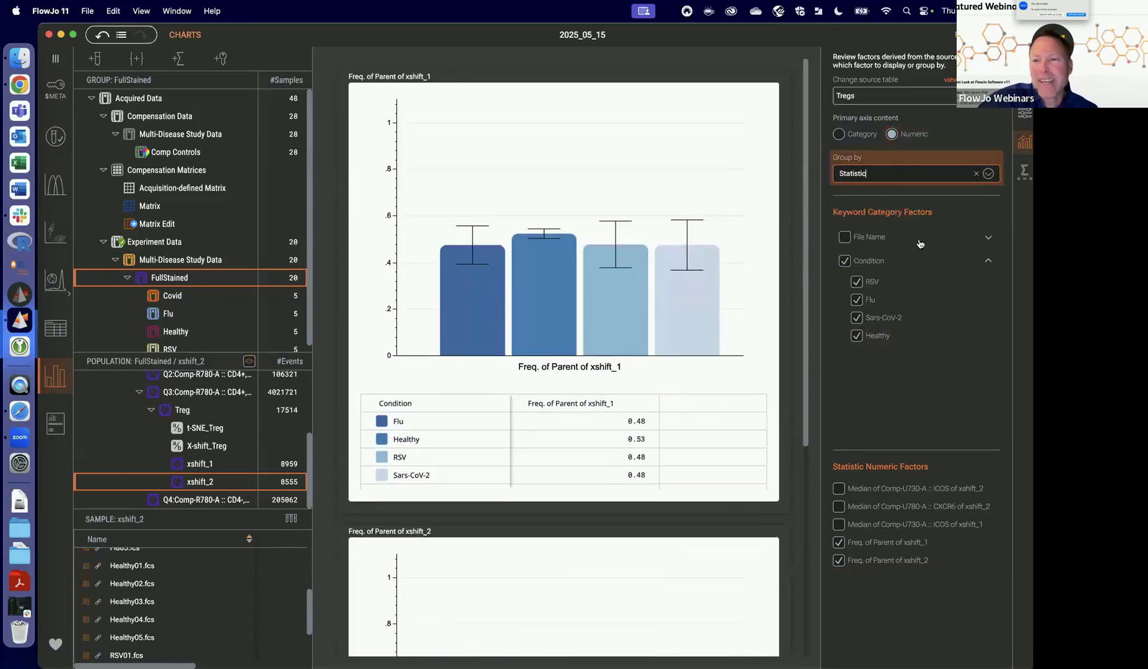
click(984, 176)
click(863, 209)
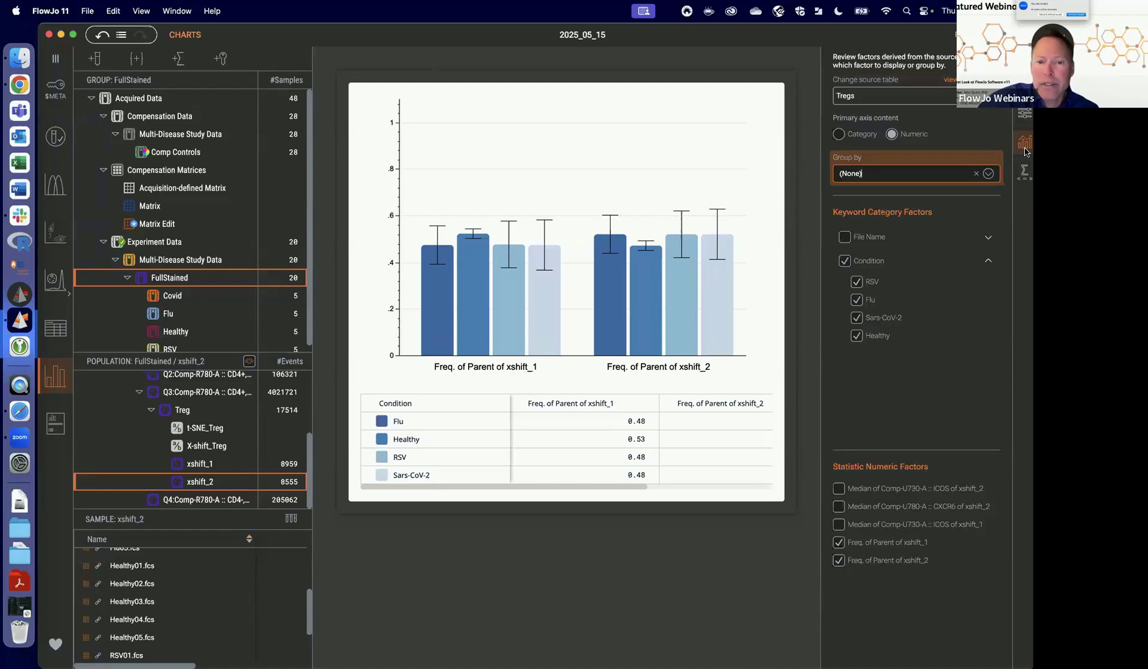
Apply a Wilcoxon rank-sum test to the chart by Condition, with Healthy as the baseline for comparison.
click(1025, 177)
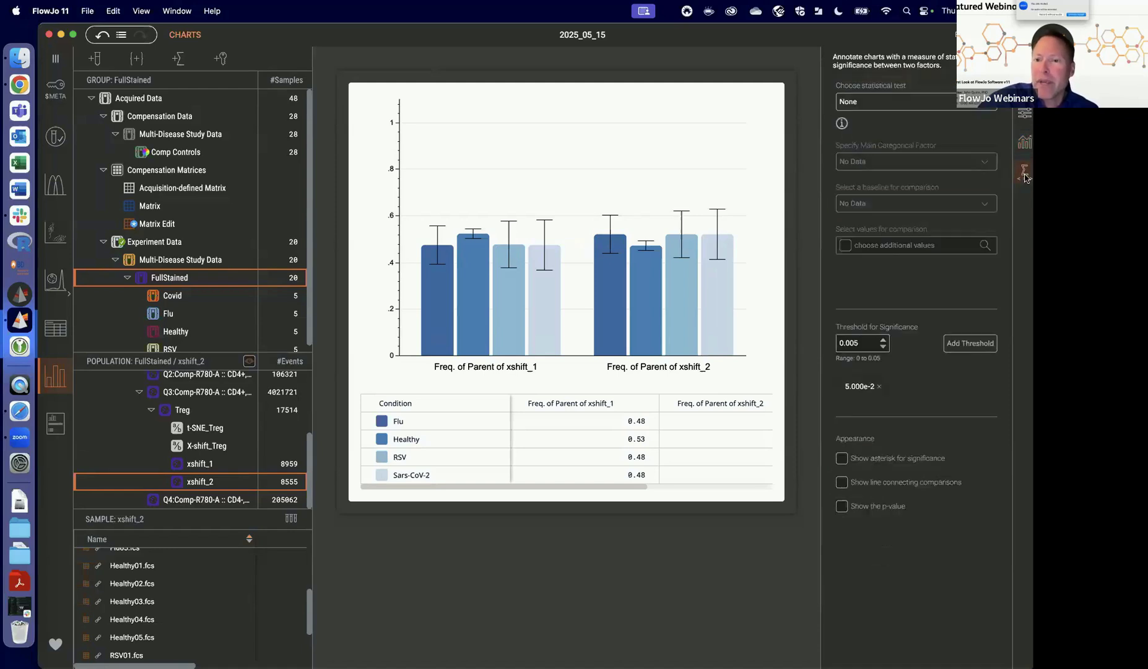
click(901, 105)
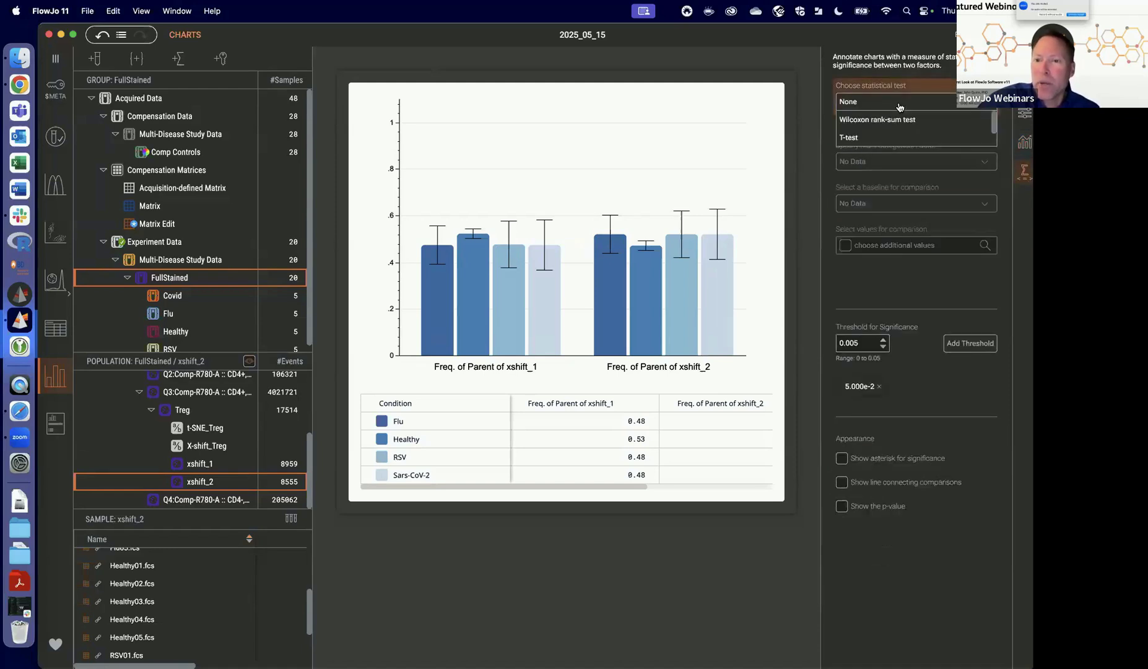
click(862, 122)
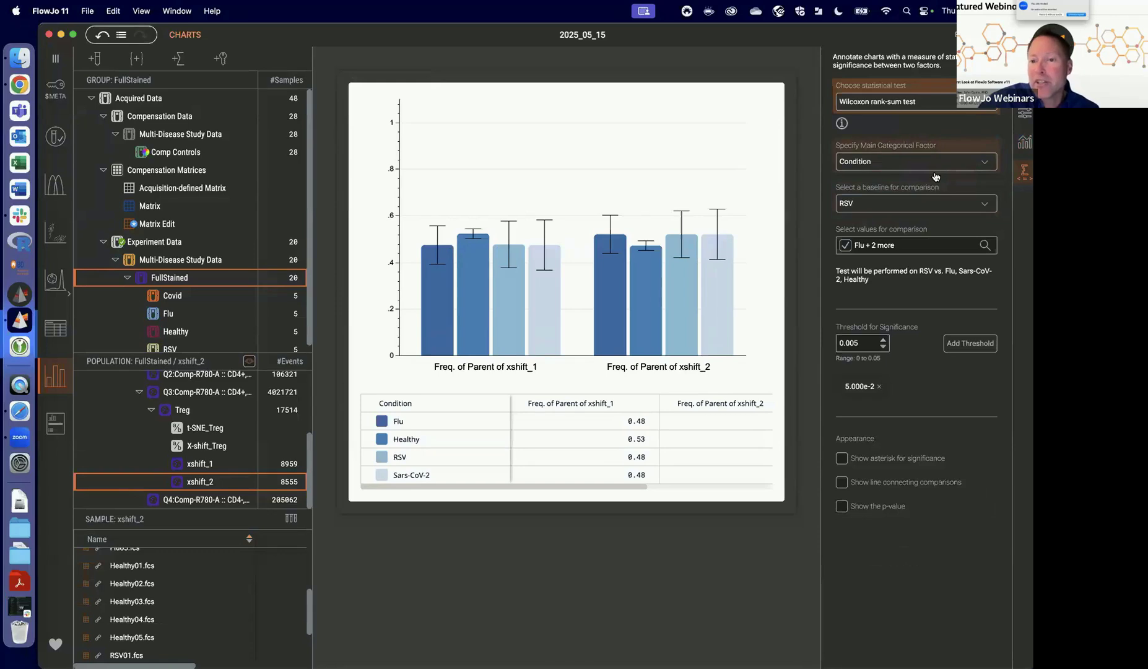
click(983, 206)
click(878, 278)
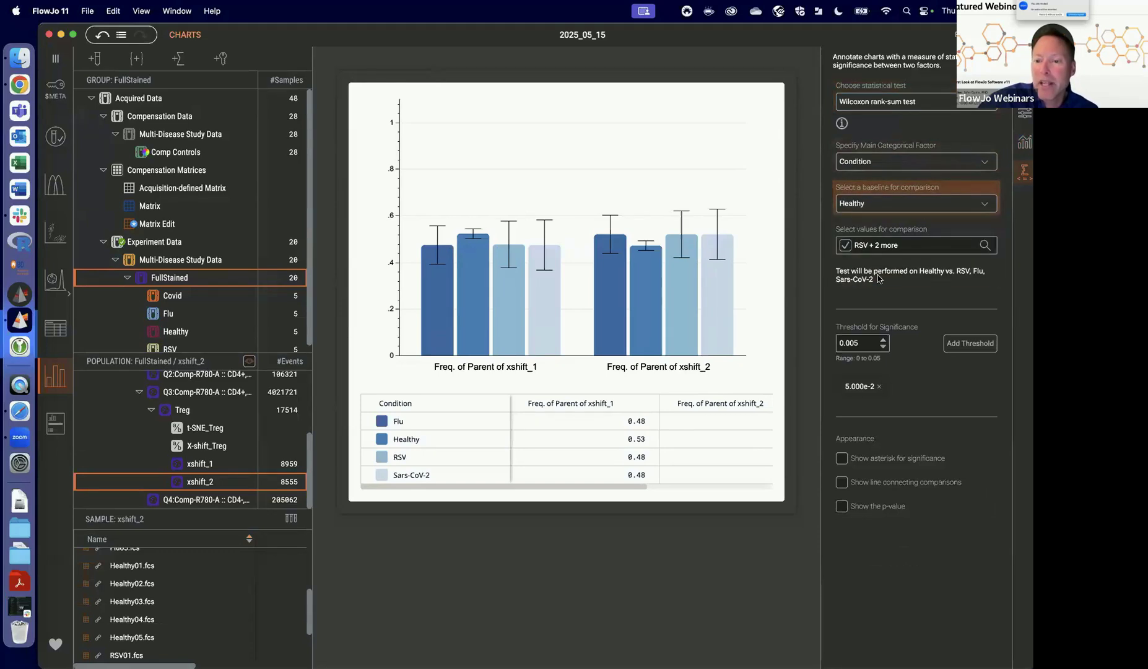
Show significance asterisks, lines connecting the comparisons, and p-values on the chart.
click(841, 458)
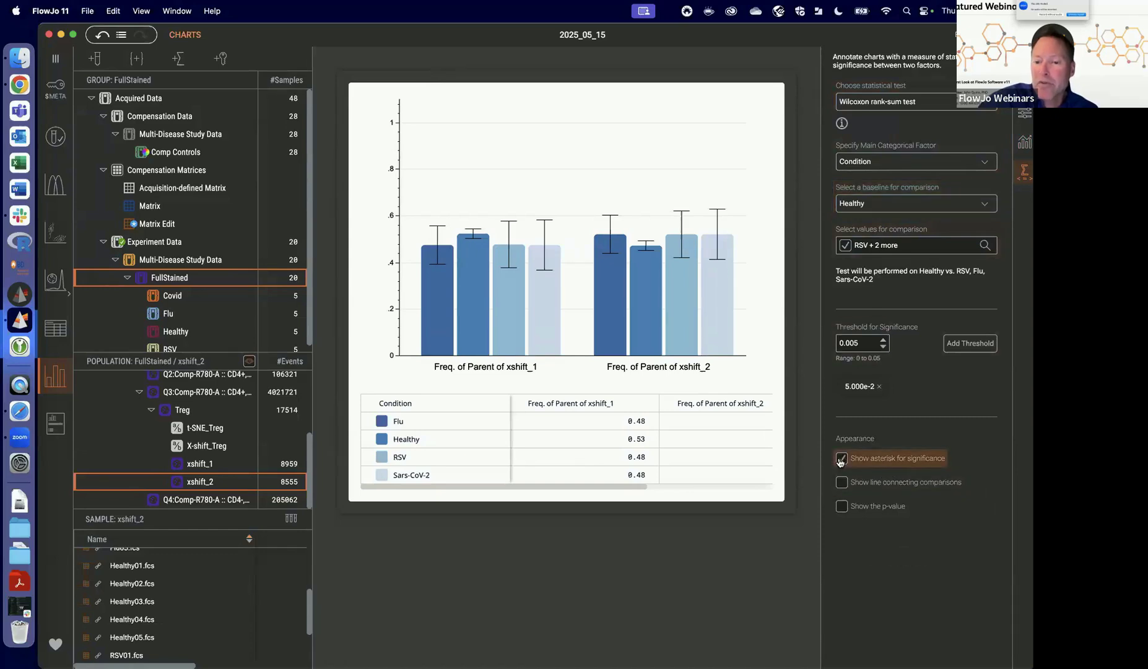
click(844, 483)
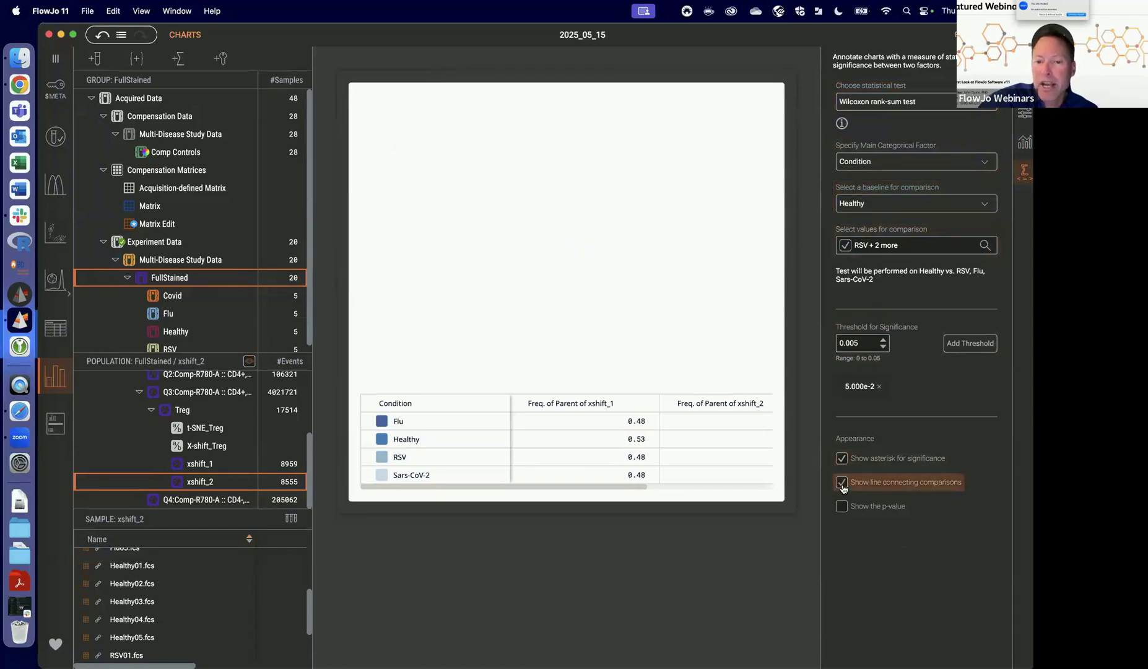
click(842, 506)
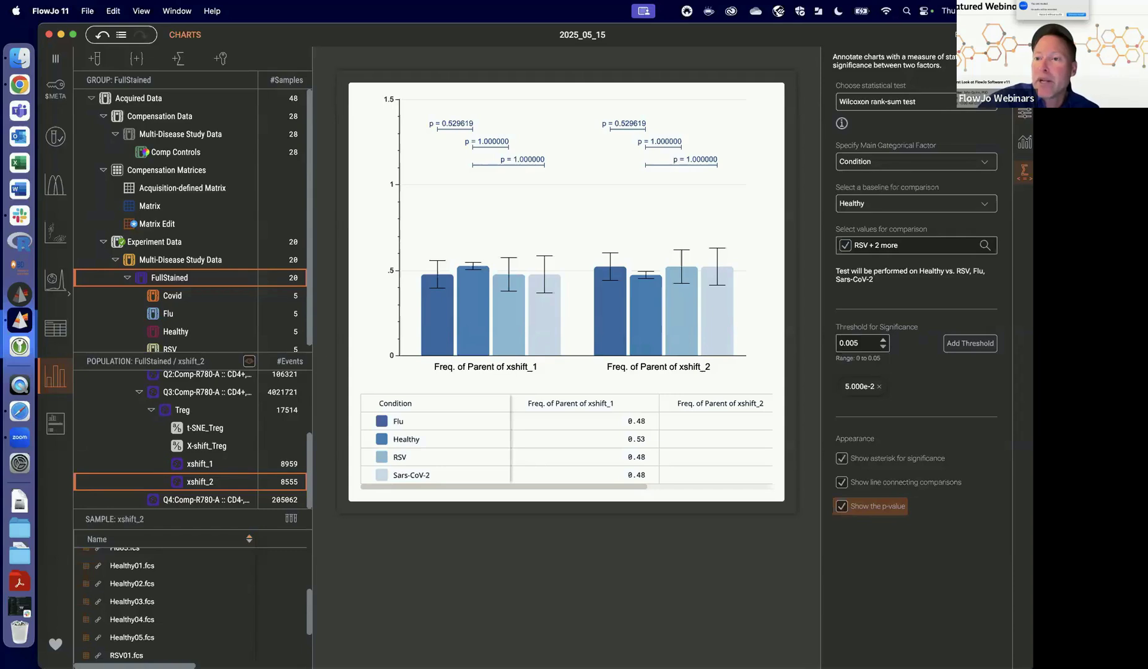
Add a second, empty chart alongside the existing one.
click(1025, 114)
click(1024, 85)
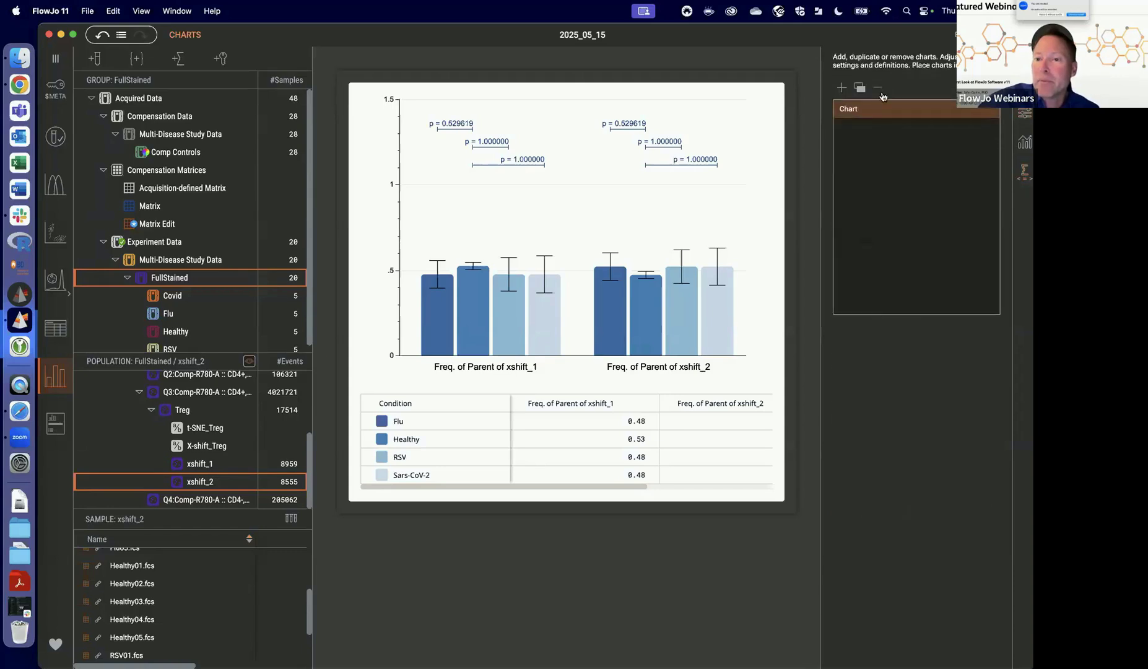
click(841, 88)
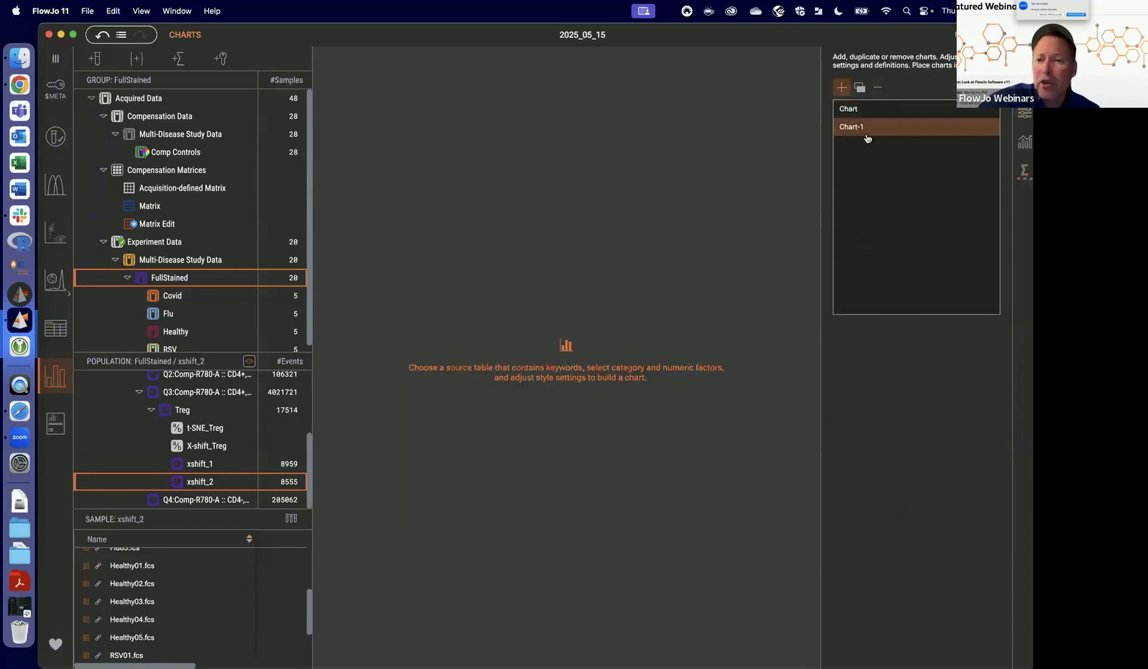
Chart the ICOS medians of xshift_1 and xshift_2 and the CXCR6 median of xshift_2 by Condition, with Numeric primary axis content.
click(1025, 116)
click(1024, 140)
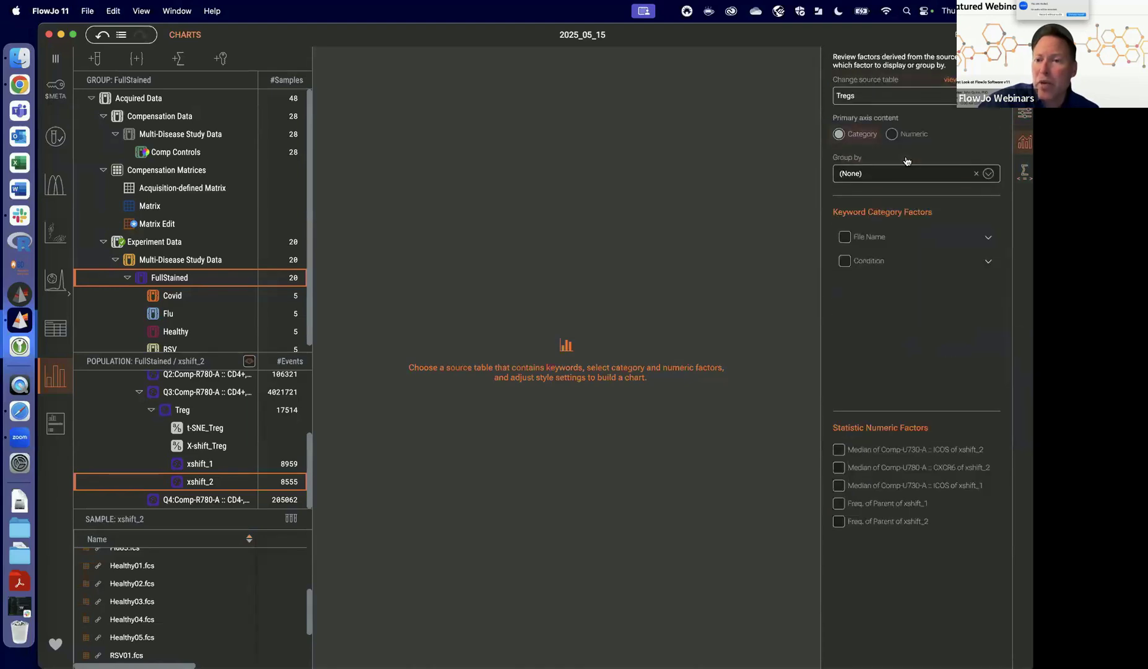
click(845, 261)
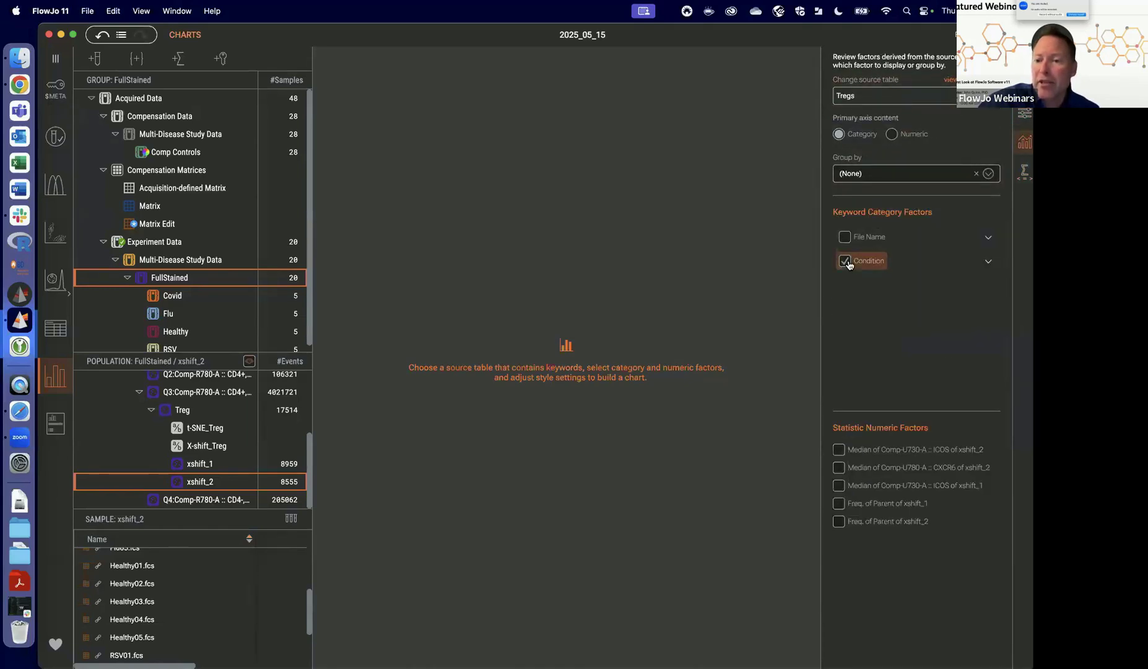
click(838, 450)
click(838, 457)
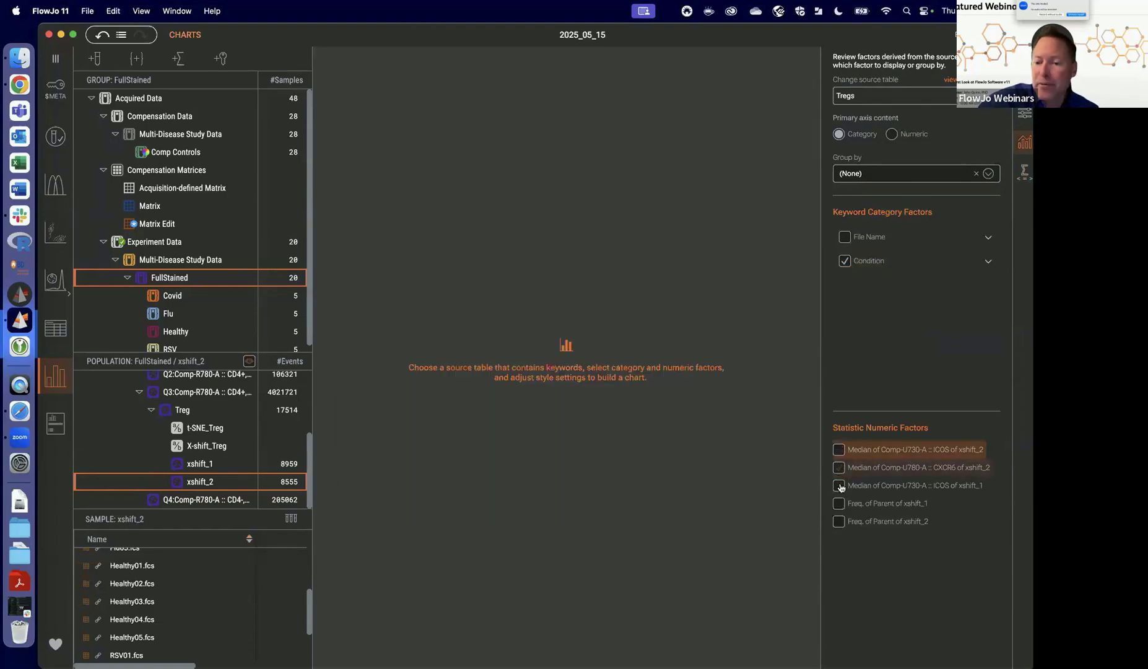
click(839, 486)
click(839, 468)
click(839, 451)
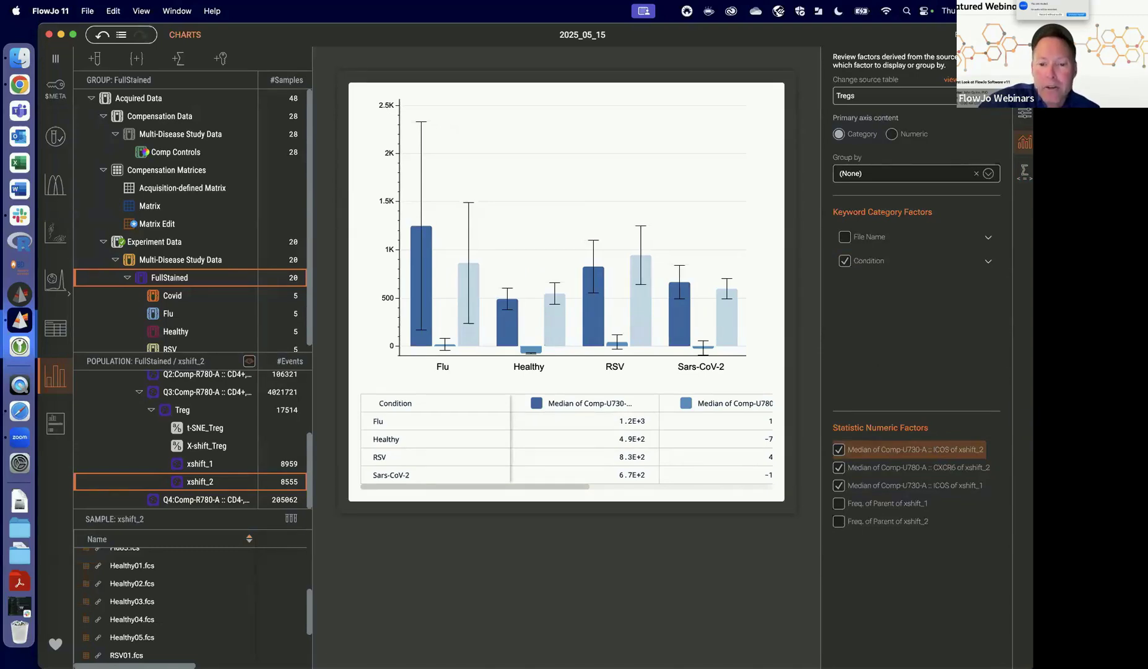
click(893, 135)
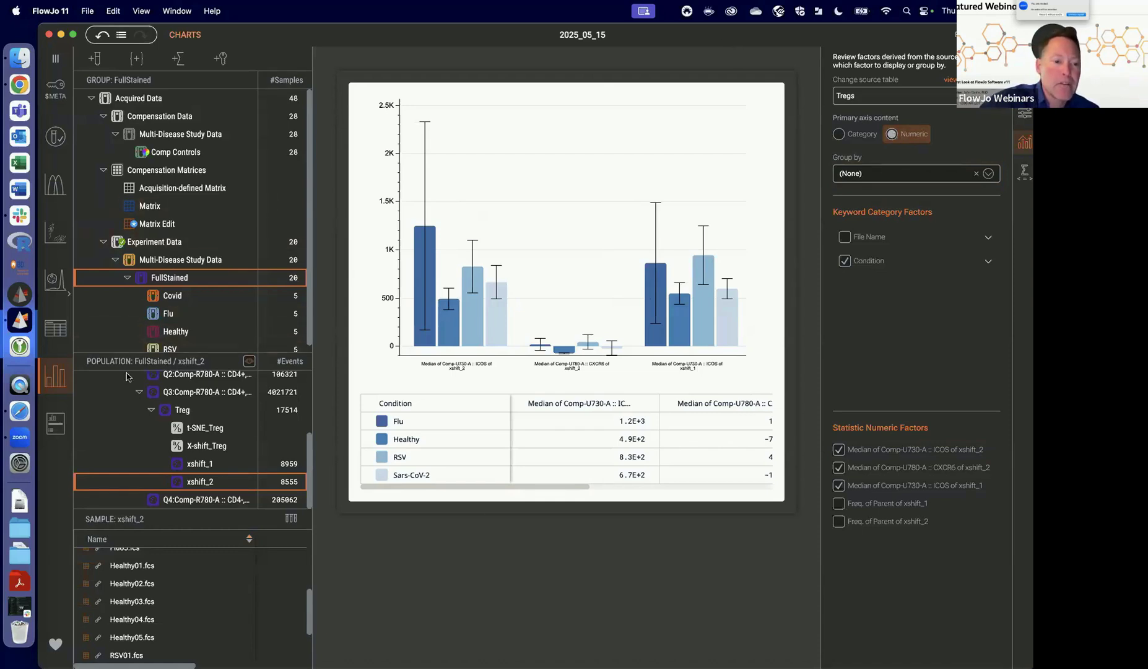
Place the Tregs table in the report beneath the X-shift and t-SNE plots.
click(55, 423)
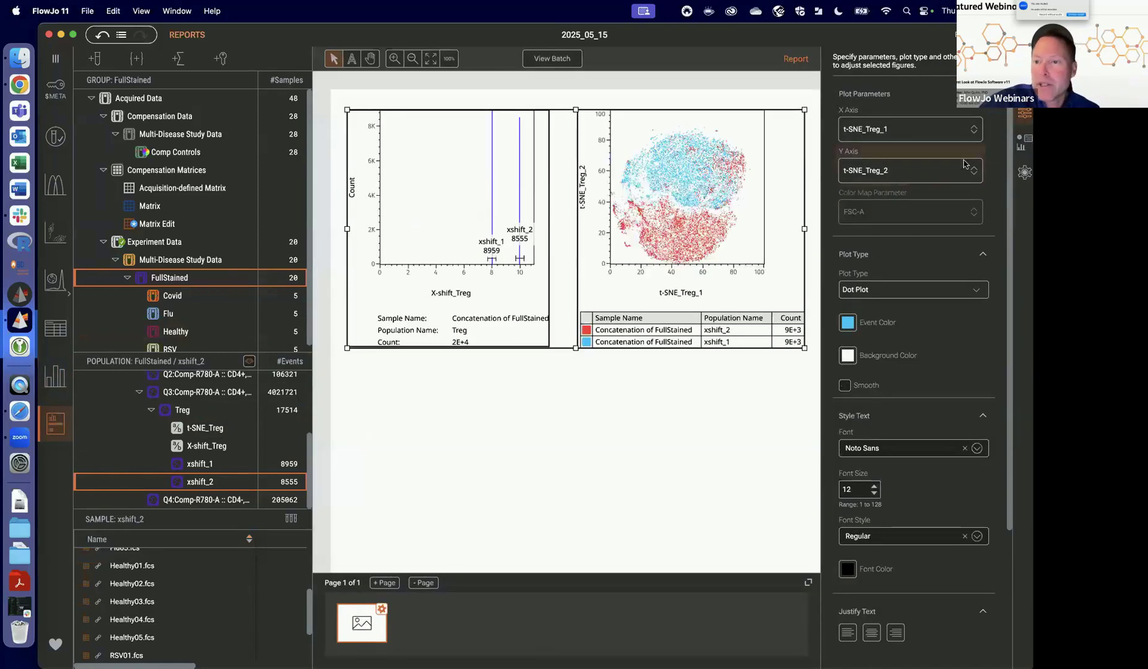
click(1021, 150)
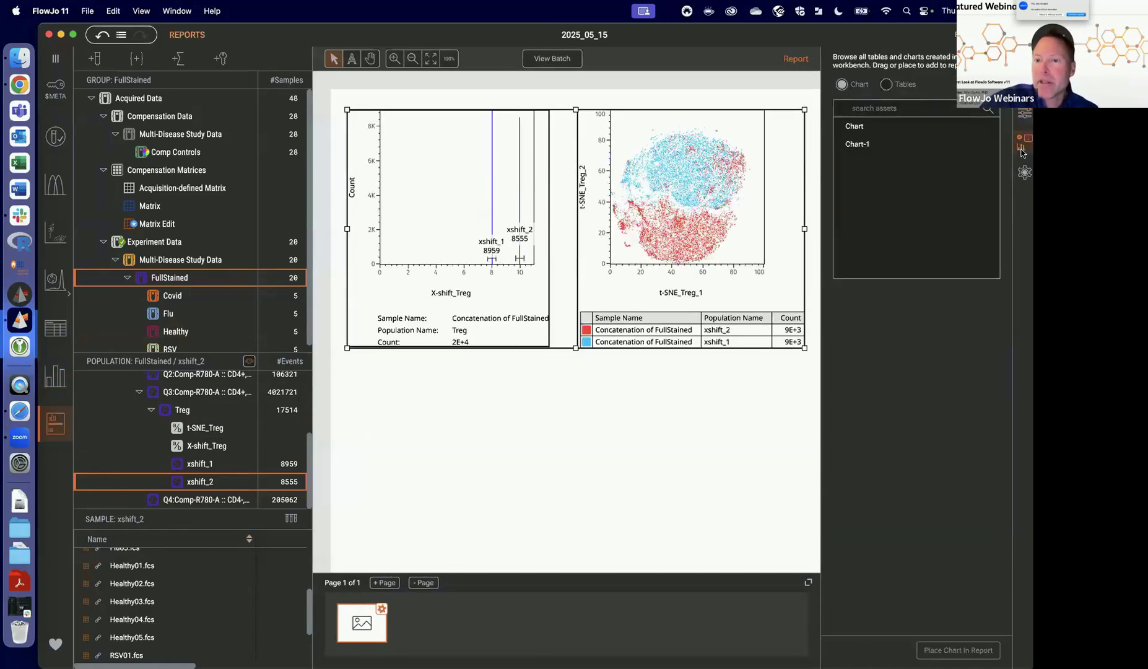
click(886, 84)
drag(855, 126, 475, 437)
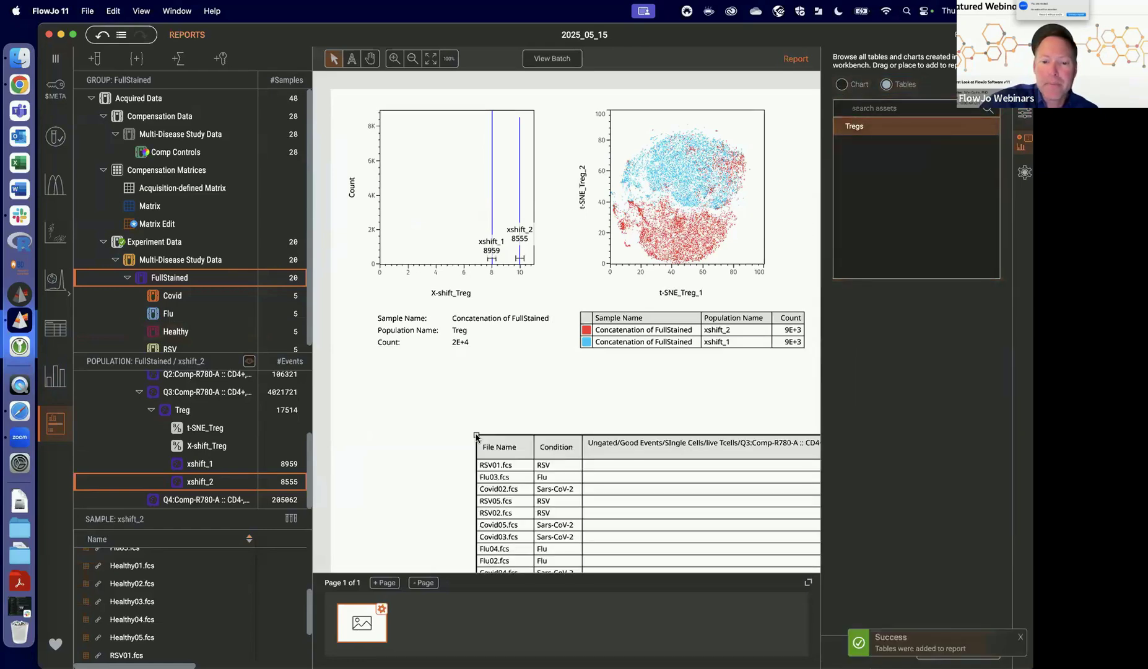
Move the Tregs table to the left margin in the lower half of the report page.
scroll(639, 197, down, 5)
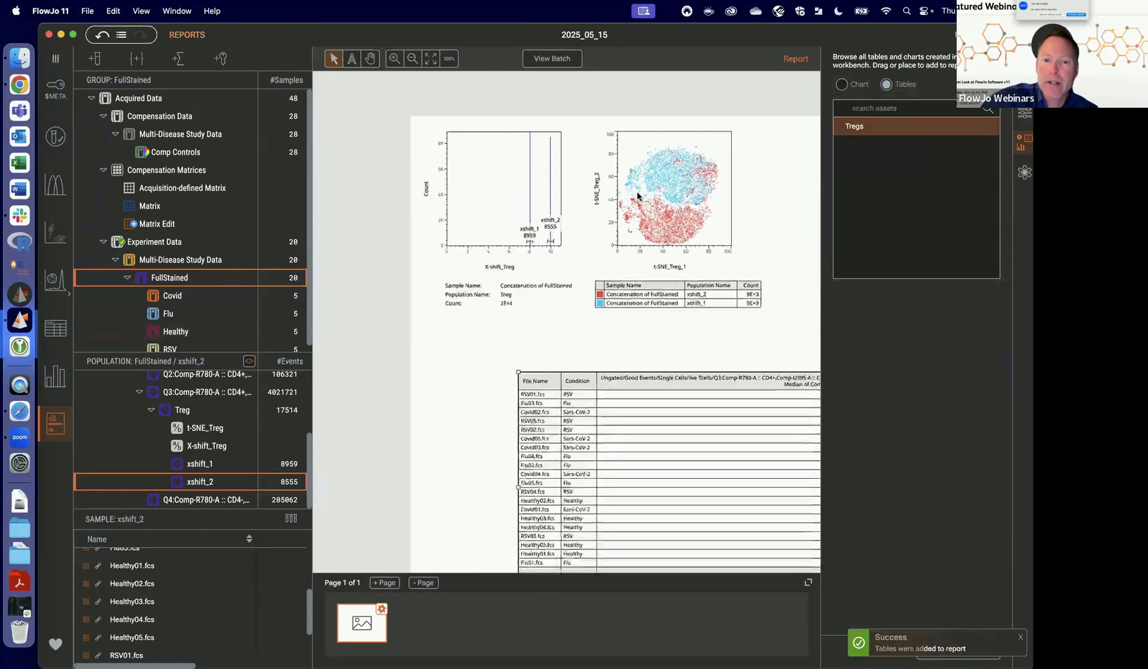
scroll(740, 198, down, 5)
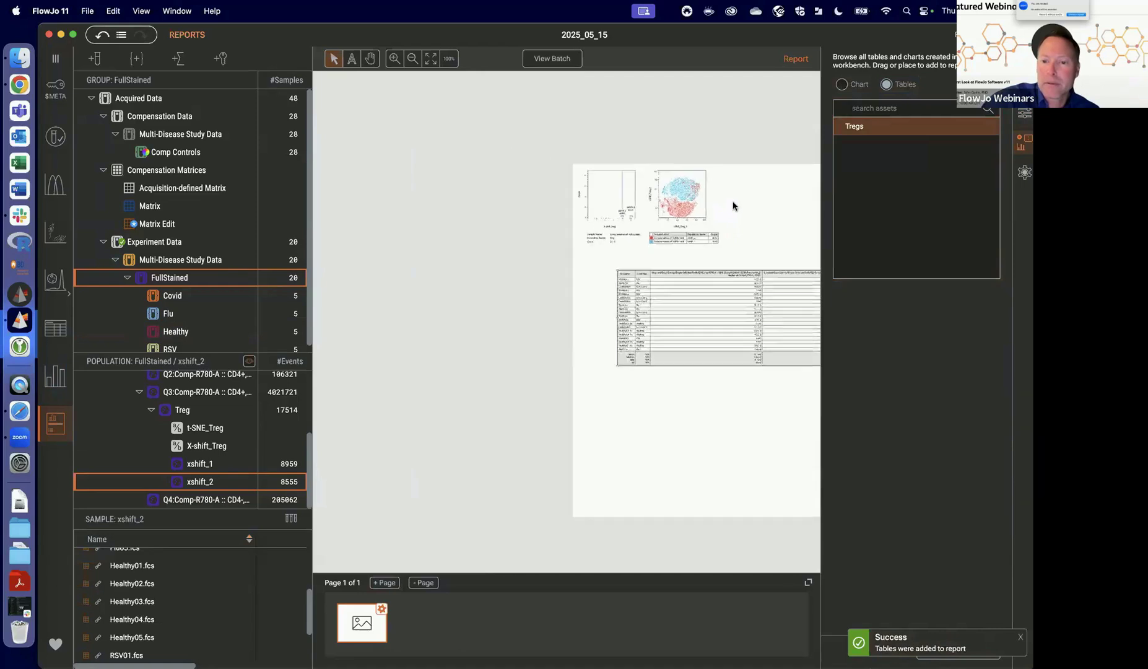
scroll(698, 398, right, 5)
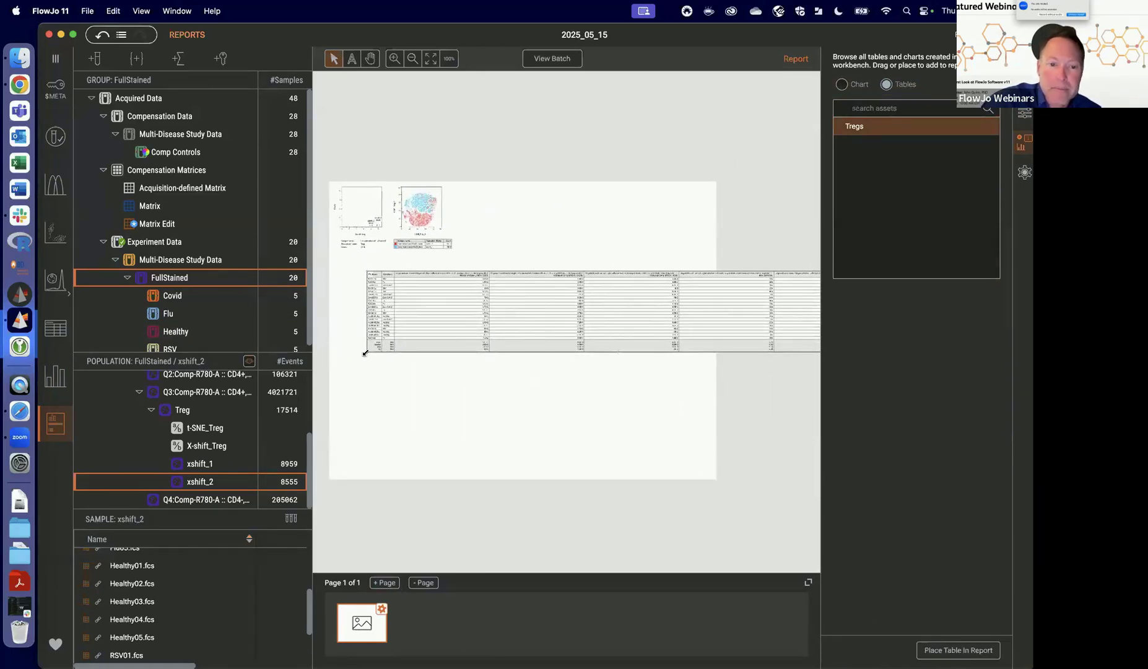
drag(365, 353, 365, 304)
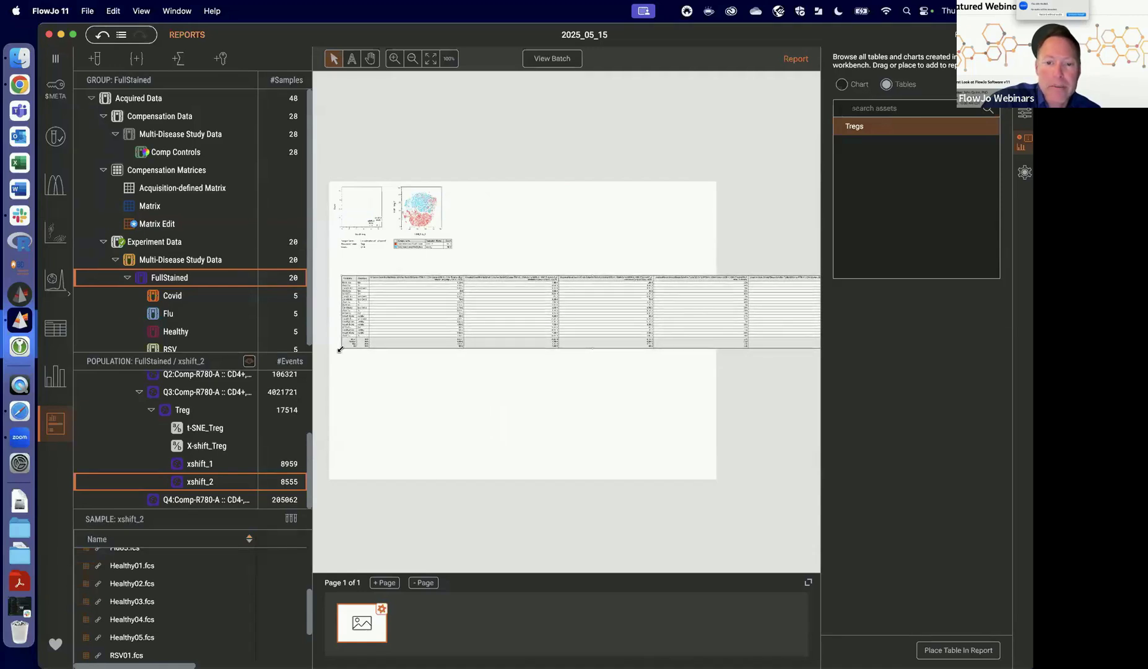
drag(340, 349, 592, 293)
drag(686, 297, 400, 294)
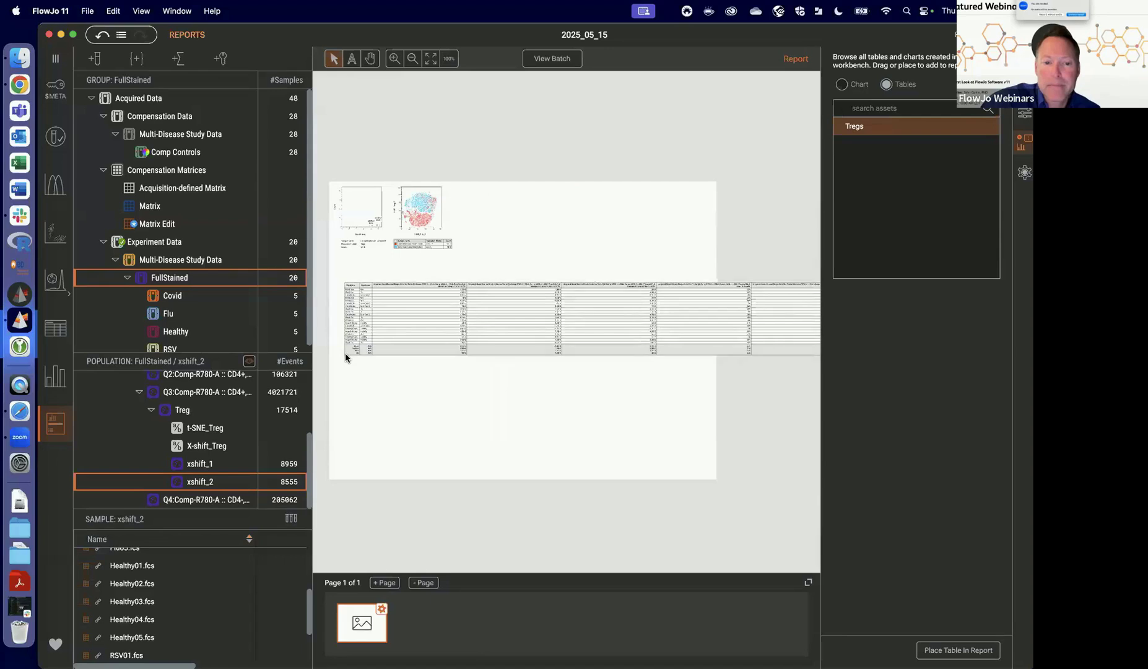
click(345, 355)
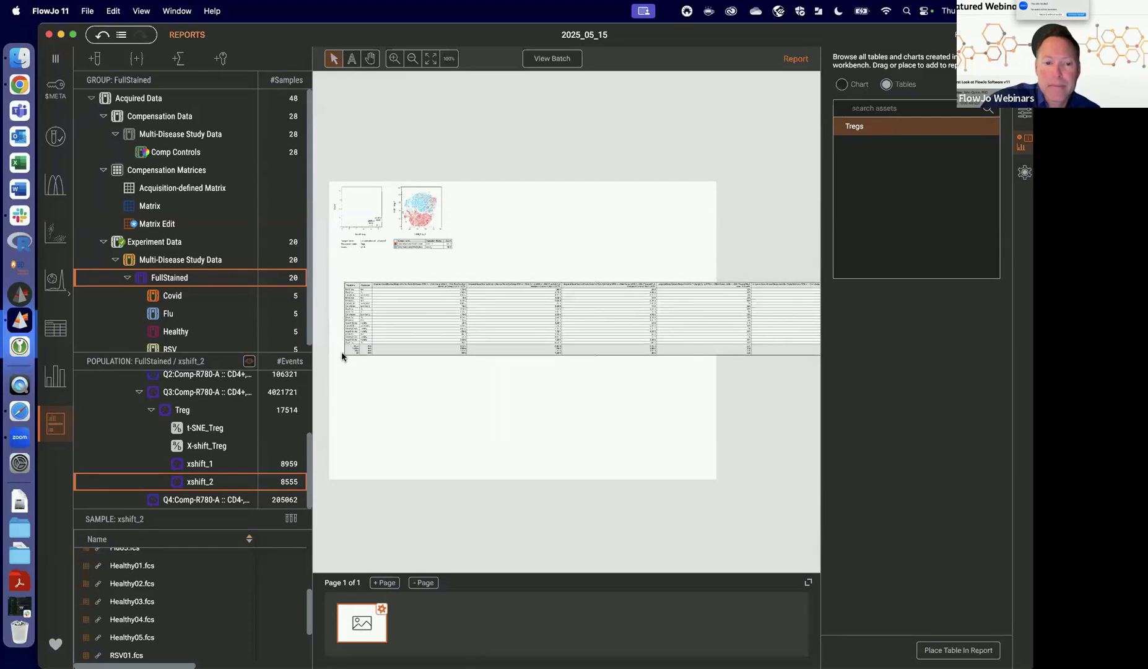
drag(344, 356, 469, 372)
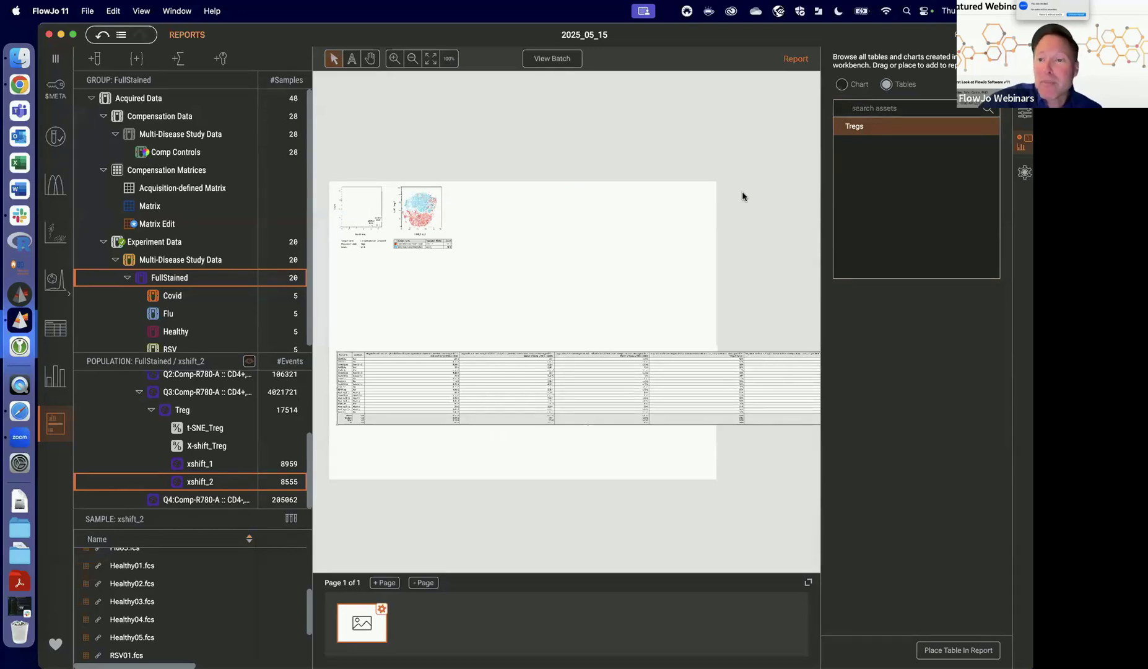
Place Chart and Chart-1 side by side in the report, to the right of the t-SNE overlay plot.
click(843, 87)
drag(854, 126, 543, 204)
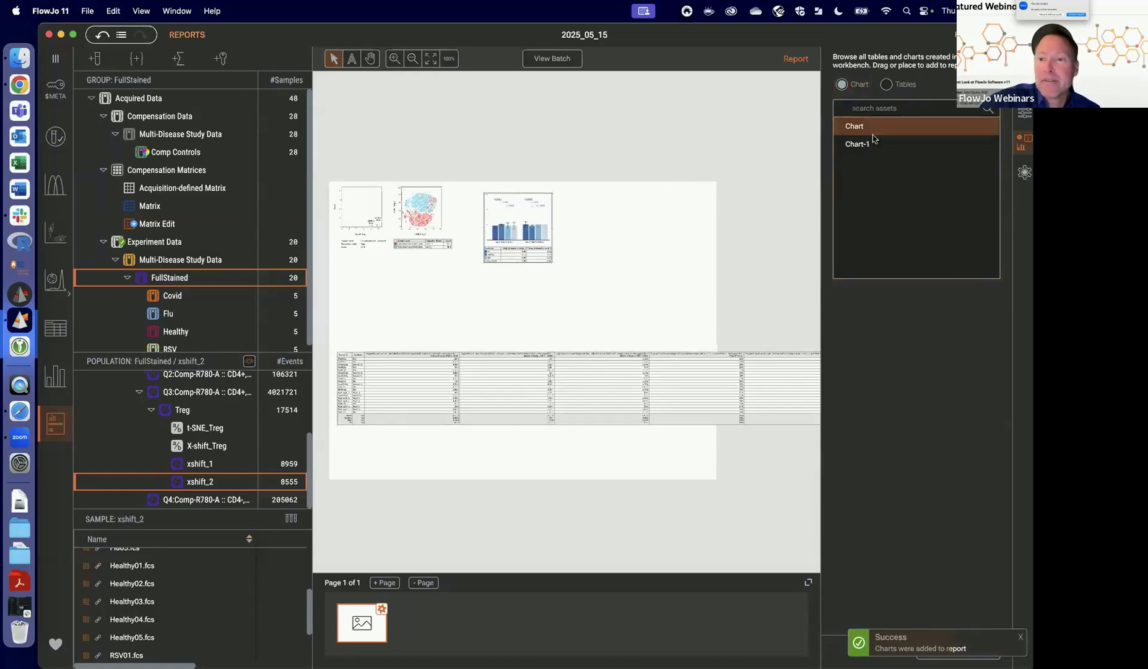
drag(873, 139, 608, 225)
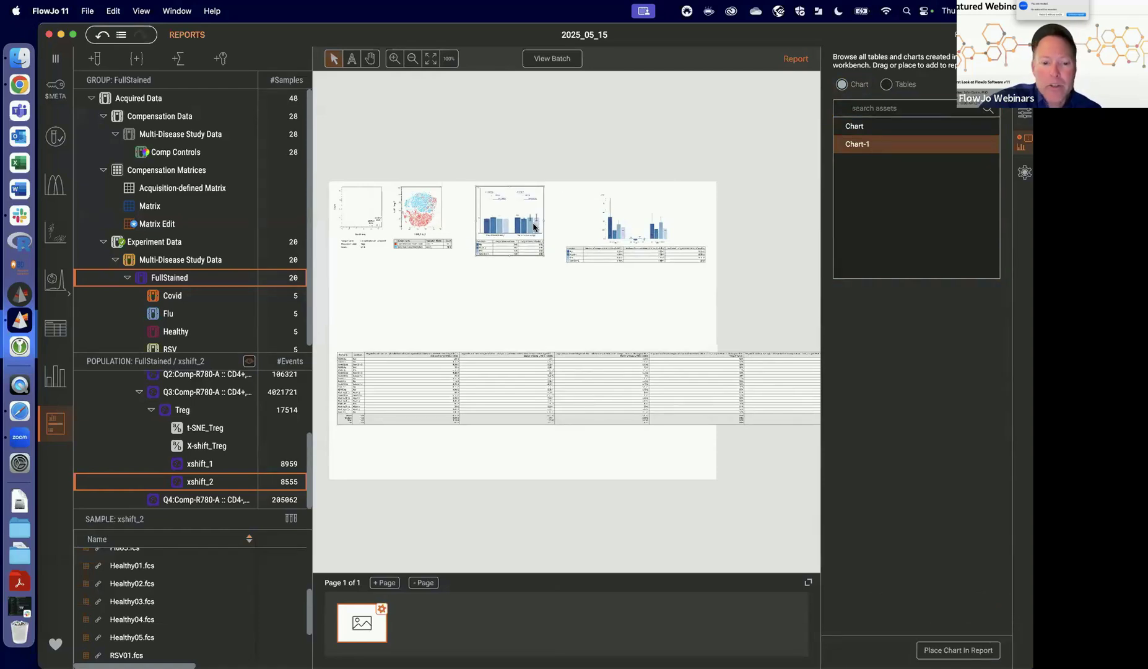
Add a second page to the report.
click(380, 608)
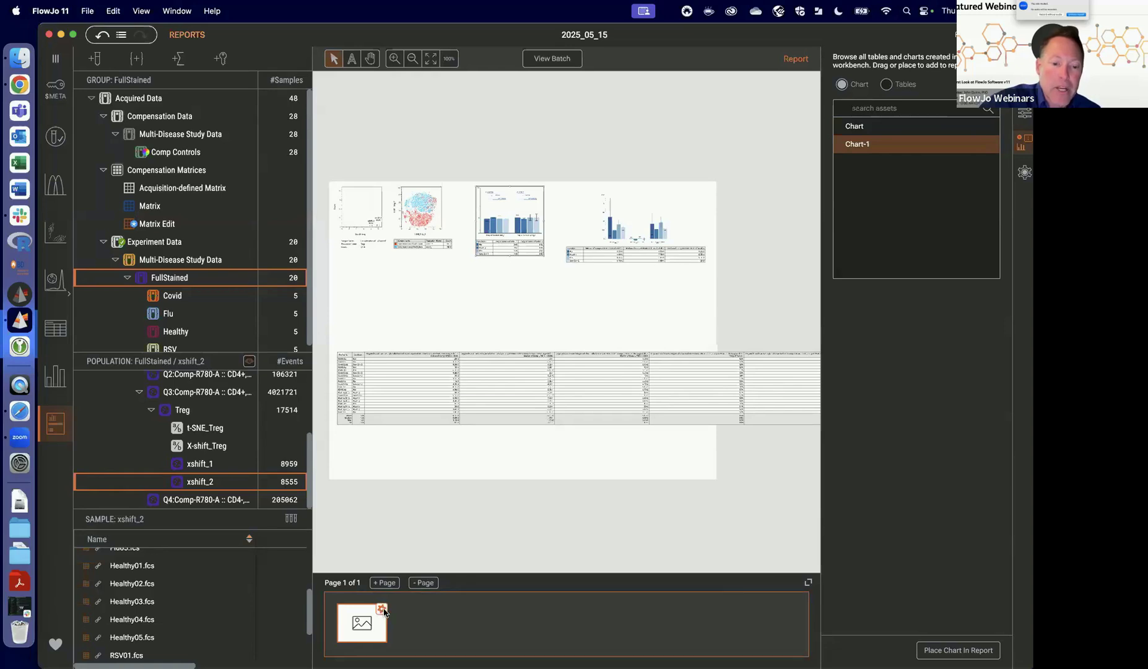
click(383, 611)
click(381, 608)
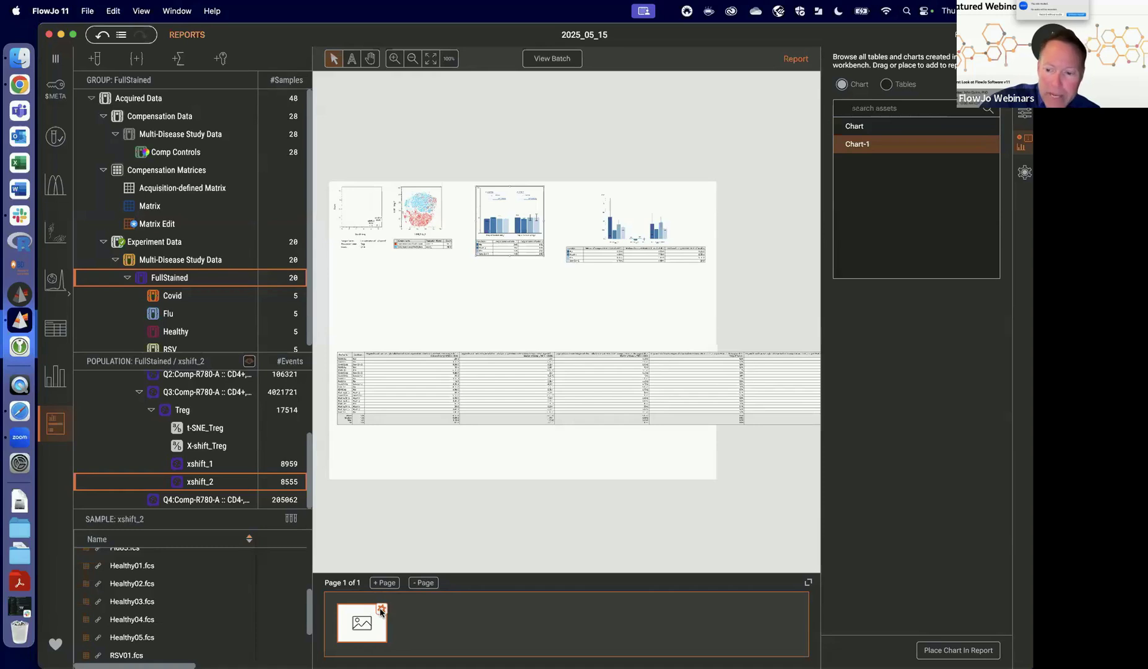
scroll(477, 456, down, 3)
scroll(477, 456, up, 3)
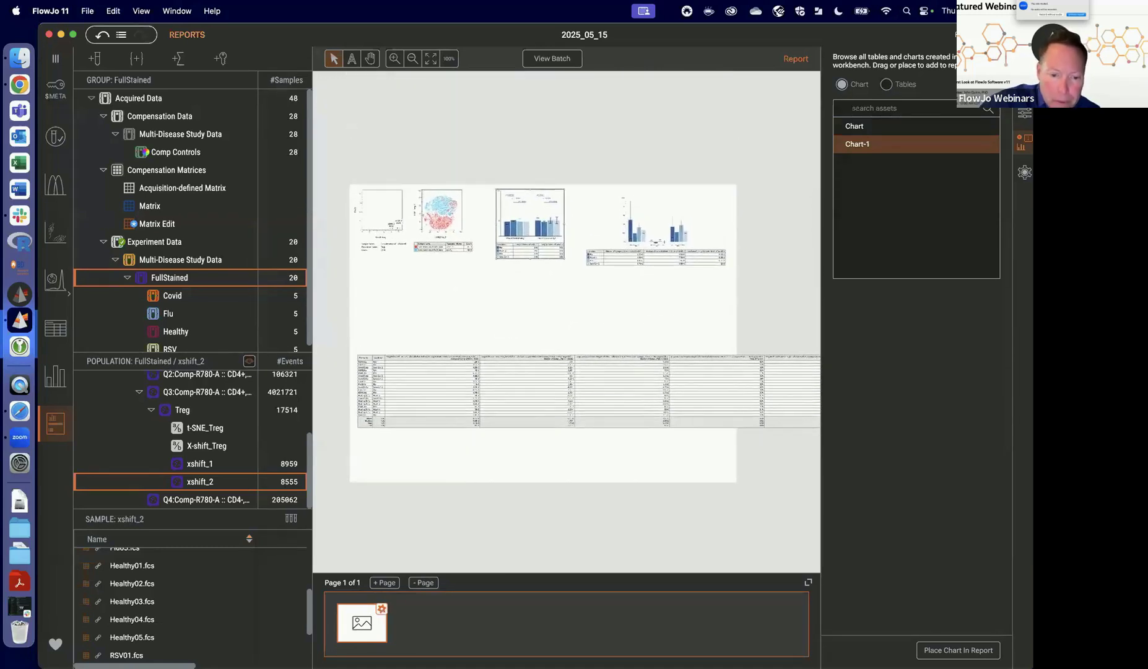
click(387, 582)
click(382, 613)
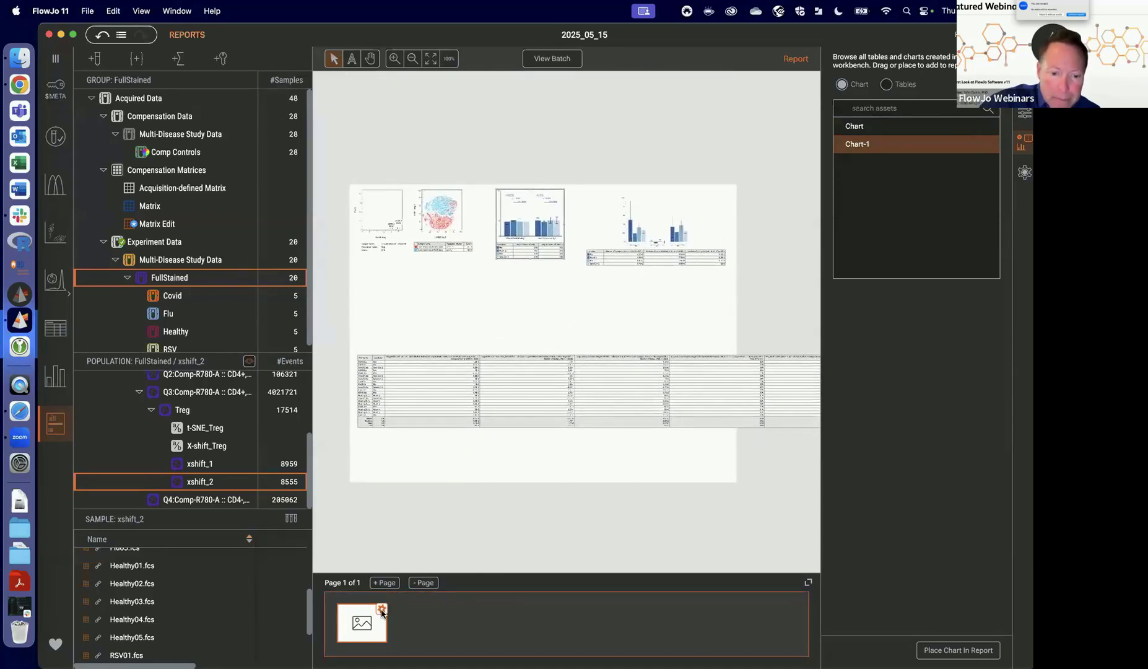
click(384, 582)
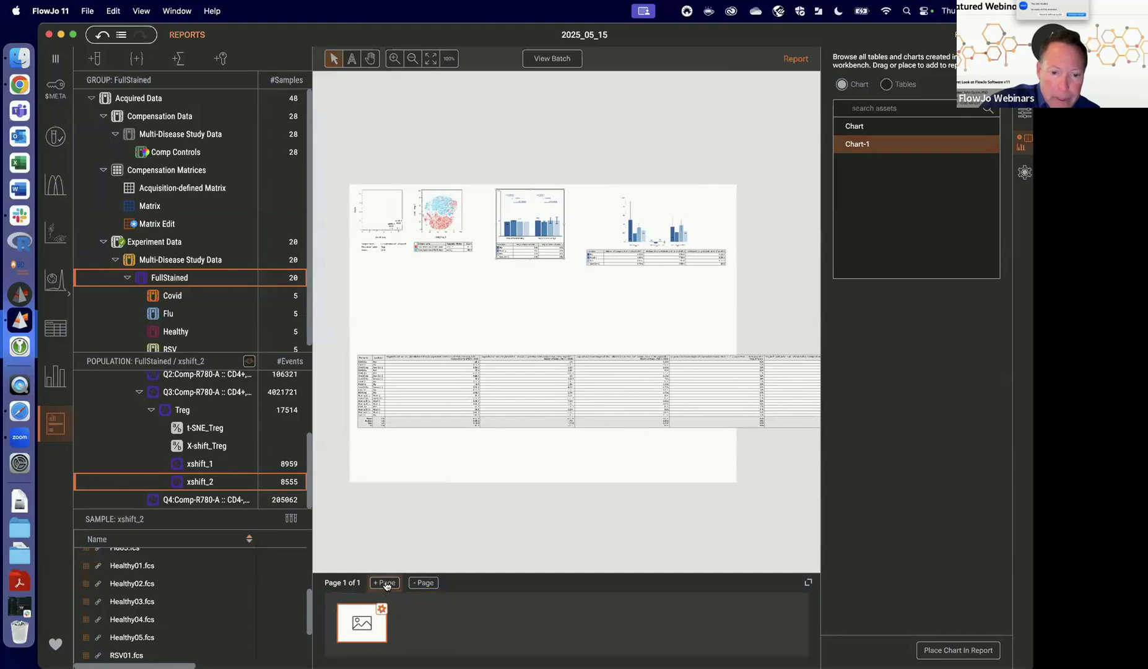
Look at the first report page's options and close them without duplicating the page.
click(383, 613)
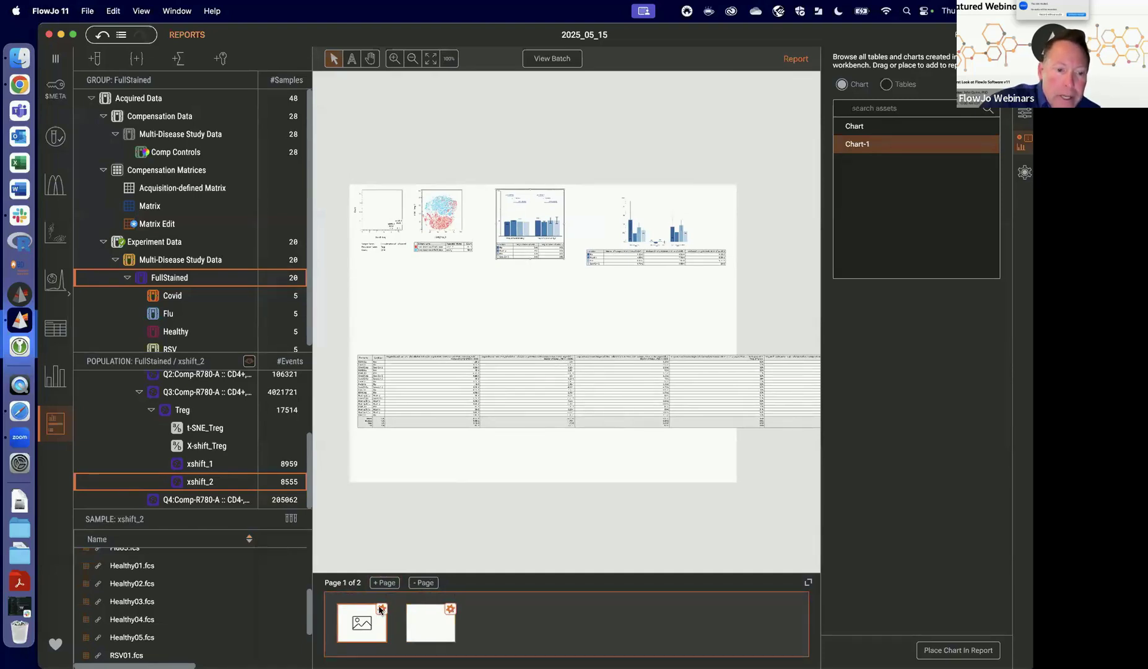
click(380, 609)
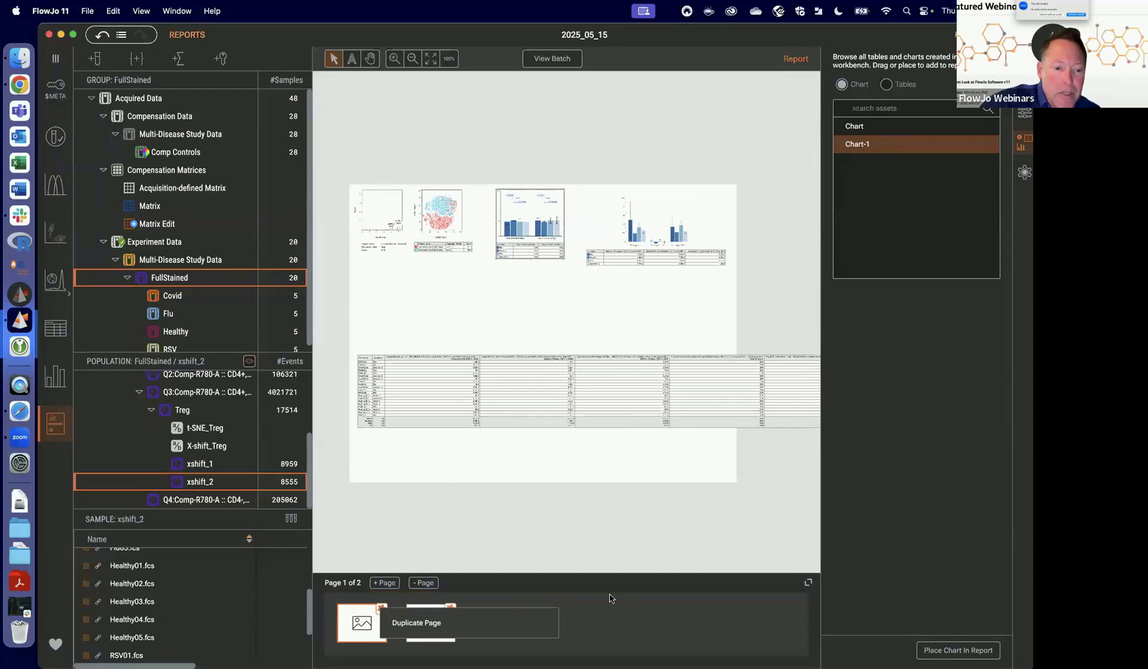
click(655, 614)
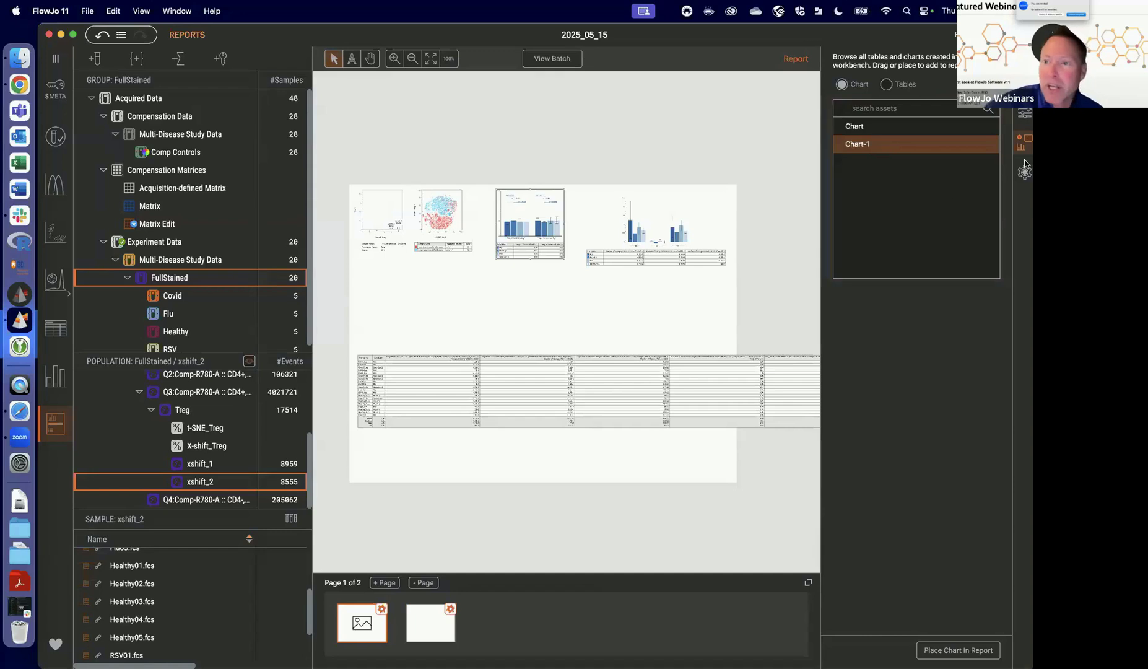
Create a second report and make it the active one.
click(1025, 83)
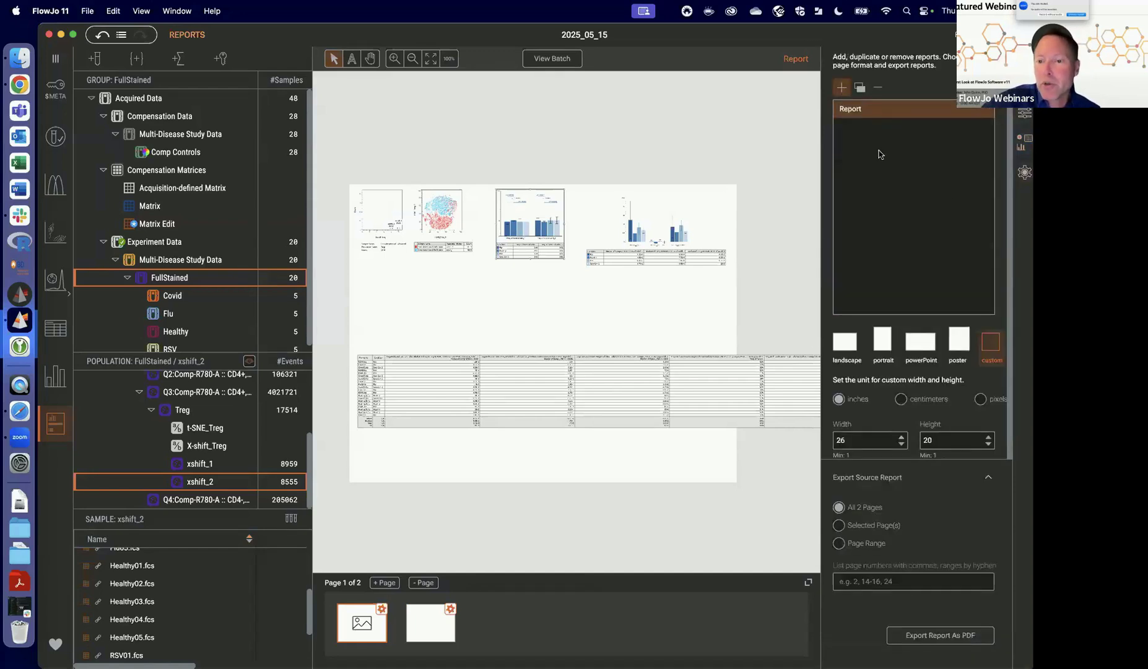
click(843, 90)
click(857, 131)
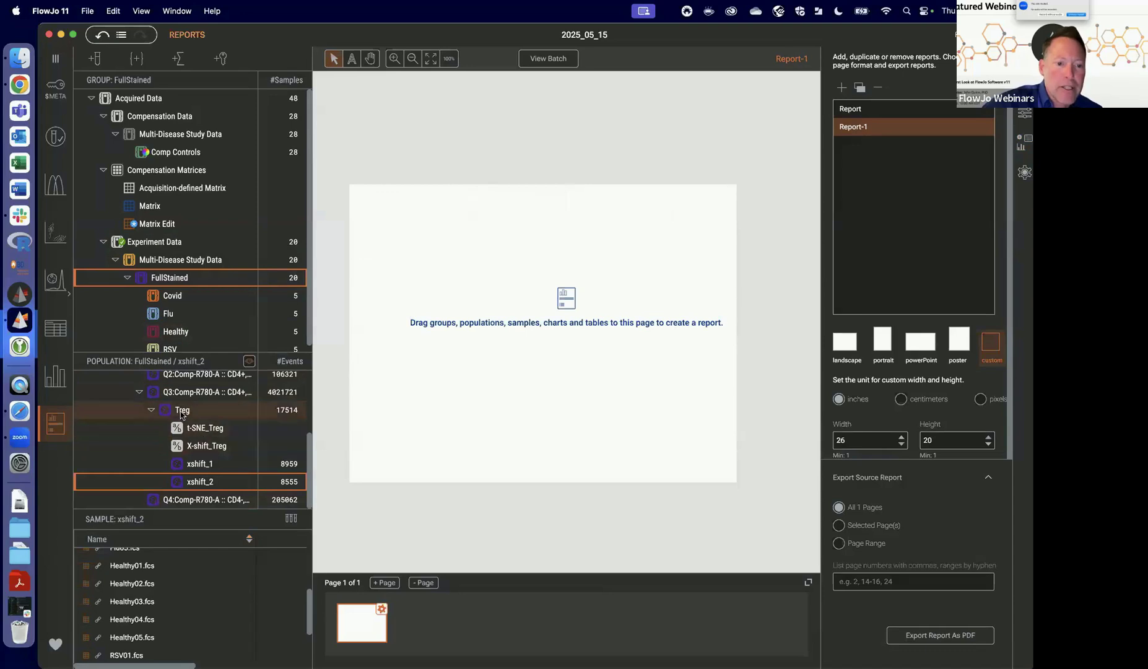
Place plots of the live Tcells population and its Q1 CD4- population side by side in Report-1.
scroll(181, 411, up, 2)
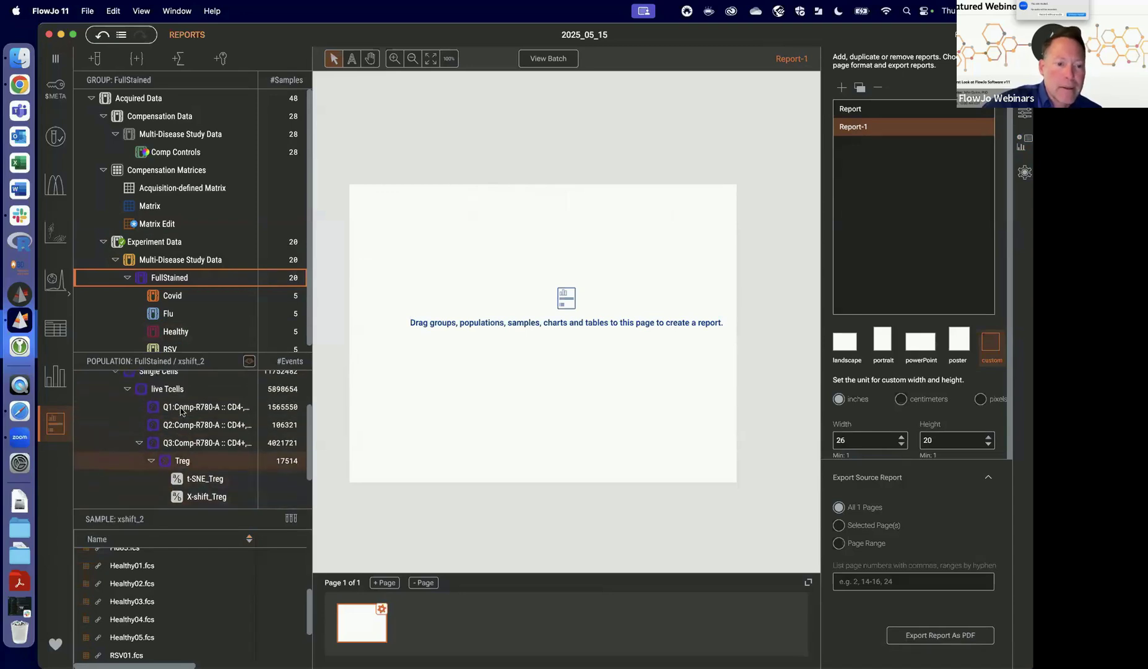
drag(152, 393, 392, 235)
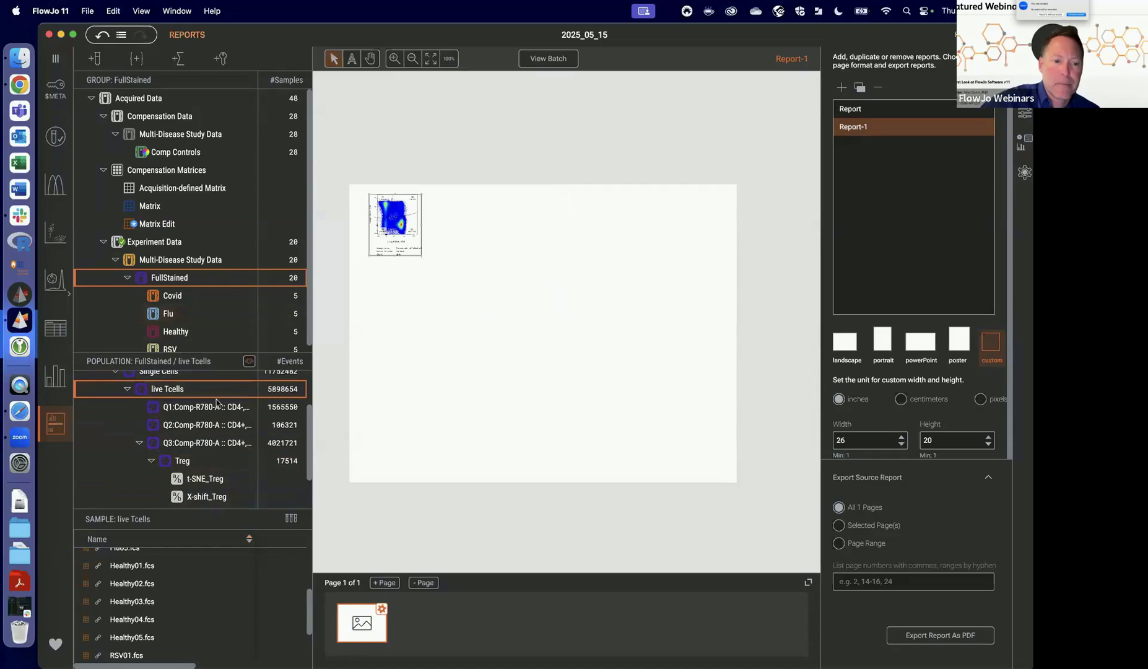
drag(202, 407, 442, 239)
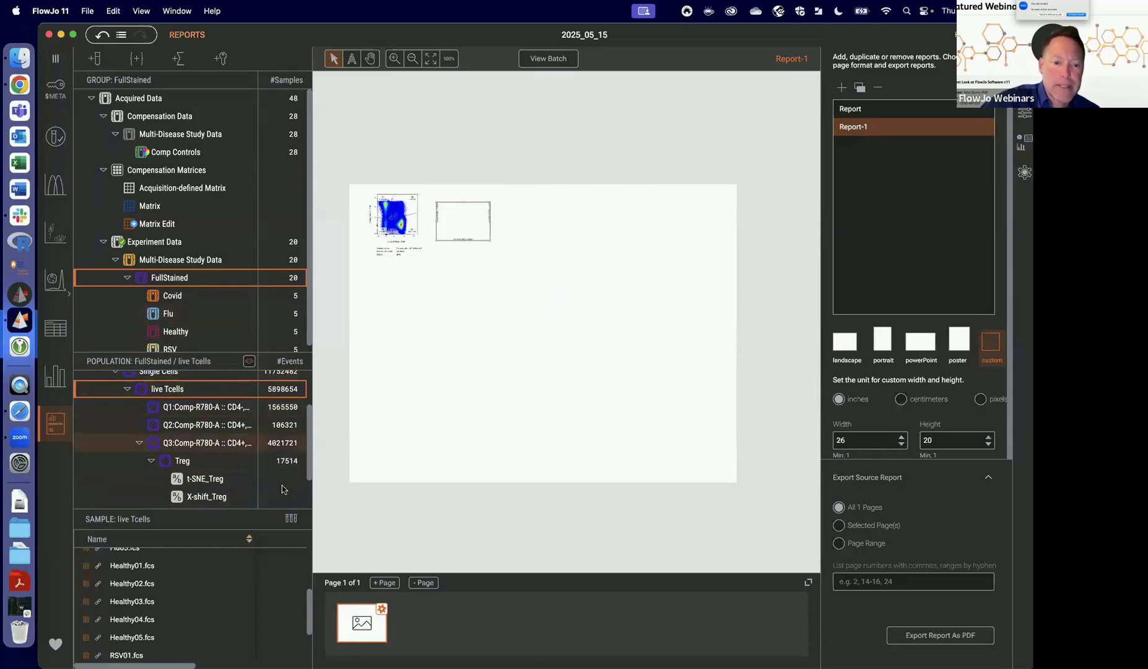
Switch to the single sample Healthy01.fcs and overlay its Q2 and Q3 populations on the Q1 plot.
click(291, 519)
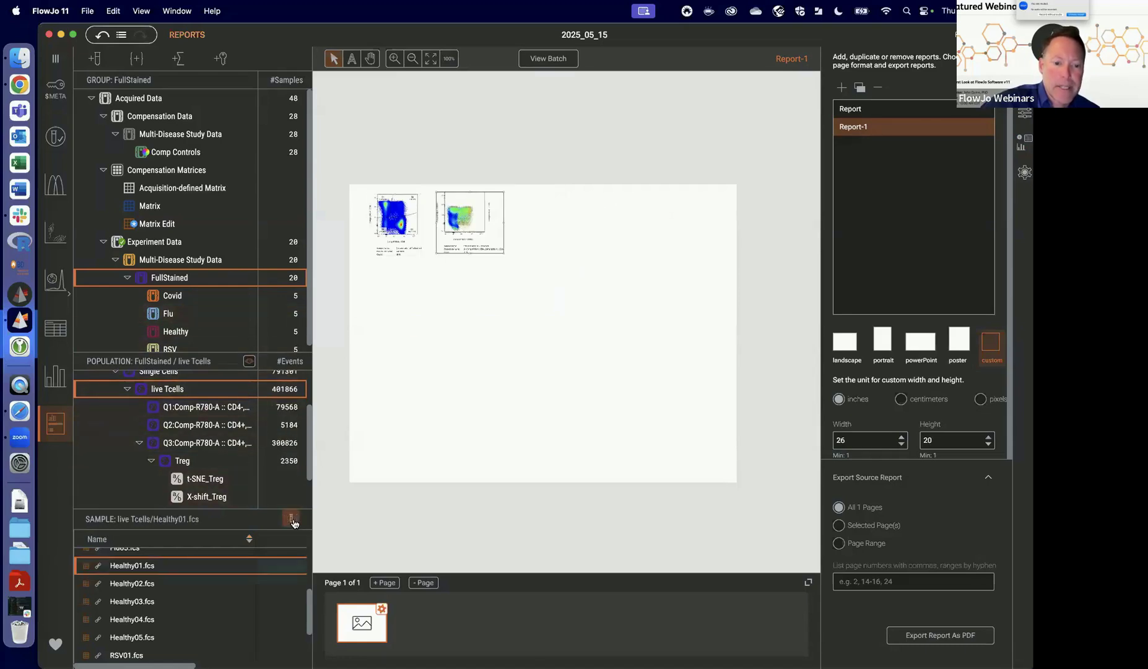
click(187, 425)
drag(184, 424, 458, 230)
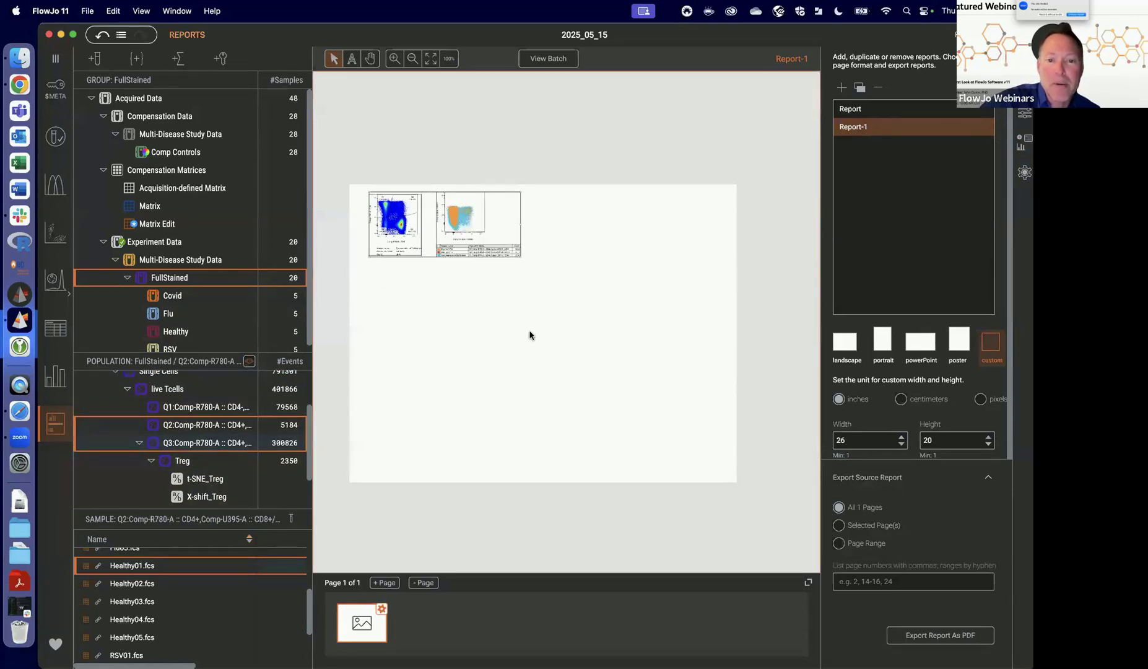
scroll(246, 459, down, 3)
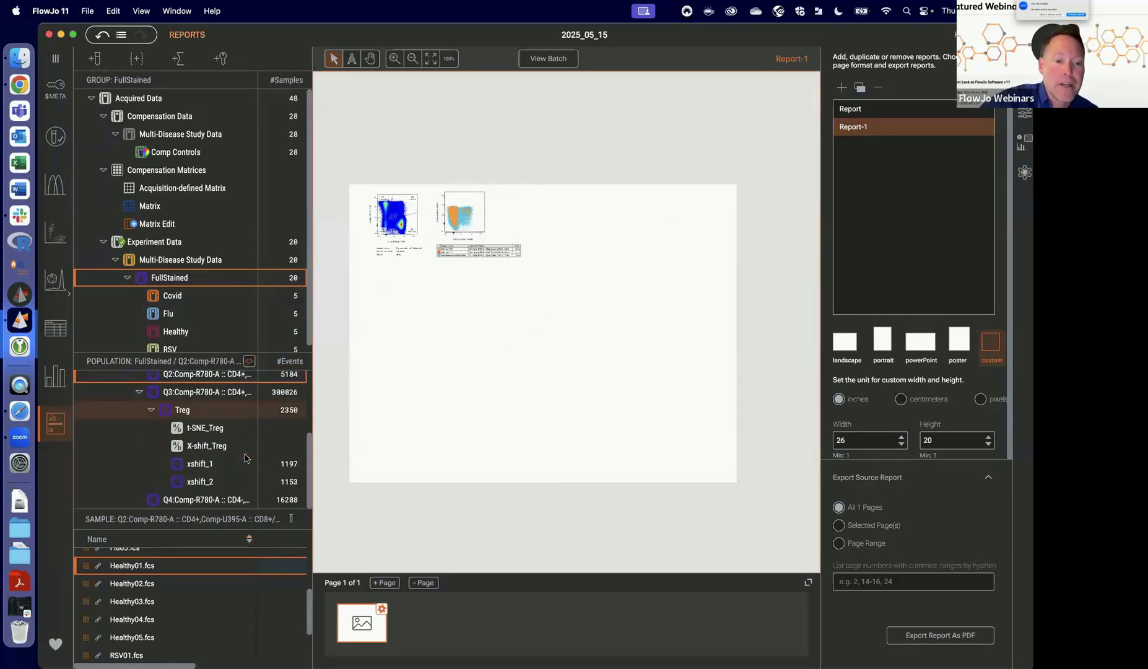
Add the Q4 population to the overlay plot and position a t-SNE plot of the Treg population to its right.
drag(181, 500, 451, 208)
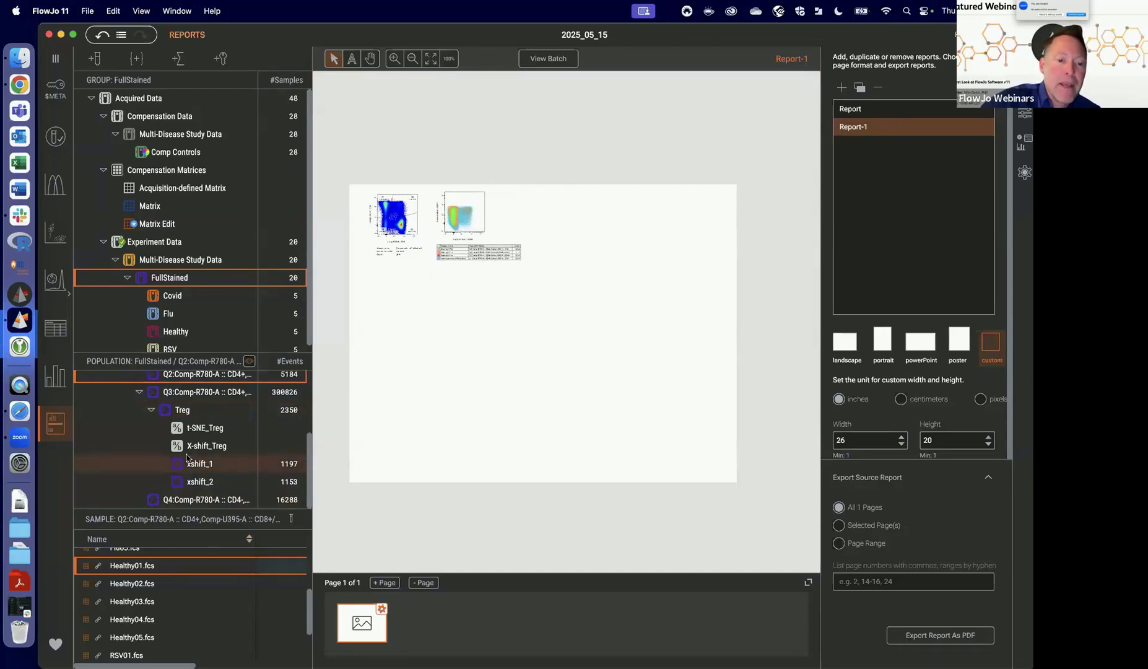
drag(178, 435, 554, 210)
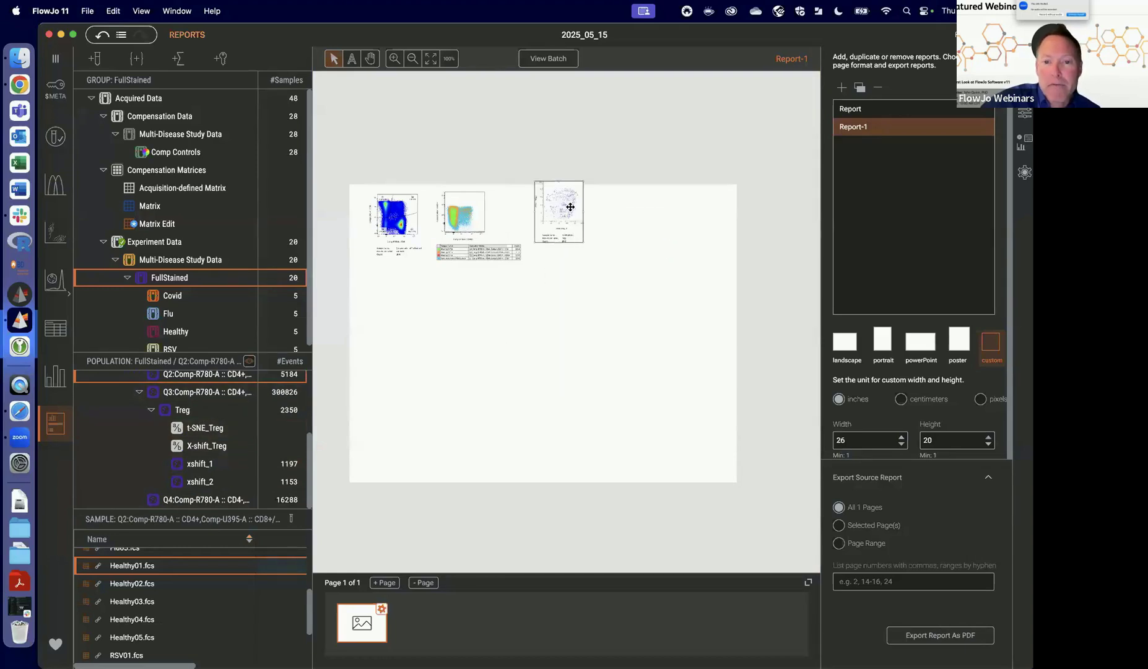
drag(552, 217, 562, 219)
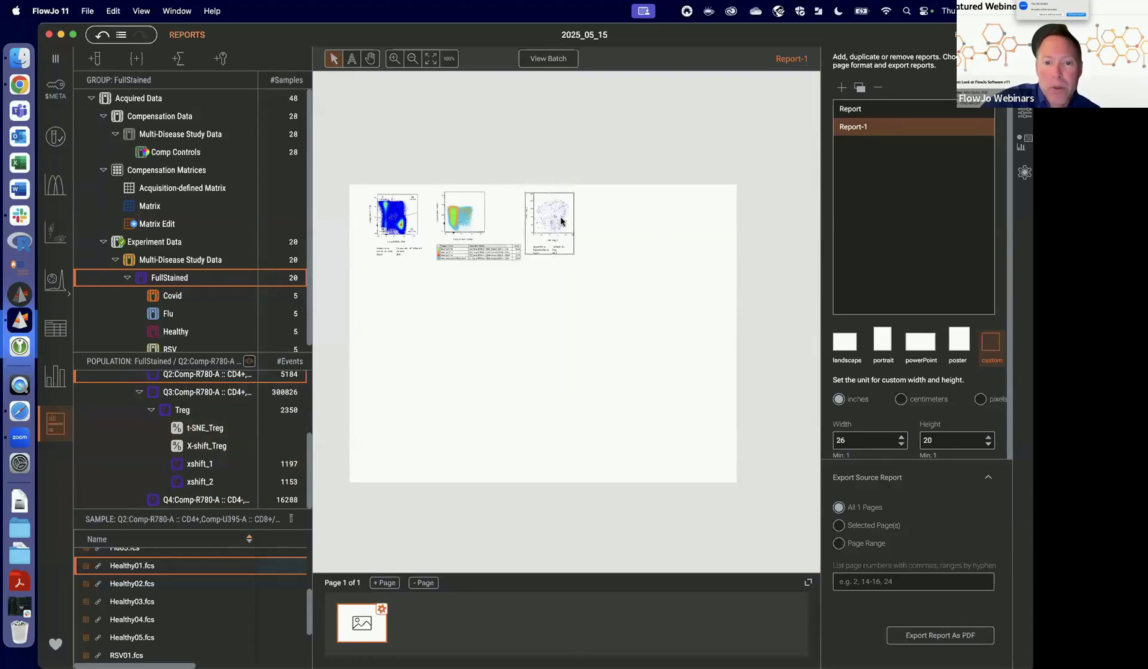
click(500, 247)
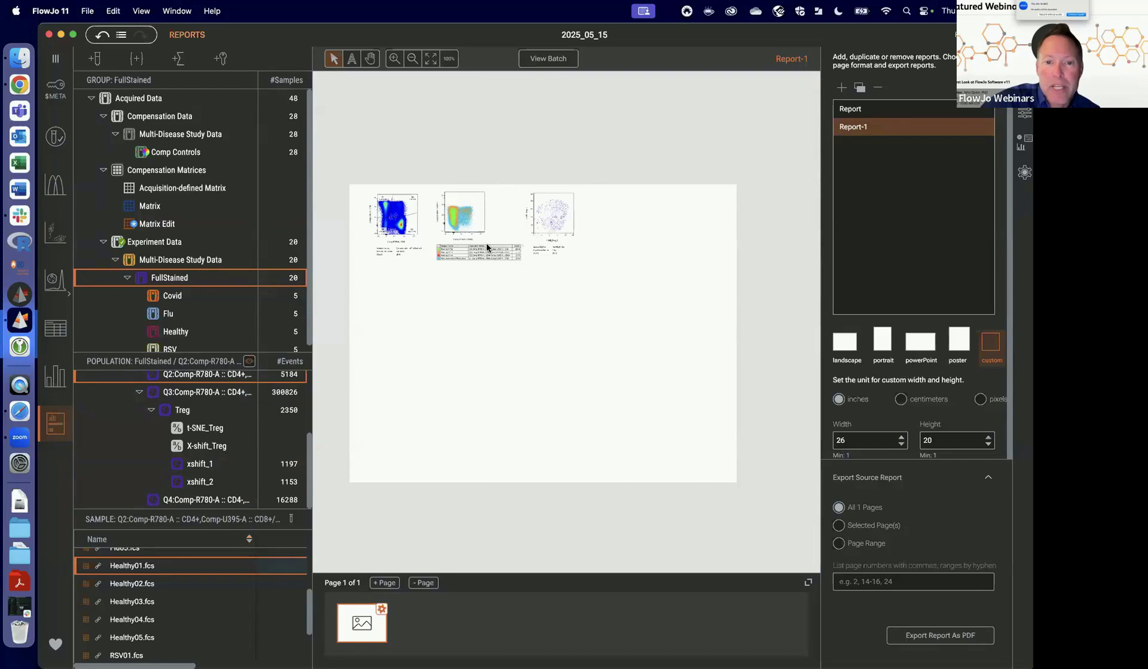
click(488, 246)
drag(543, 205, 542, 206)
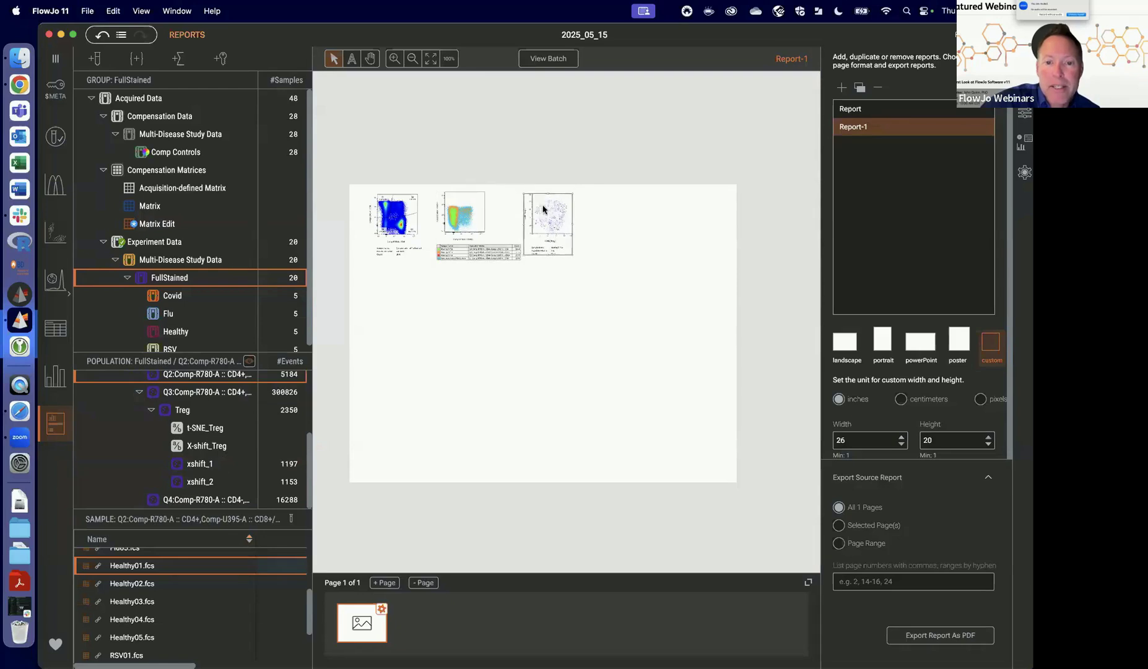
click(486, 253)
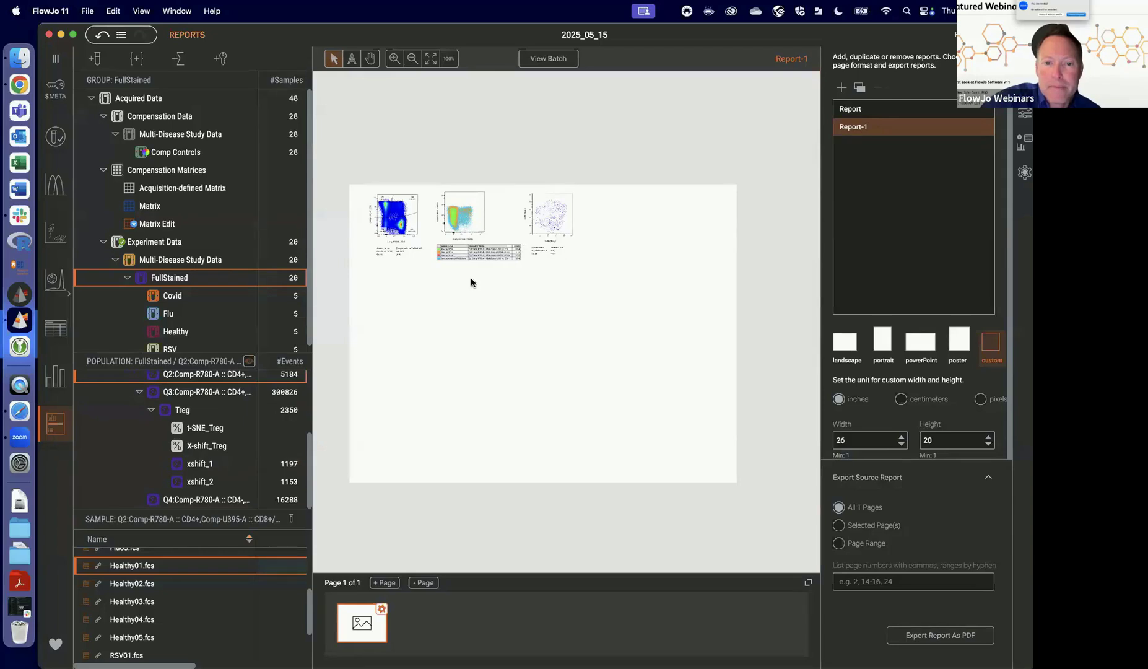
scroll(470, 277, up, 2)
scroll(470, 277, down, 3)
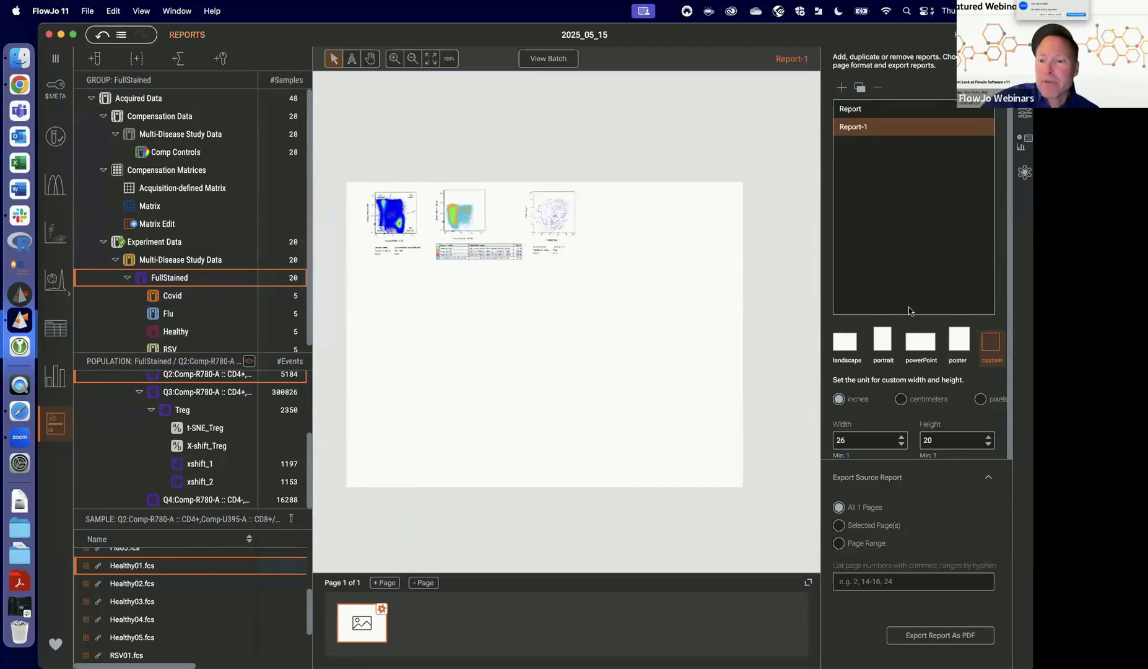
Set the batch group of Report-1 to FullStained from the analysis tree selection.
click(1025, 172)
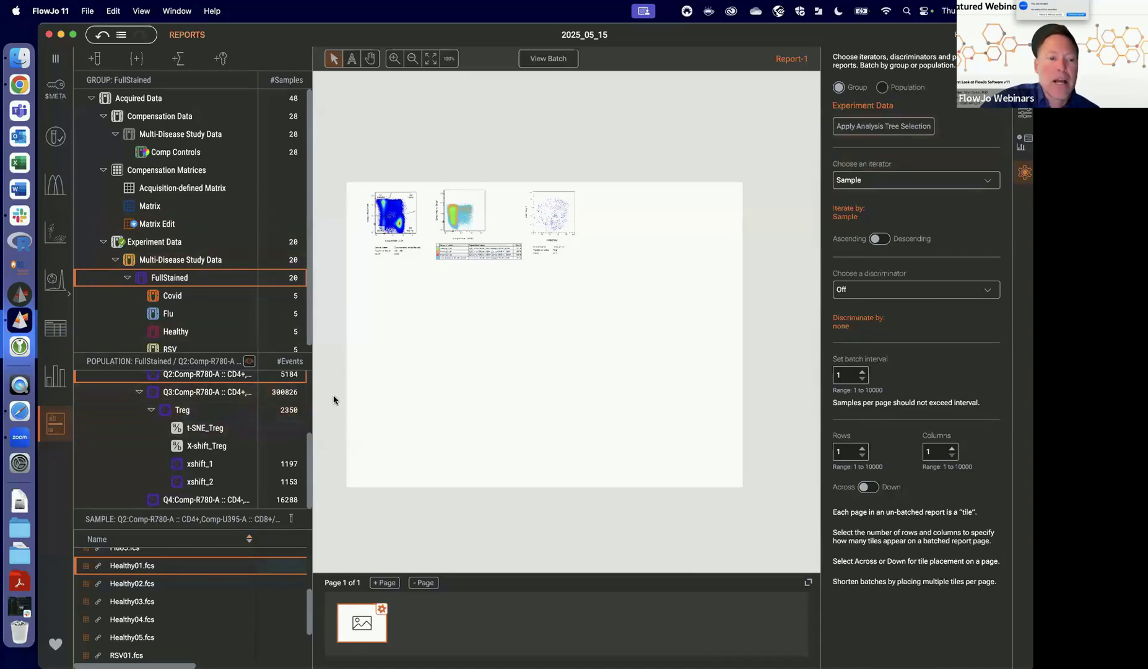
scroll(206, 413, up, 2)
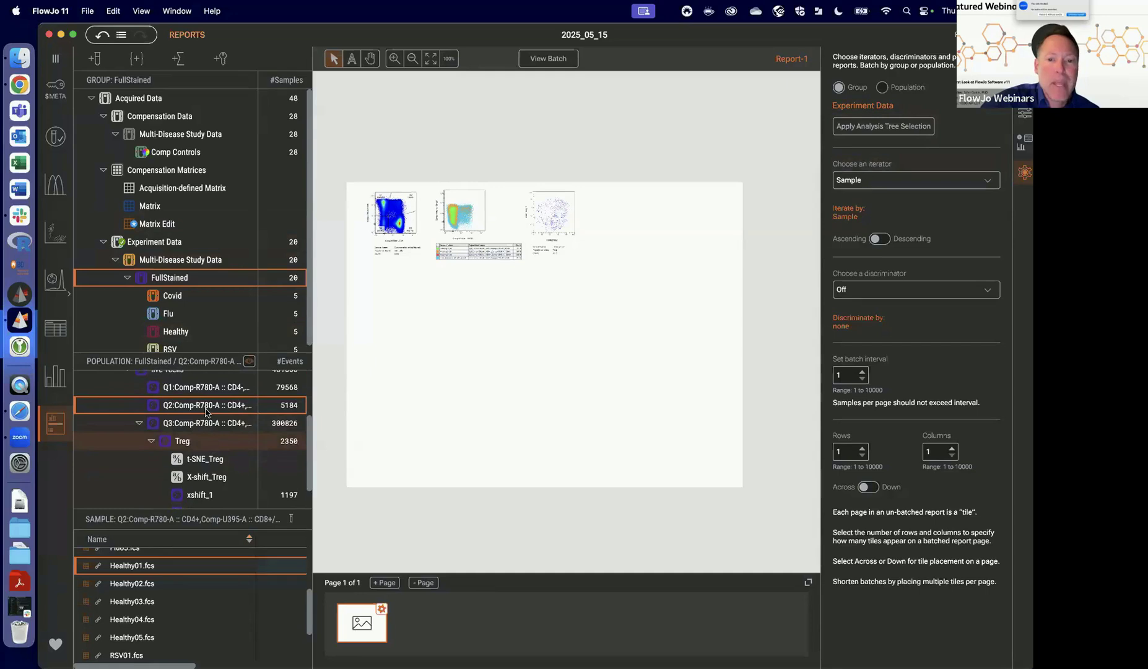
click(182, 440)
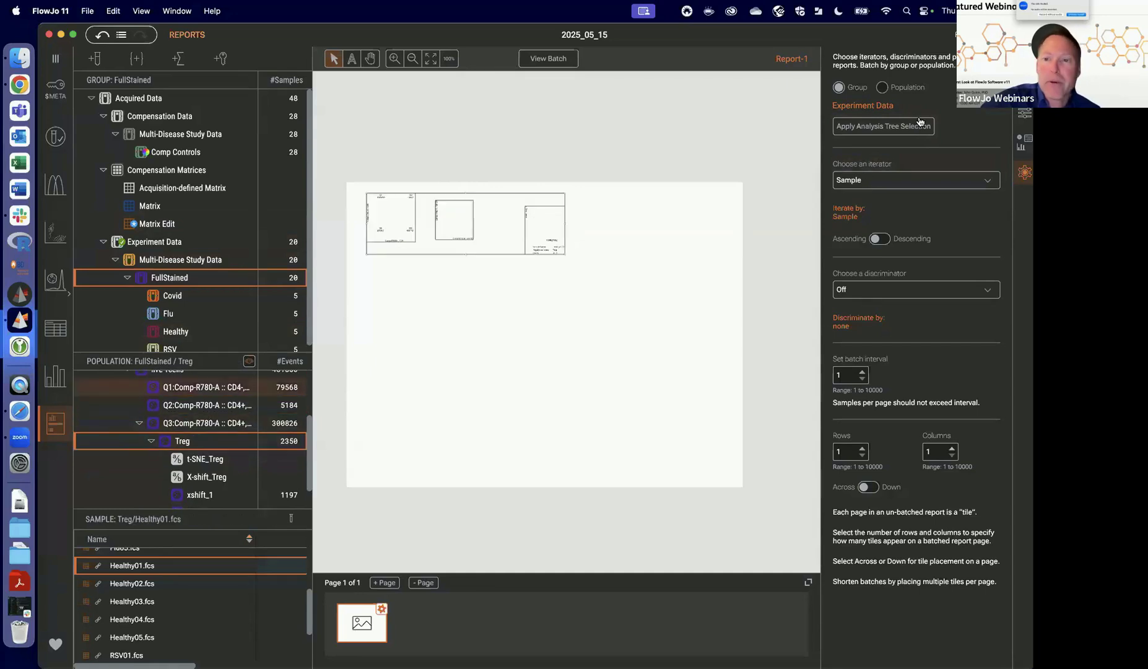
click(902, 126)
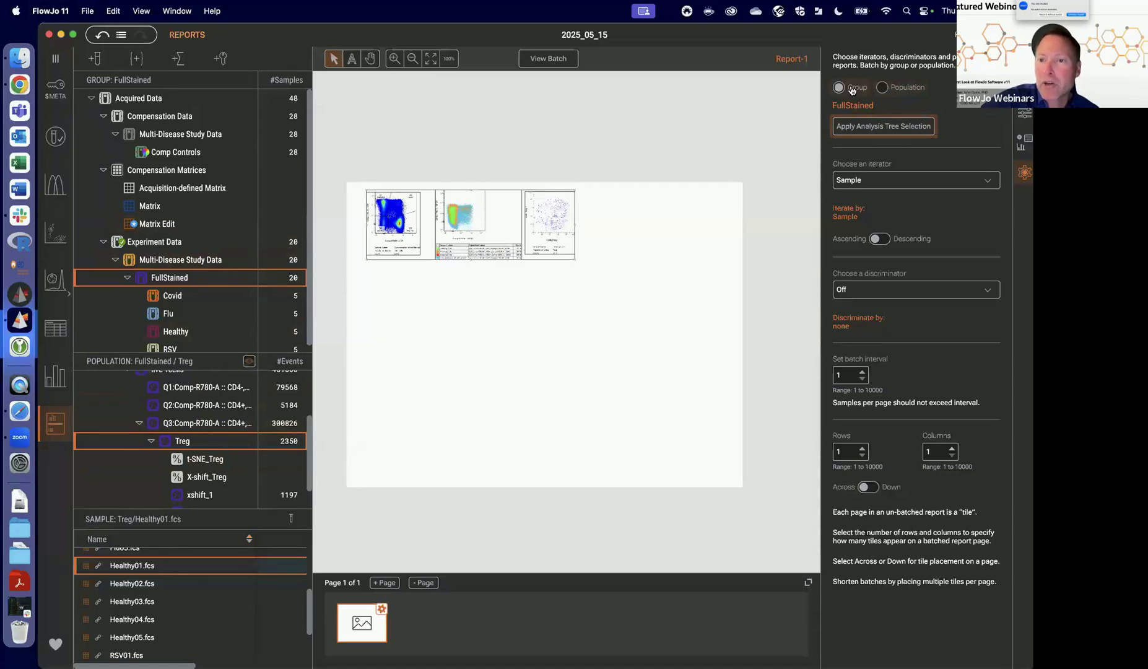
Look through the available batch iterators and discriminators without changing either choice.
click(893, 180)
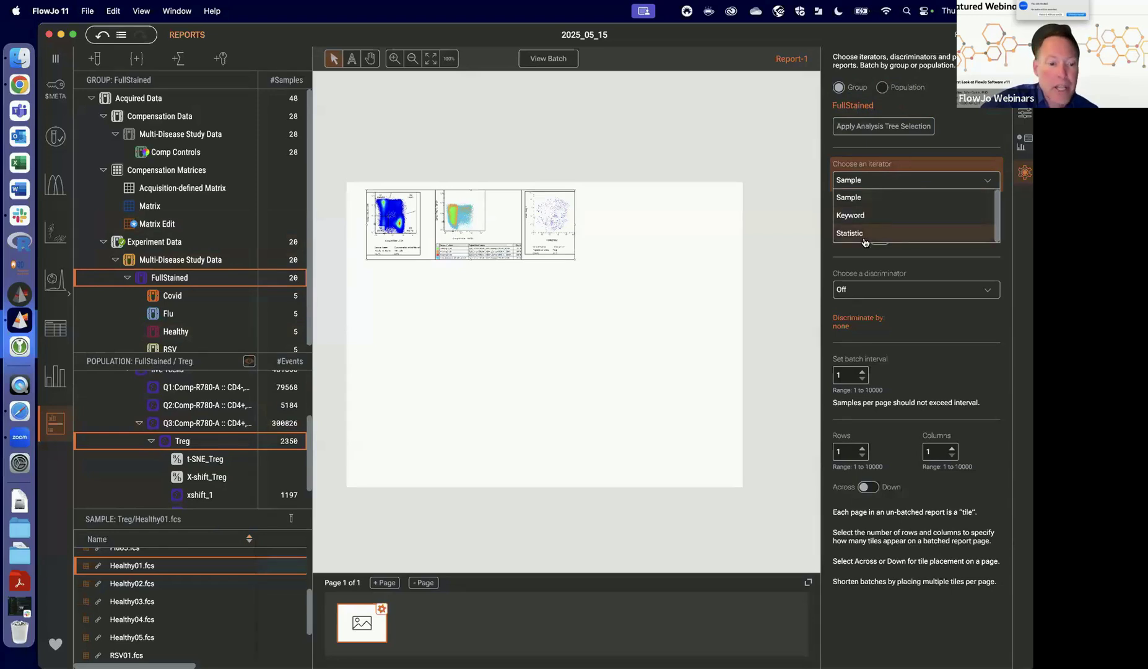
click(1008, 263)
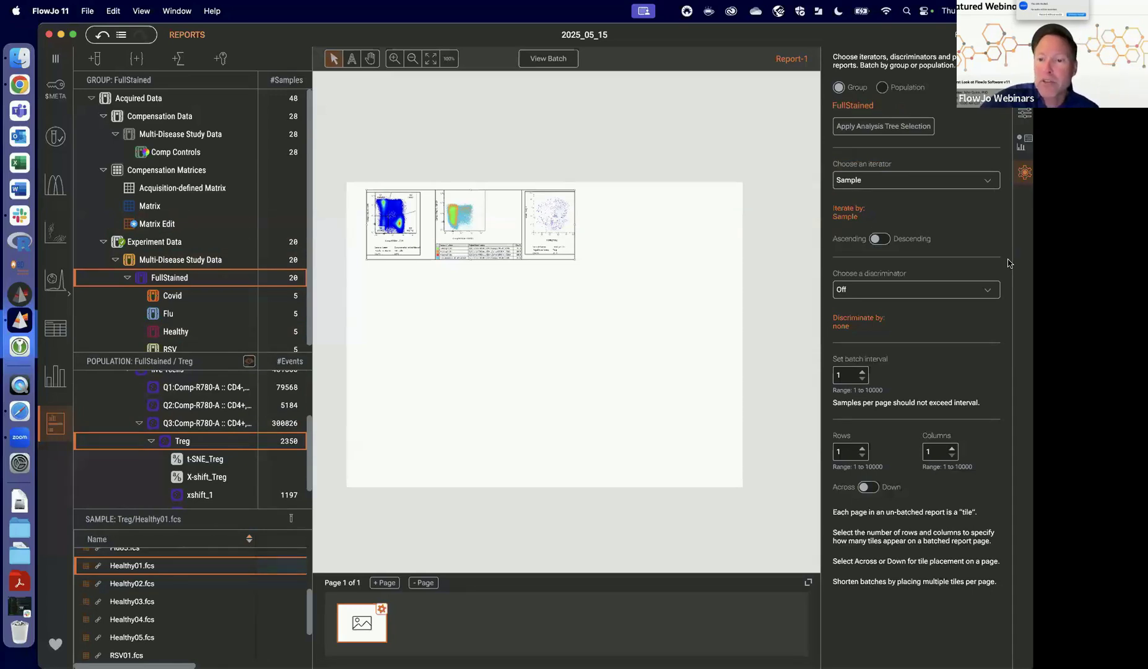
click(911, 294)
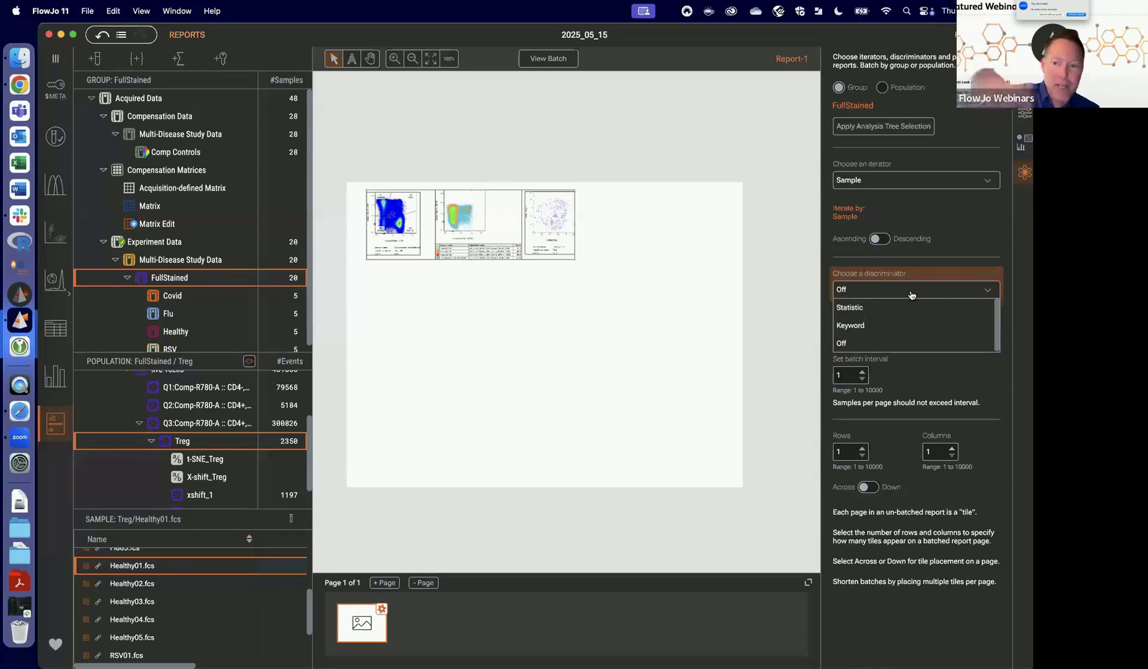
click(987, 378)
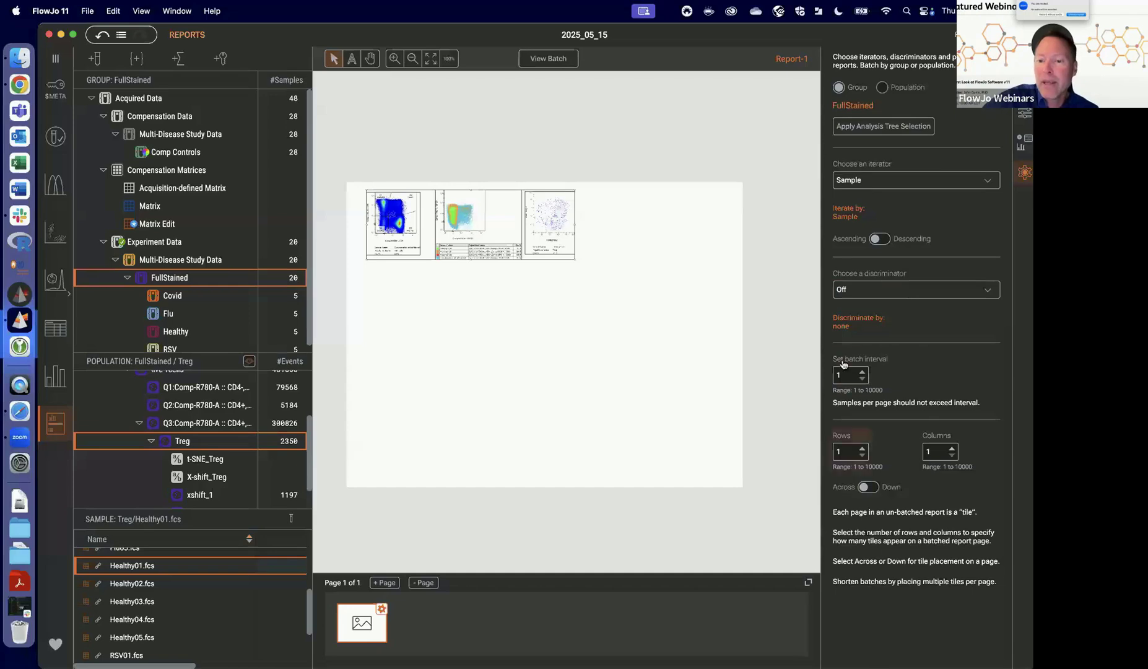
Set the batch layout to 2 rows and 2 columns and generate the batch view.
click(862, 448)
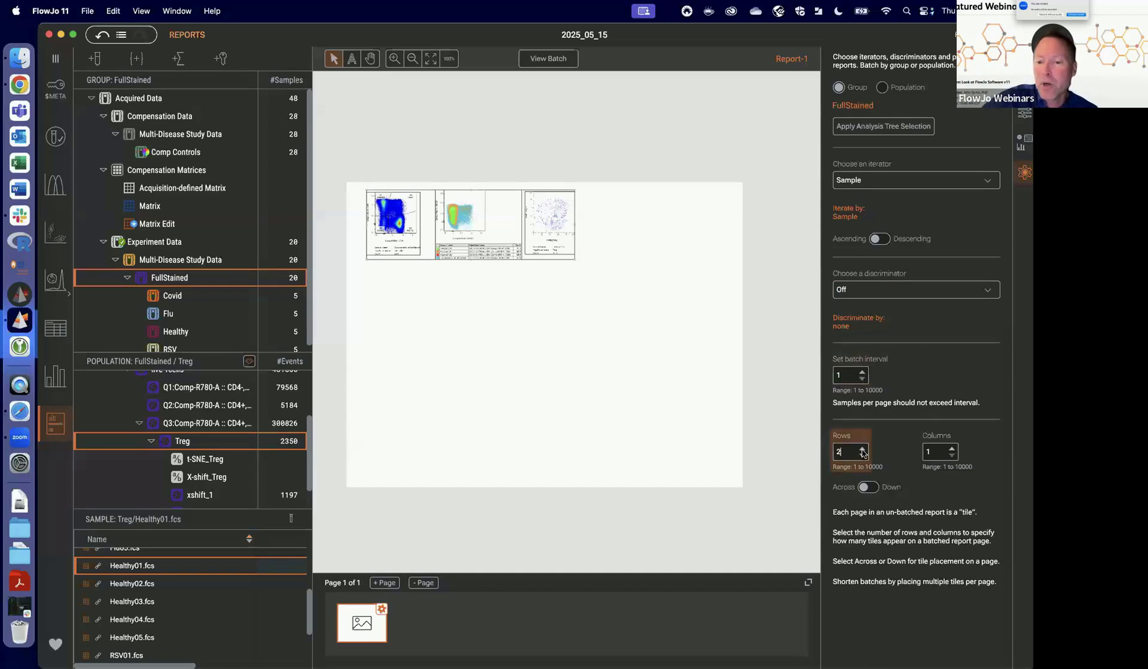
click(952, 448)
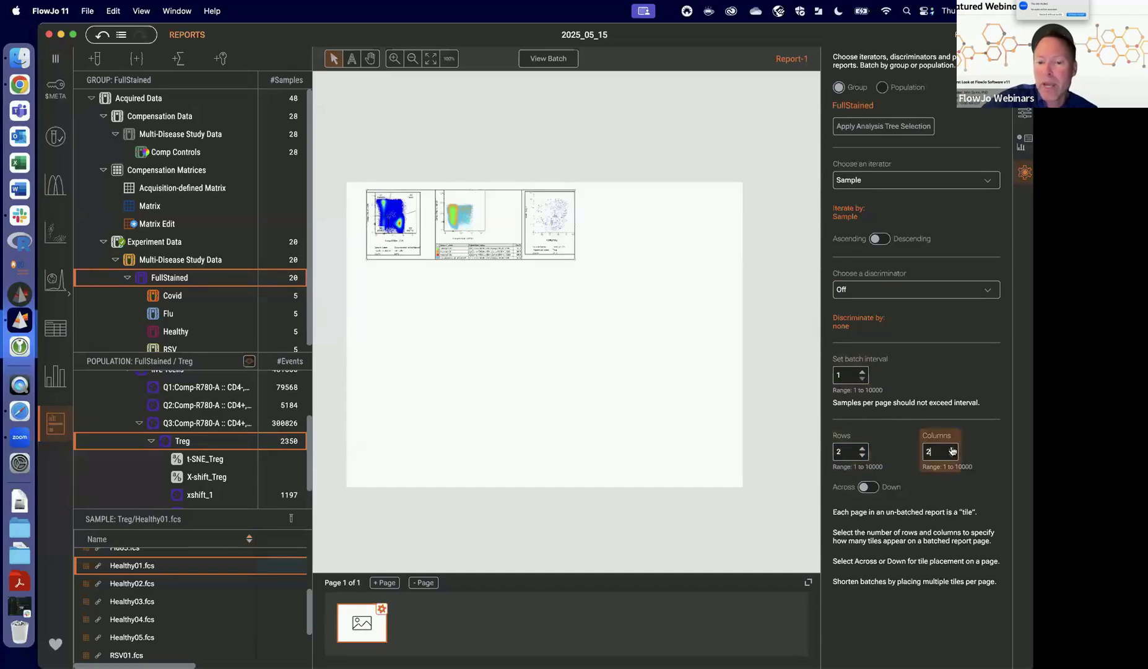
click(549, 58)
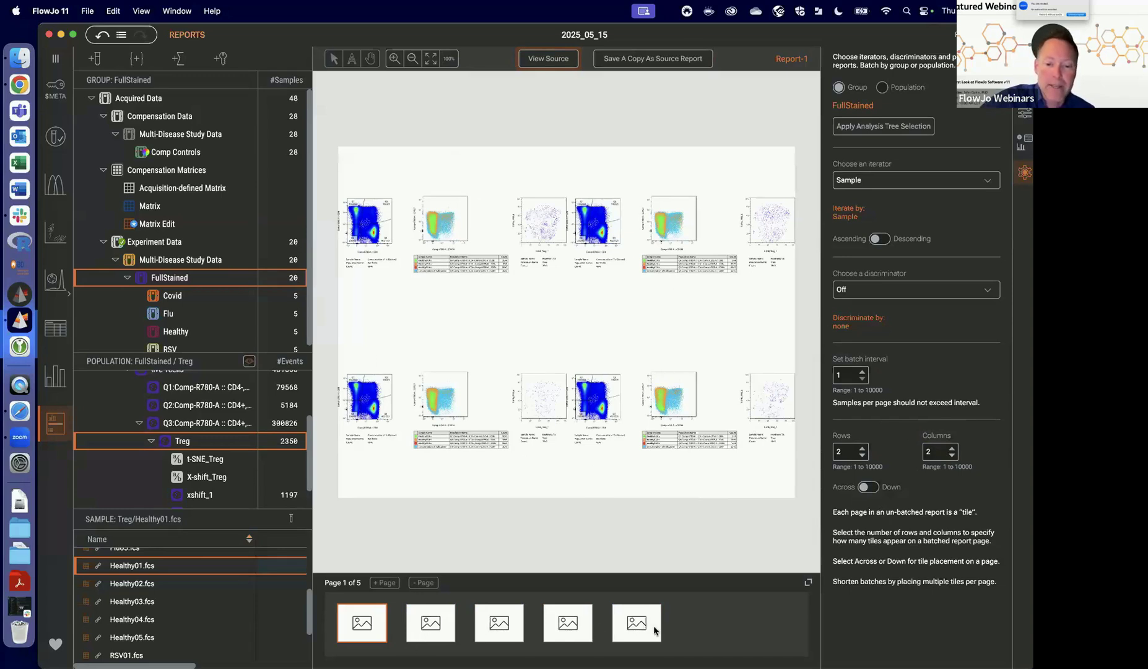
Examine the second, third and fourth pages of the batched report.
click(431, 621)
click(507, 620)
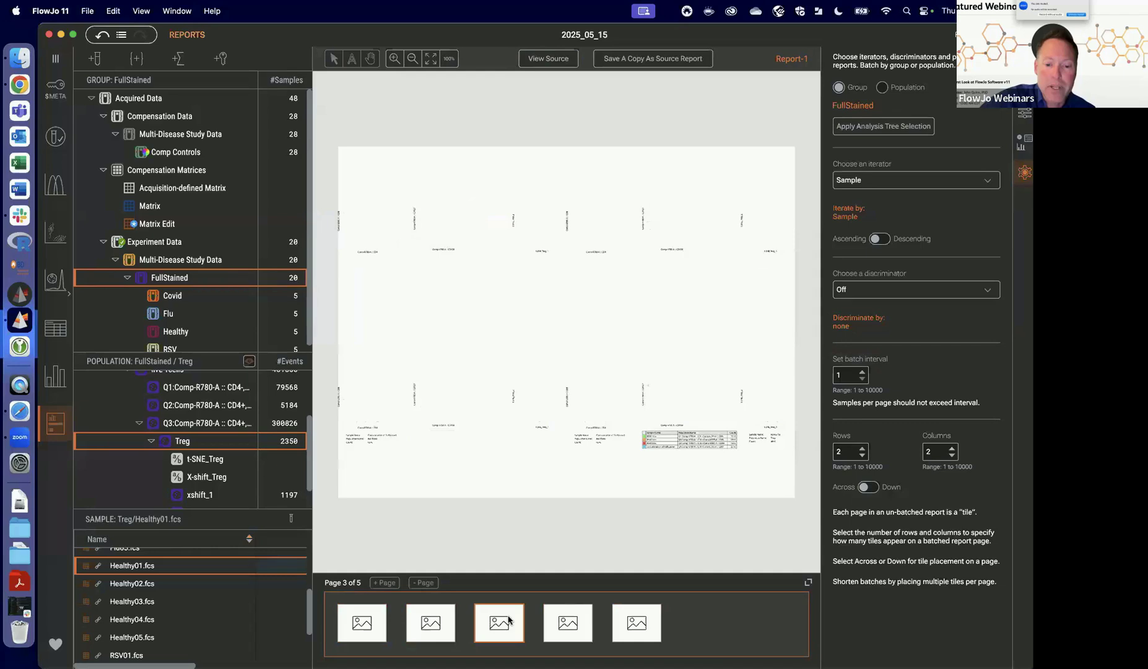
click(555, 615)
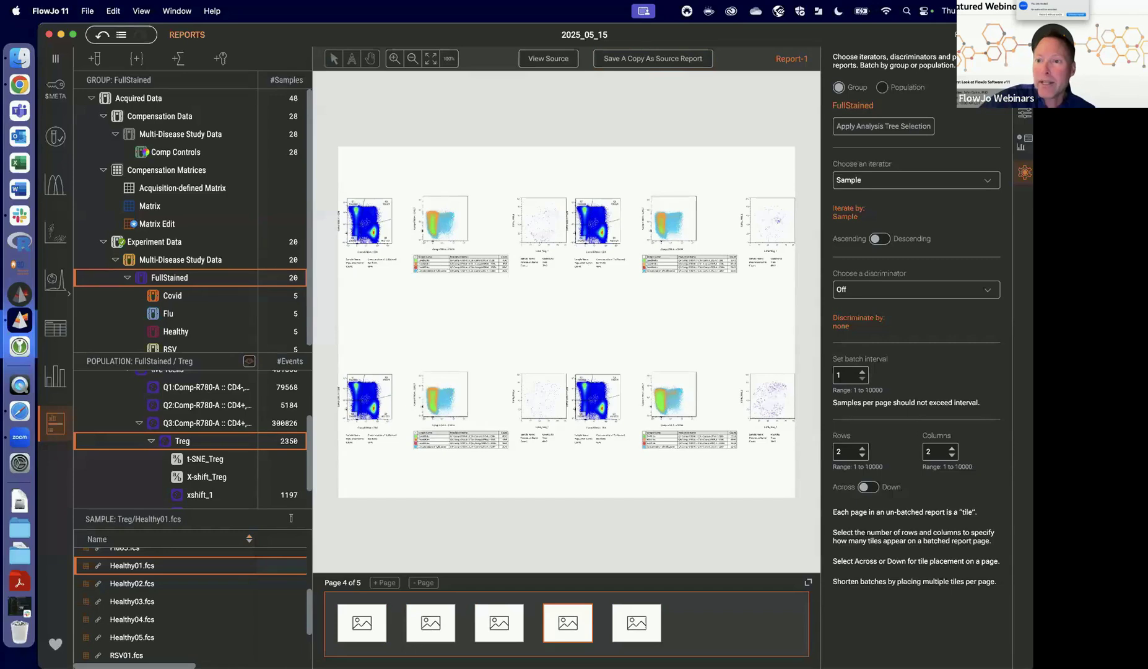
Move the Treg t-SNE plot closer to the overlay plot in the source report and generate the batch view again.
click(1025, 83)
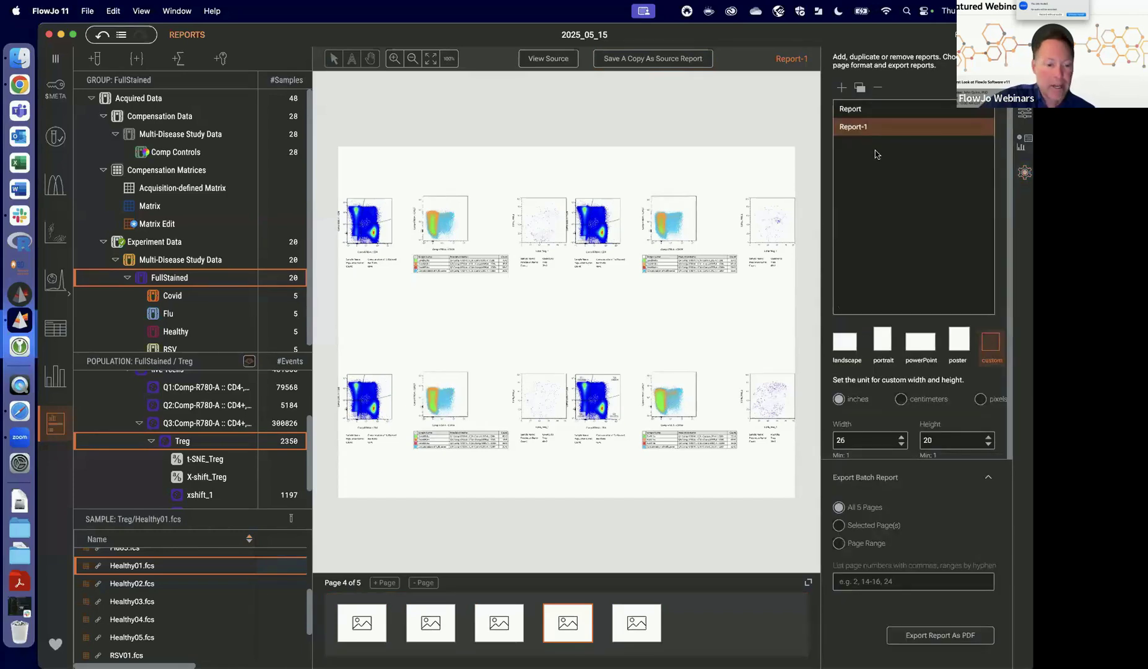
click(555, 65)
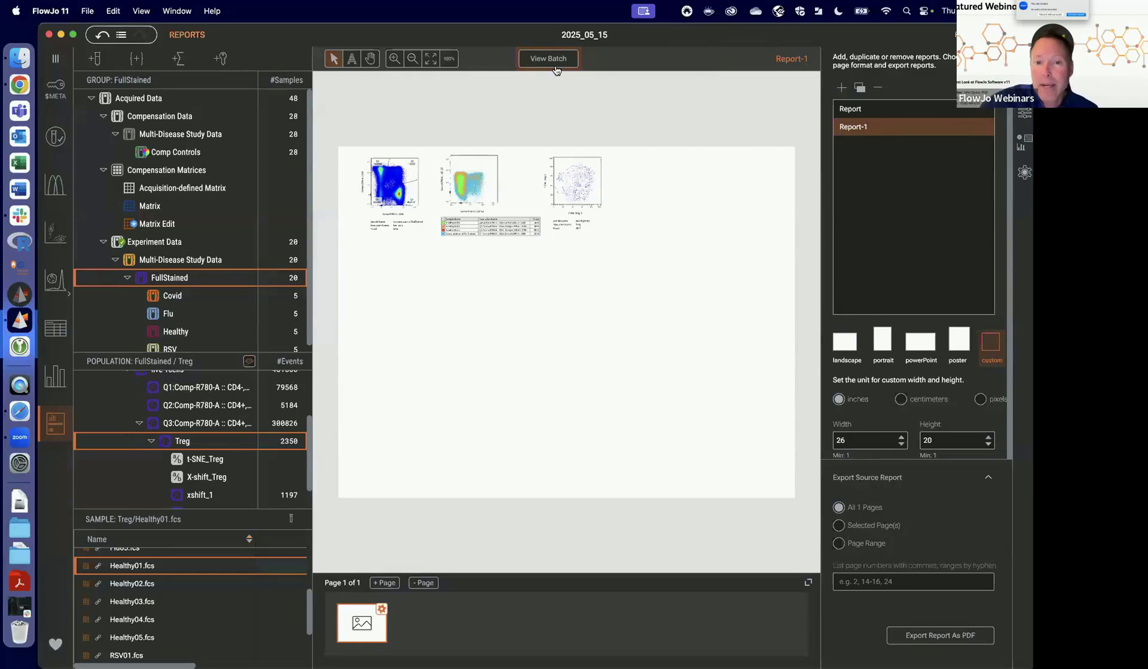
drag(566, 188, 530, 179)
click(555, 60)
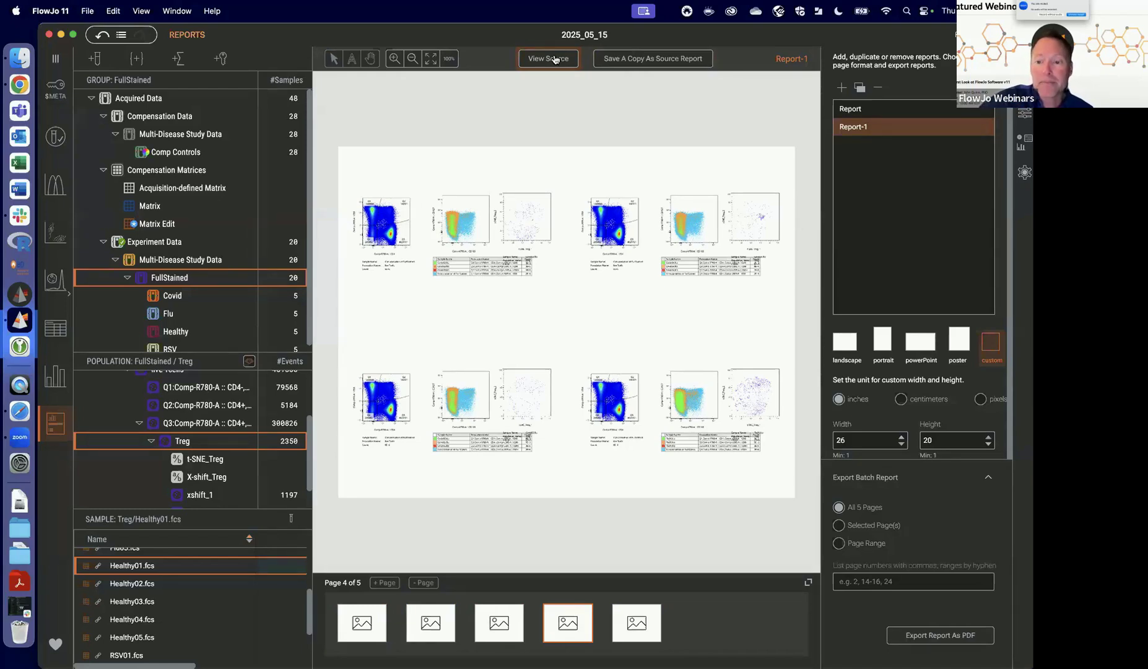
Create a third report, make it active and place the Treg population's t-SNE plot on its page.
click(844, 88)
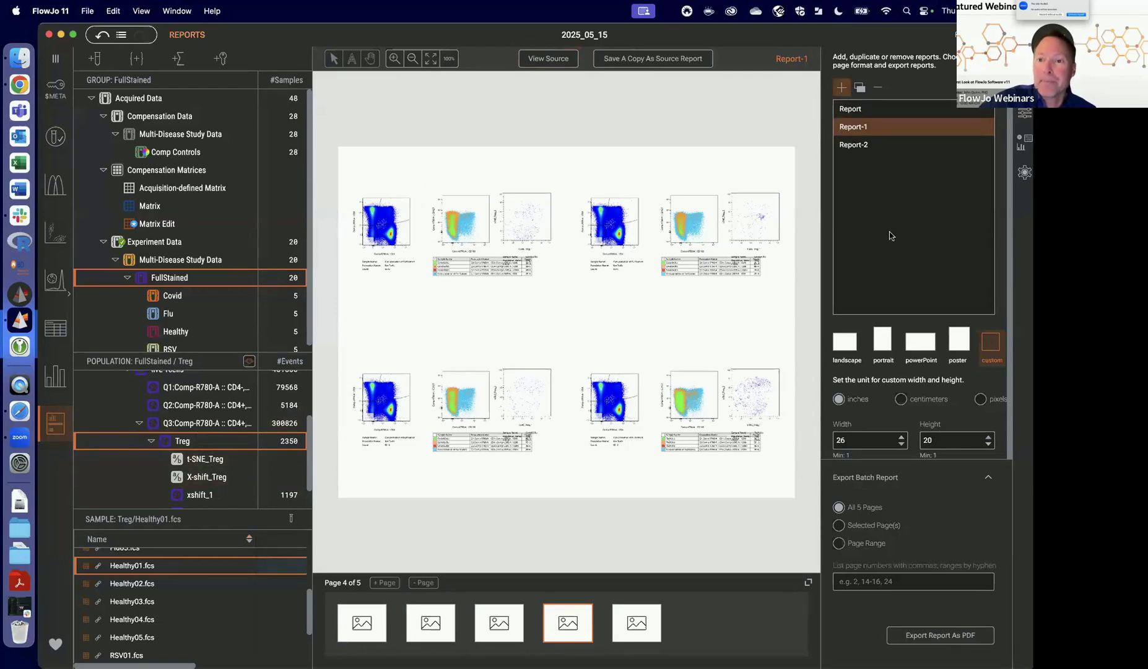
click(858, 145)
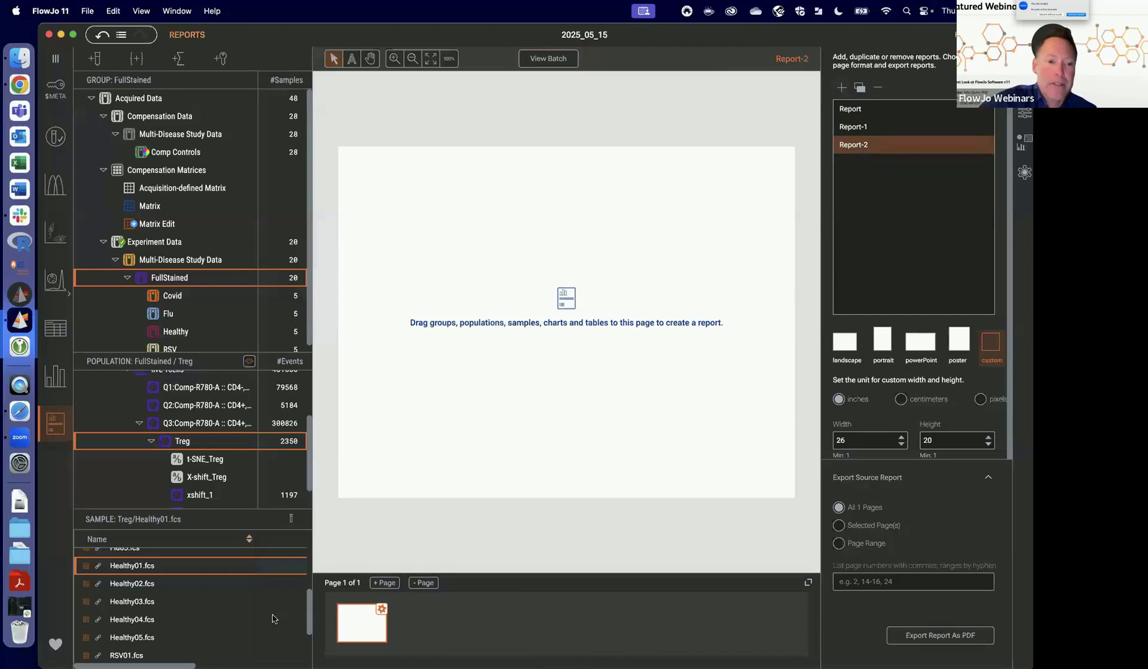
scroll(189, 438, down, 2)
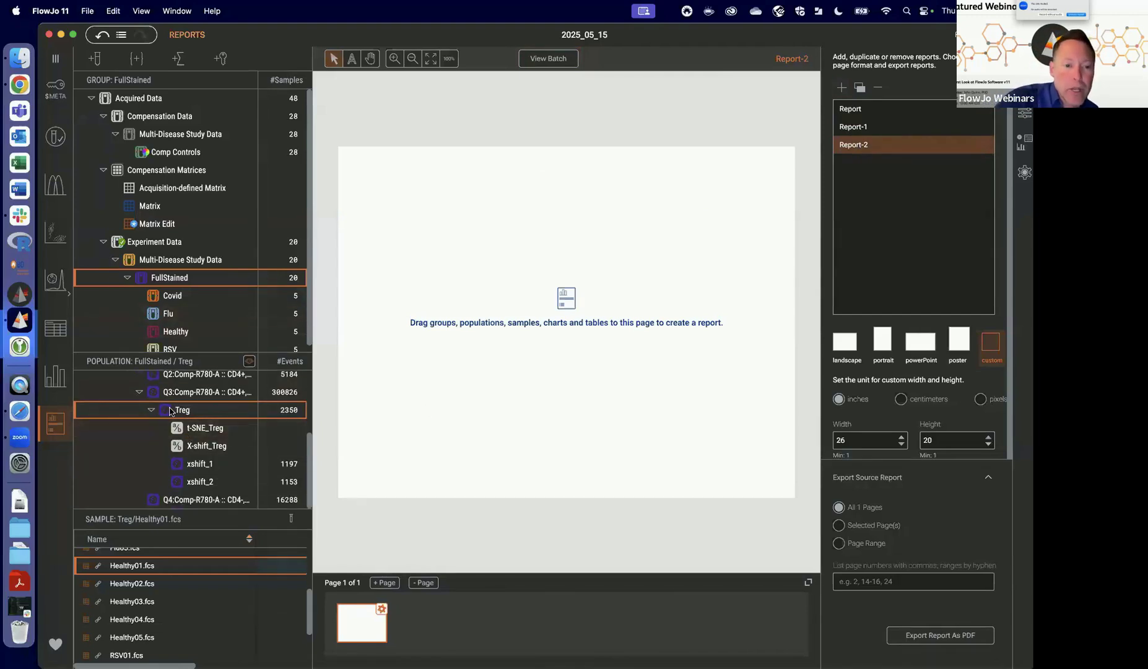
drag(168, 412, 389, 209)
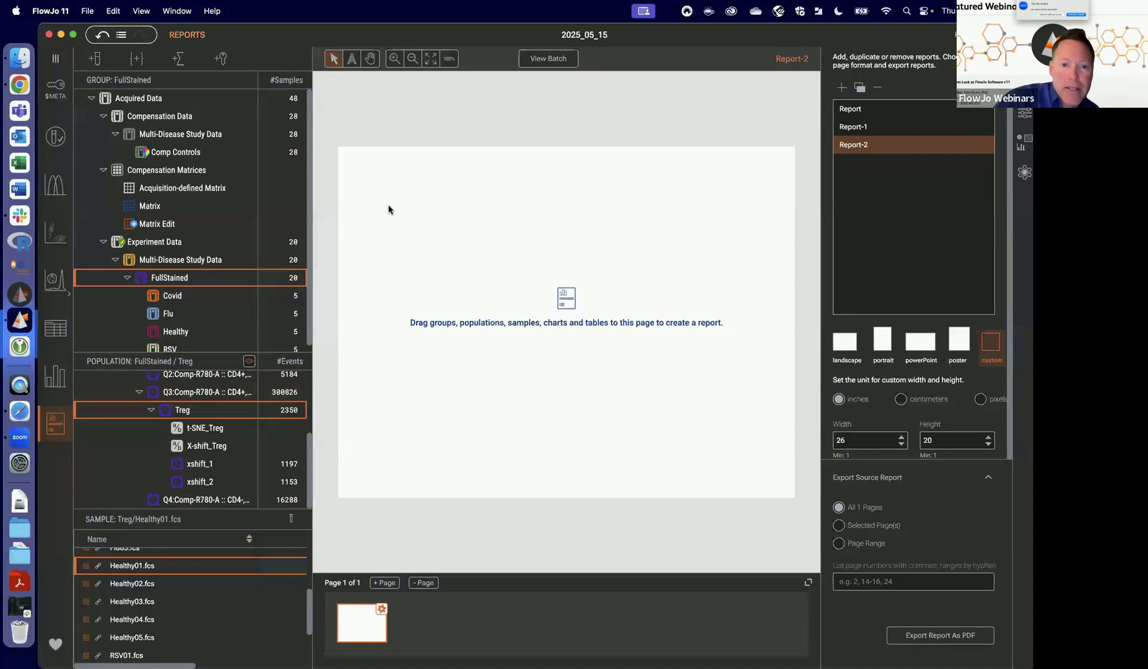
Set the batch group of Report-2 to FullStained from the analysis tree selection.
click(1025, 127)
click(1025, 142)
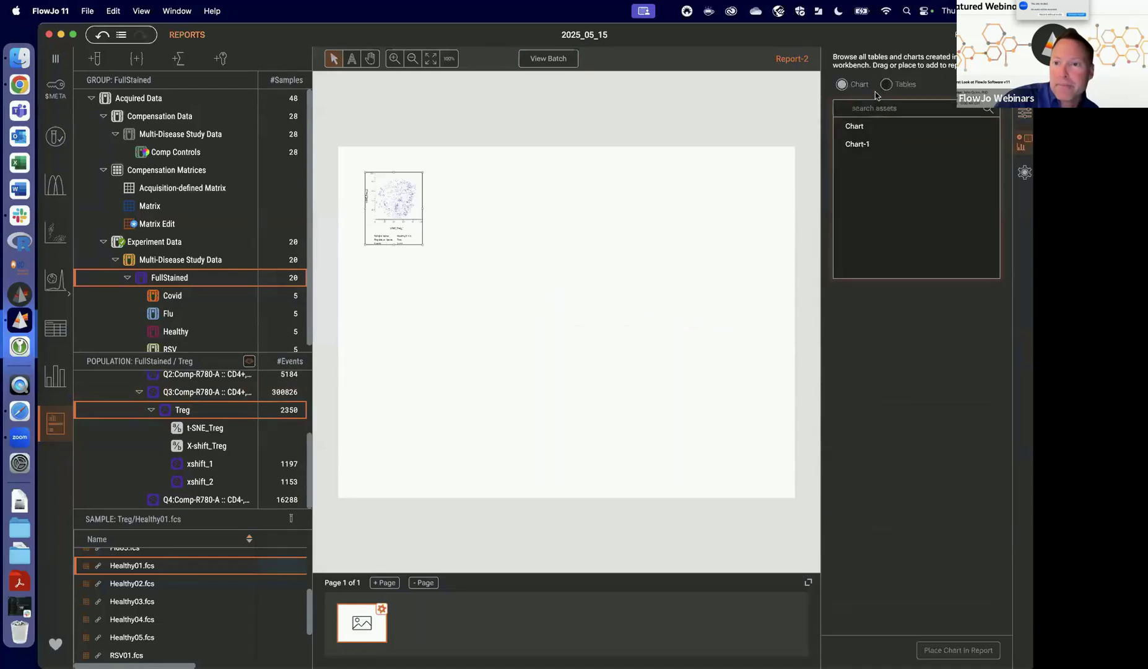
click(1025, 172)
click(877, 127)
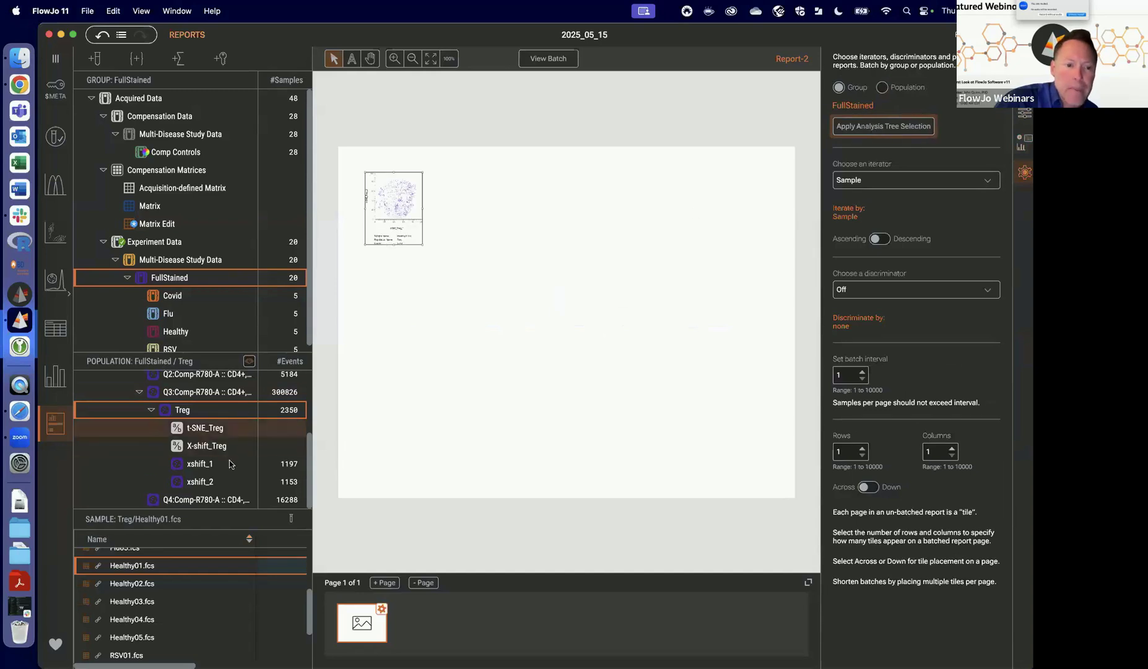
Overlay the xshift_1 population on the Treg t-SNE plot in Report-2.
drag(202, 464, 382, 199)
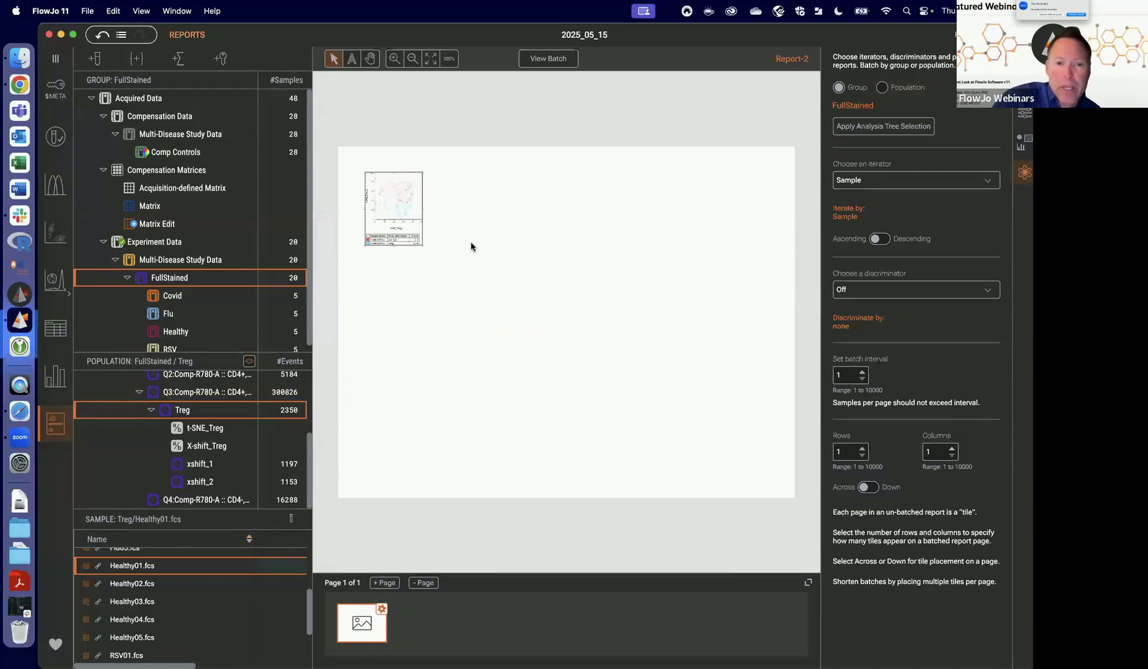
scroll(471, 245, up, 5)
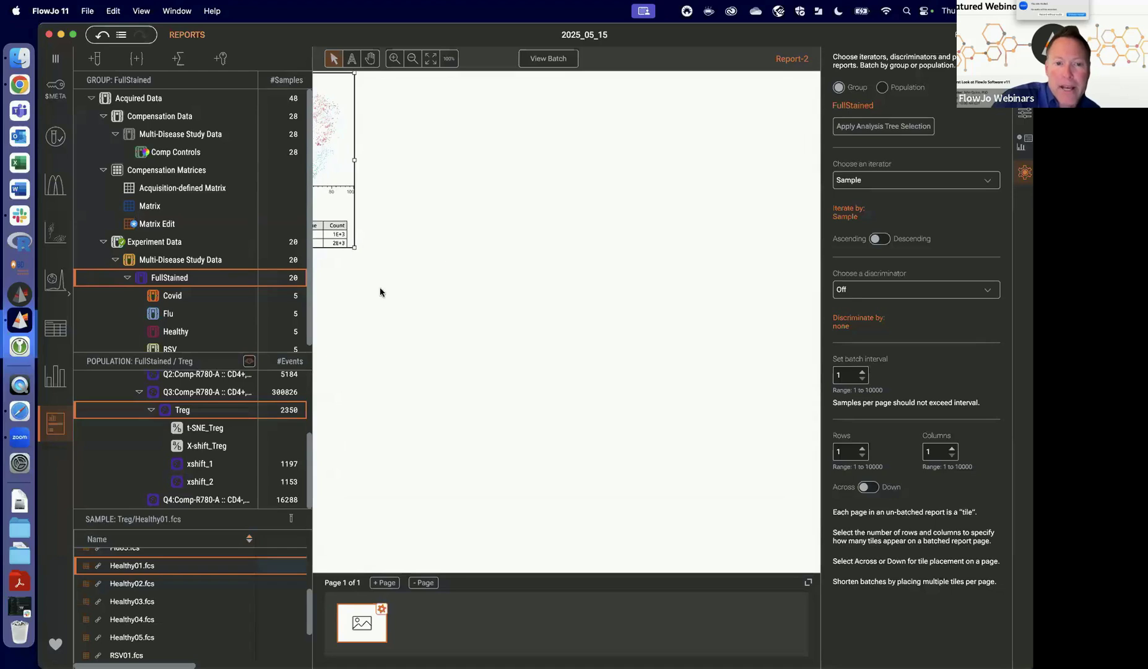
scroll(379, 291, left, 5)
scroll(379, 292, up, 2)
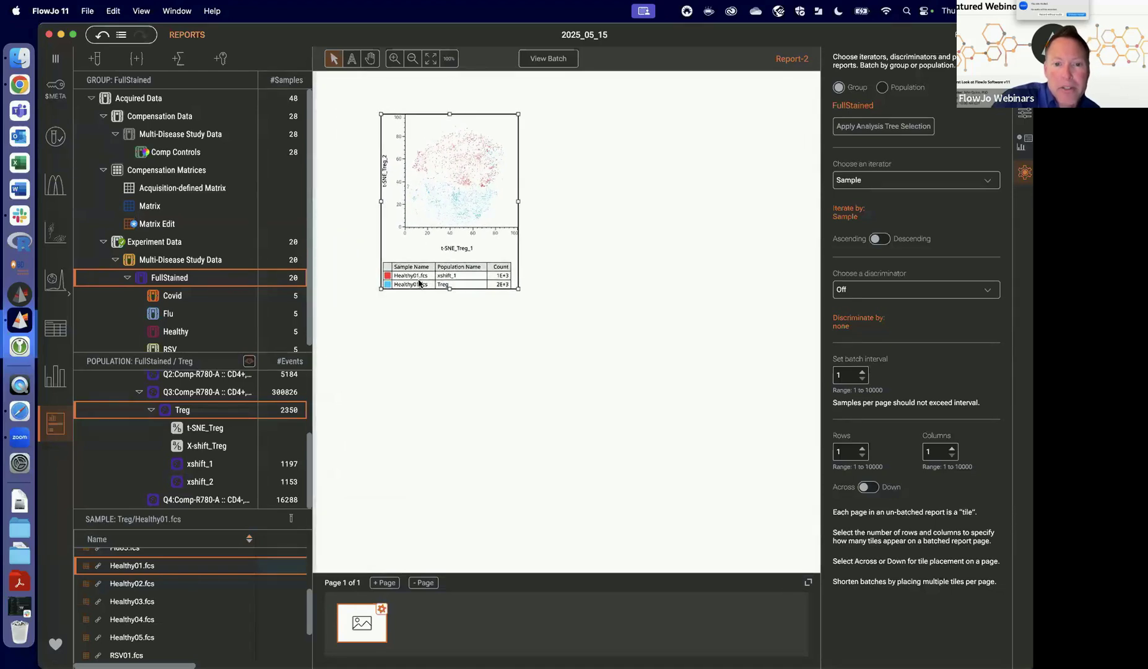
Set the Treg row as the control in the overlay table beneath the t-SNE plot in Report-2.
click(419, 283)
right_click(426, 286)
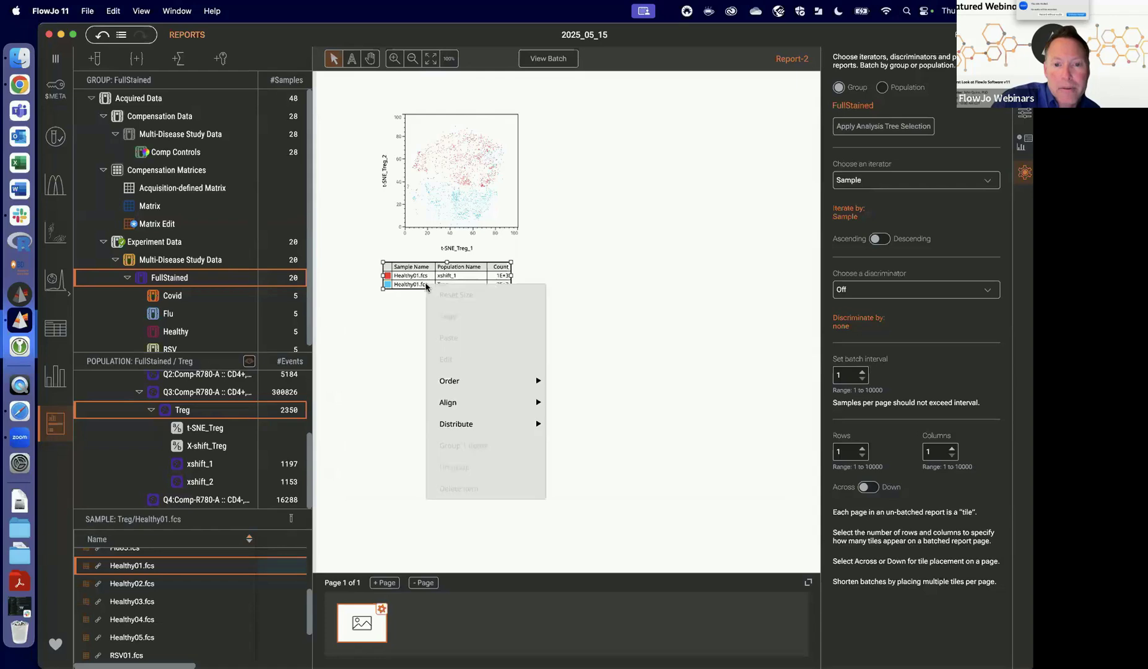
click(418, 286)
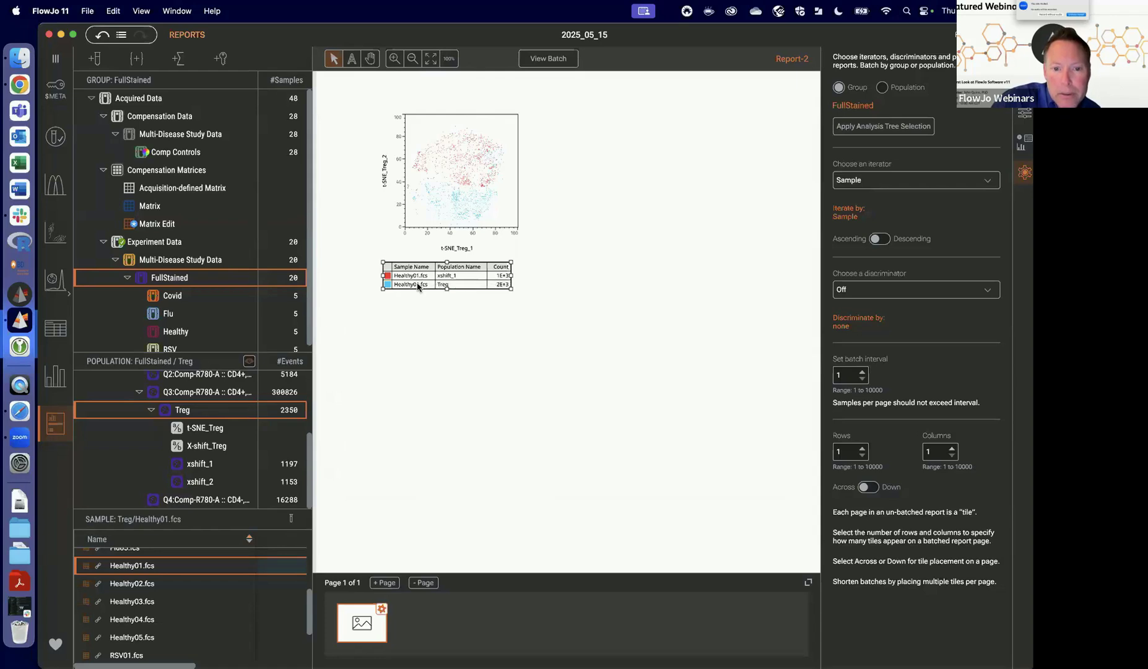
click(609, 259)
click(464, 281)
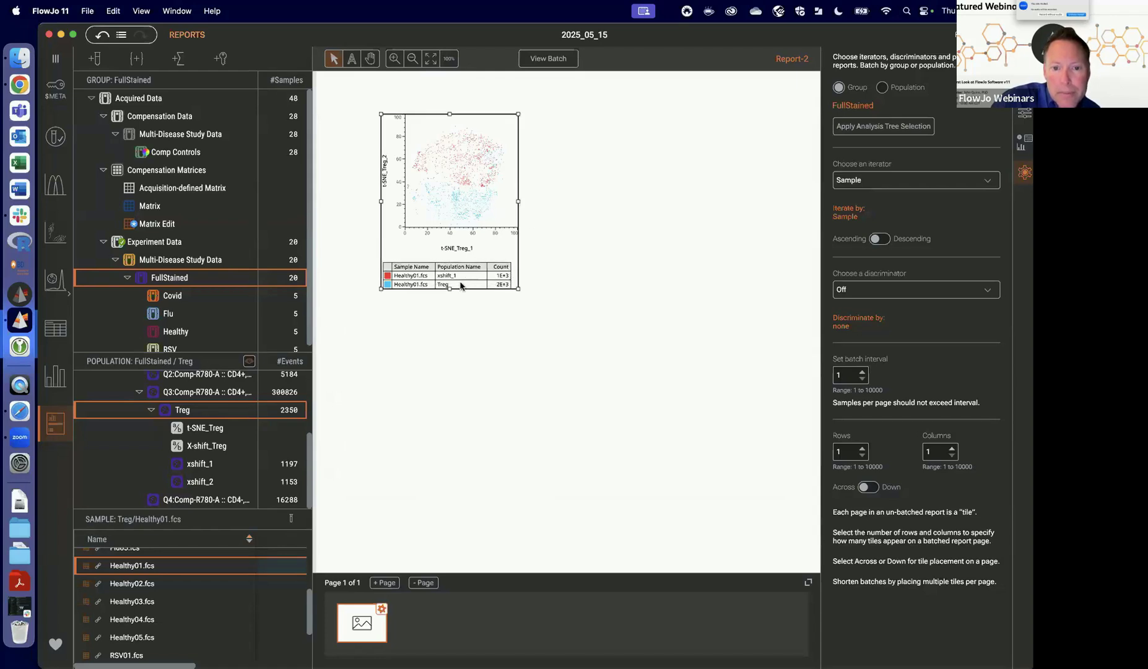
right_click(461, 284)
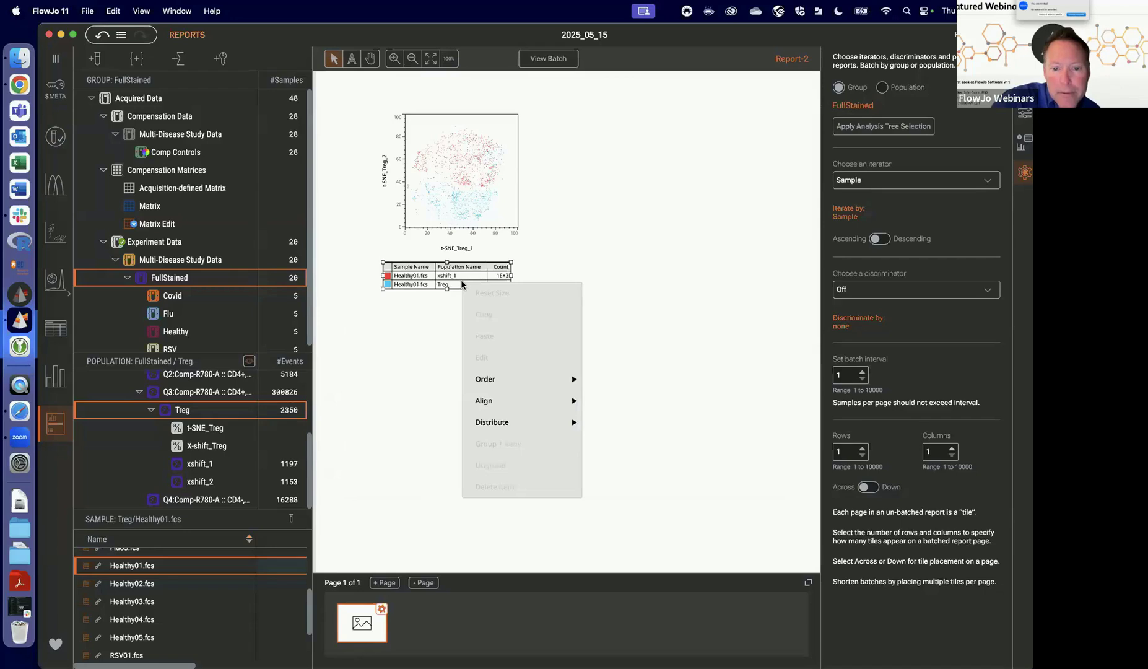
click(416, 288)
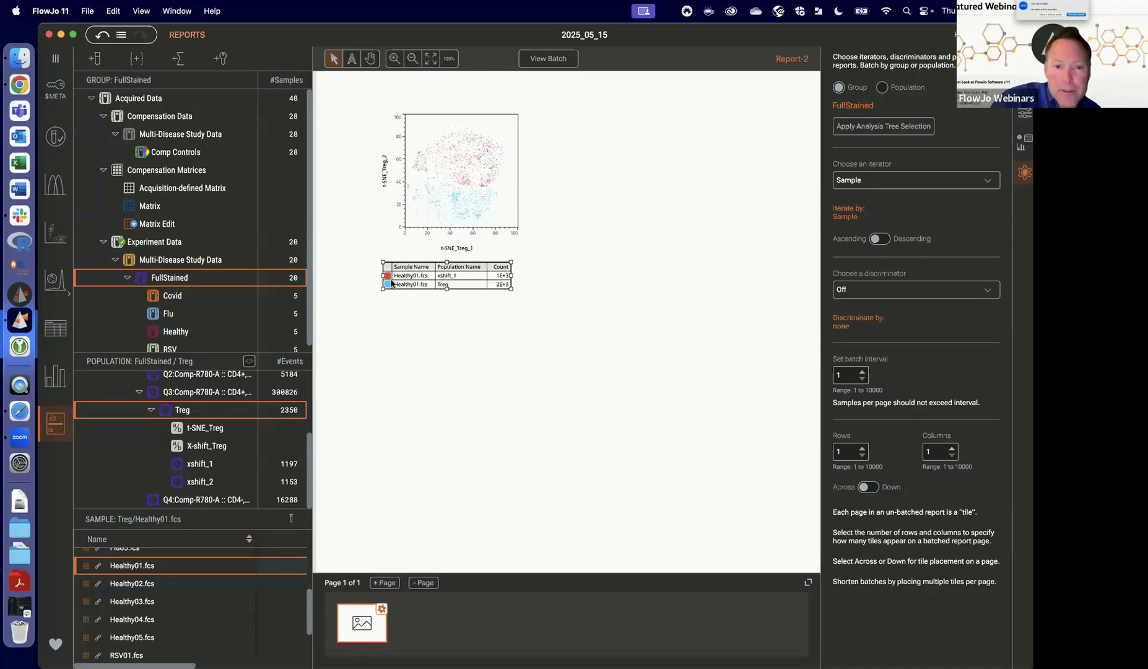
click(384, 306)
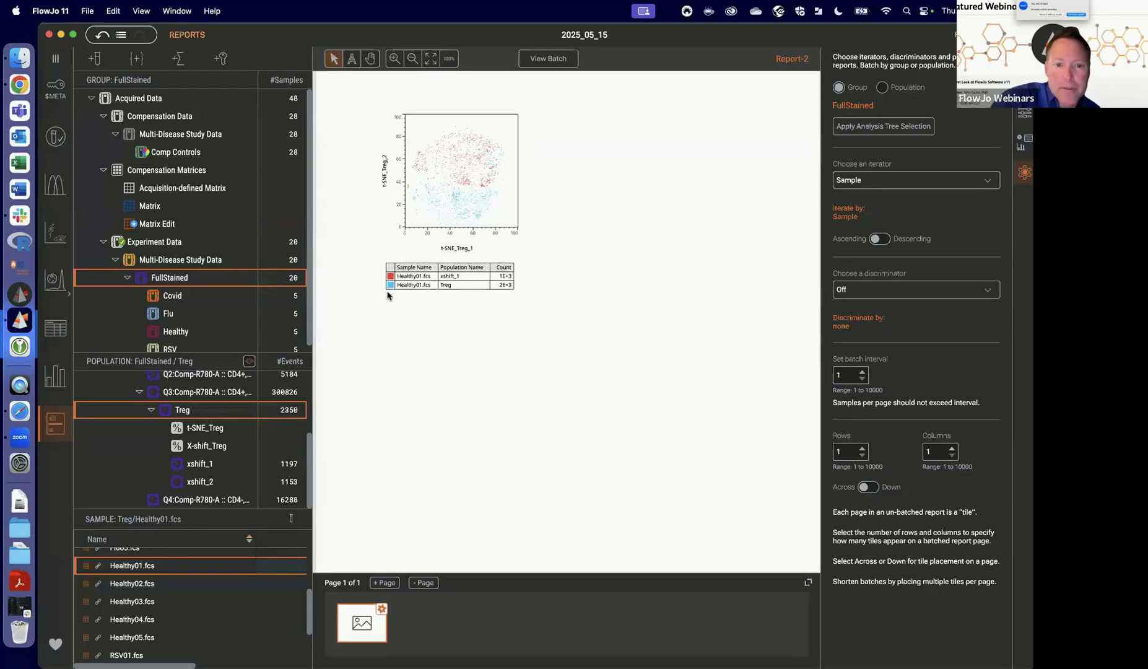
right_click(429, 288)
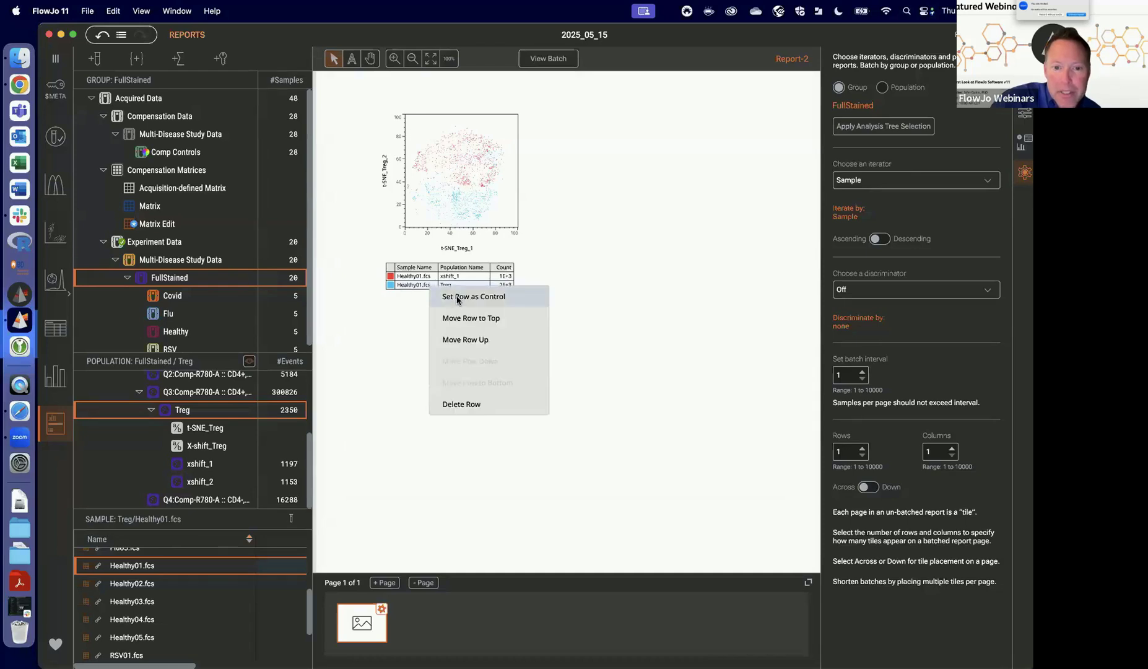
click(455, 297)
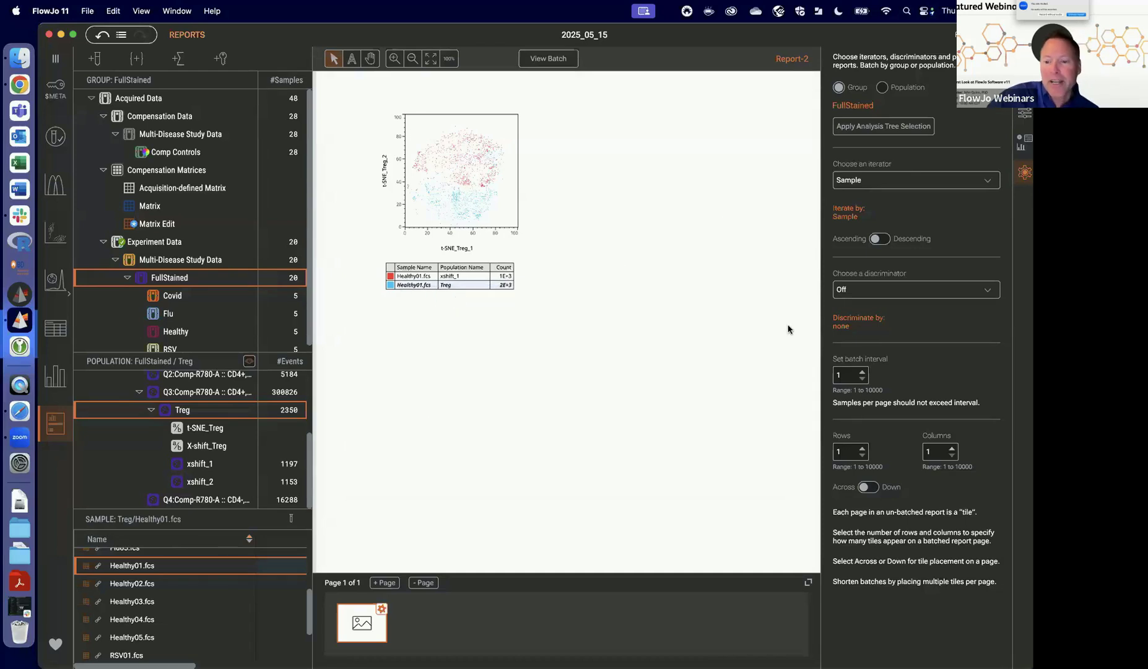
Batch Report-2 by population using the Treg selection from the analysis tree, preview the batch and return to the source report.
click(878, 89)
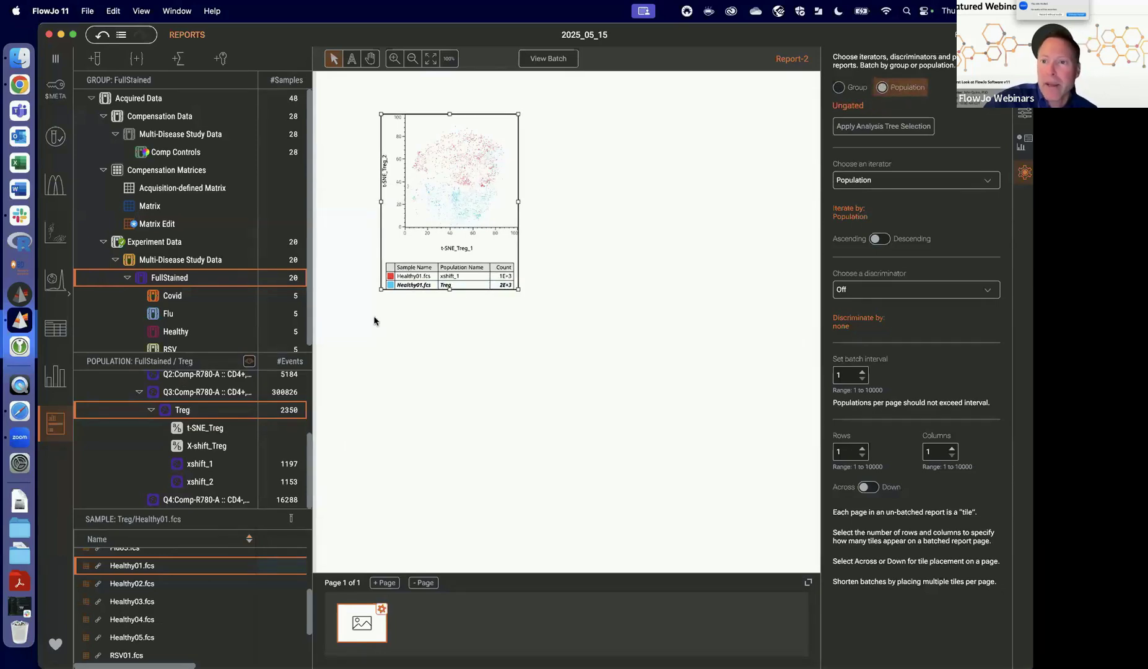
click(906, 128)
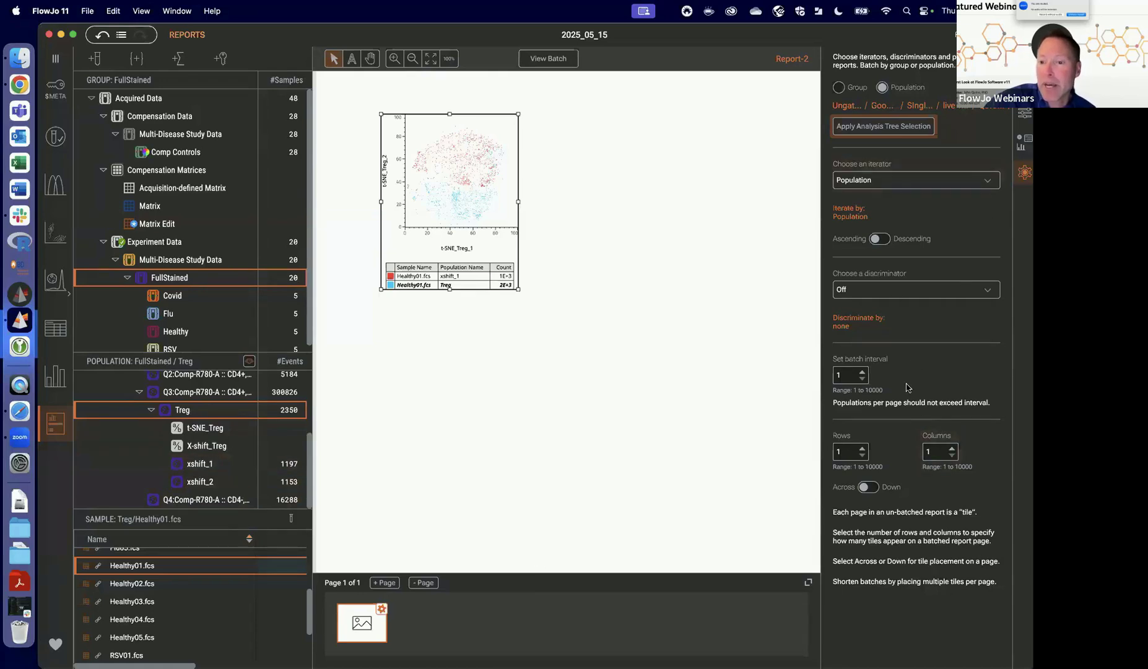
click(548, 59)
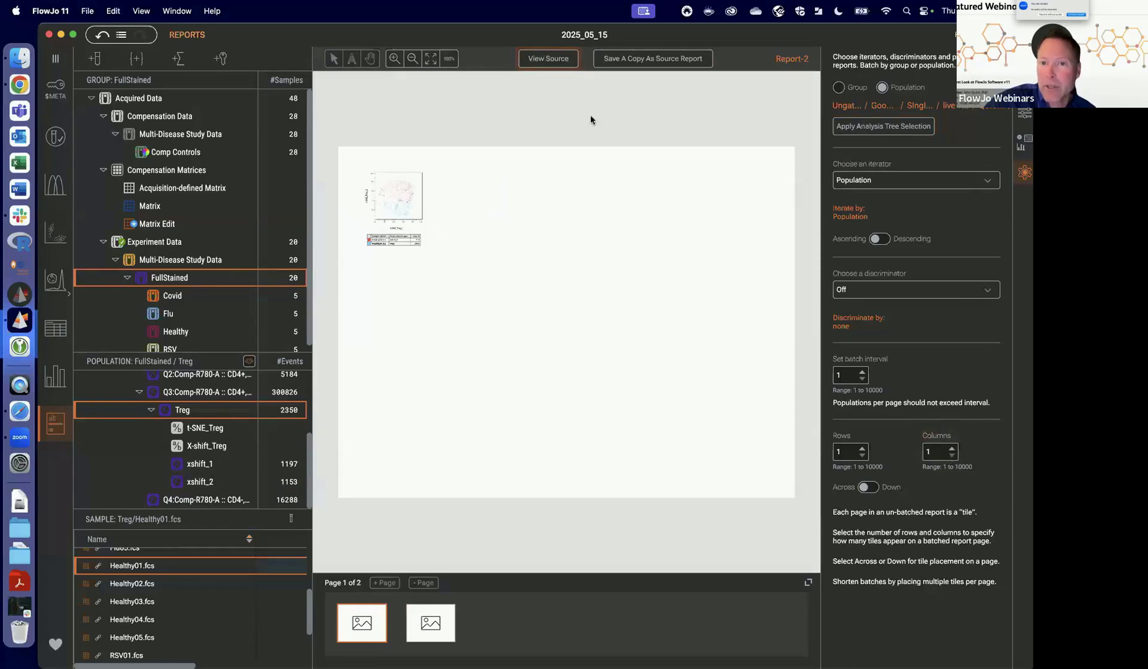
click(540, 57)
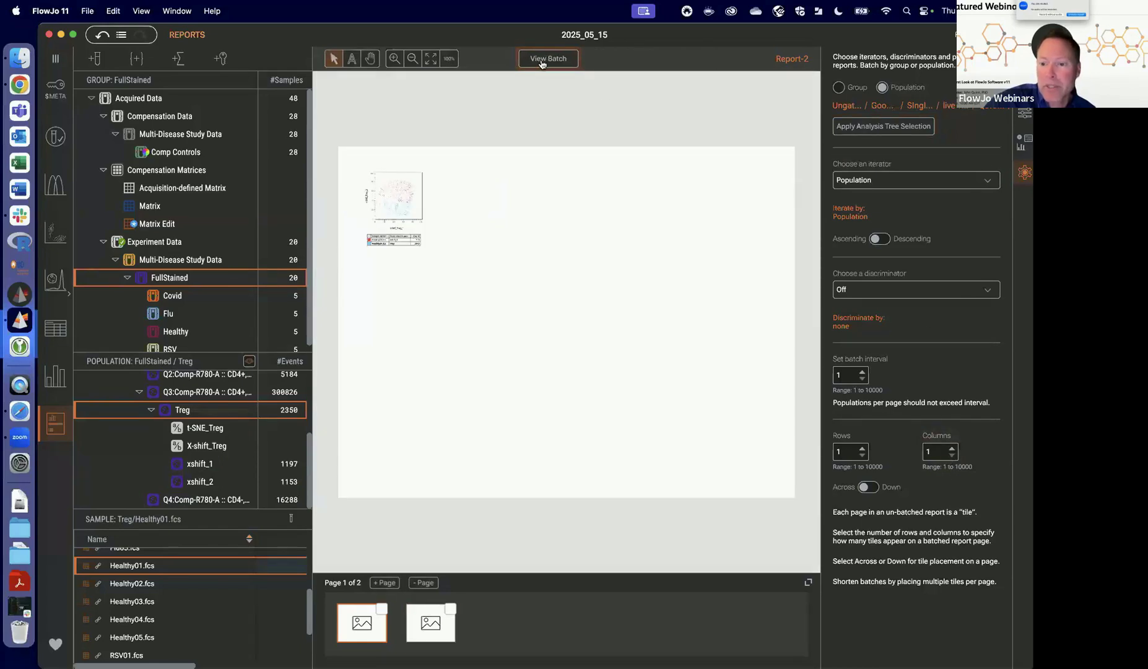
Tile the batched report in 2 rows and 2 columns and generate the batch view.
click(861, 448)
click(952, 448)
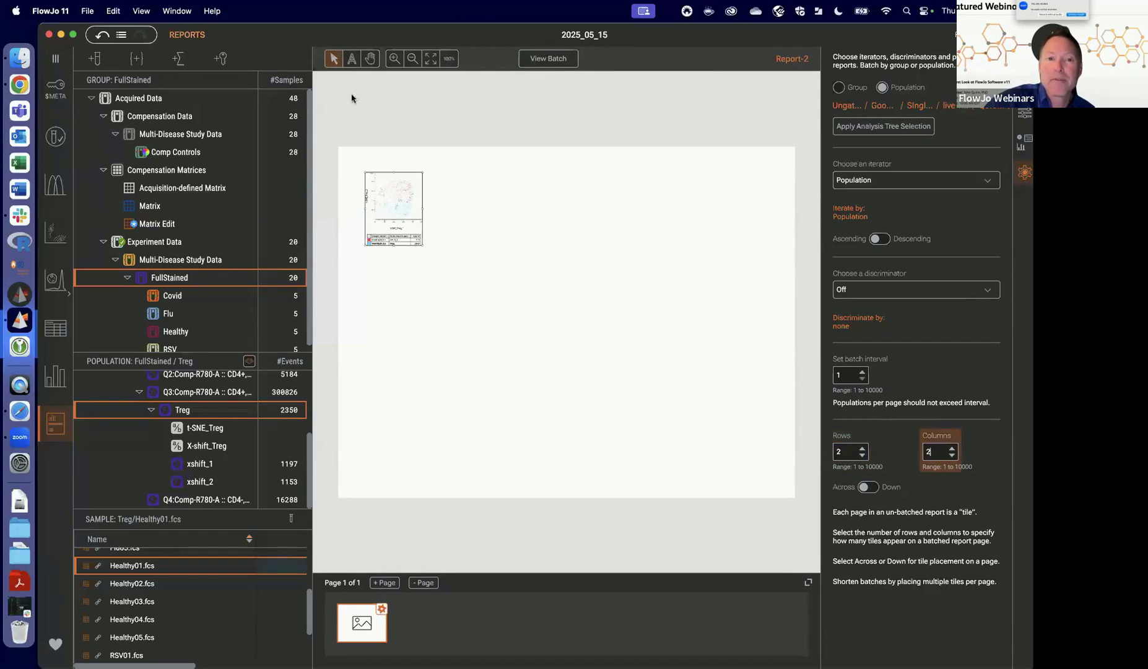
drag(277, 35, 278, 69)
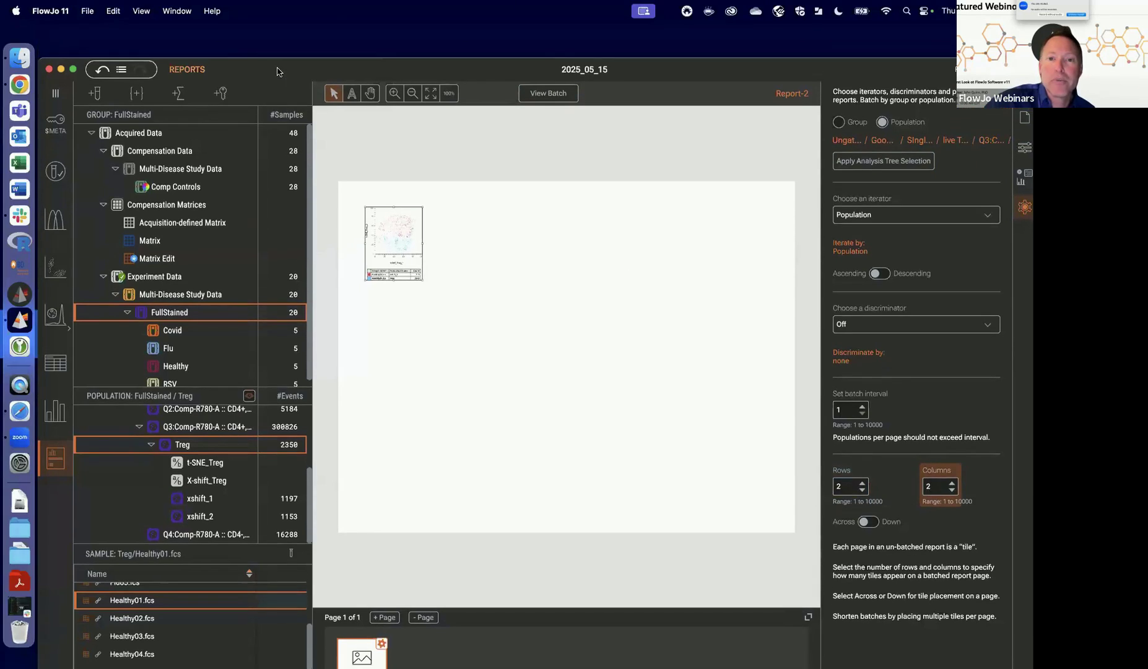
click(548, 93)
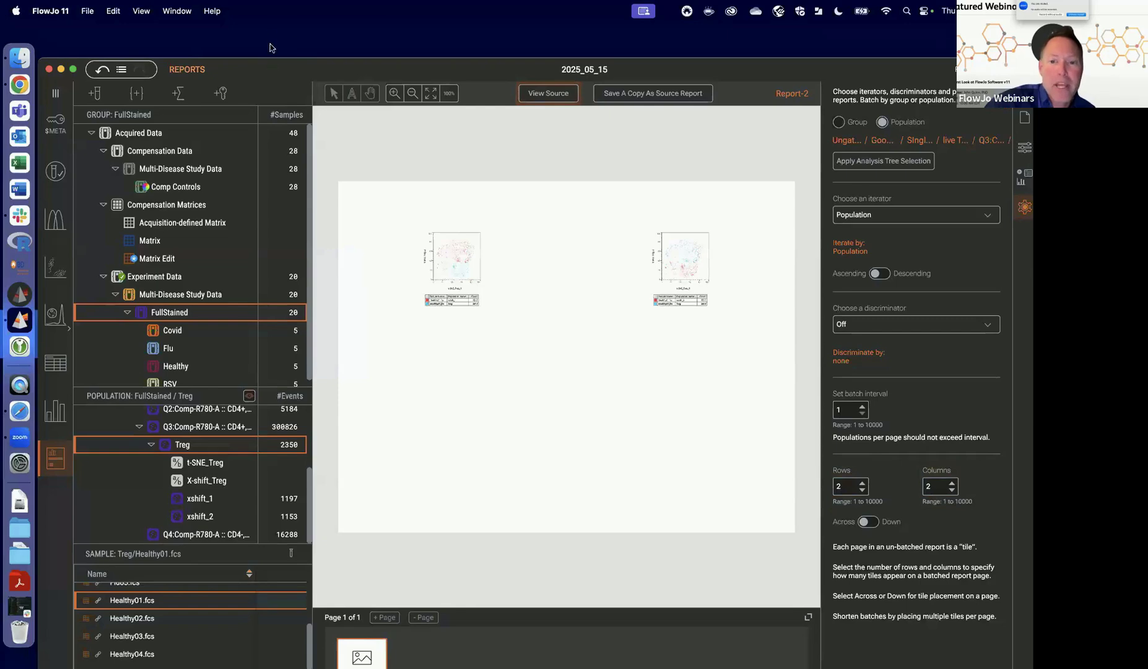
drag(270, 63, 268, 28)
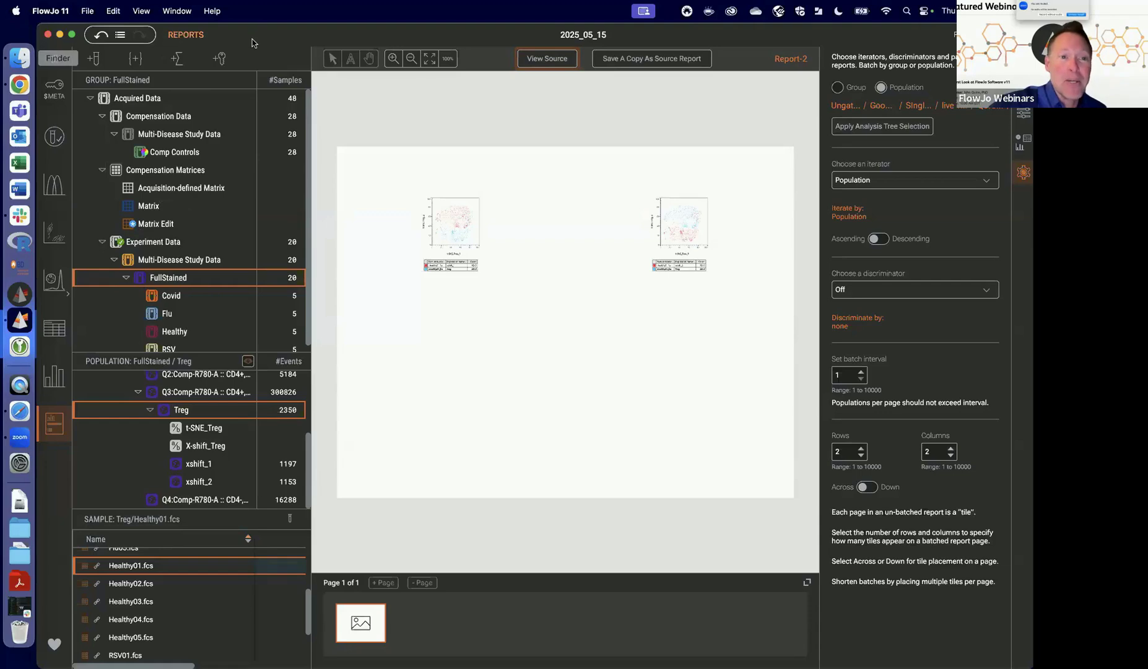
Start a new workbench, saving the current one to the Desktop as 2025_05_15.flowjo.
click(88, 12)
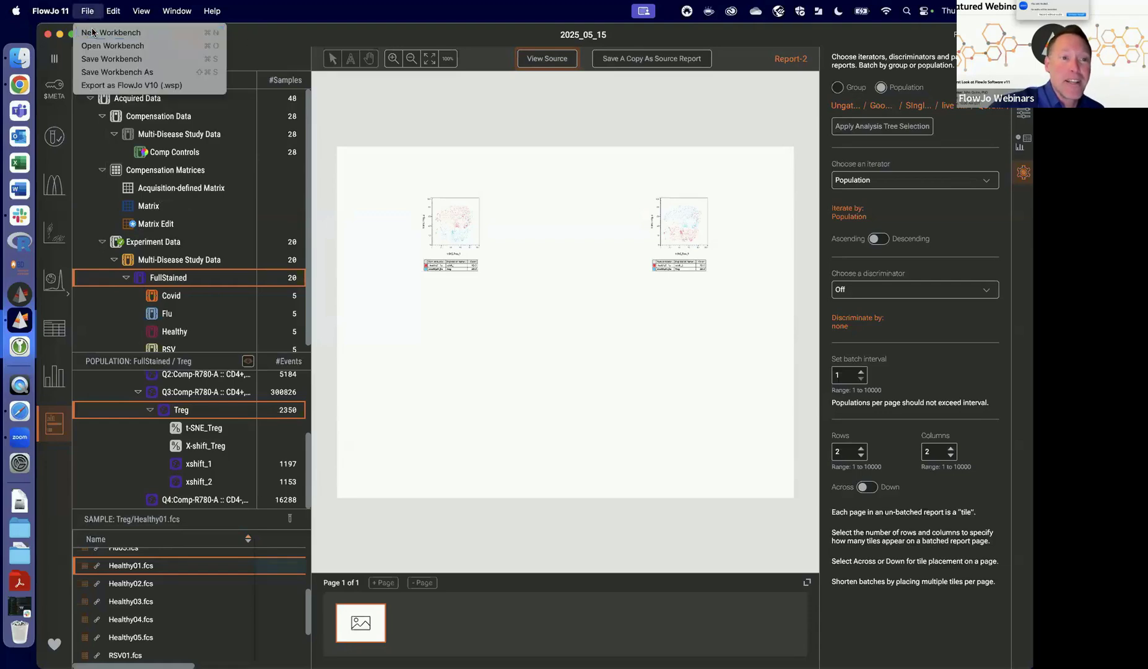
click(94, 31)
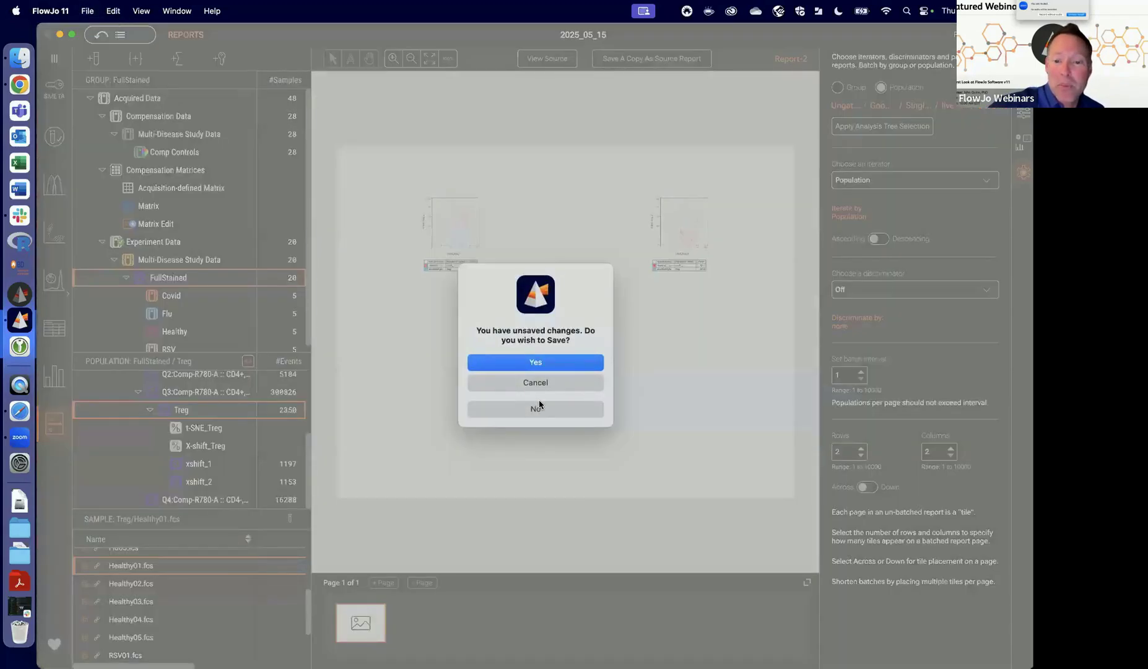
click(541, 365)
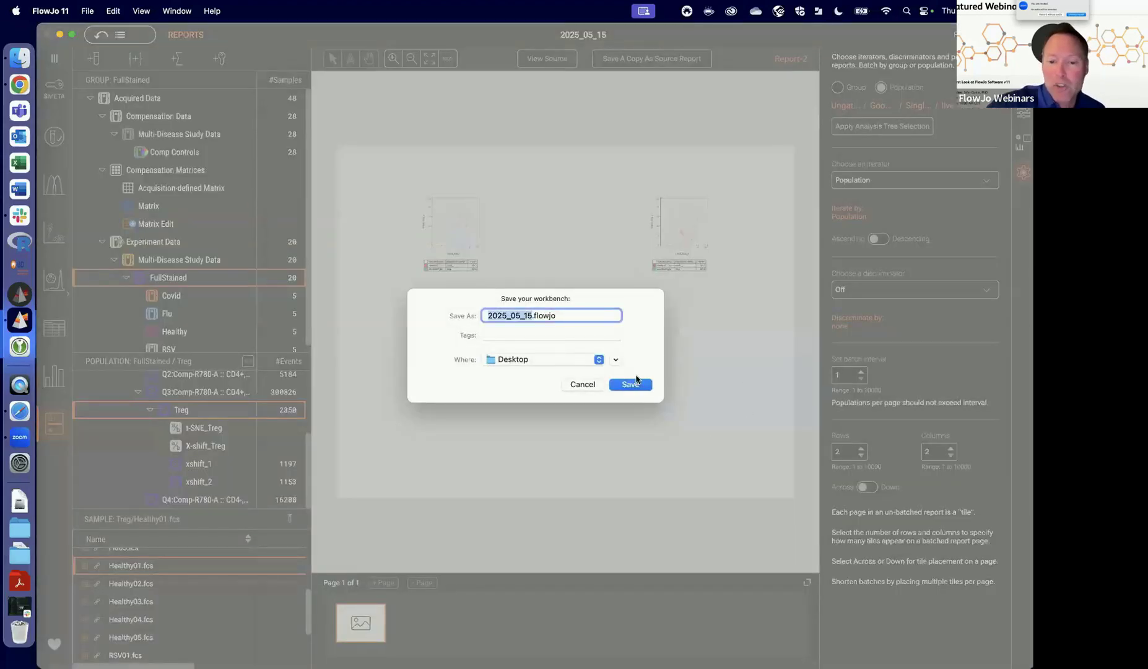
click(637, 381)
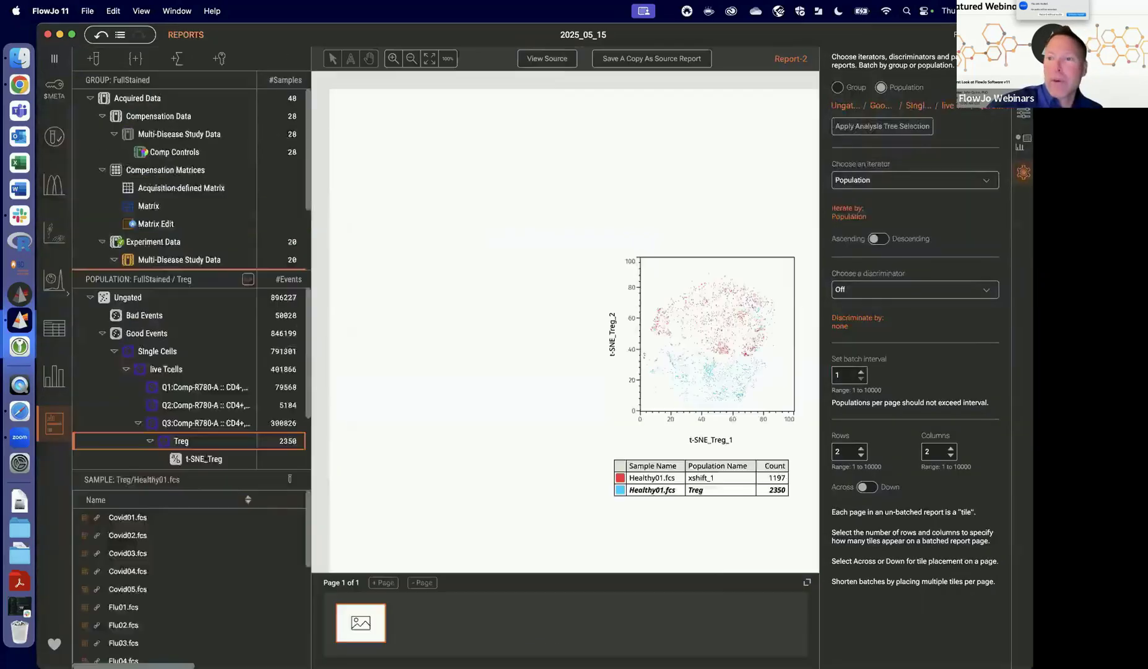
Import Cell Synapse 10K.fcs from the Cell Synapse Data folder into the new workbench and close the file browser.
drag(958, 25, 849, 39)
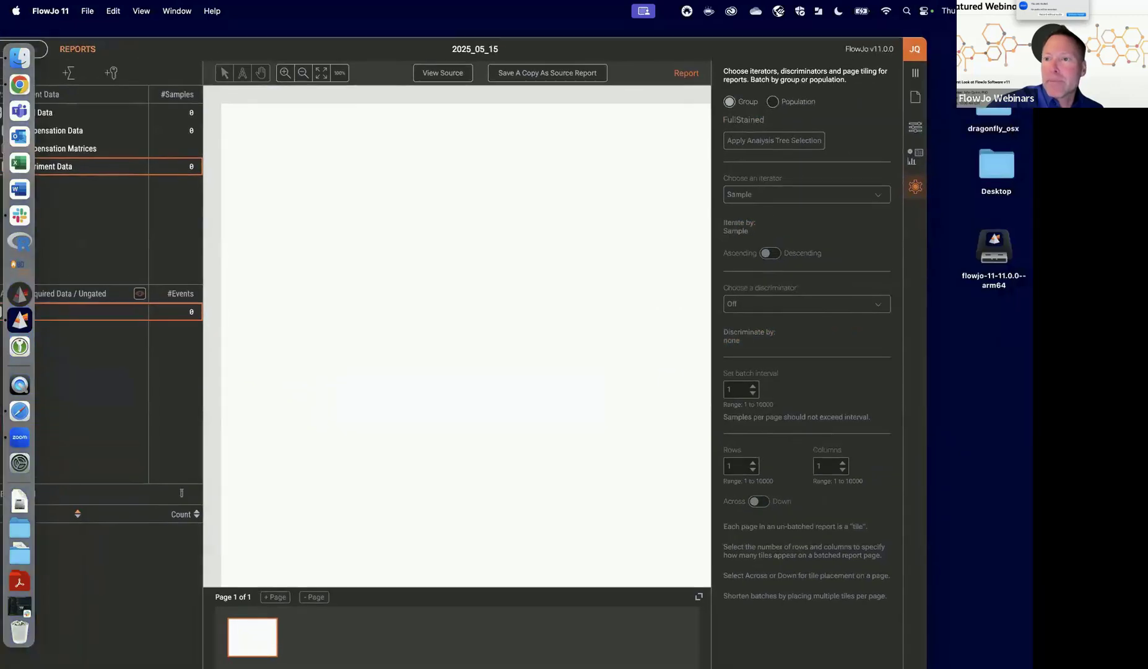
double_click(994, 65)
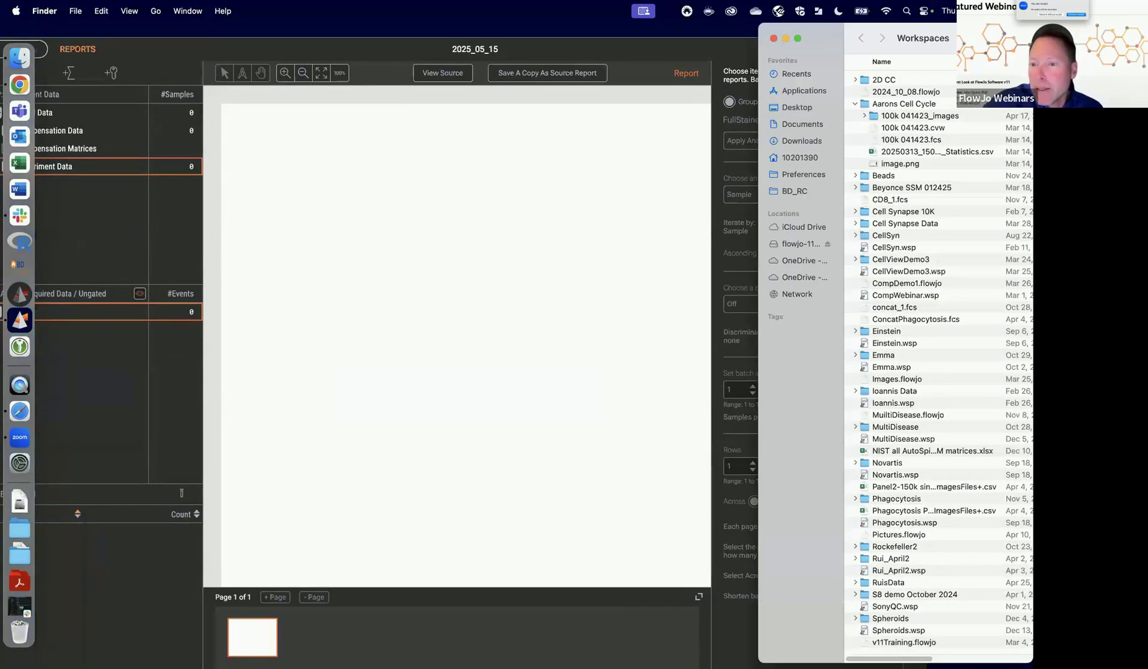
click(856, 223)
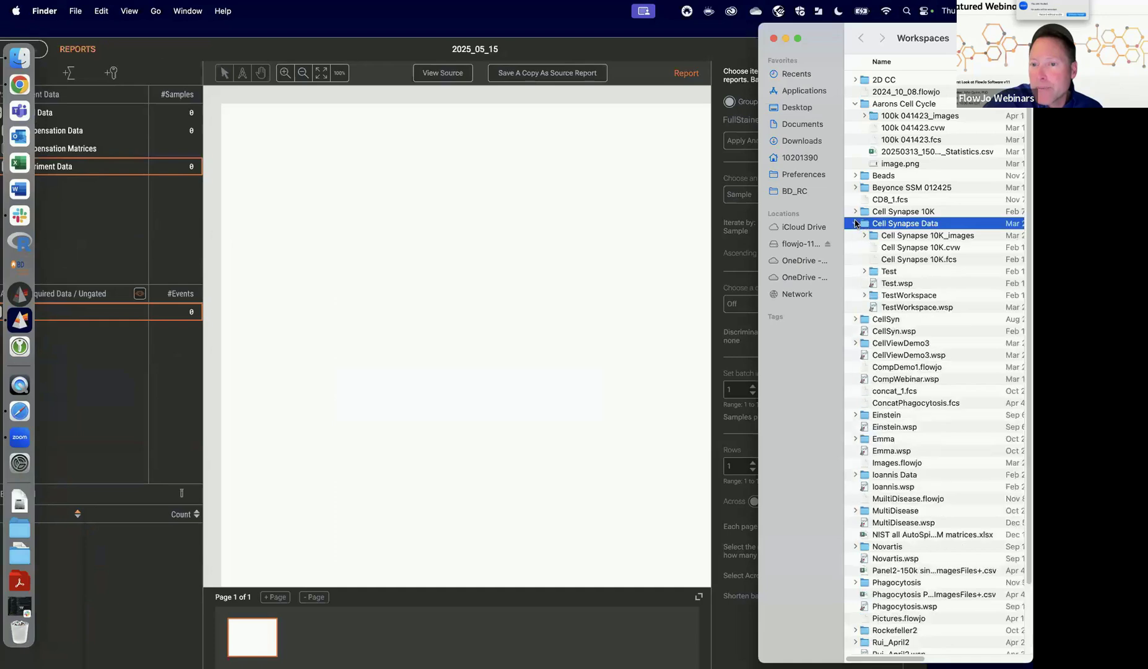
drag(924, 261, 584, 282)
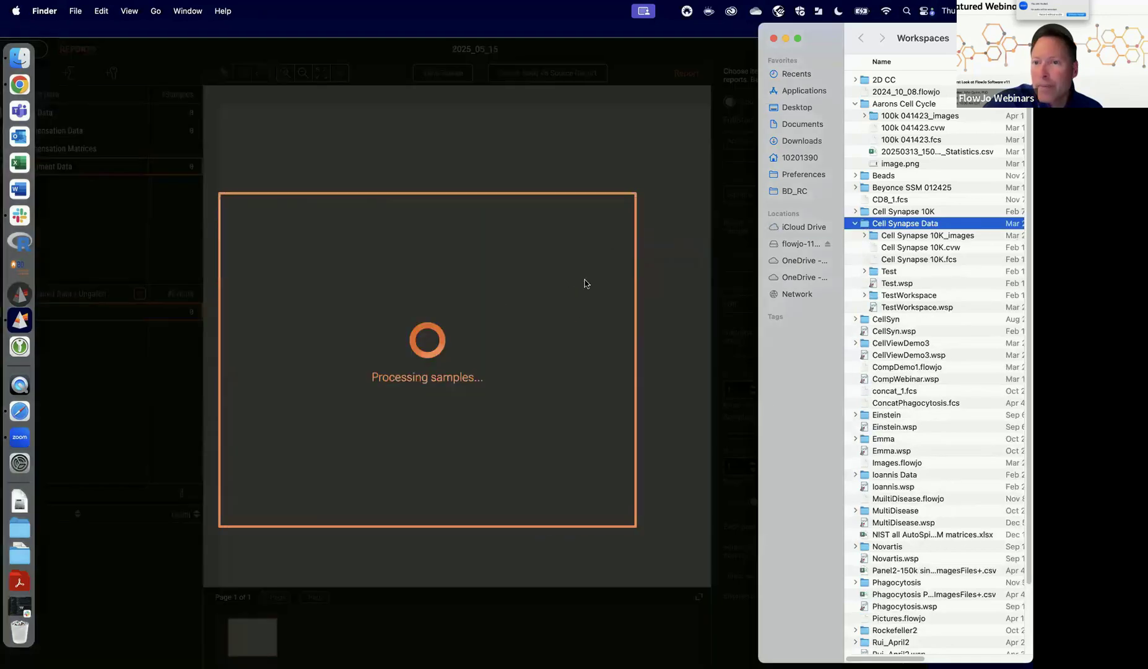
click(773, 39)
drag(733, 40, 845, 24)
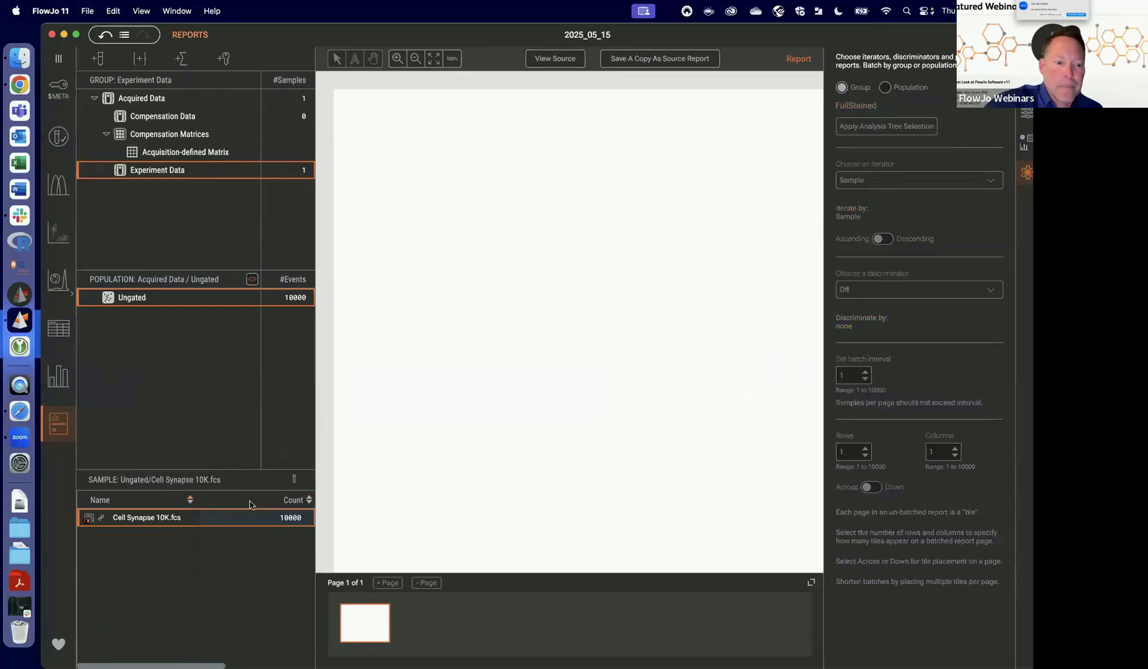
Show the image wall for the Cell Synapse 10K sample's graph, select event 5 and hide the analysis tree.
click(59, 233)
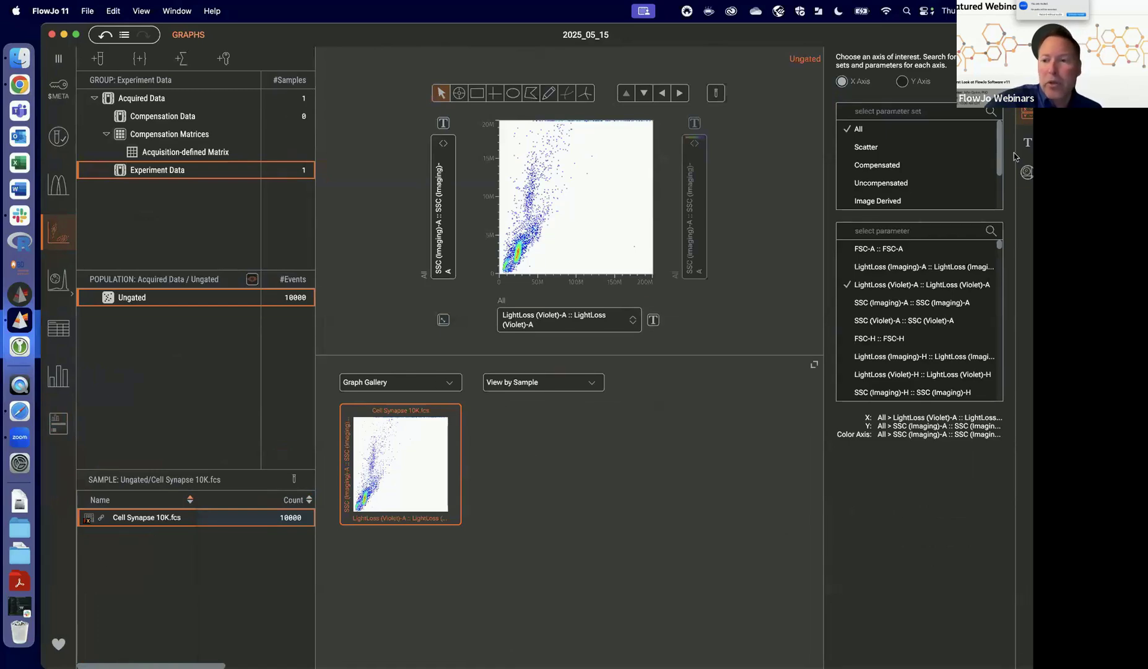
click(1026, 173)
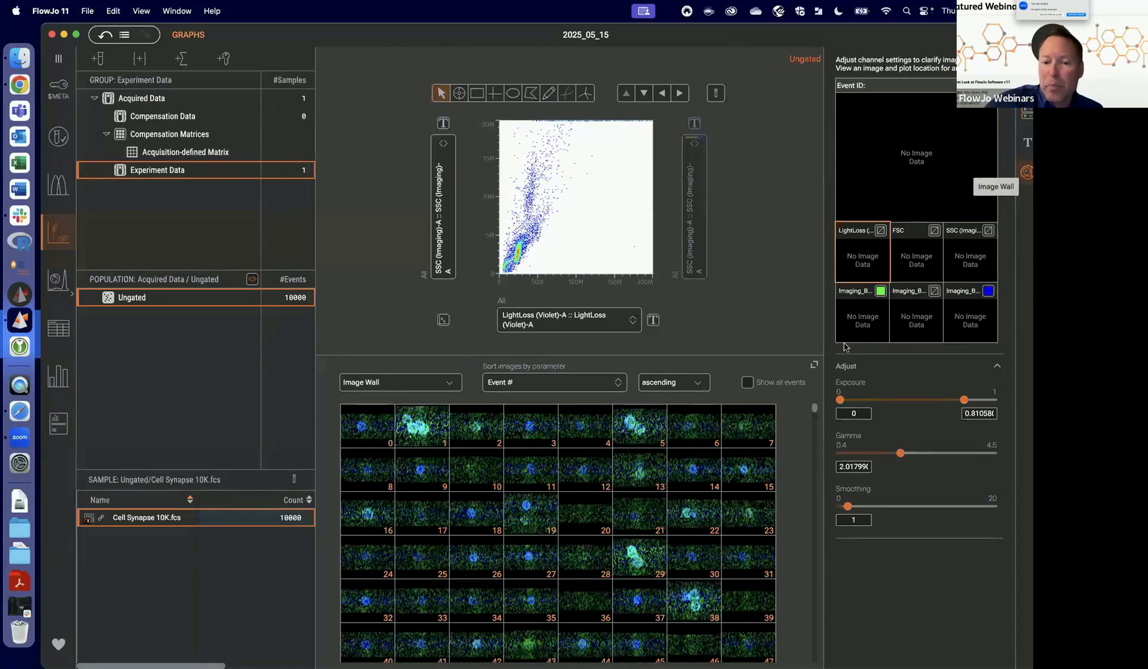
click(639, 410)
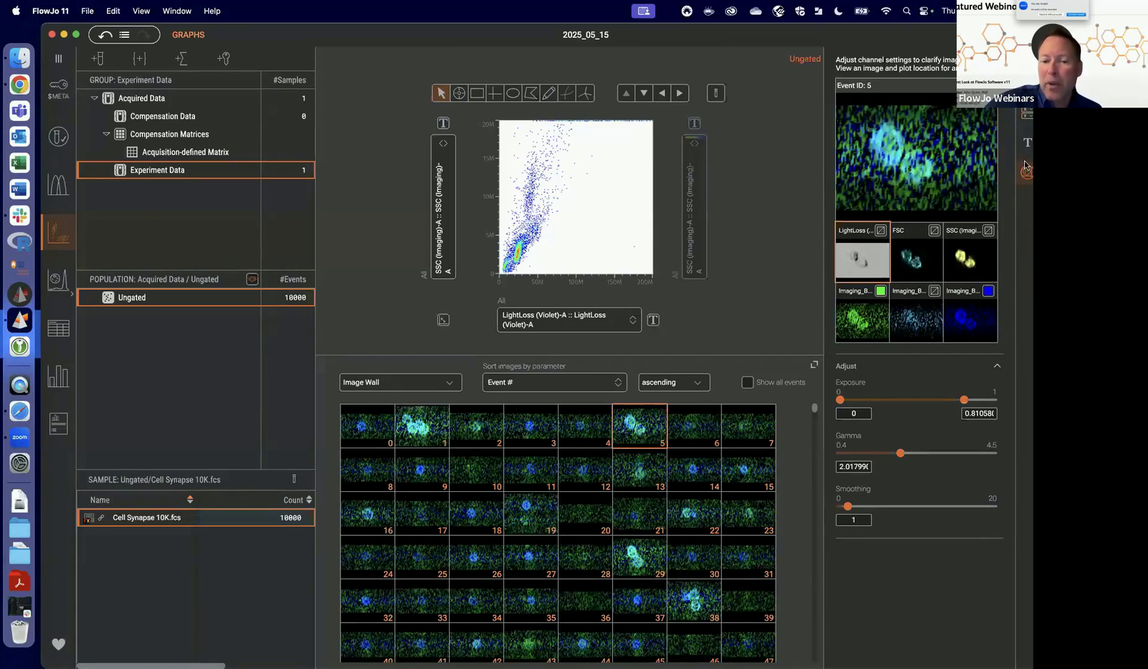
click(59, 59)
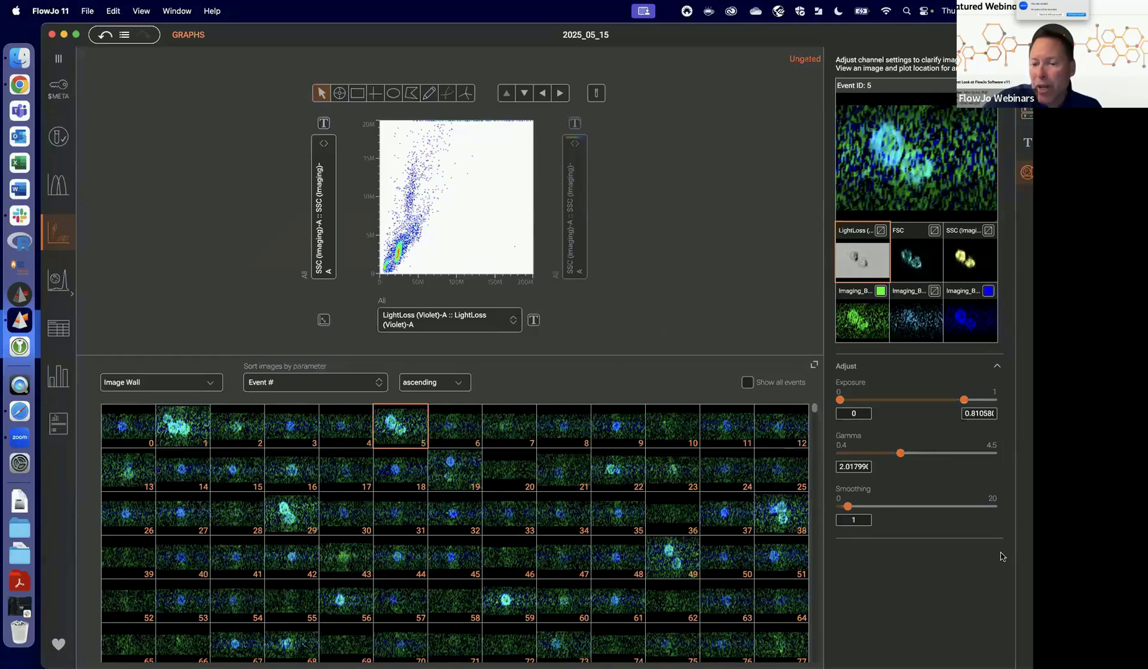
Set the green imaging channel's lower exposure limit to 0.37 and its gamma to 2.02.
click(871, 306)
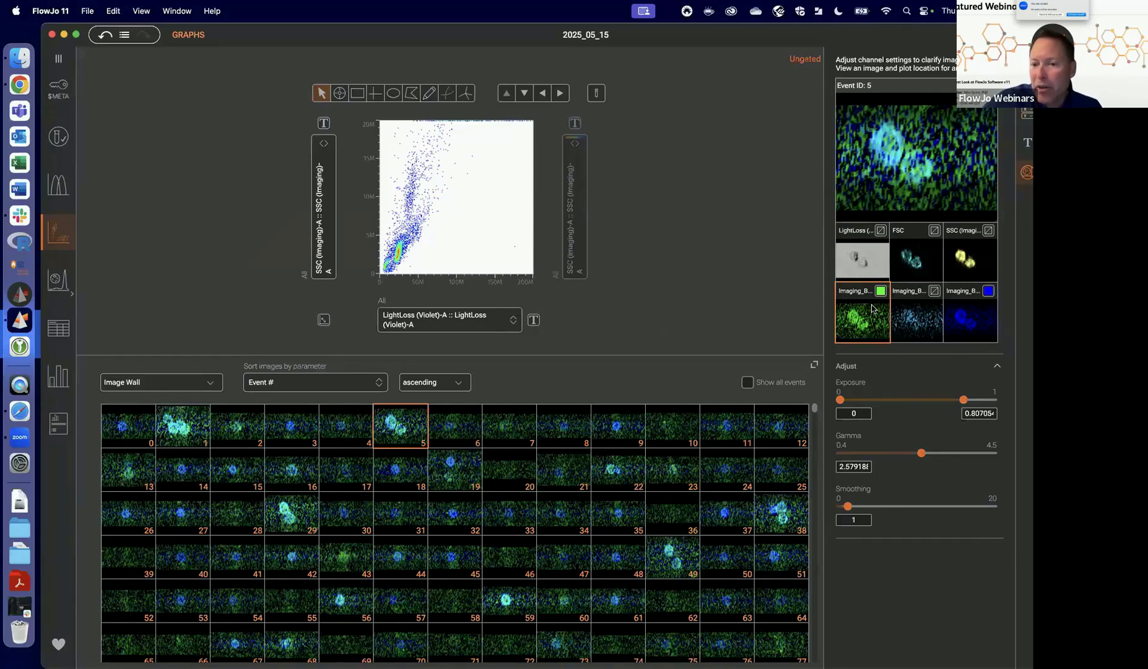
drag(840, 399, 895, 399)
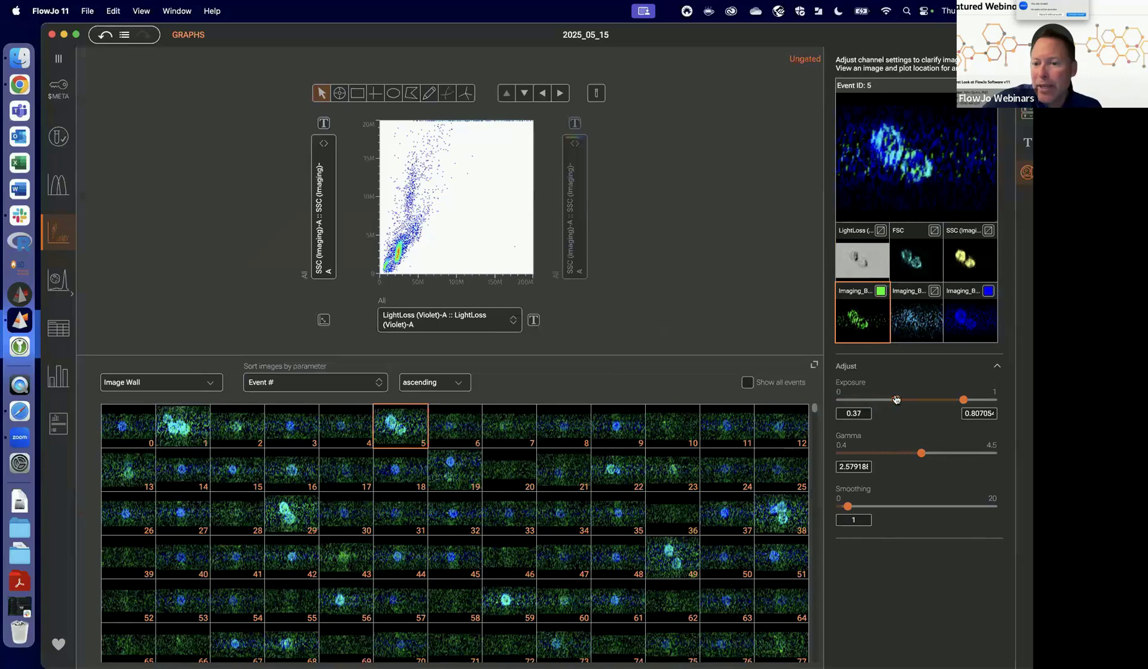
drag(922, 455, 900, 457)
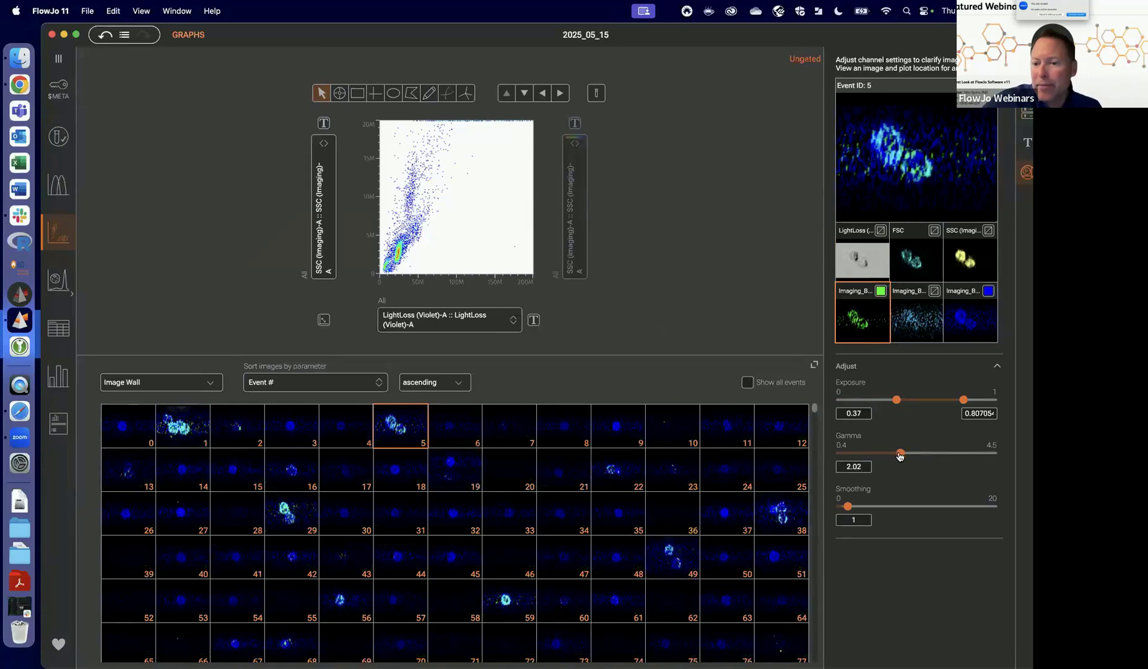
Set the blue imaging channel's lower exposure limit to 0.25.
click(929, 330)
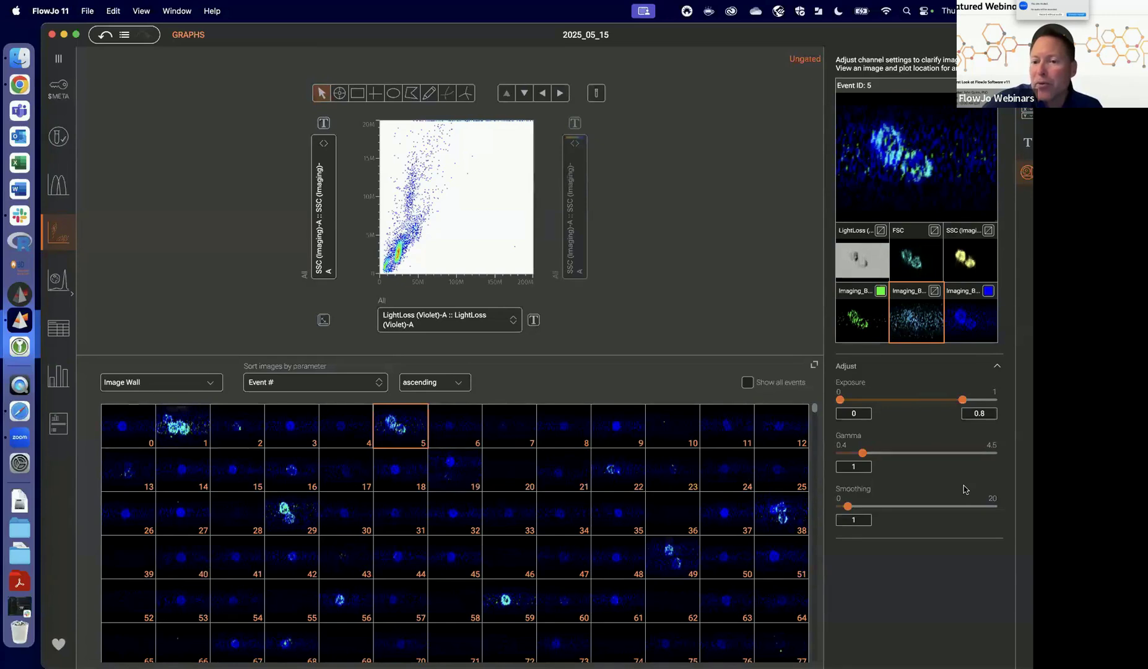
drag(839, 400, 877, 400)
click(957, 338)
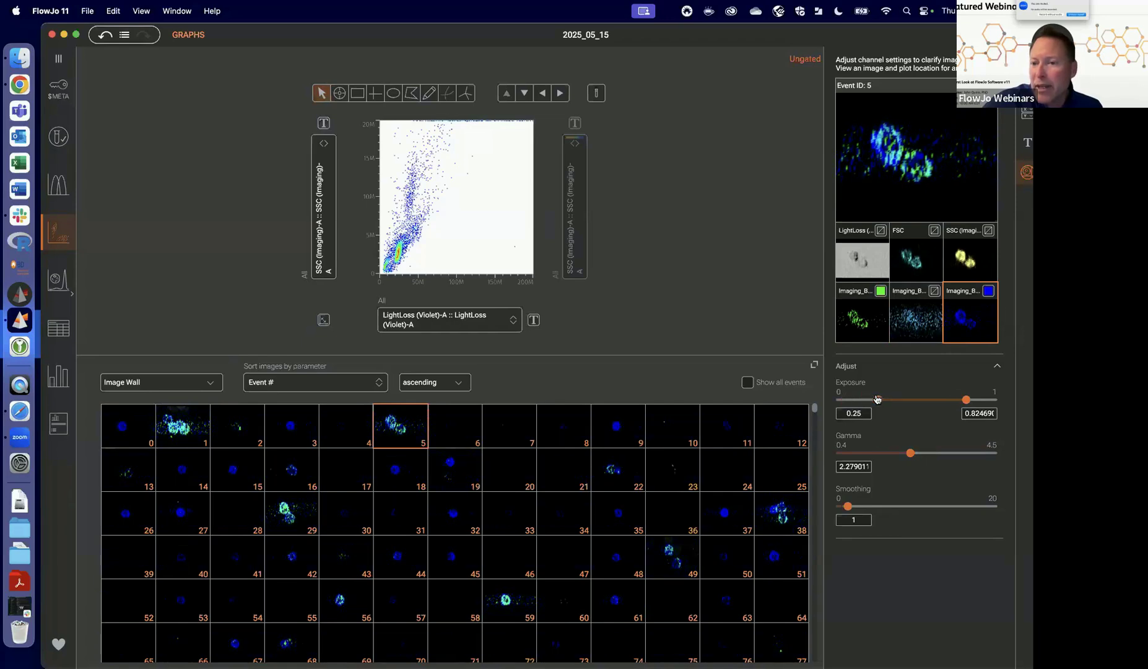
Try overlaying the LightLoss channel in grey #A39F9F on the event image, and turn that channel off again.
click(879, 233)
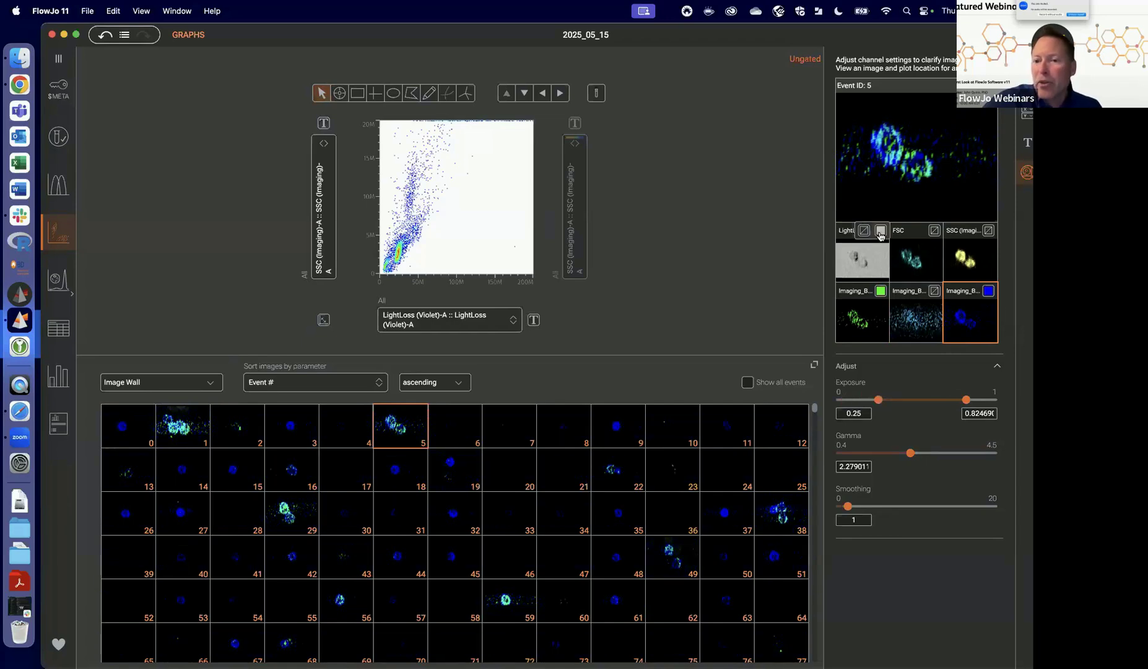
click(879, 234)
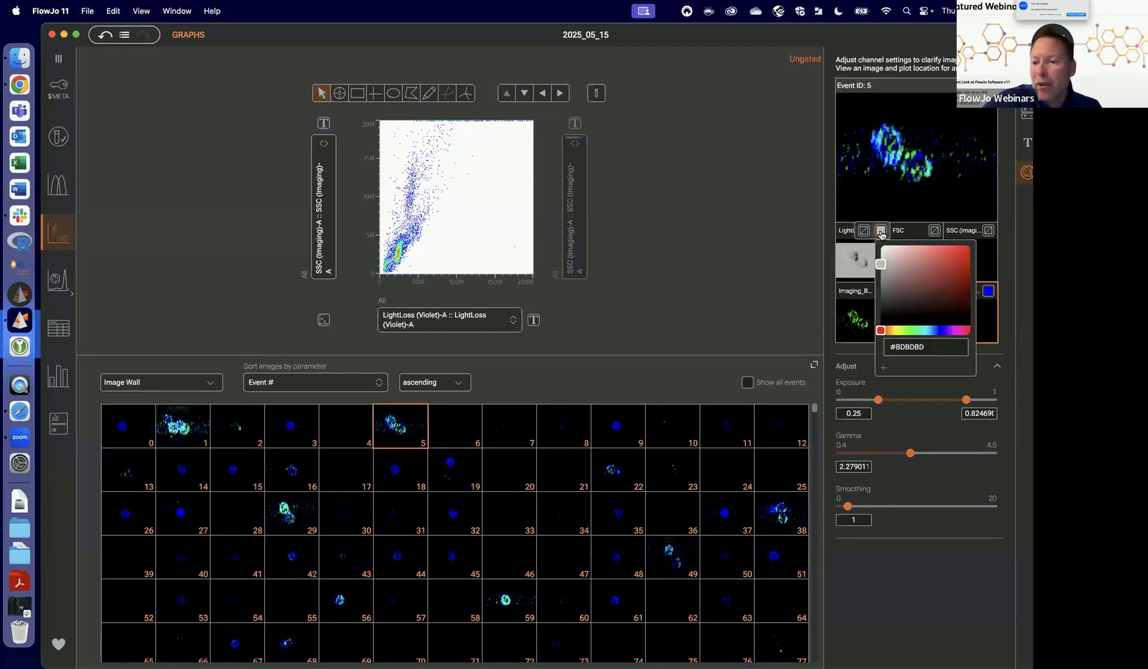
click(882, 272)
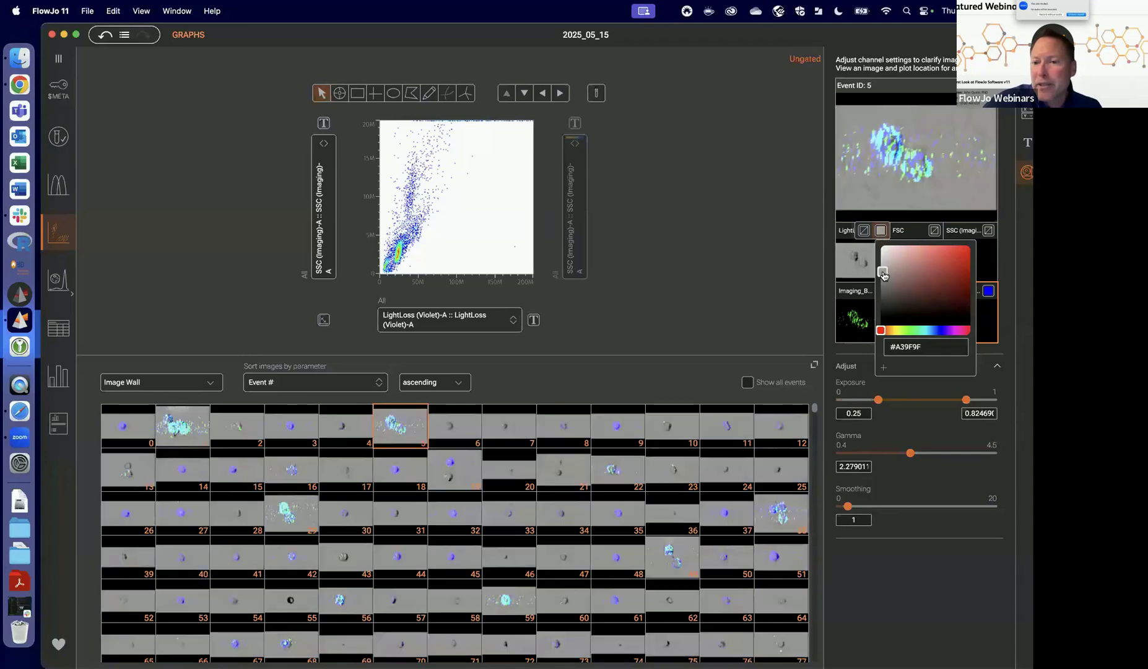
click(864, 232)
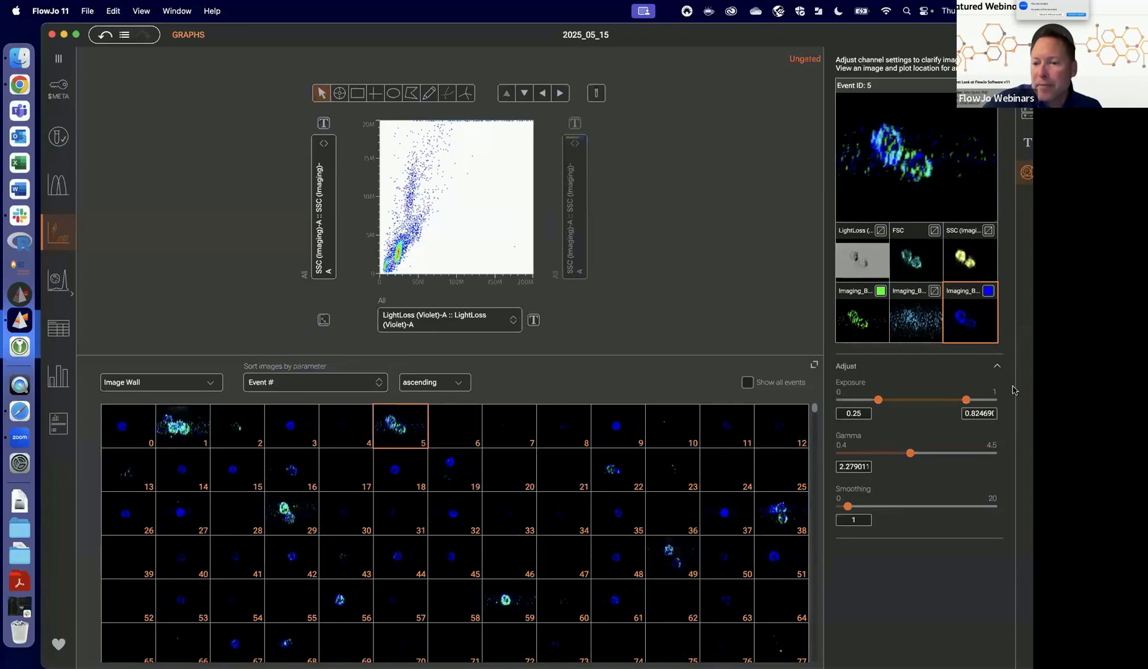
Add the SSC (Imaging) channel to the composite images in grey #8A8A87.
click(973, 265)
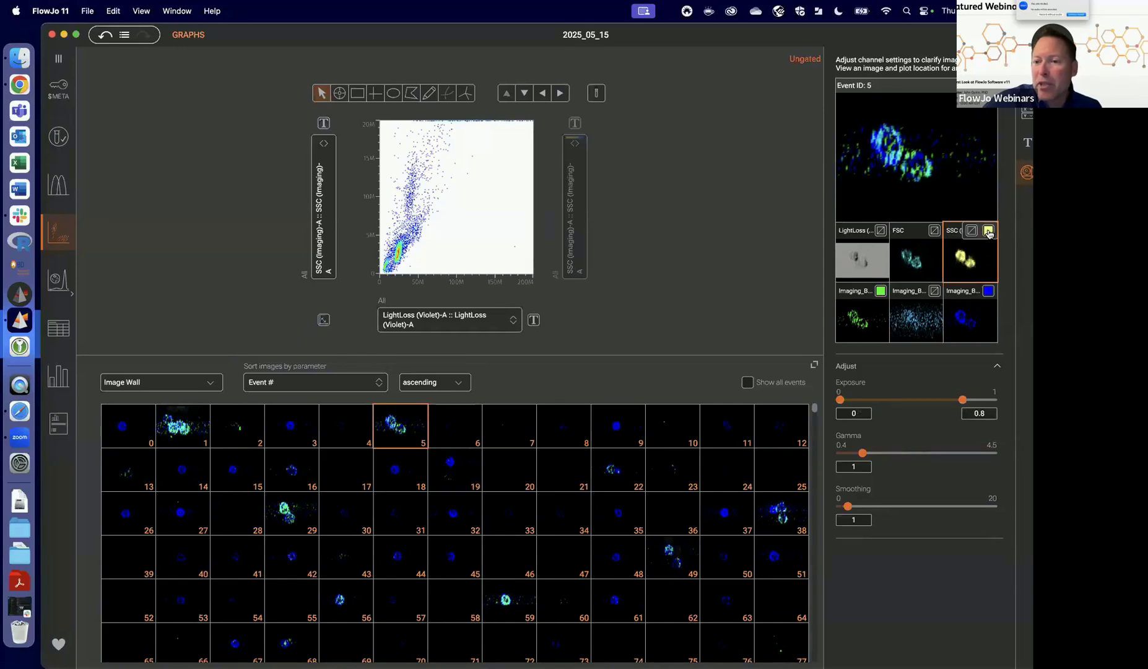
click(989, 231)
click(900, 279)
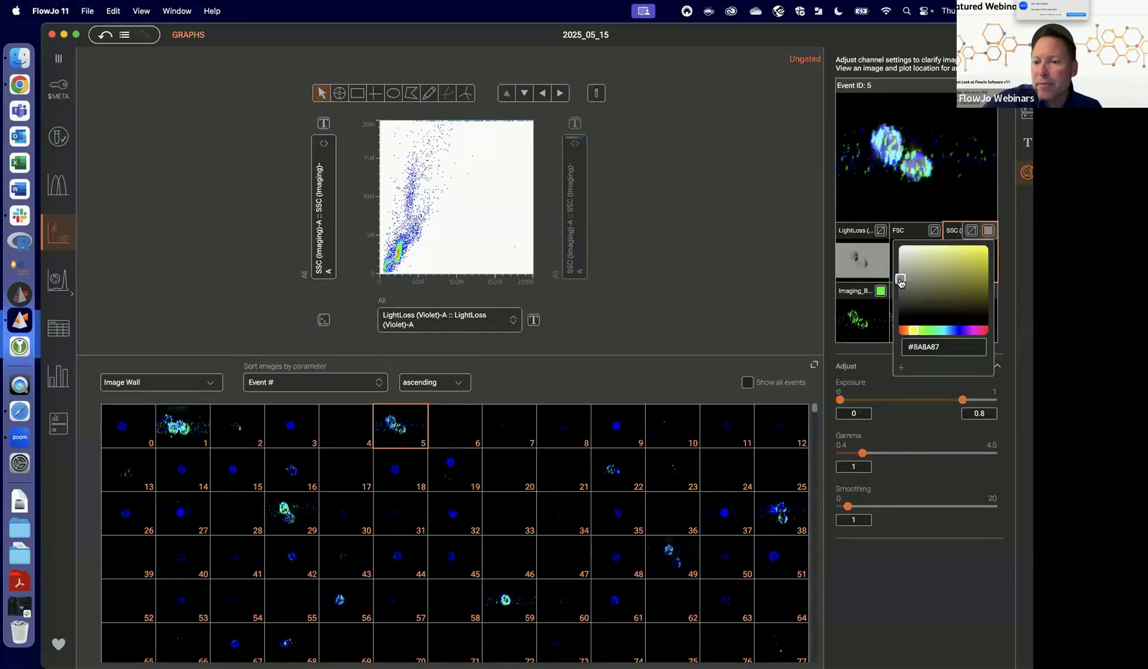
click(995, 588)
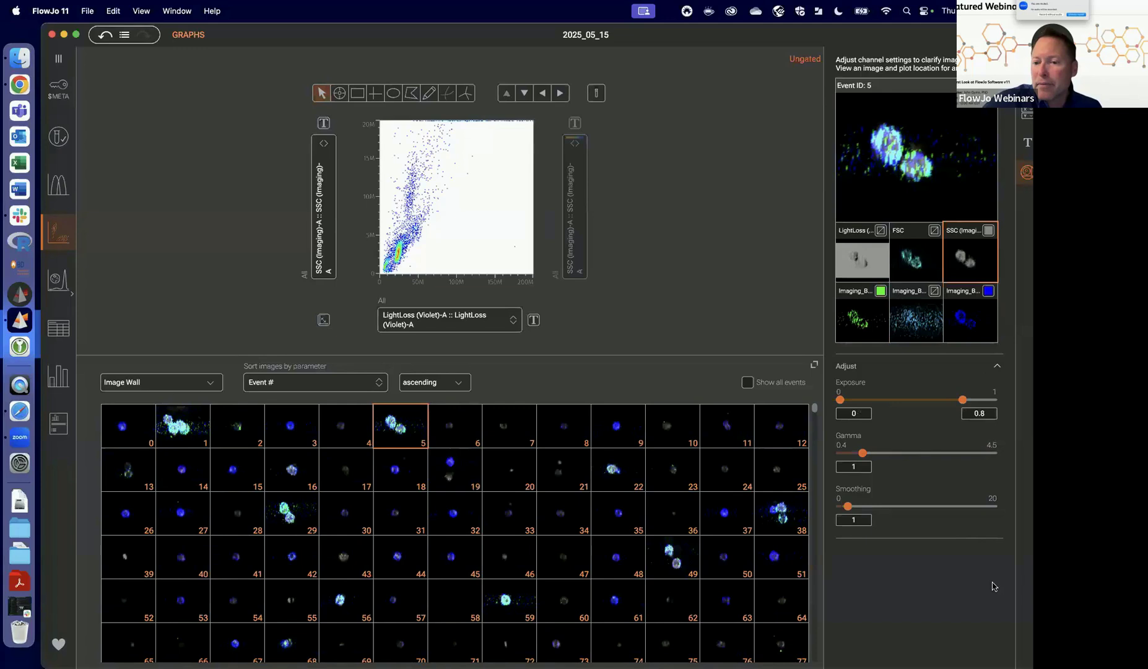
Set the green imaging channel's lower exposure limit to 0.5 and its smoothing to 2.
click(856, 319)
mouse_move(896, 399)
mouse_down()
mouse_move(883, 400)
mouse_move(917, 399)
mouse_up()
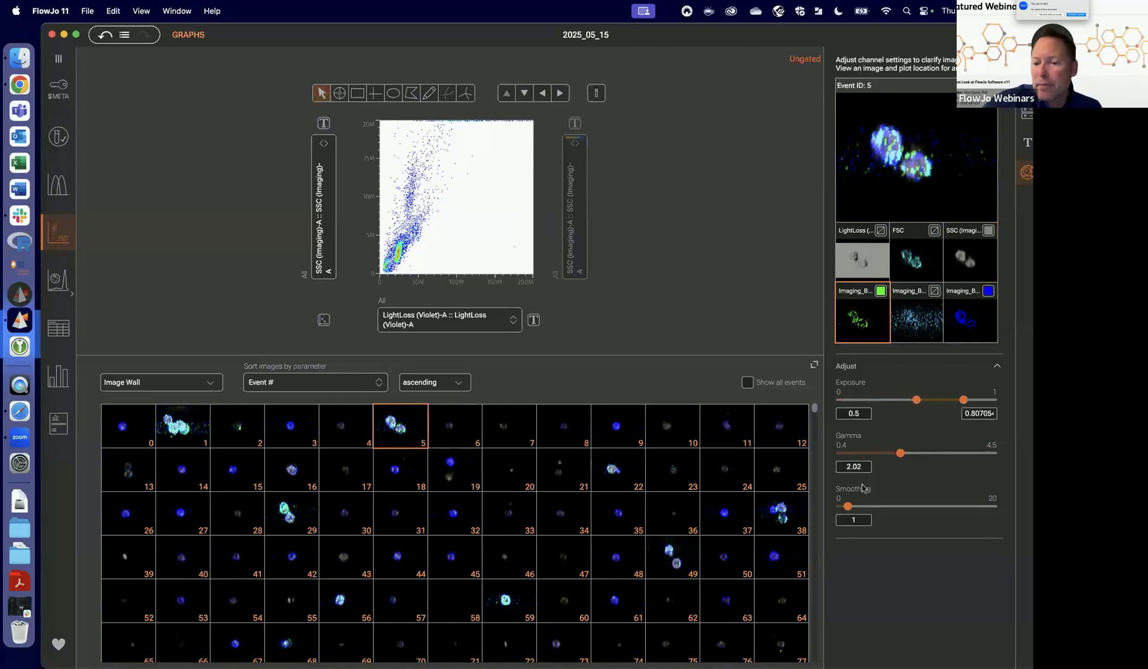
drag(848, 506, 856, 506)
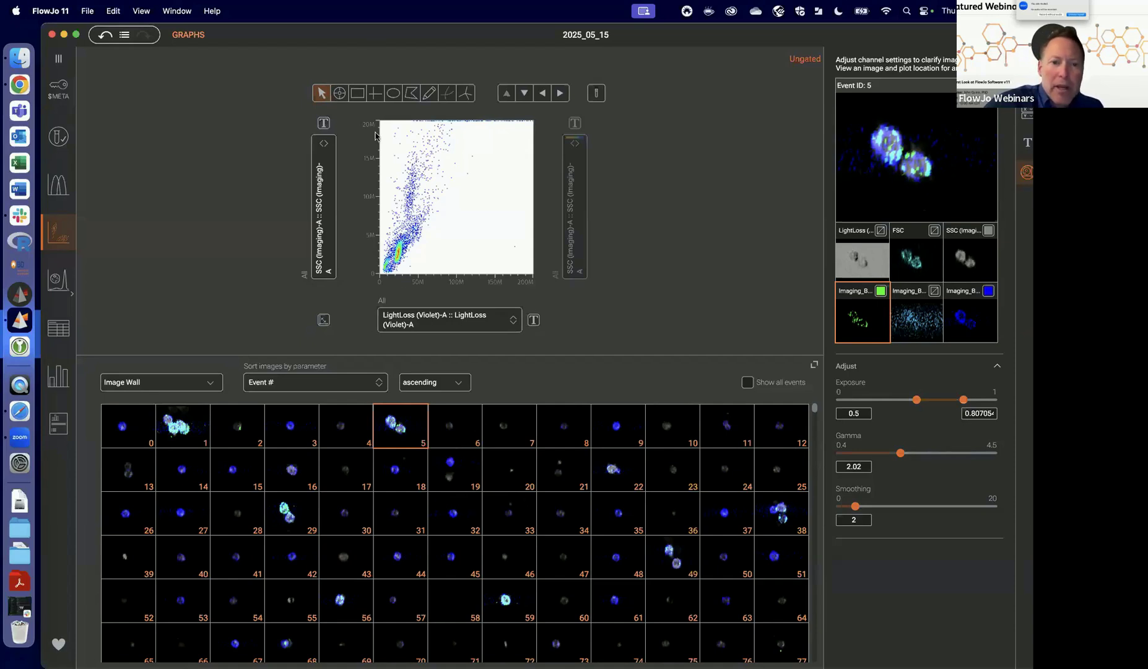
Gate the dense cluster at low LightLoss and SSC with an ellipse named These, and display that population from the analysis tree.
click(393, 94)
drag(396, 268, 398, 240)
text(Theses)
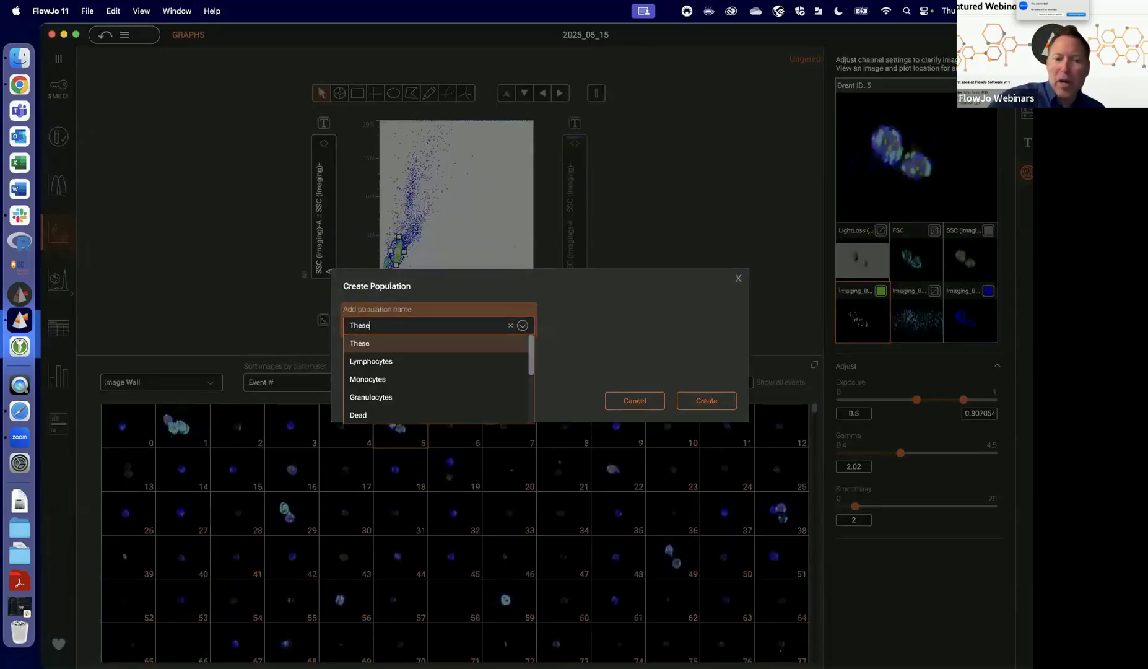
key(Return)
click(728, 403)
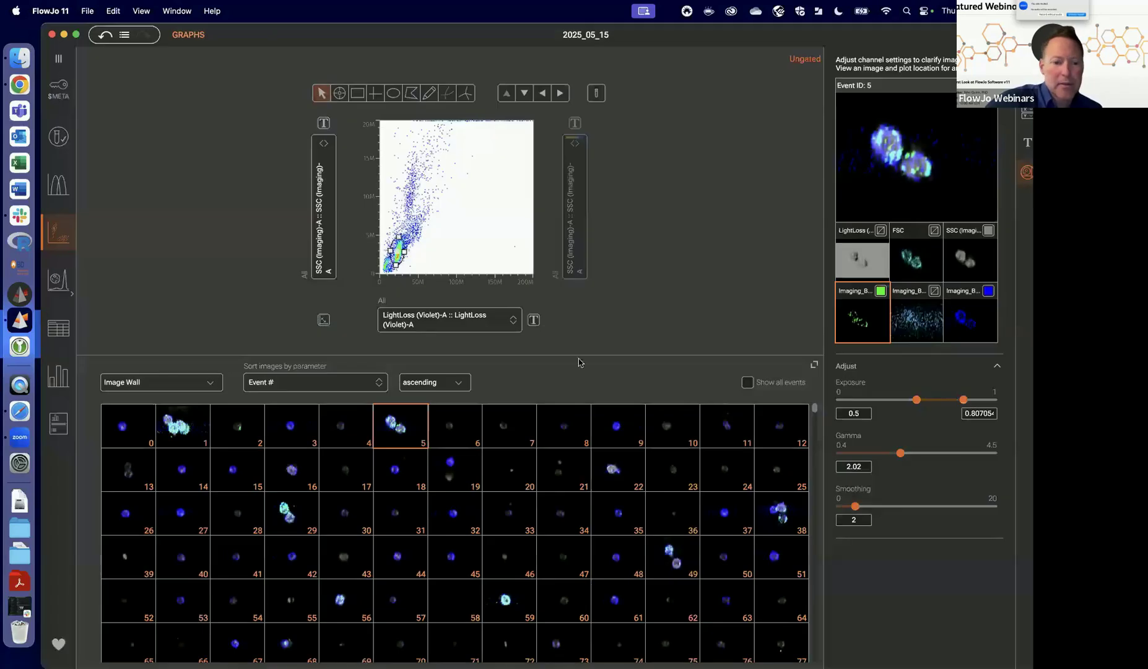
click(56, 56)
click(140, 315)
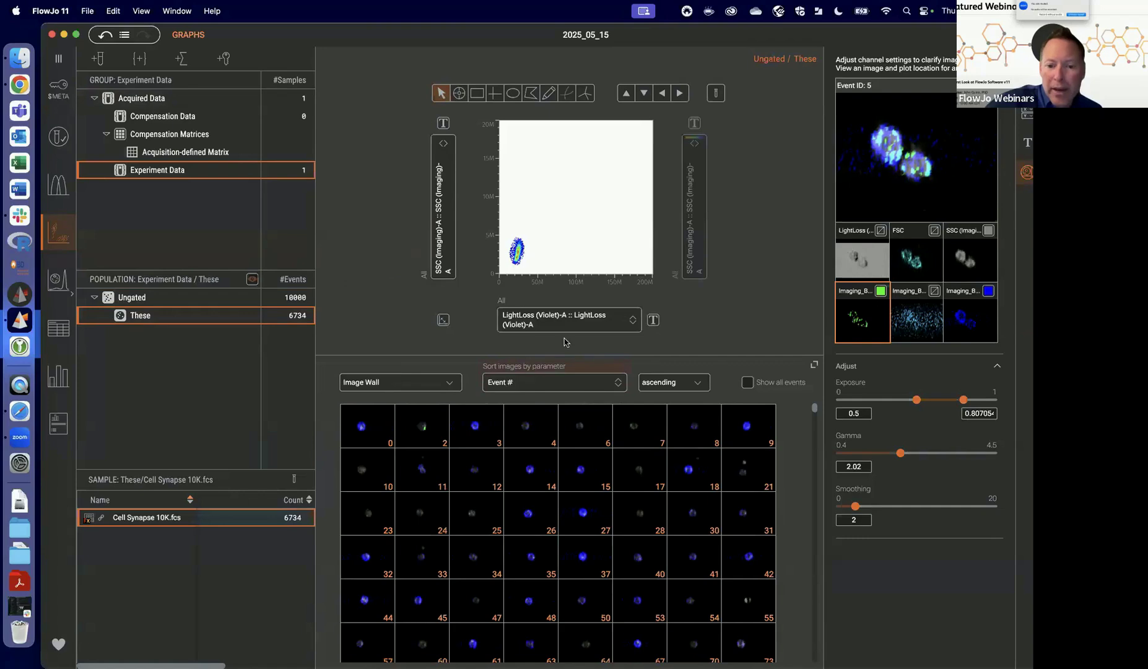
Sort the image wall by Eccentricity (LFA-1 PE-Cy7*) in descending order and select event 7124.
click(548, 385)
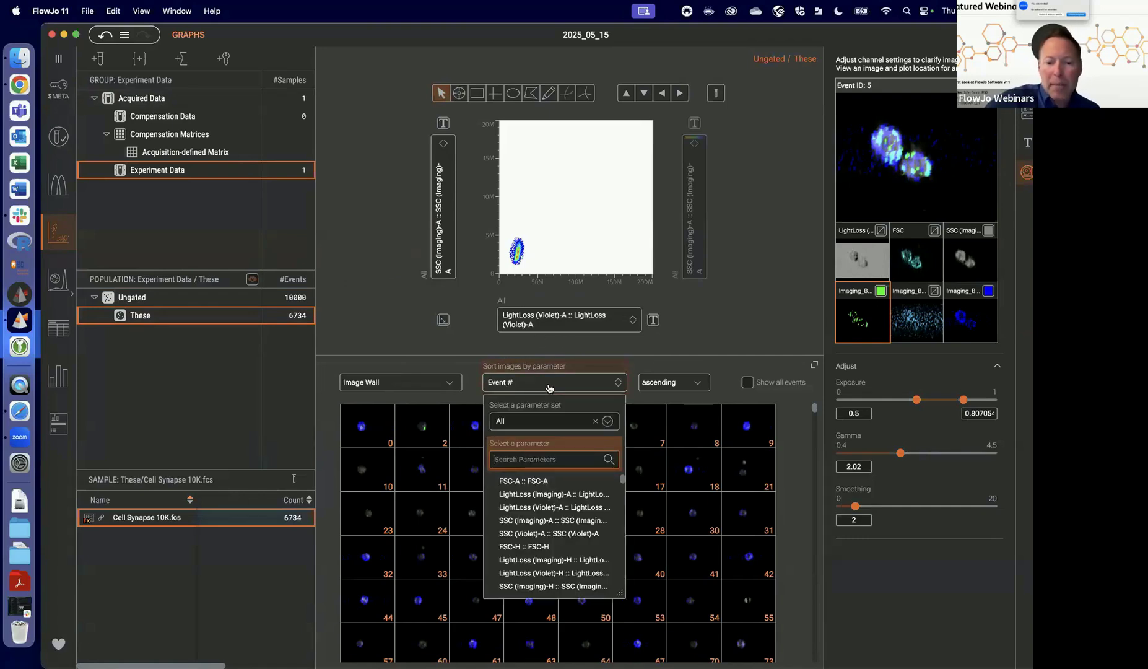
text(ecc)
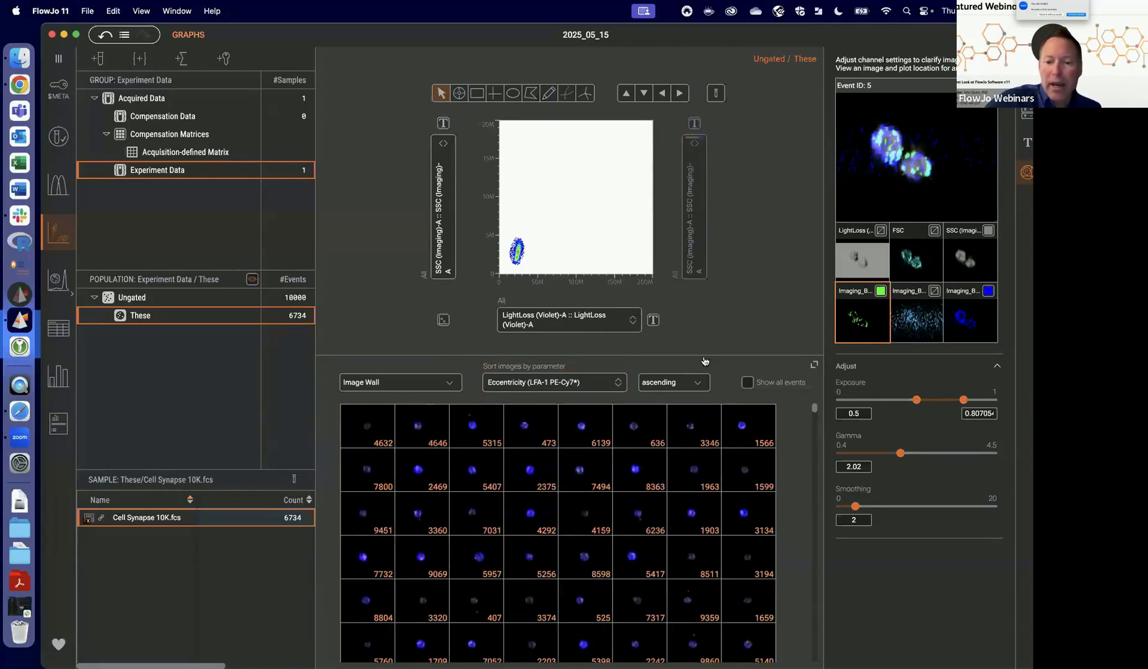
click(697, 384)
click(662, 418)
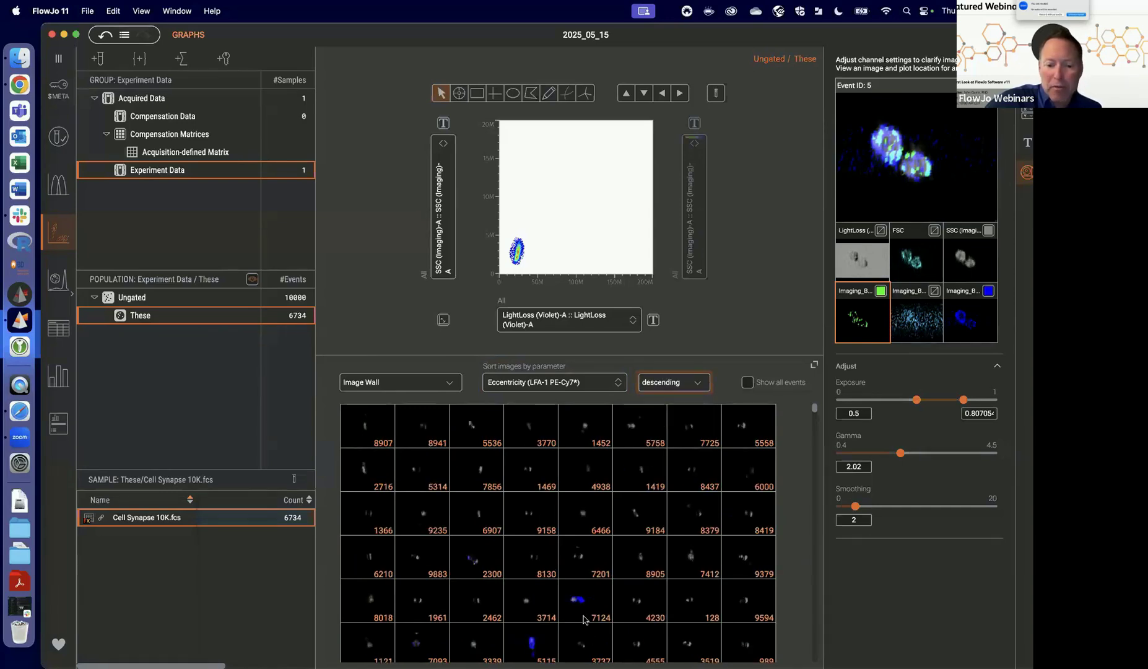
click(585, 611)
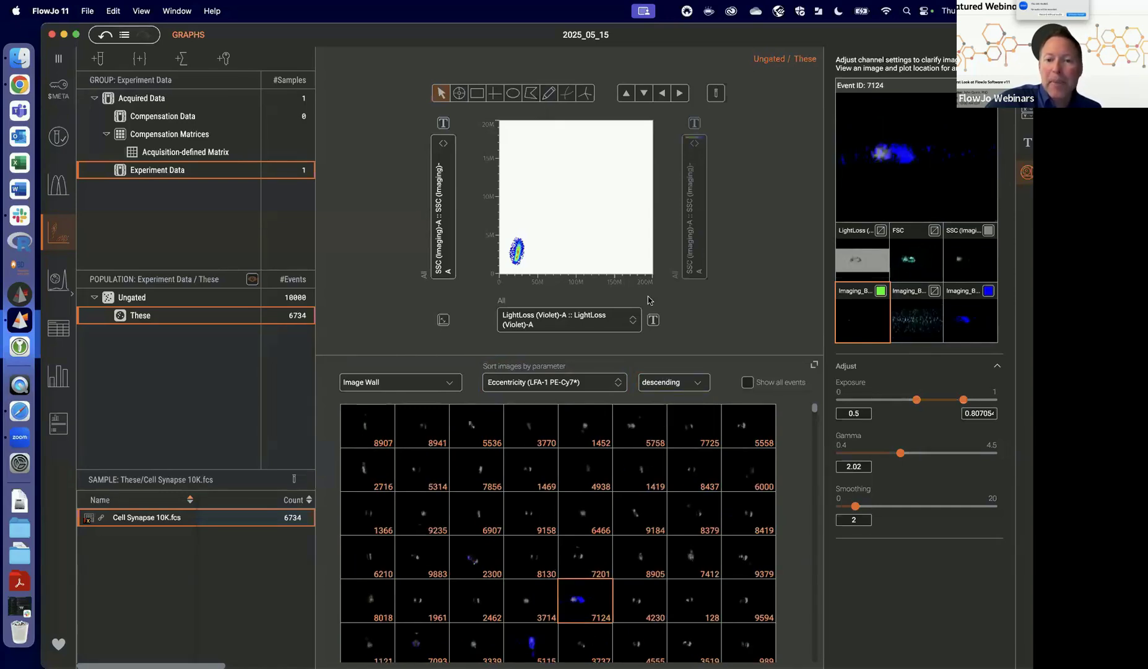
Set the plot's X axis to the Image Derived parameter Eccentricity (LFA-1 PE-Cy7*).
click(1026, 146)
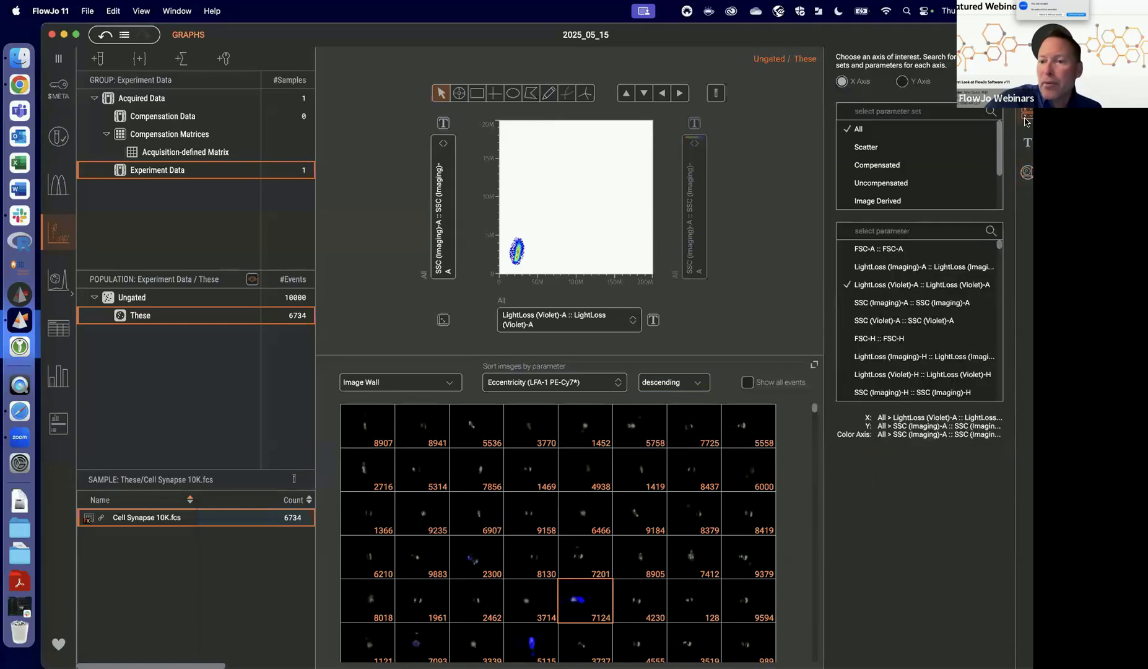
scroll(905, 180, down, 2)
click(898, 166)
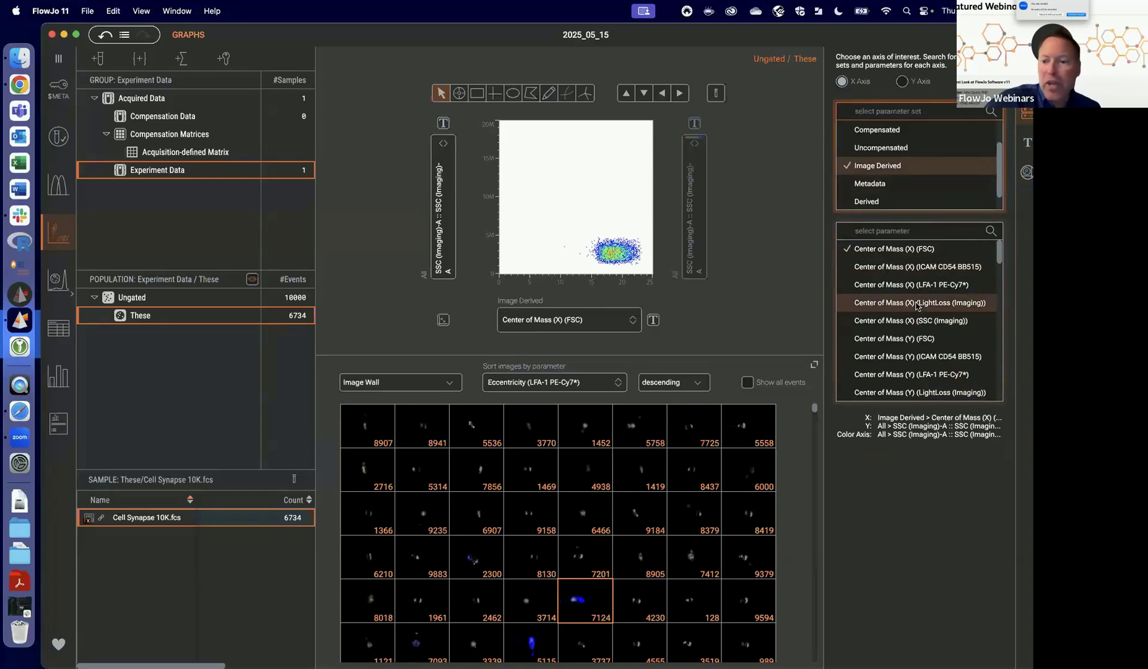
scroll(917, 309, down, 5)
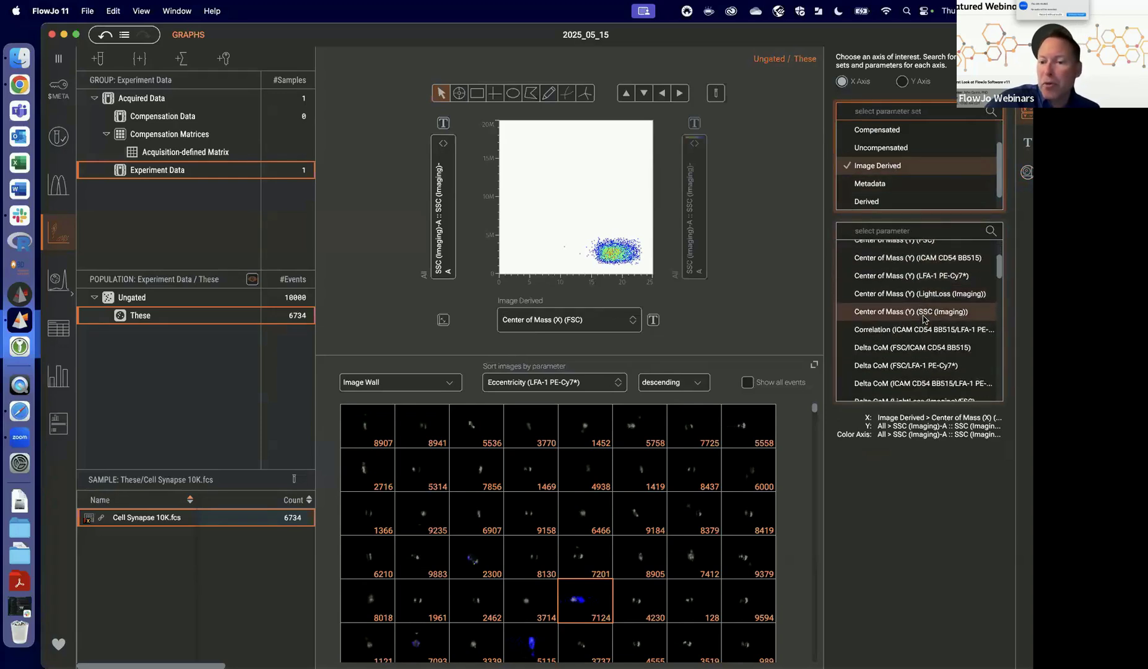
scroll(923, 318, down, 8)
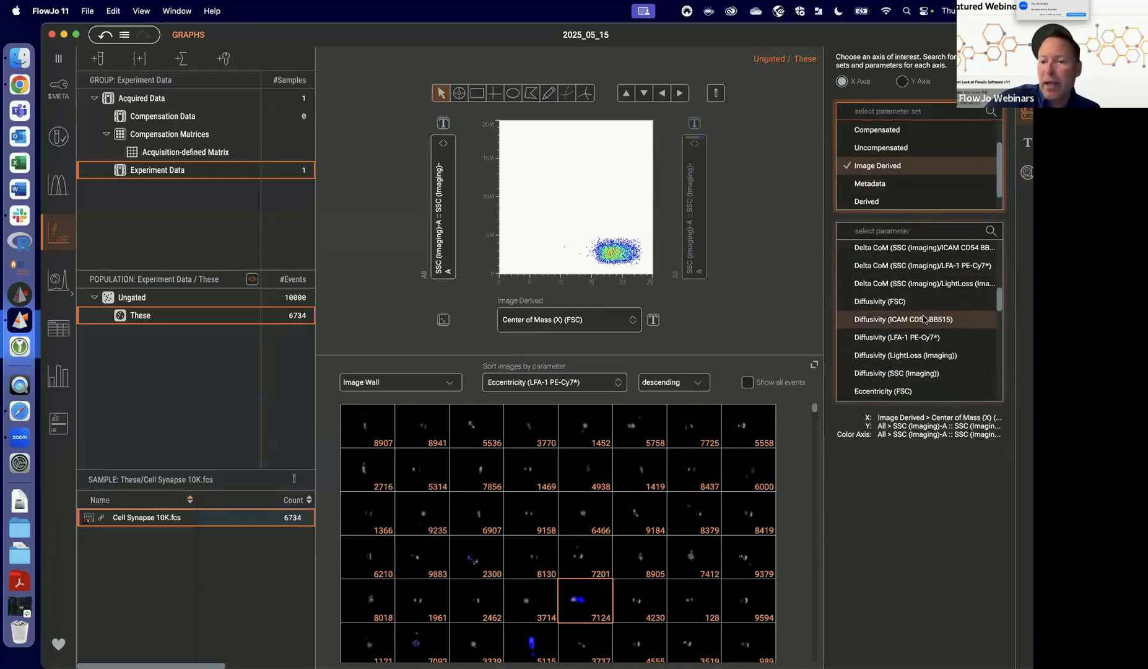
scroll(924, 319, down, 4)
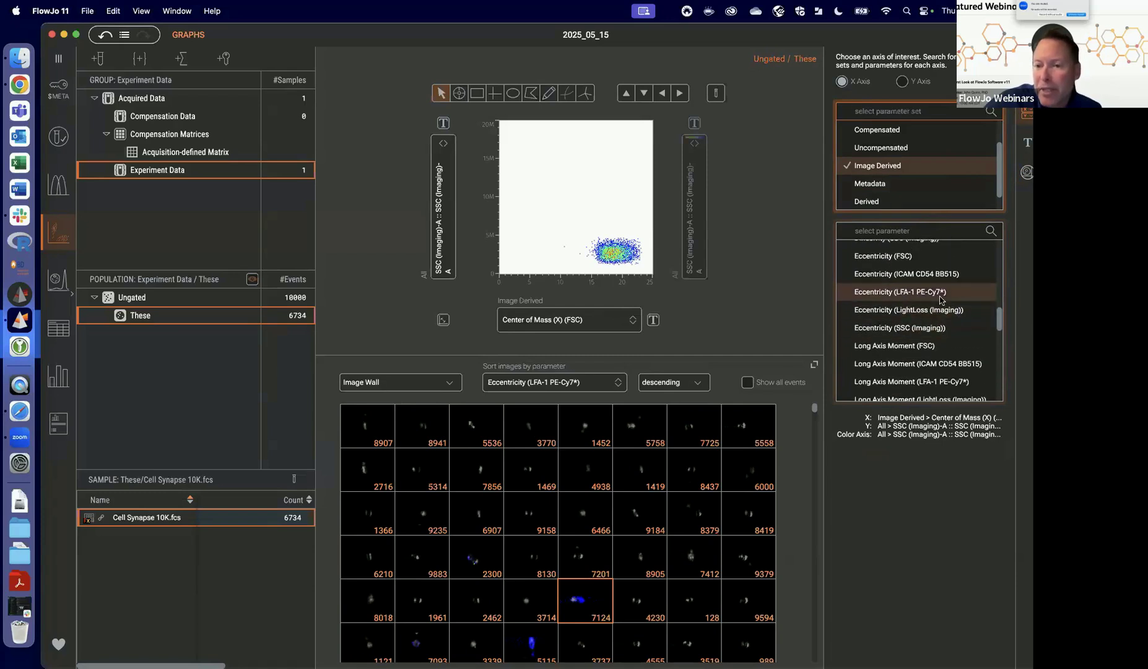
click(938, 297)
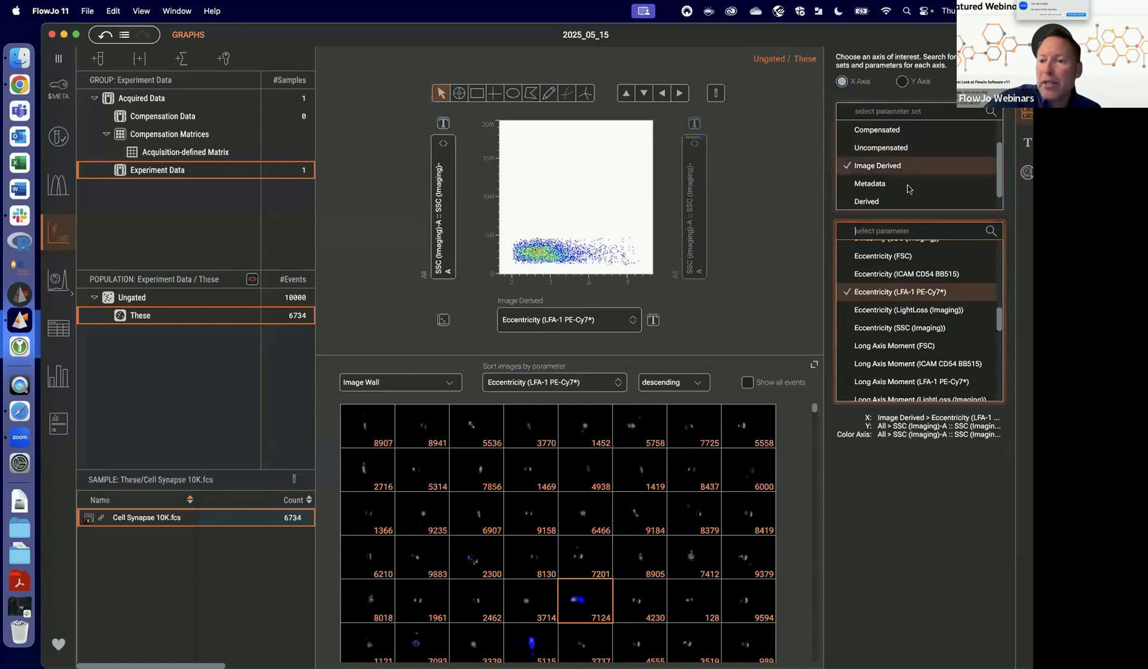
Set the plot's Y axis to the Image Derived parameter Radial Moment (LFA-1 PE-Cy7*).
click(909, 82)
click(896, 165)
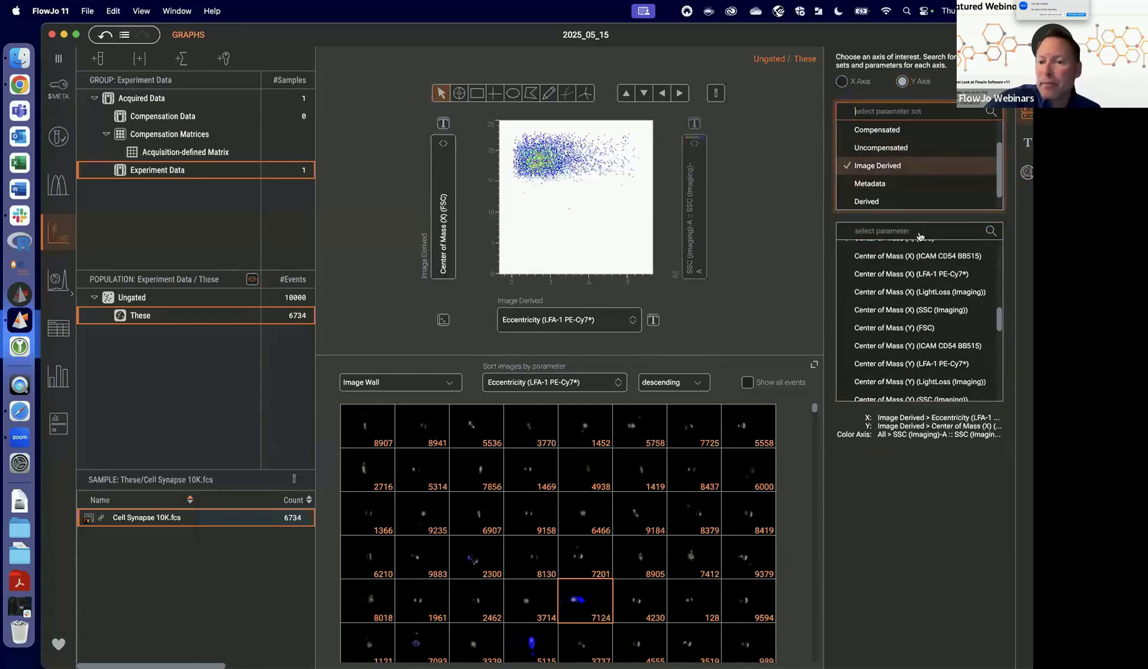
click(919, 234)
text(rad)
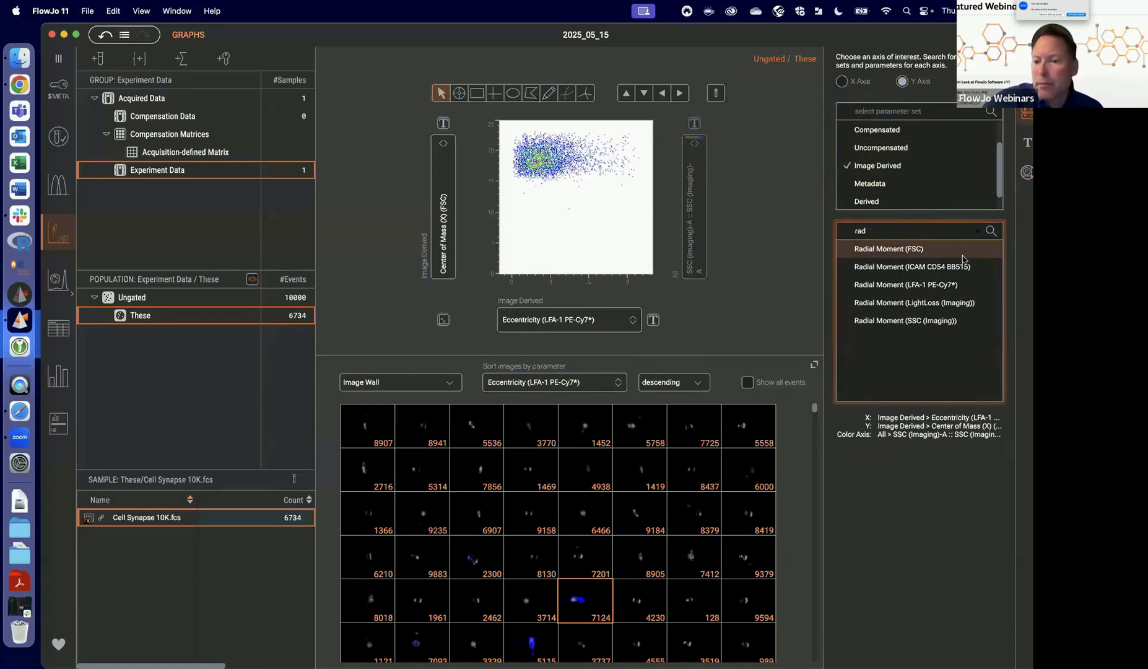
click(934, 284)
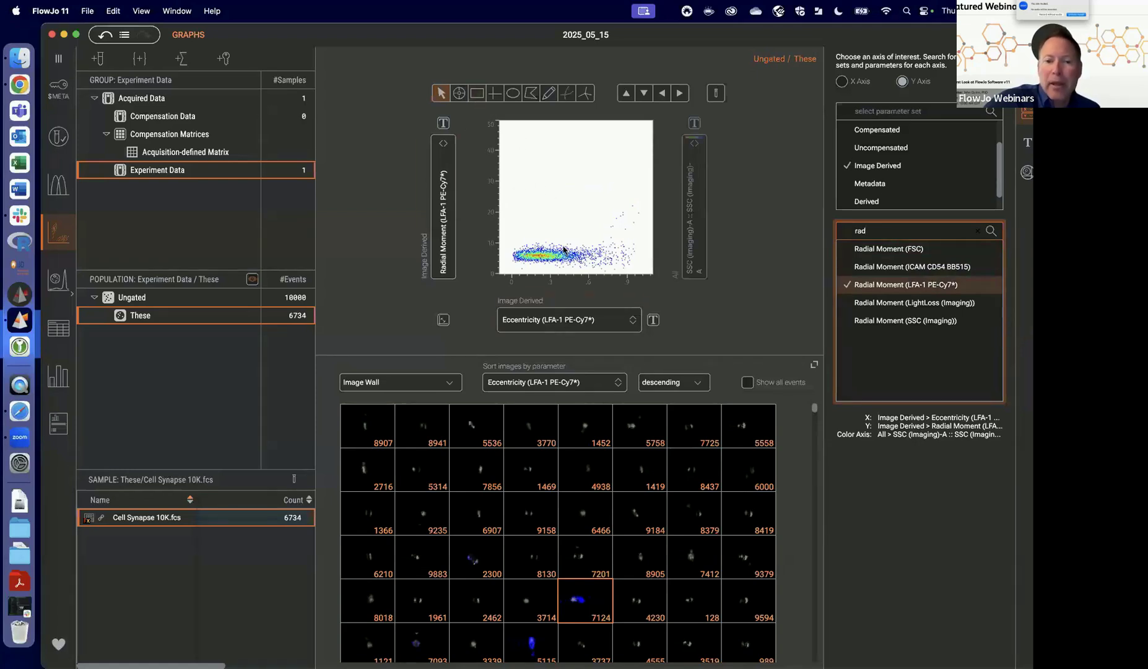
Inspect the images of individual events at higher eccentricity in the plot, and expand the image wall.
click(459, 93)
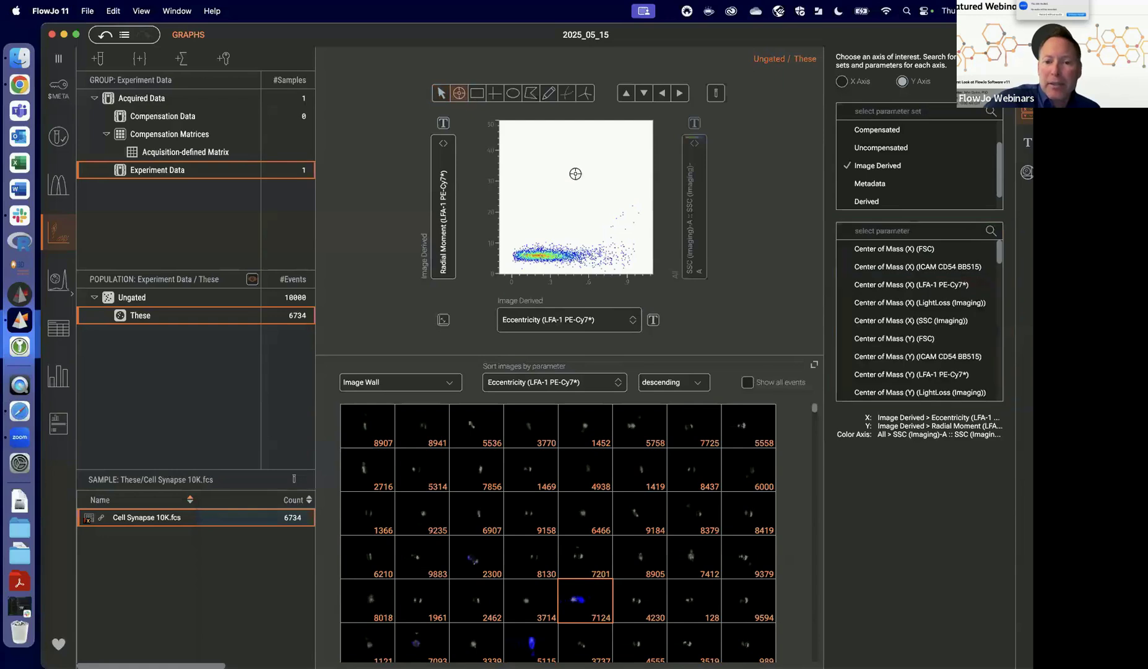
mouse_move(546, 259)
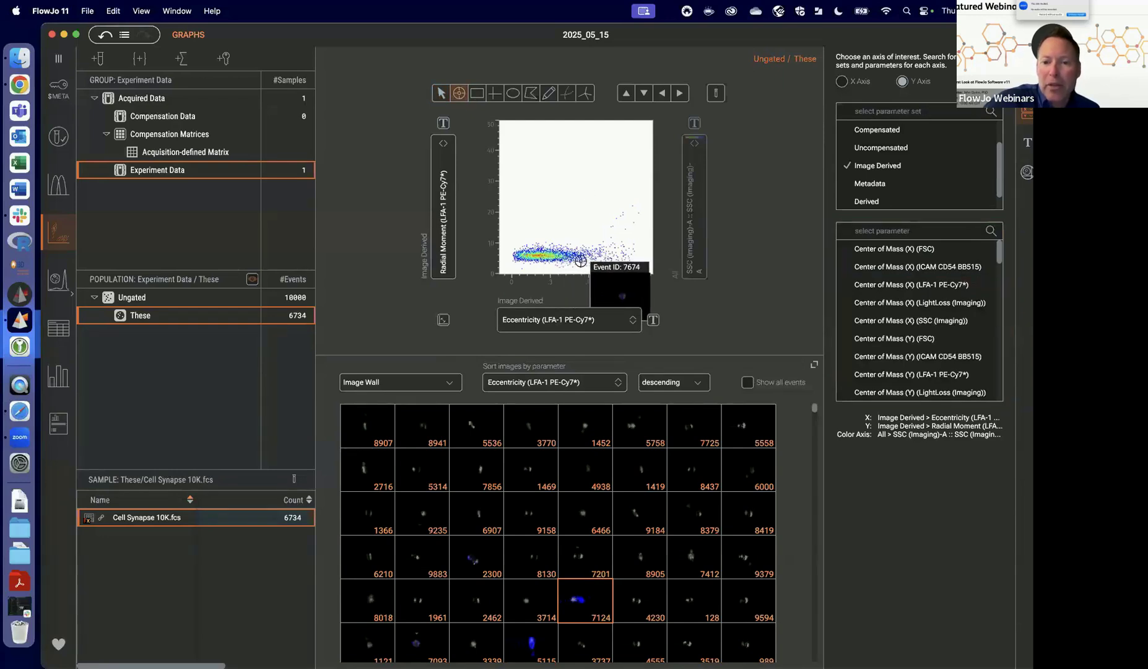
click(594, 260)
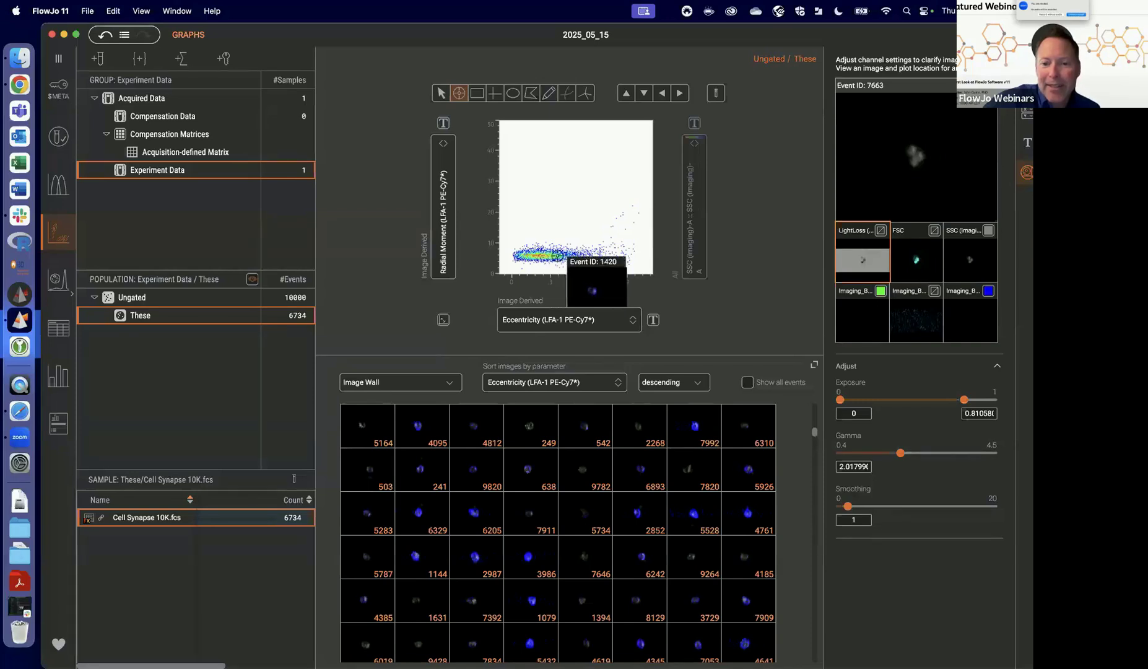
click(618, 258)
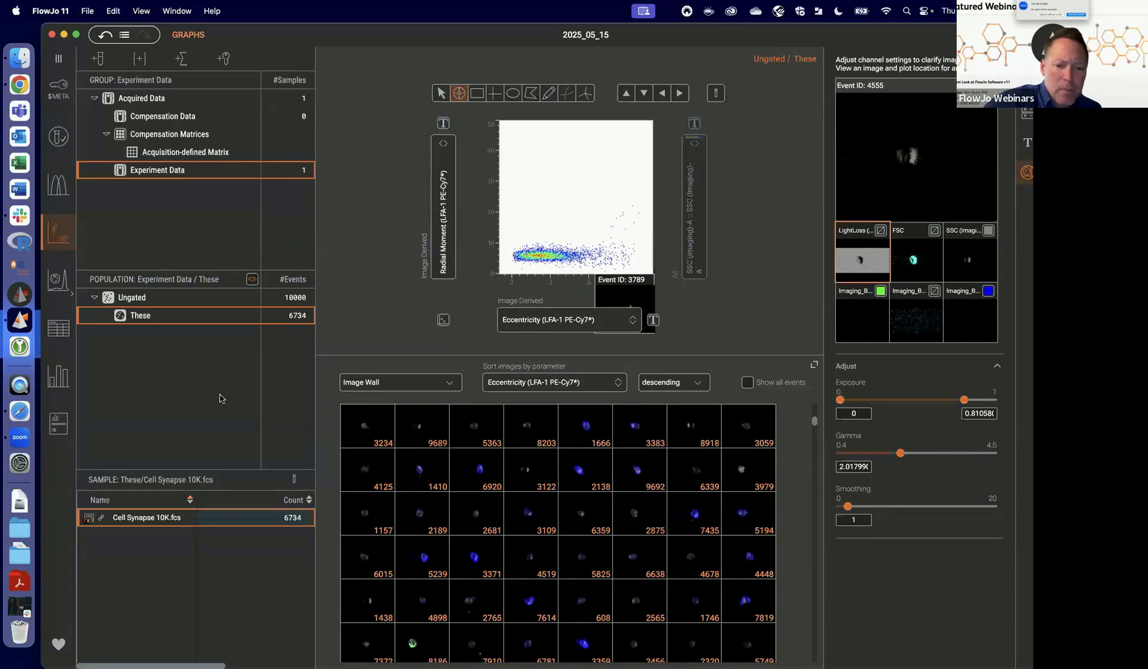
click(815, 365)
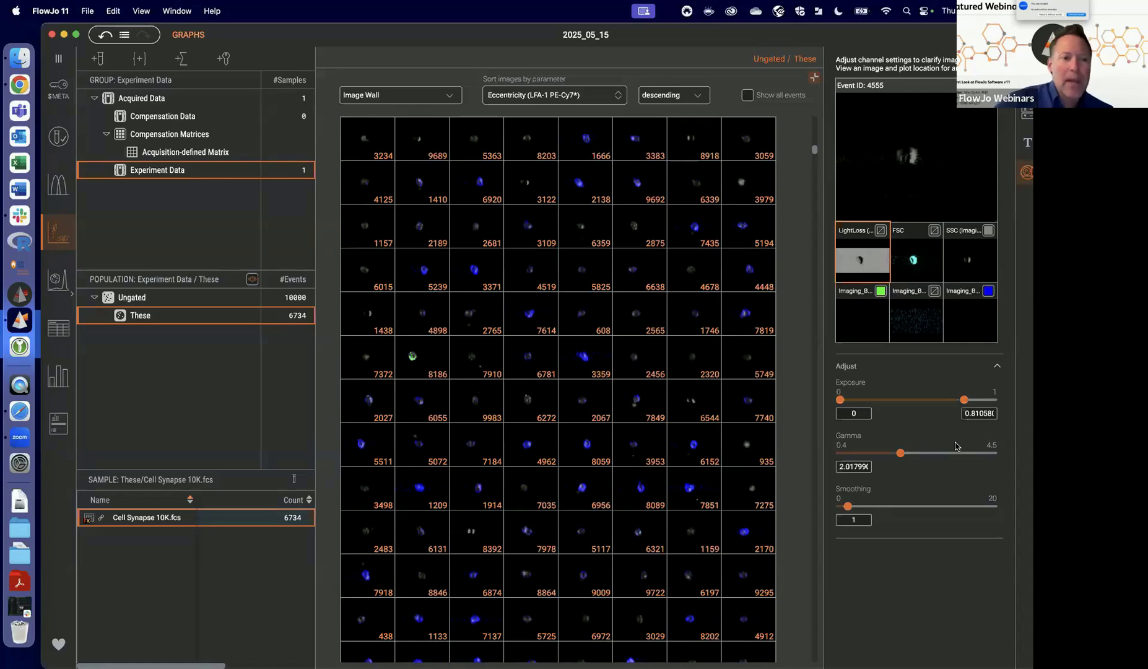
Switch to Chrome, open the Webinars page of flowjo.com and view the featured webinar's details.
click(22, 88)
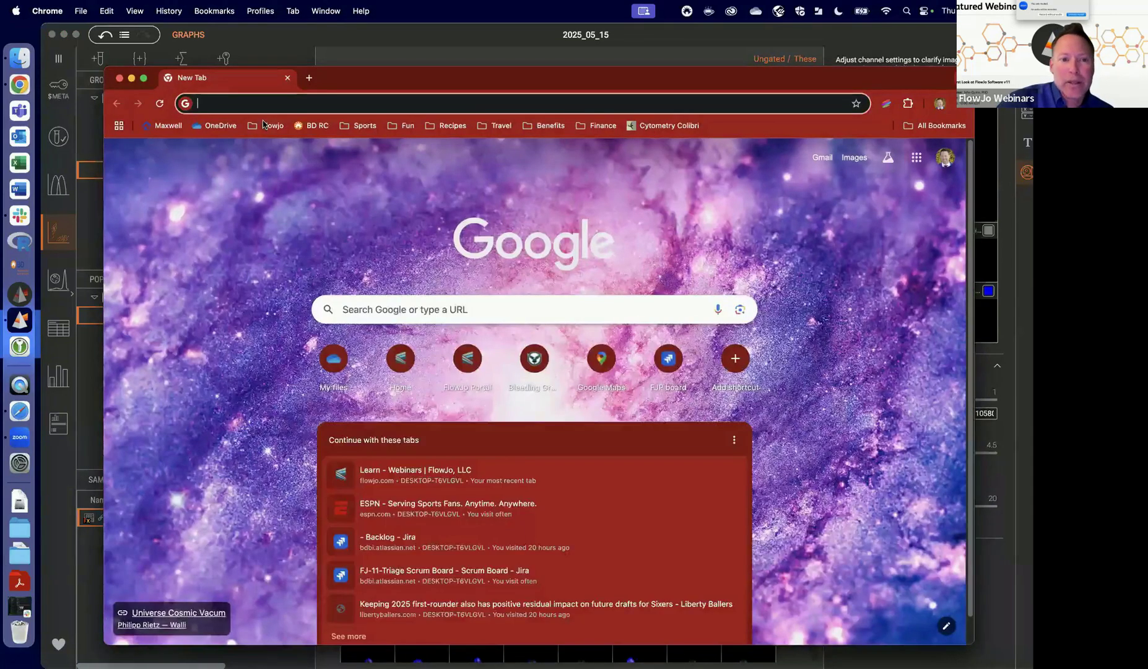
click(264, 124)
click(332, 145)
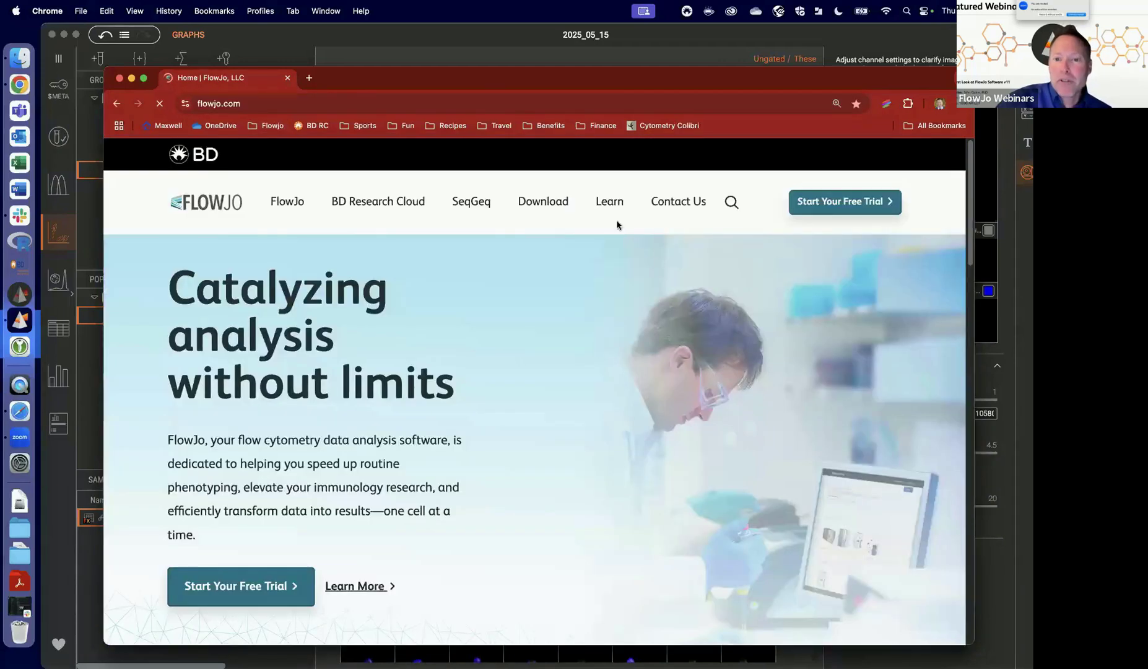
mouse_move(610, 203)
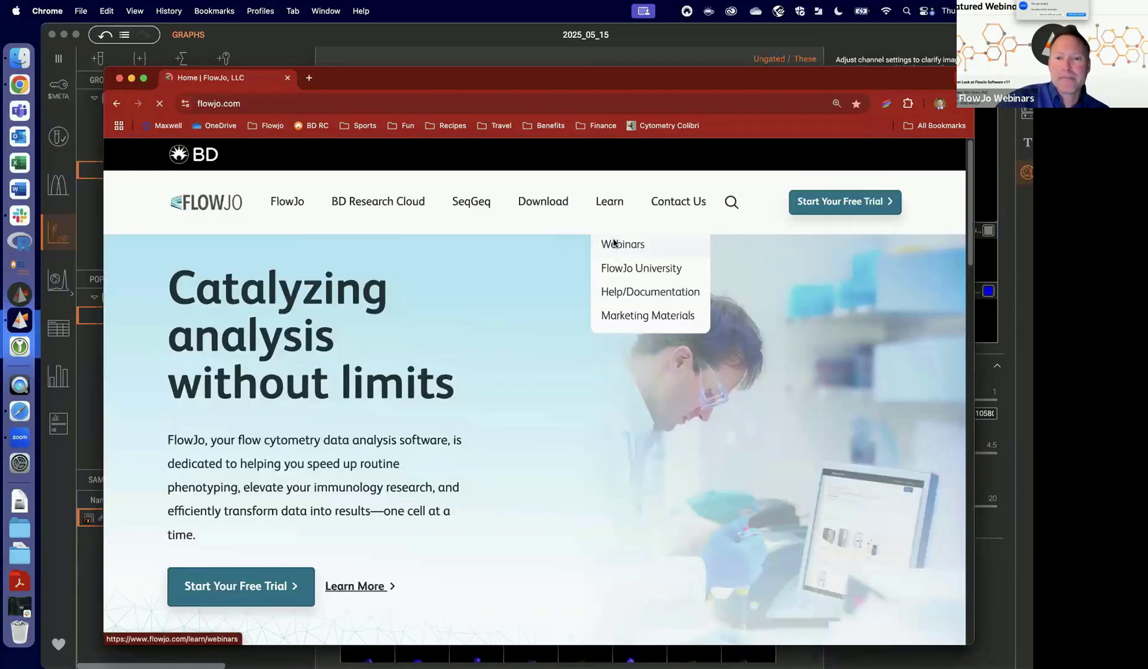
click(614, 243)
scroll(646, 379, down, 5)
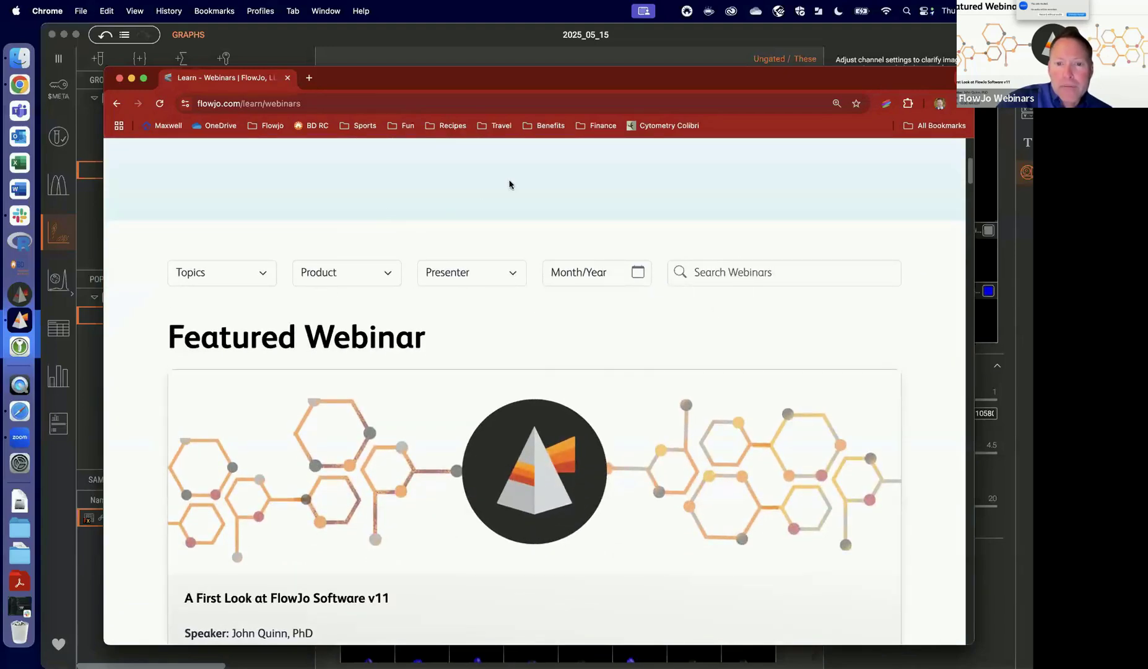
scroll(554, 306, down, 4)
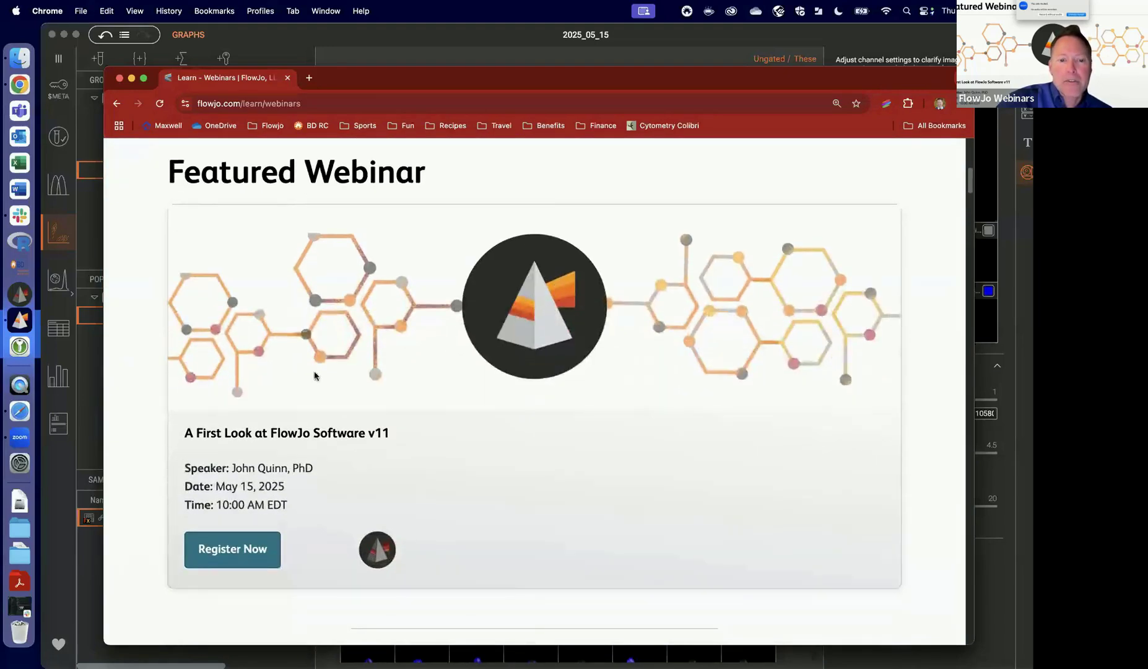
Look through the upcoming and previously recorded webinars on the page, with the page zoom reduced to 75%.
scroll(444, 441, down, 7)
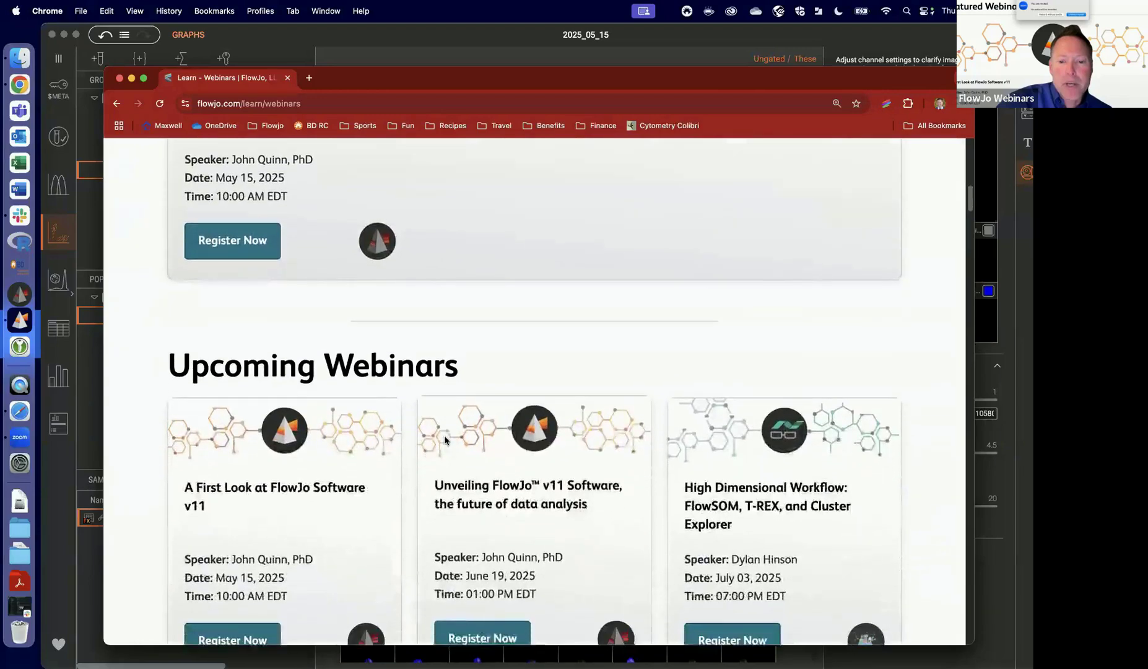
scroll(445, 440, down, 12)
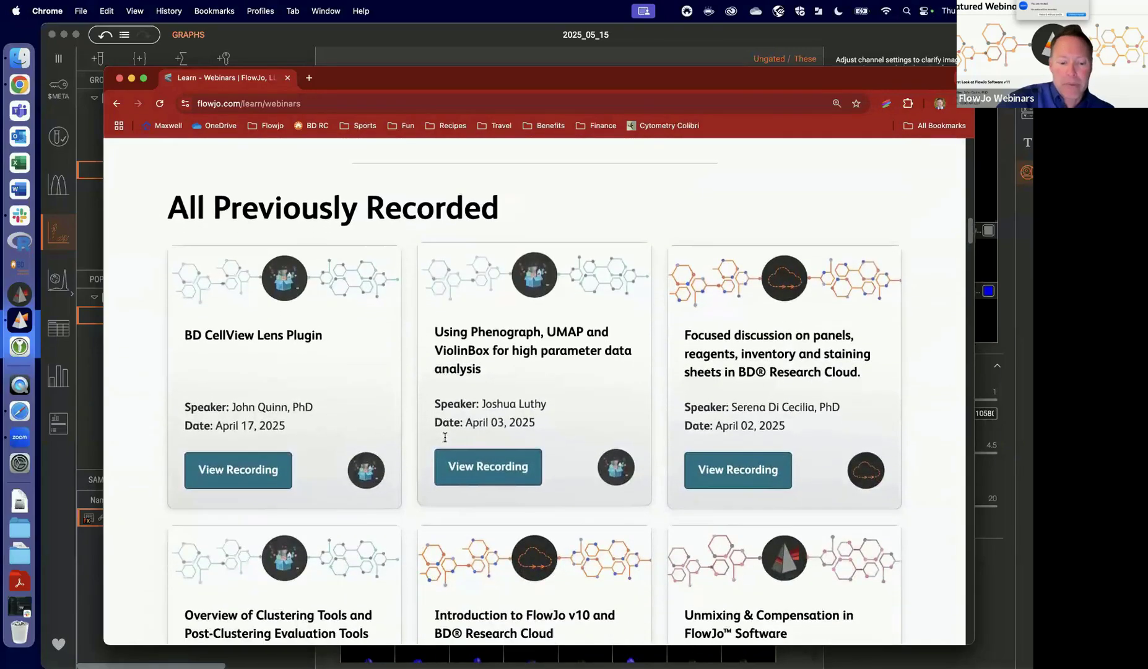
key(super+minus)
key(super+minus)
key(super+minus)
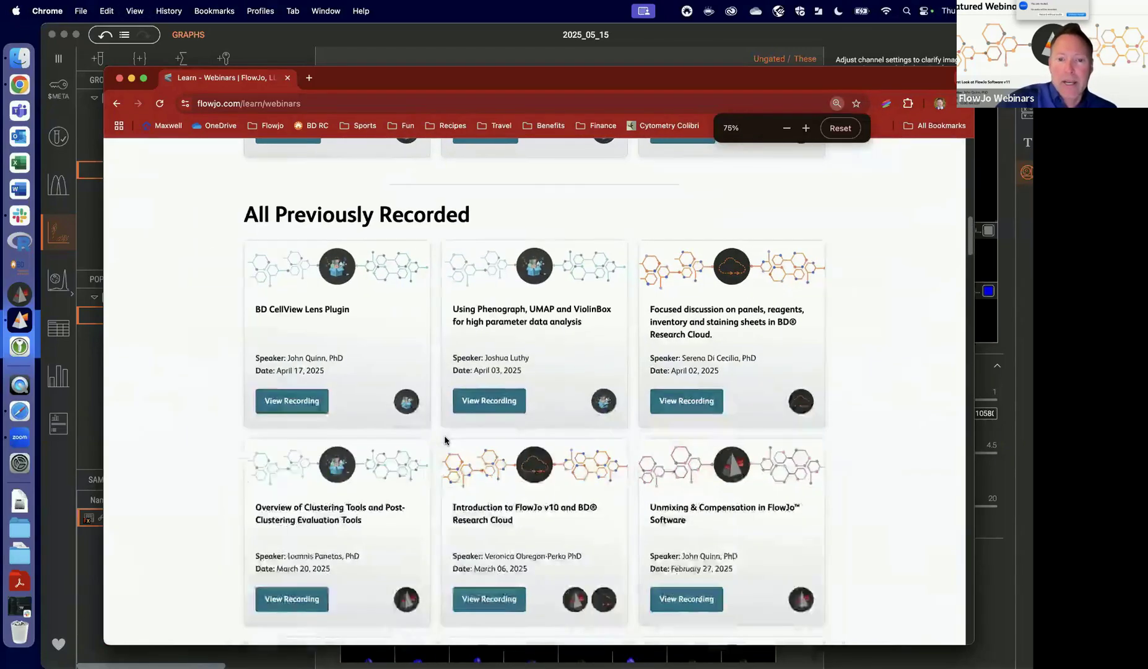
scroll(610, 507, down, 8)
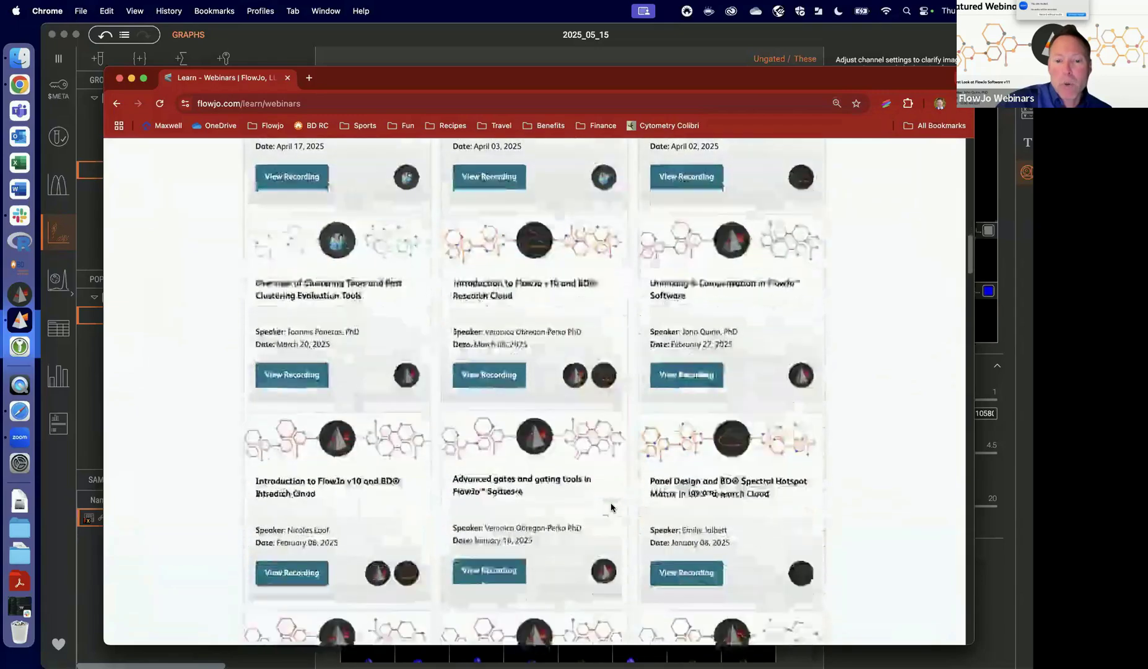
scroll(611, 507, down, 7)
scroll(608, 421, up, 16)
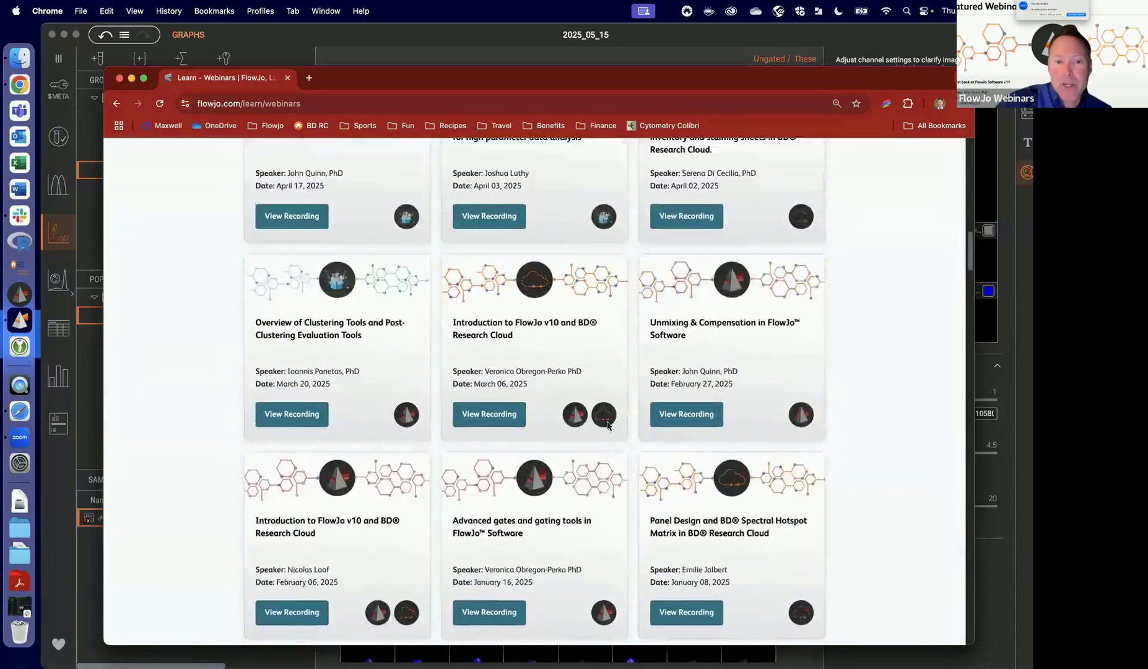
scroll(607, 421, up, 3)
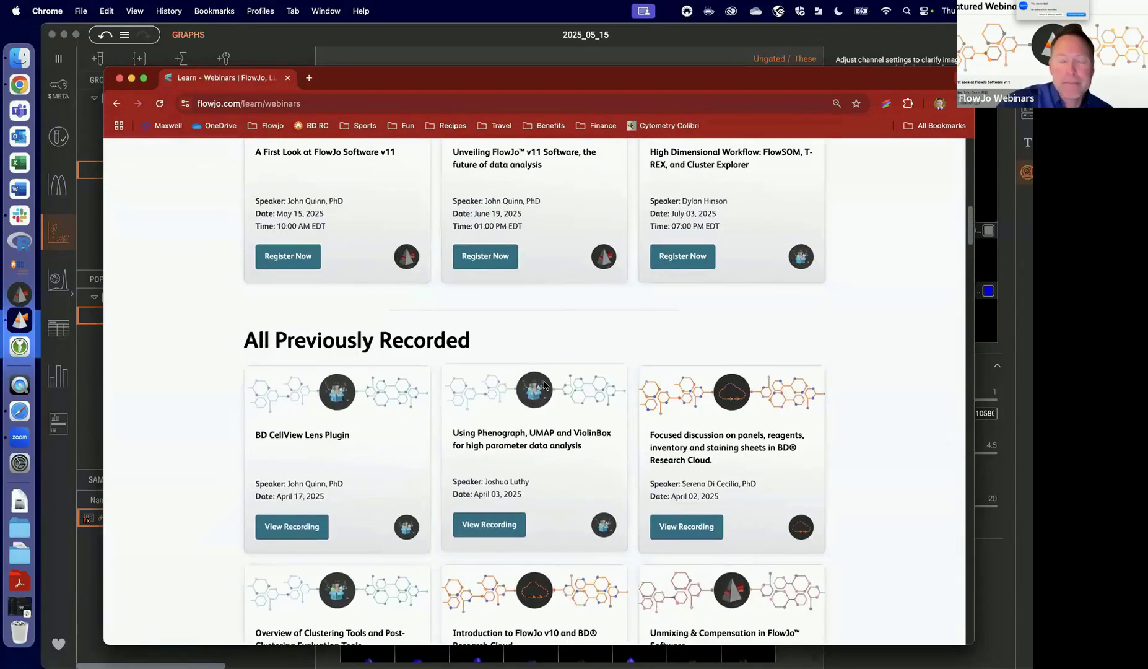
scroll(544, 386, up, 10)
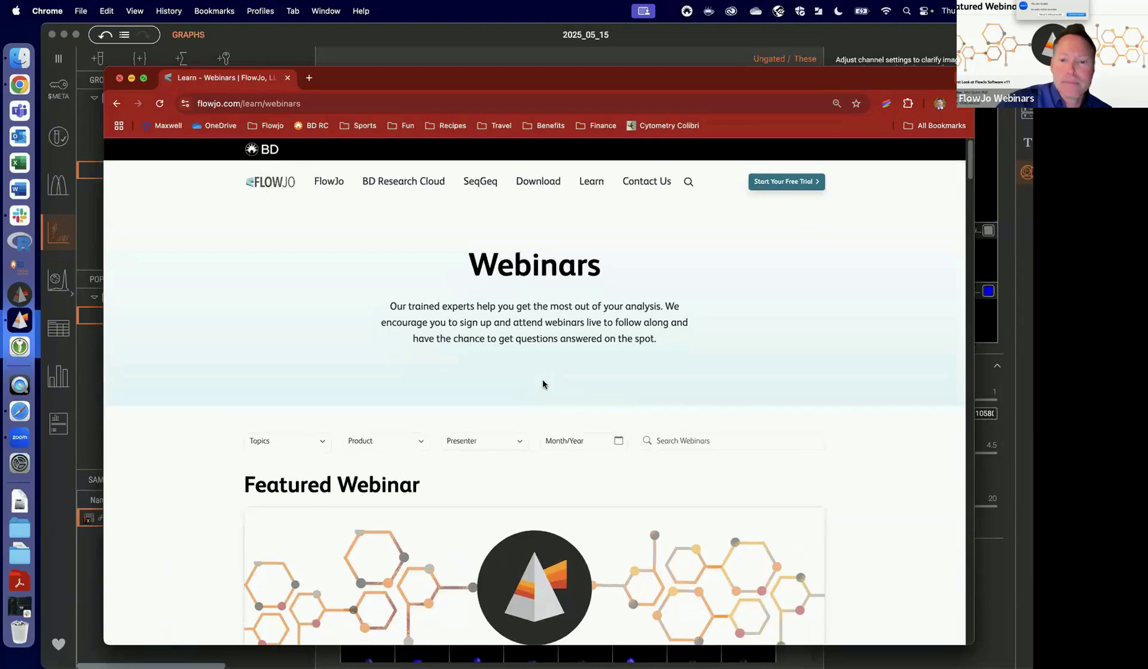
Minimize and restore the browser window, and review the featured, upcoming and previously recorded webinars again.
click(131, 78)
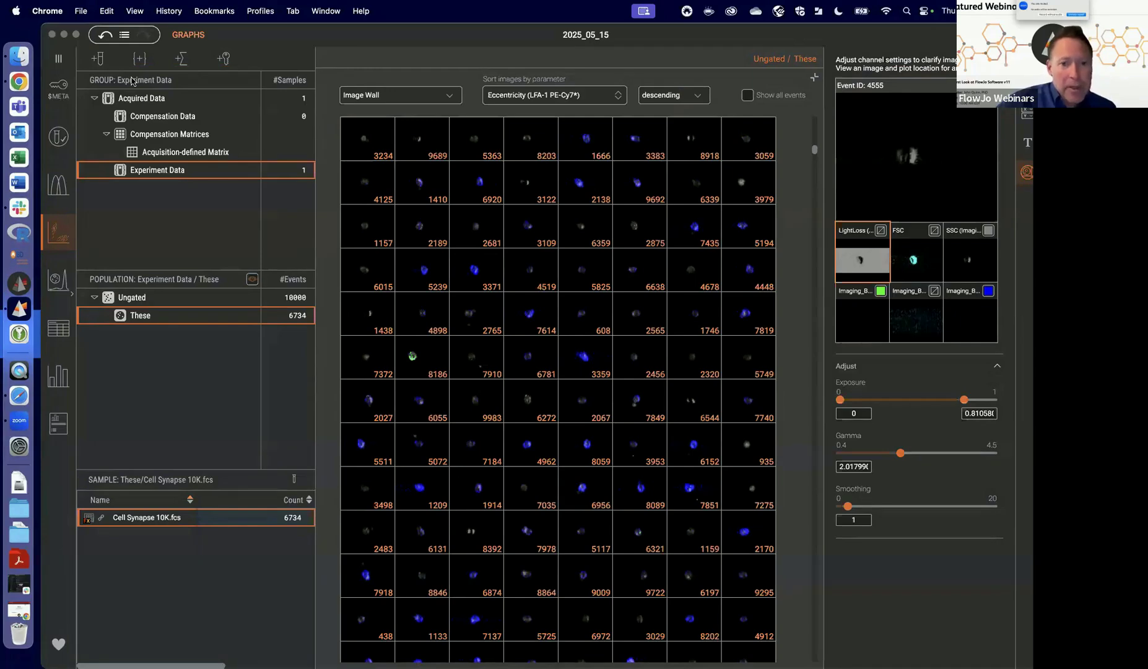
click(27, 80)
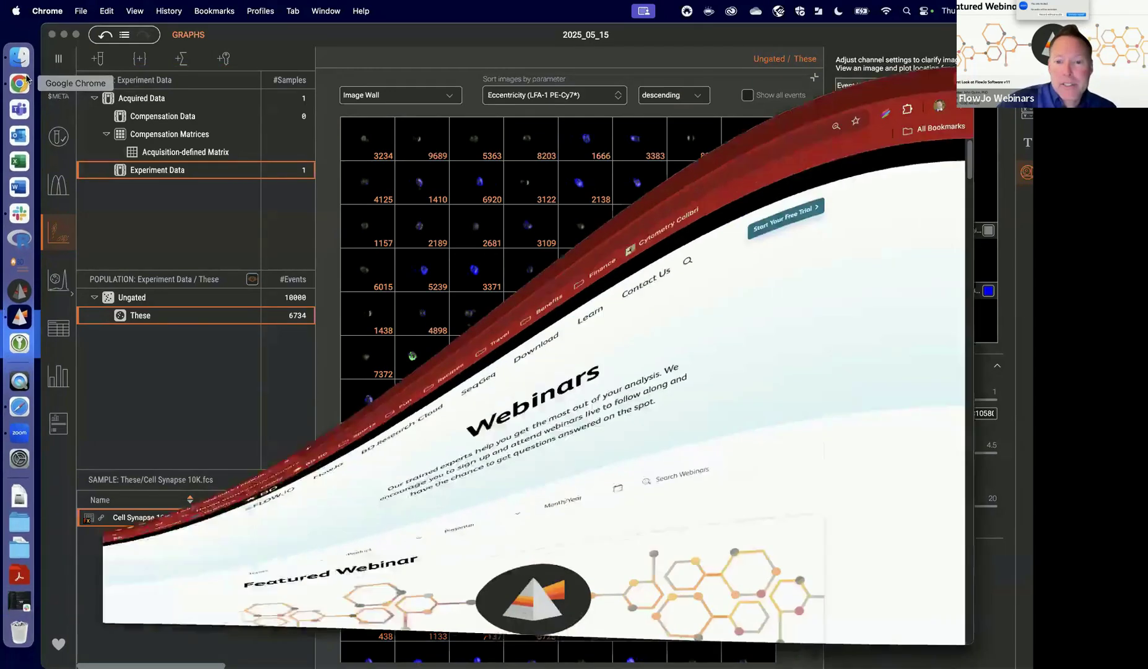
scroll(780, 340, down, 2)
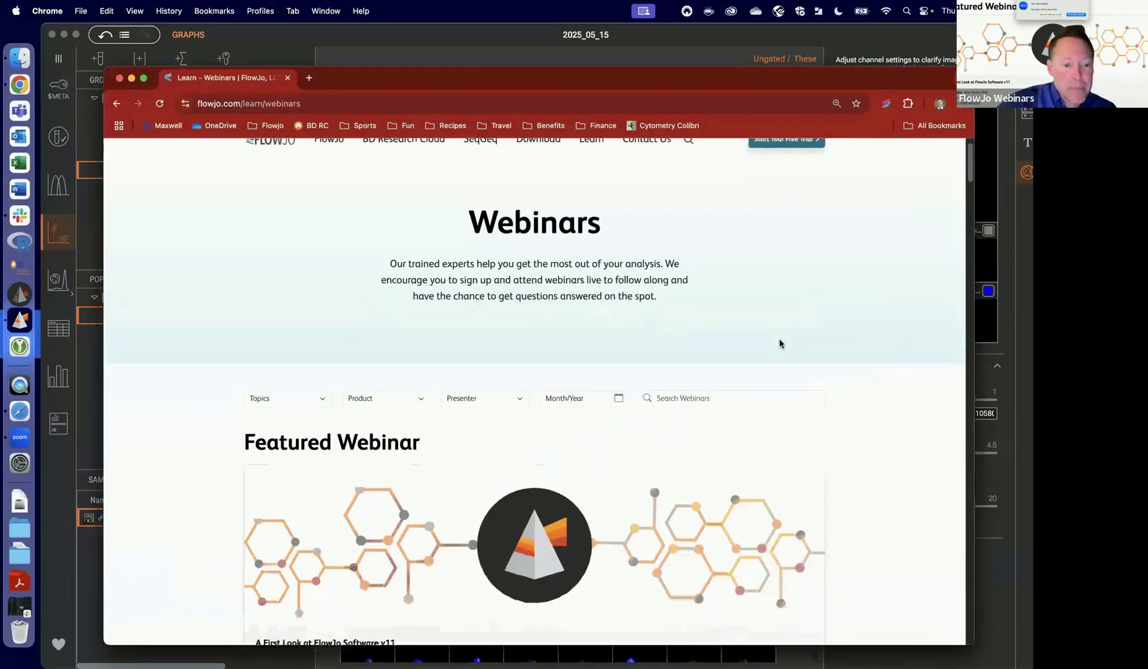
scroll(780, 340, down, 3)
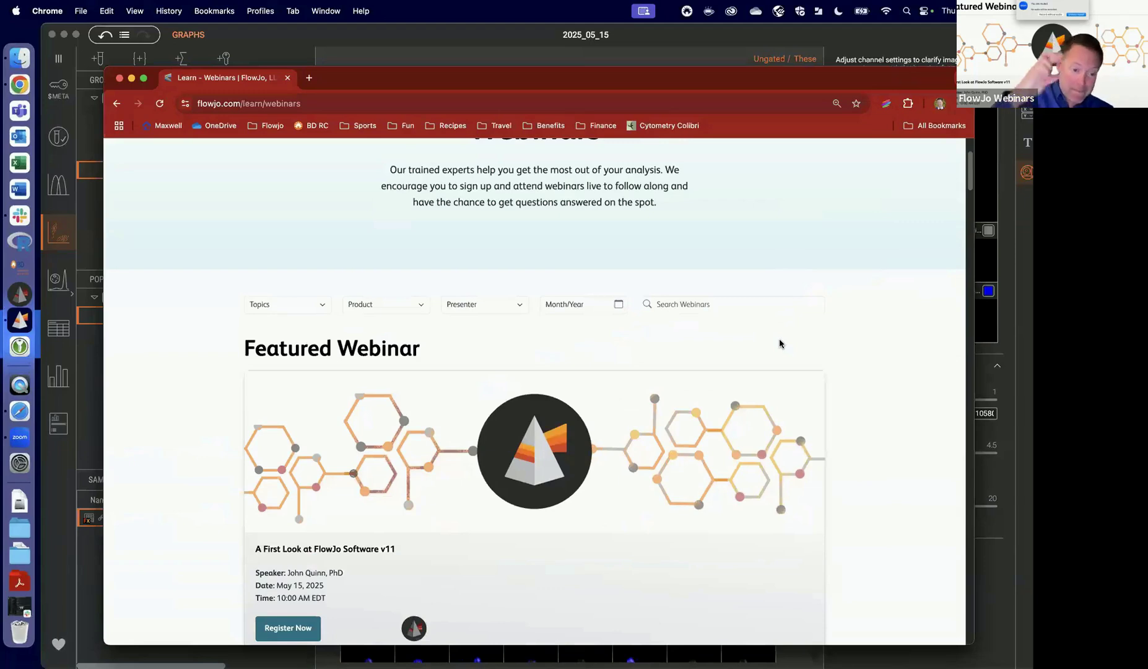
scroll(780, 340, down, 10)
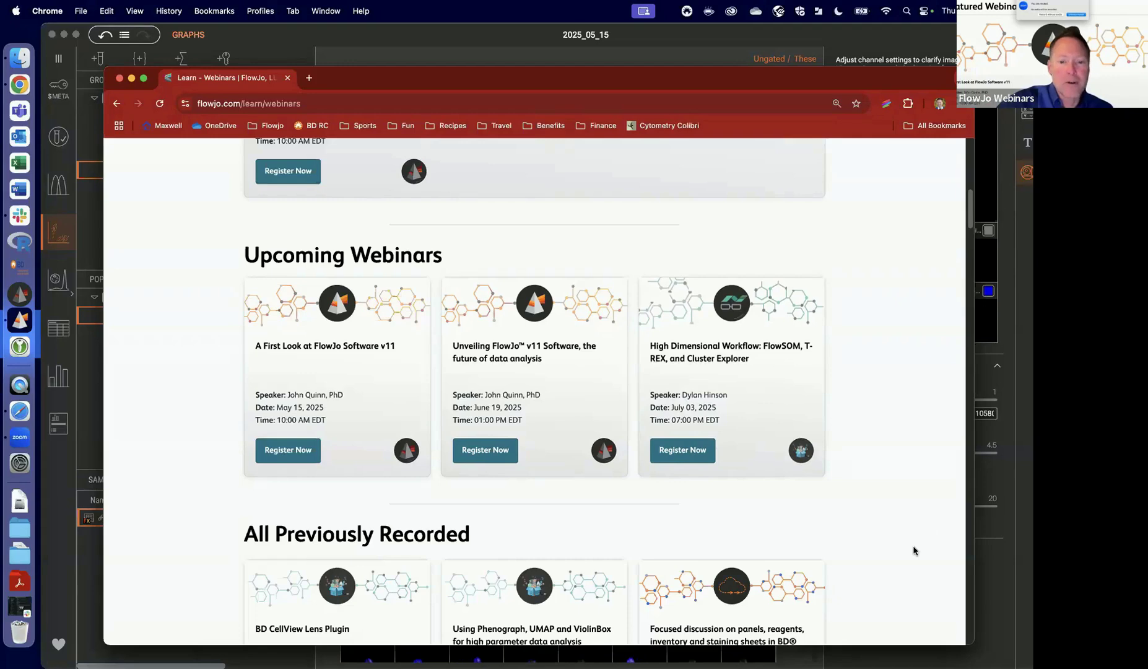
scroll(913, 550, down, 5)
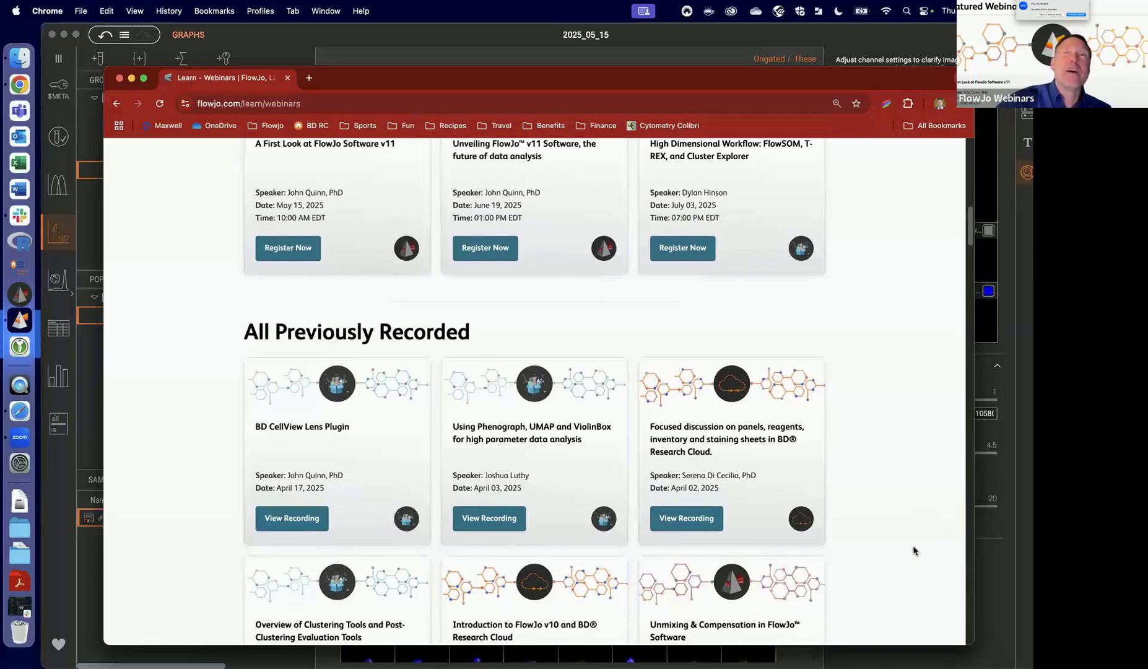
scroll(914, 550, down, 1)
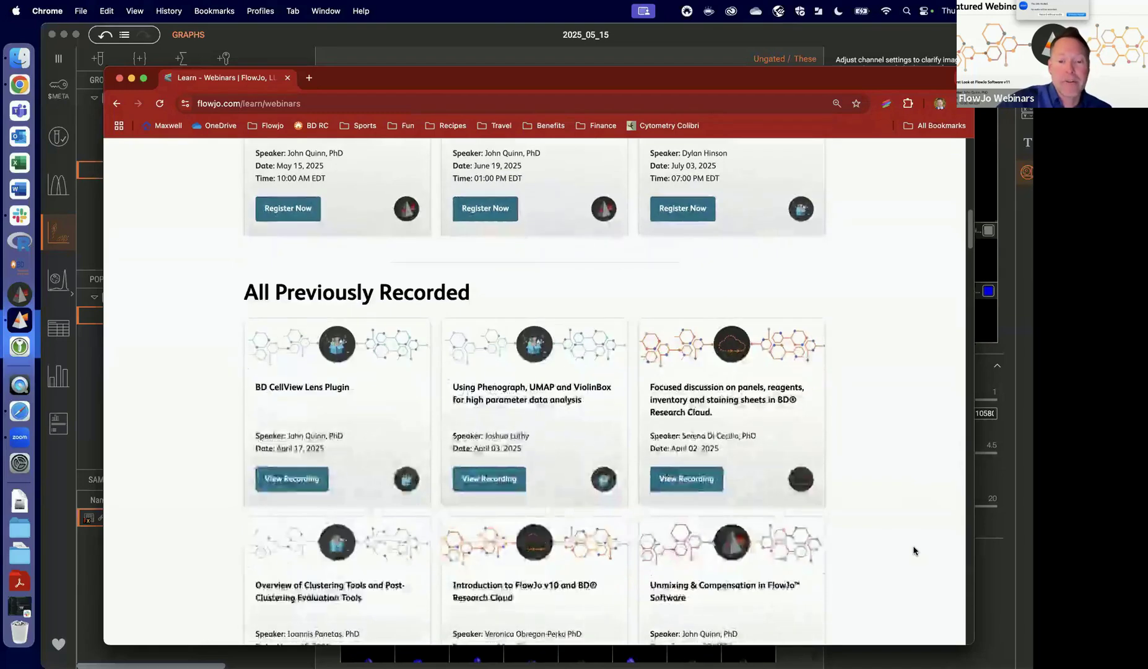
scroll(913, 550, down, 4)
scroll(914, 550, up, 15)
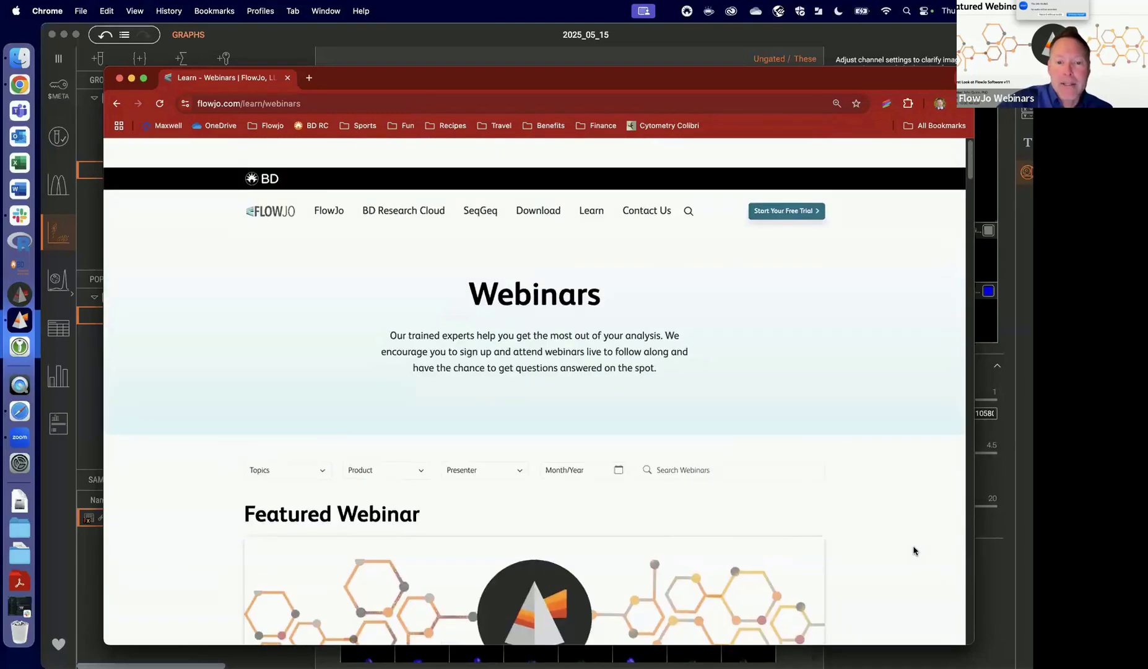
scroll(913, 550, down, 5)
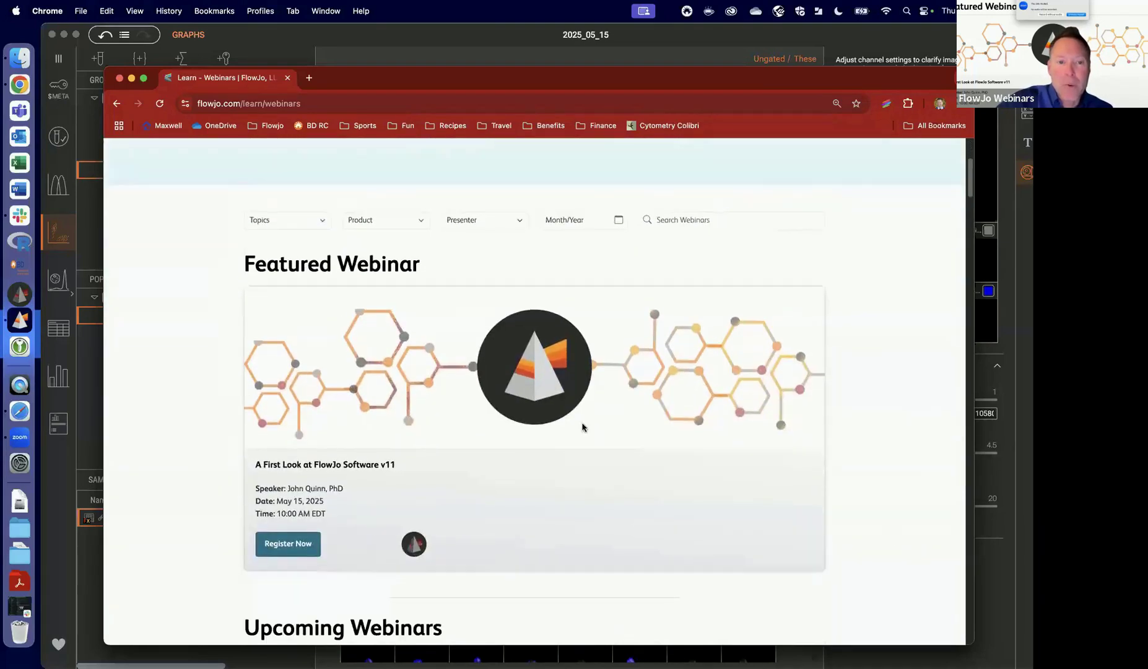
Filter the webinars by the topic Advanced Analysis with FlowJo.
click(317, 221)
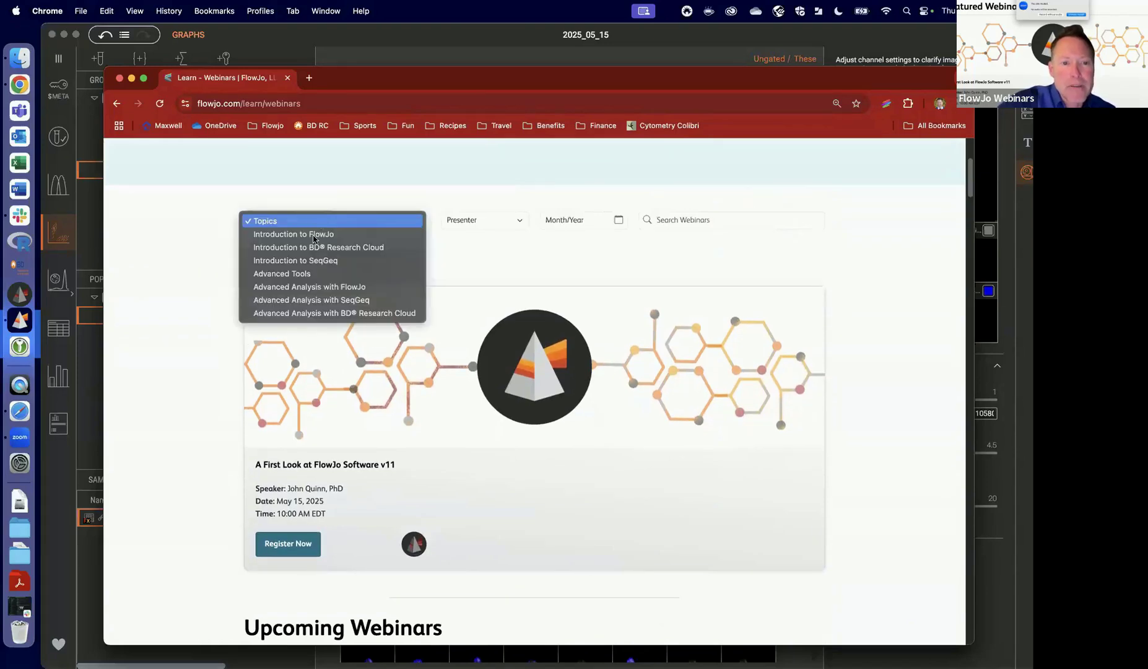
click(309, 287)
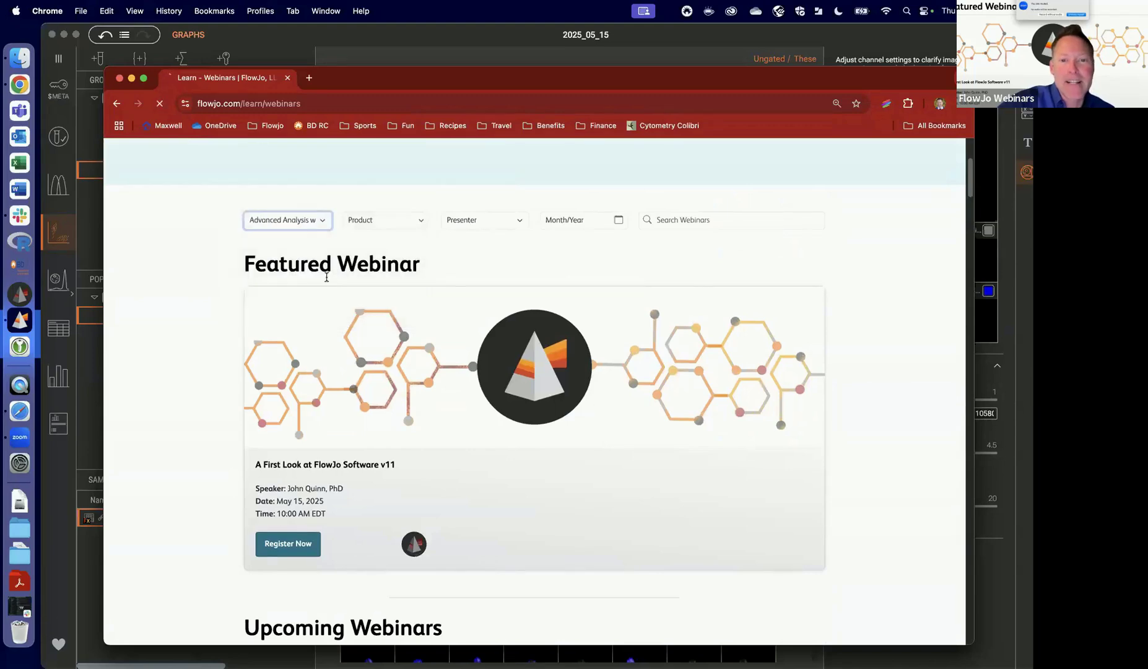
click(427, 221)
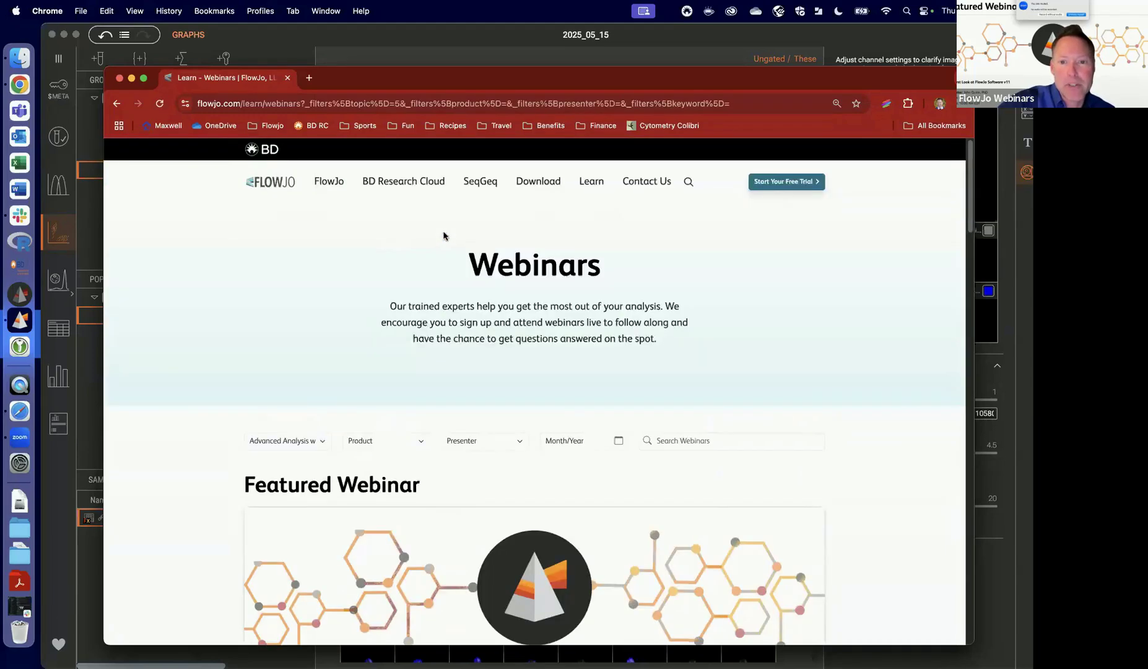
Examine the upcoming and previously recorded webinars listed for the chosen topic.
scroll(801, 426, down, 4)
scroll(800, 426, down, 10)
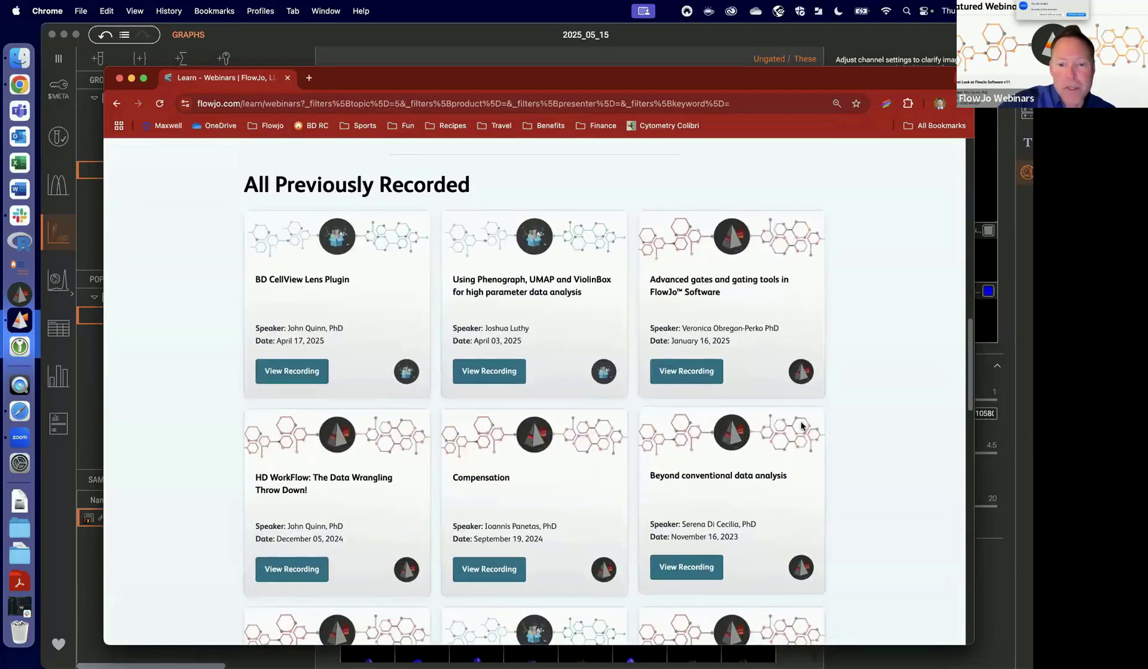
scroll(800, 426, down, 5)
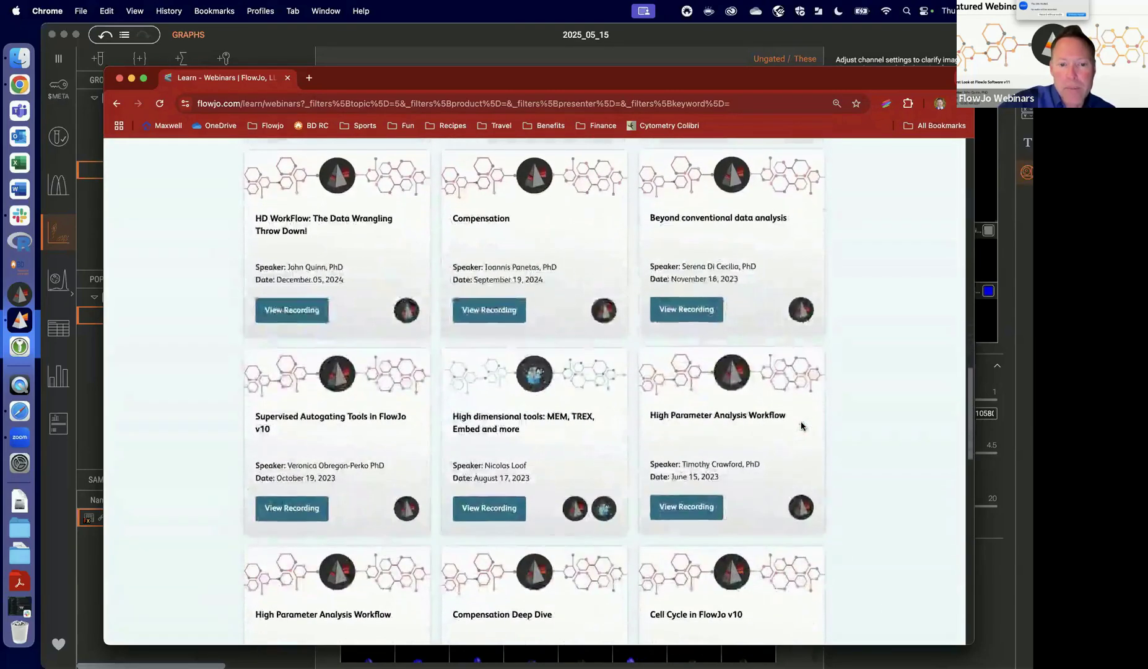
scroll(801, 426, down, 2)
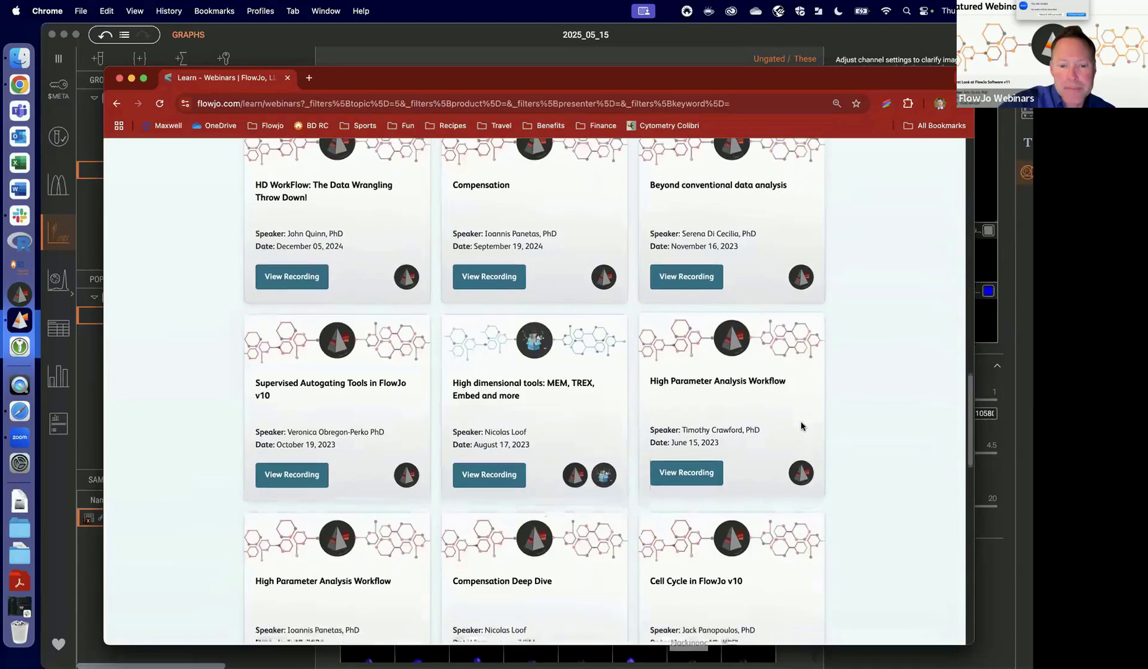
scroll(800, 426, down, 9)
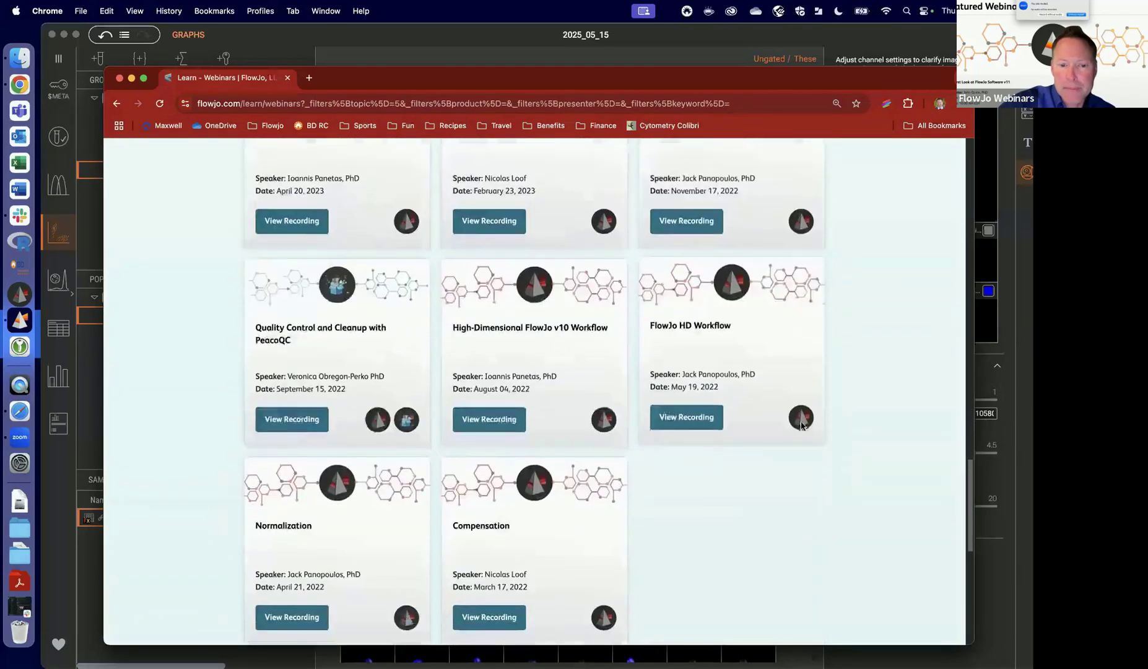
scroll(801, 426, down, 1)
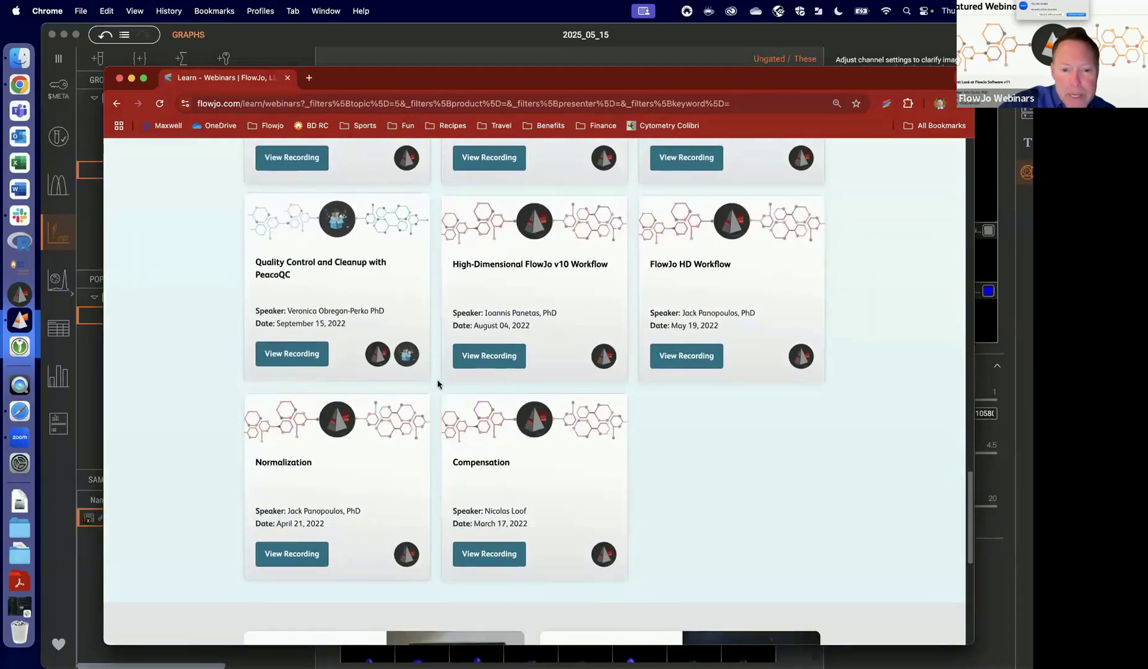
scroll(720, 500, down, 4)
scroll(722, 497, up, 11)
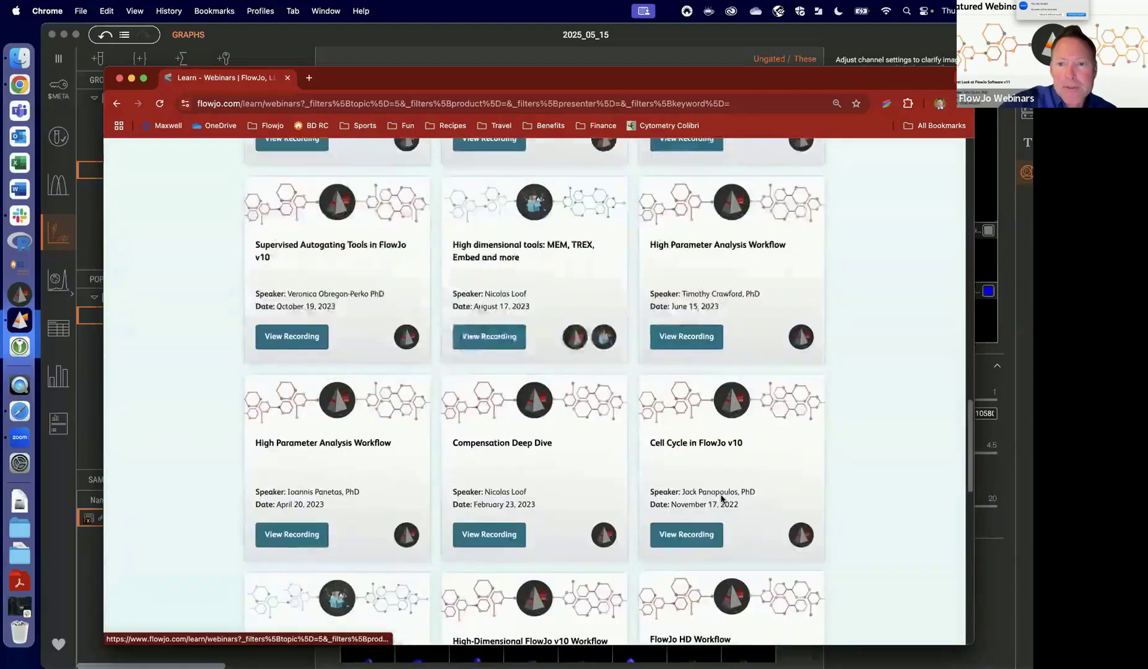
scroll(721, 497, up, 15)
scroll(722, 498, down, 4)
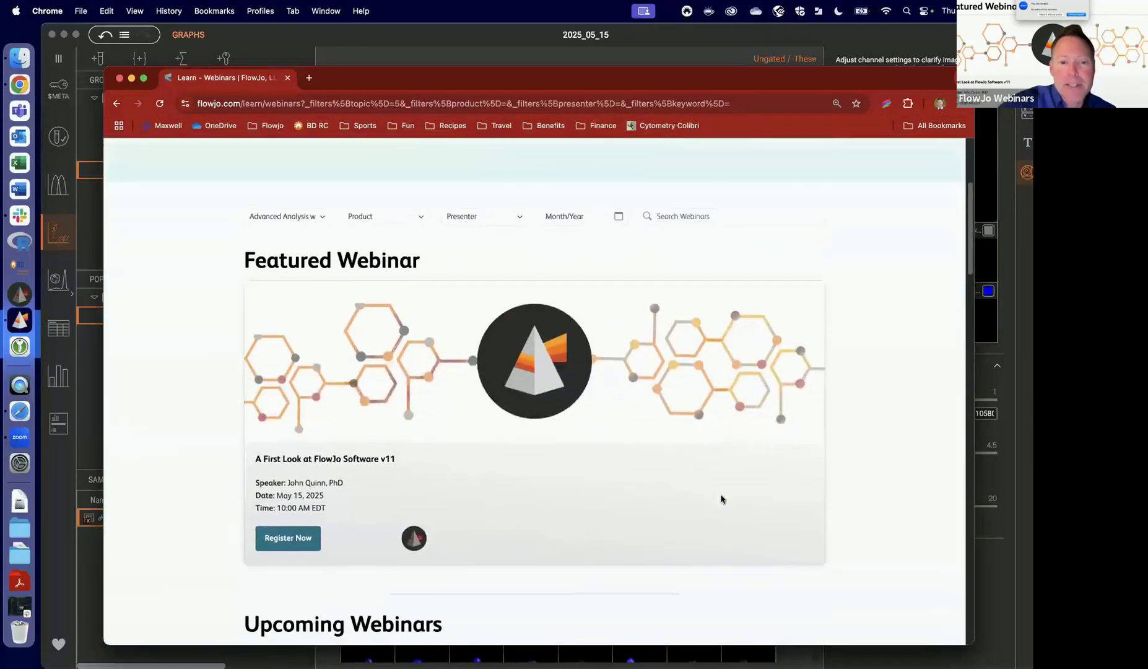
scroll(427, 512, down, 8)
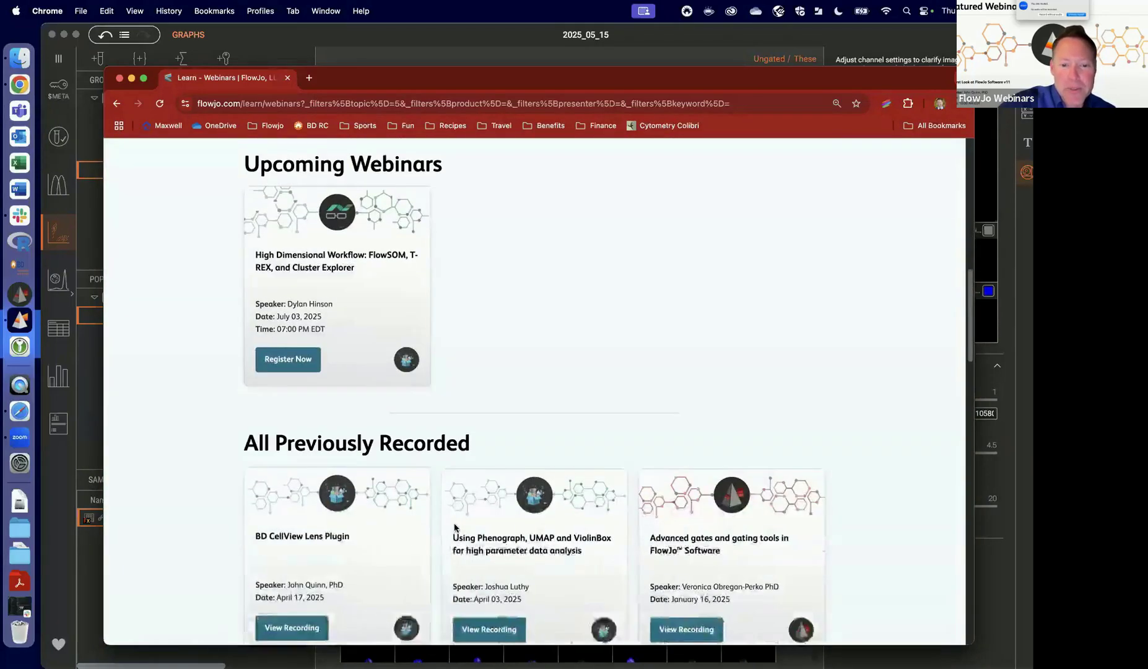
scroll(534, 342, up, 8)
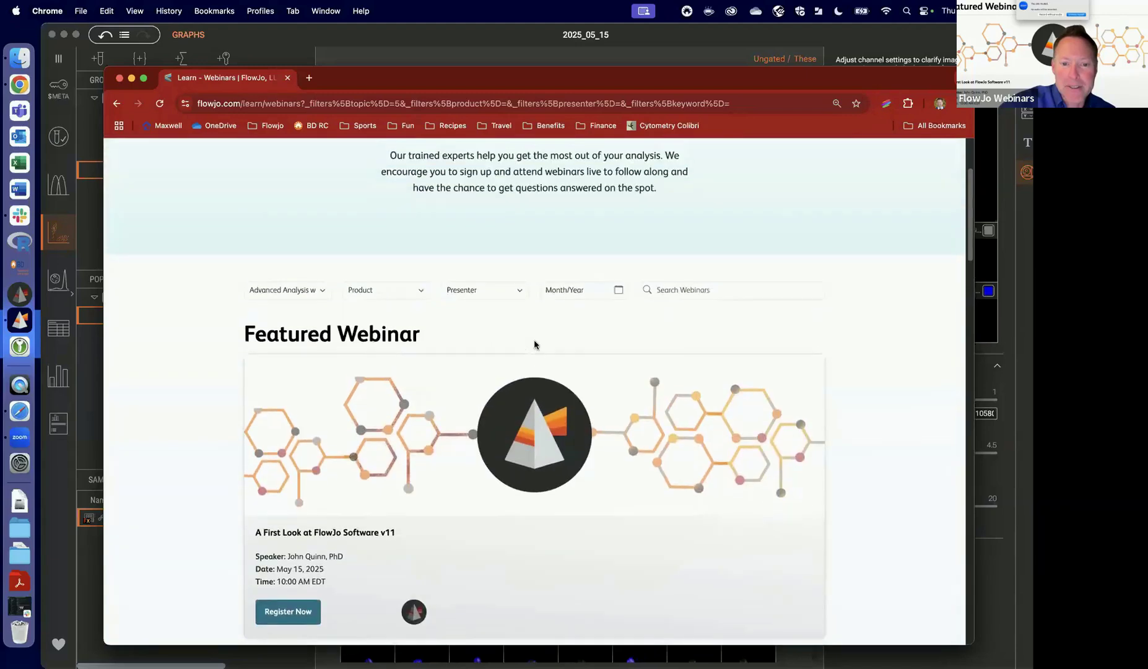
Search the topic-filtered webinars for the keyword QC and view the matching recordings.
click(680, 289)
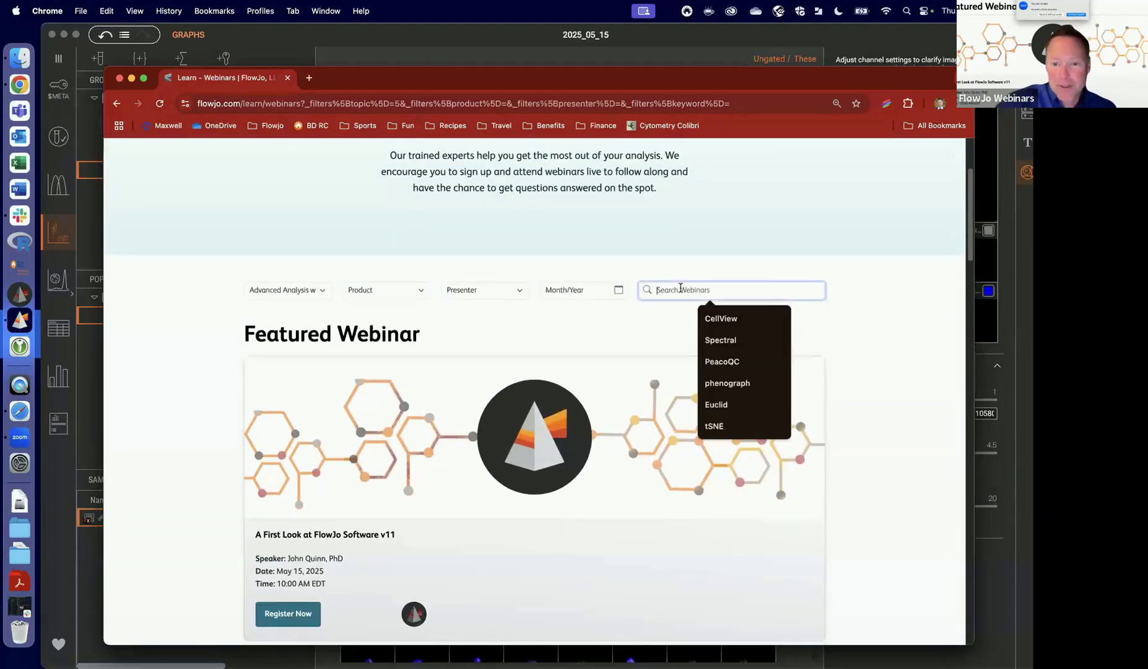
text(Q)
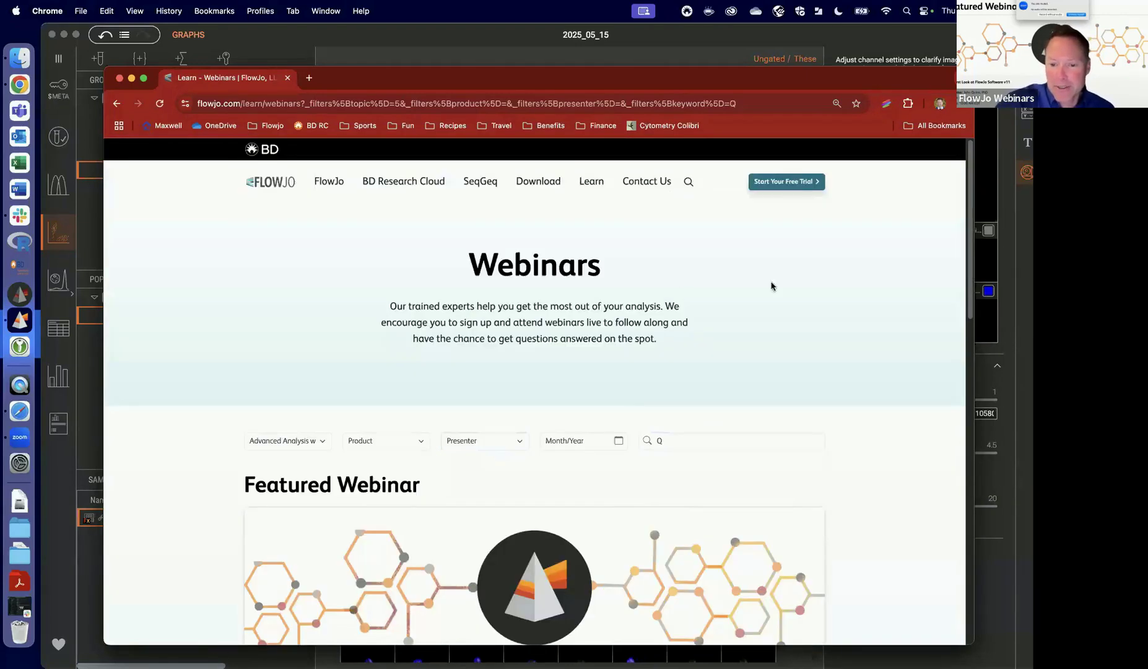
click(682, 438)
text(Q)
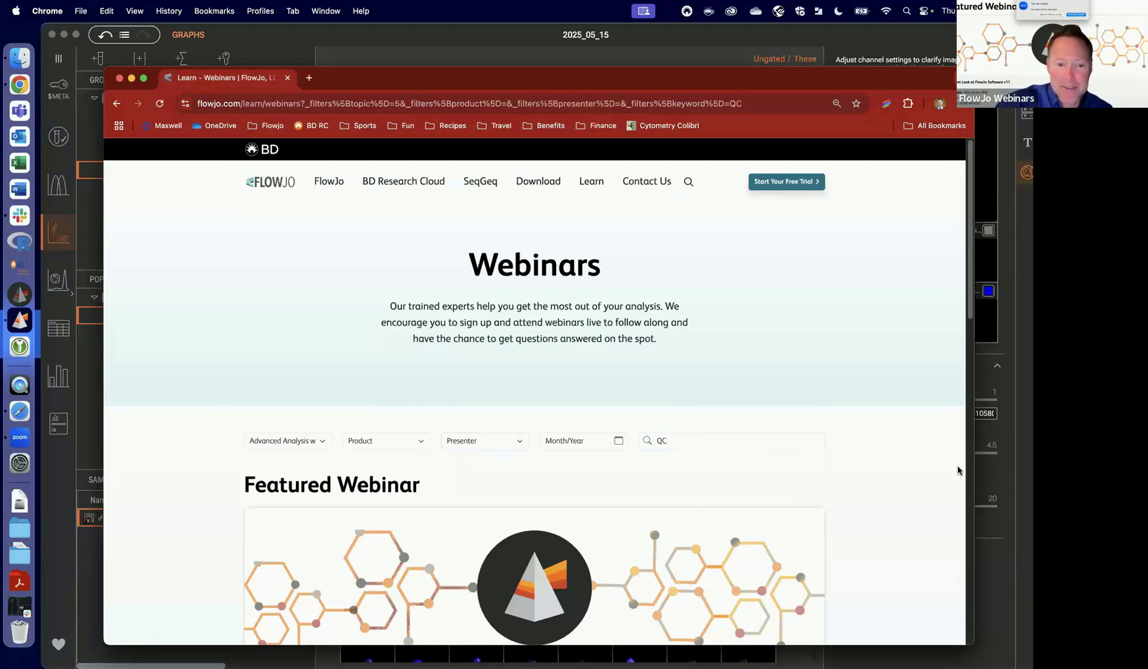
scroll(882, 450, down, 8)
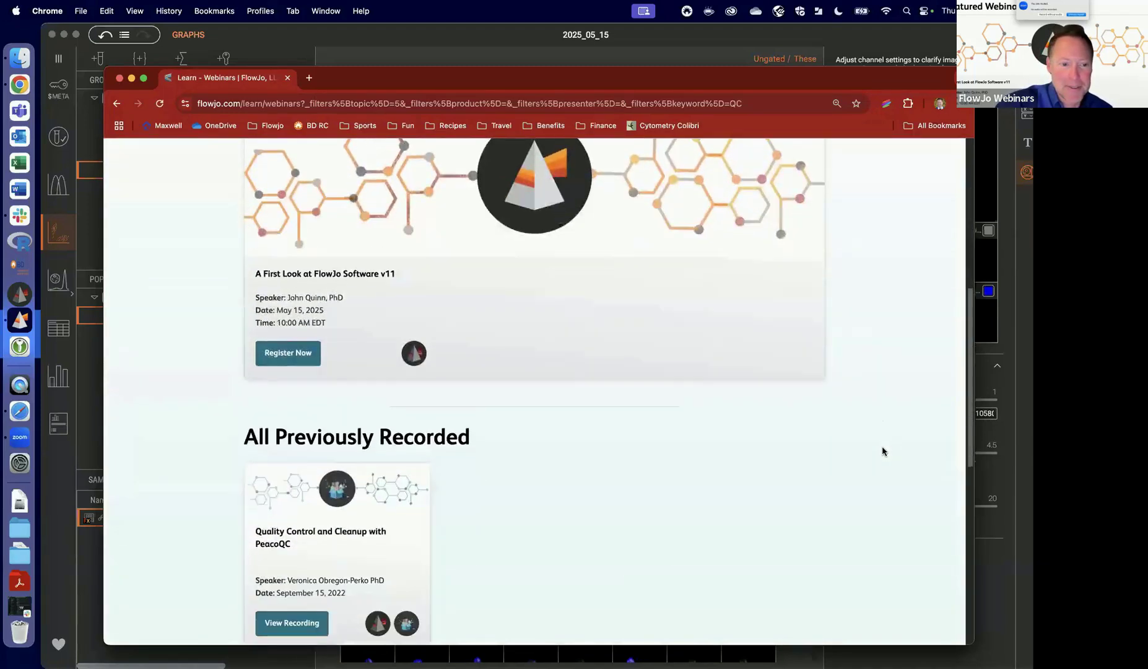
scroll(881, 450, down, 5)
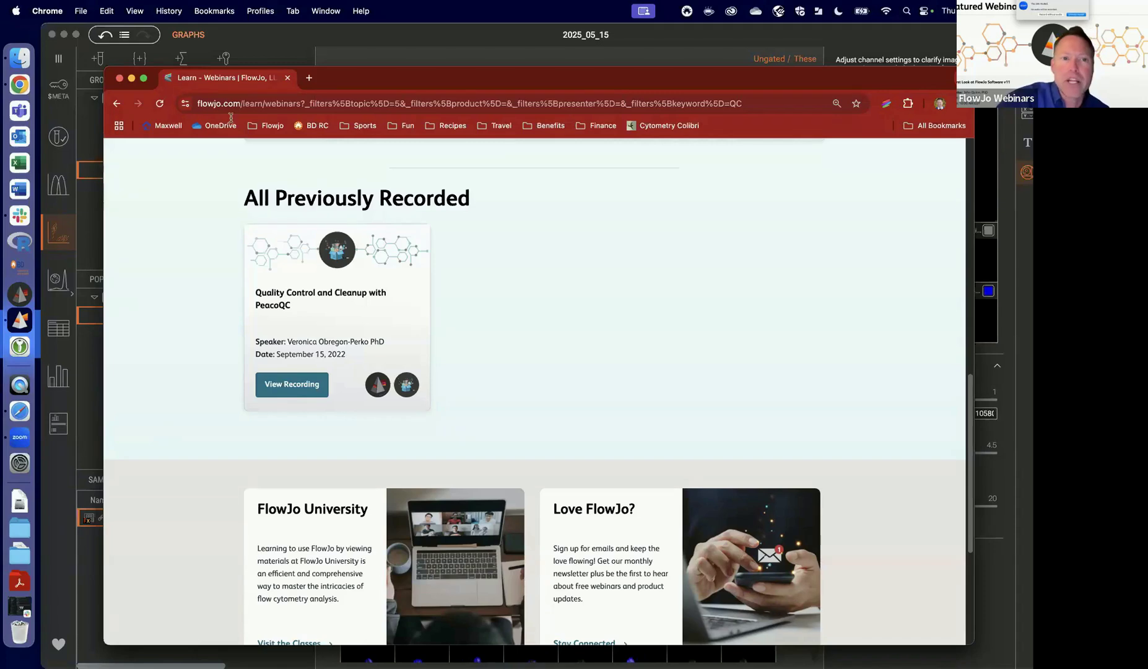
Open the BD Research Cloud page for signing up for free.
scroll(696, 286, up, 15)
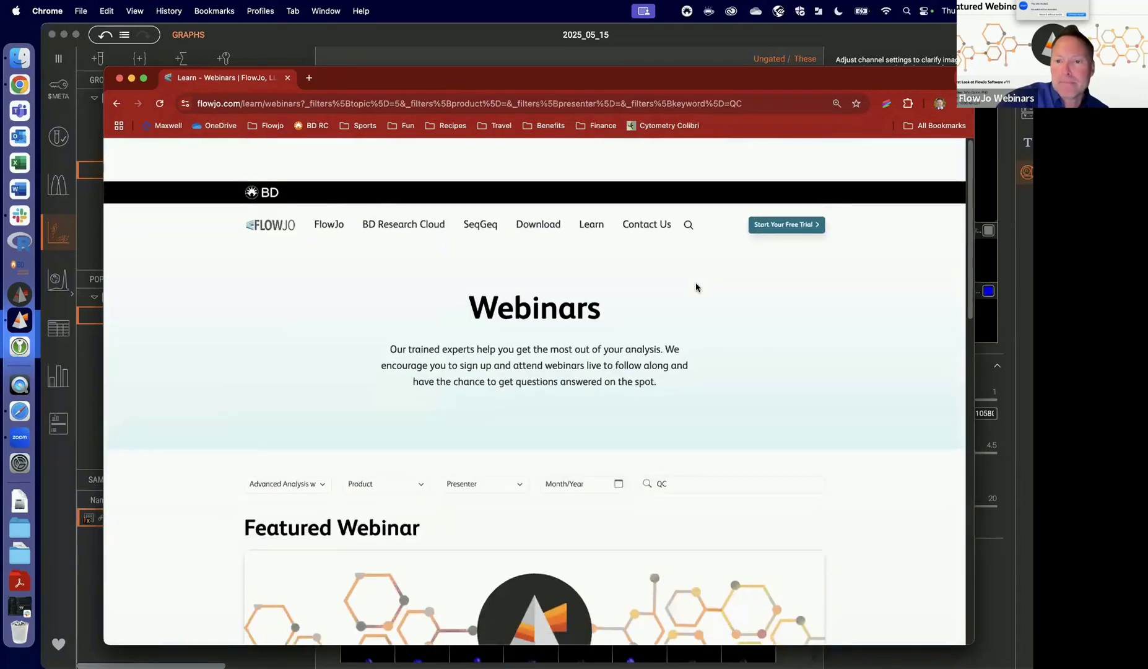
mouse_move(385, 190)
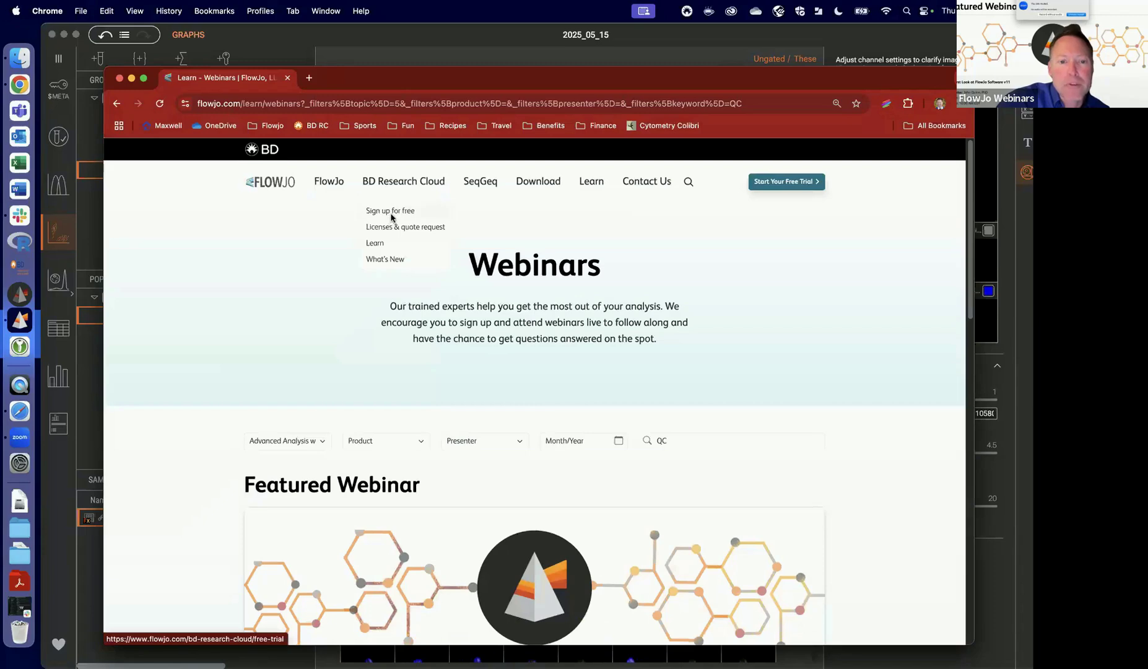
click(391, 217)
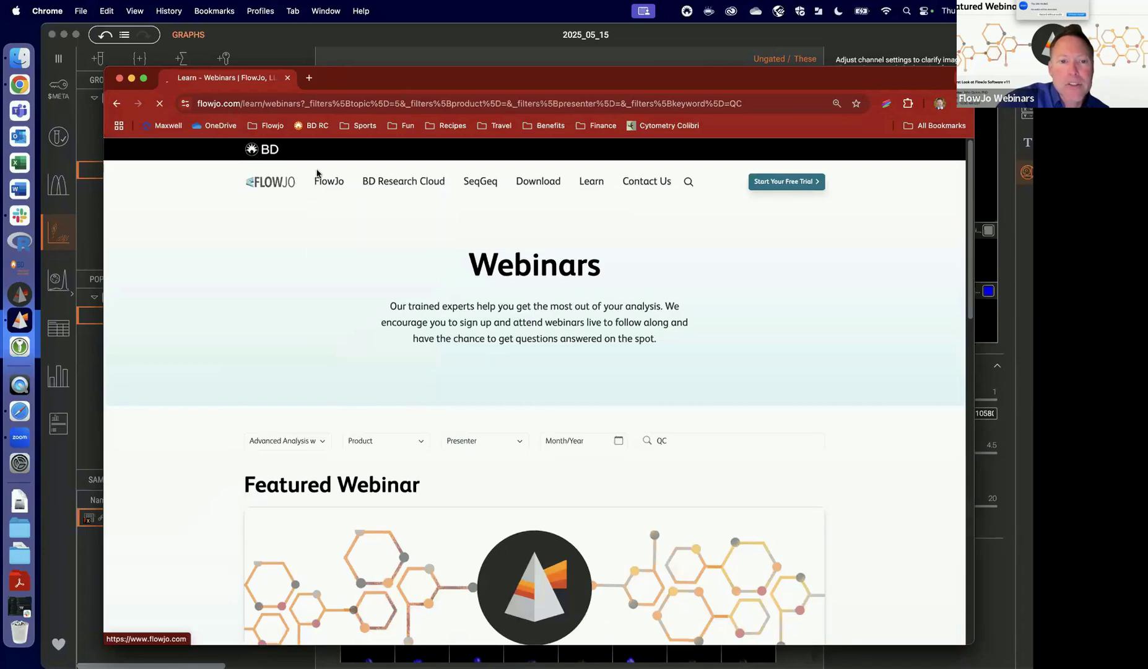
Open the FlowJo Free Trial page and view its 30-day trial instructions.
mouse_move(330, 195)
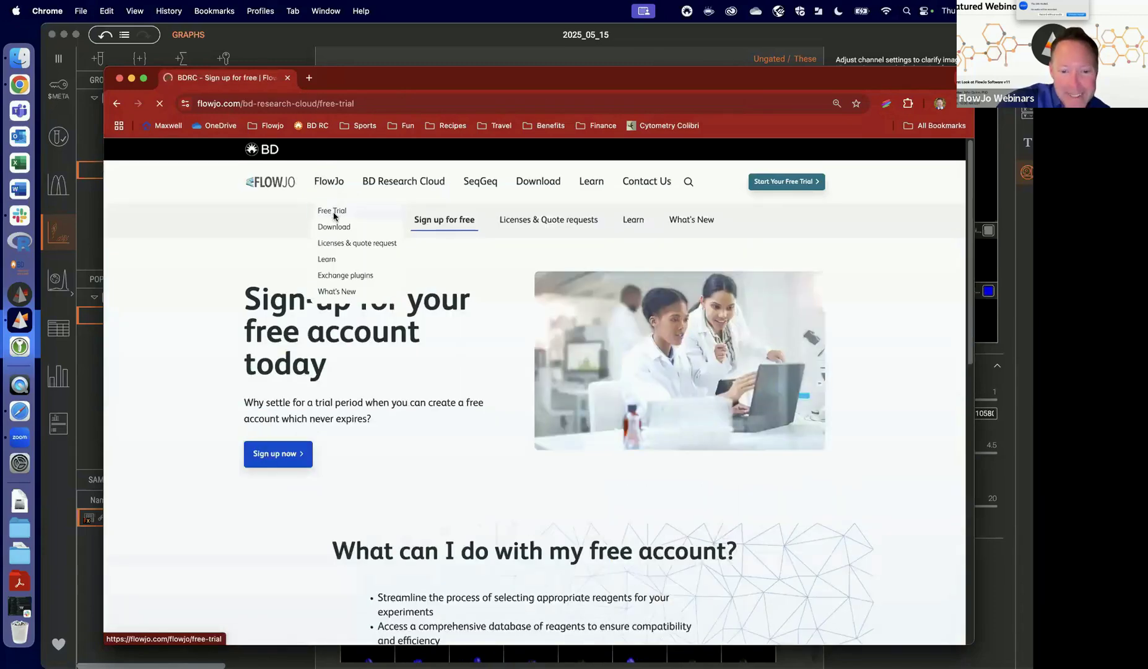
click(332, 212)
scroll(675, 488, down, 3)
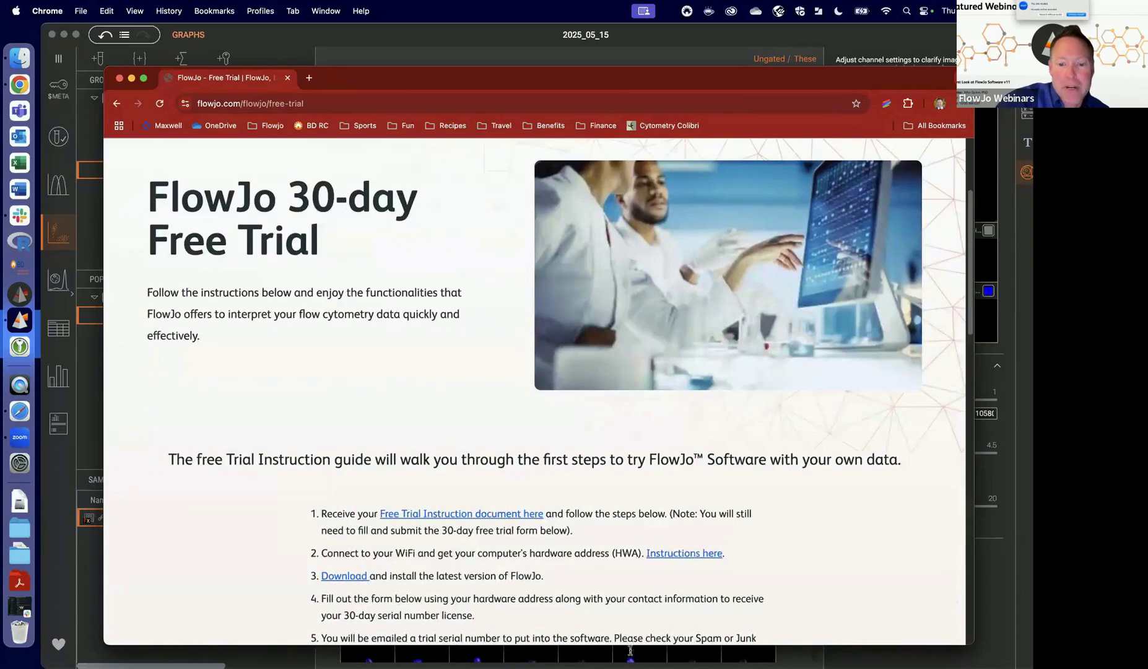